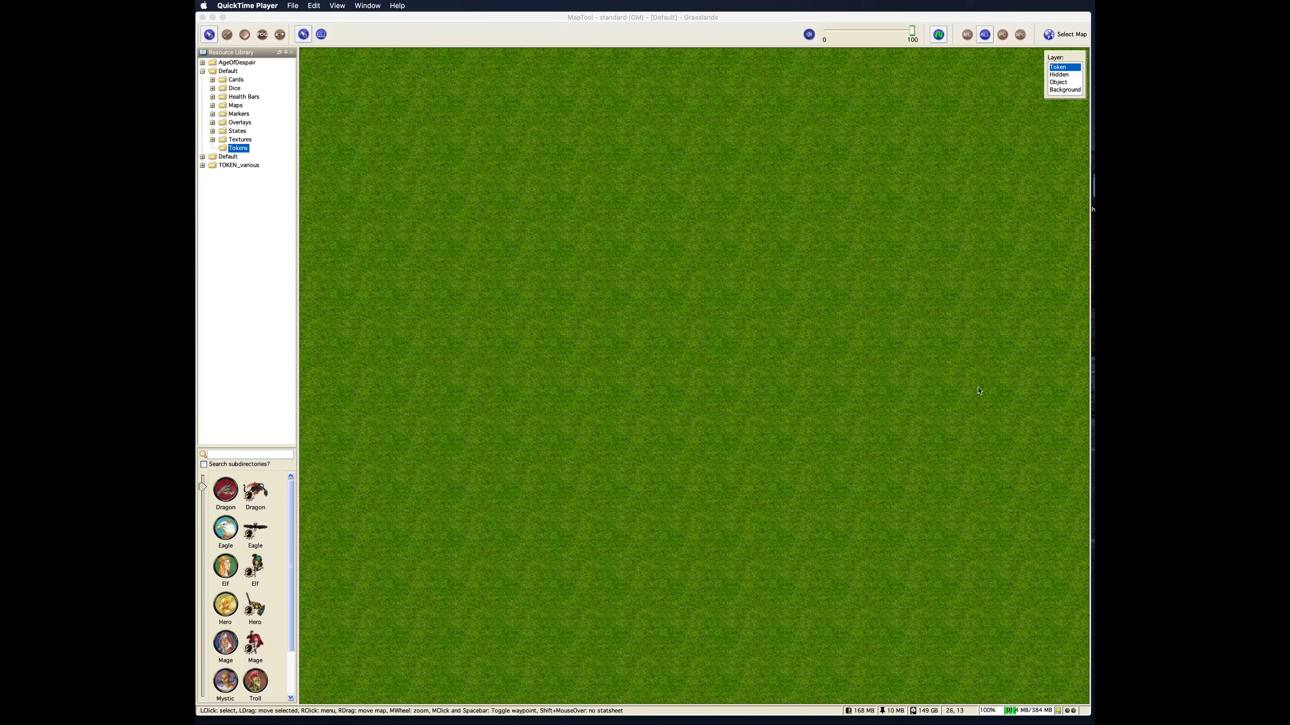
Step: Switch to the RPTools website in Safari, review the MapTool download page, and return to MapTool
{"action": "left_click", "coordinate": [1084, 356]}
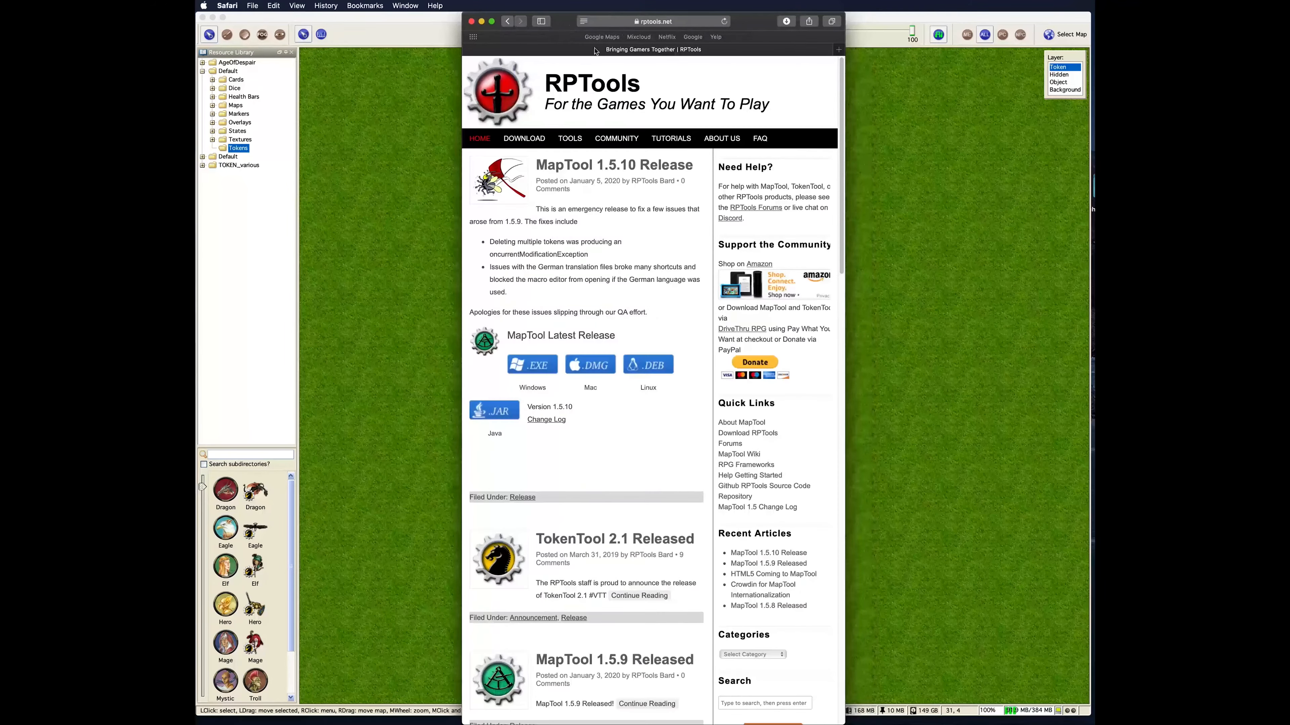
{"action": "double_click", "coordinate": [845, 84]}
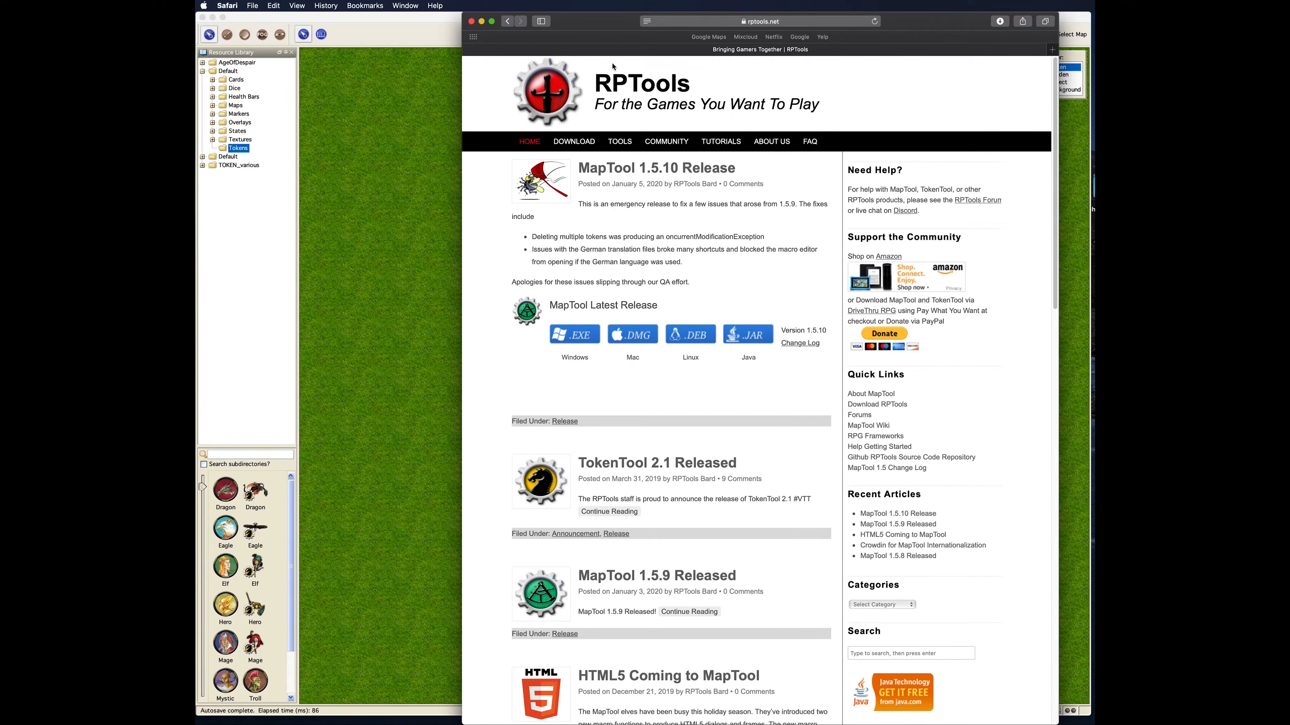
{"action": "left_click", "coordinate": [585, 143]}
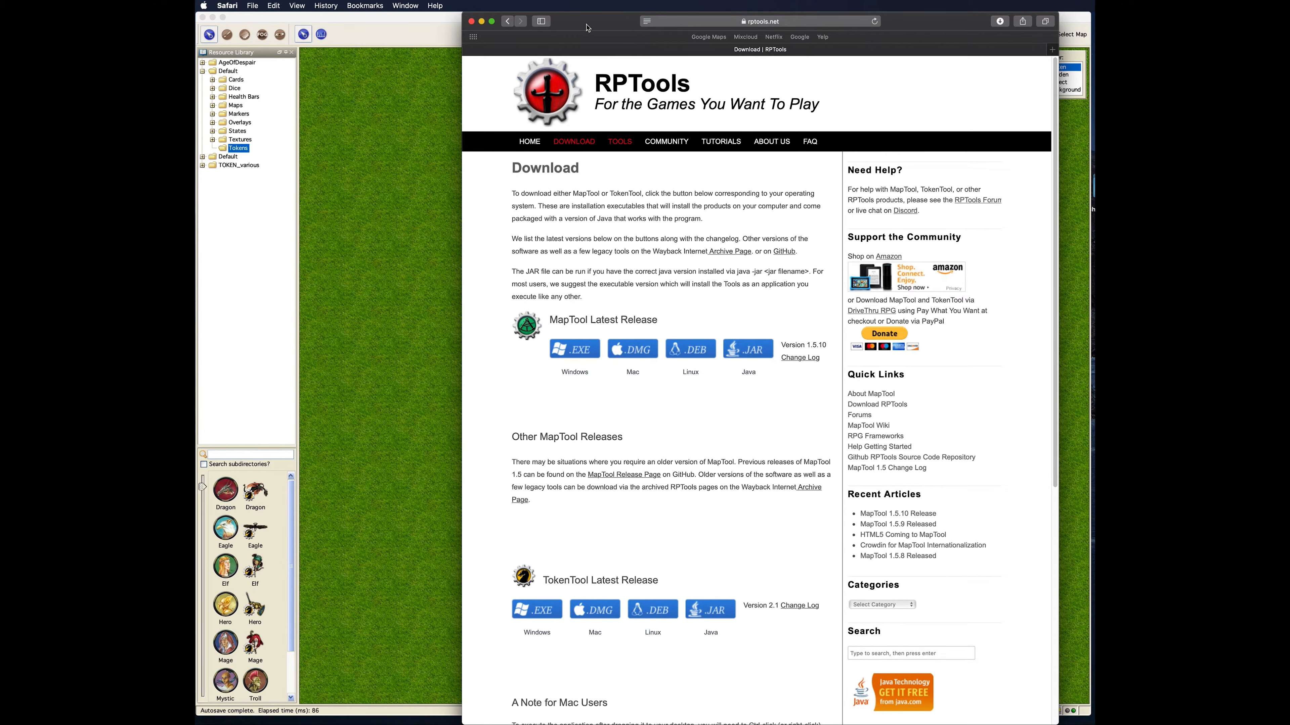
{"action": "left_click_drag", "start_coordinate": [586, 23], "coordinate": [1090, 26]}
{"action": "left_click", "coordinate": [764, 21]}
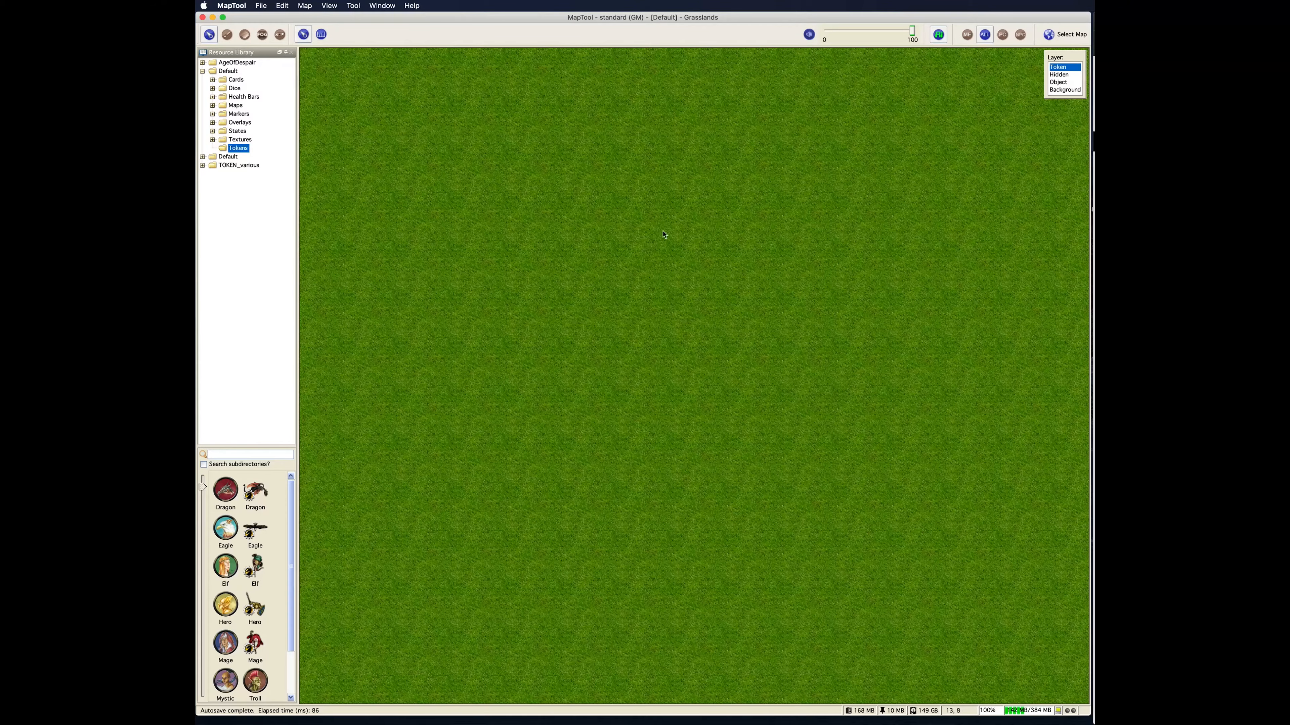
Step: Change the Grasslands map's background to the 114350-VTWM texture from the Terrain_textures folder
{"action": "left_click", "coordinate": [306, 5]}
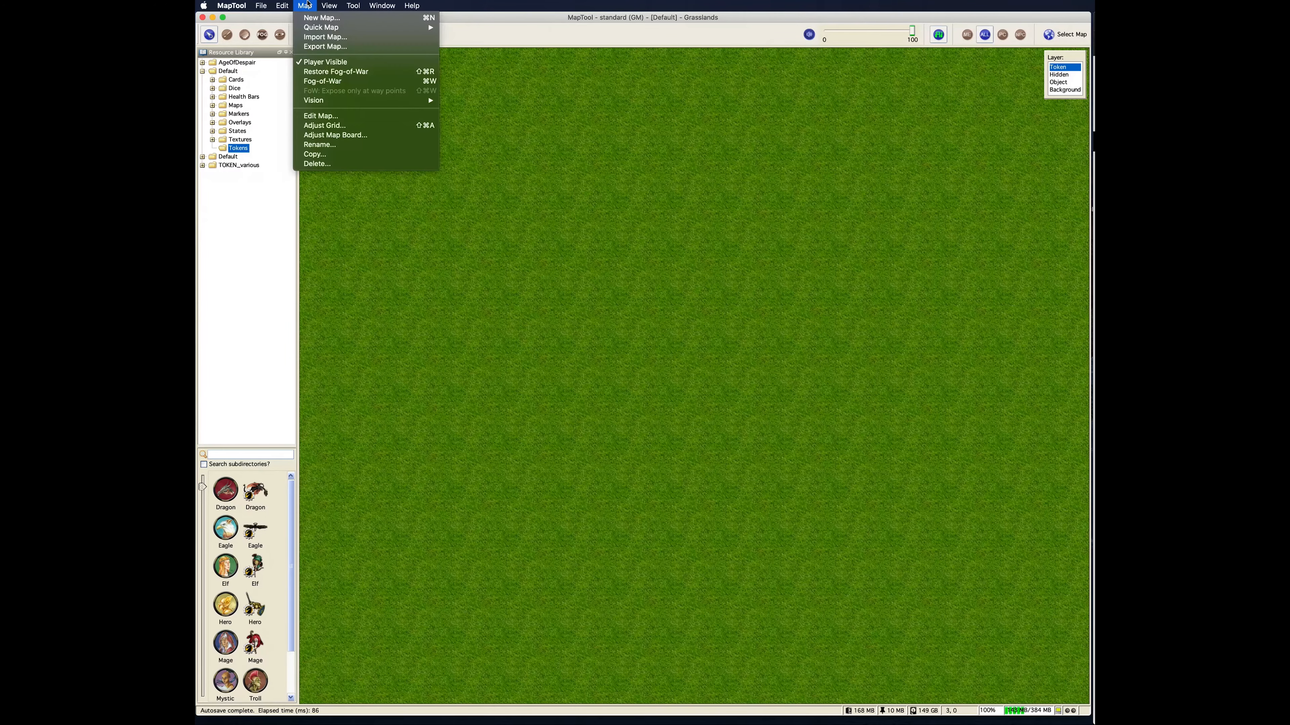
{"action": "left_click", "coordinate": [373, 116]}
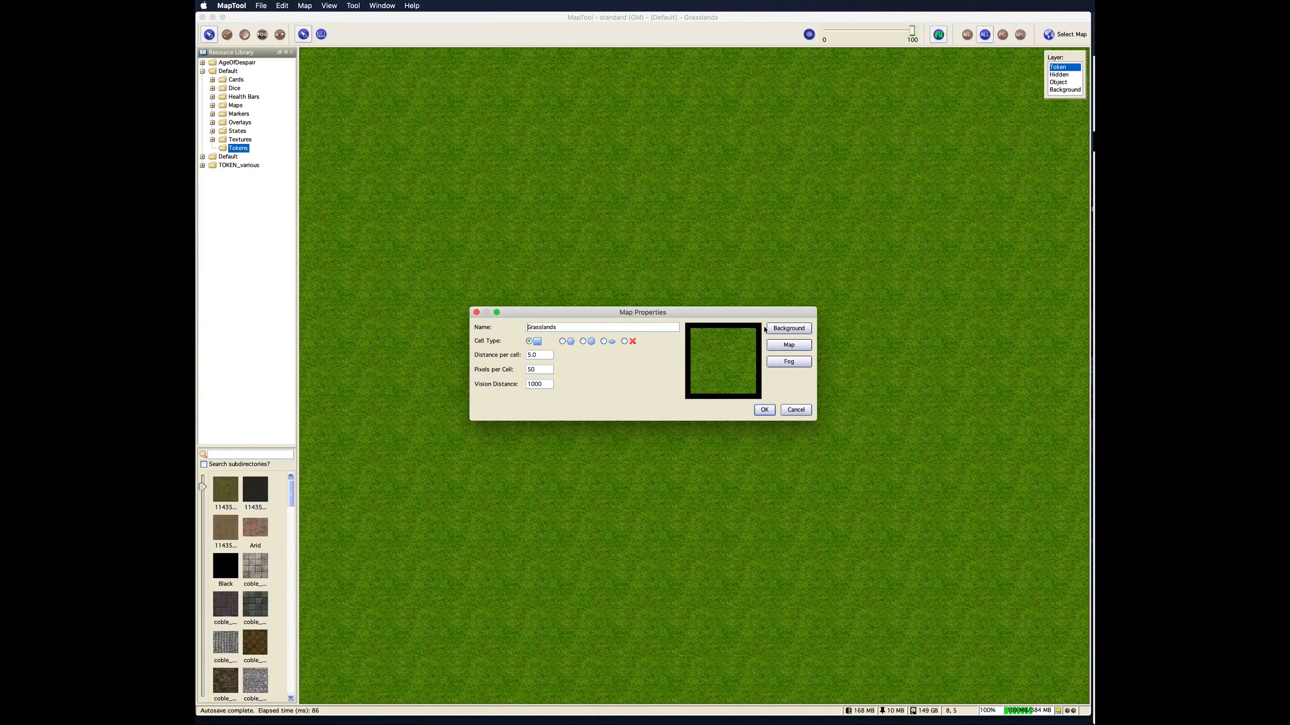
{"action": "left_click", "coordinate": [781, 329]}
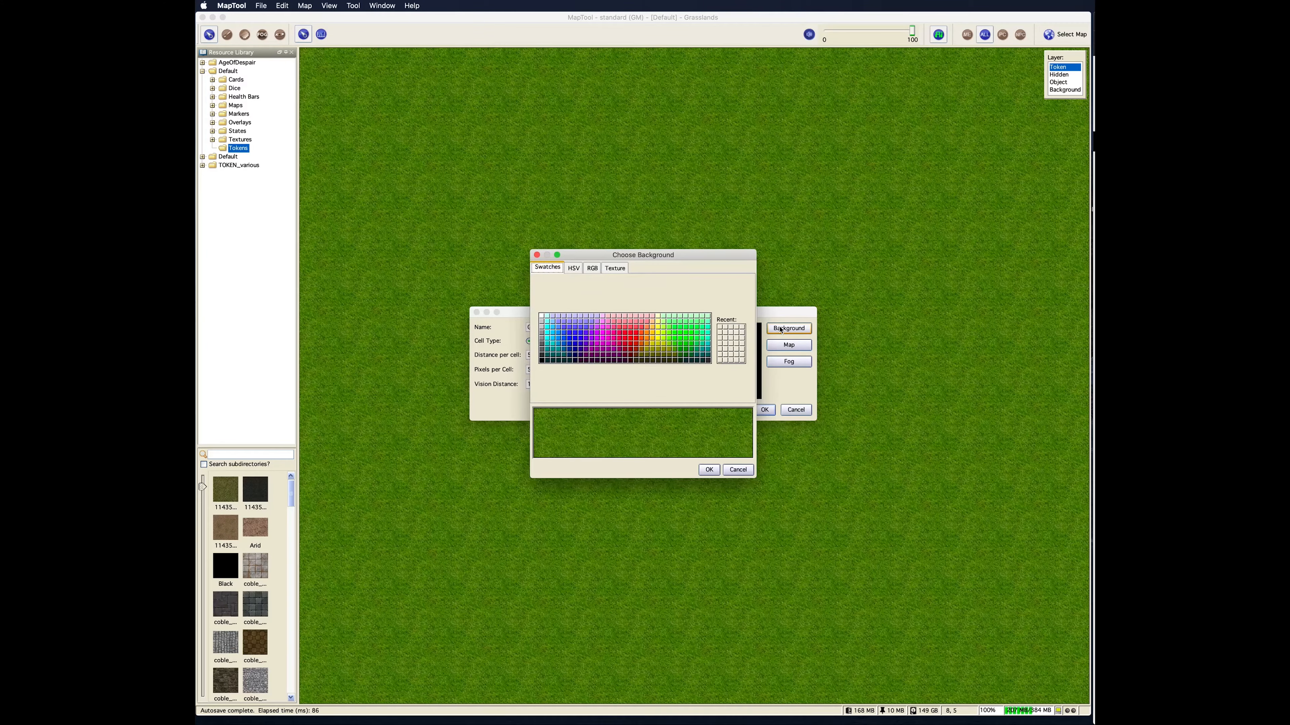
{"action": "left_click", "coordinate": [615, 268]}
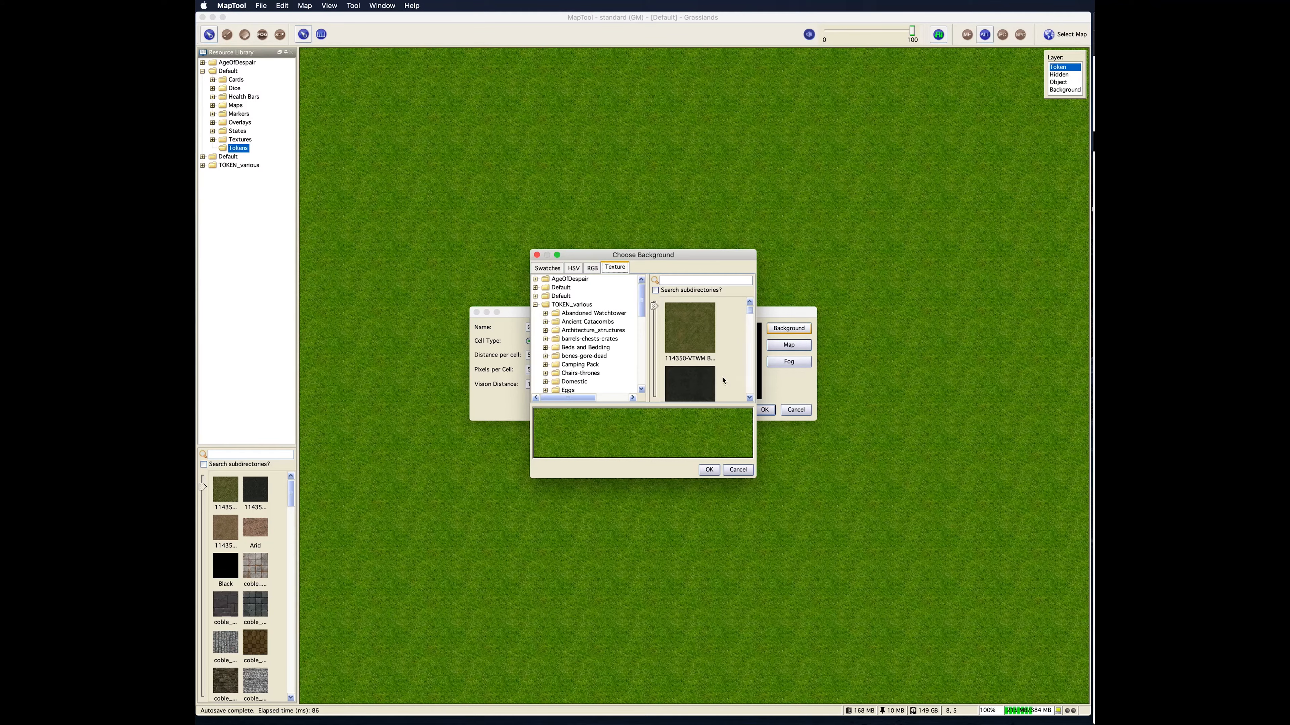
{"action": "left_click_drag", "start_coordinate": [754, 477], "coordinate": [950, 644]}
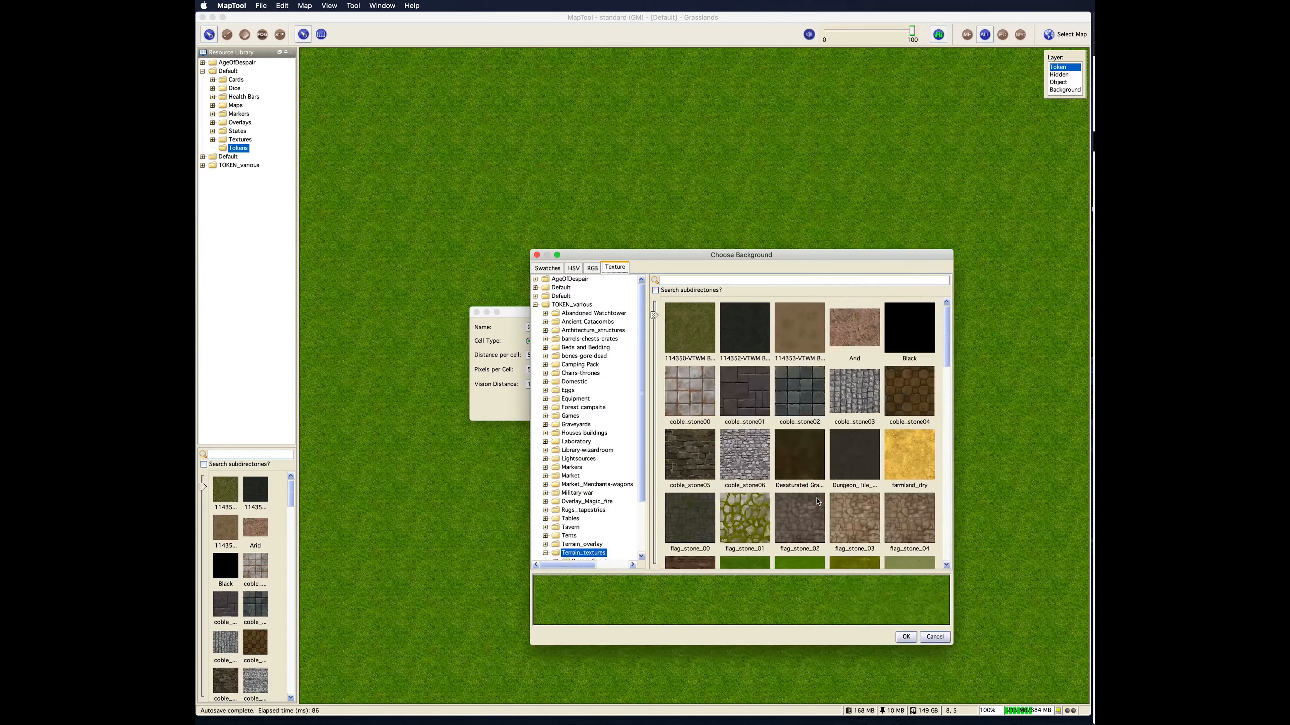
{"action": "left_click_drag", "start_coordinate": [640, 427], "coordinate": [604, 480]}
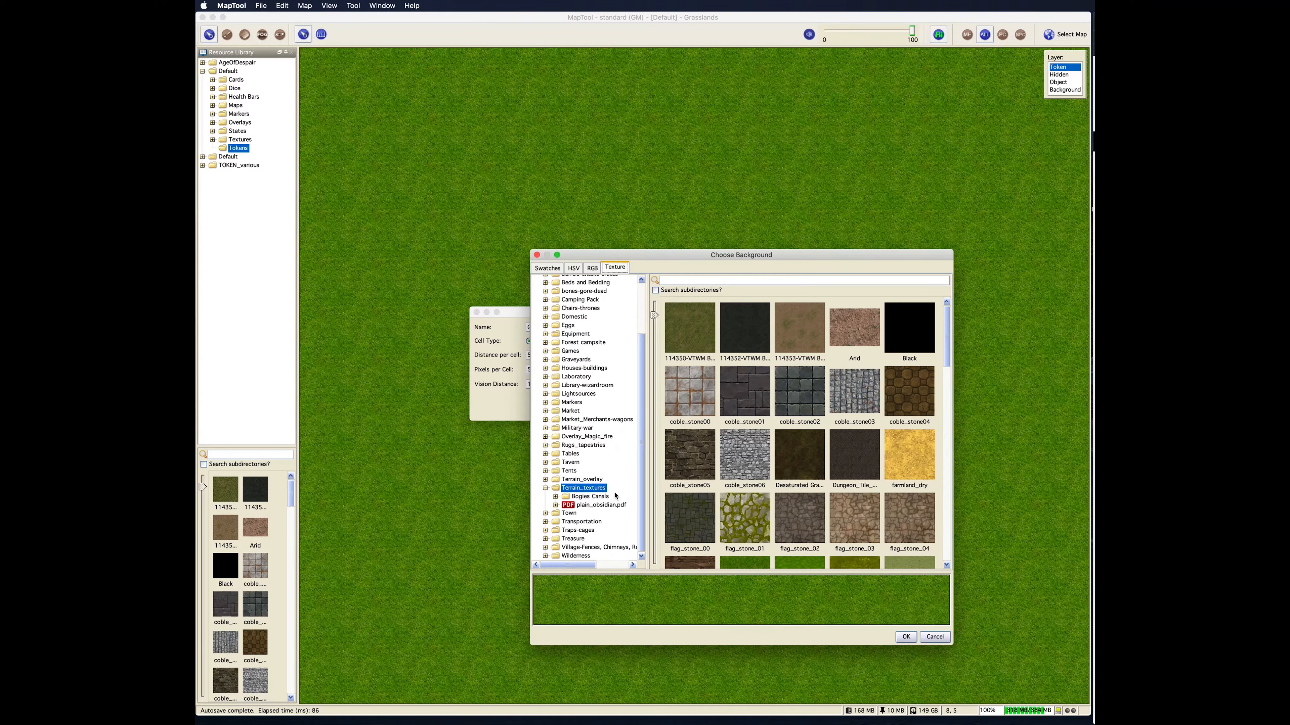
{"action": "scroll", "coordinate": [835, 414], "scroll_direction": "down", "scroll_amount": 10}
{"action": "scroll", "coordinate": [853, 406], "scroll_direction": "up", "scroll_amount": 10}
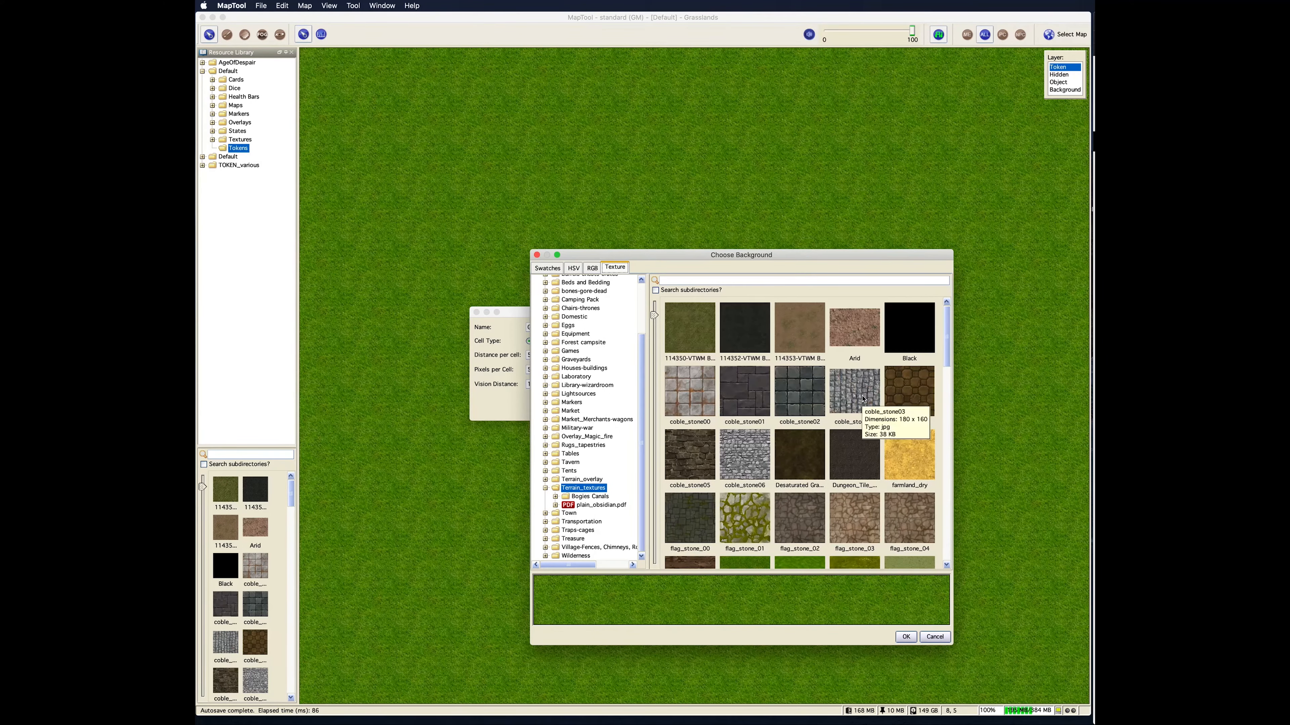
{"action": "left_click", "coordinate": [697, 329]}
{"action": "left_click", "coordinate": [906, 638]}
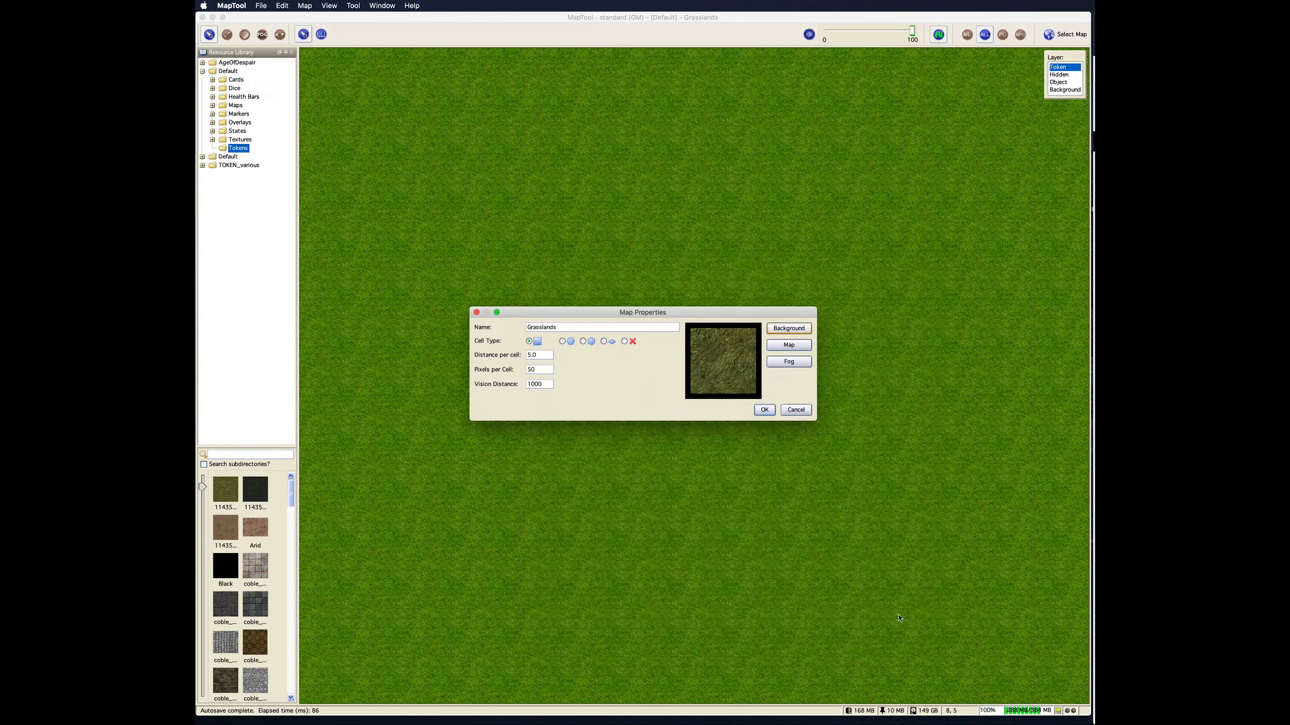
{"action": "left_click", "coordinate": [765, 411]}
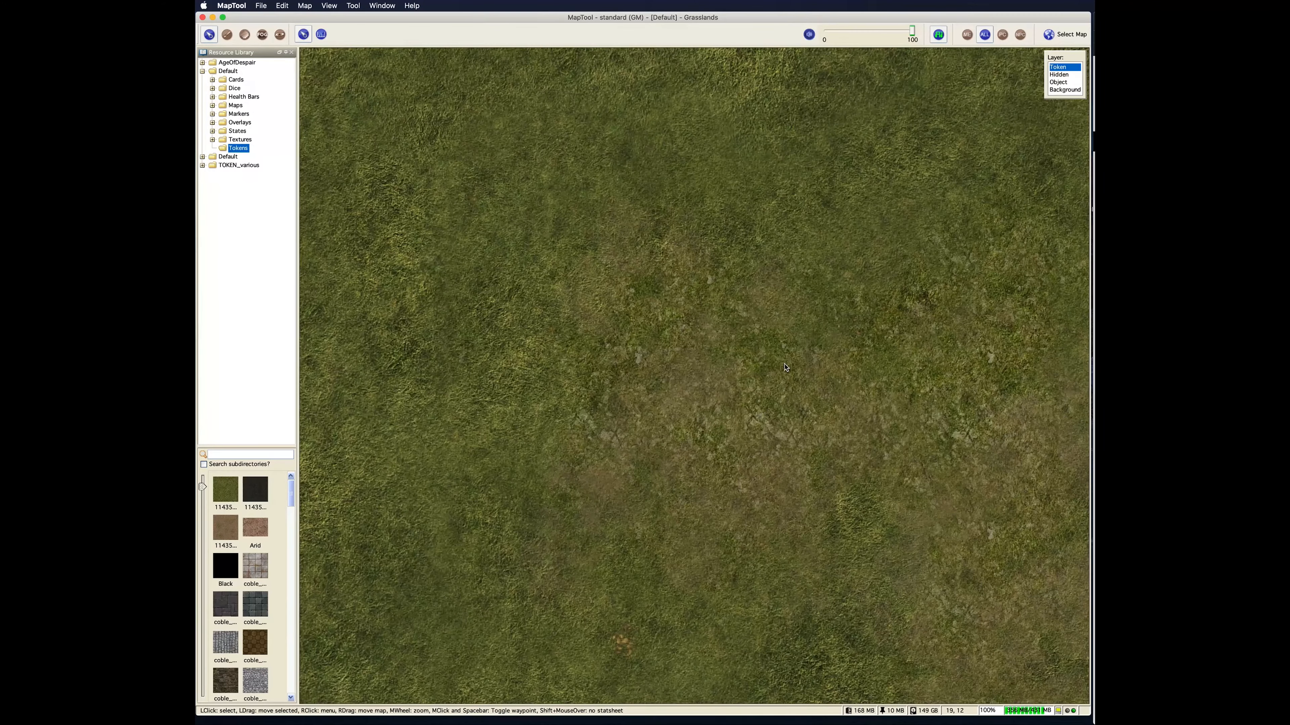
Step: Show the grid on the Grasslands map
{"action": "scroll", "coordinate": [785, 369], "scroll_direction": "down", "scroll_amount": 6}
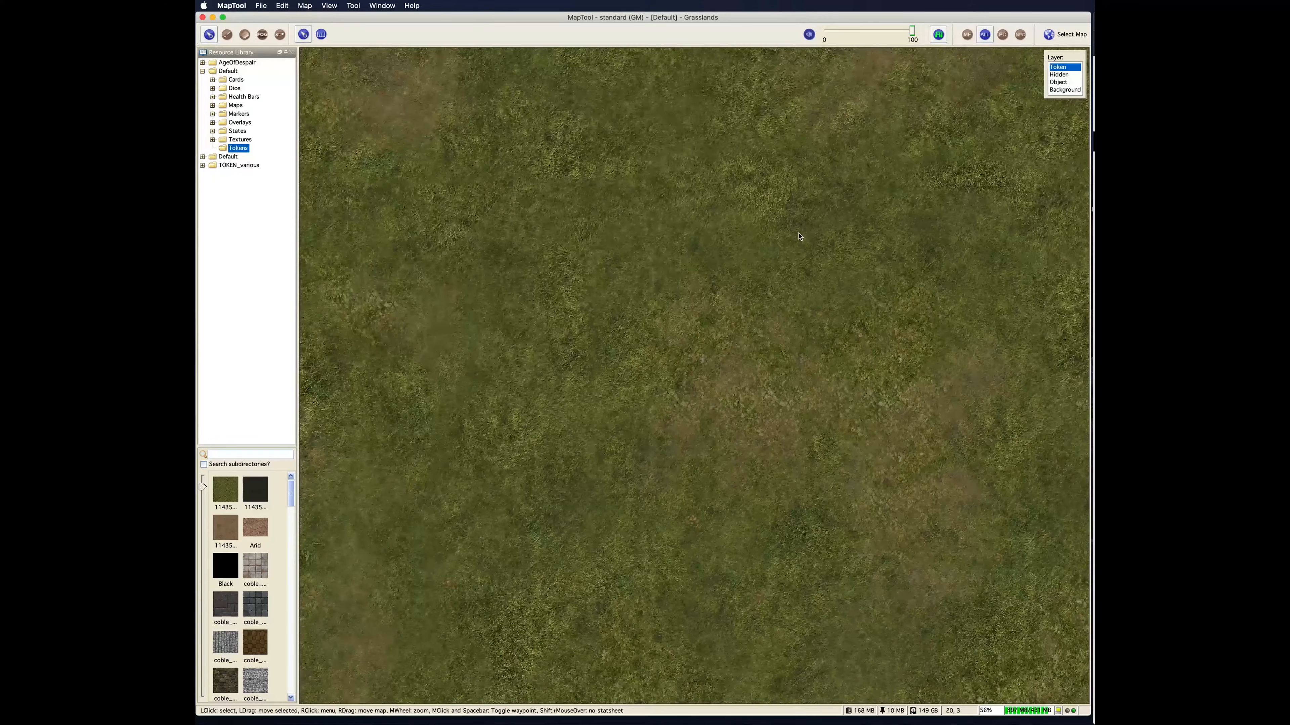
{"action": "left_click_drag", "start_coordinate": [798, 236], "coordinate": [785, 355]}
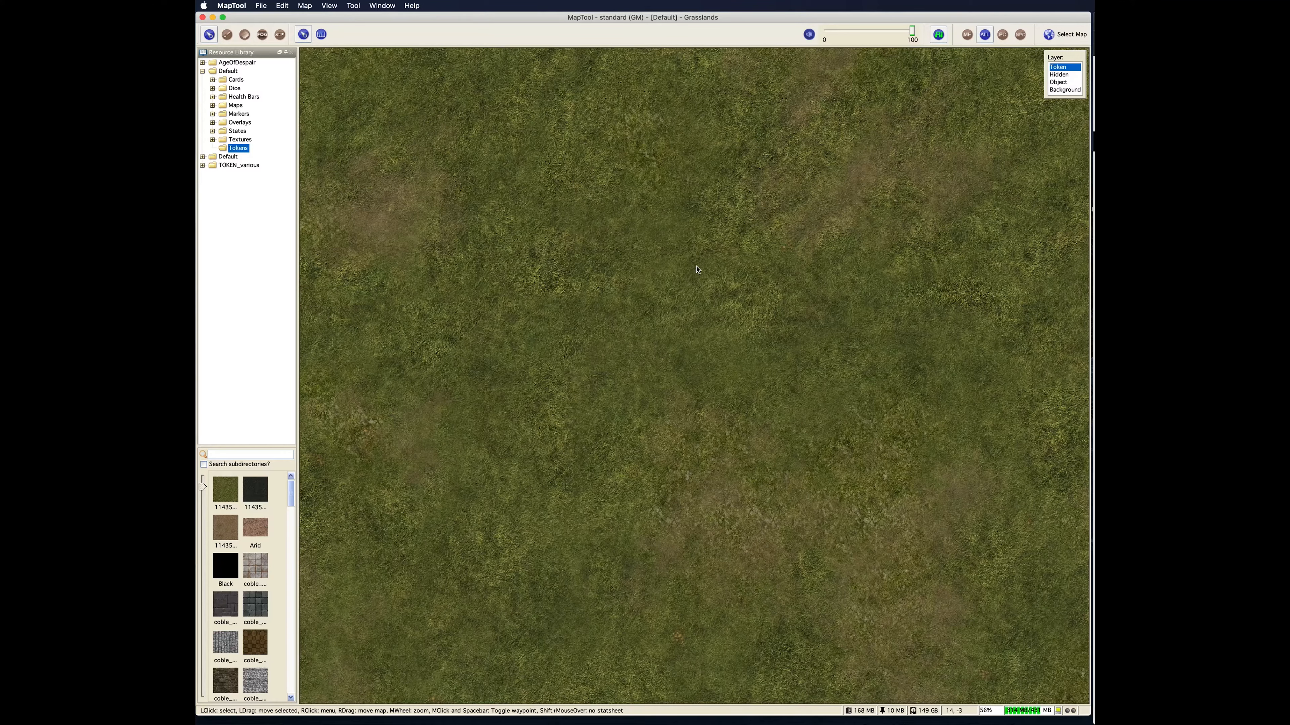
{"action": "left_click", "coordinate": [382, 5]}
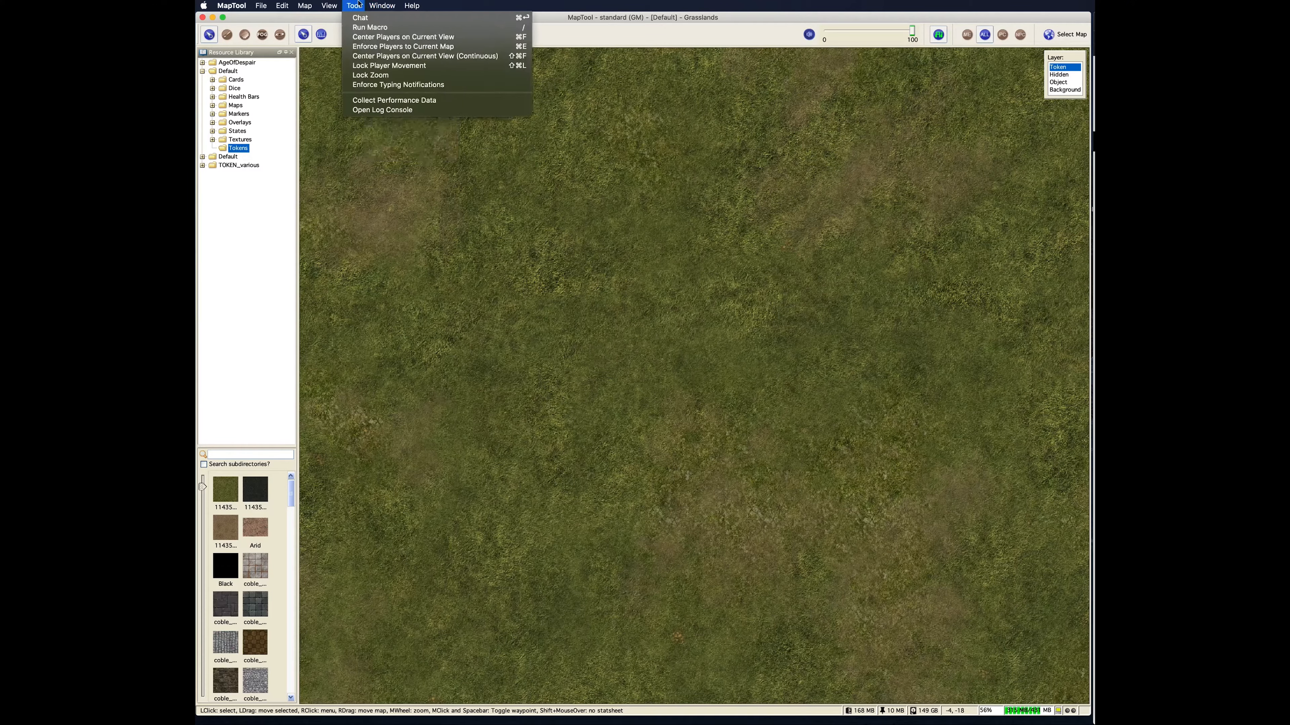
{"action": "mouse_move", "coordinate": [329, 6]}
{"action": "left_click", "coordinate": [347, 72]}
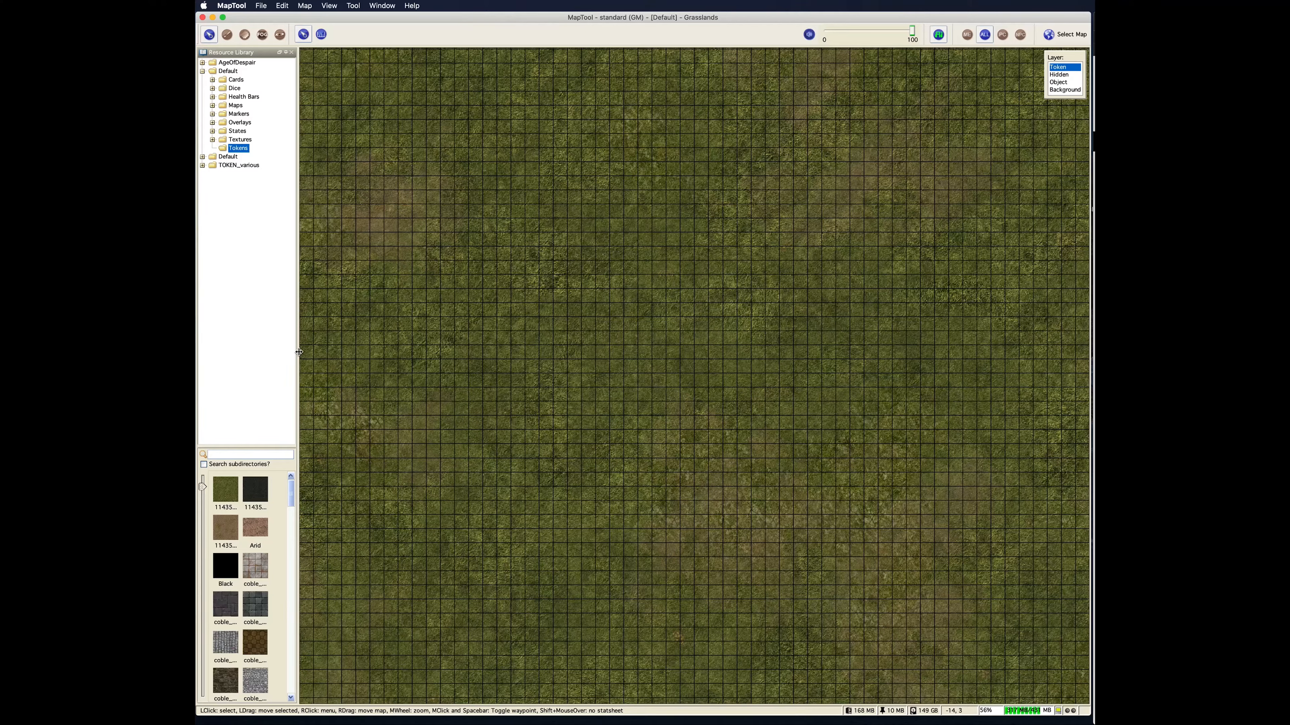
Step: Widen the Resource Library, enlarge its texture thumbnails and bring the farmland_dry texture into view
{"action": "left_click_drag", "start_coordinate": [299, 352], "coordinate": [442, 352]}
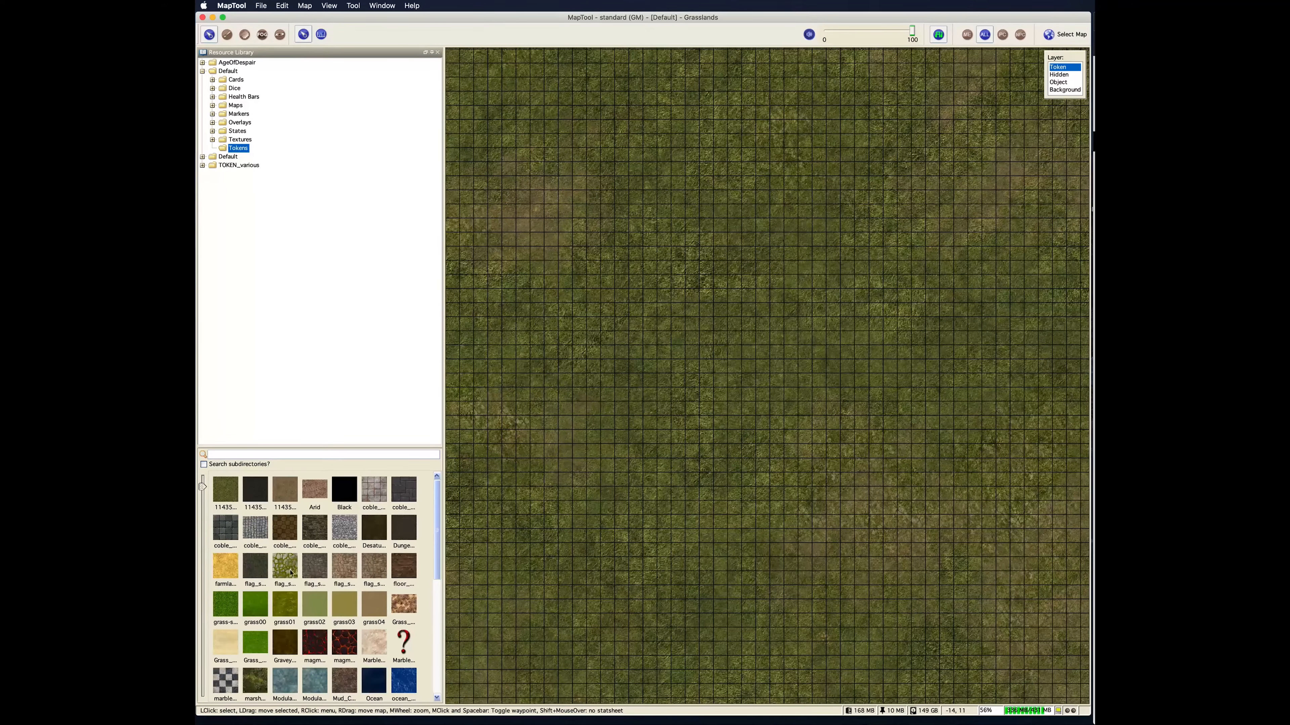
{"action": "left_click", "coordinate": [234, 569]}
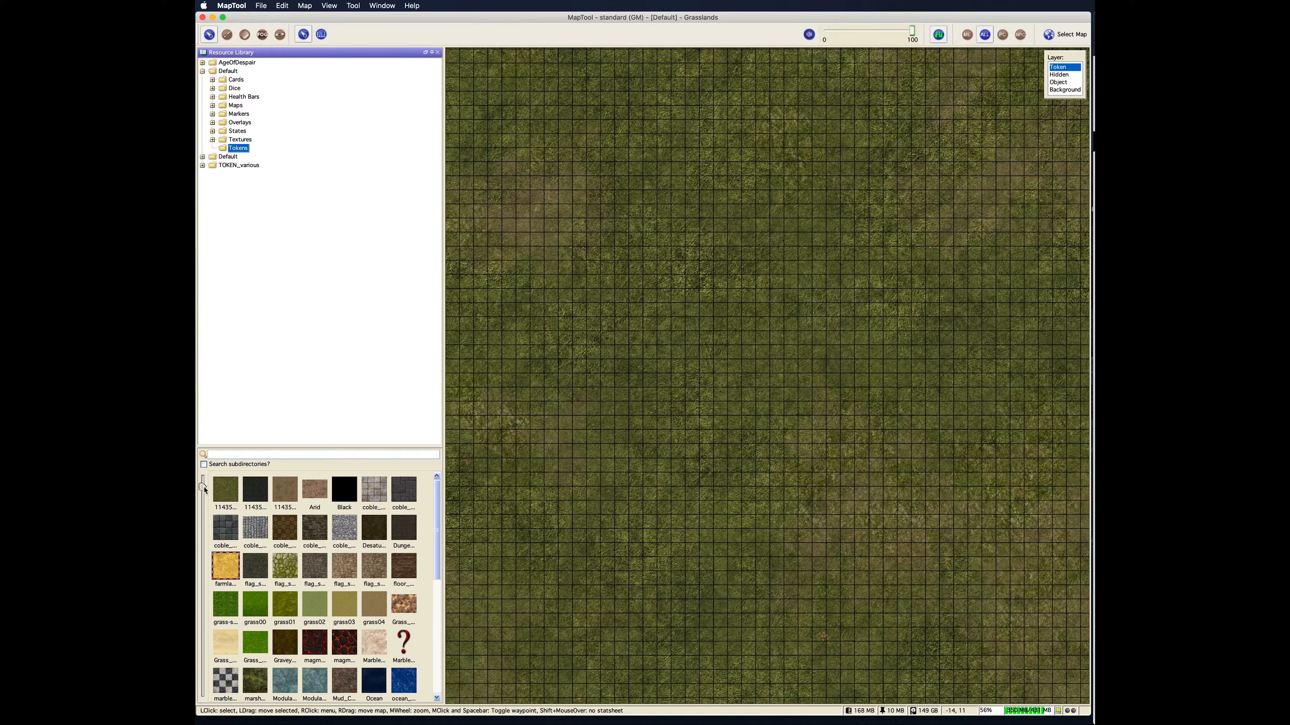
{"action": "left_click_drag", "start_coordinate": [202, 487], "coordinate": [205, 535]}
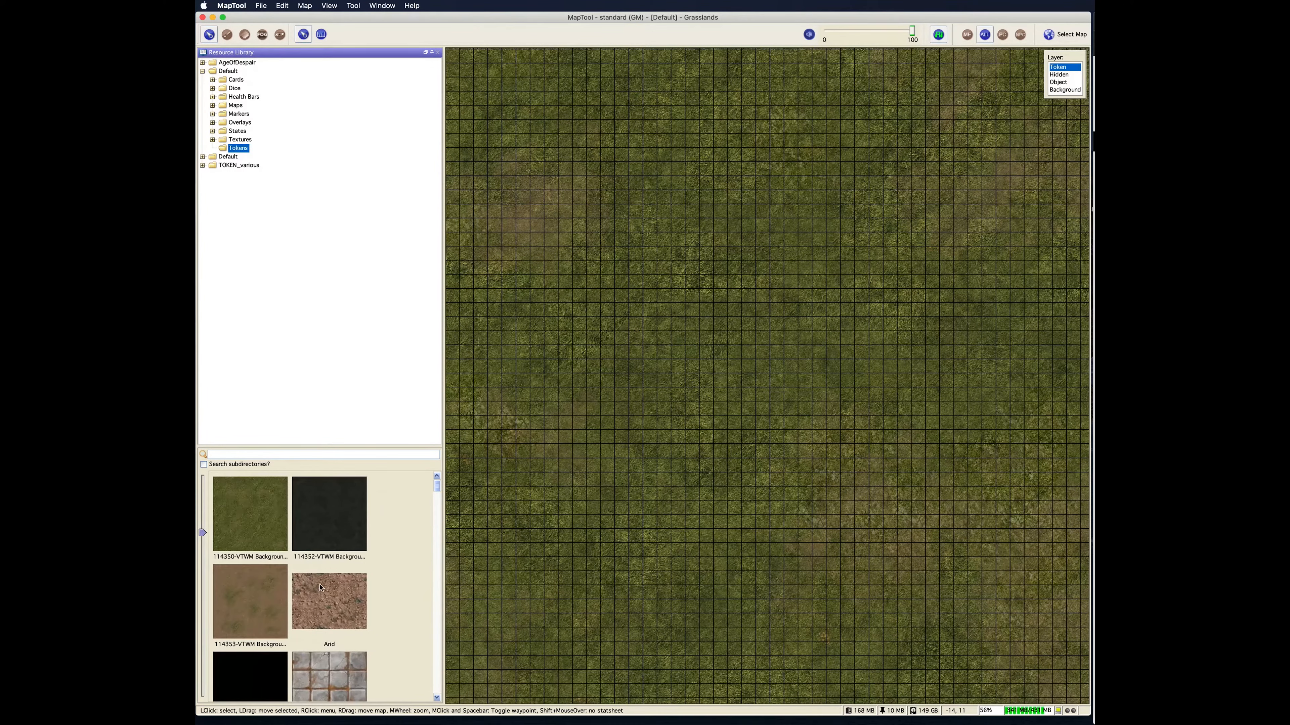
{"action": "scroll", "coordinate": [321, 588], "scroll_direction": "down", "scroll_amount": 10}
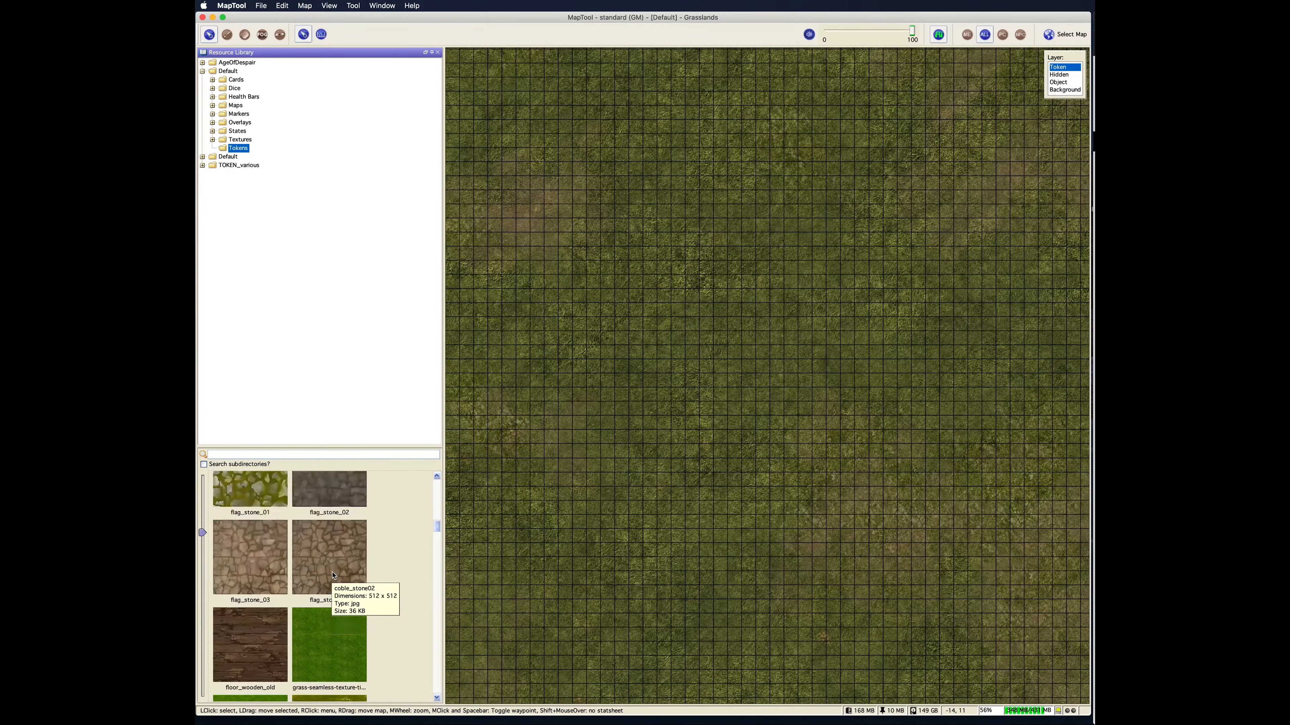
{"action": "scroll", "coordinate": [334, 575], "scroll_direction": "up", "scroll_amount": 3}
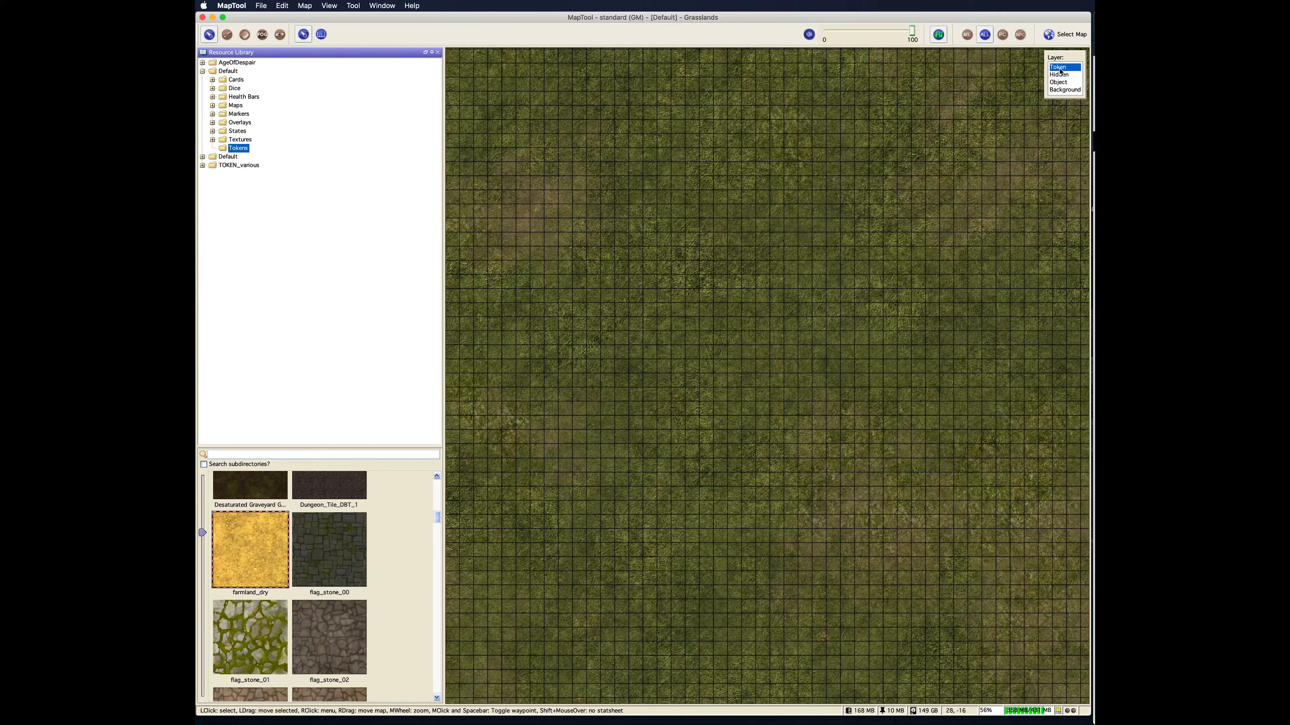
Step: Place the farmland_dry texture on the Background layer near the map's centre and snap it to the grid
{"action": "left_click", "coordinate": [1064, 89]}
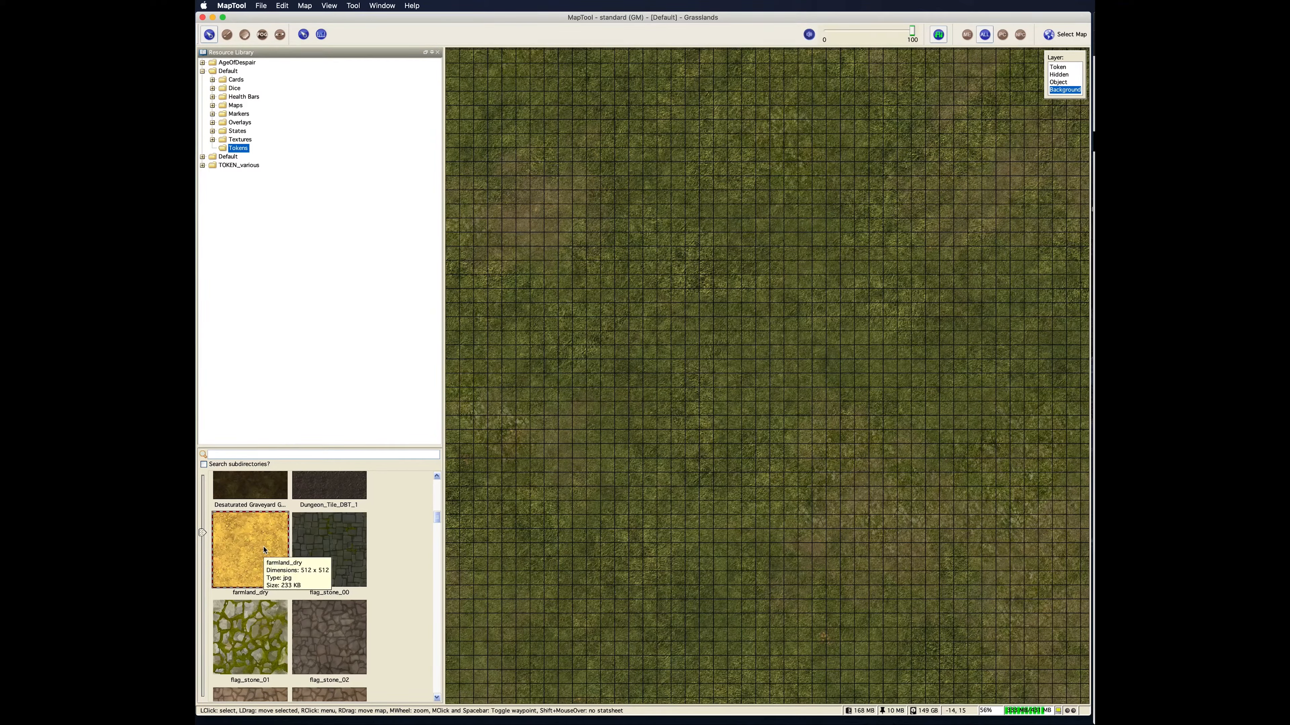
{"action": "left_click_drag", "start_coordinate": [264, 550], "coordinate": [744, 268]}
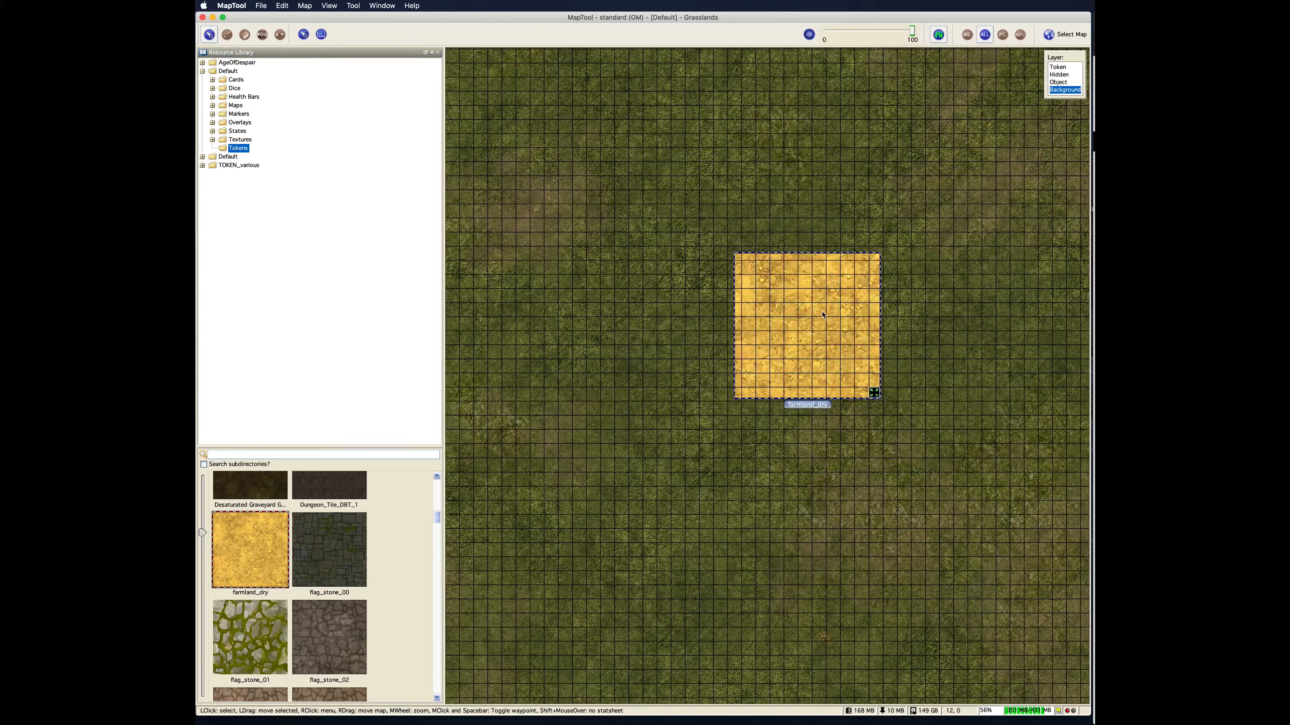
{"action": "left_click_drag", "start_coordinate": [823, 315], "coordinate": [760, 309]}
{"action": "right_click", "coordinate": [760, 309]}
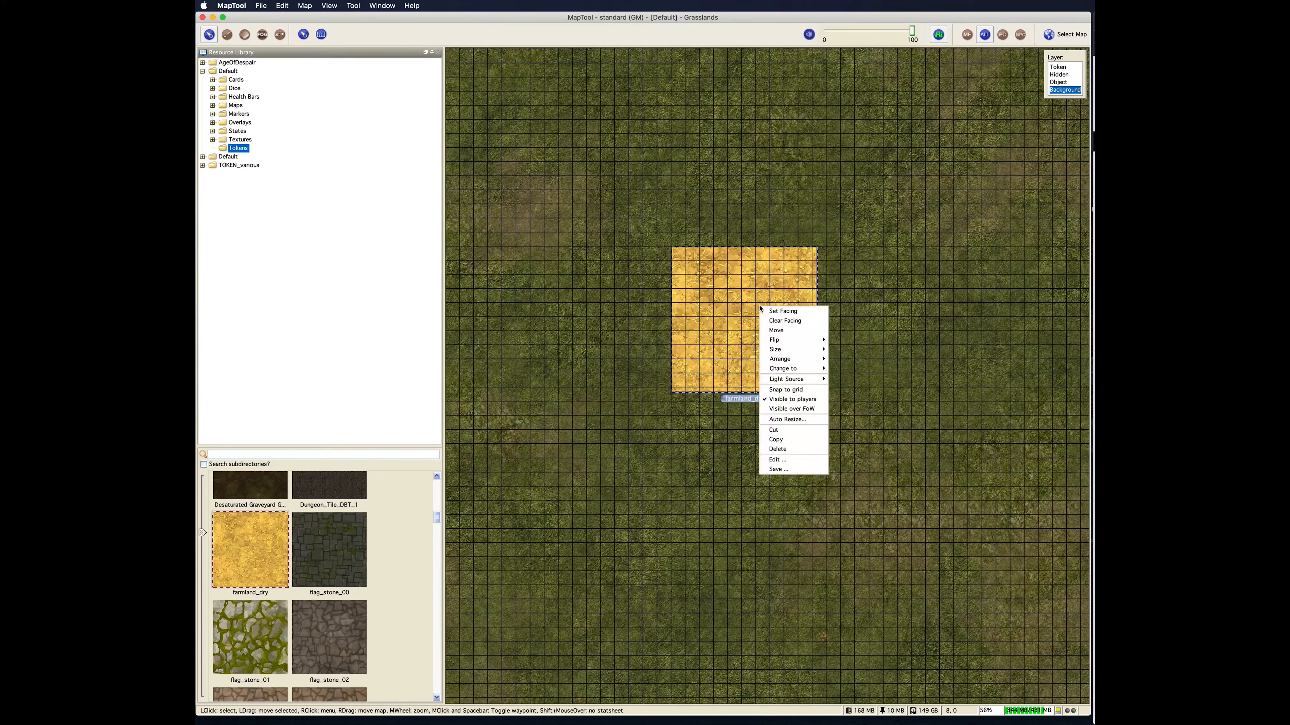
{"action": "left_click", "coordinate": [786, 390]}
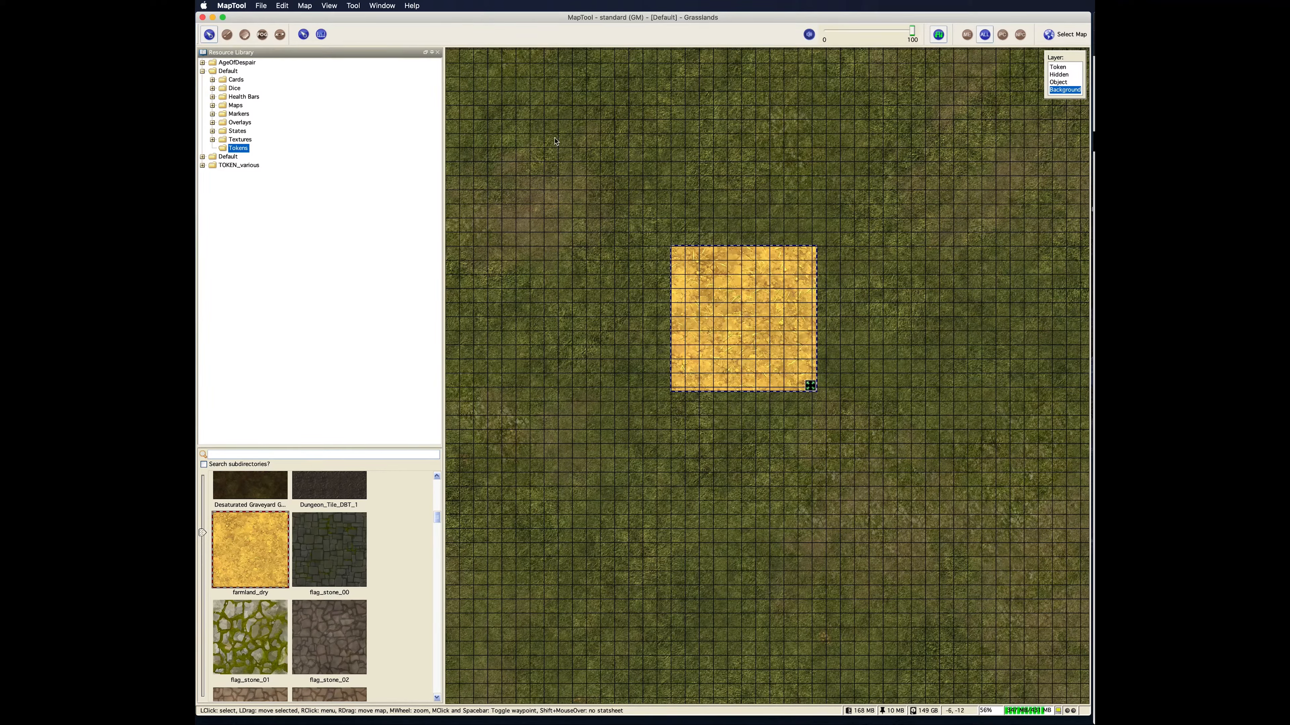
Step: Adjust the map's grid size to 103 so that its cells line up with the farmland_dry tile
{"action": "left_click", "coordinate": [342, 4]}
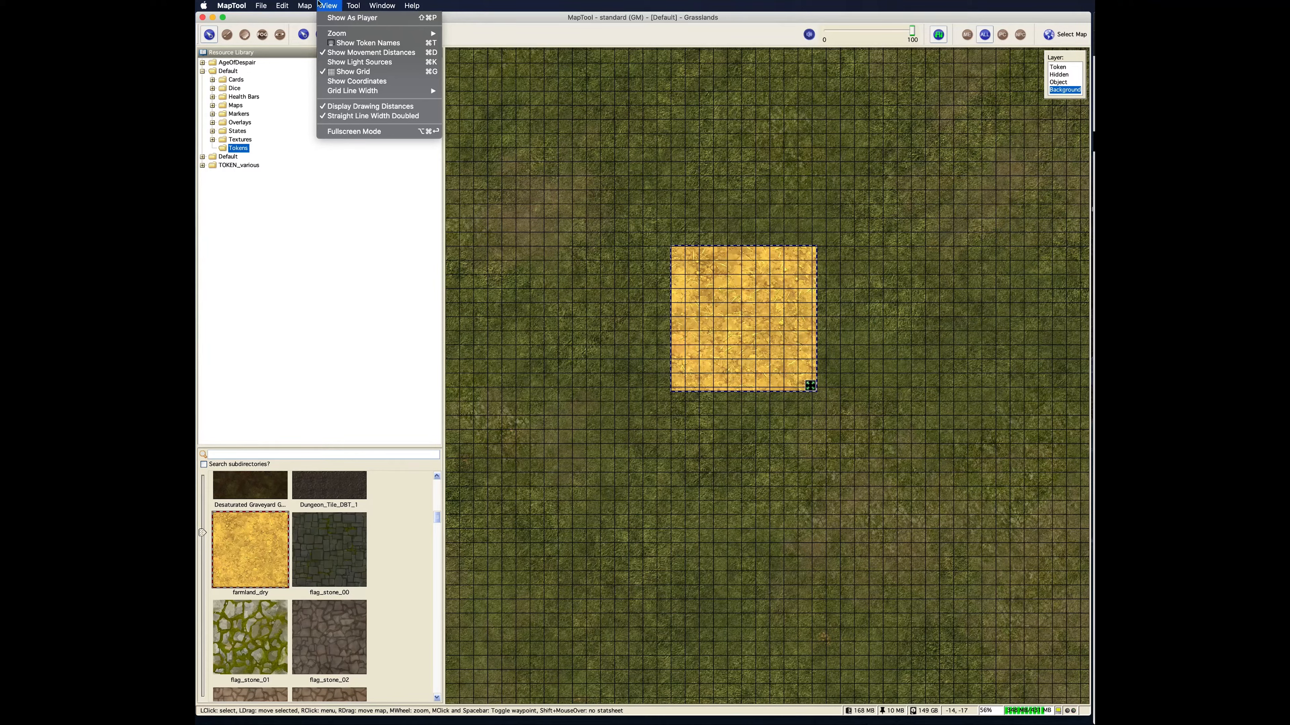
{"action": "mouse_move", "coordinate": [305, 5]}
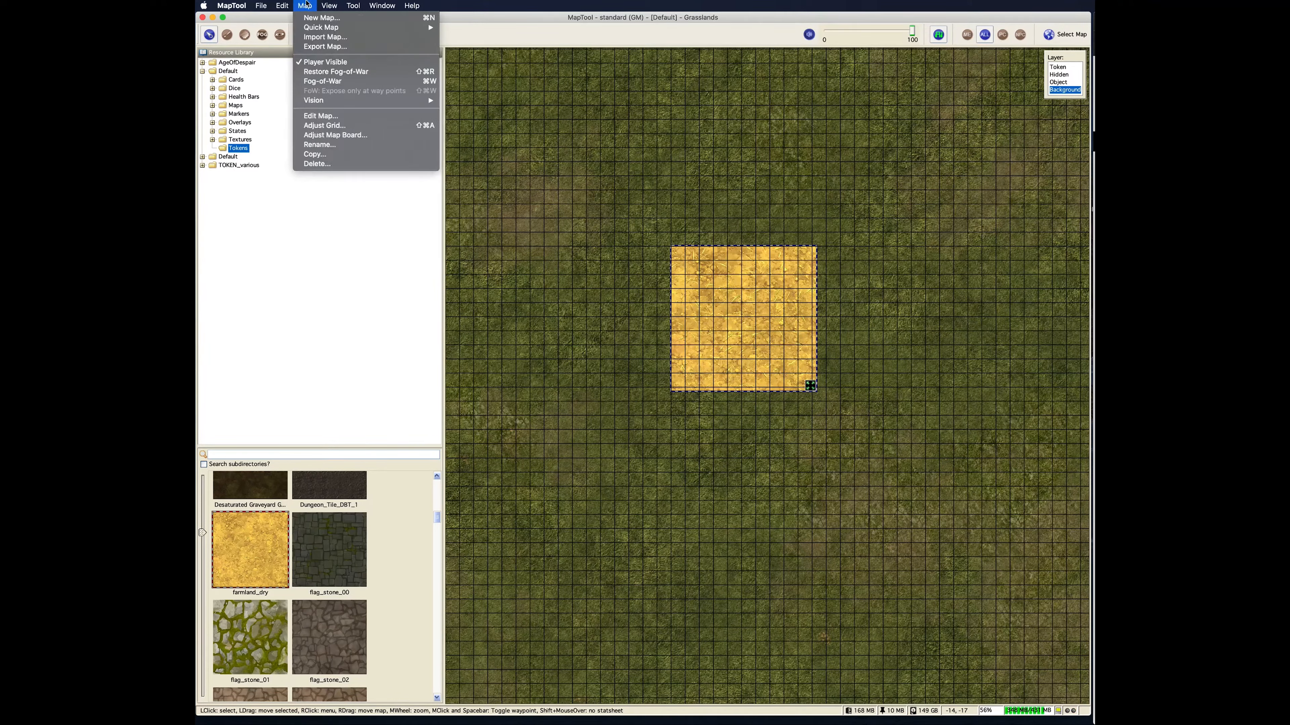
{"action": "left_click", "coordinate": [328, 127]}
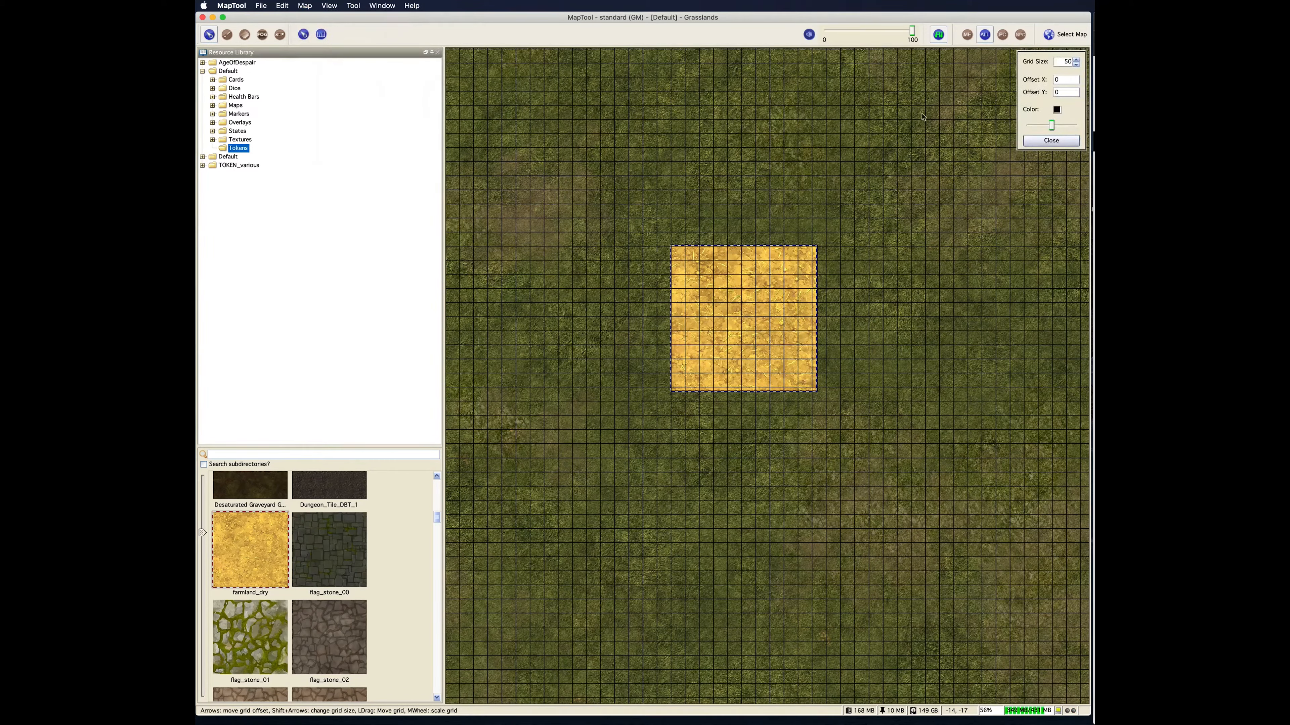
{"action": "scroll", "coordinate": [723, 334], "scroll_direction": "down", "scroll_amount": 1}
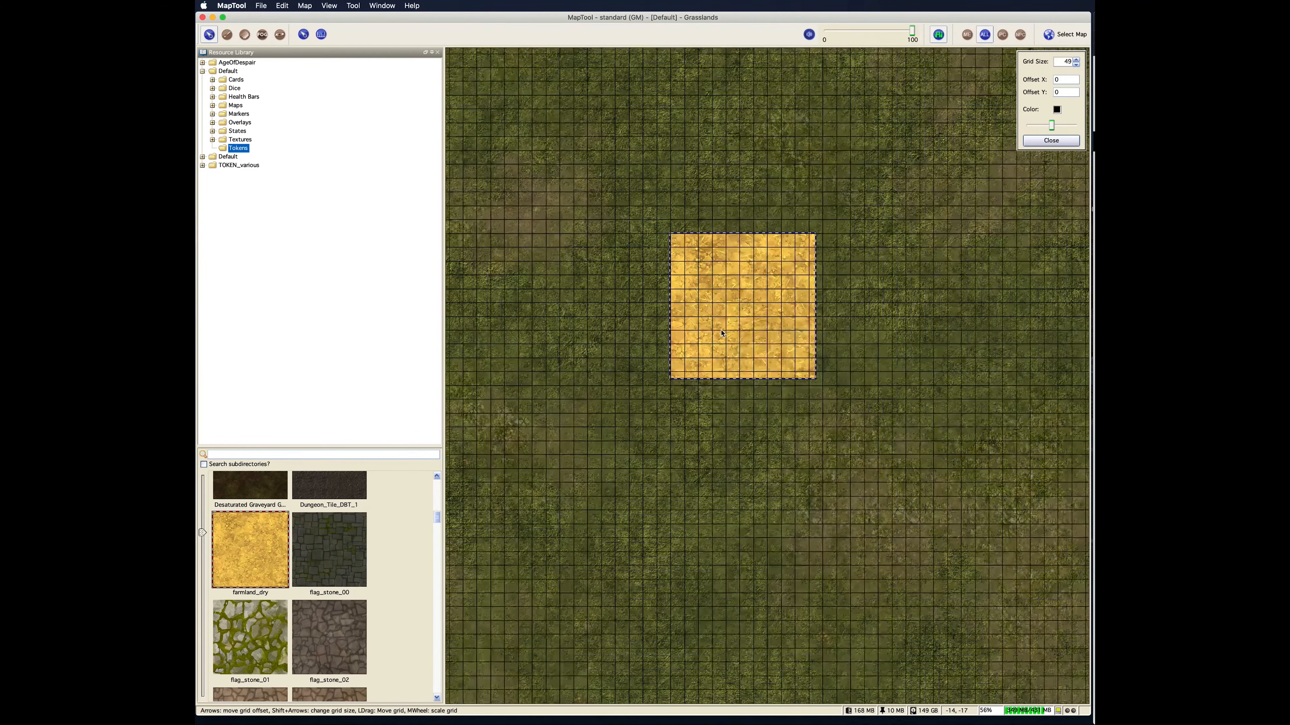
{"action": "scroll", "coordinate": [723, 334], "scroll_direction": "up", "scroll_amount": 17}
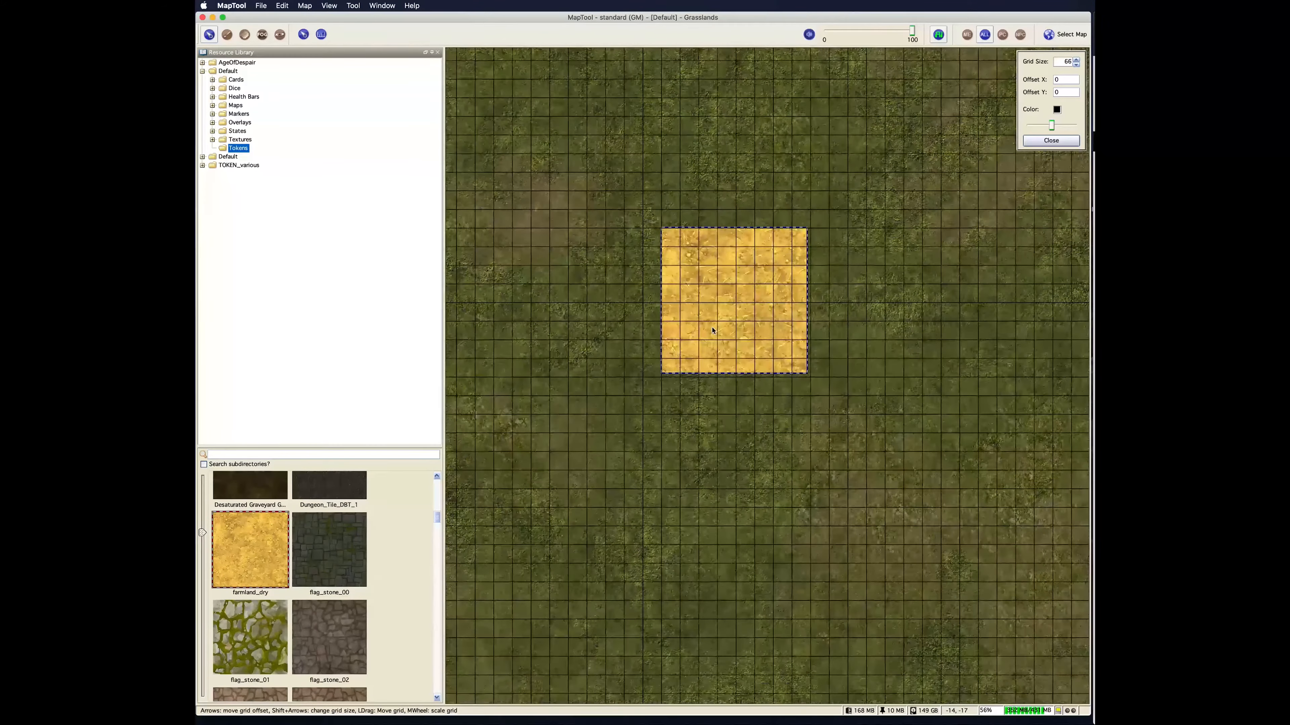
{"action": "scroll", "coordinate": [712, 330], "scroll_direction": "up", "scroll_amount": 20}
{"action": "scroll", "coordinate": [708, 326], "scroll_direction": "up", "scroll_amount": 8}
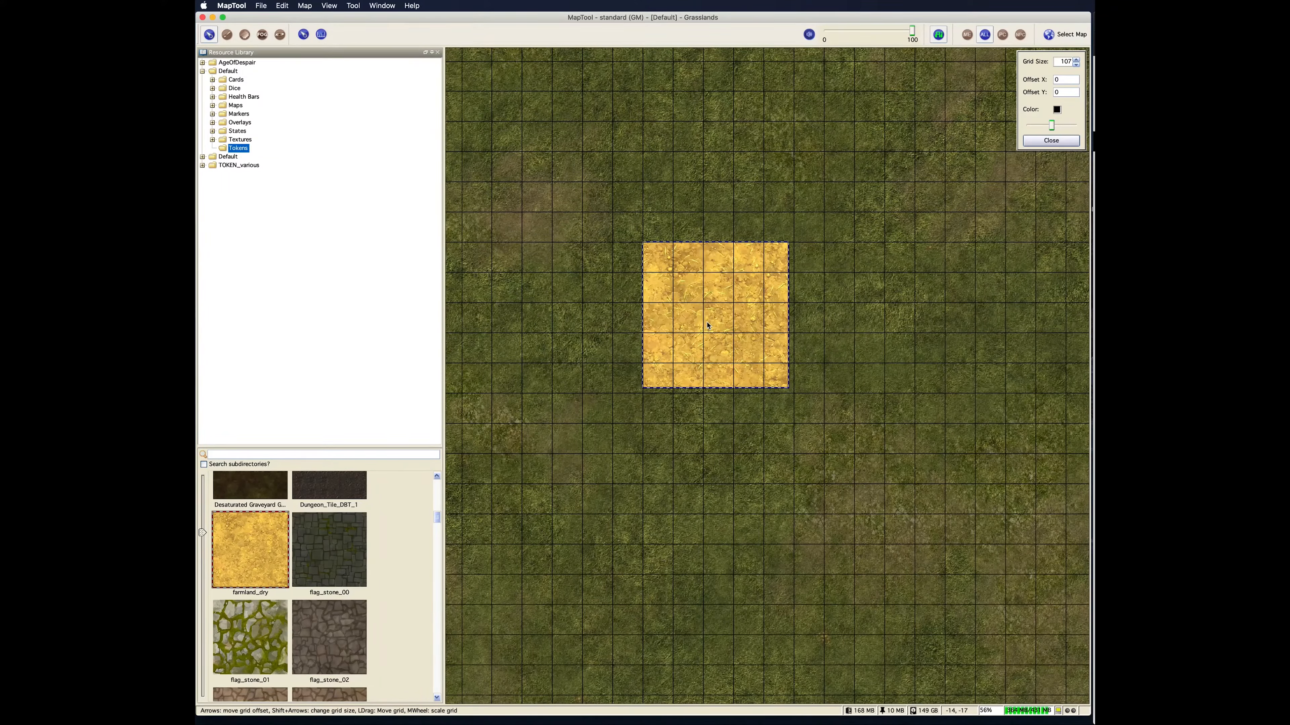
{"action": "scroll", "coordinate": [709, 326], "scroll_direction": "down", "scroll_amount": 5}
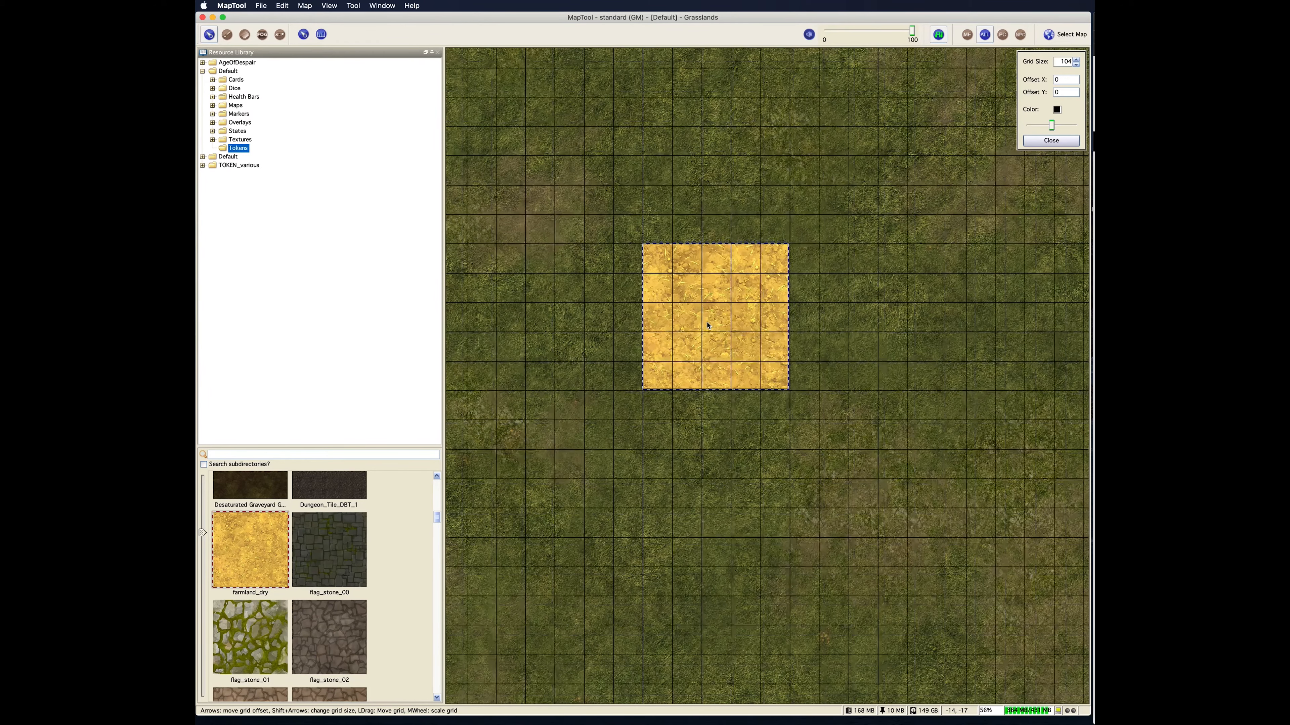
{"action": "scroll", "coordinate": [709, 326], "scroll_direction": "up", "scroll_amount": 1}
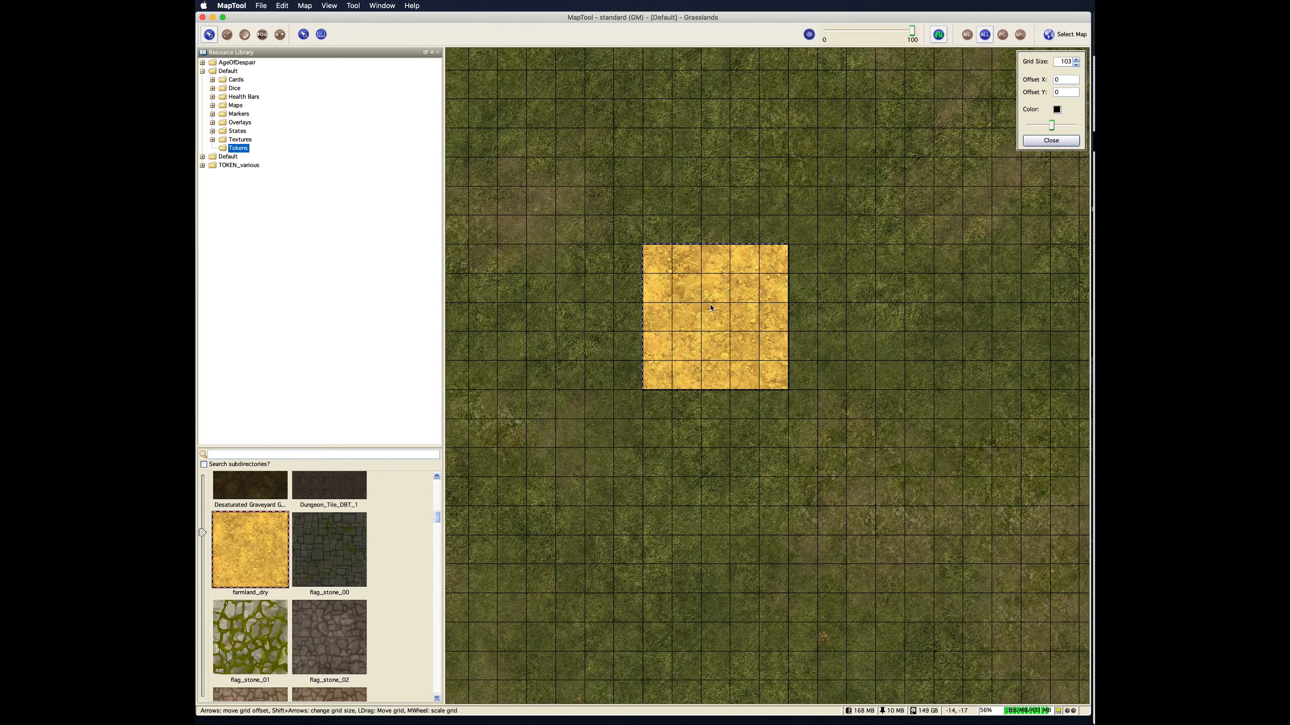
{"action": "left_click", "coordinate": [1048, 140]}
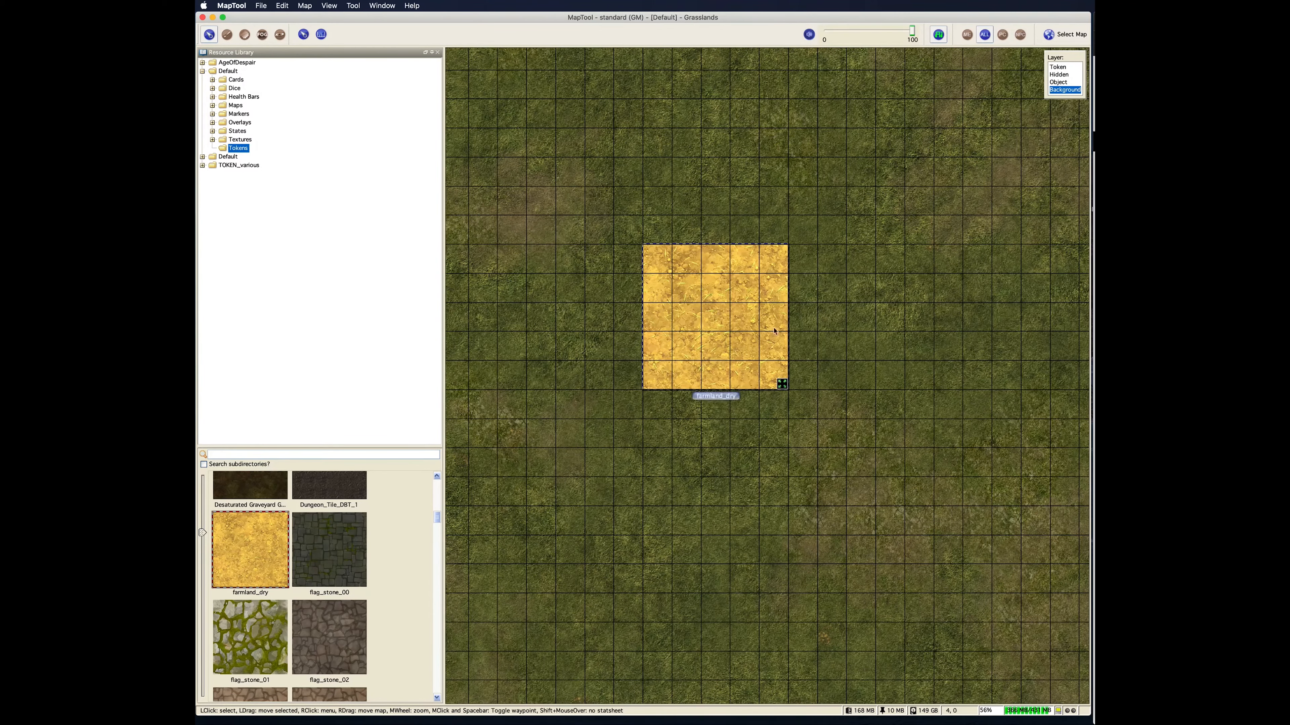
Step: Place a second farmland_dry tile directly below the first one and snap it to the grid
{"action": "mouse_move", "coordinate": [726, 322]}
{"action": "left_mouse_down"}
{"action": "mouse_move", "coordinate": [743, 323]}
{"action": "mouse_move", "coordinate": [722, 306]}
{"action": "left_mouse_up"}
{"action": "scroll", "coordinate": [647, 457], "scroll_direction": "up", "scroll_amount": 6}
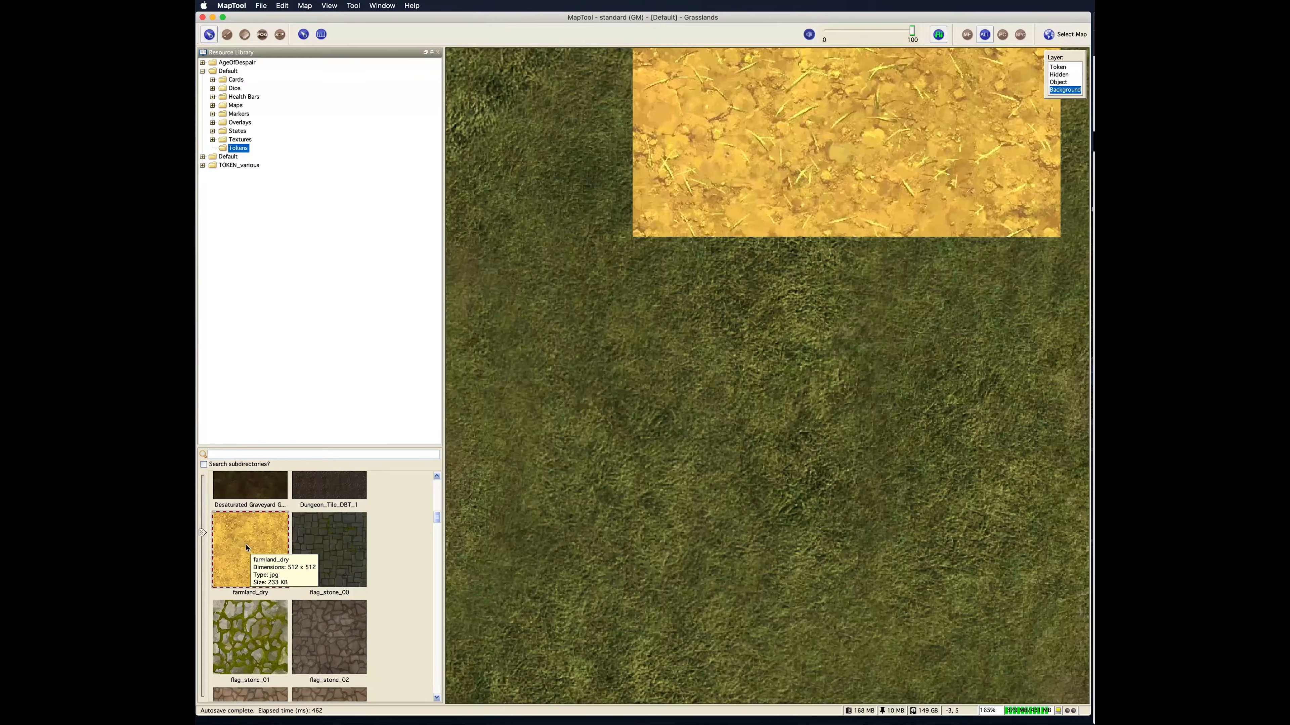
{"action": "left_click_drag", "start_coordinate": [247, 548], "coordinate": [648, 381]}
{"action": "right_click", "coordinate": [800, 338]}
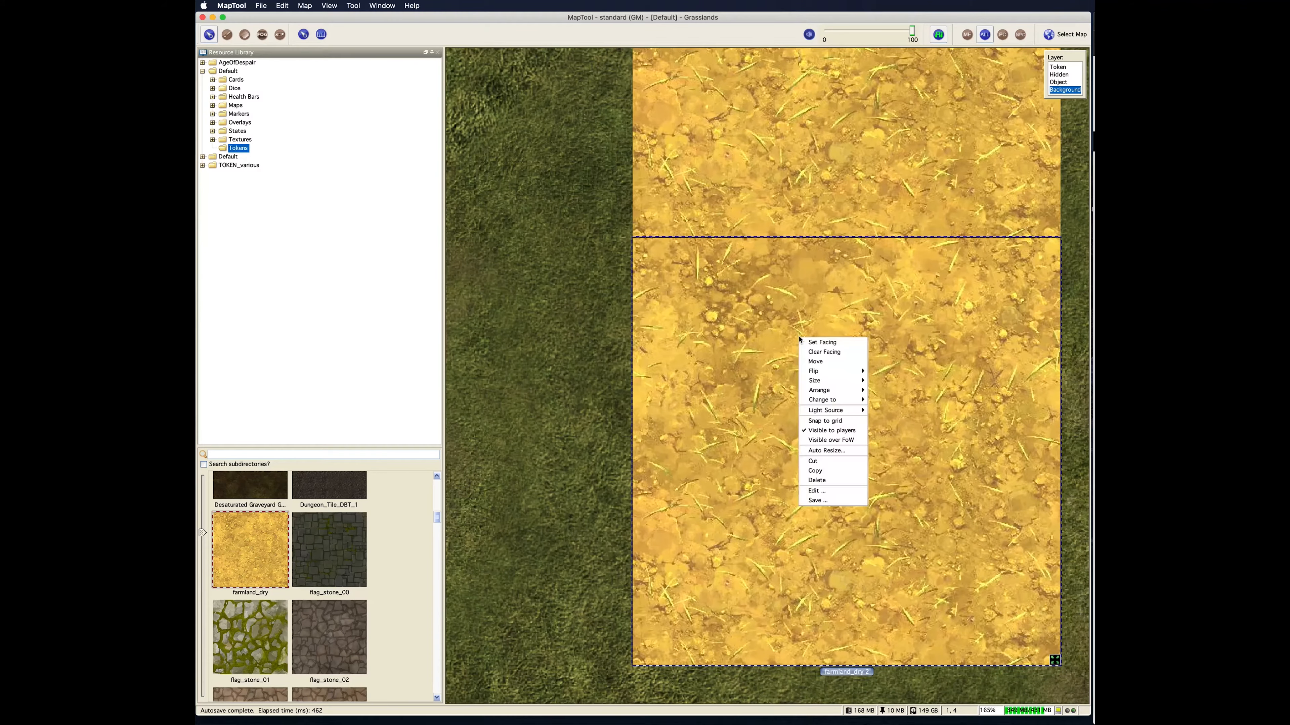
{"action": "left_click", "coordinate": [828, 422]}
{"action": "key", "text": "super+z"}
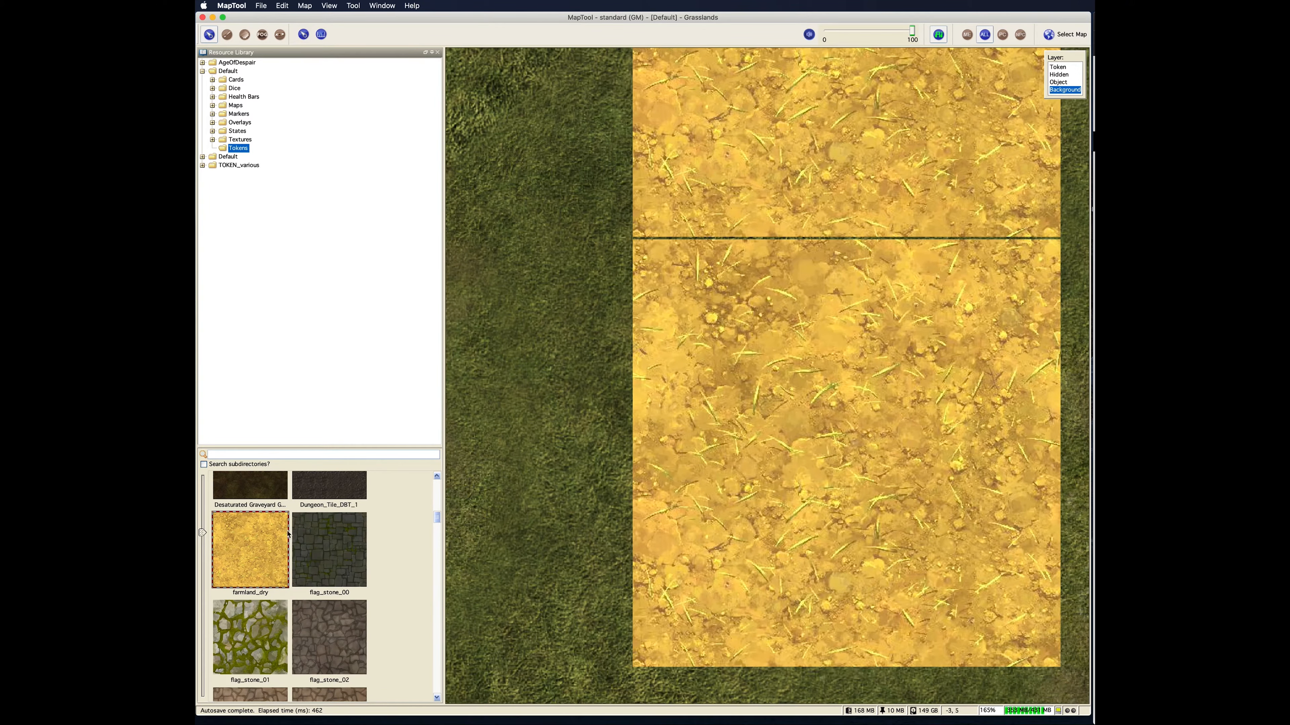
Step: Lay another farmland_dry tile over the seam between the two existing tiles so that it hides the gap
{"action": "left_click", "coordinate": [510, 468]}
{"action": "left_click_drag", "start_coordinate": [660, 519], "coordinate": [660, 305]}
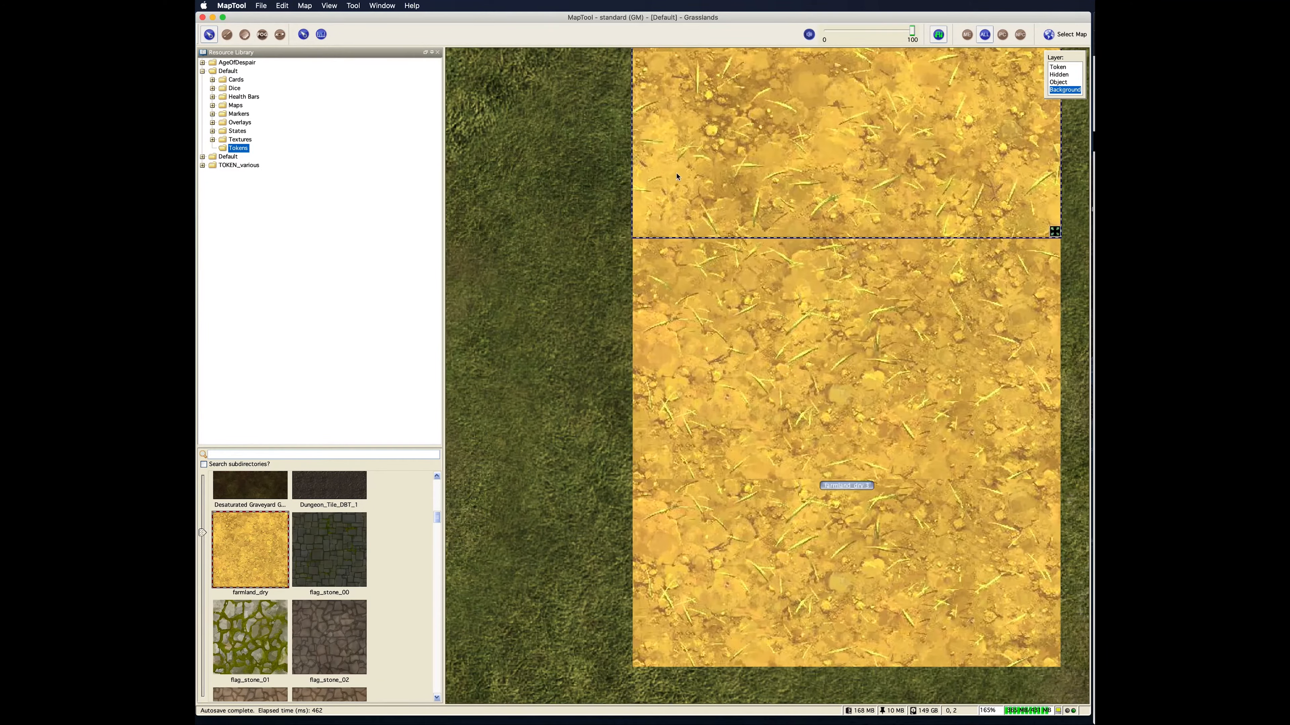
{"action": "left_click", "coordinate": [489, 347]}
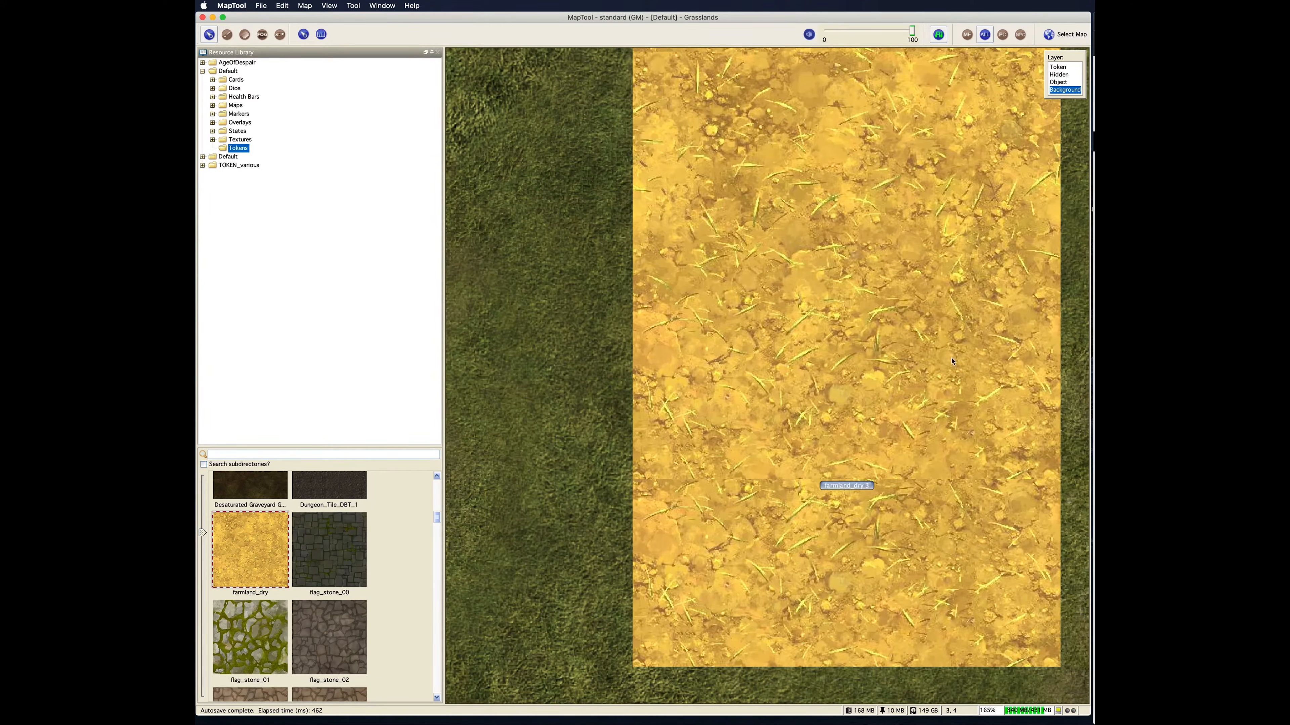
{"action": "scroll", "coordinate": [1067, 302], "scroll_direction": "down", "scroll_amount": 8}
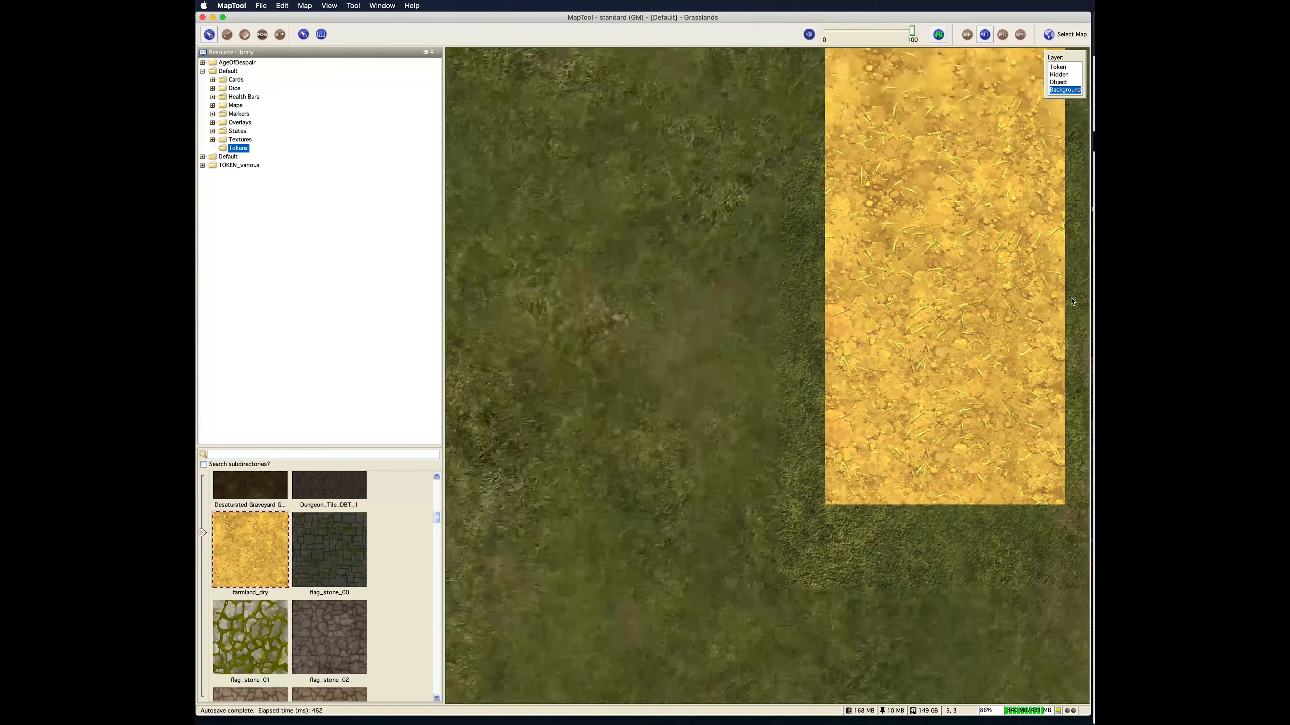
Step: Place the marble_tile_checker texture on the Background layer just above the farmland strip and snap it to the grid
{"action": "left_click_drag", "start_coordinate": [818, 330], "coordinate": [680, 389]}
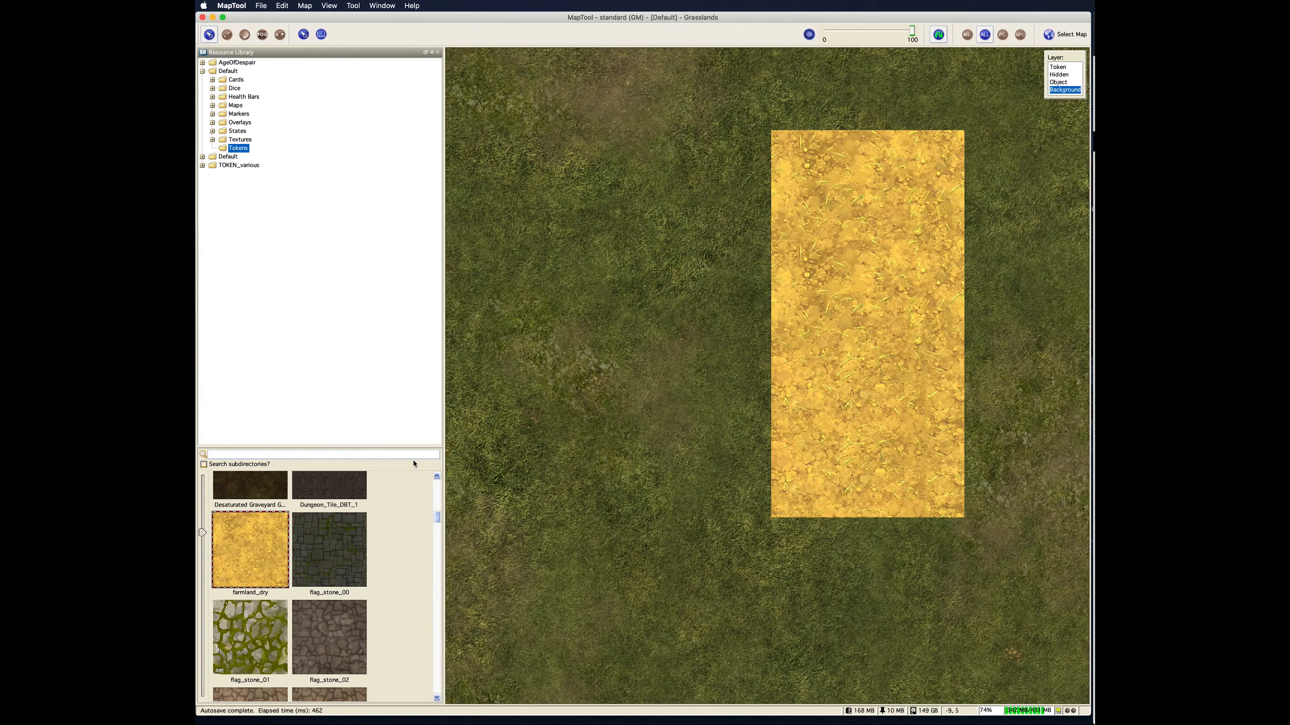
{"action": "left_click_drag", "start_coordinate": [691, 279], "coordinate": [625, 428]}
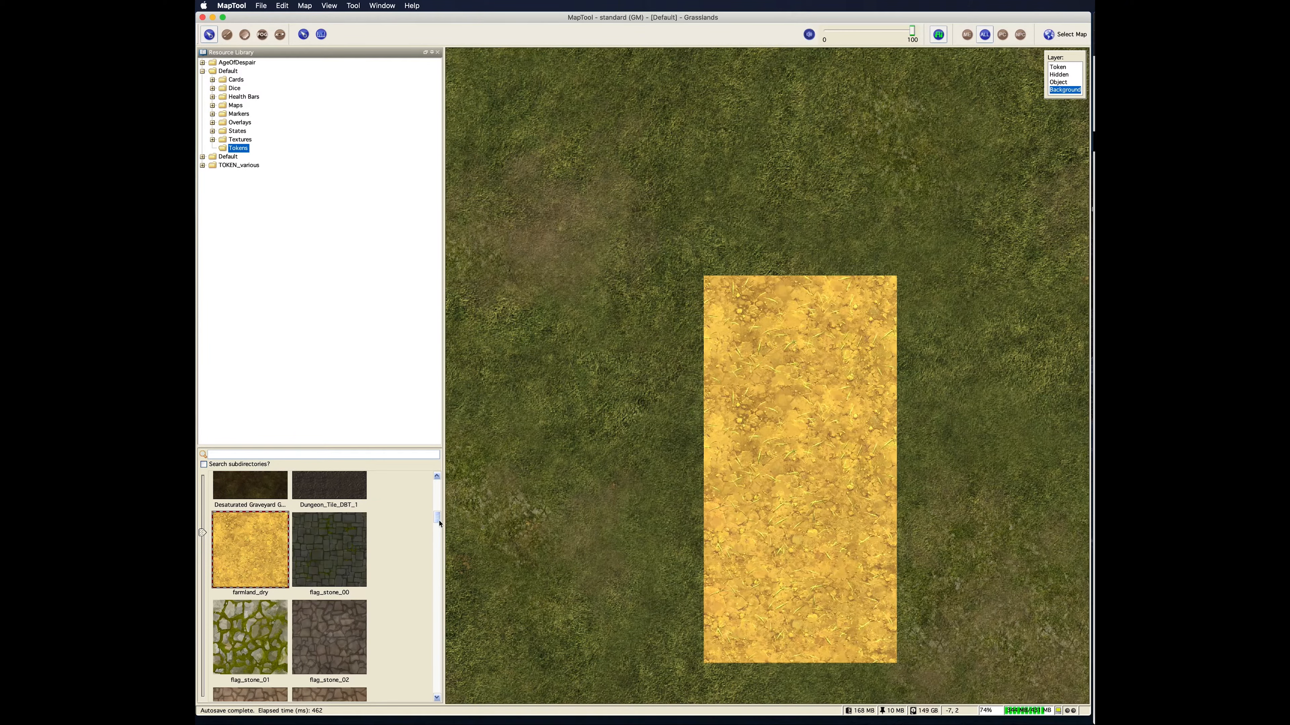
{"action": "left_click_drag", "start_coordinate": [440, 523], "coordinate": [688, 109]}
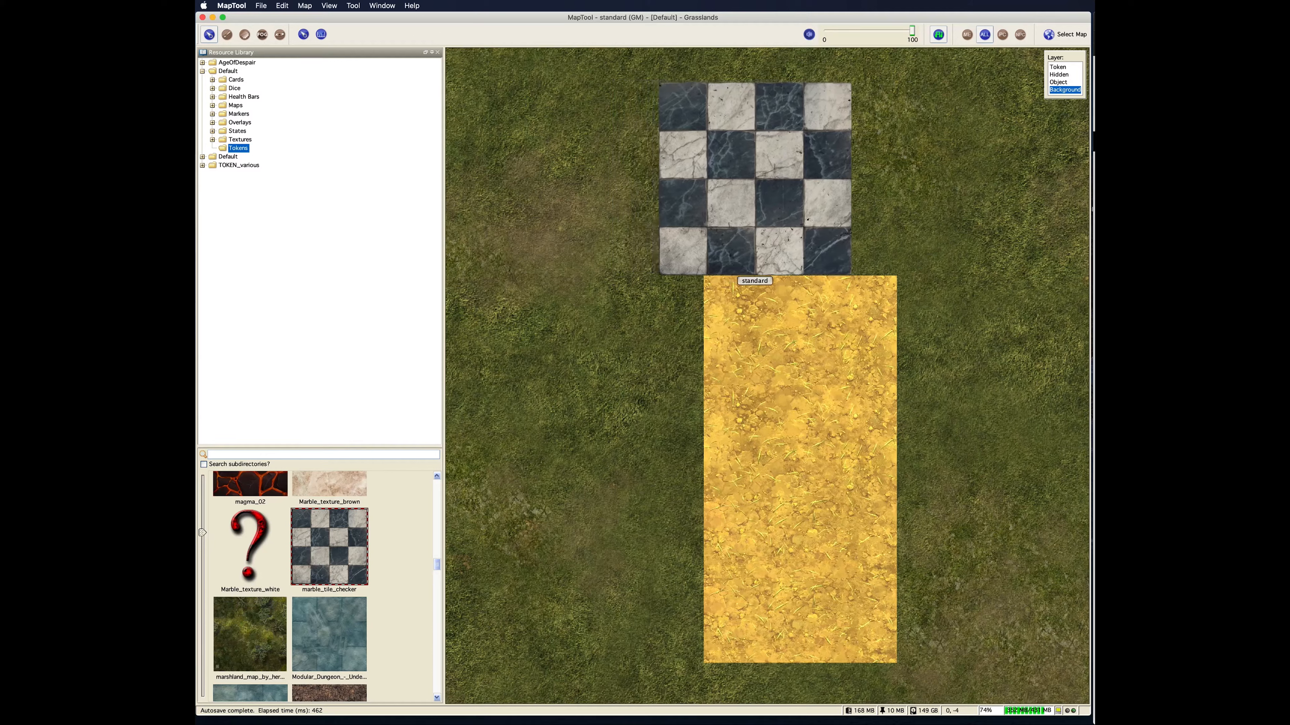
{"action": "right_click", "coordinate": [712, 191]}
{"action": "left_click", "coordinate": [738, 273]}
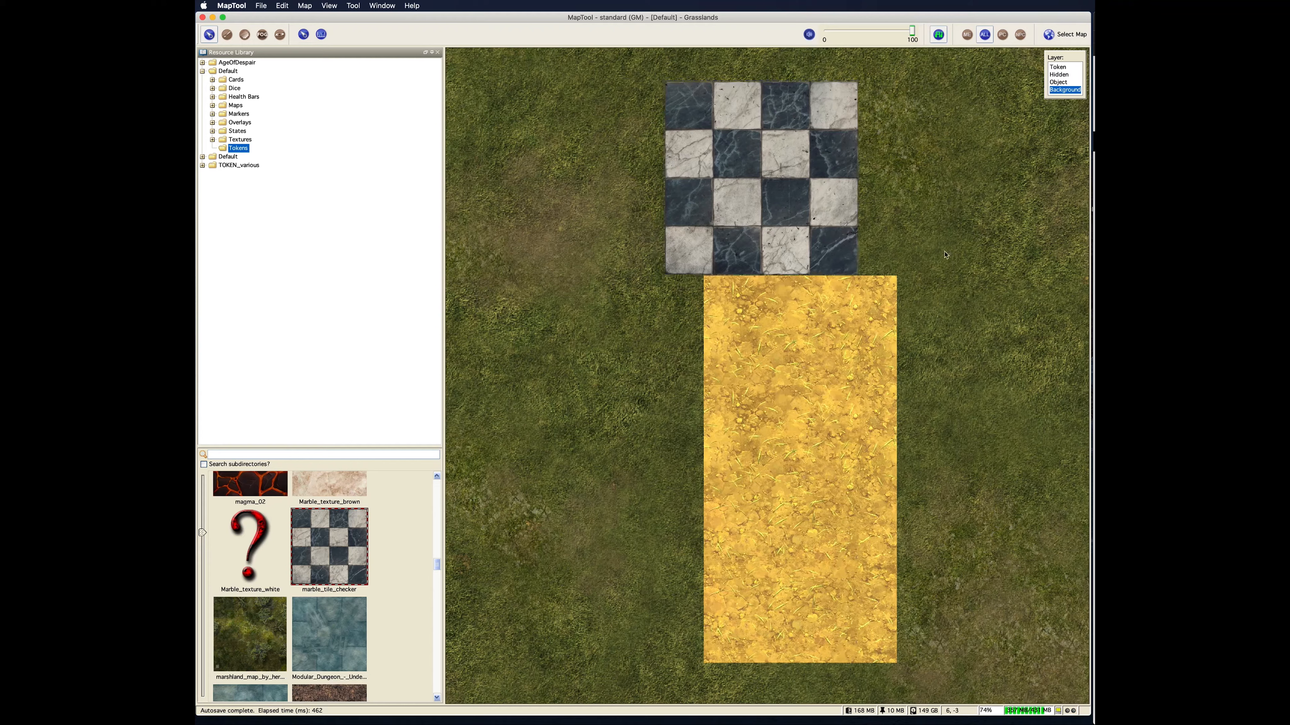
{"action": "left_click", "coordinate": [787, 230]}
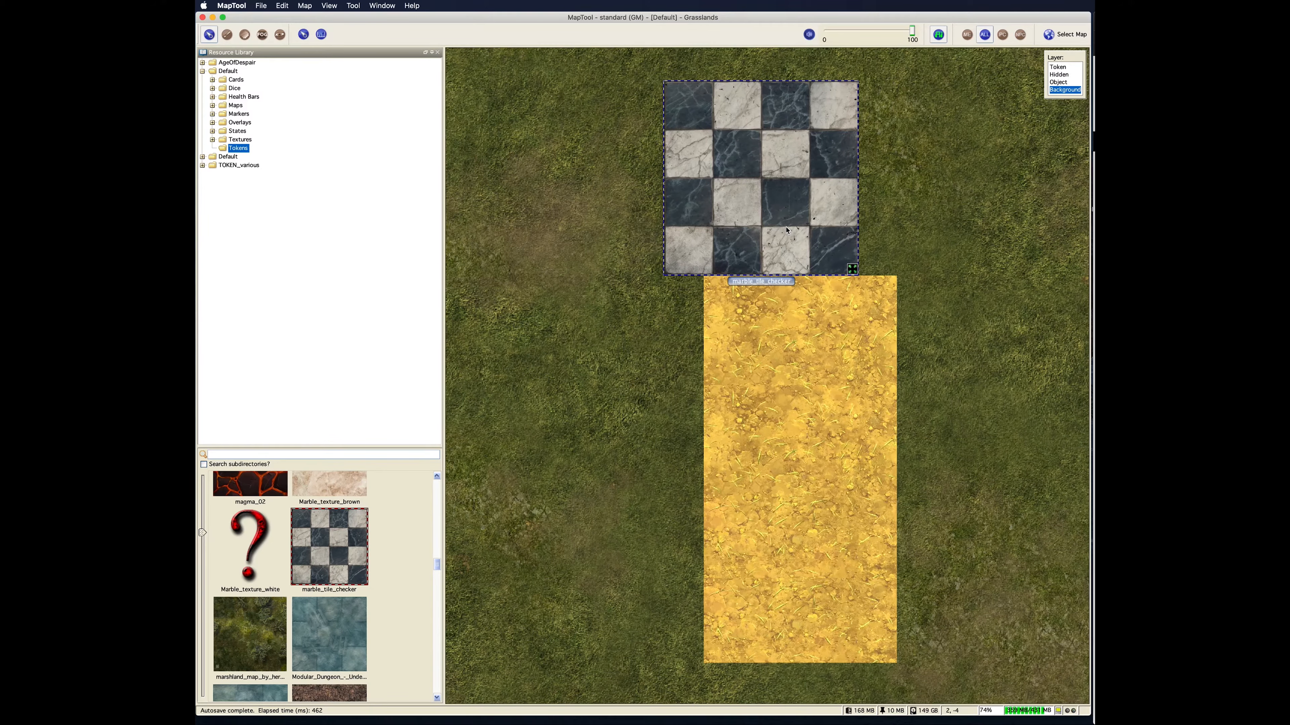
Step: Add a second marble checker tile directly above the first one to start a column
{"action": "scroll", "coordinate": [895, 328], "scroll_direction": "down", "scroll_amount": 4}
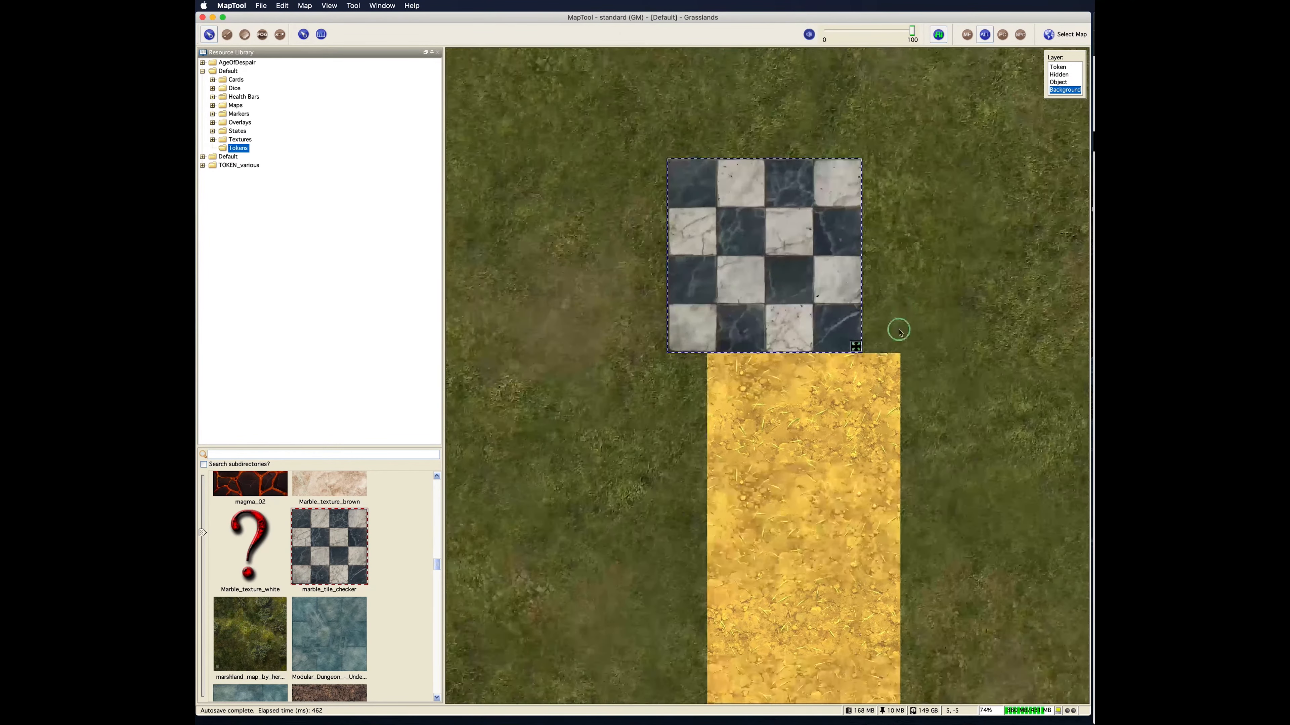
{"action": "left_click_drag", "start_coordinate": [822, 363], "coordinate": [738, 331]}
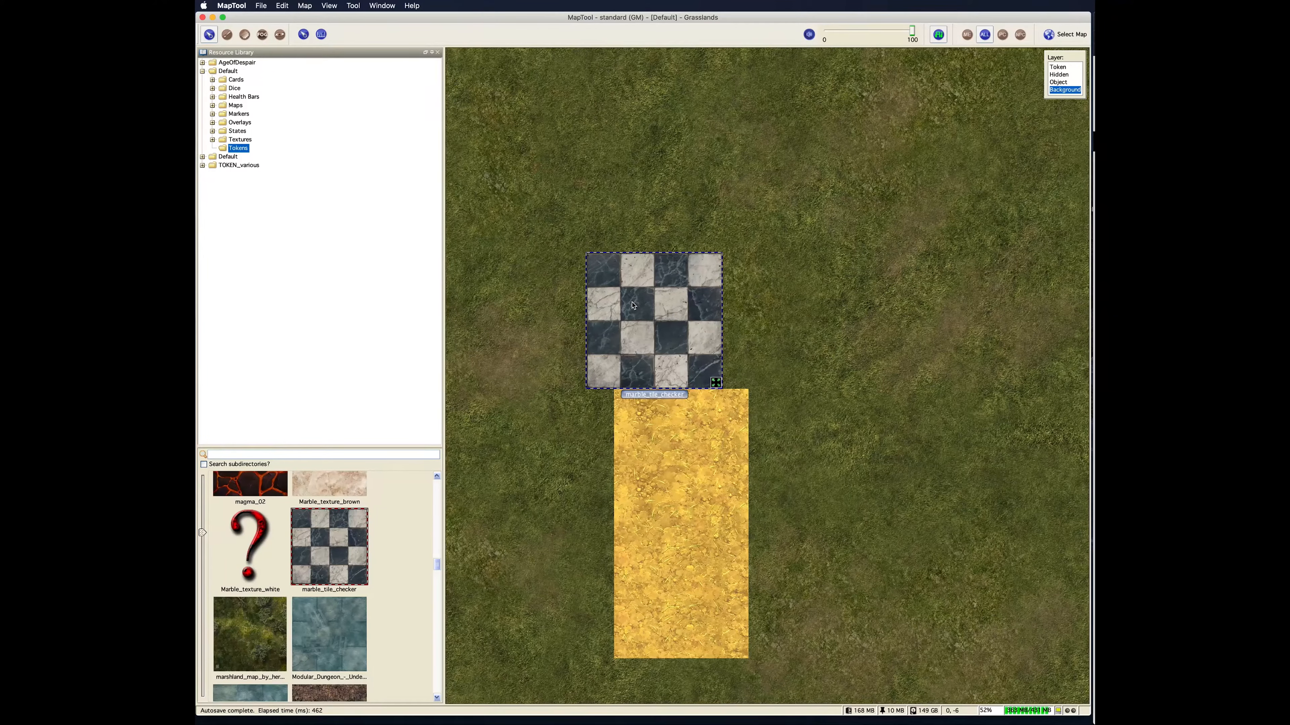
{"action": "left_click_drag", "start_coordinate": [633, 305], "coordinate": [633, 171]}
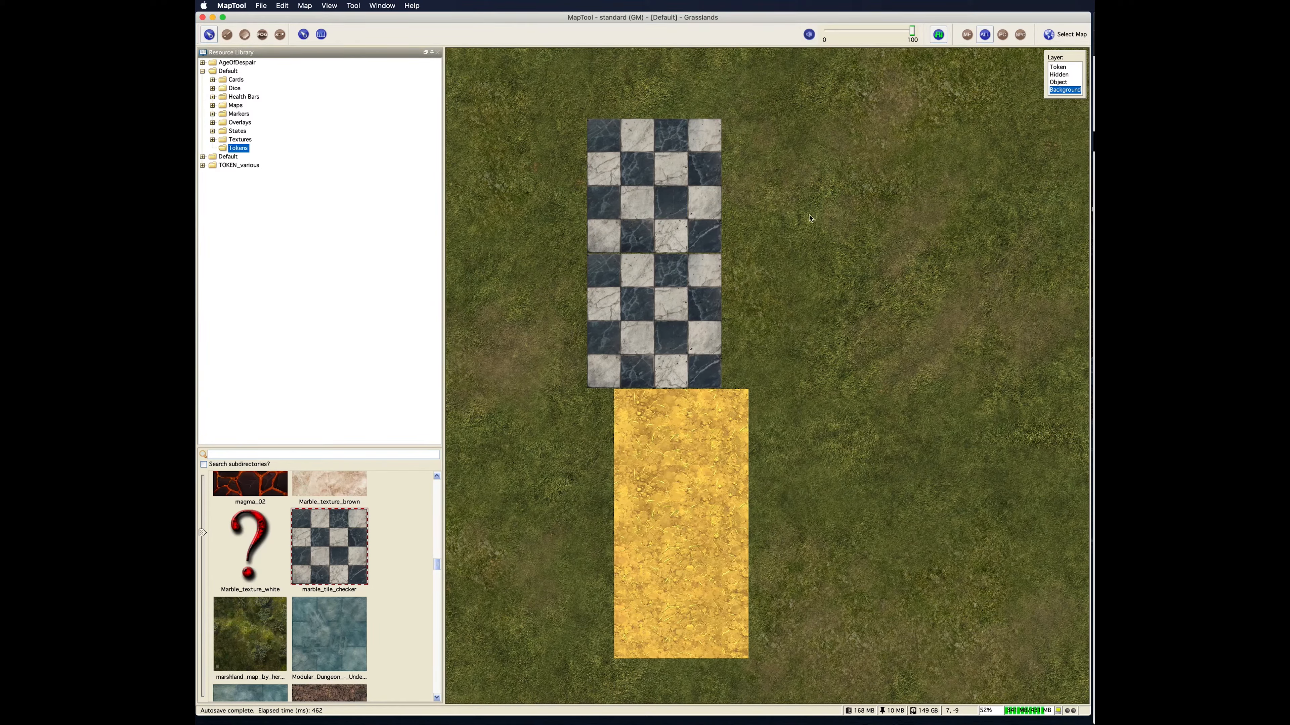
Step: Paste a third marble checker tile and move it to the upper end of the checker column
{"action": "key", "text": "super+v"}
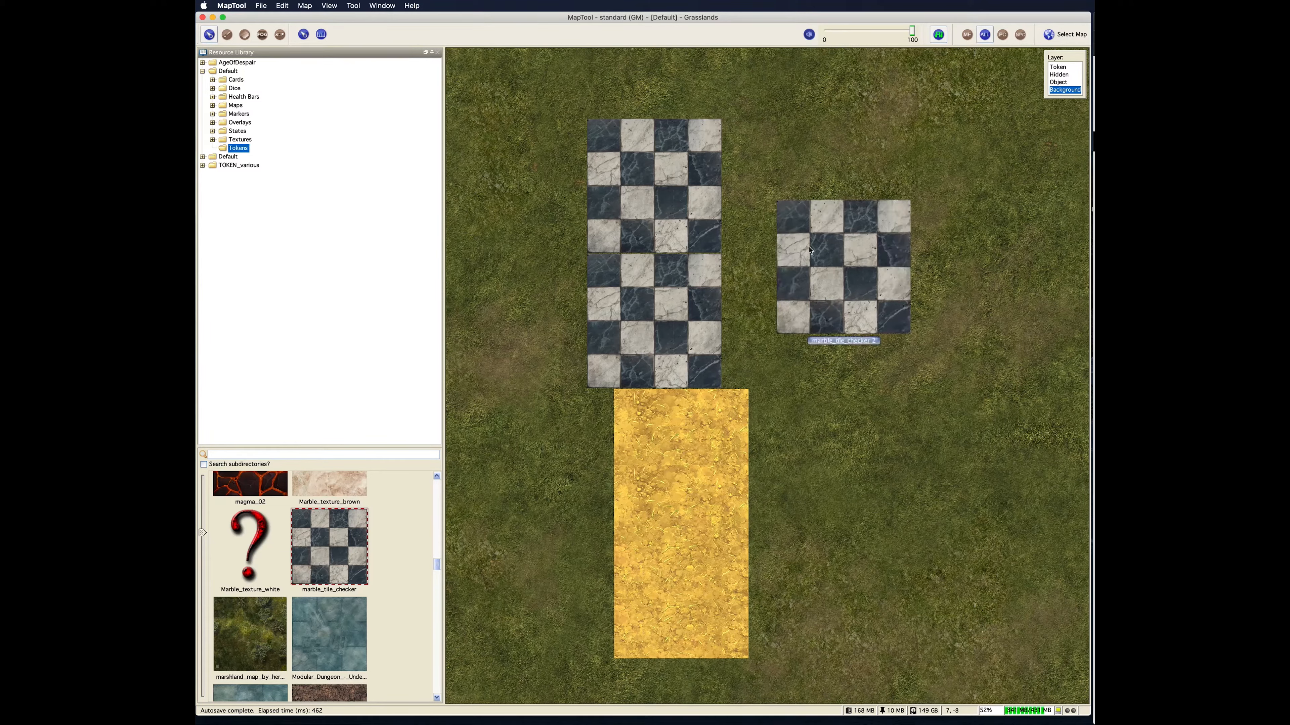
{"action": "left_click_drag", "start_coordinate": [781, 220], "coordinate": [619, 112]}
{"action": "left_click_drag", "start_coordinate": [686, 160], "coordinate": [659, 160]}
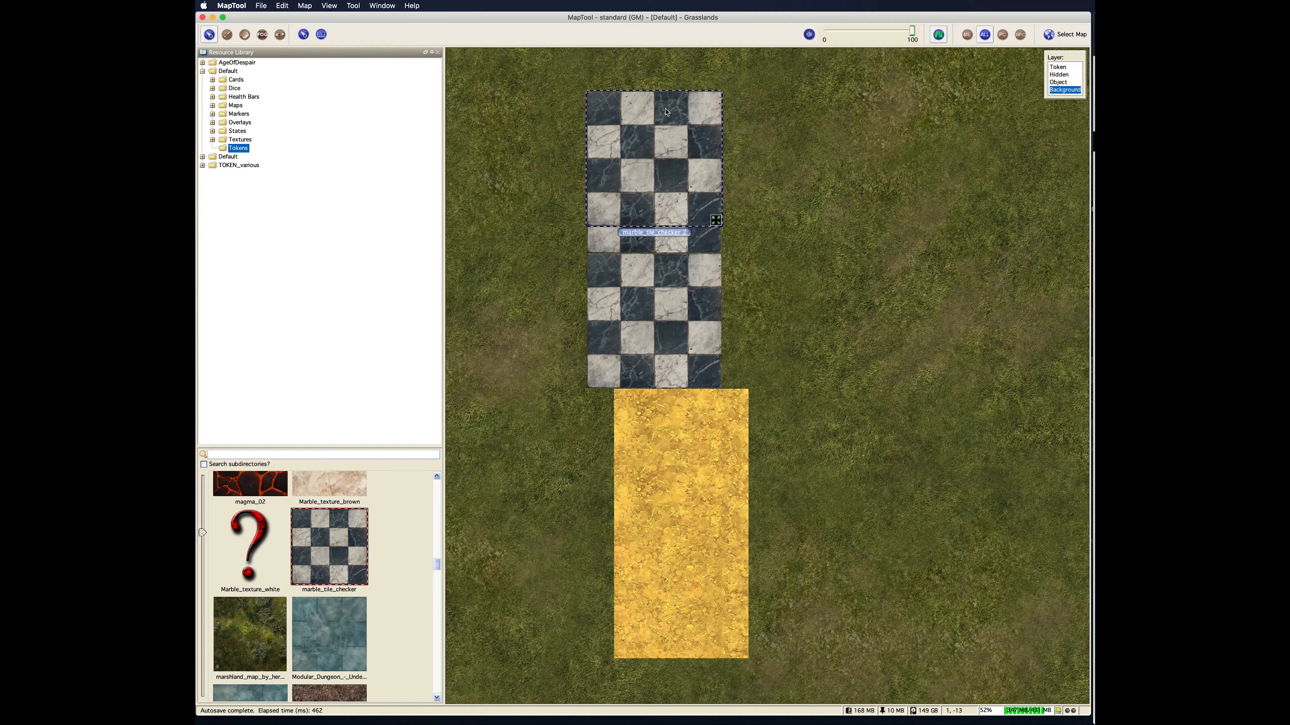
{"action": "left_click_drag", "start_coordinate": [707, 211], "coordinate": [706, 157]}
Step: Align the uppermost checker tile with the column so that its squares continue the checker pattern
{"action": "left_click", "coordinate": [817, 185]}
{"action": "left_click", "coordinate": [637, 127]}
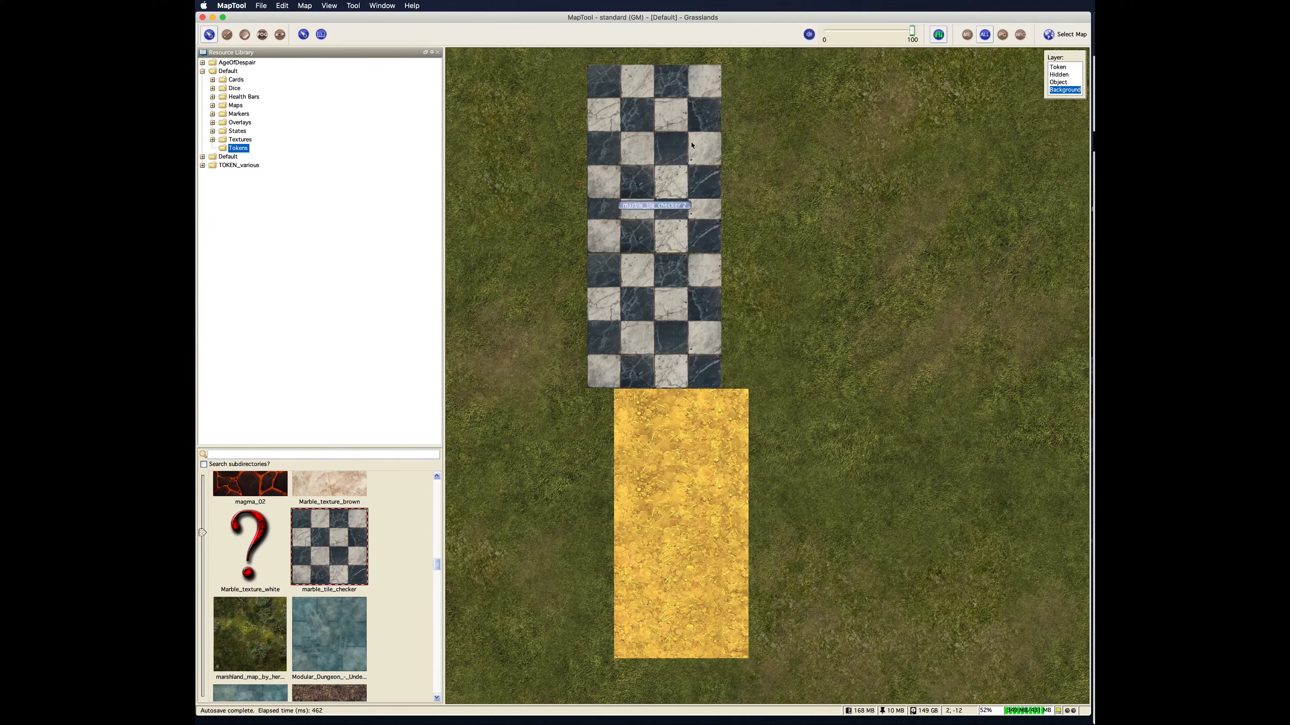
{"action": "left_click_drag", "start_coordinate": [637, 127], "coordinate": [663, 126]}
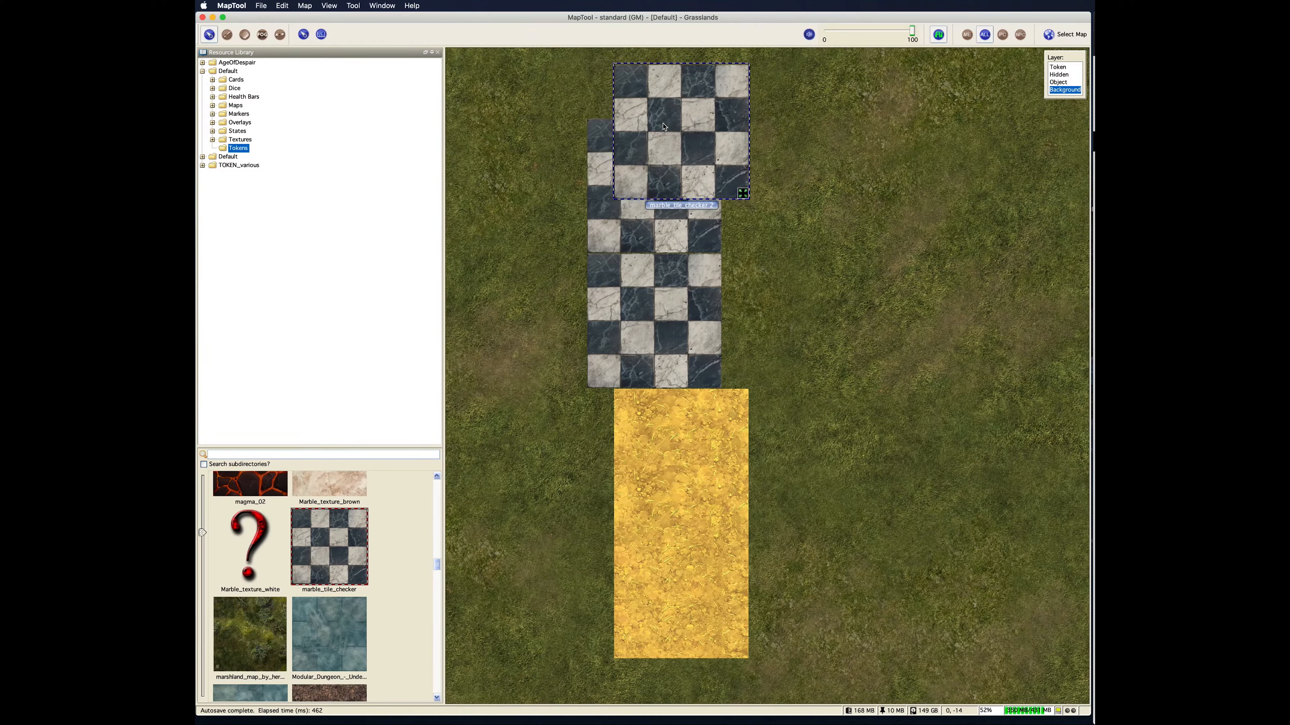
{"action": "key", "text": "Left"}
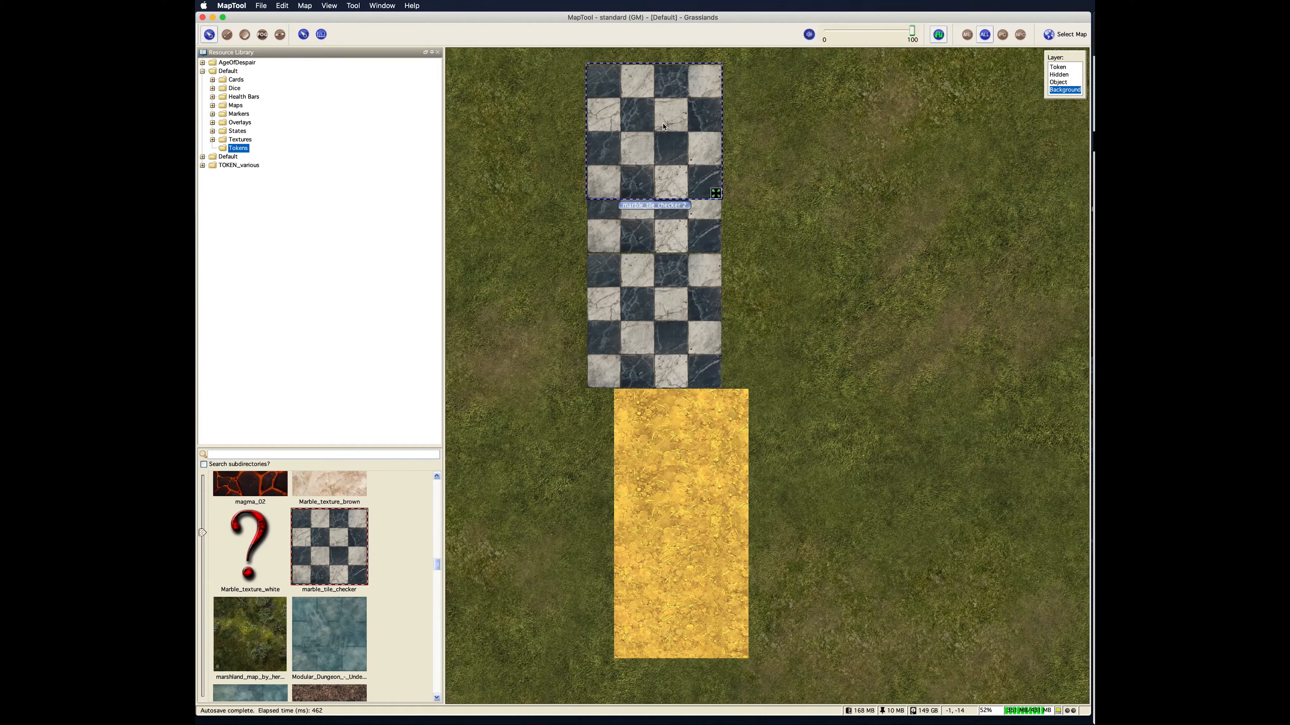
{"action": "key", "text": "Delete"}
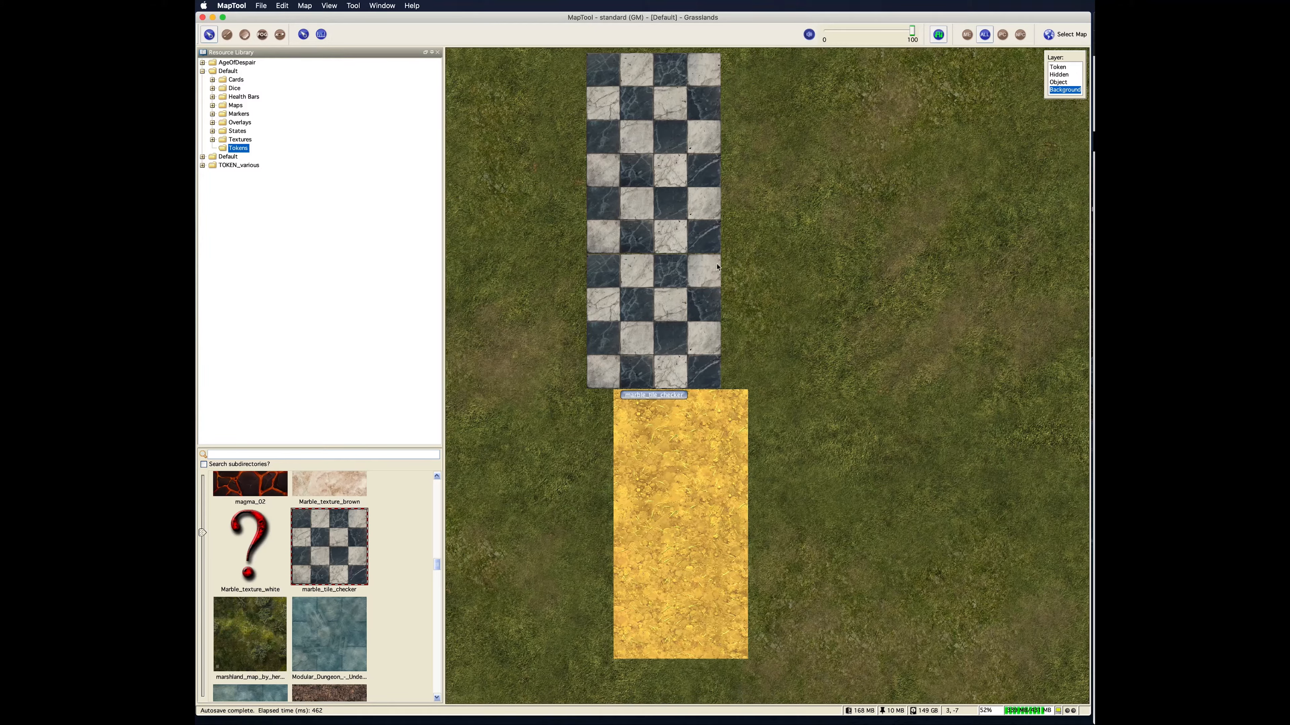
Step: Paste another marble checker tile and lay it over the seam between the column's two lowest tiles
{"action": "key", "text": "super+v"}
{"action": "left_click_drag", "start_coordinate": [792, 292], "coordinate": [601, 213]}
{"action": "left_click_drag", "start_coordinate": [632, 263], "coordinate": [794, 236]}
{"action": "right_click", "coordinate": [793, 236]}
{"action": "key", "text": "Escape"}
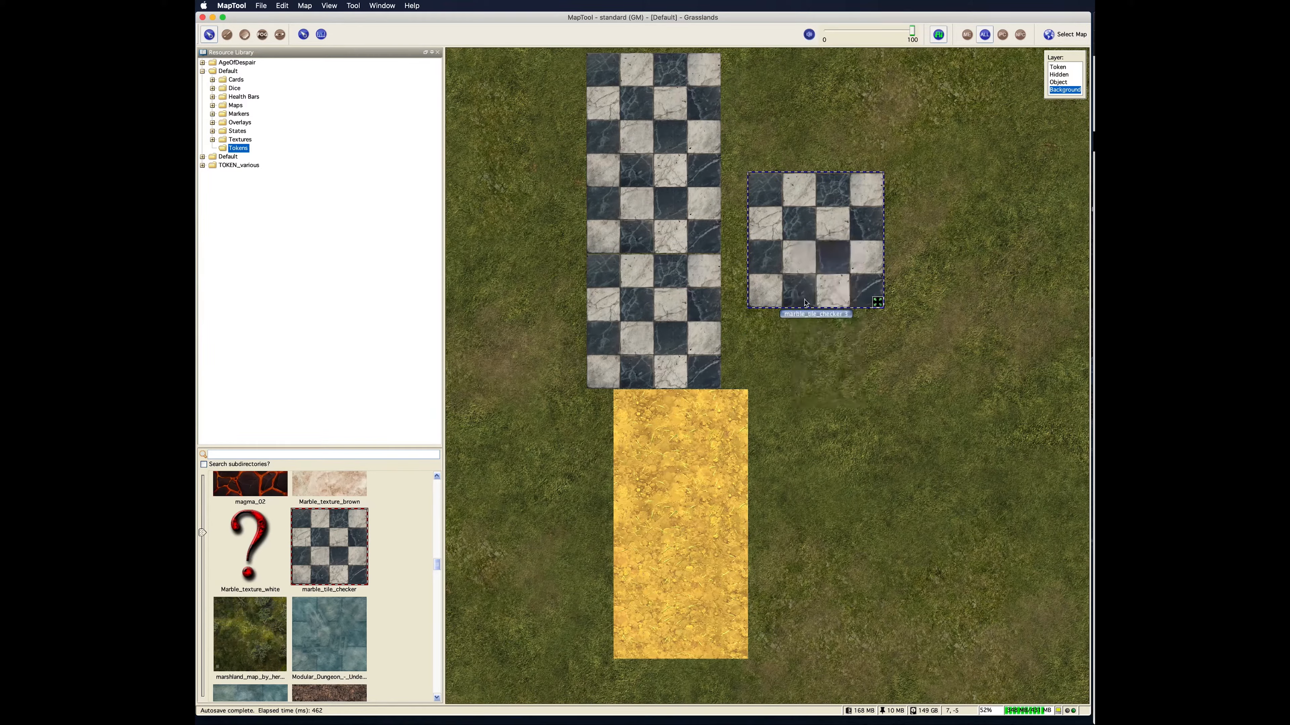
{"action": "left_click_drag", "start_coordinate": [818, 312], "coordinate": [656, 326]}
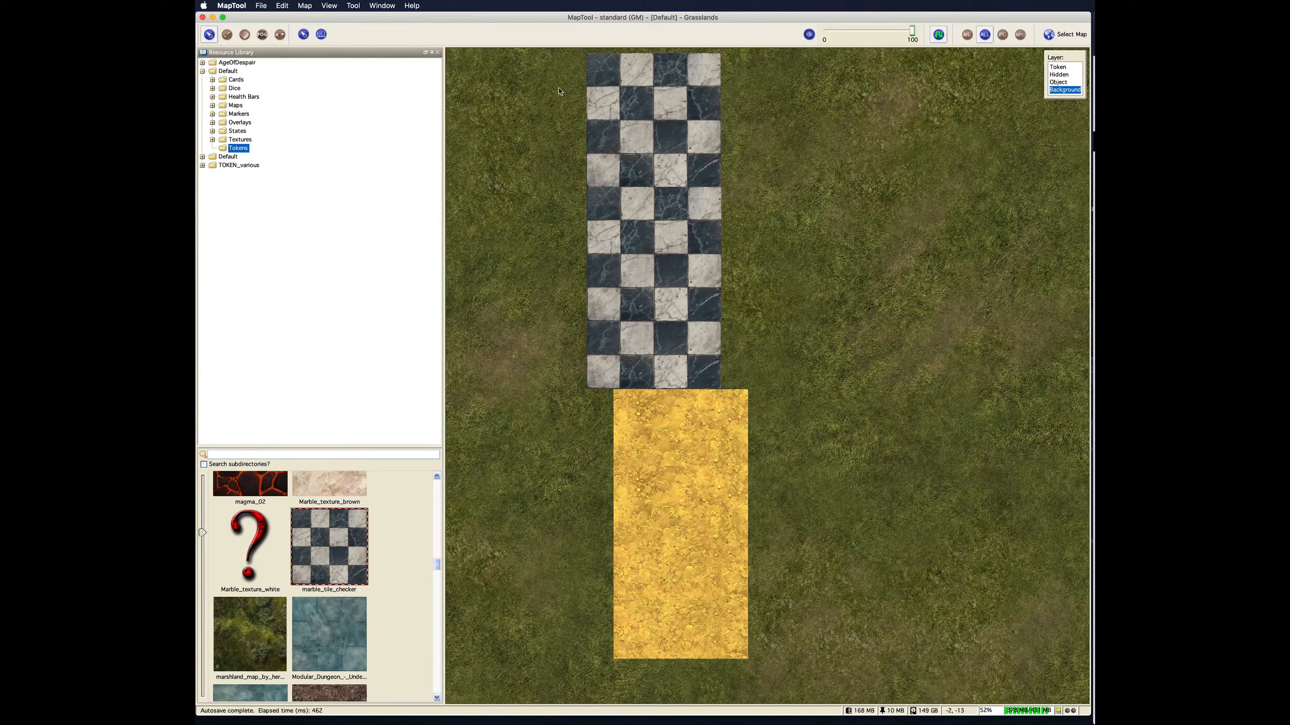
Step: Duplicate all the marble checker tiles of the column, leaving the farmland tiles out of the selection
{"action": "left_click_drag", "start_coordinate": [563, 51], "coordinate": [777, 417]}
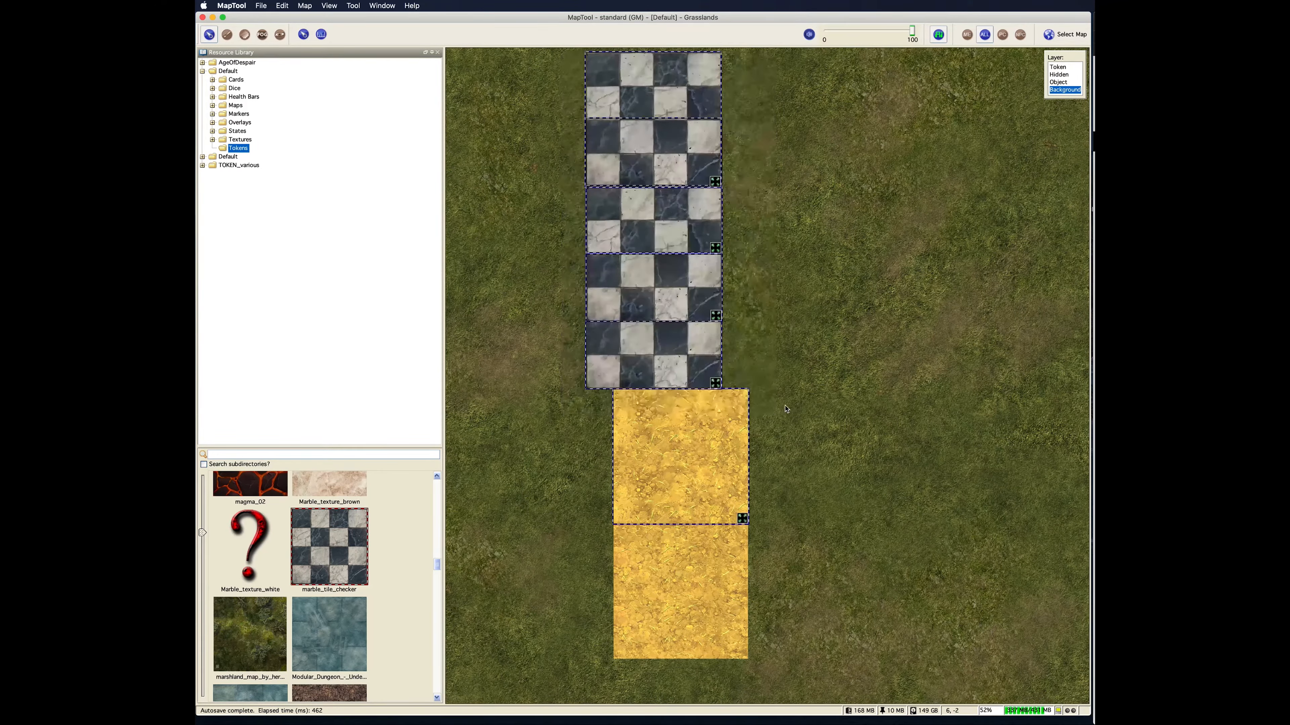
{"action": "left_click", "coordinate": [696, 434], "text": "shift"}
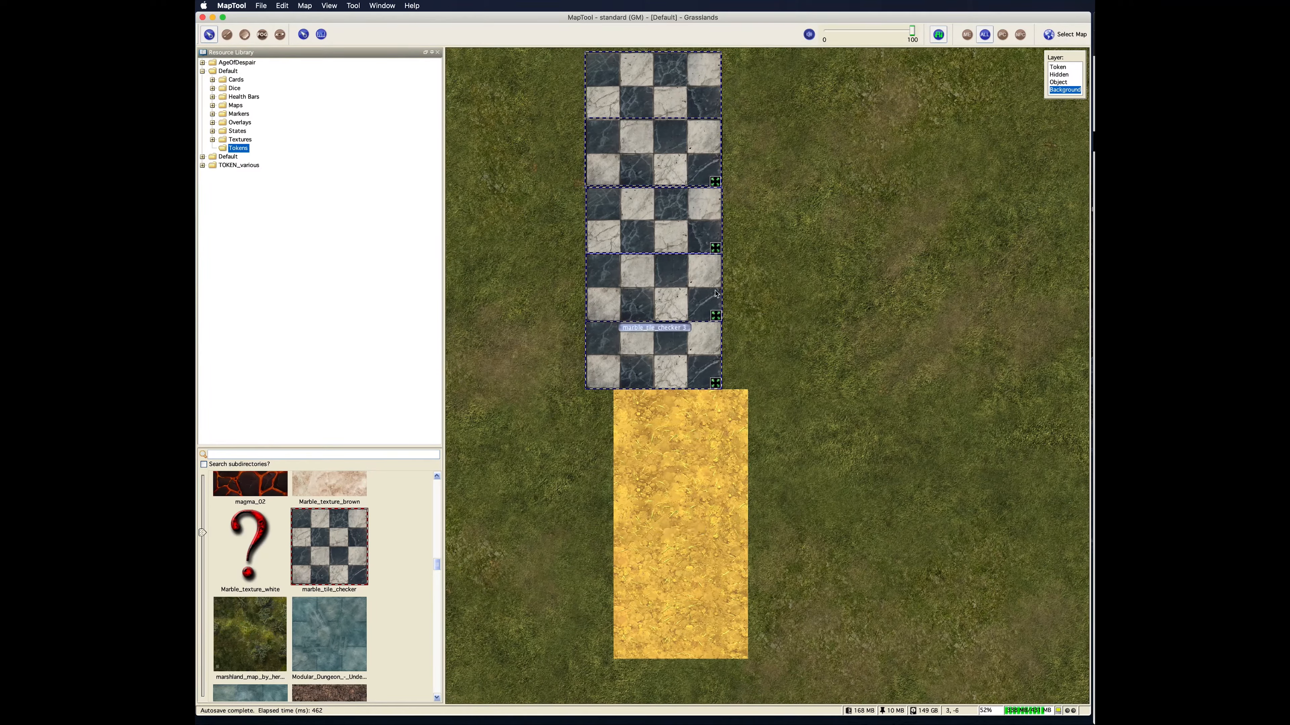
{"action": "key", "text": "super+c"}
{"action": "key", "text": "super+v"}
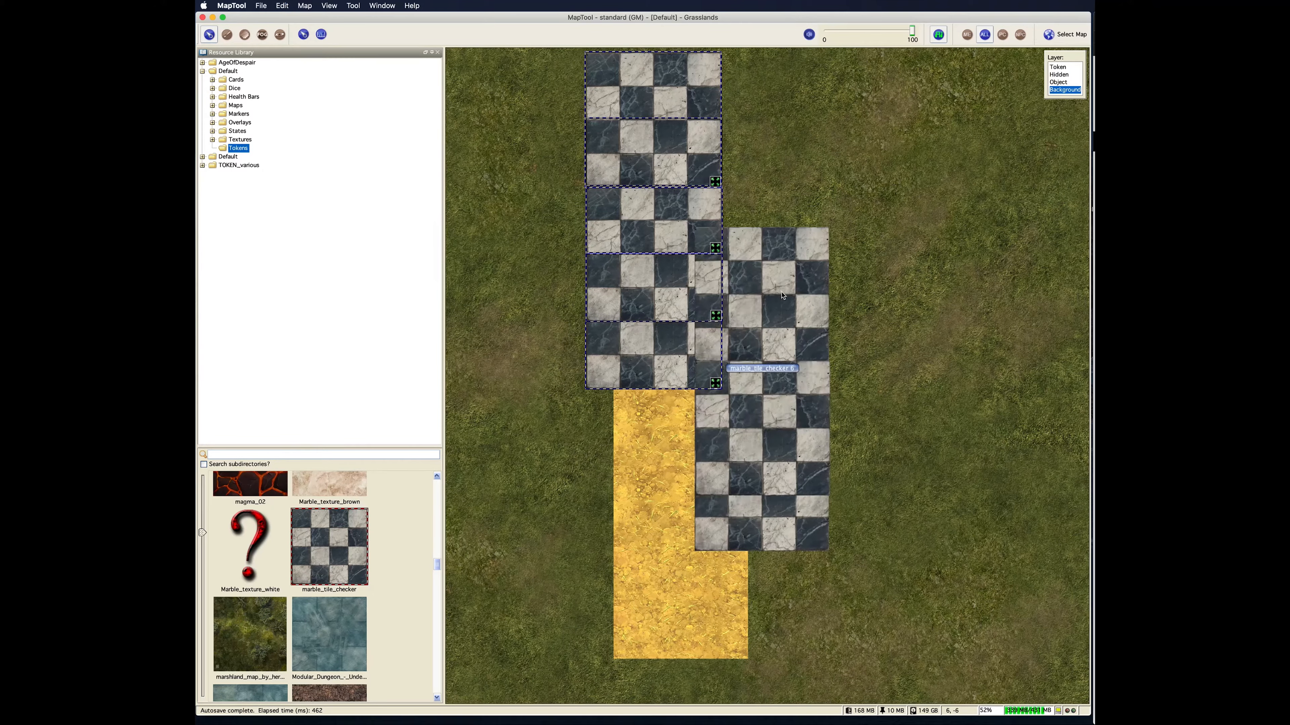
Step: Arrange the pasted checker tiles into a second column flush with the right side of the first, overlapping them to hide the seams
{"action": "left_click_drag", "start_coordinate": [798, 354], "coordinate": [795, 225]}
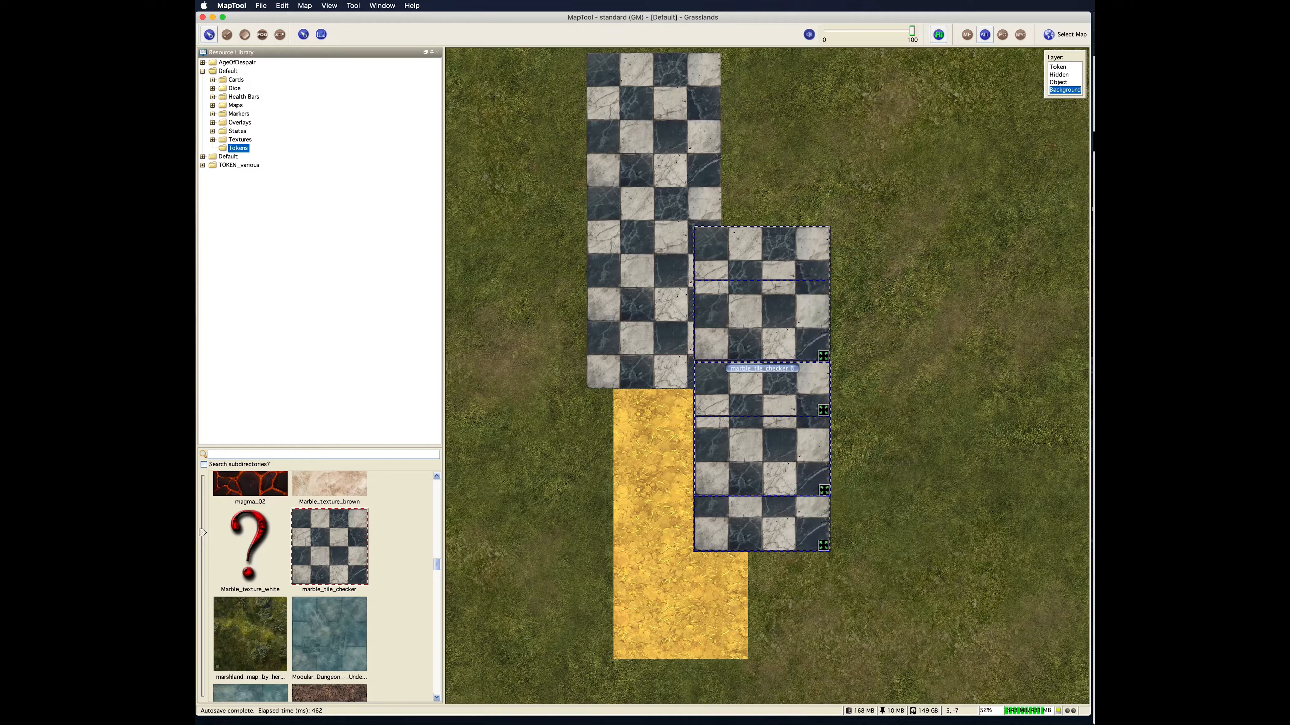
{"action": "left_click_drag", "start_coordinate": [762, 374], "coordinate": [899, 305]}
{"action": "left_click_drag", "start_coordinate": [899, 236], "coordinate": [964, 192]}
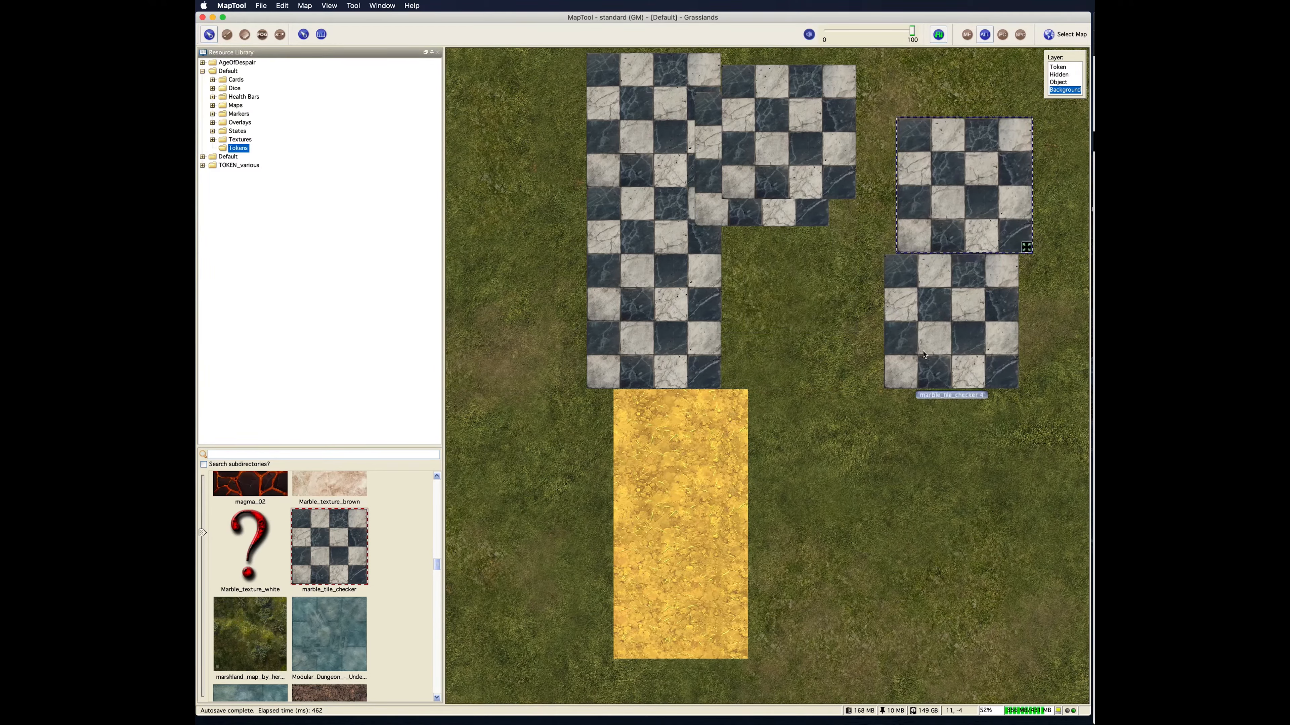
{"action": "left_click_drag", "start_coordinate": [951, 321], "coordinate": [789, 320]}
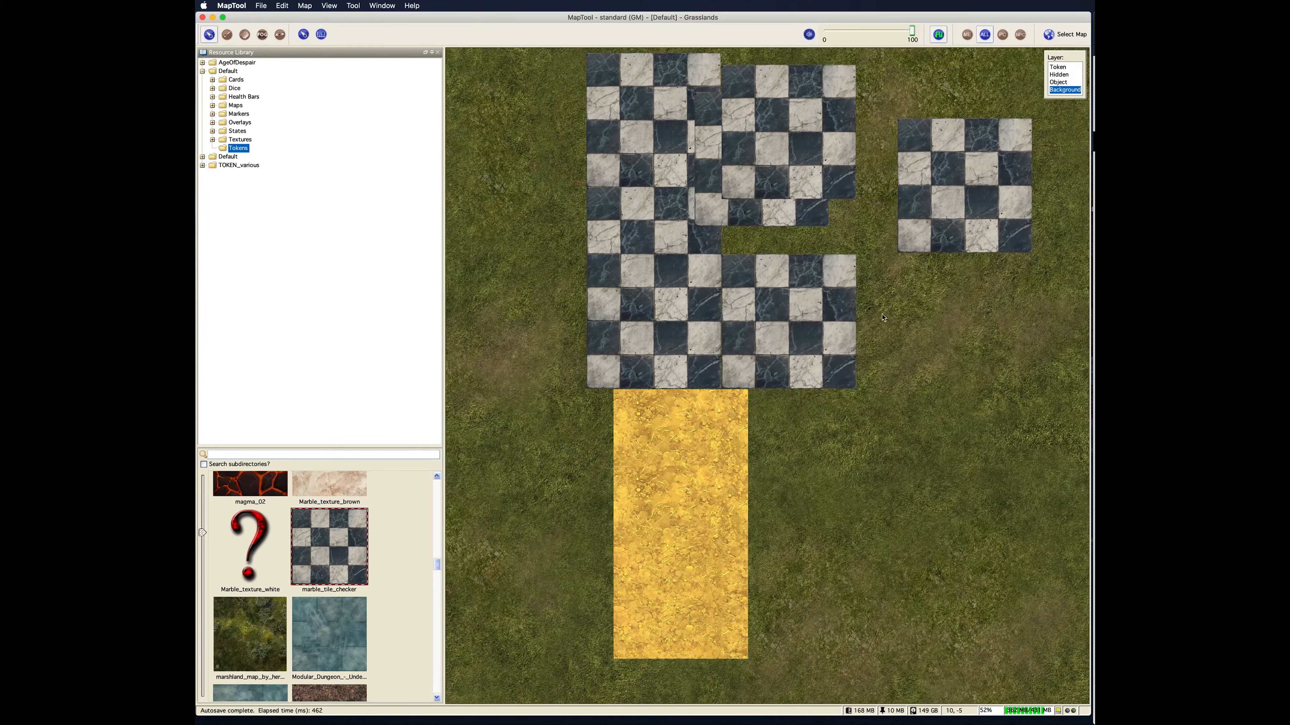
{"action": "left_click_drag", "start_coordinate": [777, 153], "coordinate": [788, 205]}
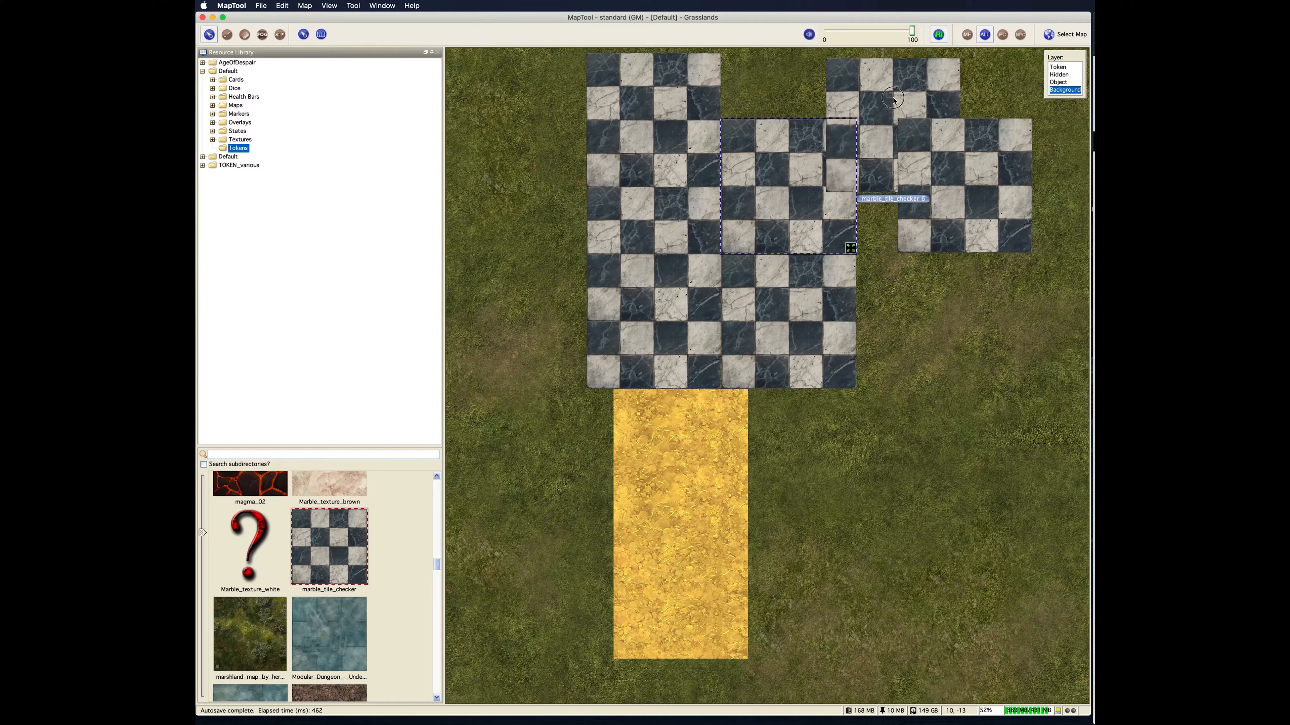
{"action": "left_click_drag", "start_coordinate": [894, 167], "coordinate": [736, 266]}
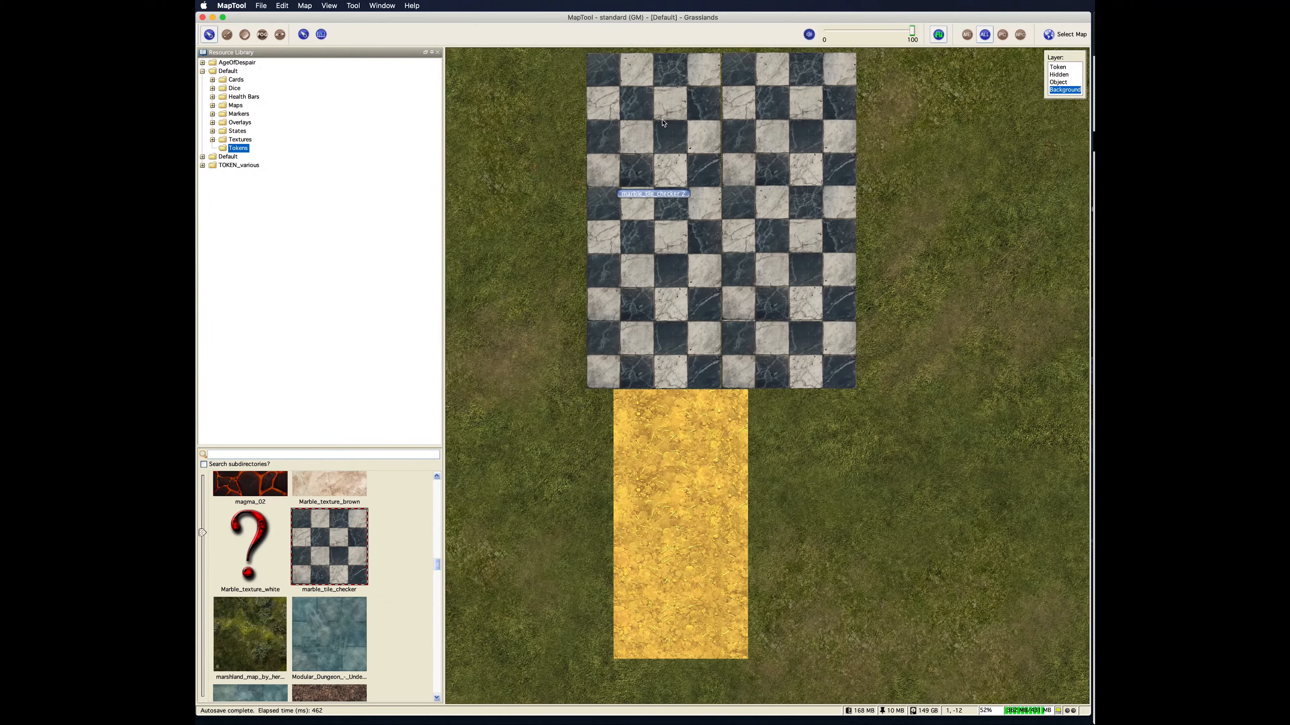
{"action": "key", "text": "Delete"}
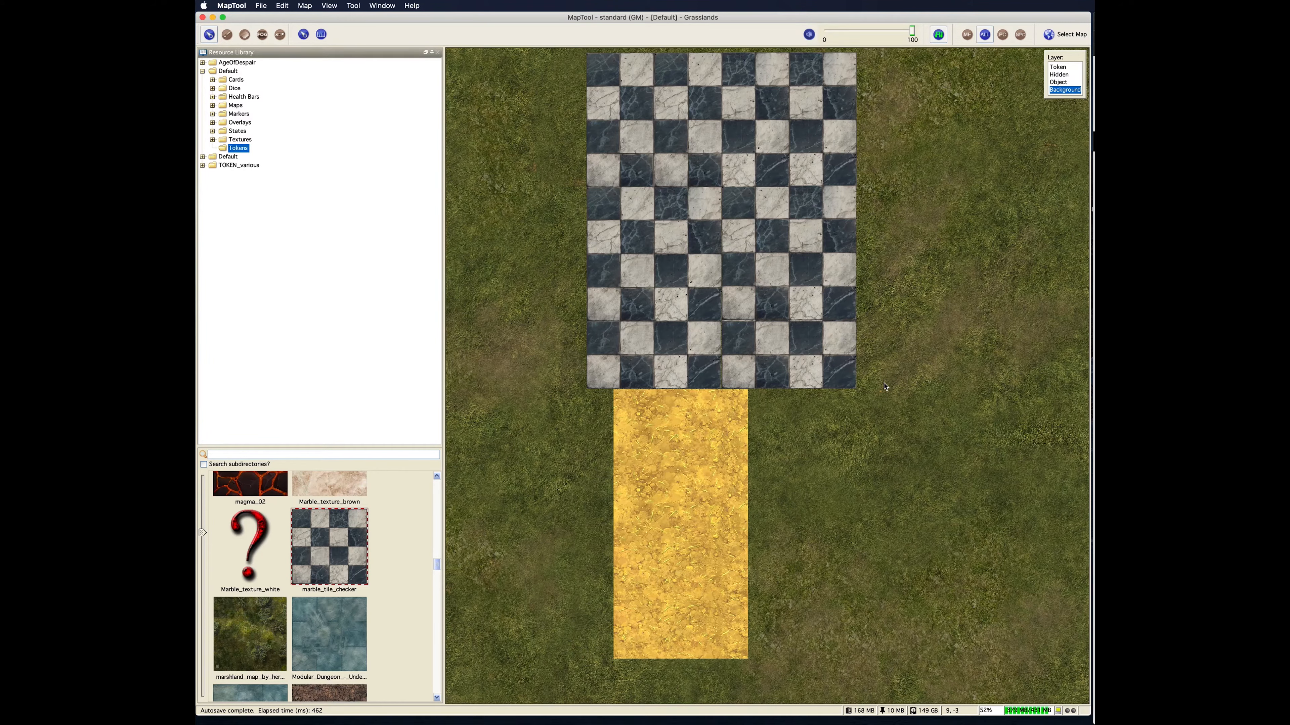
{"action": "left_click_drag", "start_coordinate": [967, 294], "coordinate": [870, 328]}
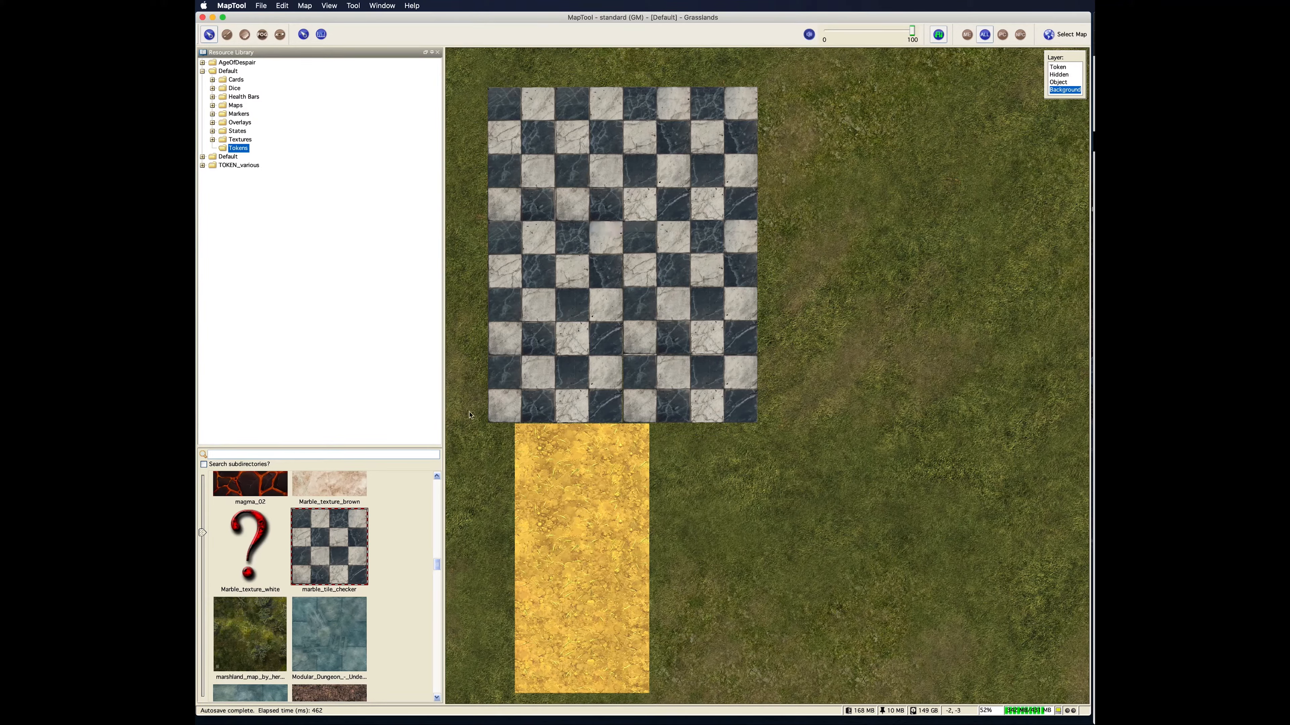
Step: Place the Marble_texture_brown texture against the checker floor's right edge and, with the grid shown, stretch it to about 3 by 9 cells
{"action": "left_click_drag", "start_coordinate": [341, 502], "coordinate": [804, 251]}
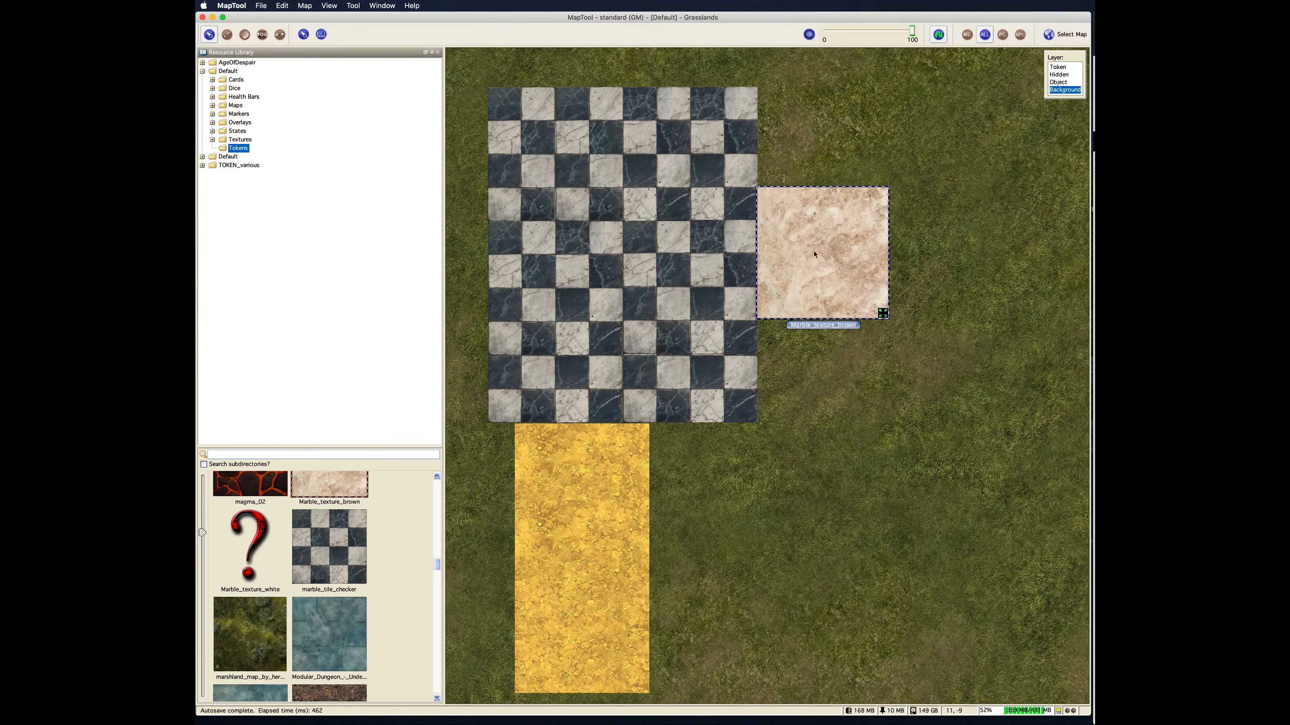
{"action": "left_click", "coordinate": [329, 6]}
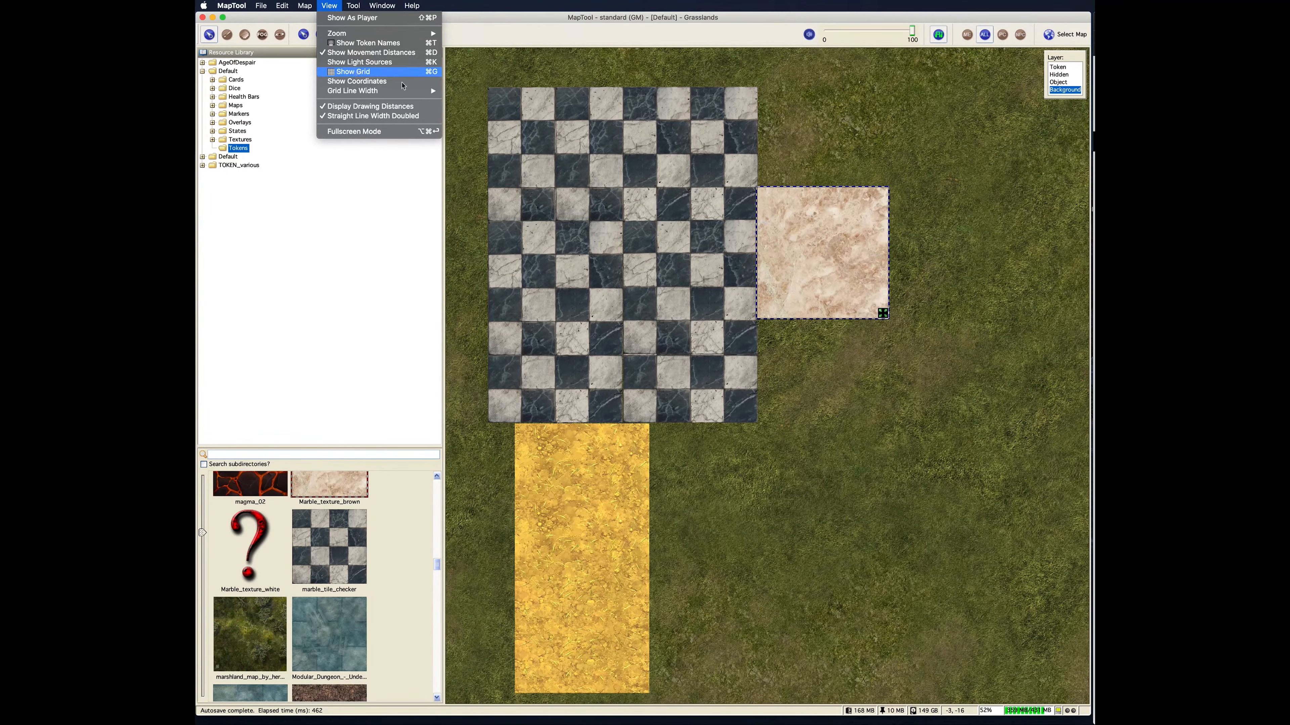
{"action": "left_click", "coordinate": [355, 71]}
{"action": "left_click_drag", "start_coordinate": [886, 317], "coordinate": [835, 421]}
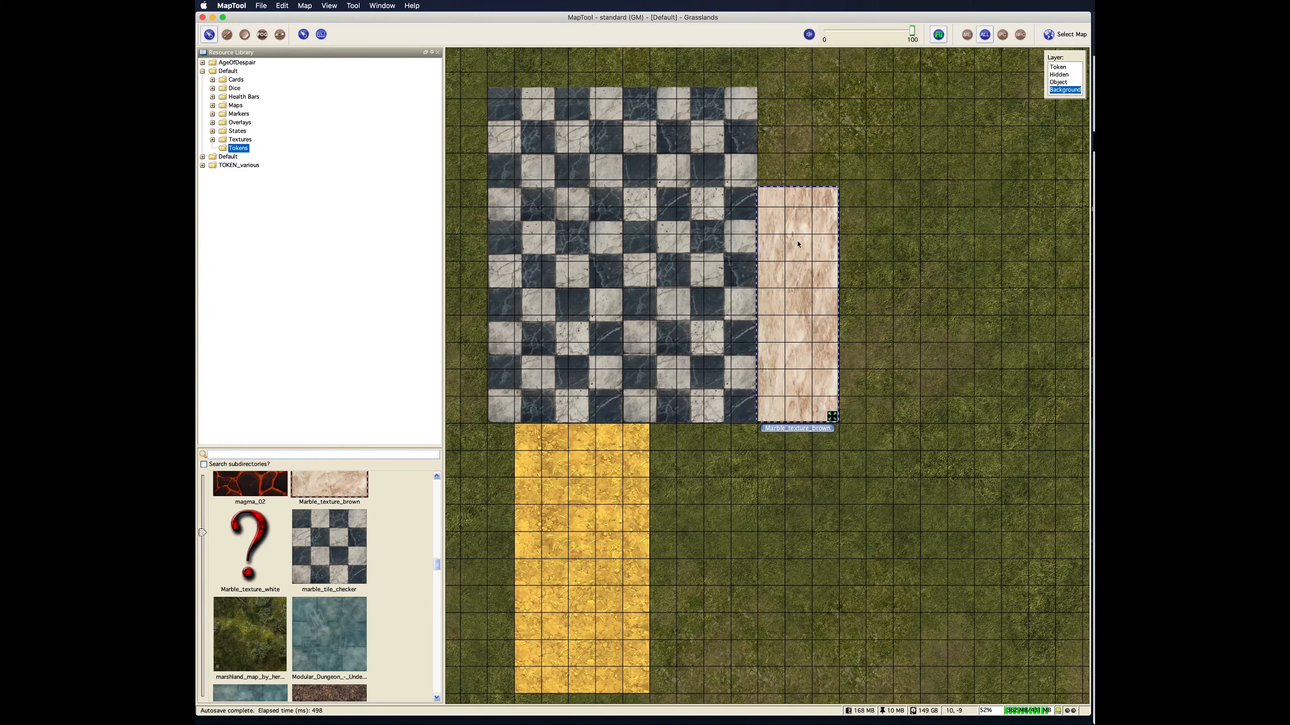
Step: Delete the stretched brown marble tile beside the checker floor
{"action": "left_click_drag", "start_coordinate": [832, 416], "coordinate": [836, 304]}
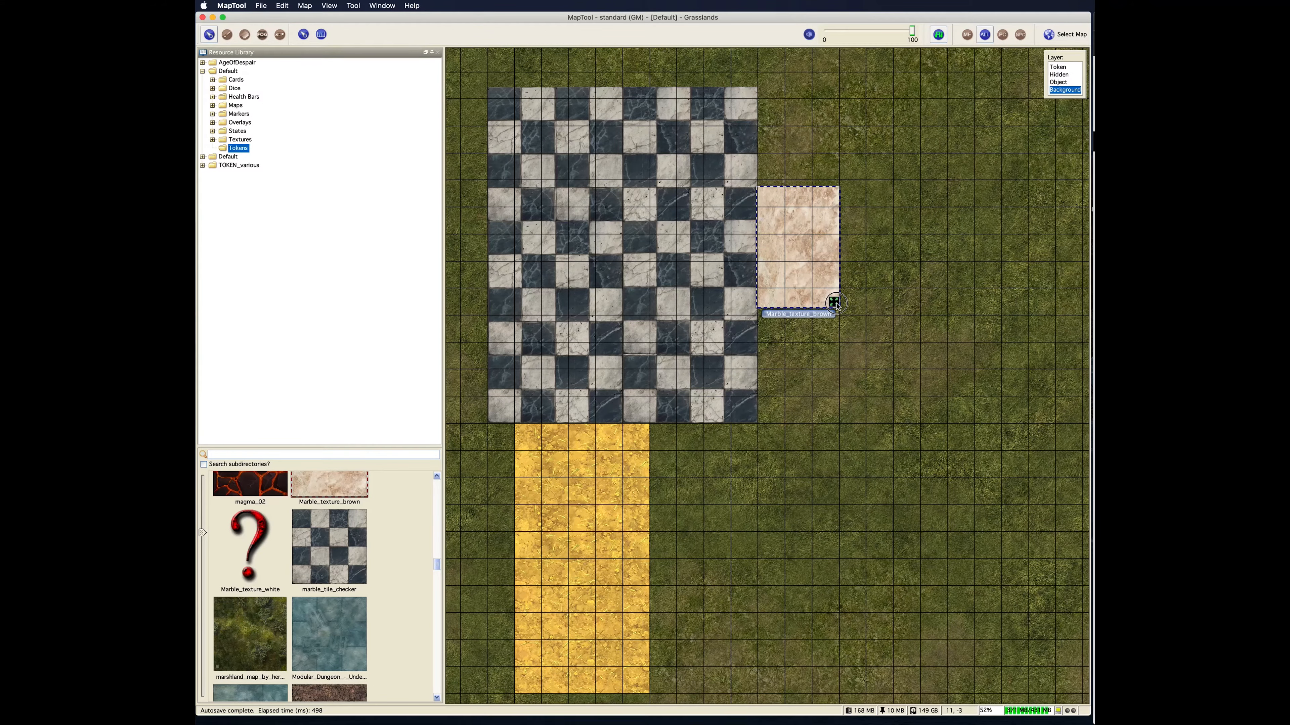
{"action": "right_click", "coordinate": [823, 264]}
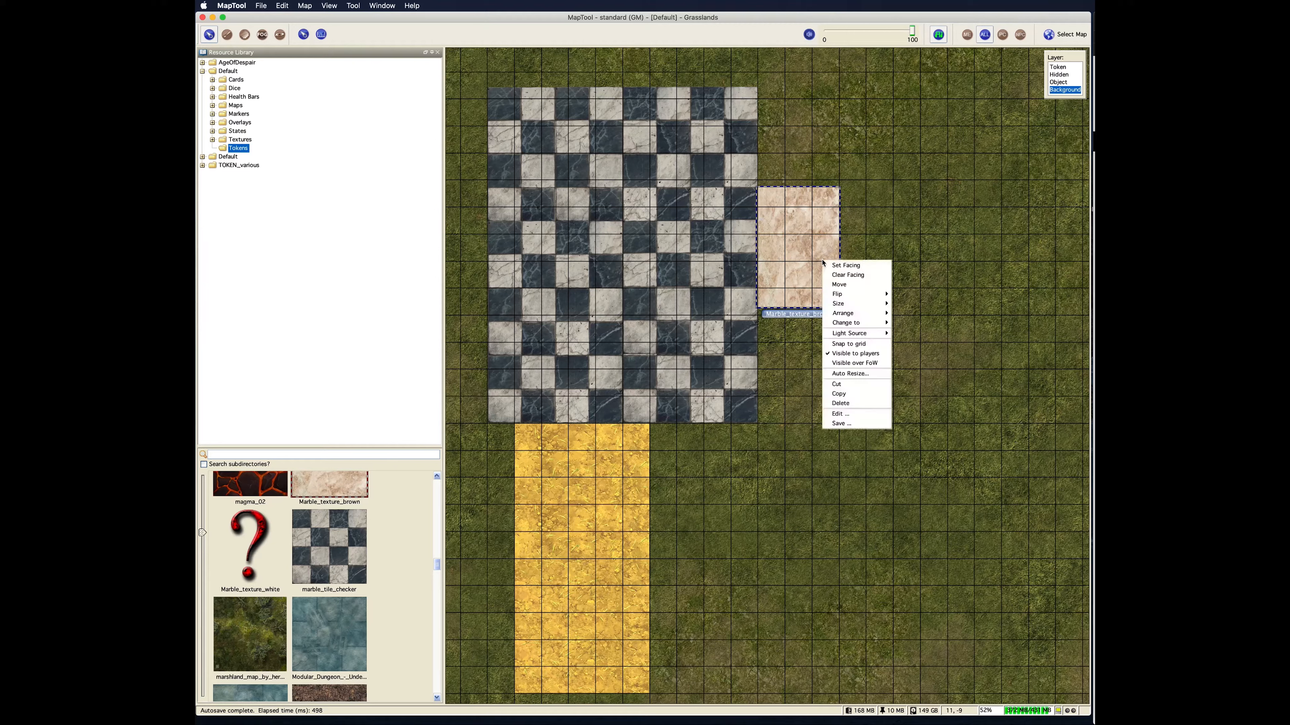
{"action": "left_click", "coordinate": [842, 405]}
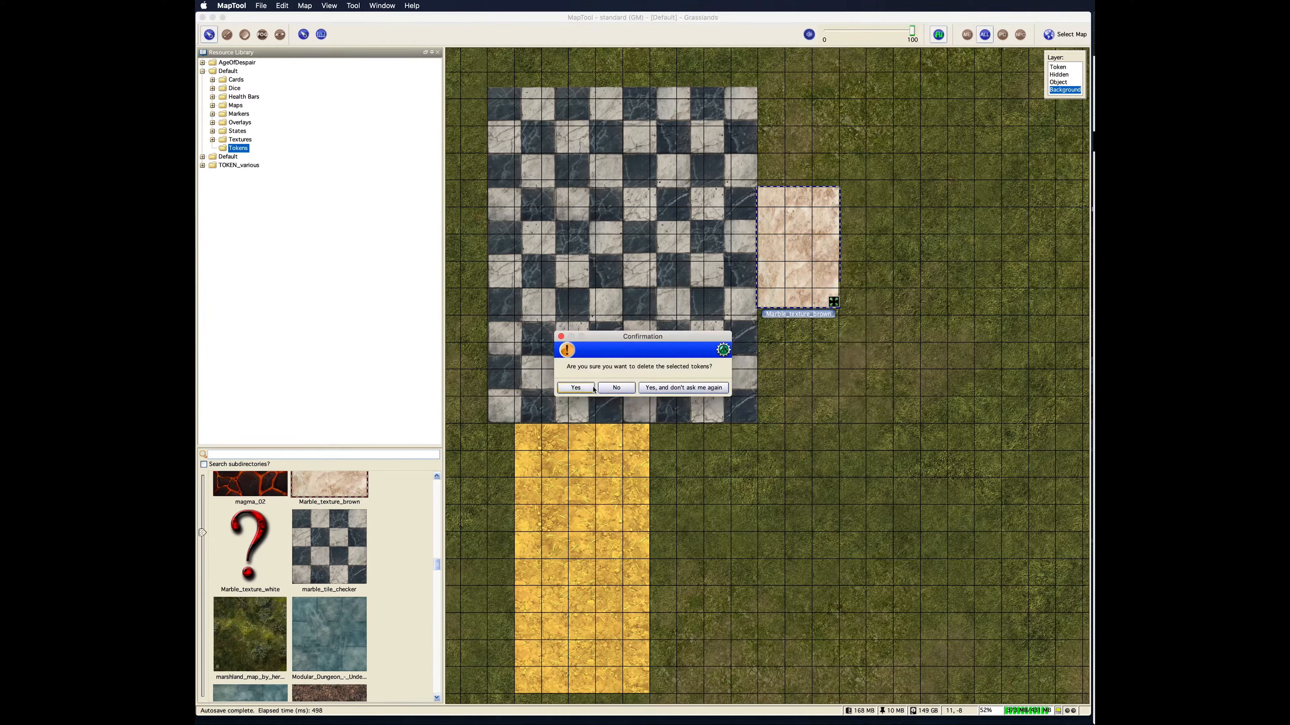
{"action": "left_click", "coordinate": [575, 387]}
Step: Place a new Marble_texture_brown tile against the checker floor's right edge near its lower end and, with the grid shown, resize it to 2 by 2 cells
{"action": "left_click_drag", "start_coordinate": [339, 484], "coordinate": [752, 351]}
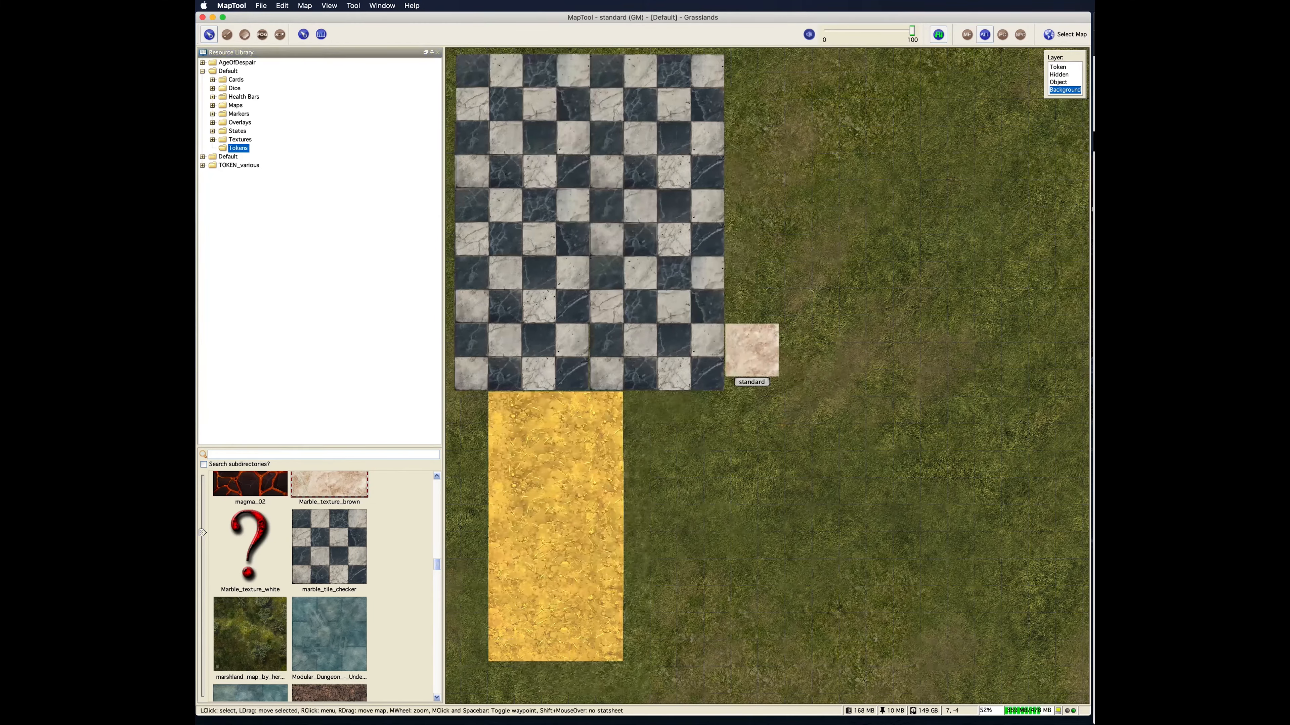
{"action": "left_click", "coordinate": [307, 5]}
{"action": "mouse_move", "coordinate": [329, 5]}
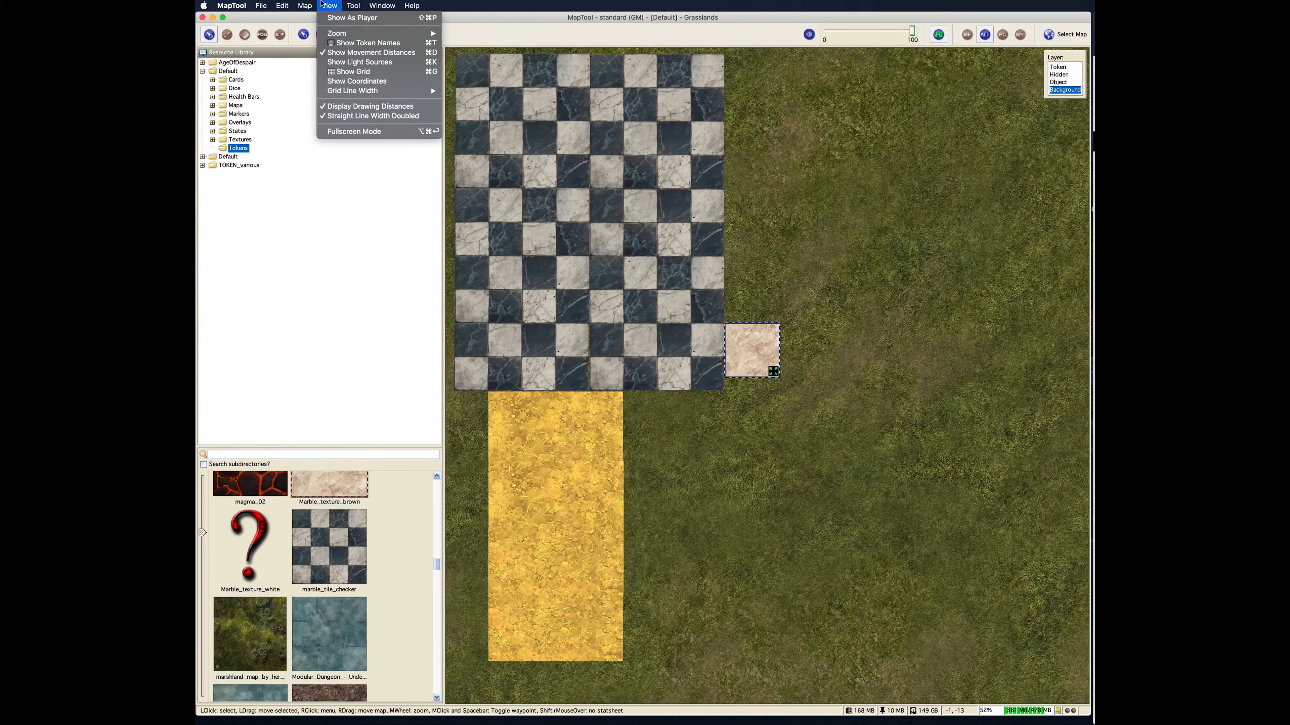
{"action": "left_click", "coordinate": [345, 72]}
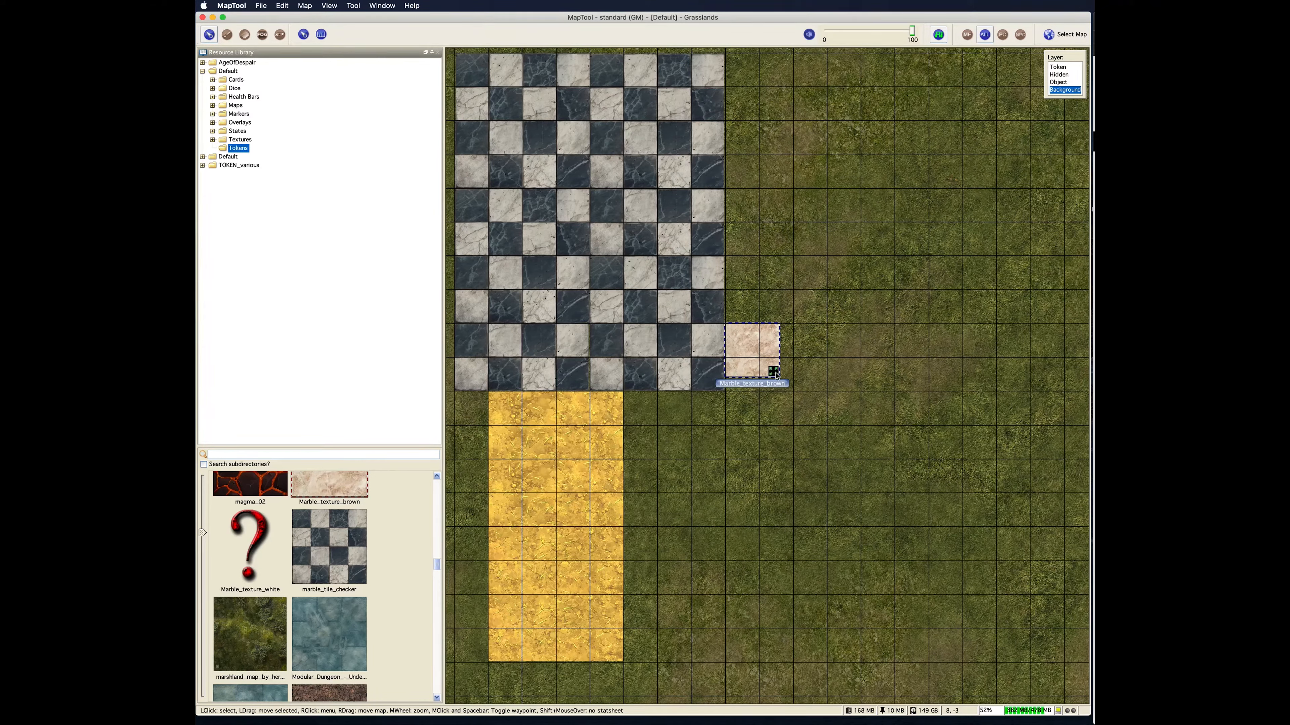
{"action": "left_click_drag", "start_coordinate": [774, 375], "coordinate": [787, 382]}
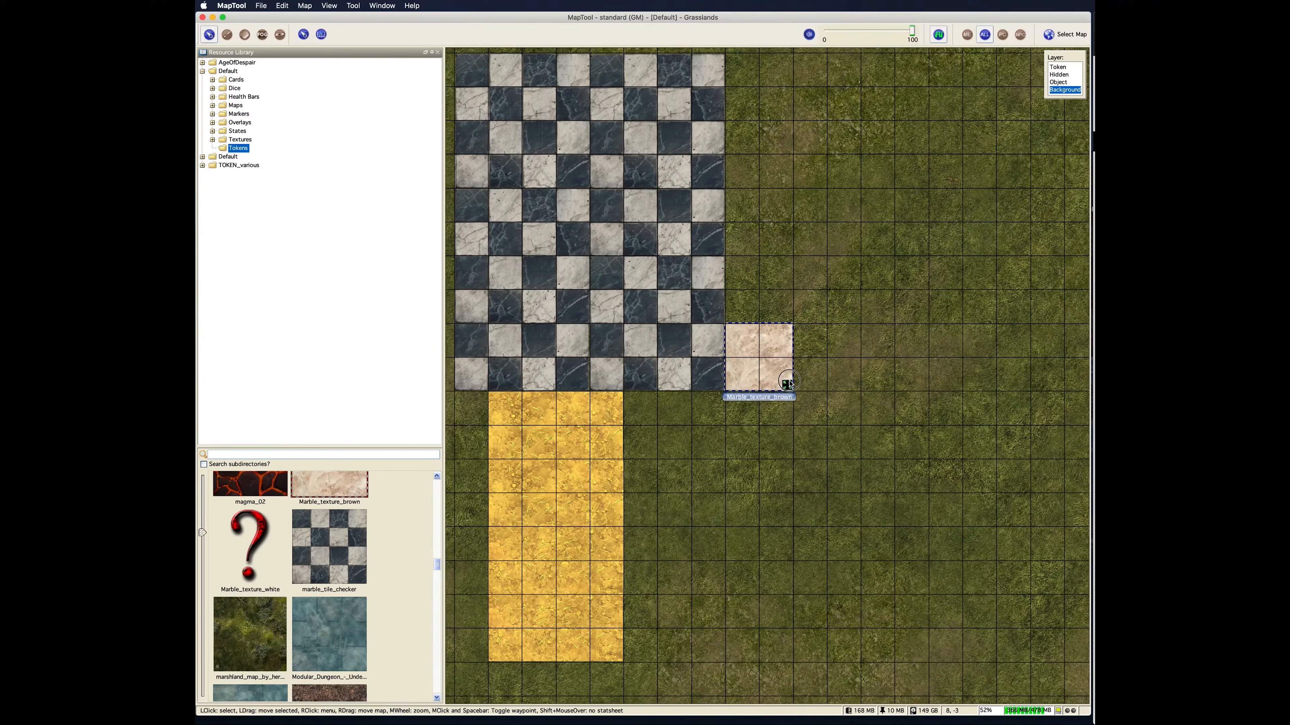
Step: Stack copies of the 2 by 2 brown marble tile upward, overlapping them into a column 7 cells high, and hide the grid
{"action": "left_click", "coordinate": [789, 353]}
{"action": "left_click_drag", "start_coordinate": [789, 352], "coordinate": [776, 159]}
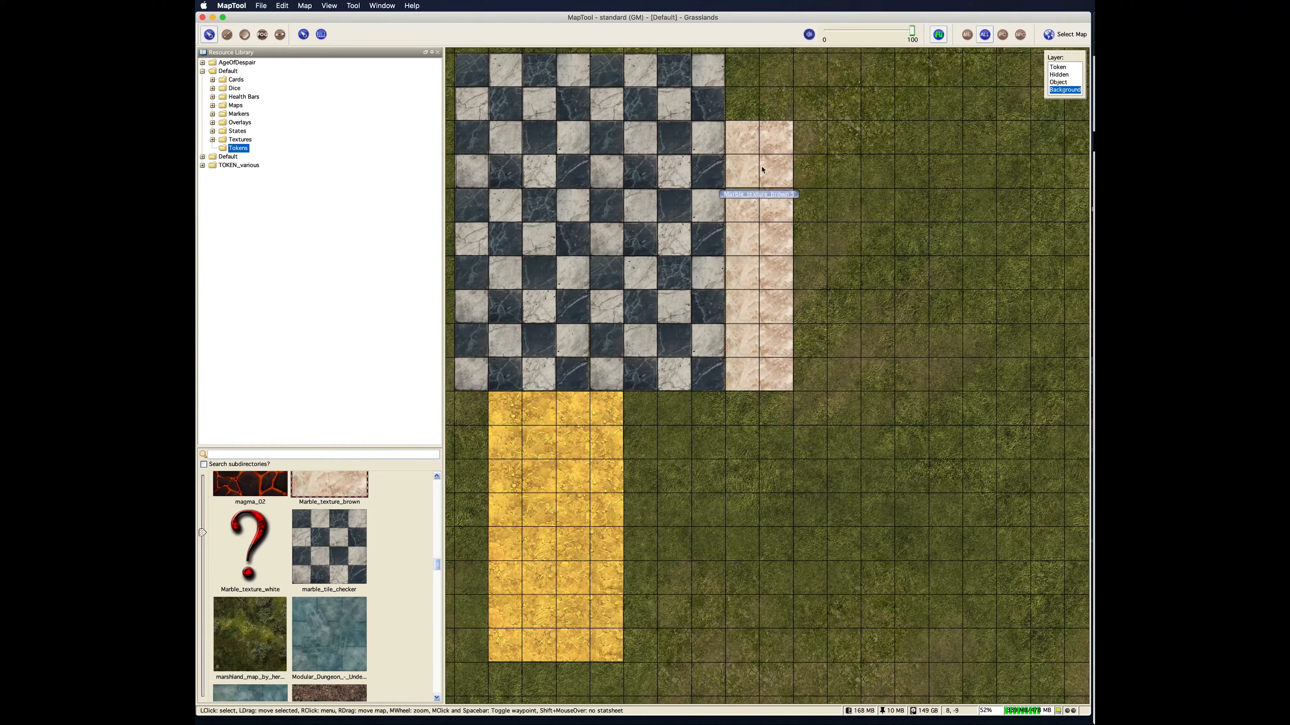
{"action": "left_click", "coordinate": [782, 178]}
{"action": "left_click_drag", "start_coordinate": [782, 178], "coordinate": [782, 211]}
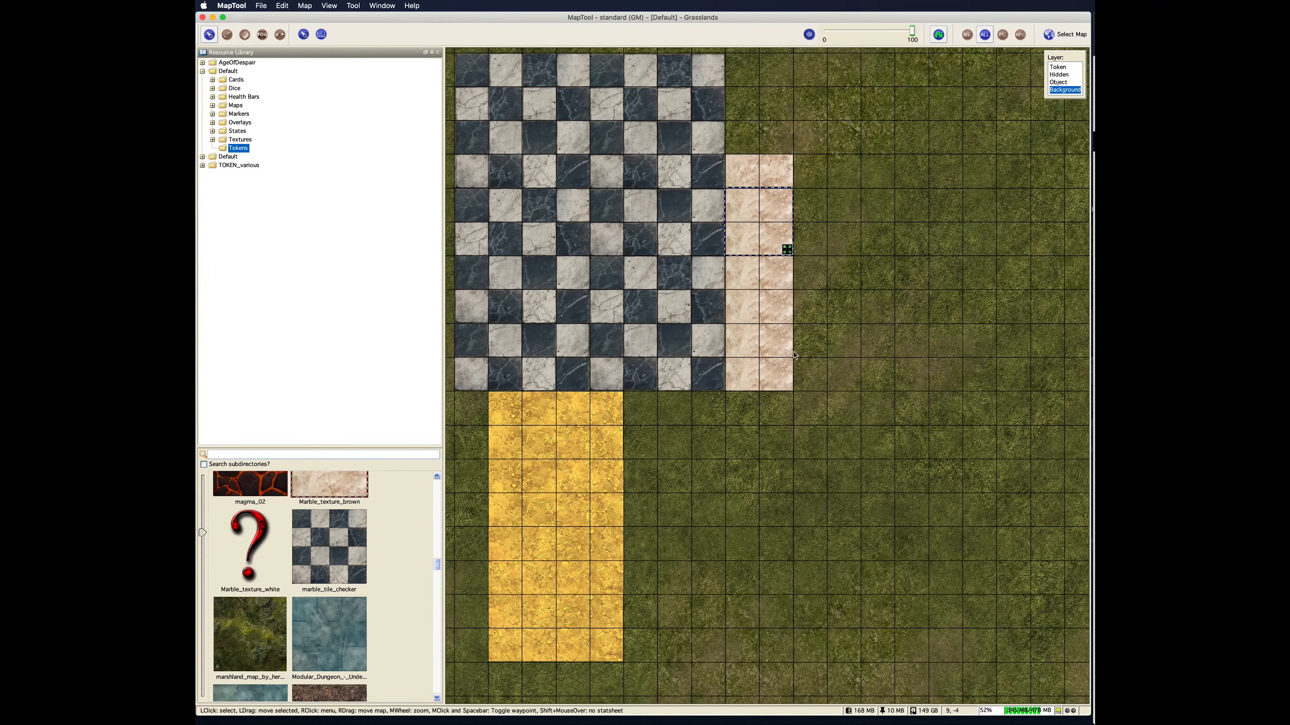
{"action": "left_click", "coordinate": [844, 174]}
{"action": "mouse_move", "coordinate": [746, 203]}
{"action": "left_mouse_down"}
{"action": "mouse_move", "coordinate": [742, 172]}
{"action": "mouse_move", "coordinate": [777, 188]}
{"action": "mouse_move", "coordinate": [740, 195]}
{"action": "left_mouse_up"}
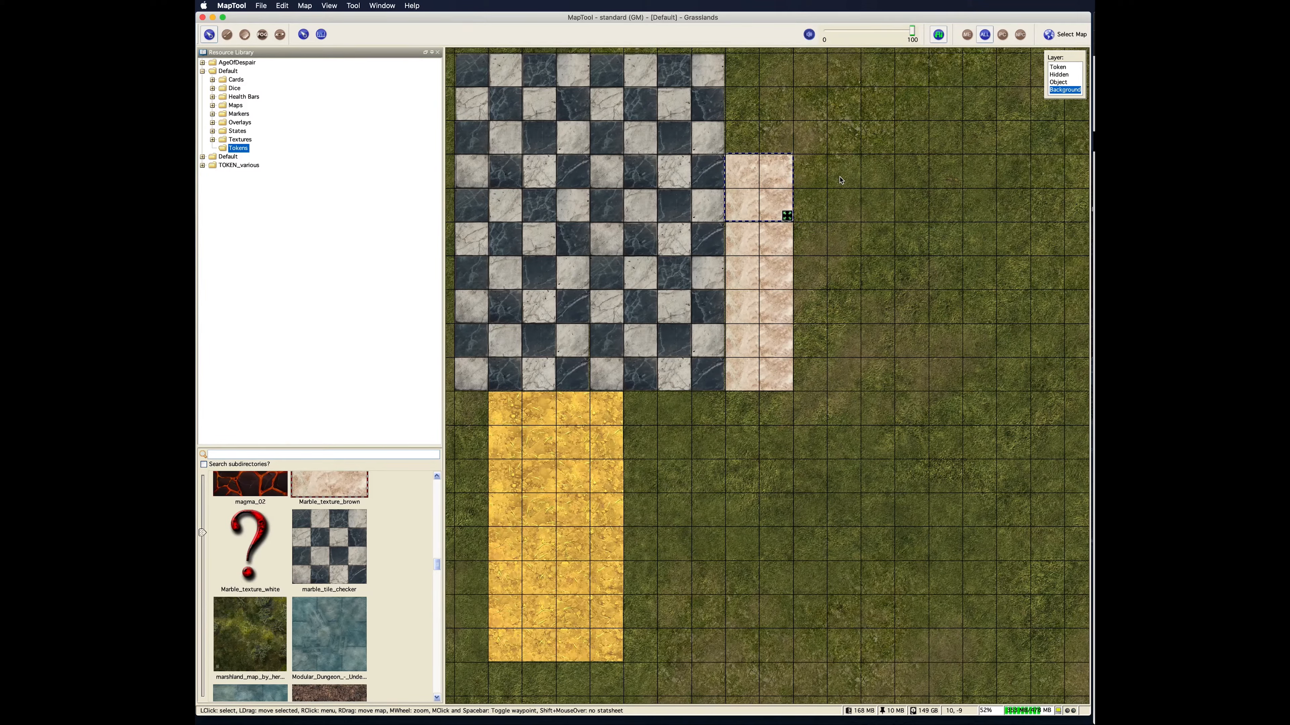
{"action": "left_click", "coordinate": [304, 6]}
{"action": "mouse_move", "coordinate": [329, 6]}
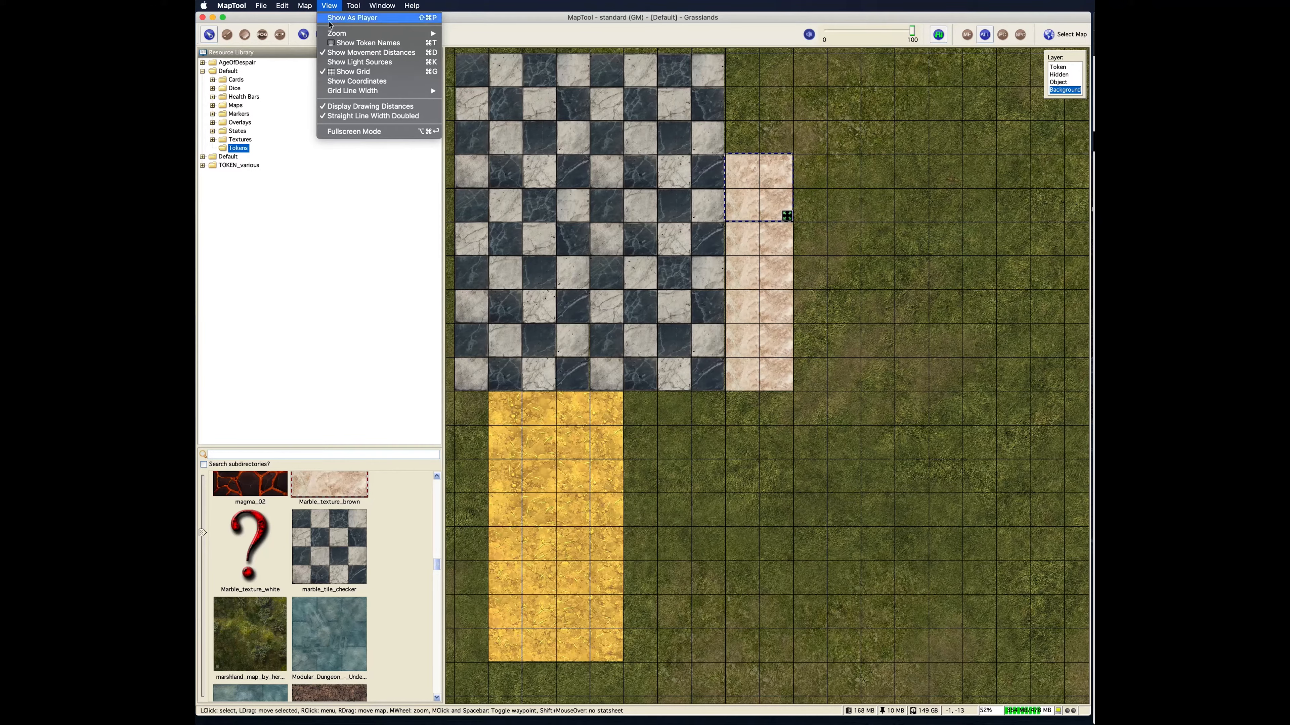
{"action": "left_click", "coordinate": [355, 72]}
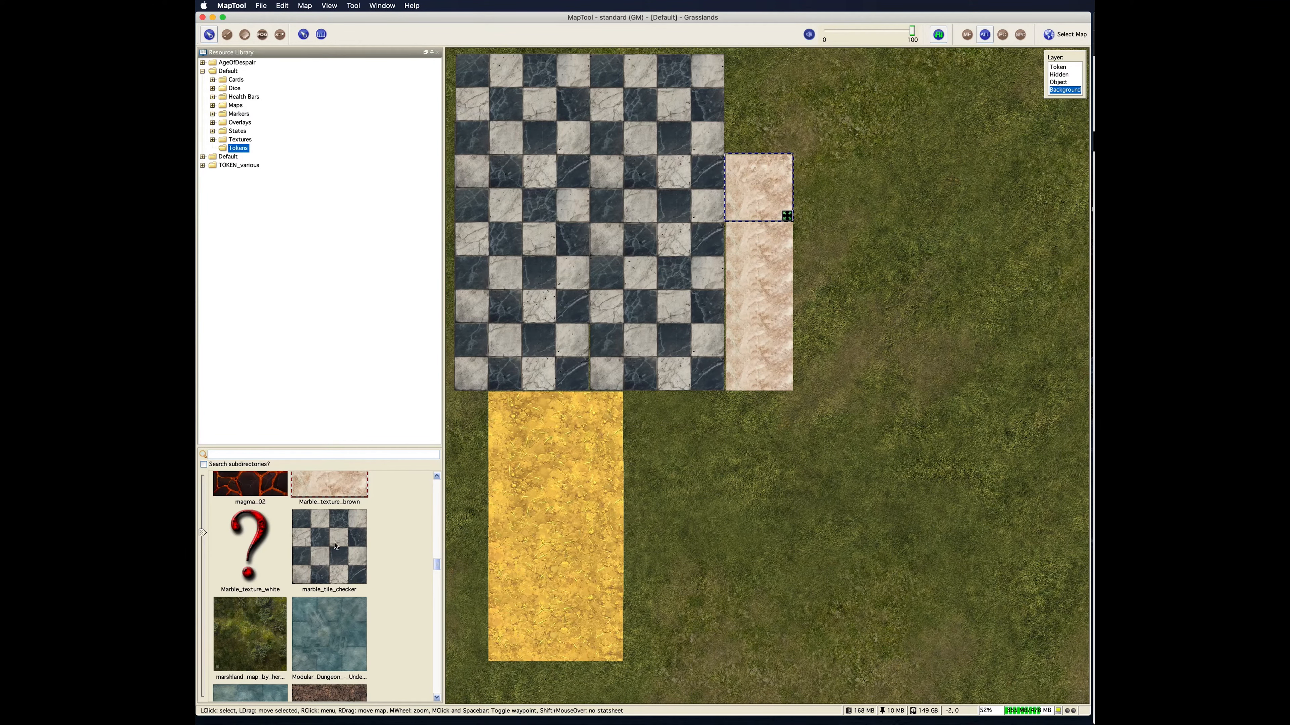
Step: Place a larger Marble_texture_brown tile from the Terrain_textures folder, snap it to the grid and set it flush against the narrow marble column's right side
{"action": "scroll", "coordinate": [341, 544], "scroll_direction": "down", "scroll_amount": 3}
{"action": "scroll", "coordinate": [342, 544], "scroll_direction": "down", "scroll_amount": 10}
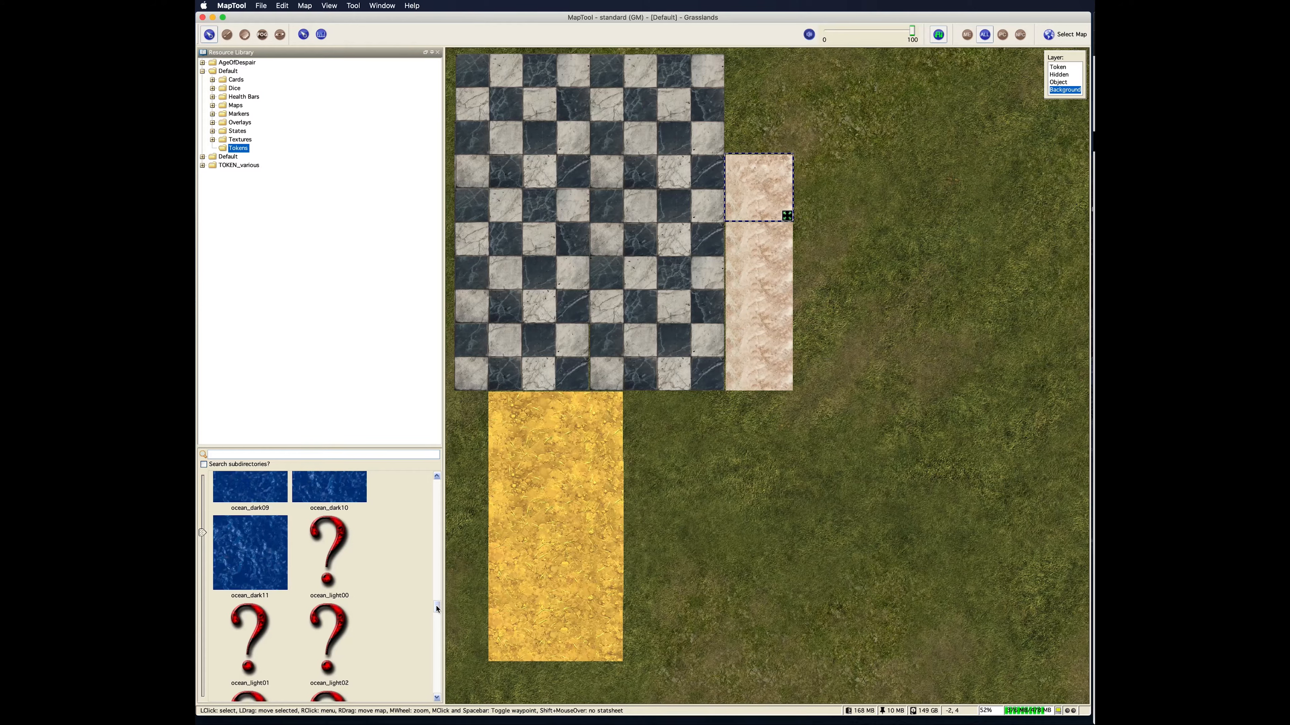
{"action": "scroll", "coordinate": [376, 584], "scroll_direction": "down", "scroll_amount": 3}
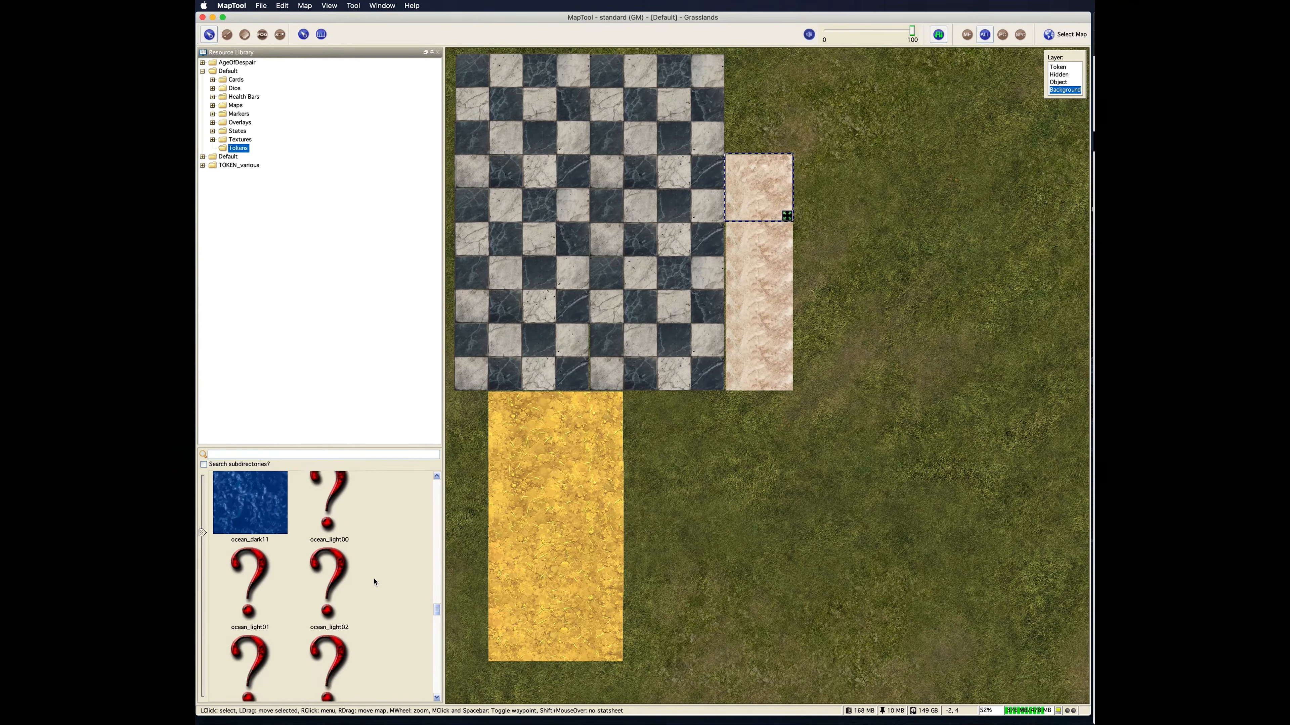
{"action": "scroll", "coordinate": [376, 584], "scroll_direction": "down", "scroll_amount": 5}
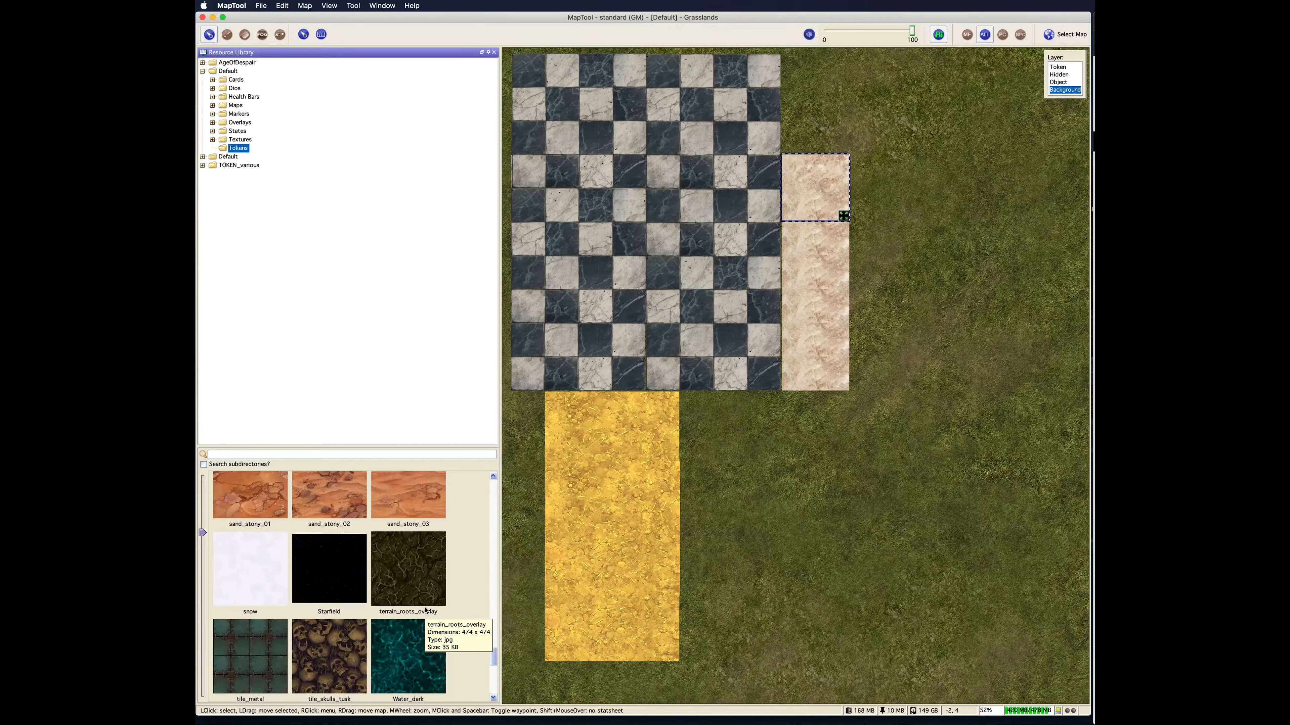
{"action": "left_click", "coordinate": [269, 573]}
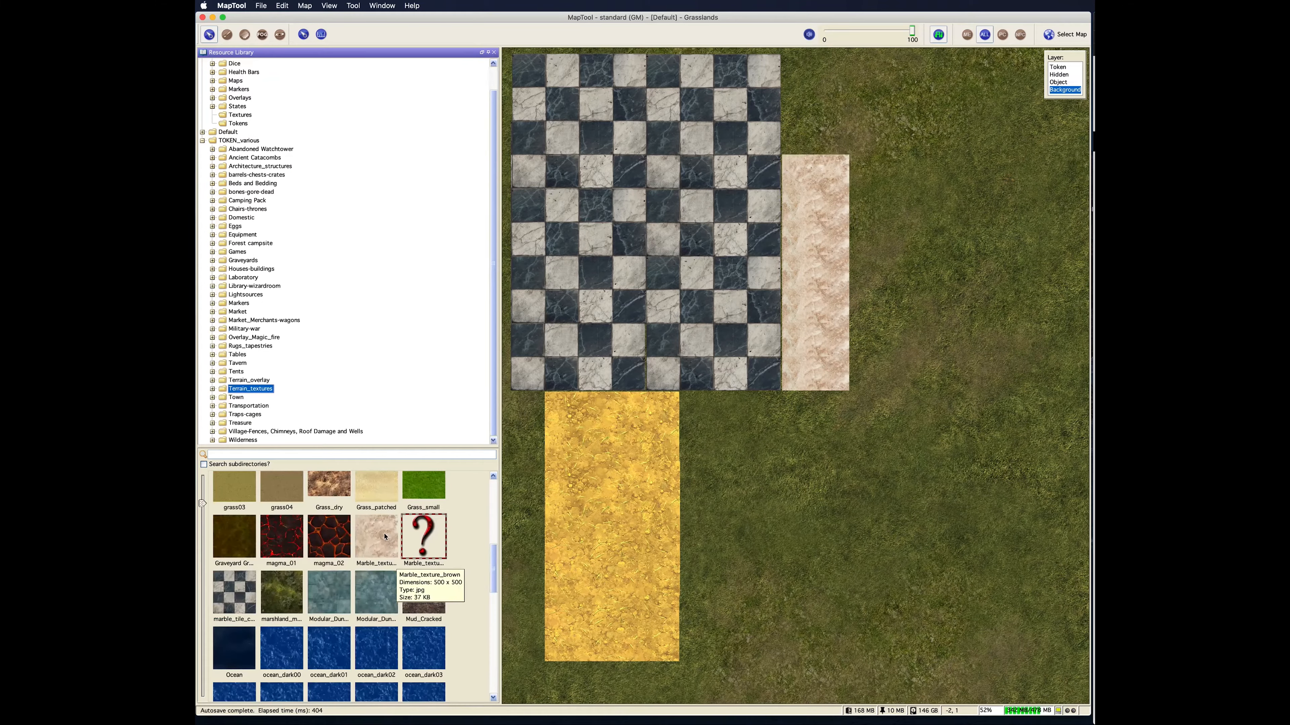
{"action": "left_click_drag", "start_coordinate": [384, 537], "coordinate": [910, 323]}
{"action": "right_click", "coordinate": [914, 320]}
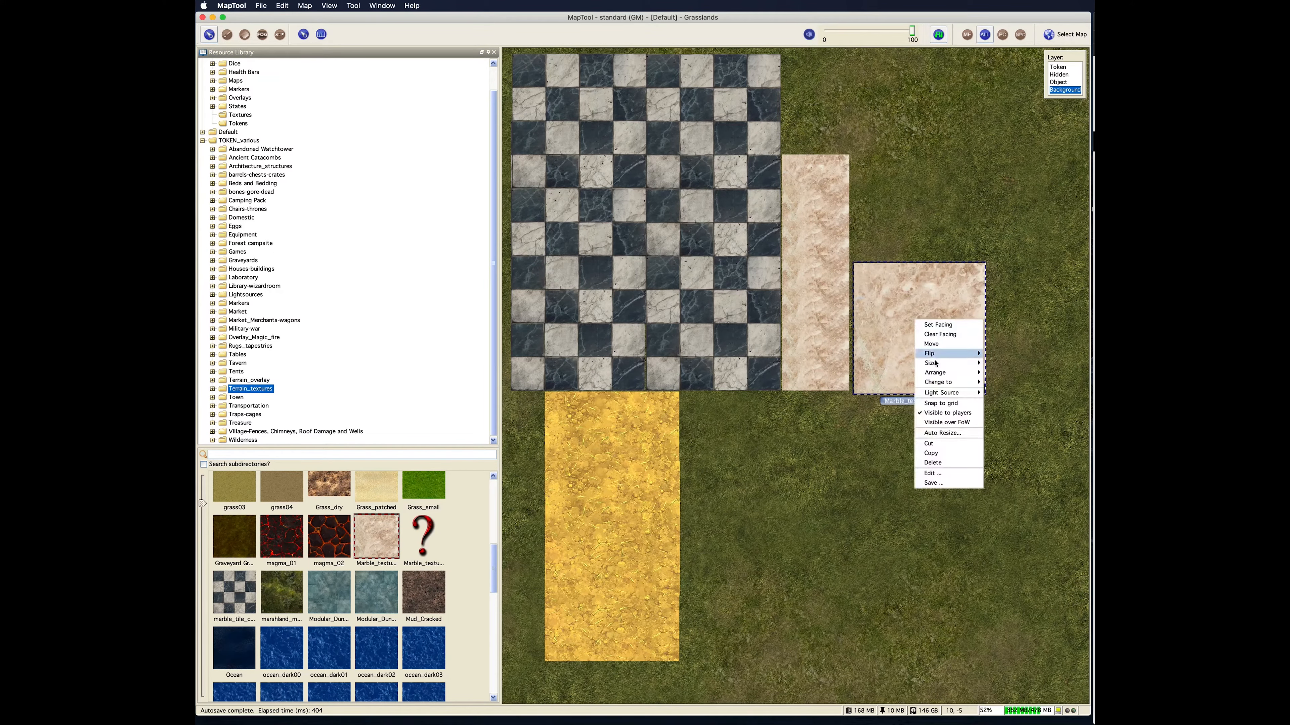
{"action": "left_click", "coordinate": [947, 404]}
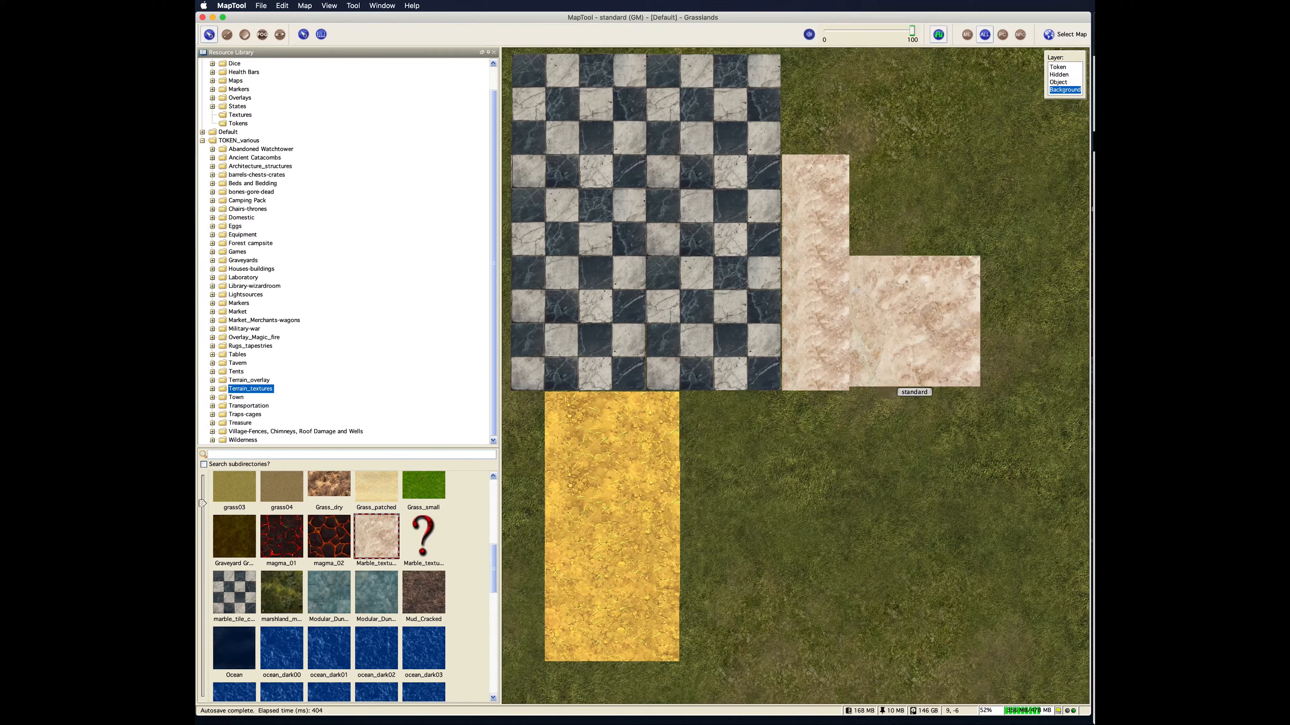
{"action": "left_click_drag", "start_coordinate": [936, 325], "coordinate": [970, 358]}
{"action": "key", "text": "Up"}
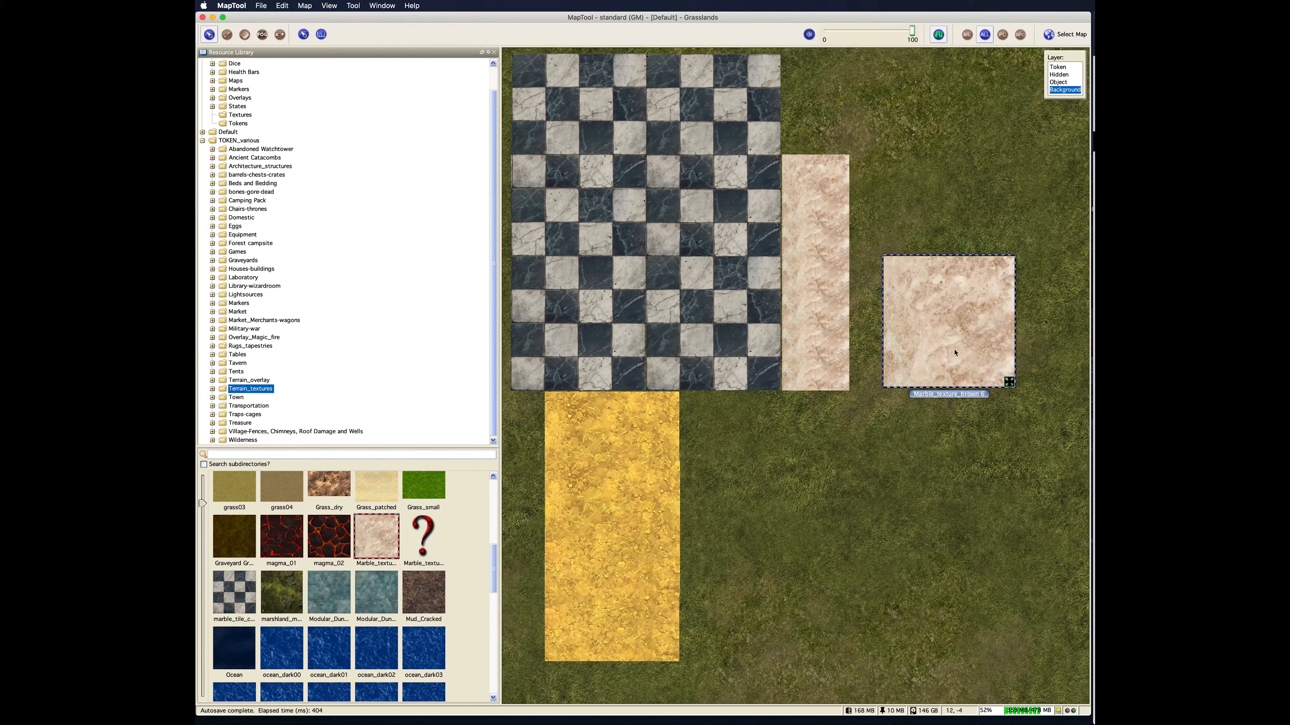
{"action": "key", "text": "Left"}
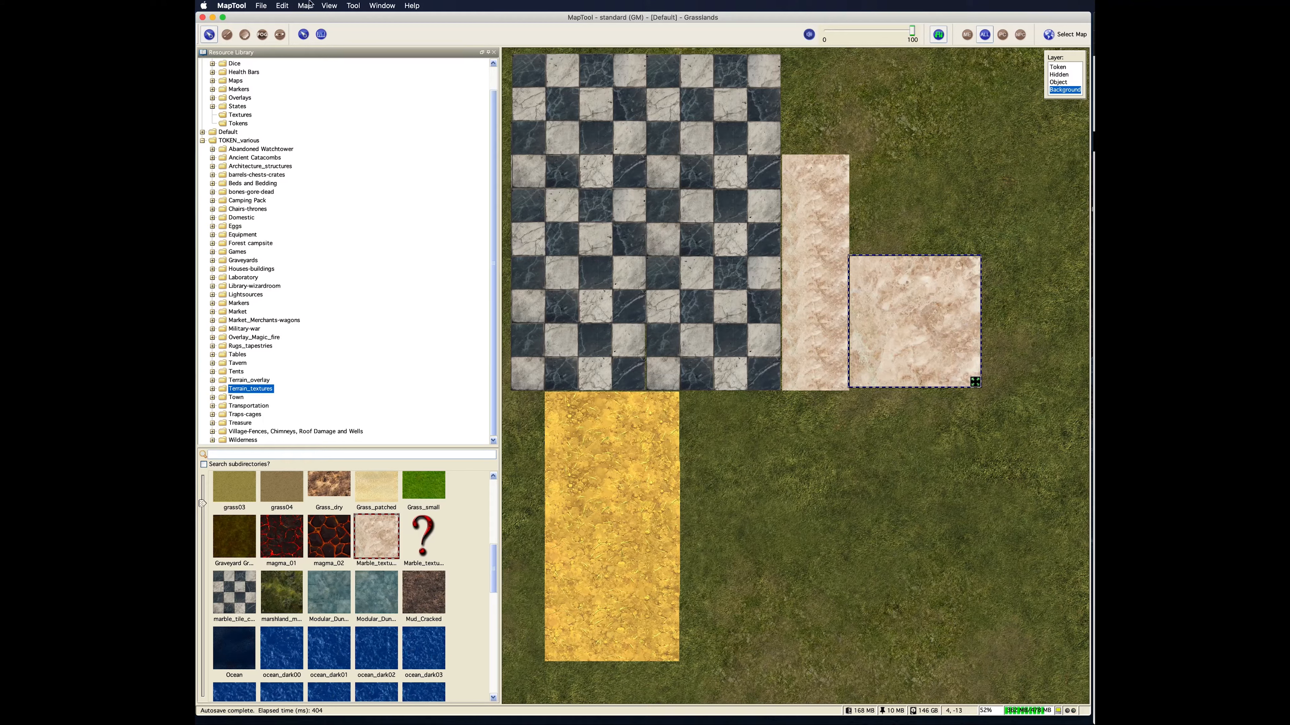
{"action": "left_click", "coordinate": [310, 4]}
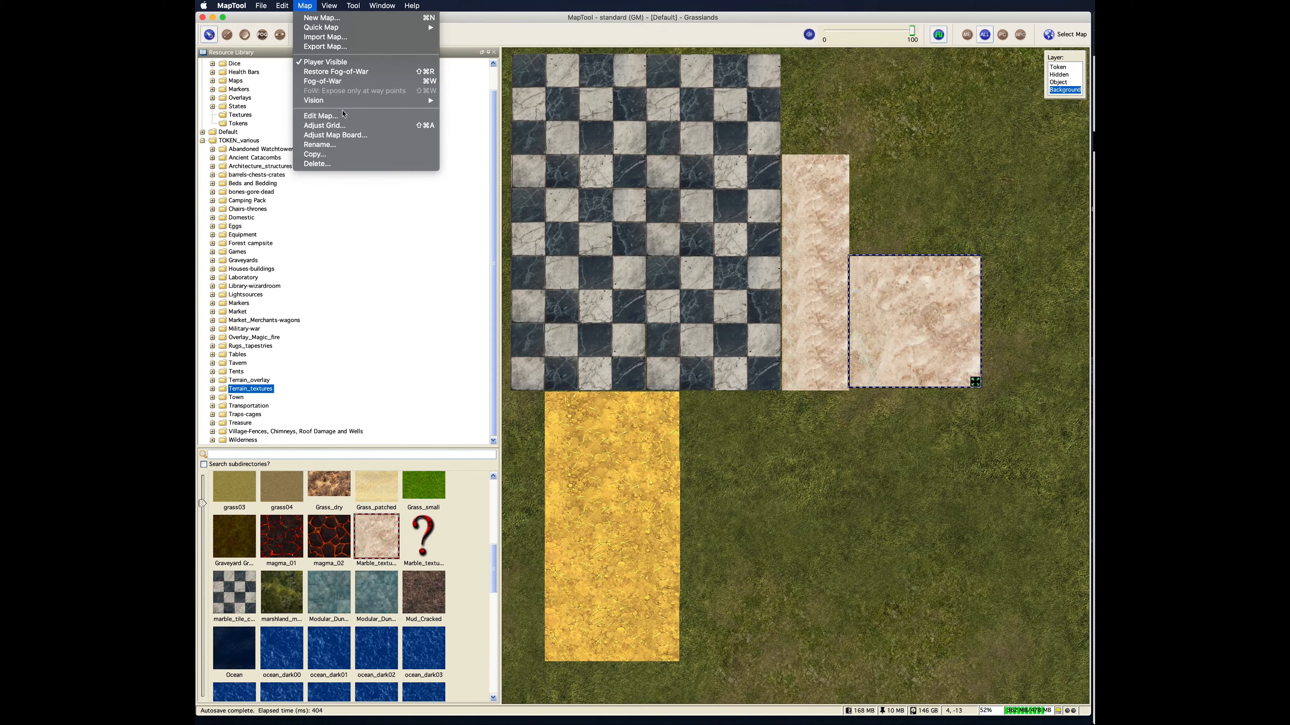
{"action": "left_click", "coordinate": [360, 127]}
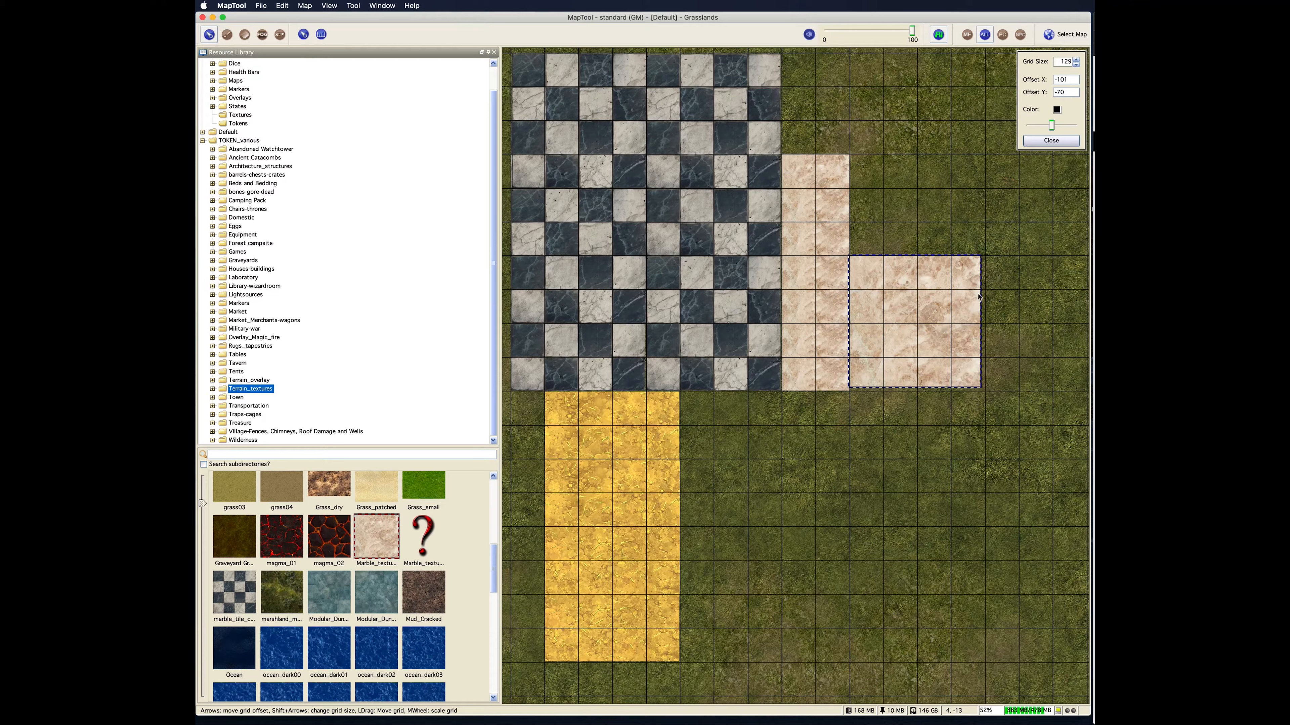
{"action": "left_click", "coordinate": [1051, 140]}
Step: Show the grid, enlarge the new brown marble tile to exactly 4 by 4 cells, and hide the grid again
{"action": "left_click", "coordinate": [282, 5]}
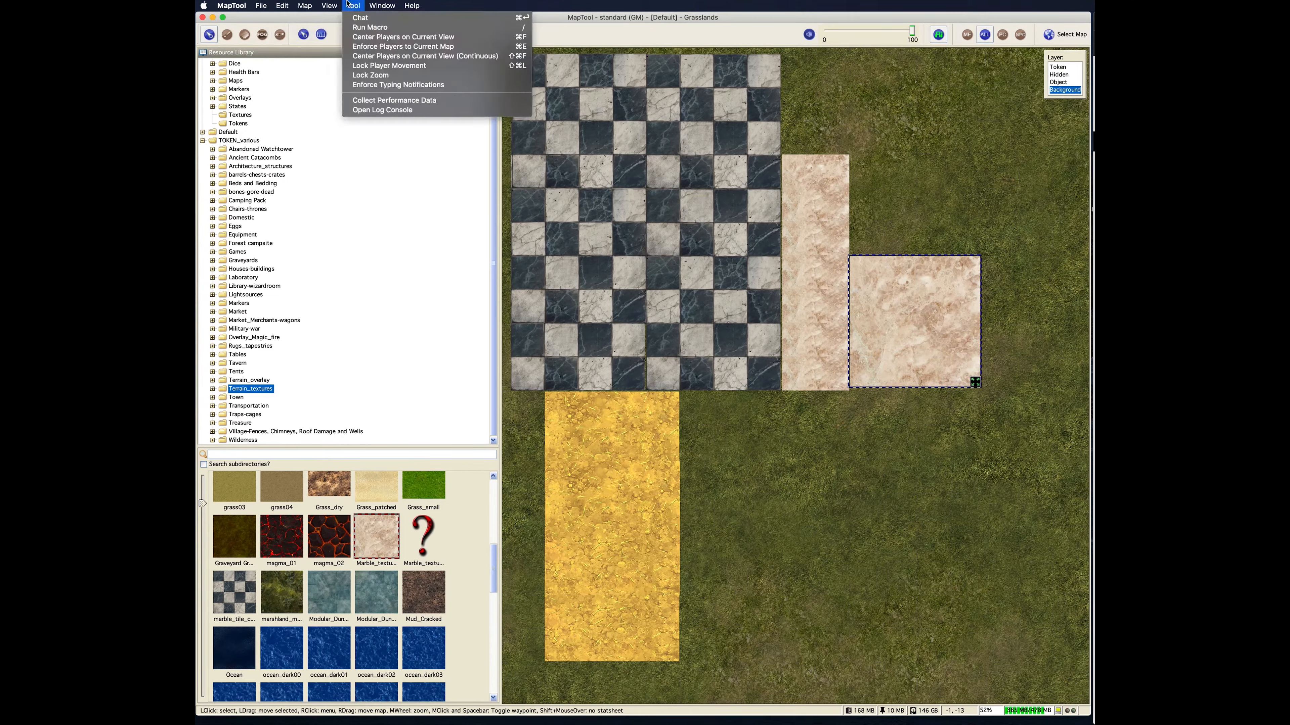
{"action": "left_click", "coordinate": [773, 313]}
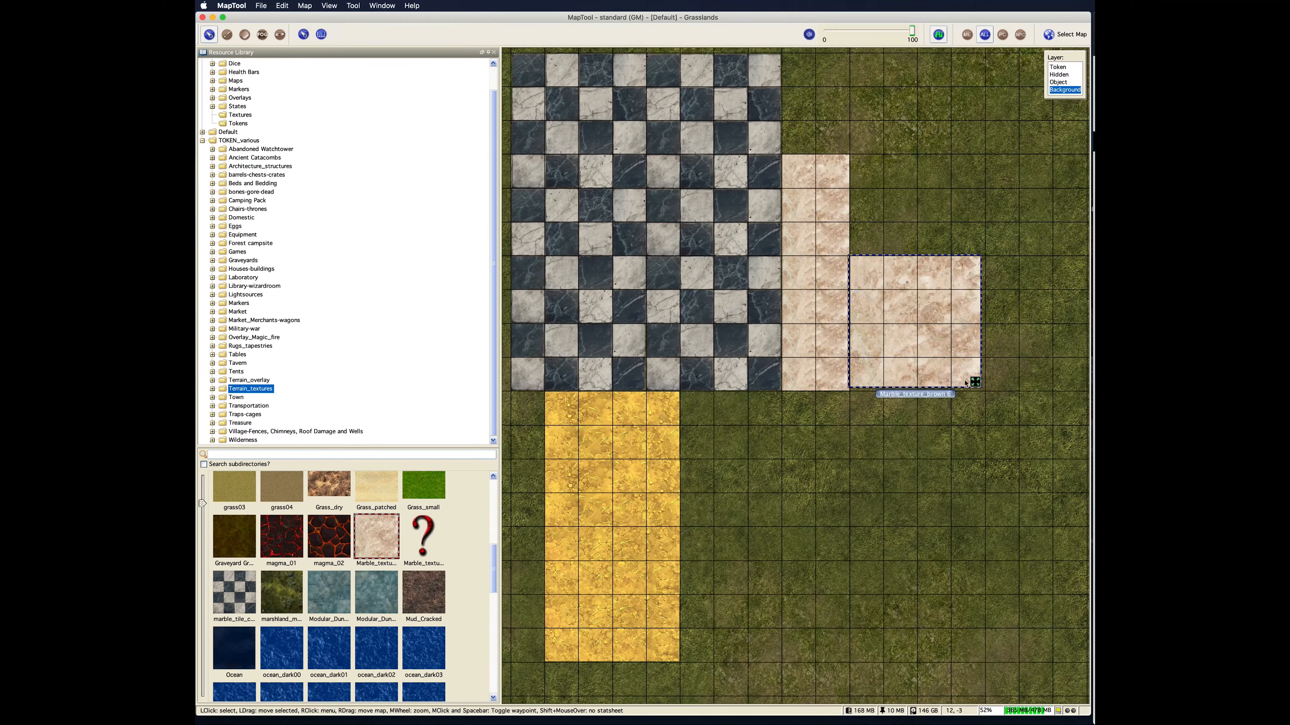
{"action": "left_click_drag", "start_coordinate": [975, 382], "coordinate": [983, 389]}
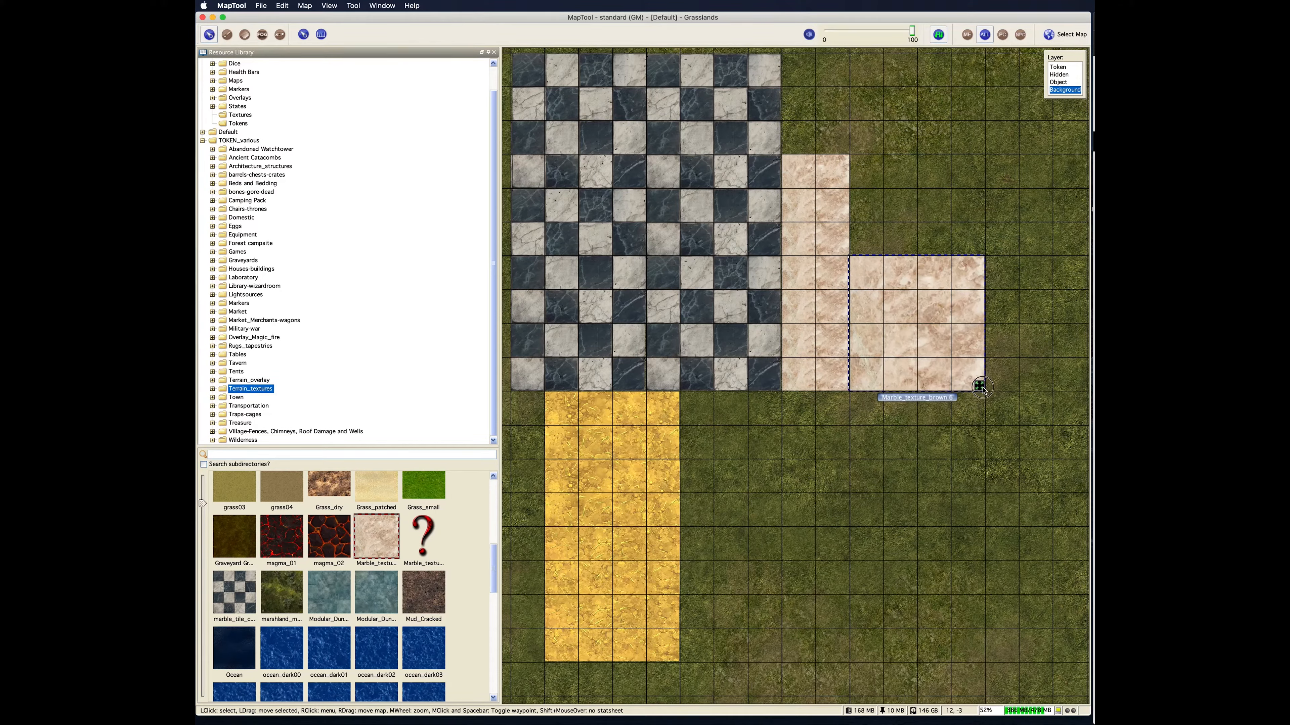
{"action": "left_click", "coordinate": [1043, 385]}
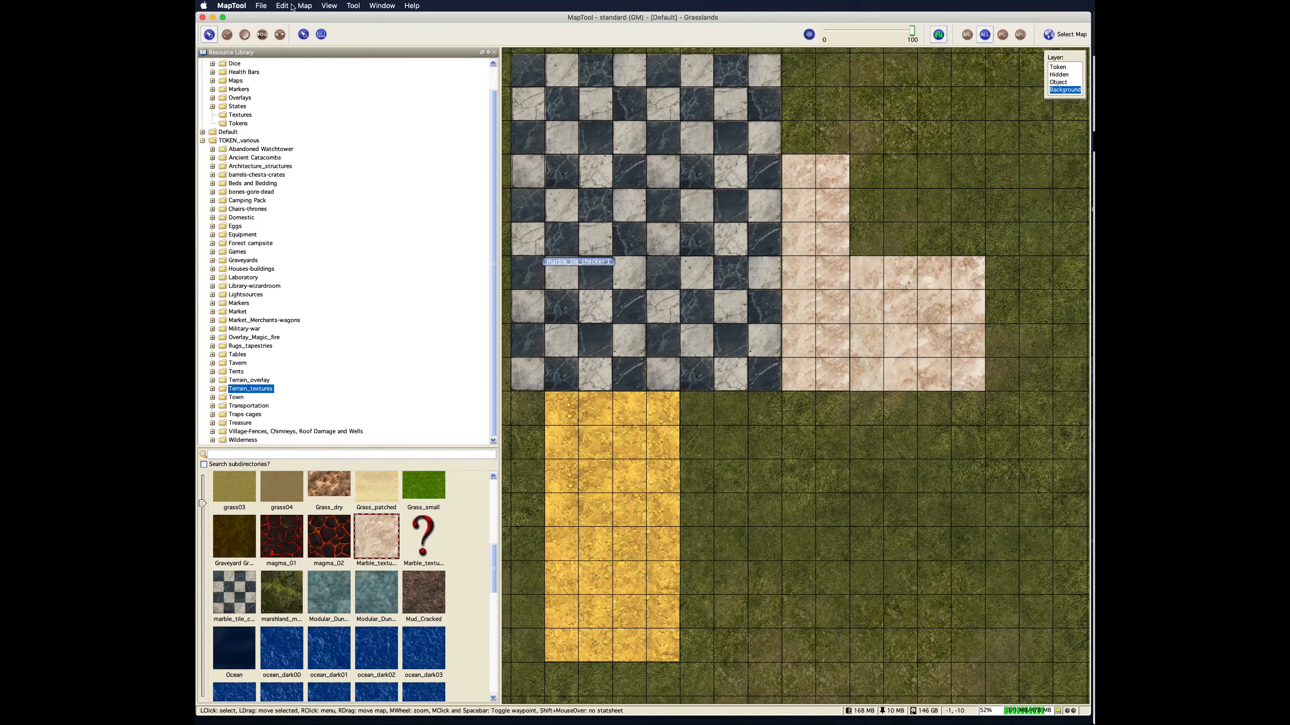
{"action": "left_click", "coordinate": [306, 6]}
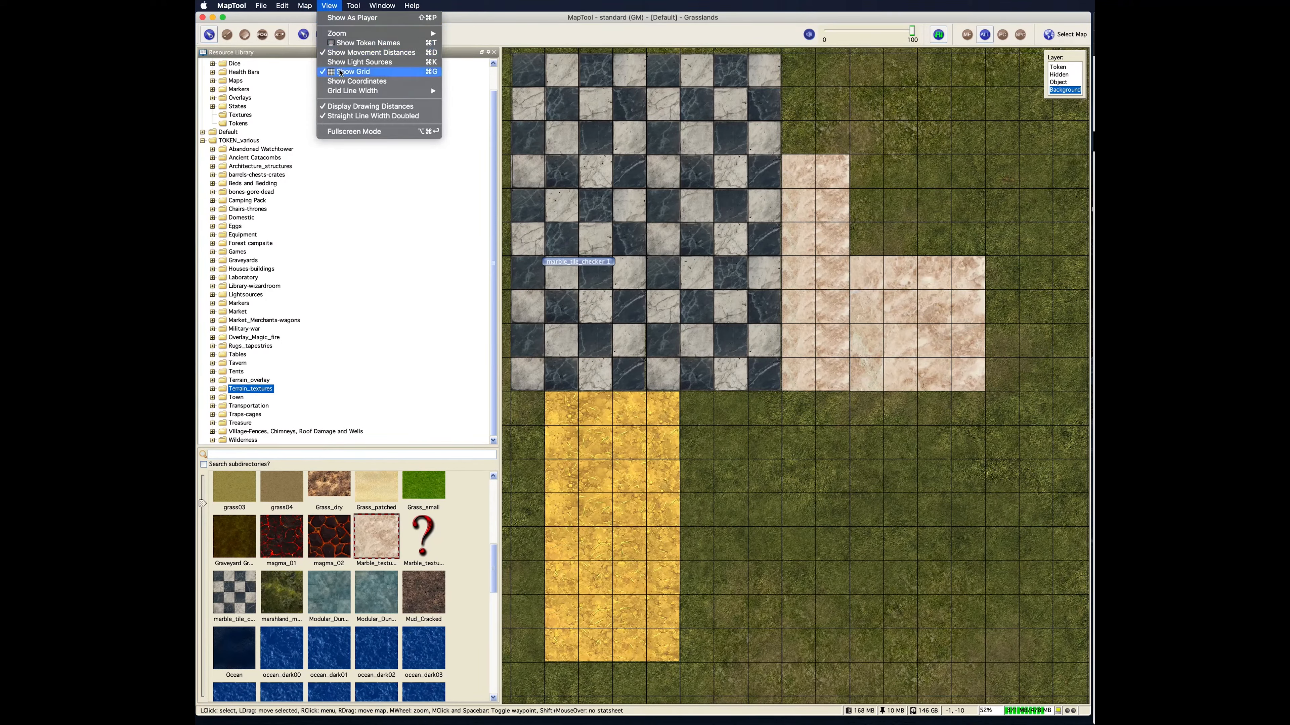
{"action": "left_click", "coordinate": [366, 72]}
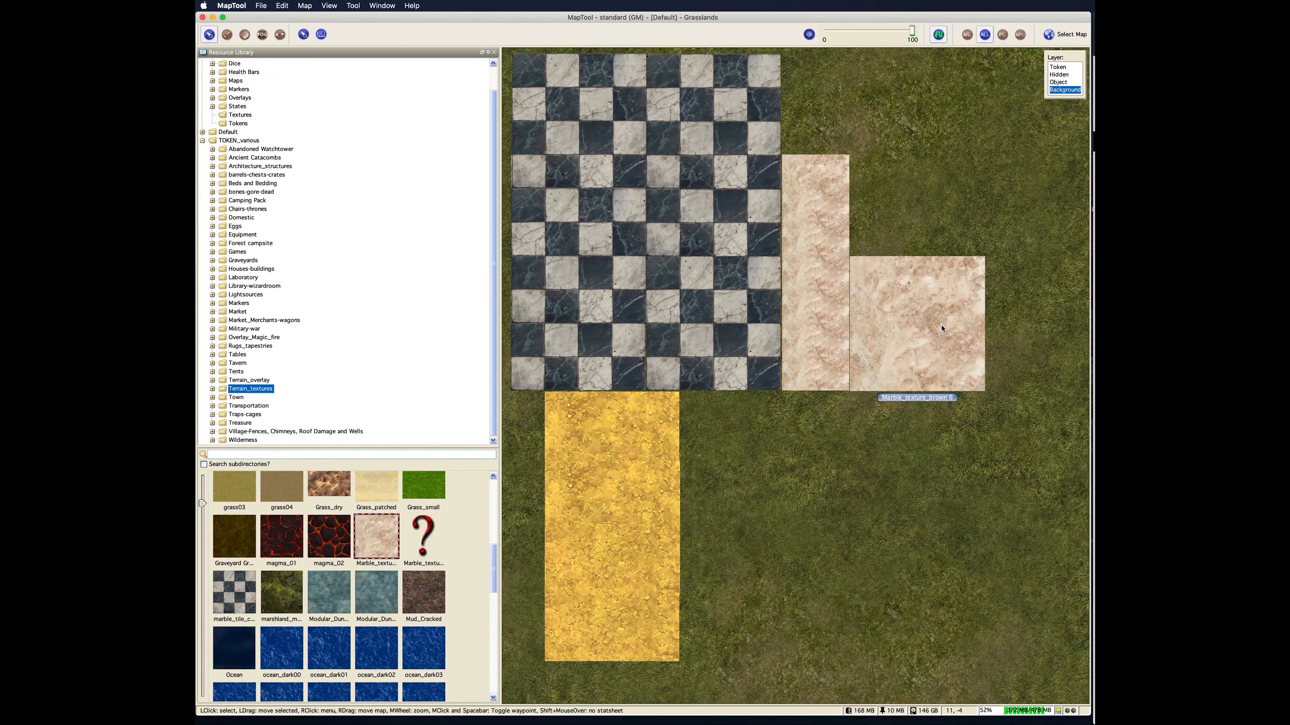
Step: Add a copy of the 4 by 4 brown marble tile two cells higher, overlapping the original to hide the seam
{"action": "left_click_drag", "start_coordinate": [941, 329], "coordinate": [915, 232]}
{"action": "key", "text": "ctrl+v"}
{"action": "left_click", "coordinate": [1037, 258]}
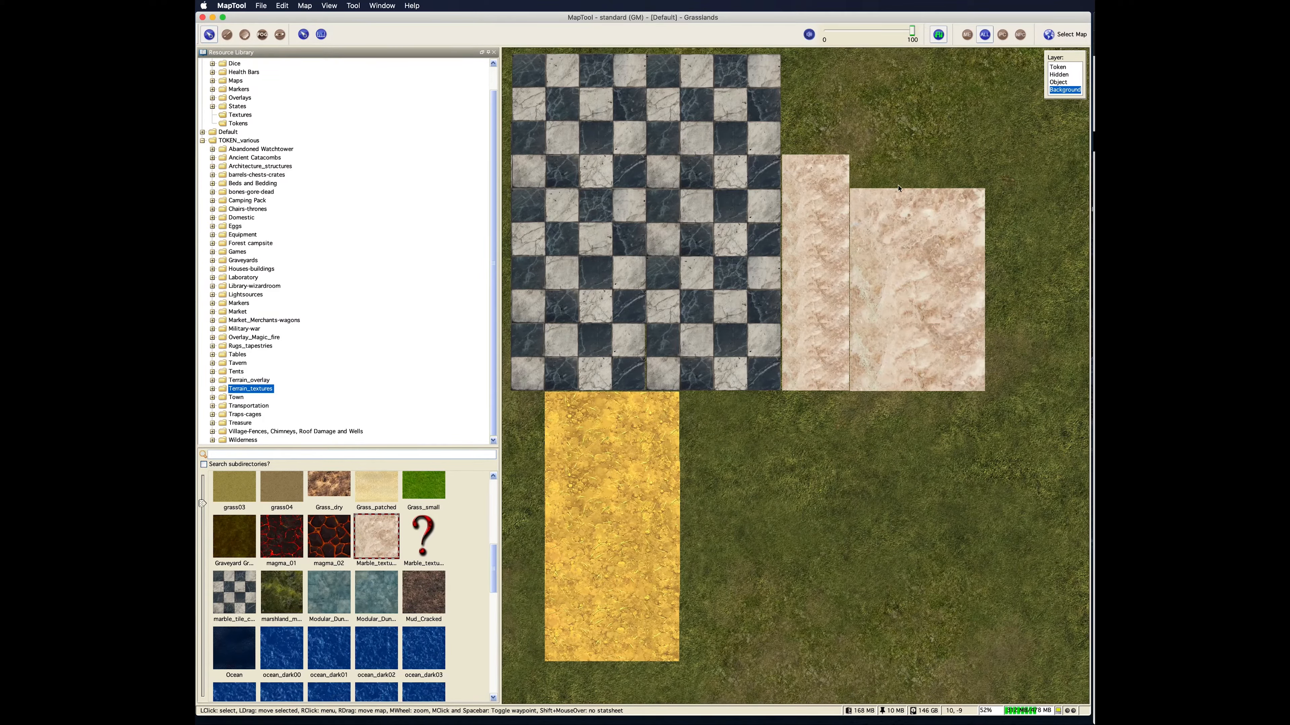
Step: Duplicate both large brown marble tiles together and align the copies flush with the right side of the originals
{"action": "left_click", "coordinate": [961, 189]}
{"action": "left_click", "coordinate": [940, 356], "text": "shift"}
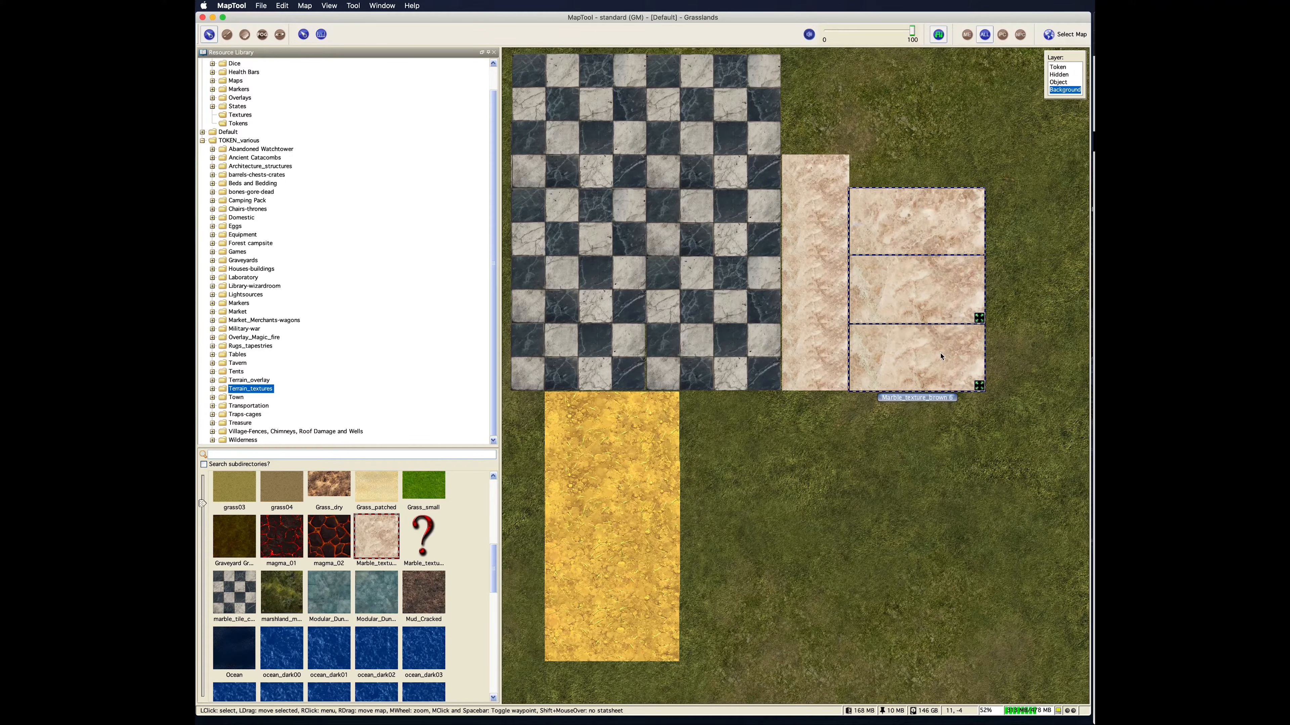
{"action": "key", "text": "super+c"}
{"action": "key", "text": "super+v"}
{"action": "left_click_drag", "start_coordinate": [920, 534], "coordinate": [703, 551]}
{"action": "left_click_drag", "start_coordinate": [959, 503], "coordinate": [848, 284]}
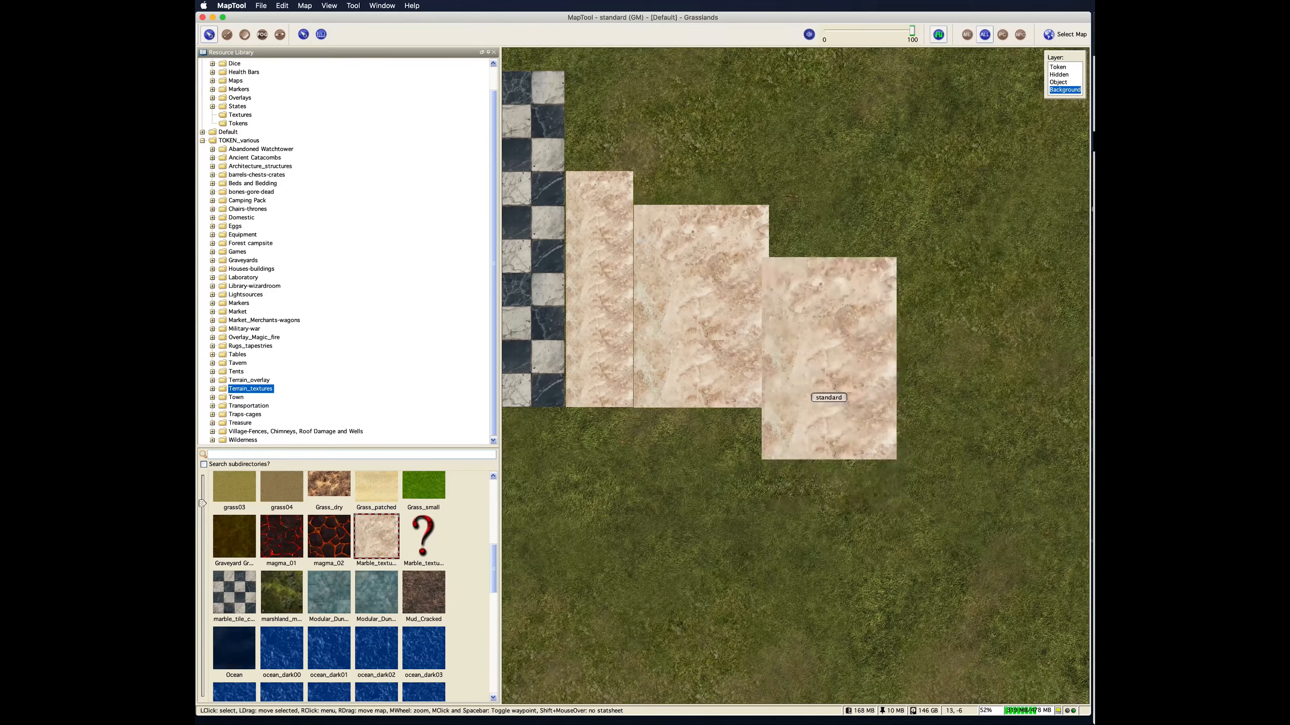
{"action": "left_click_drag", "start_coordinate": [855, 361], "coordinate": [862, 341]}
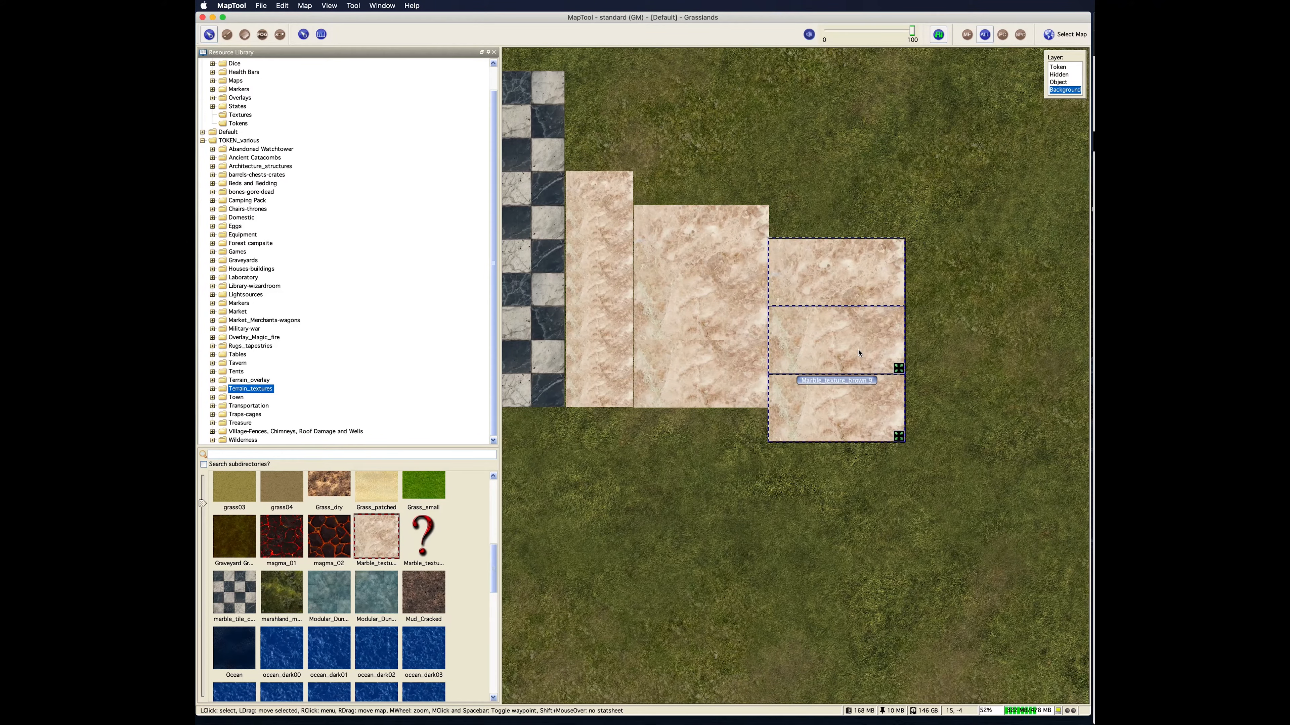
{"action": "left_click_drag", "start_coordinate": [847, 276], "coordinate": [847, 243]}
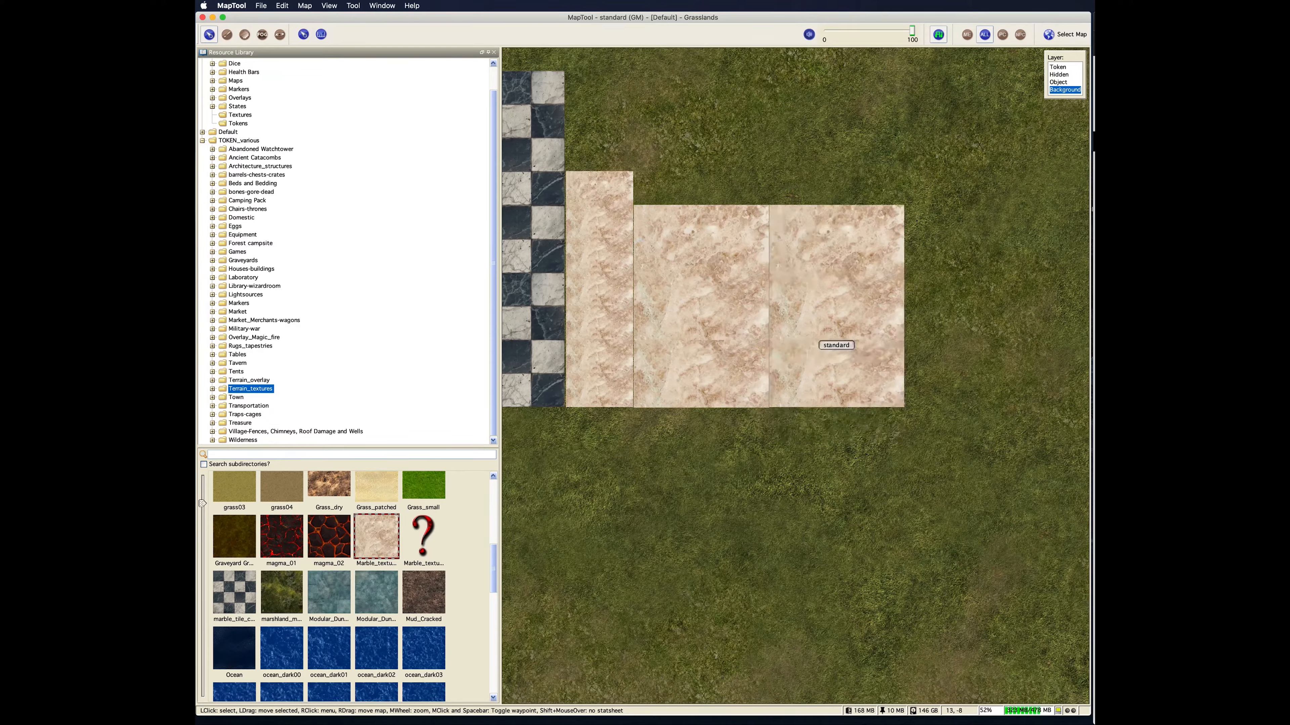
Step: Shift the two duplicated marble tiles one cell left so they overlap the originals and cover the vertical seam
{"action": "left_click", "coordinate": [996, 302]}
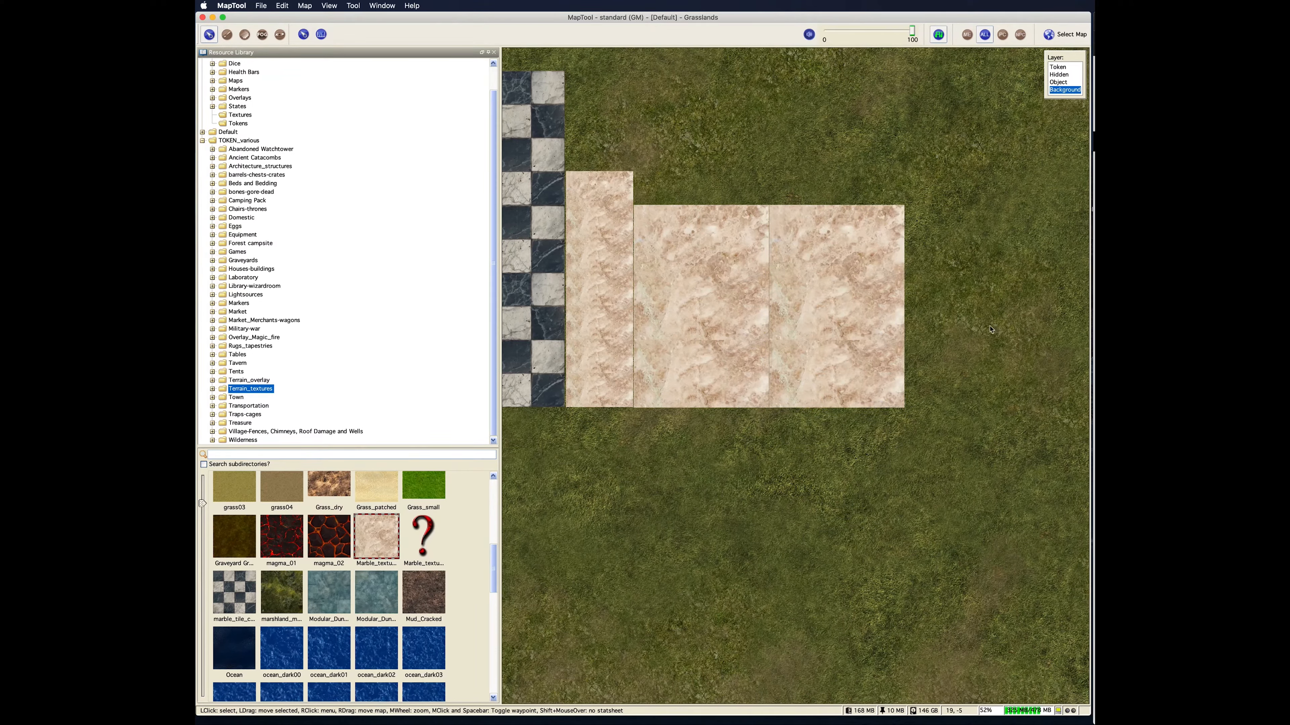
{"action": "left_click_drag", "start_coordinate": [852, 249], "coordinate": [817, 250]}
{"action": "left_click_drag", "start_coordinate": [889, 363], "coordinate": [853, 363]}
{"action": "left_click", "coordinate": [963, 385]}
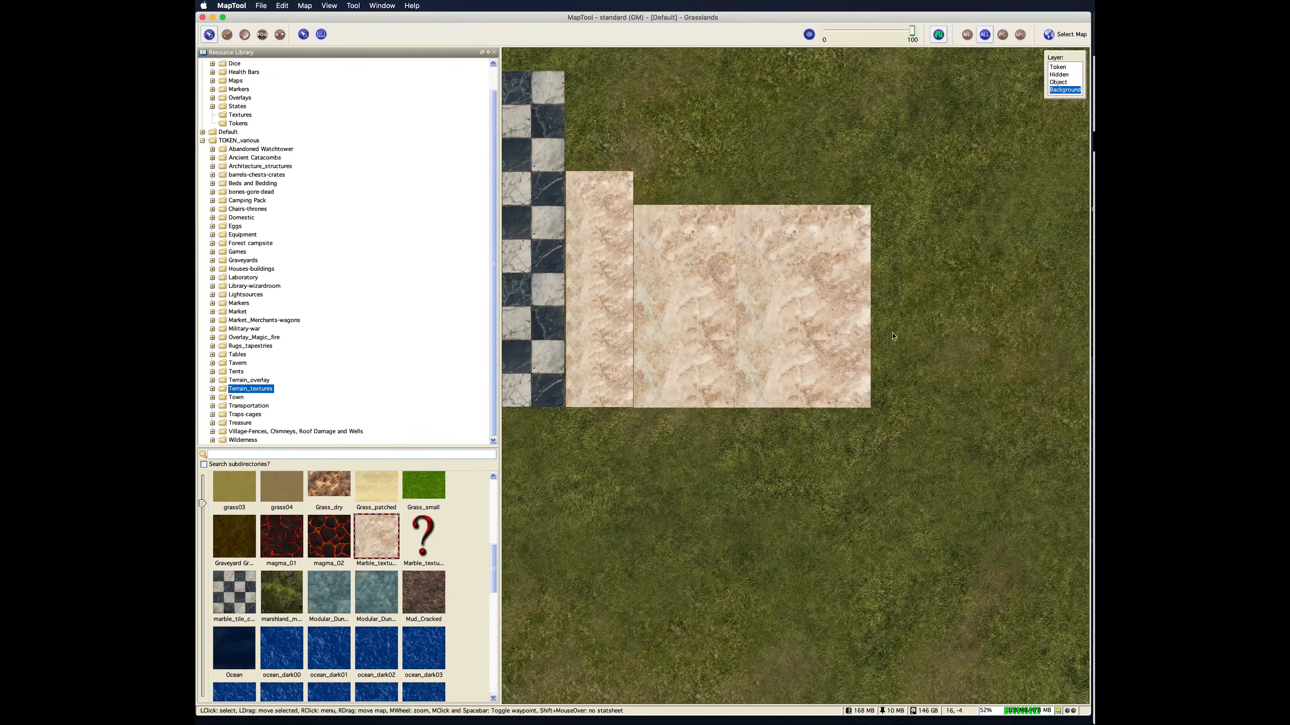
Step: Rotate the upper-right and lower-right brown marble tiles so their patterns differ from the neighbouring tiles
{"action": "left_click", "coordinate": [836, 286]}
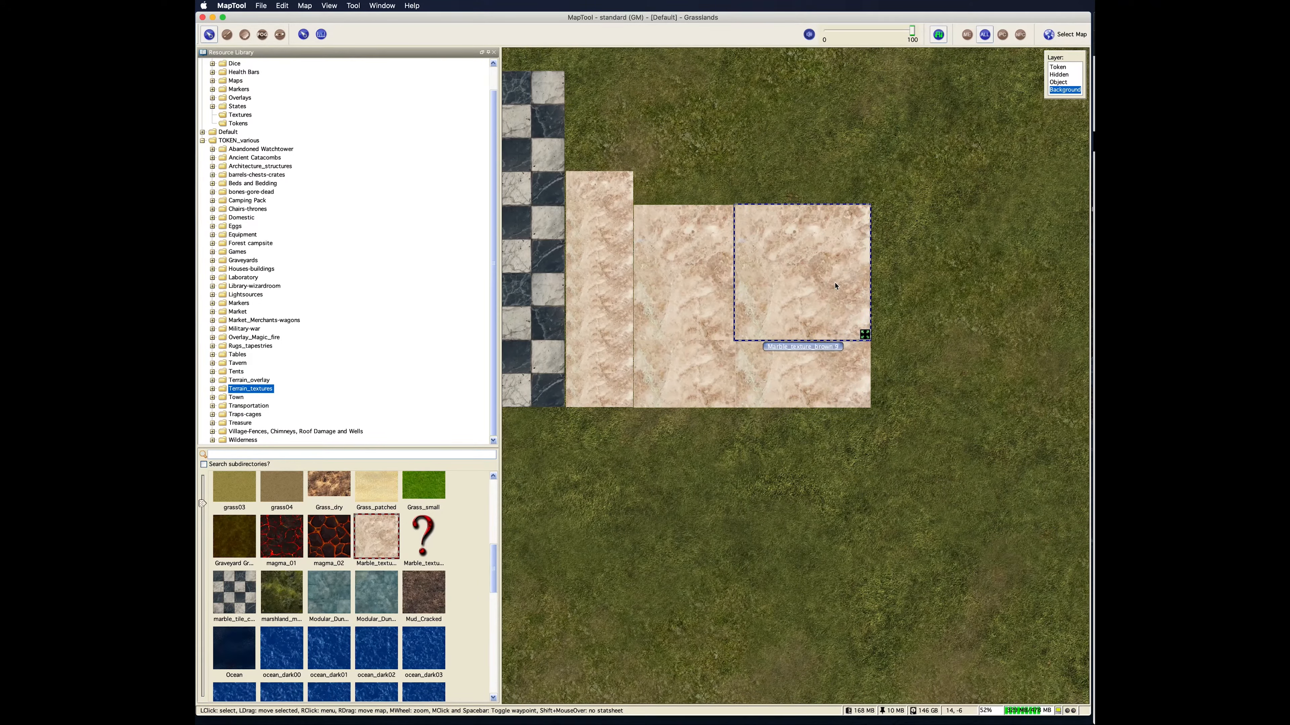
{"action": "left_click", "coordinate": [947, 311]}
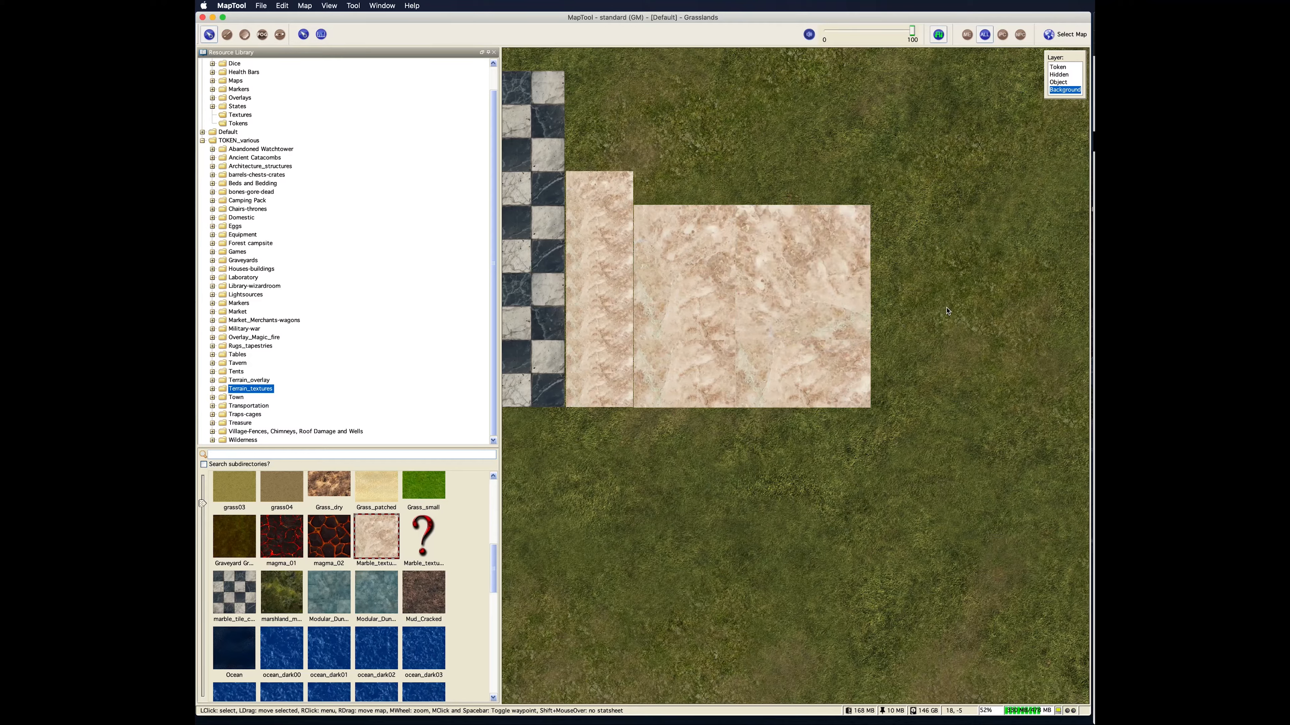
{"action": "left_click", "coordinate": [809, 359]}
{"action": "scroll", "coordinate": [810, 363], "scroll_direction": "down", "scroll_amount": 1}
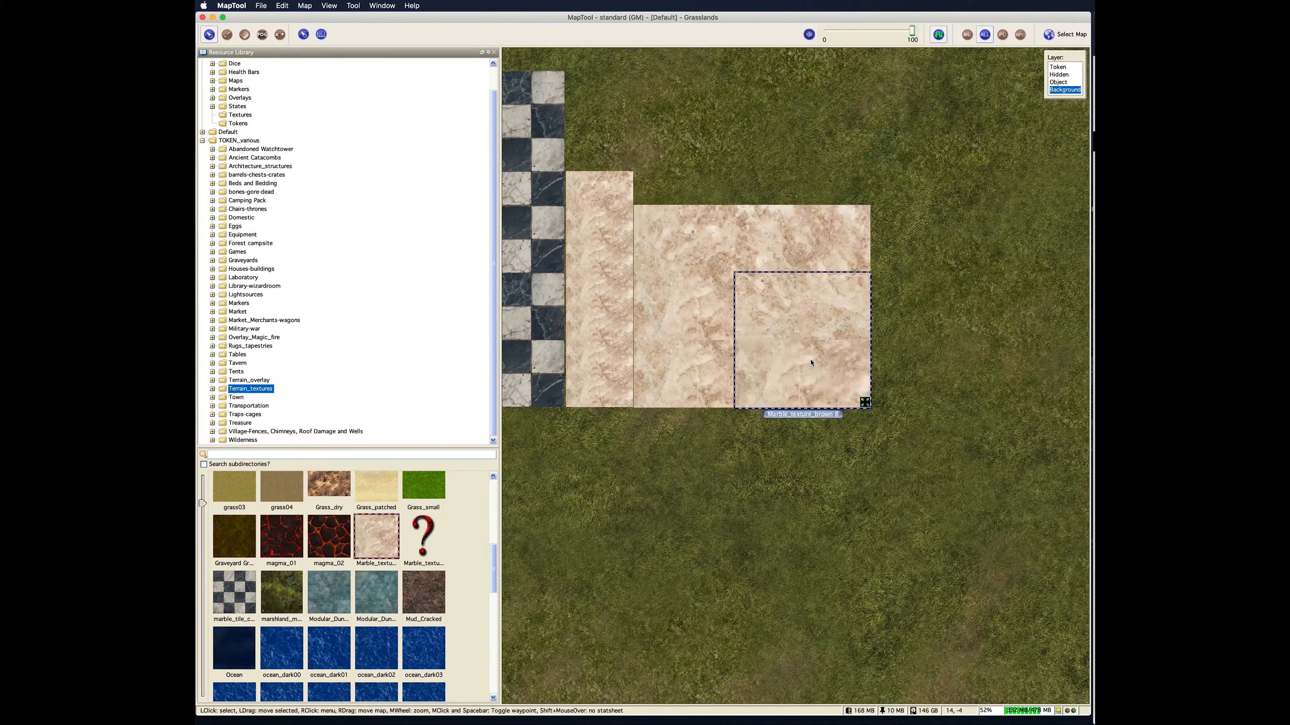
{"action": "scroll", "coordinate": [811, 363], "scroll_direction": "down", "scroll_amount": 1}
{"action": "left_click", "coordinate": [952, 379]}
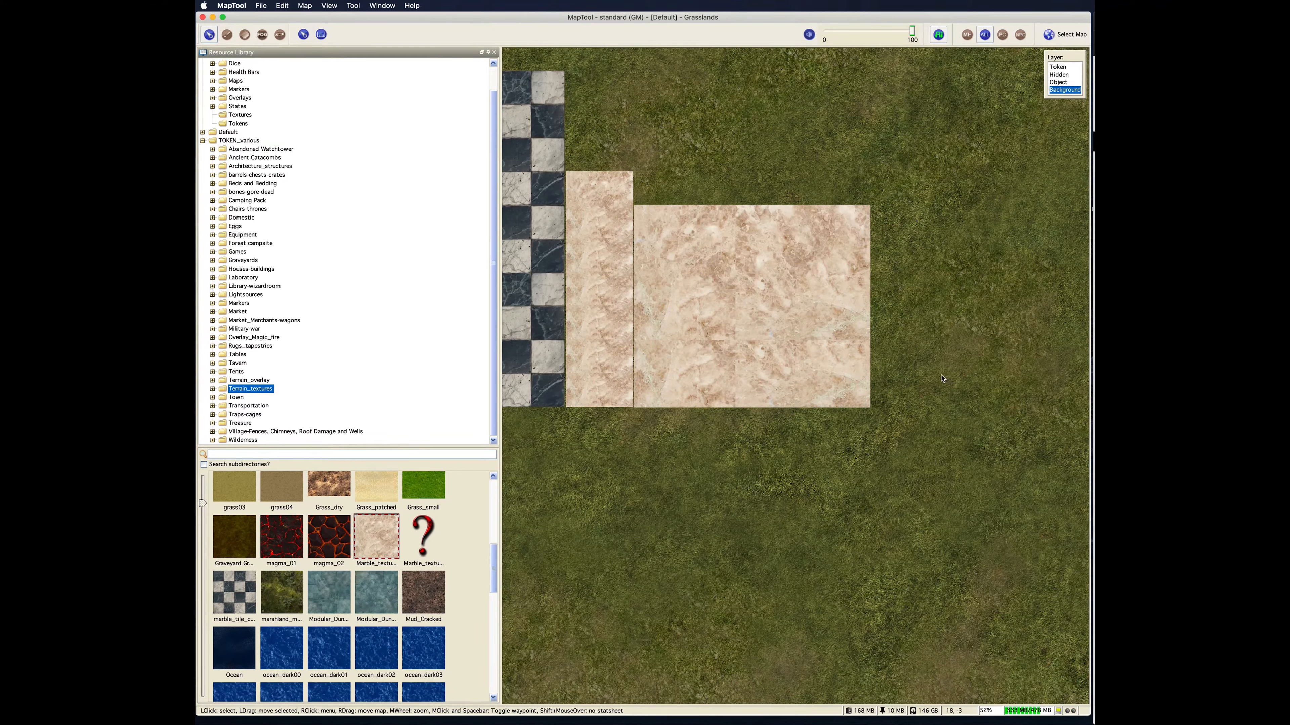
{"action": "left_click", "coordinate": [853, 283]}
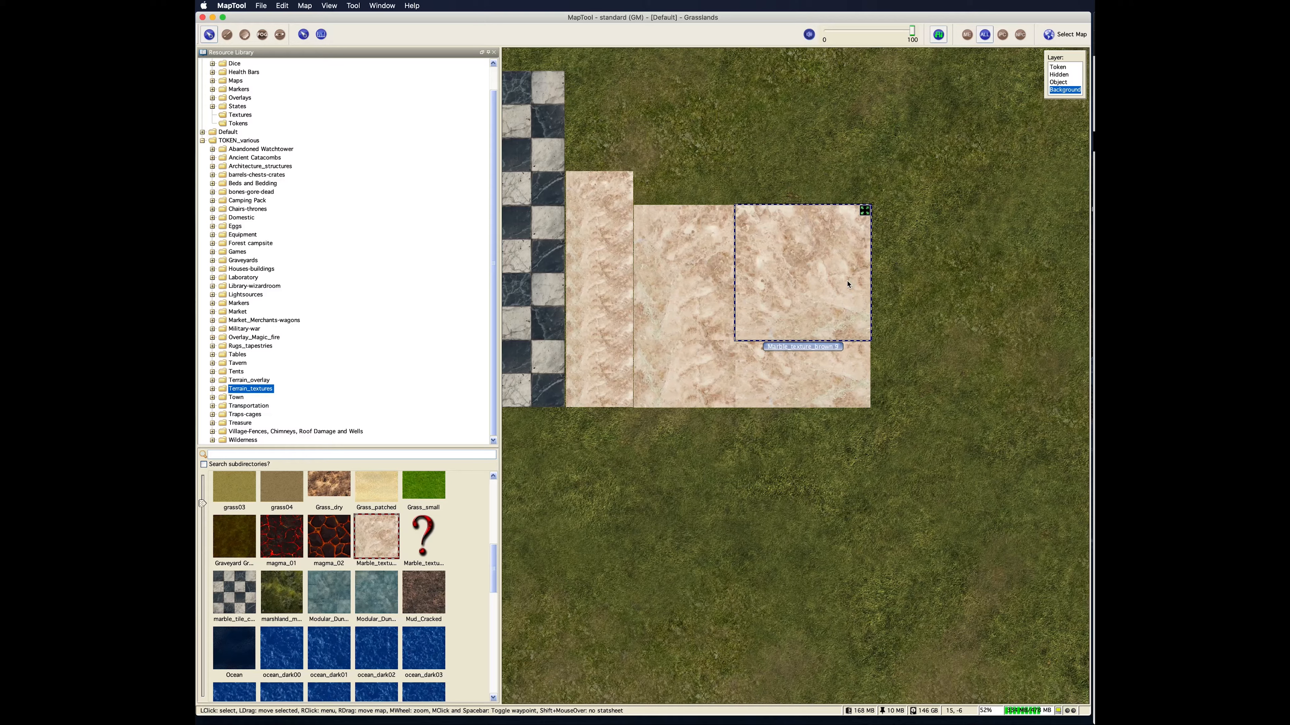
{"action": "left_click", "coordinate": [850, 366], "text": "shift"}
{"action": "right_click", "coordinate": [849, 367]}
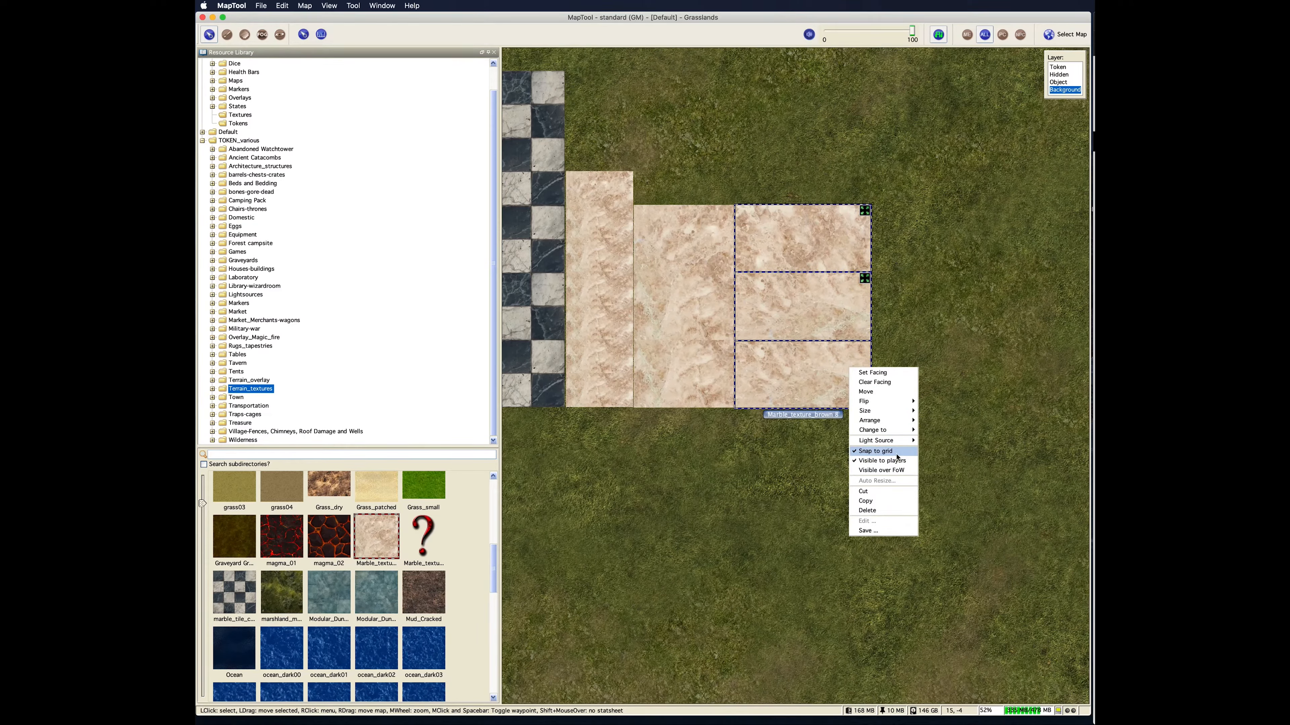
Step: Move both right-hand marble tiles and the upper-left one onto the grass below, leaving only the lower-left large tile in place
{"action": "left_click", "coordinate": [802, 270]}
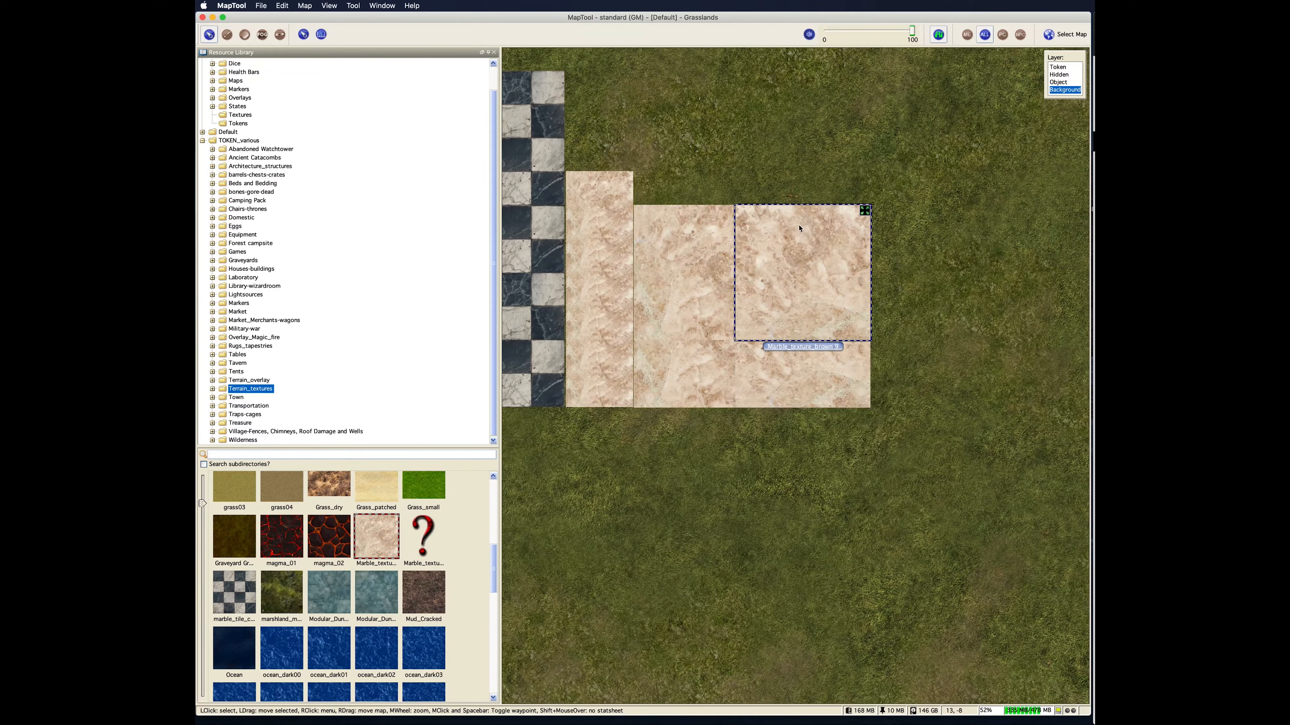
{"action": "left_click_drag", "start_coordinate": [802, 269], "coordinate": [768, 507]}
{"action": "left_click_drag", "start_coordinate": [818, 352], "coordinate": [886, 555]}
{"action": "left_click", "coordinate": [728, 334]}
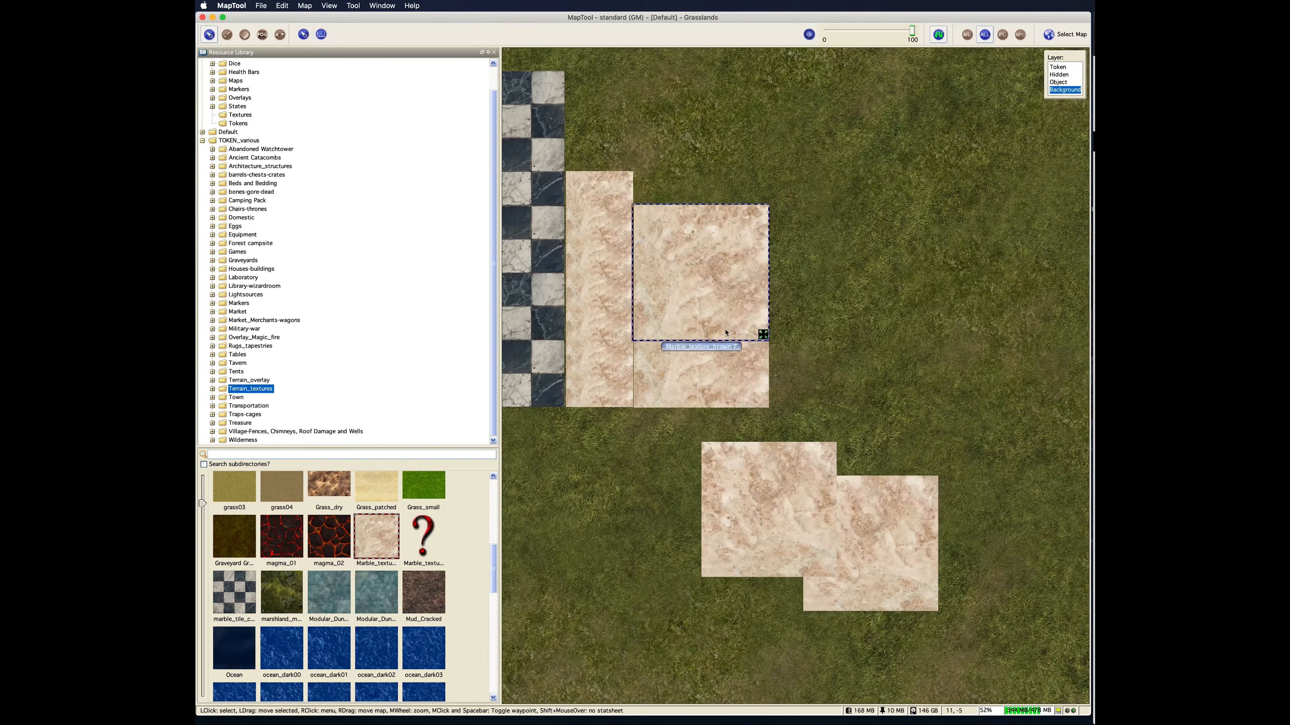
{"action": "left_click_drag", "start_coordinate": [757, 337], "coordinate": [994, 608]}
Step: Show the grid and stretch the remaining large brown marble tile to 8 by 5 cells
{"action": "left_click", "coordinate": [717, 358]}
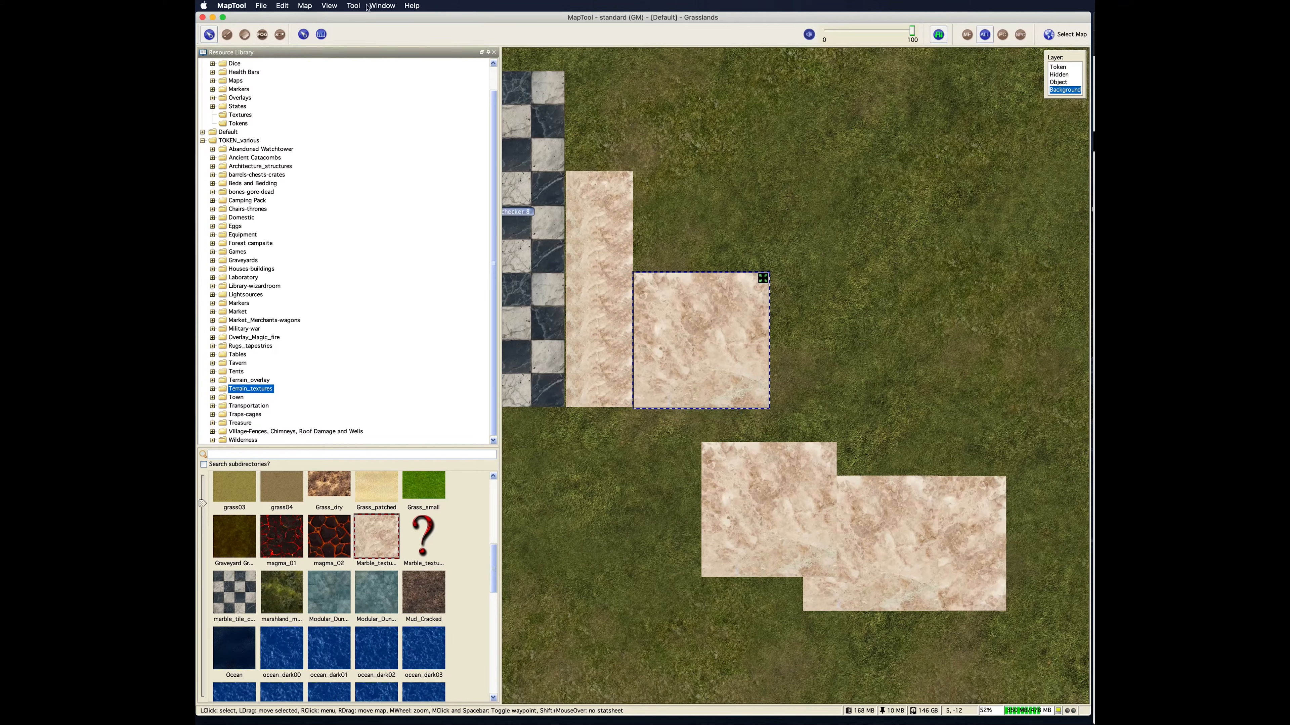
{"action": "left_click", "coordinate": [329, 6]}
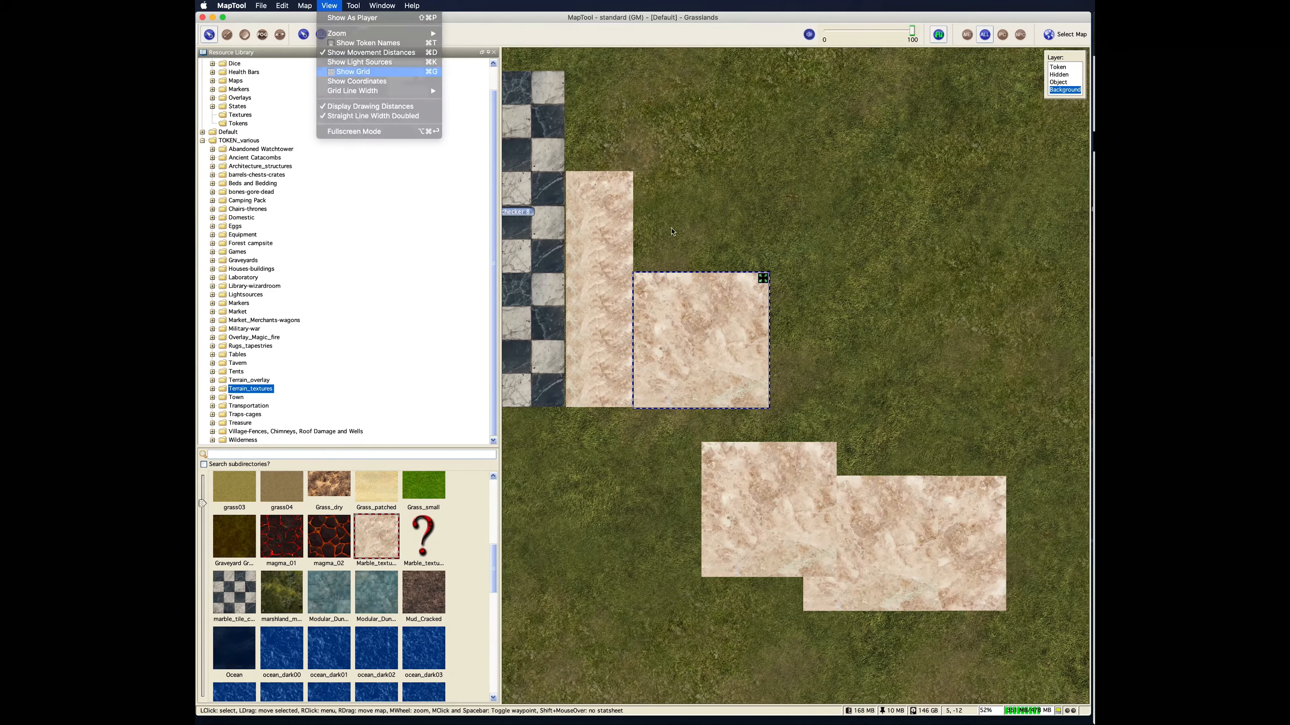
{"action": "left_click", "coordinate": [354, 71]}
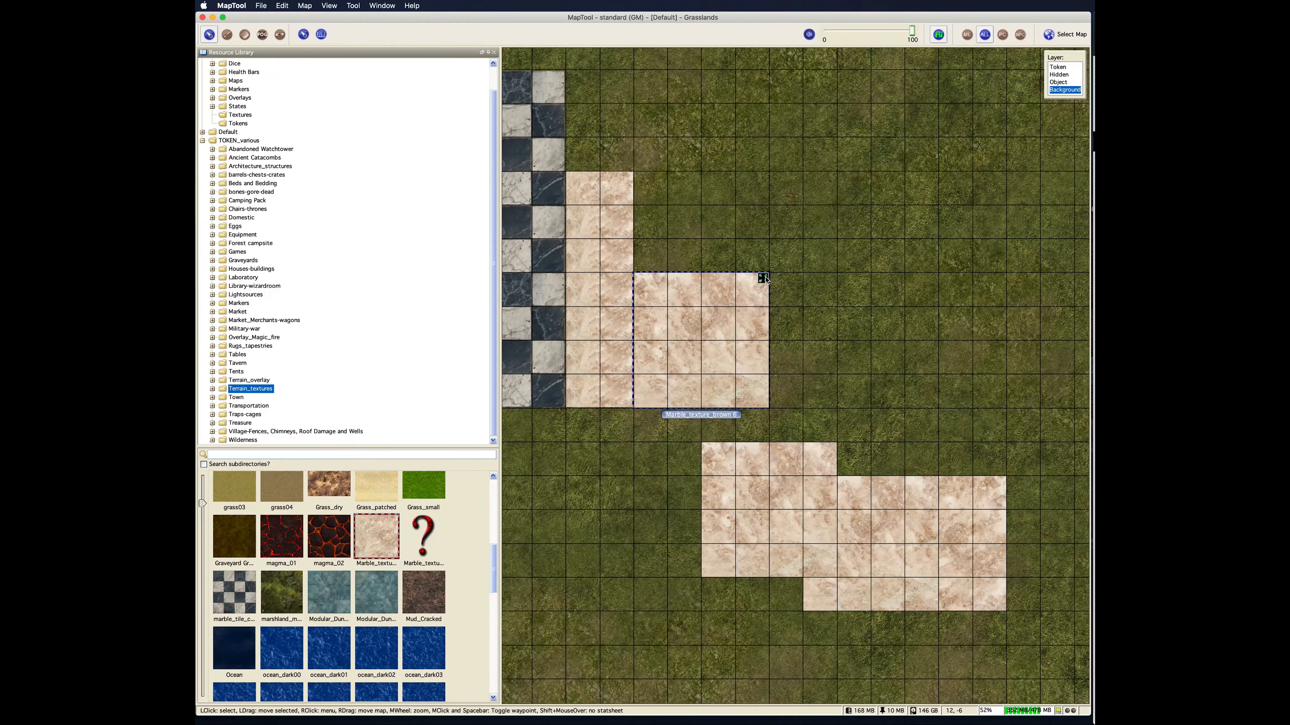
{"action": "left_click_drag", "start_coordinate": [763, 279], "coordinate": [876, 245]}
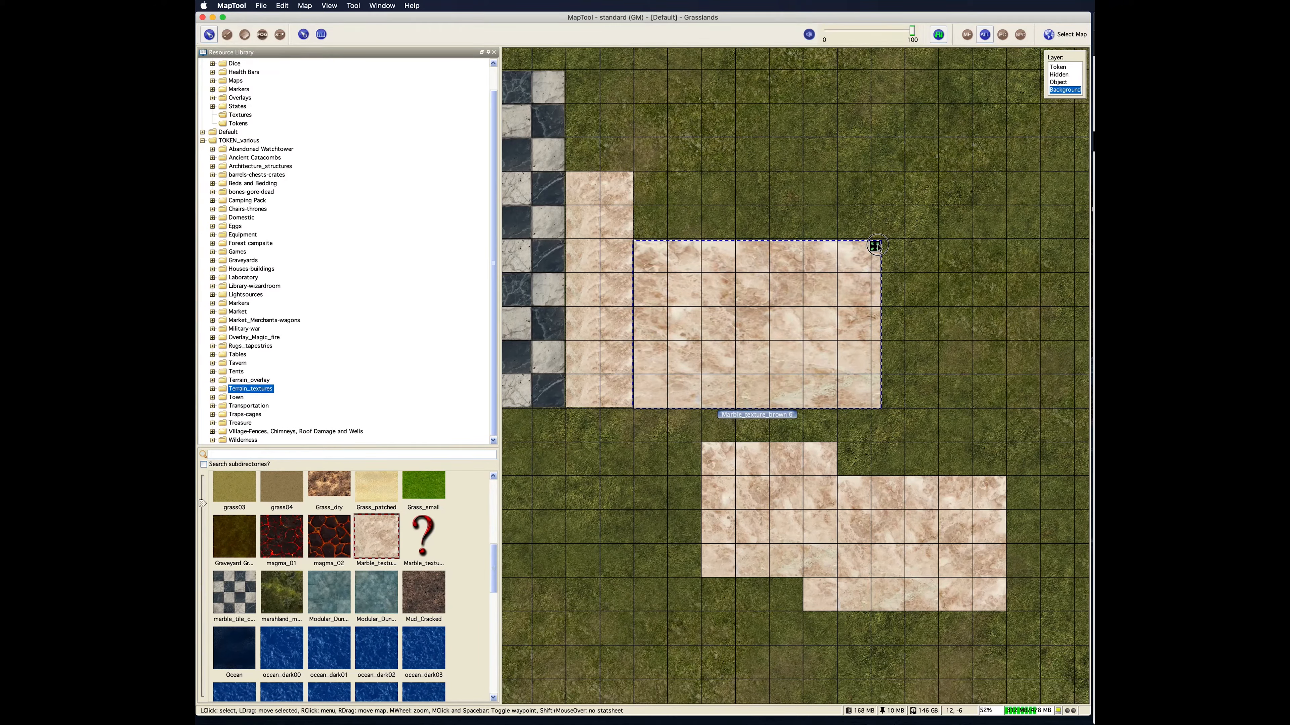
{"action": "left_click_drag", "start_coordinate": [877, 246], "coordinate": [899, 245]}
{"action": "left_click", "coordinate": [994, 305]}
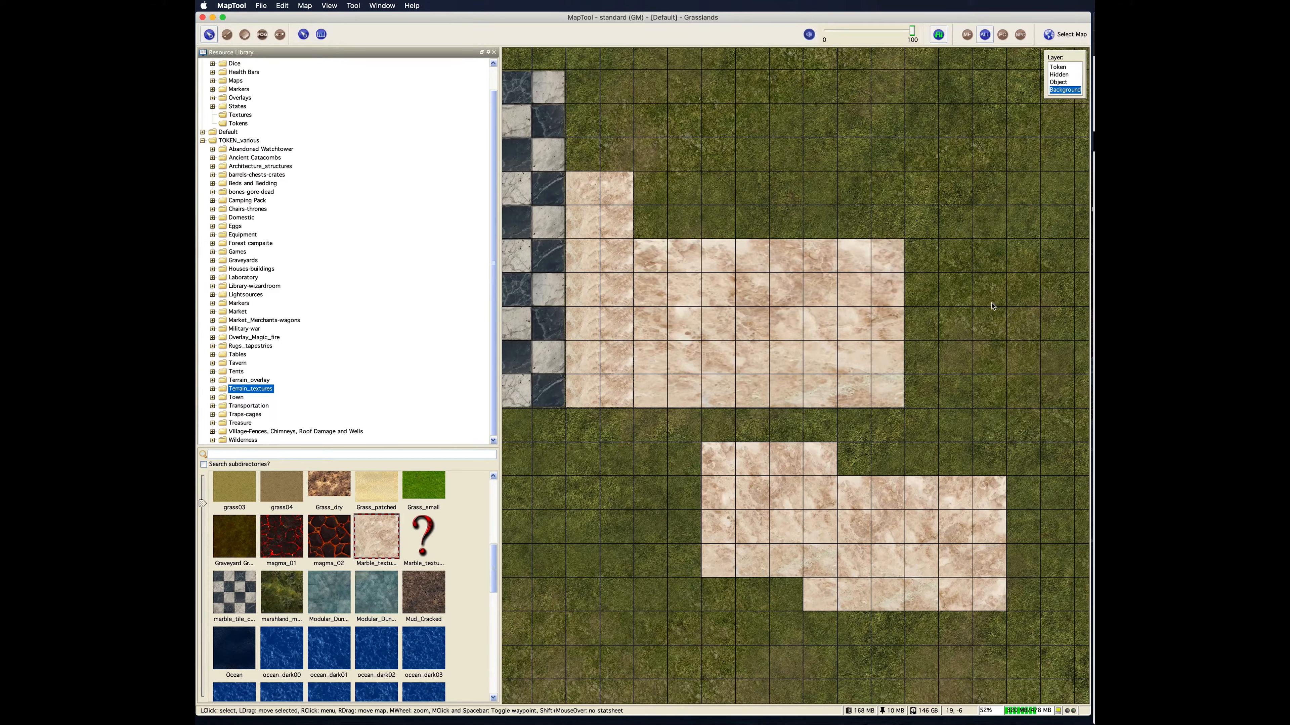
Step: Delete the three spare marble tiles lying on the grass below the floor
{"action": "left_click", "coordinate": [820, 479]}
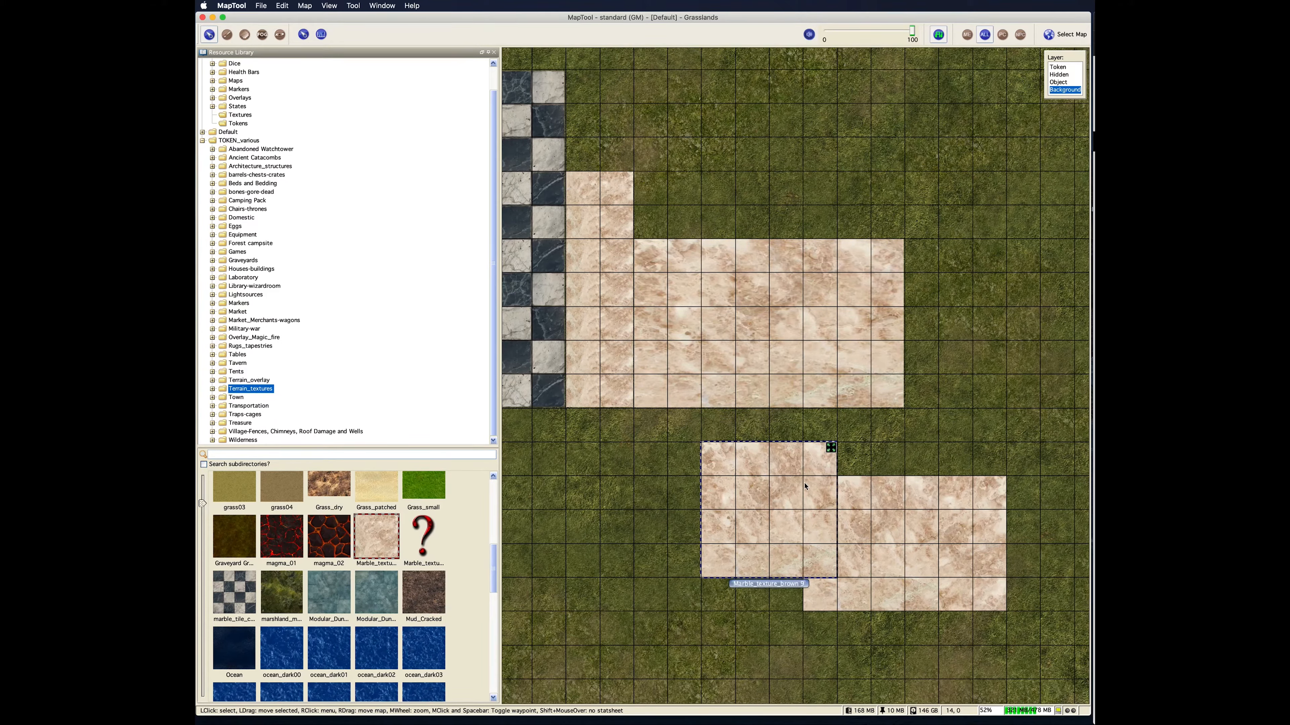
{"action": "right_click", "coordinate": [889, 511], "text": "shift"}
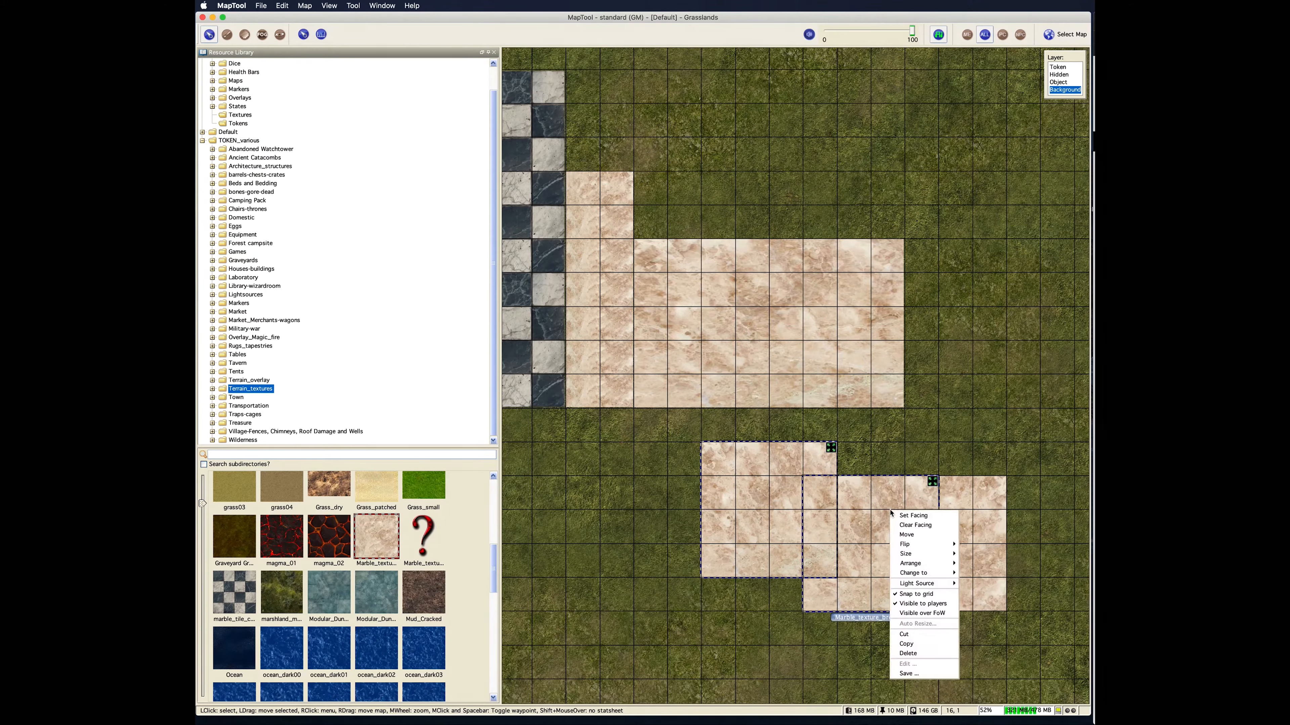
{"action": "left_click", "coordinate": [934, 655]}
{"action": "left_click", "coordinate": [575, 388]}
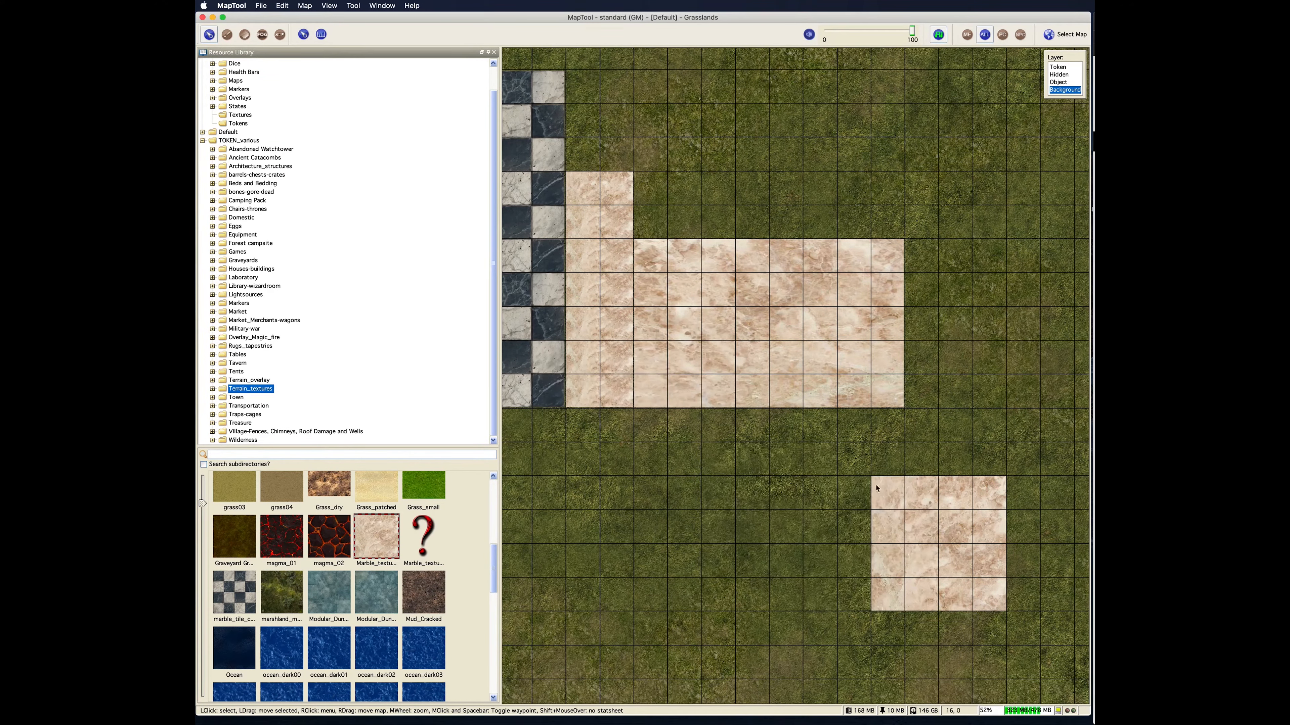
{"action": "right_click", "coordinate": [877, 489]}
{"action": "left_click", "coordinate": [908, 630]}
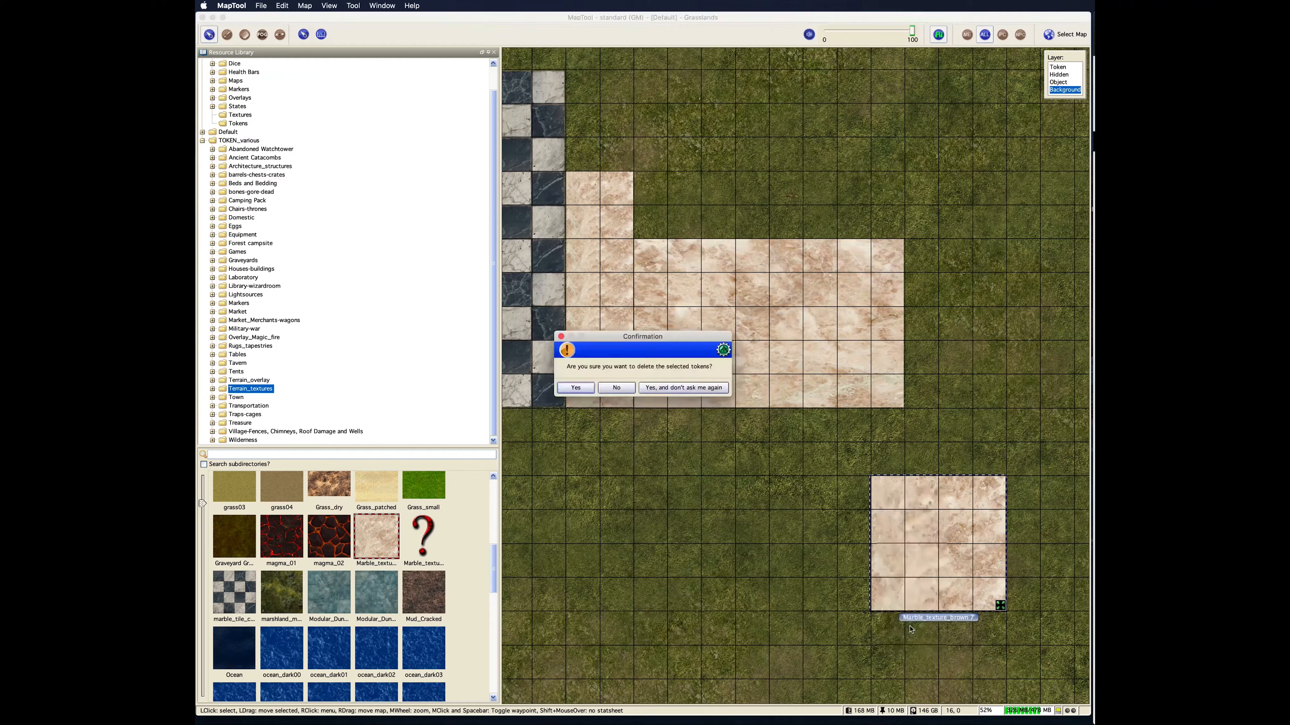
{"action": "left_click", "coordinate": [584, 389]}
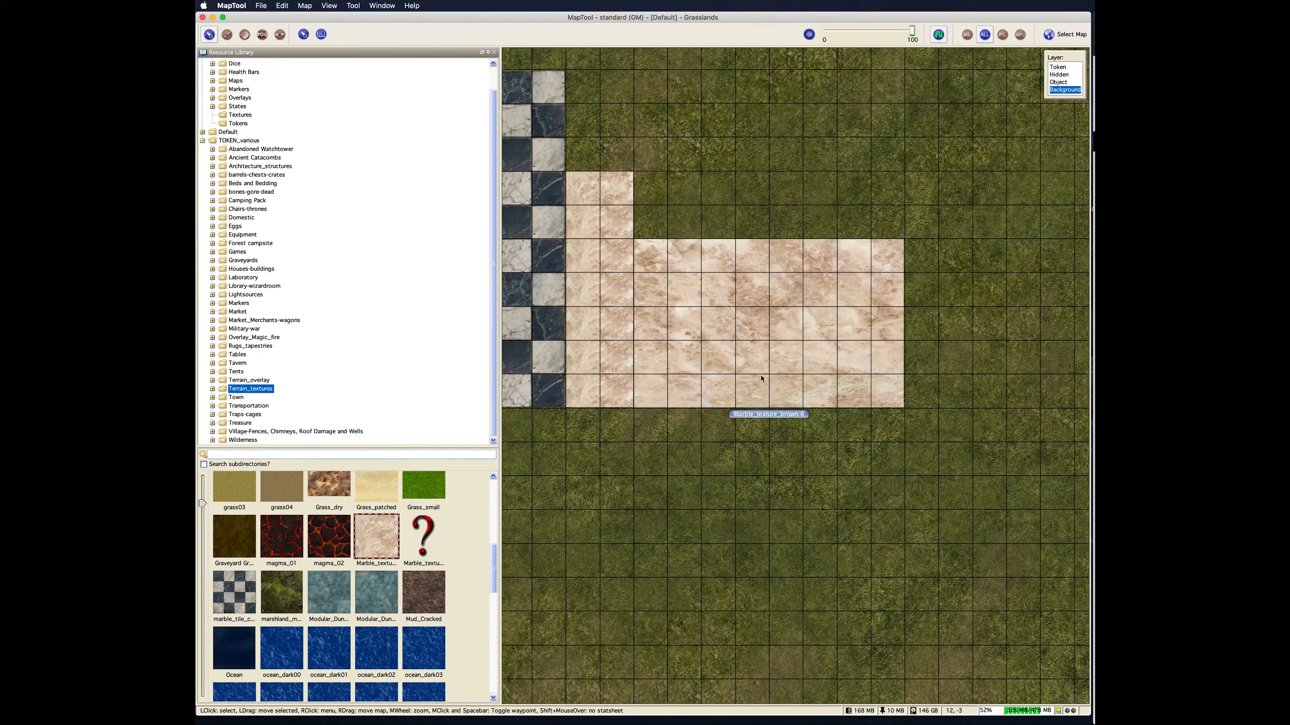
Step: Place two copies of the 4 by 4 checker tile side by side along the upper edge of the stretched marble floor, aligned to the grid
{"action": "left_click", "coordinate": [562, 115]}
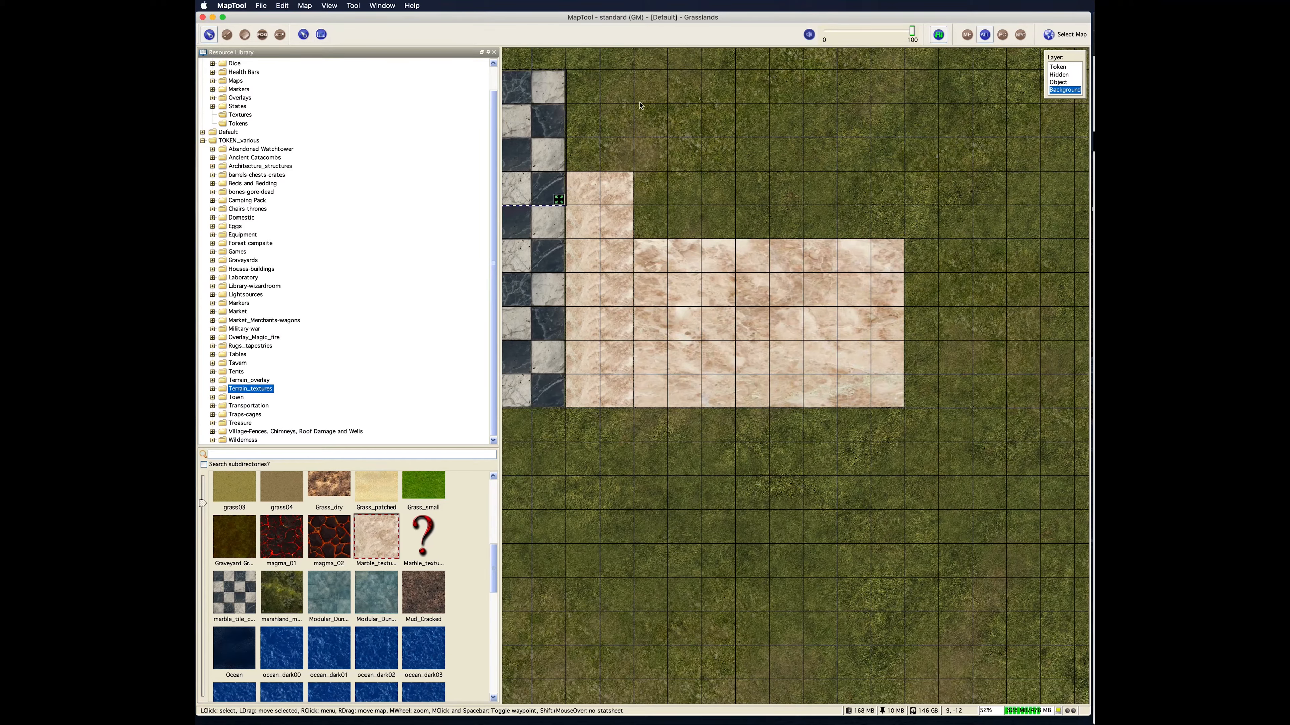
{"action": "key", "text": "ctrl+v"}
{"action": "left_click_drag", "start_coordinate": [723, 165], "coordinate": [634, 109]}
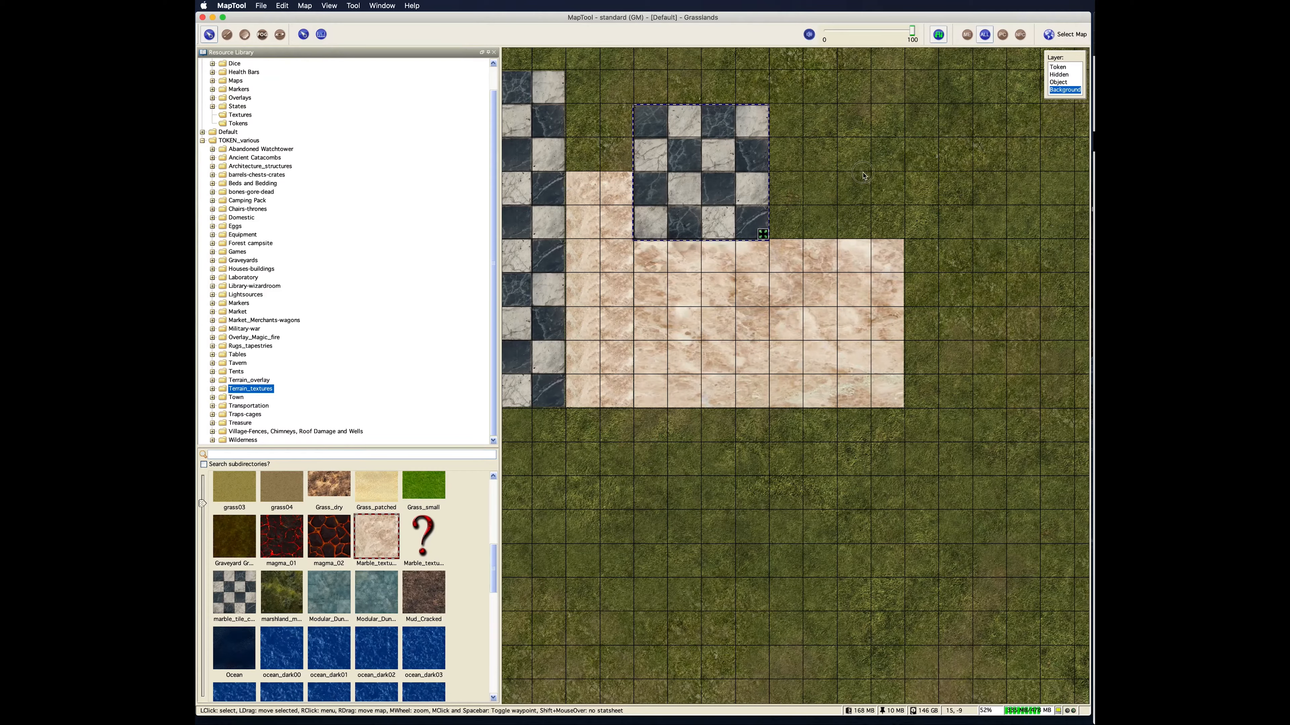
{"action": "left_click", "coordinate": [723, 175]}
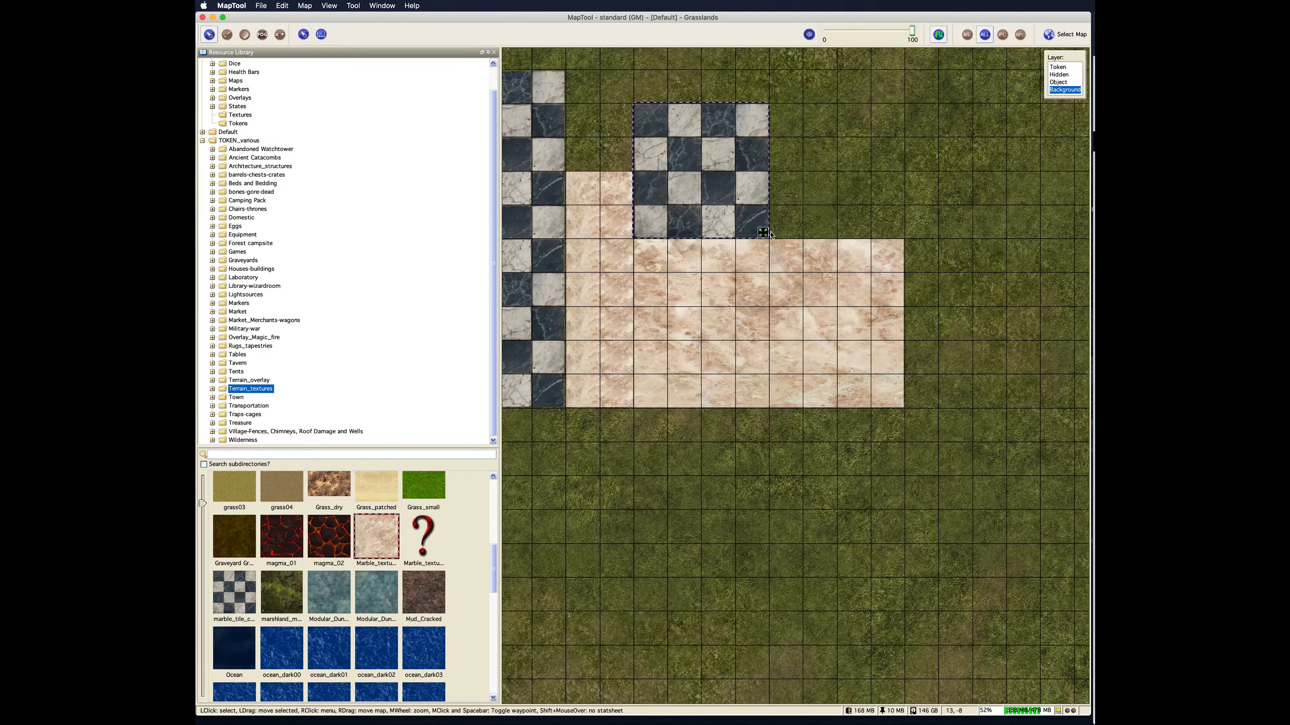
{"action": "right_click", "coordinate": [740, 214]}
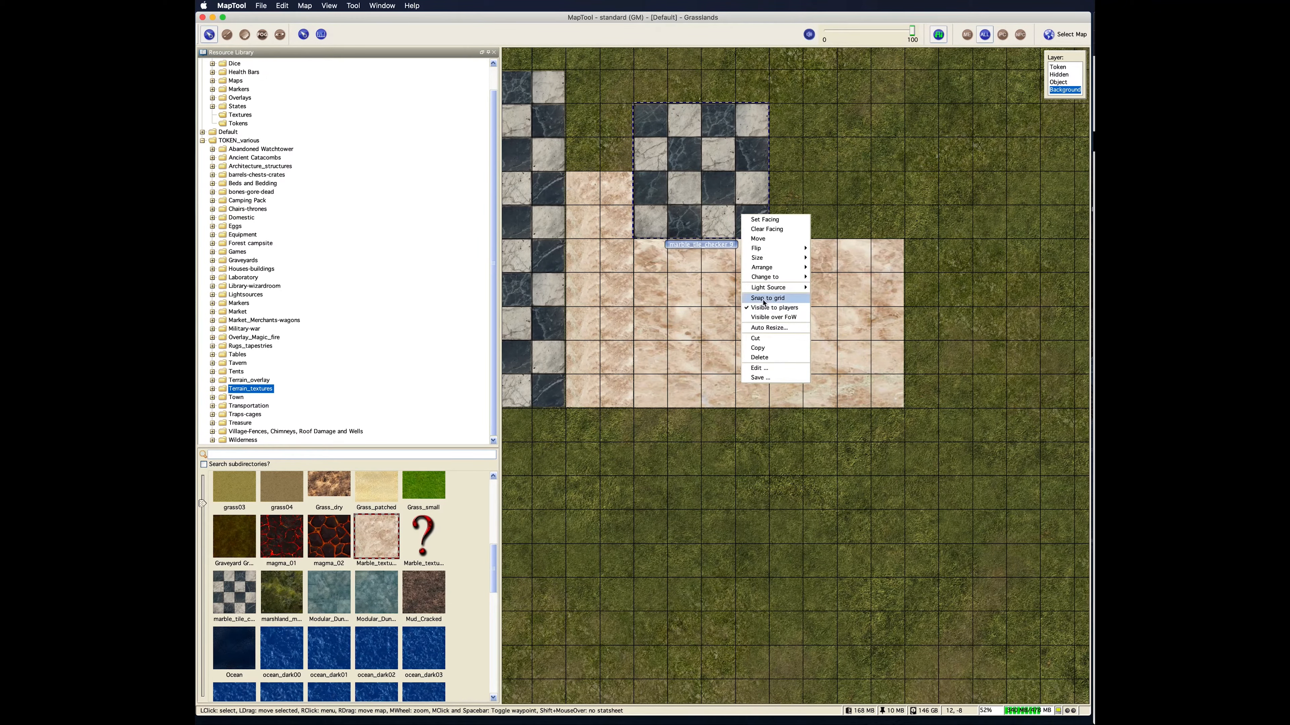
{"action": "left_click", "coordinate": [737, 240]}
{"action": "key", "text": "ctrl+v"}
{"action": "left_click_drag", "start_coordinate": [737, 240], "coordinate": [772, 139]}
Step: Add a third checker tile overlapping the marble floor's lower right side by one cell and send it to the back
{"action": "key", "text": "super+v"}
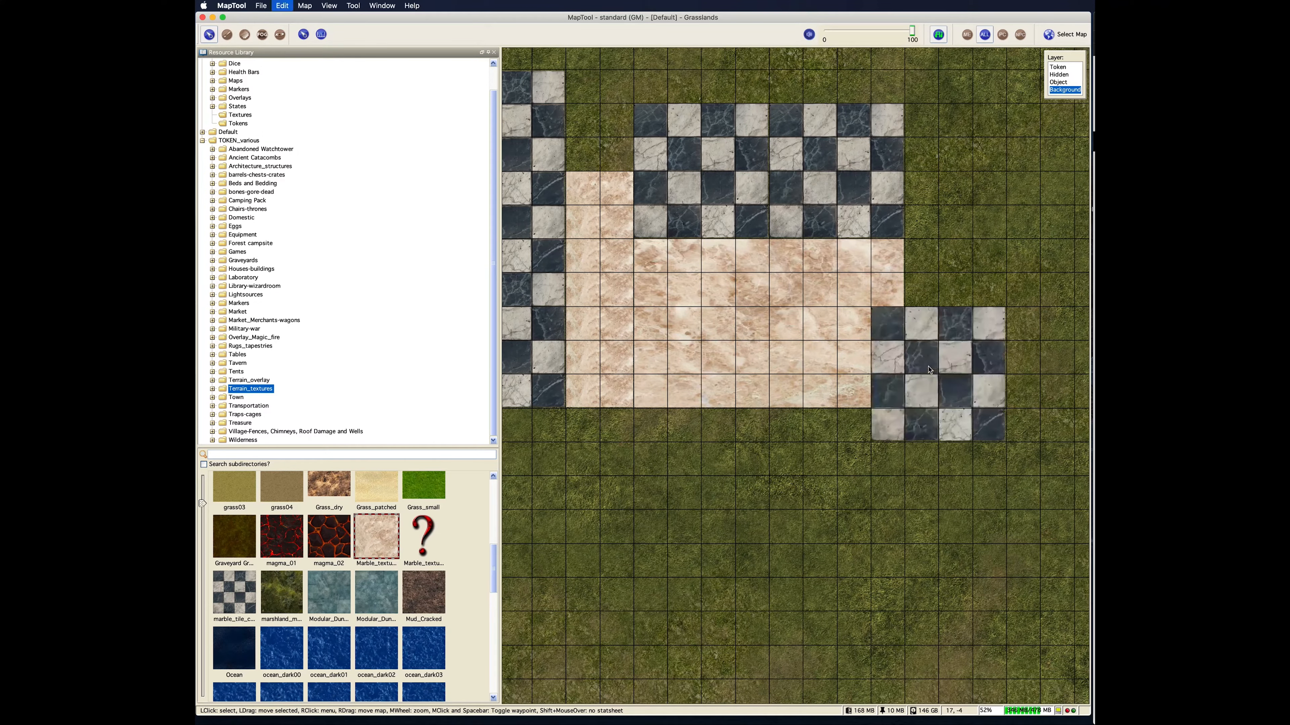
{"action": "mouse_move", "coordinate": [954, 330]}
{"action": "left_mouse_down"}
{"action": "mouse_move", "coordinate": [981, 281]}
{"action": "mouse_move", "coordinate": [965, 368]}
{"action": "mouse_move", "coordinate": [966, 352]}
{"action": "left_mouse_up"}
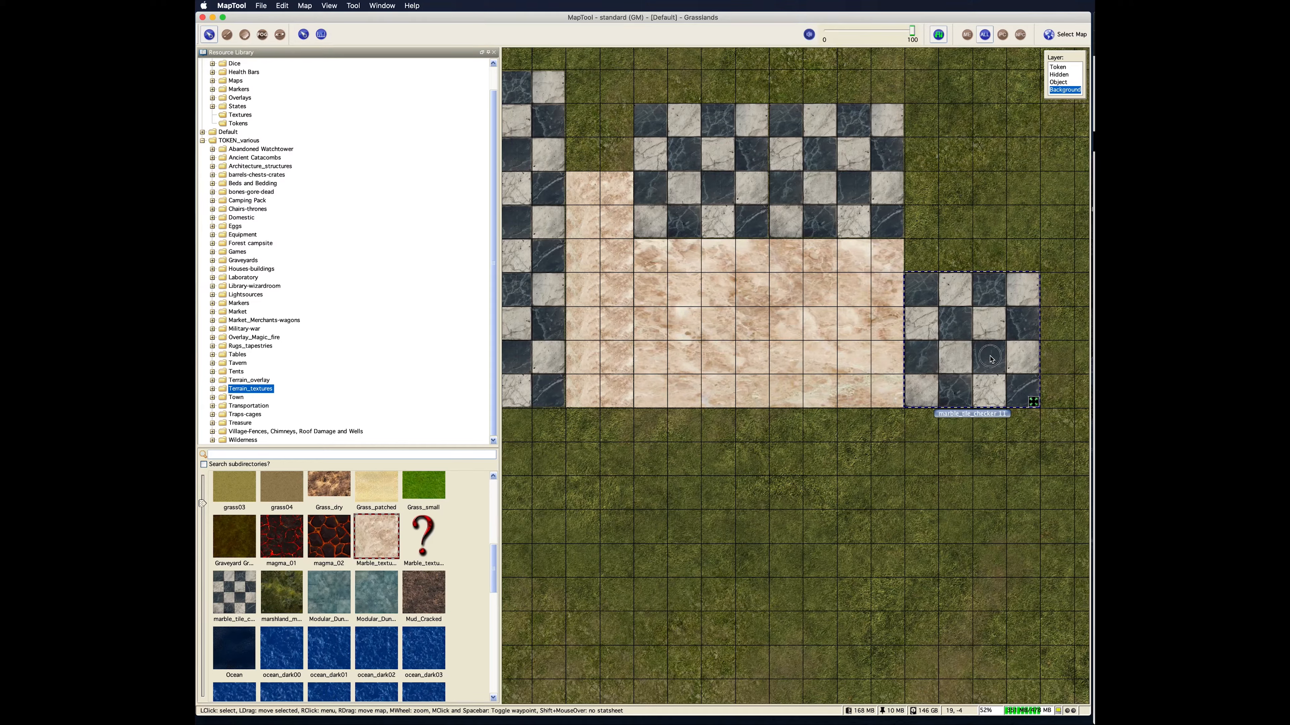
{"action": "left_click_drag", "start_coordinate": [991, 360], "coordinate": [978, 366]}
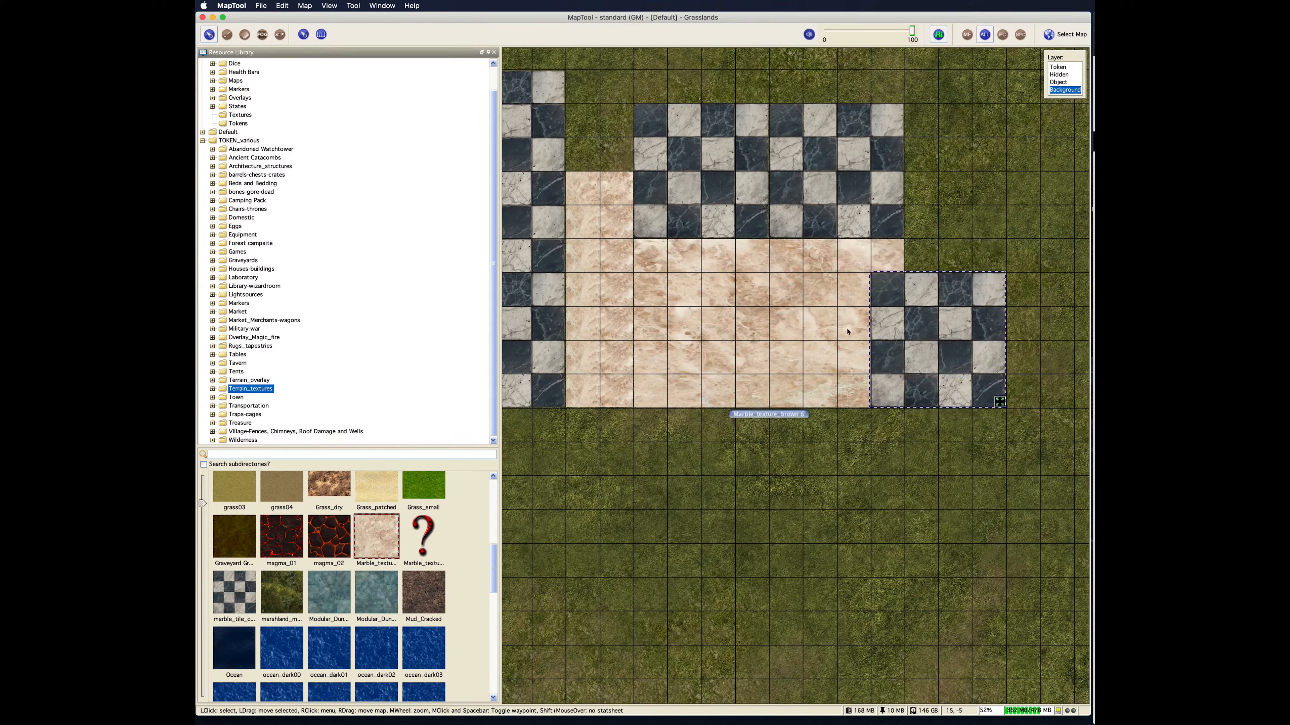
{"action": "right_click", "coordinate": [942, 336]}
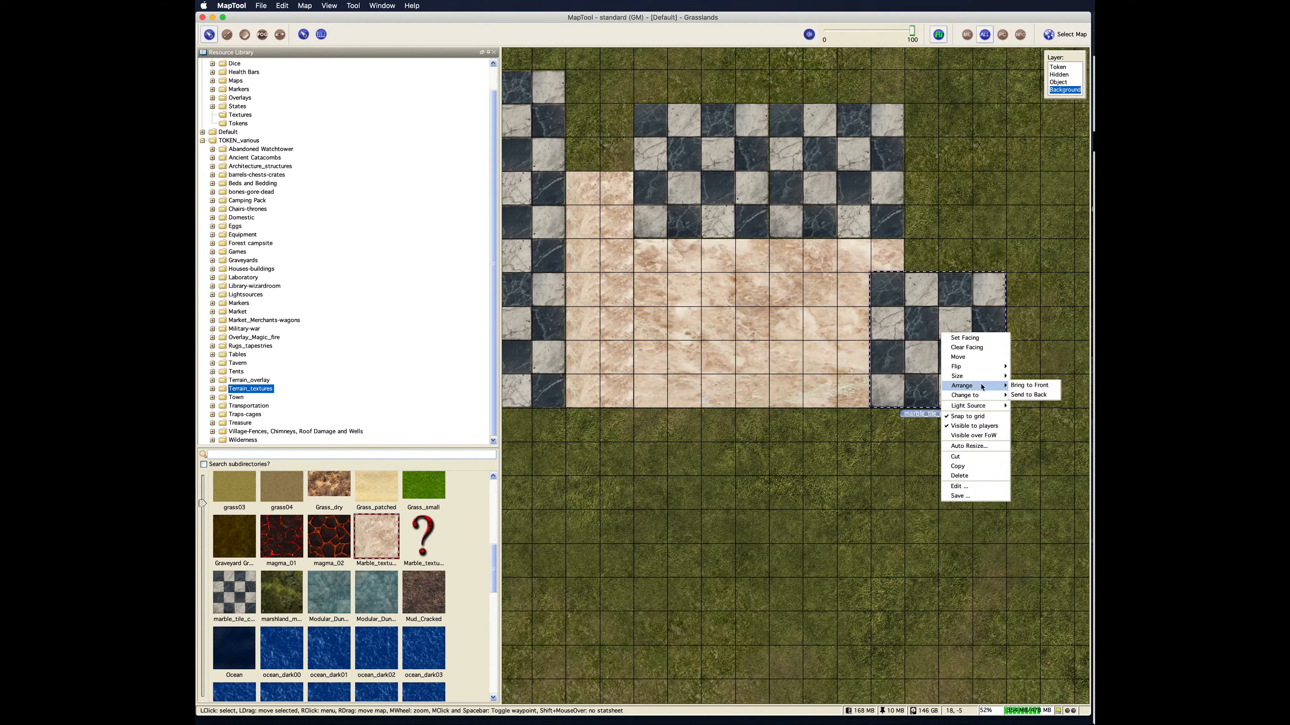
{"action": "left_click", "coordinate": [1021, 395]}
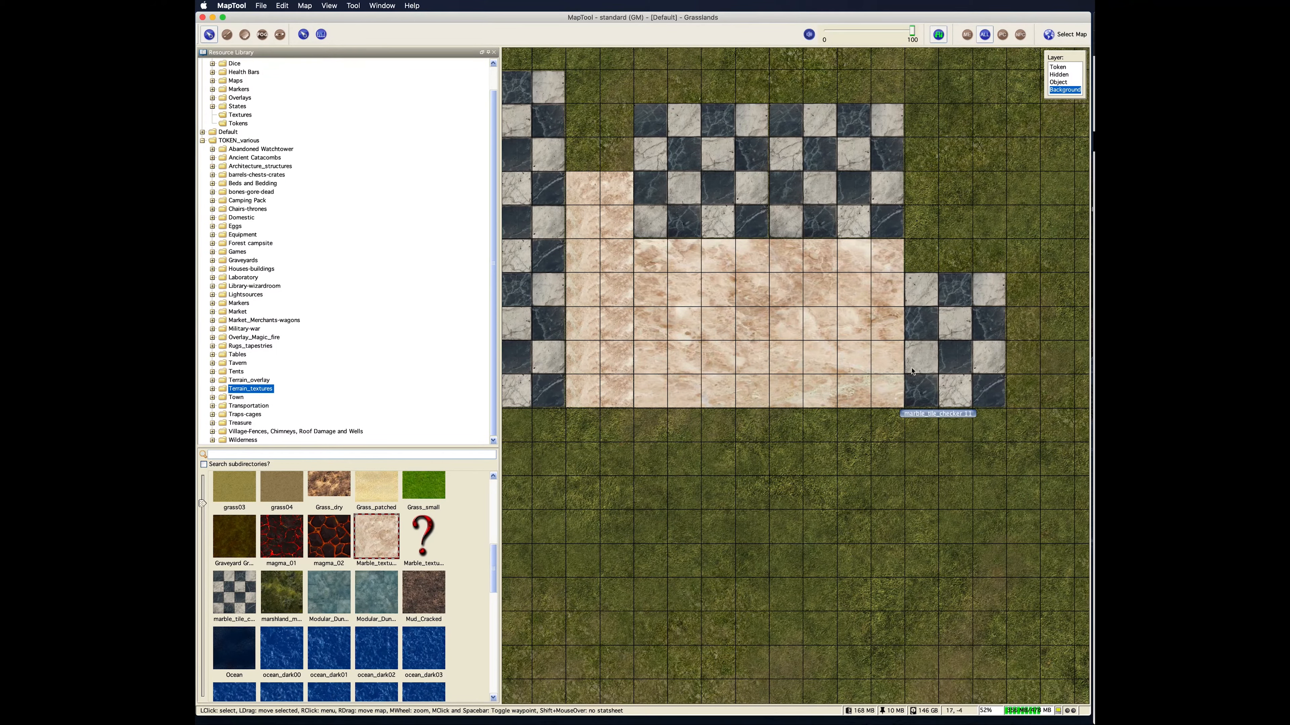
Step: Make the Object layer active for placing items over the farmland area
{"action": "left_click_drag", "start_coordinate": [913, 373], "coordinate": [1086, 299]}
{"action": "scroll", "coordinate": [993, 470], "scroll_direction": "down", "scroll_amount": 3}
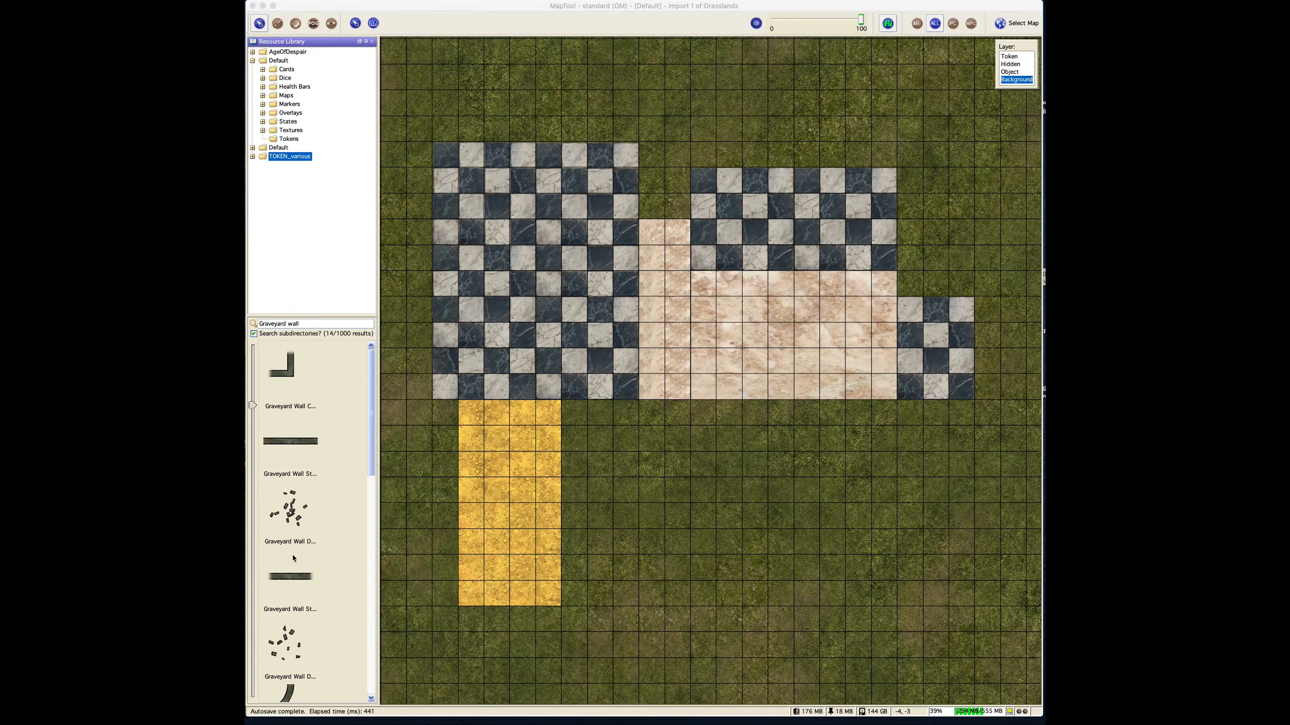
{"action": "left_click", "coordinate": [463, 447]}
{"action": "scroll", "coordinate": [446, 383], "scroll_direction": "up", "scroll_amount": 6}
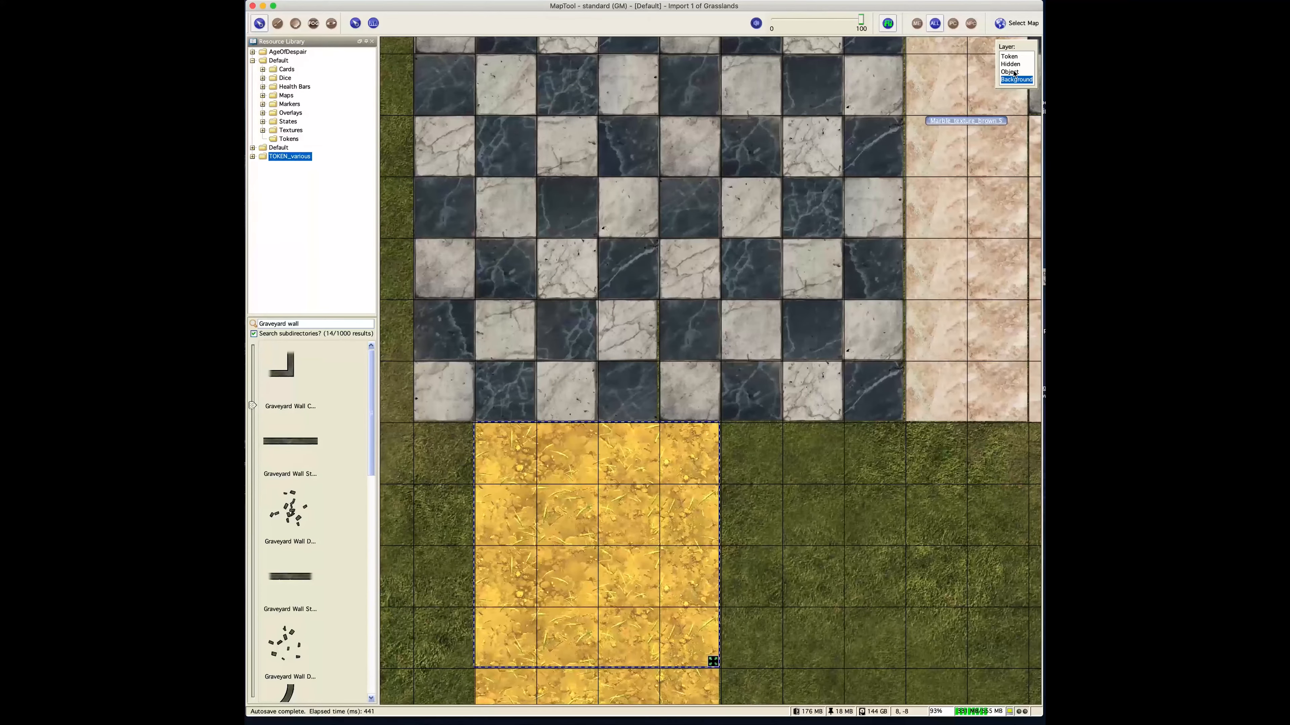
{"action": "left_click", "coordinate": [1009, 72]}
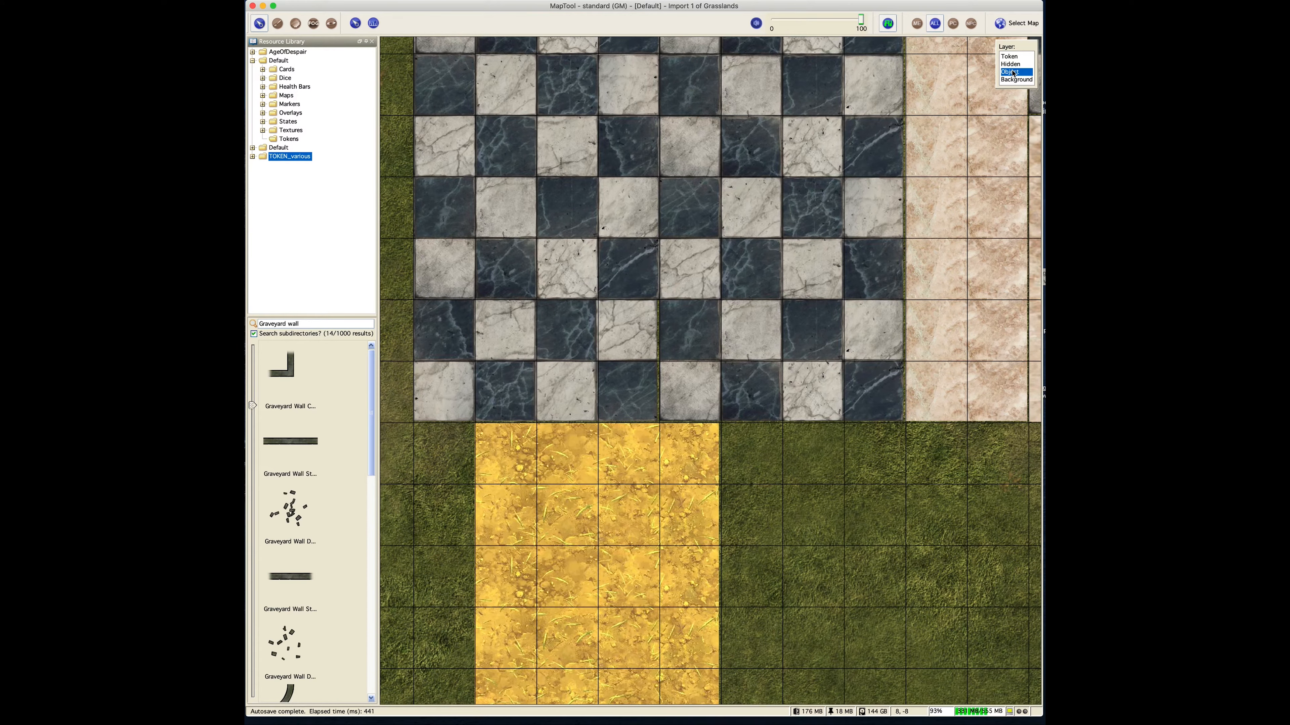
{"action": "scroll", "coordinate": [442, 369], "scroll_direction": "down", "scroll_amount": 2}
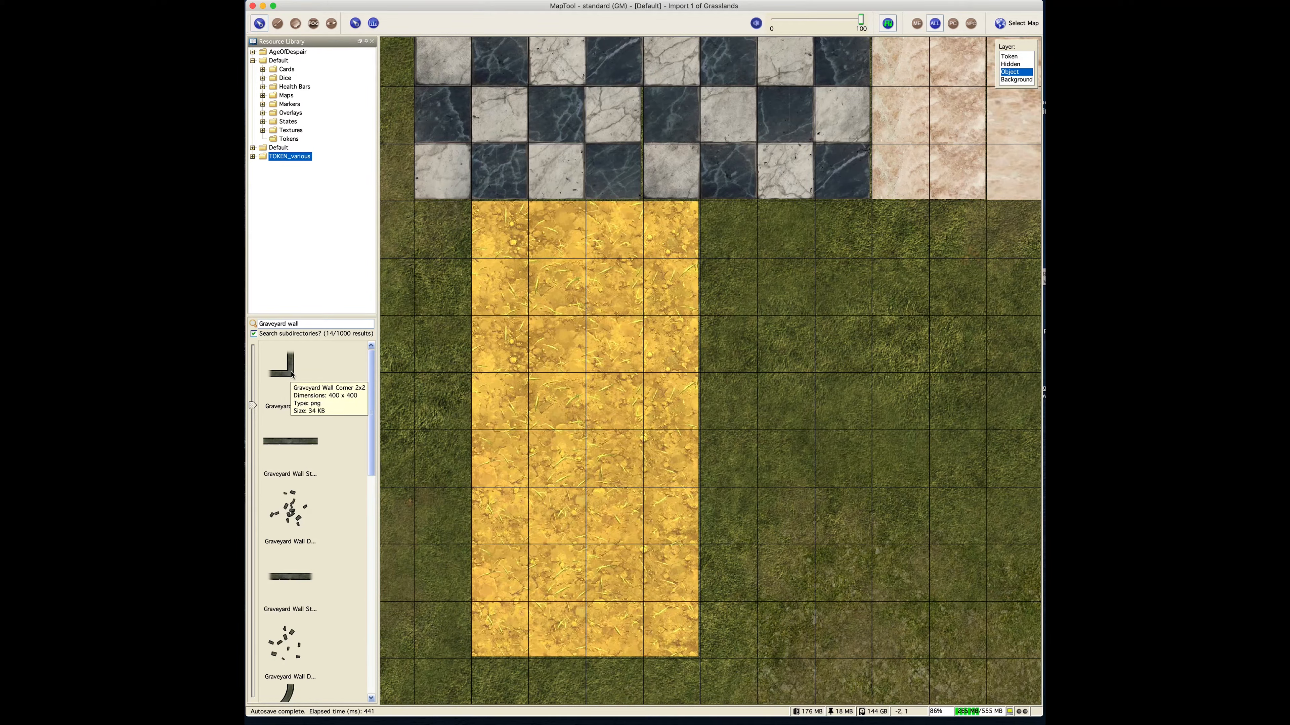
Step: Add a Graveyard Wall Corner 2x2, rotate it and move it onto the lower-left corner of the yellow farmland
{"action": "left_click_drag", "start_coordinate": [292, 375], "coordinate": [462, 426]}
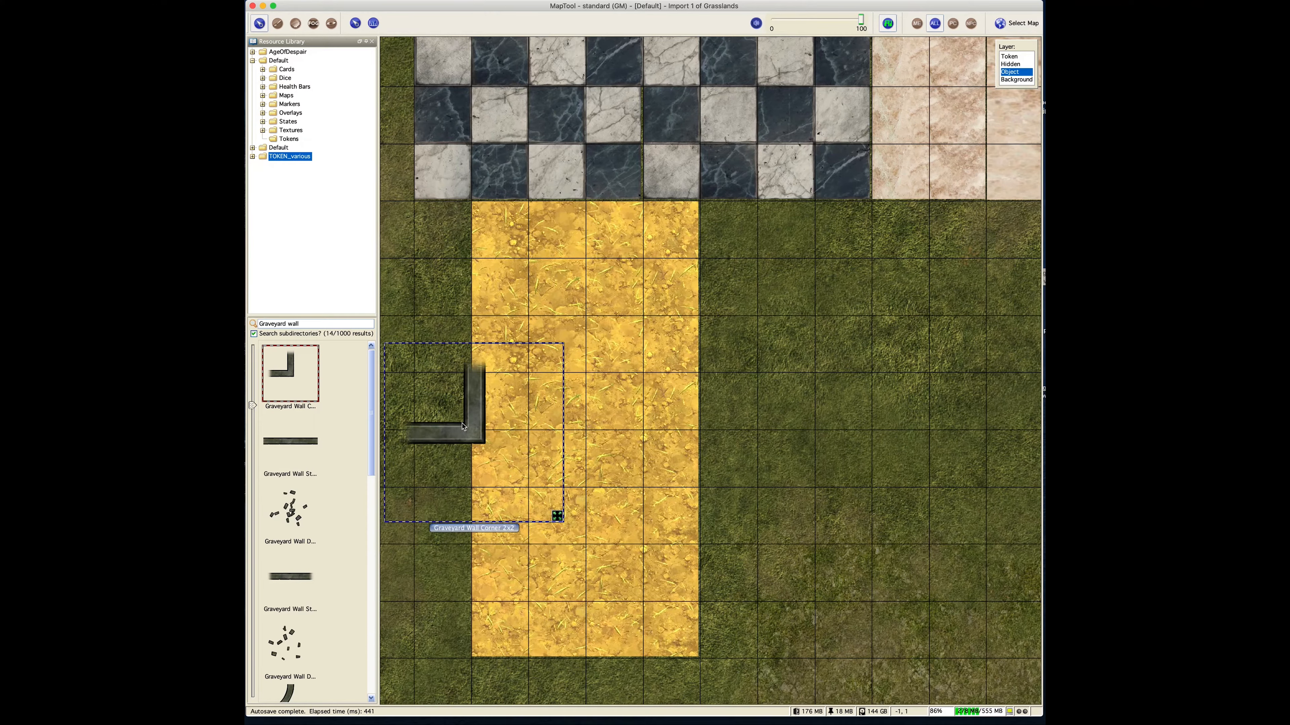
{"action": "scroll", "coordinate": [462, 426], "scroll_direction": "down", "scroll_amount": 2}
{"action": "scroll", "coordinate": [462, 426], "scroll_direction": "down", "scroll_amount": 1}
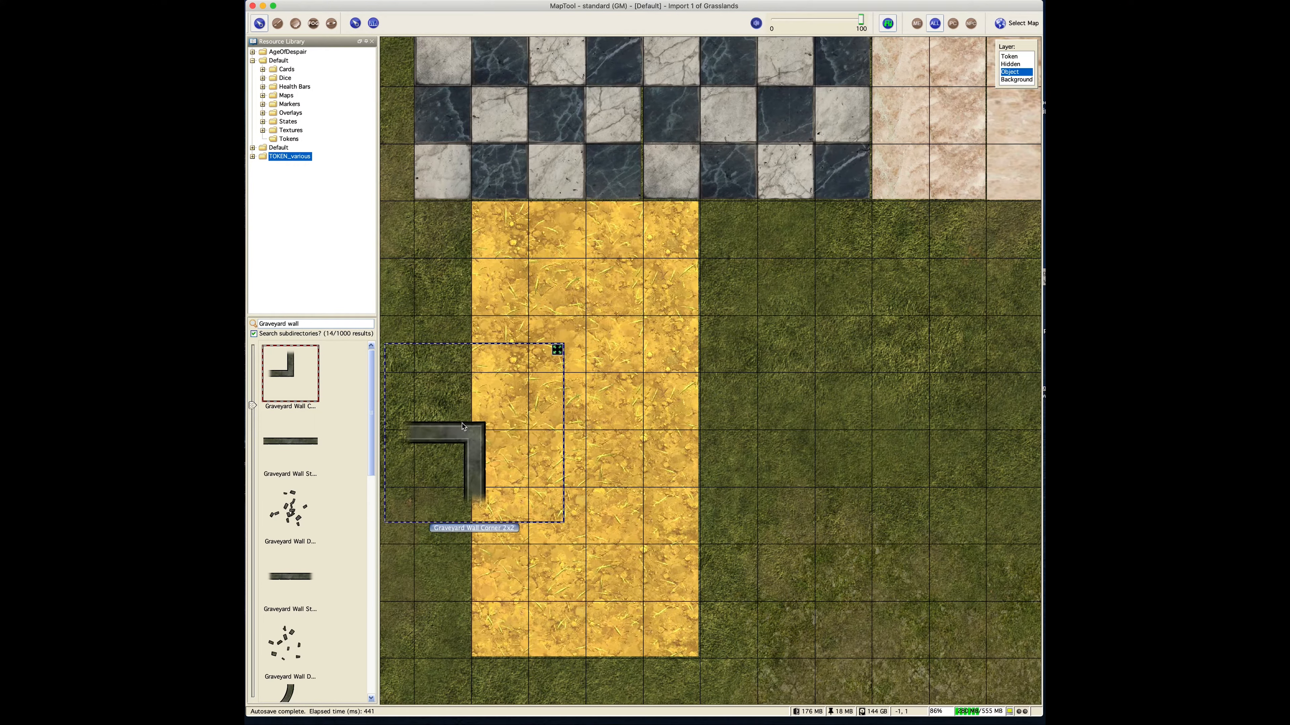
{"action": "scroll", "coordinate": [462, 426], "scroll_direction": "down", "scroll_amount": 1}
{"action": "scroll", "coordinate": [463, 426], "scroll_direction": "down", "scroll_amount": 2}
{"action": "scroll", "coordinate": [463, 426], "scroll_direction": "up", "scroll_amount": 1}
{"action": "left_click_drag", "start_coordinate": [463, 427], "coordinate": [463, 655]}
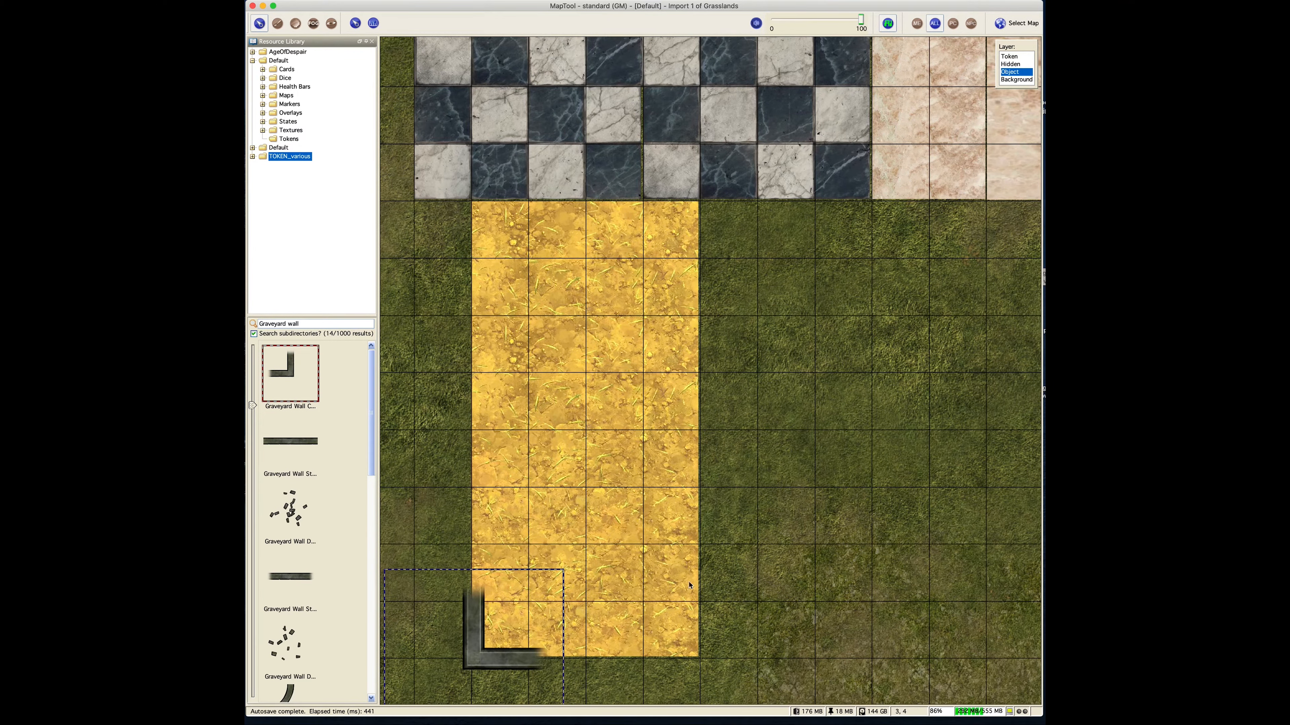
{"action": "left_click_drag", "start_coordinate": [730, 573], "coordinate": [732, 427]}
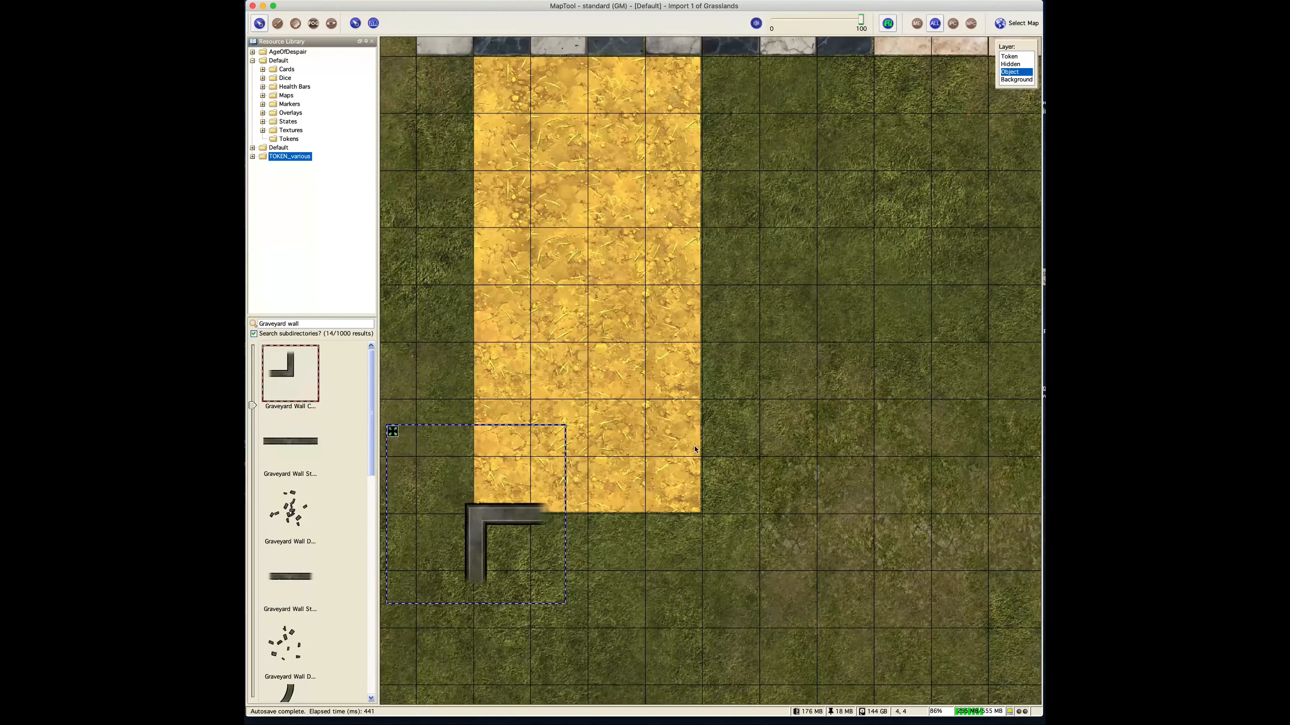
Step: Rotate the wall corner to wrap the farmland's lower-left corner and shrink it to about one grid cell
{"action": "scroll", "coordinate": [411, 505], "scroll_direction": "up", "scroll_amount": 1}
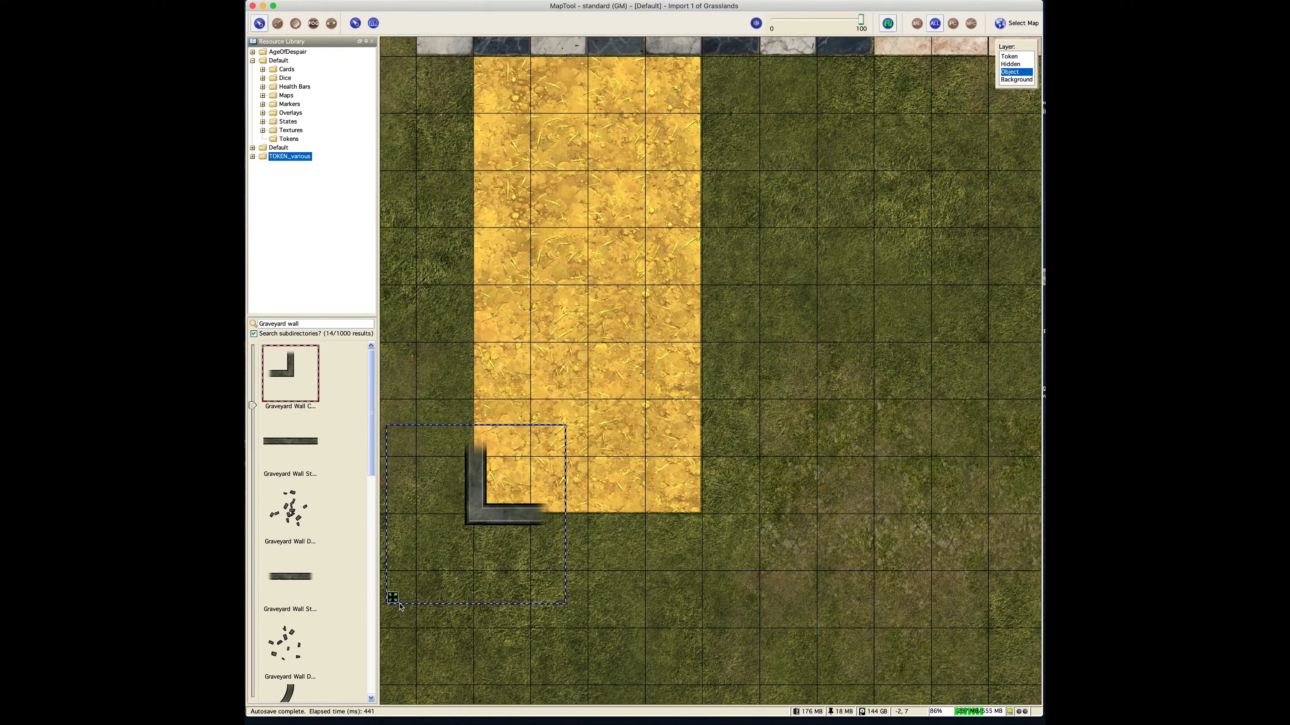
{"action": "left_click_drag", "start_coordinate": [392, 604], "coordinate": [504, 531]}
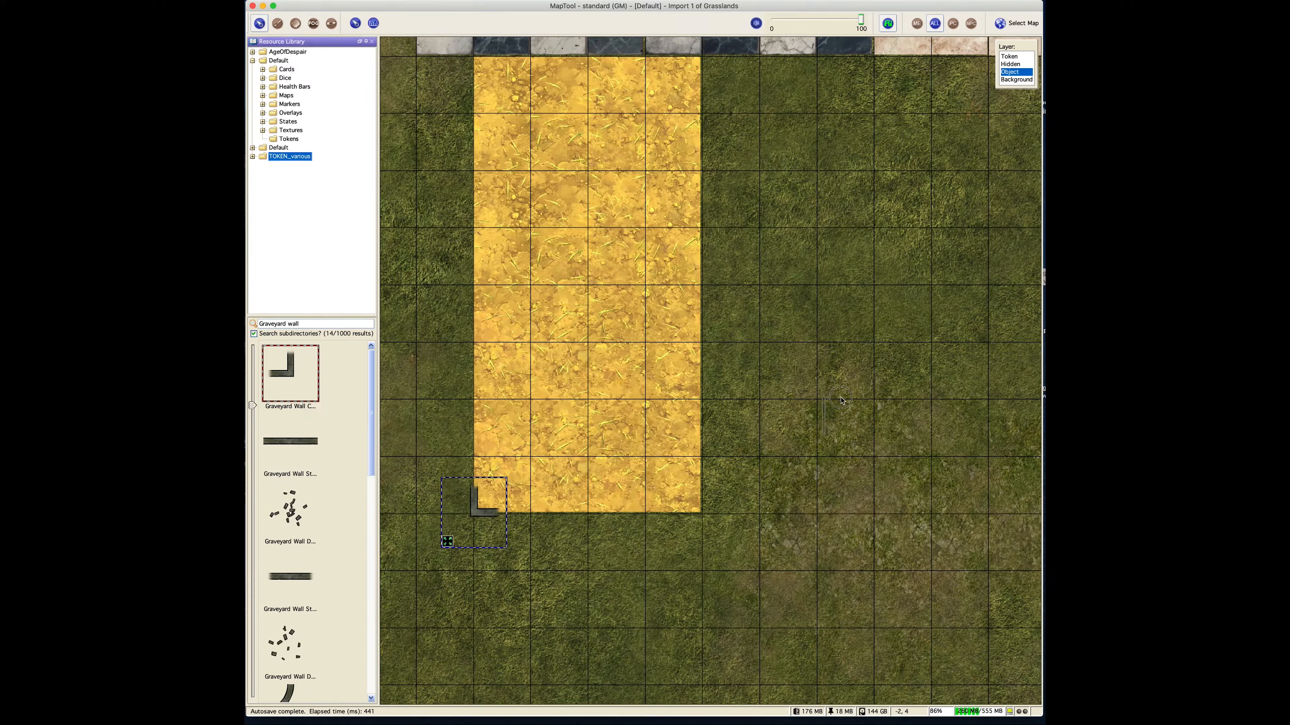
Step: Add a second Graveyard Wall Corner 2x2, size it Medium and move it onto the farmland's lower-right corner
{"action": "left_click_drag", "start_coordinate": [769, 381], "coordinate": [769, 381]}
{"action": "right_click", "coordinate": [808, 386]}
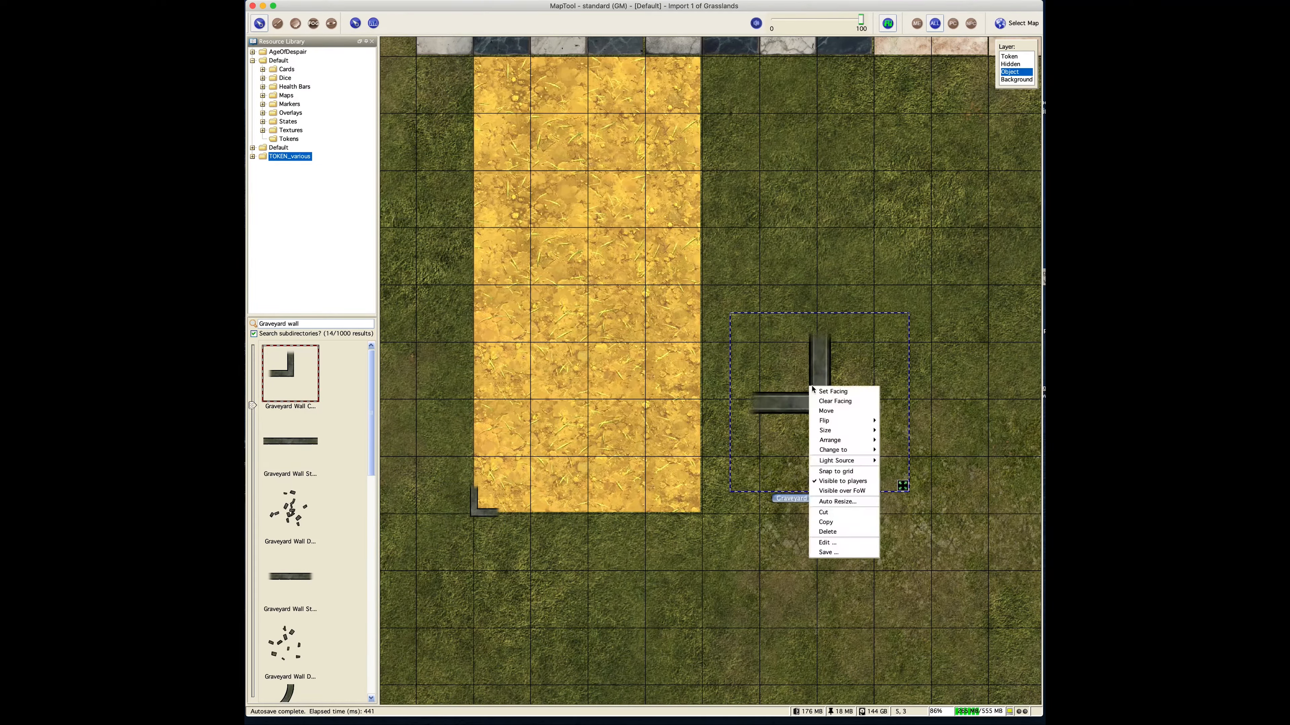
{"action": "mouse_move", "coordinate": [831, 430]}
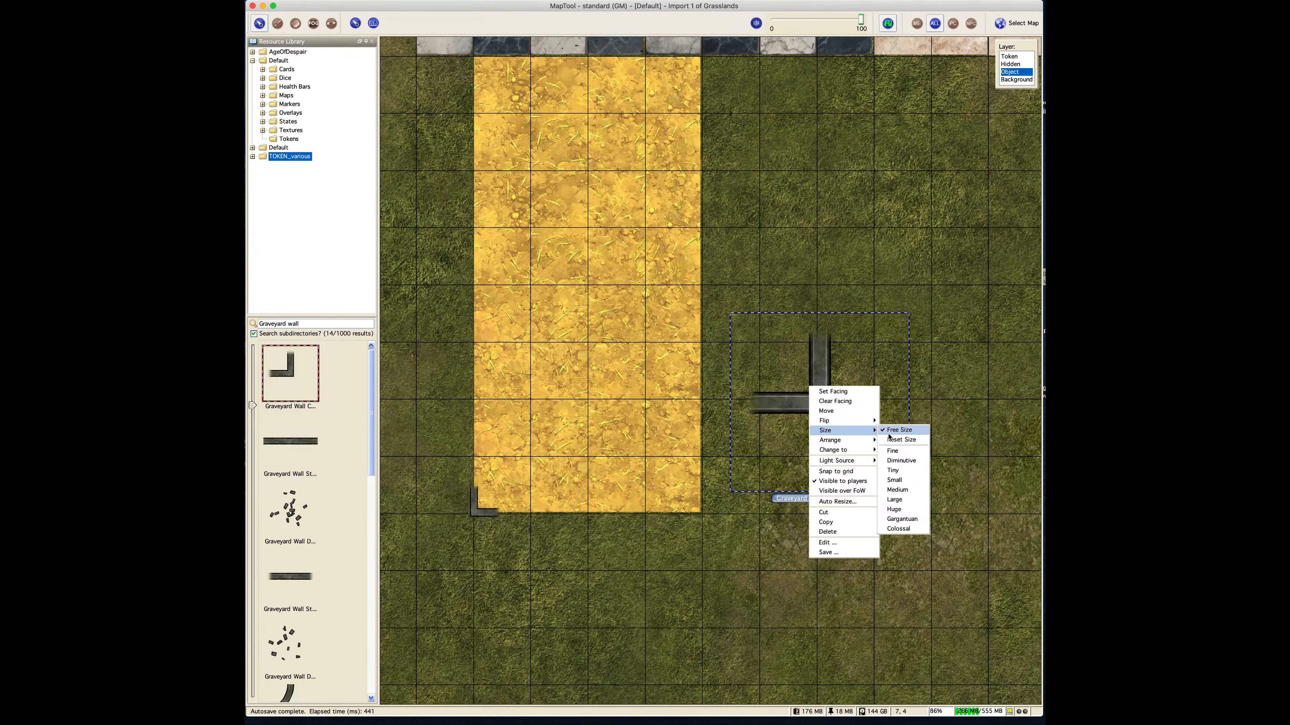
{"action": "left_click", "coordinate": [897, 490]}
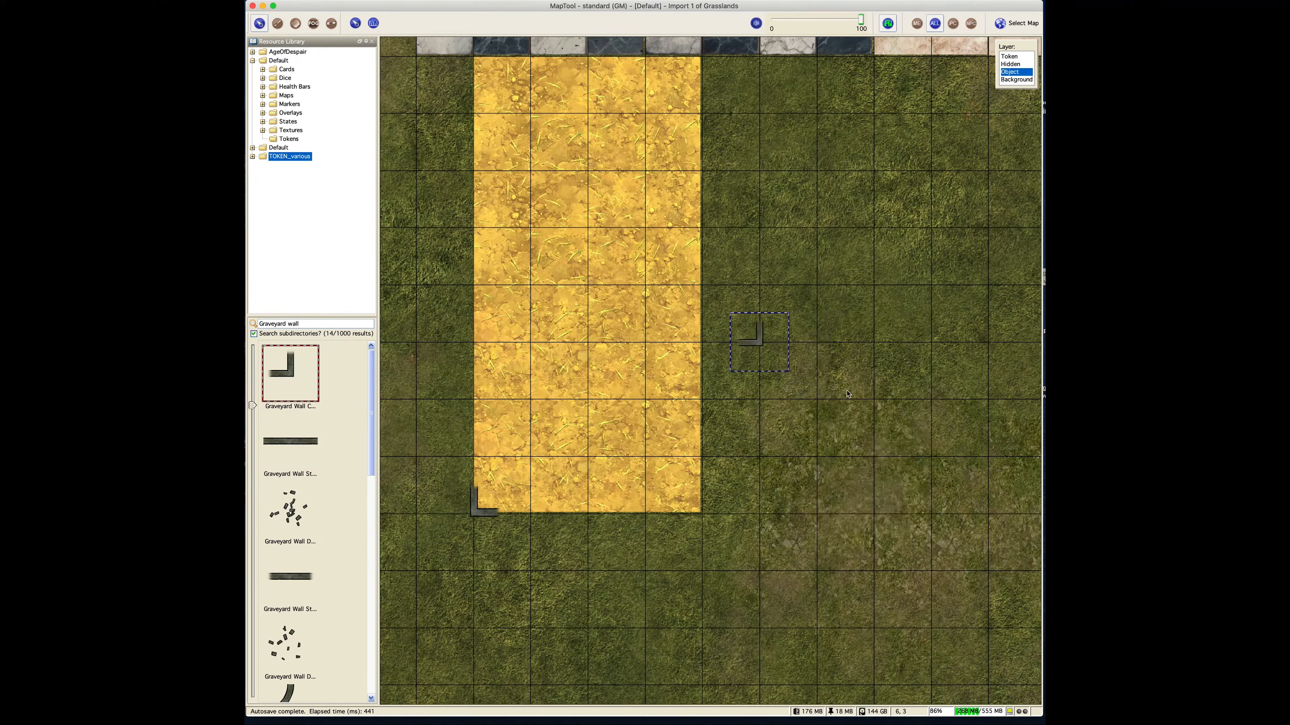
{"action": "left_click_drag", "start_coordinate": [760, 344], "coordinate": [710, 526]}
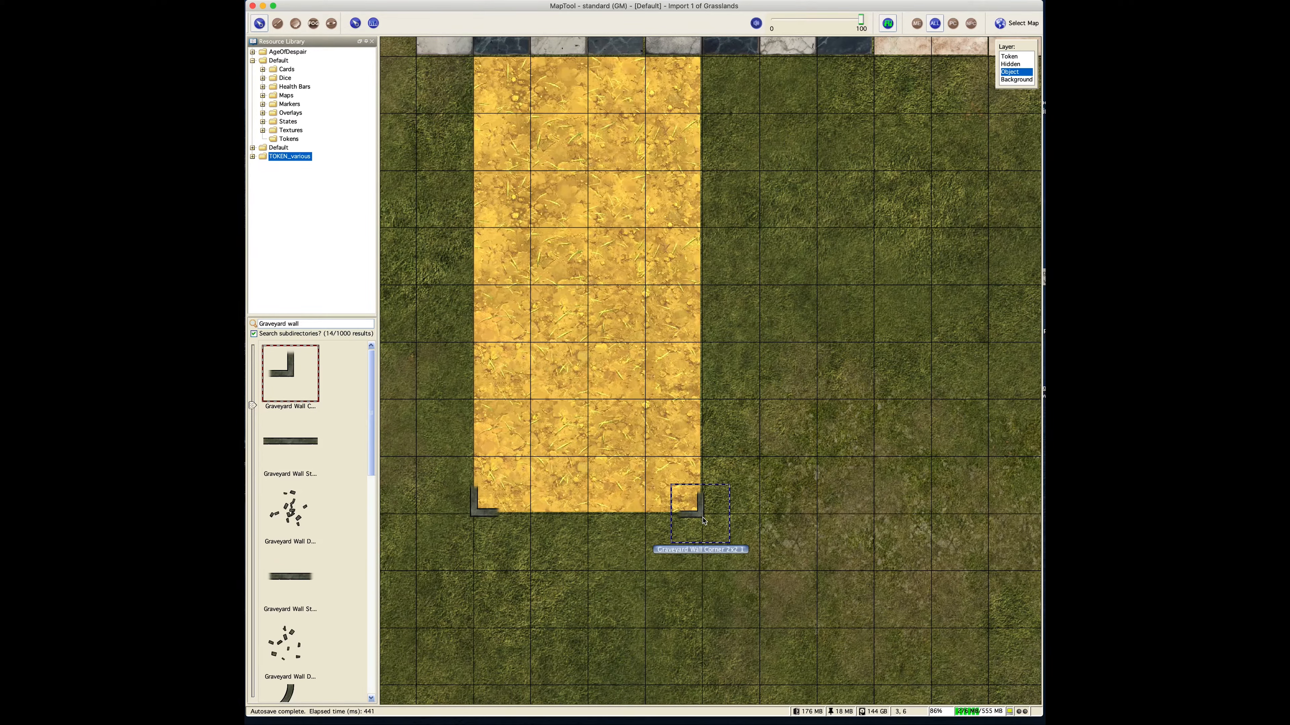
Step: Try the Large size on the lower-right wall corner, aligned with the farmland, and return it to Medium
{"action": "right_click", "coordinate": [702, 519]}
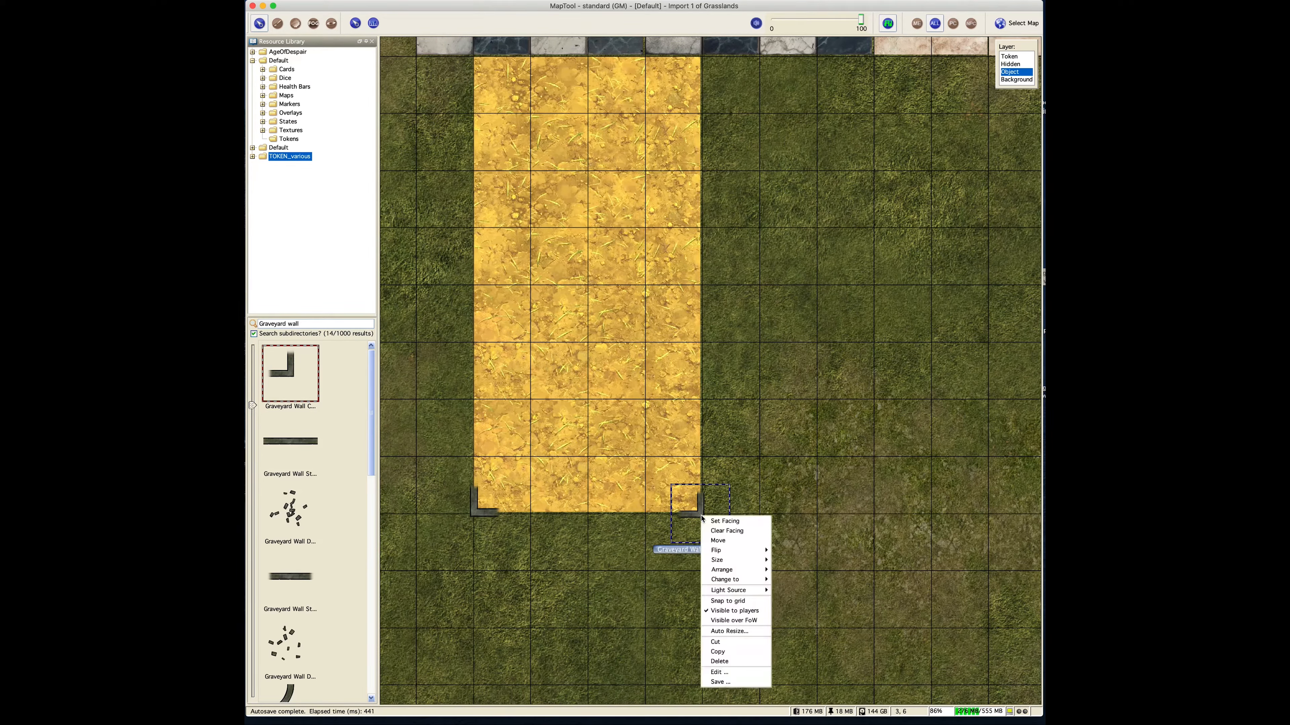
{"action": "mouse_move", "coordinate": [716, 559]}
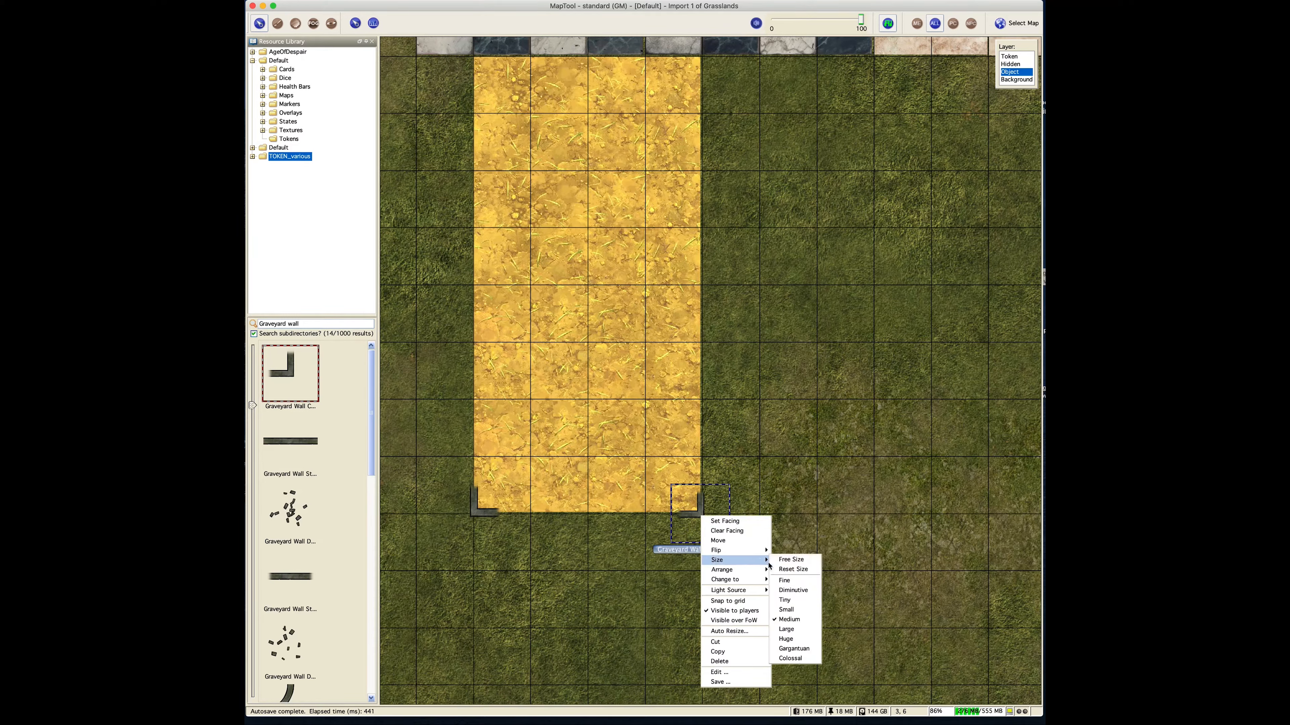
{"action": "left_click", "coordinate": [786, 629]}
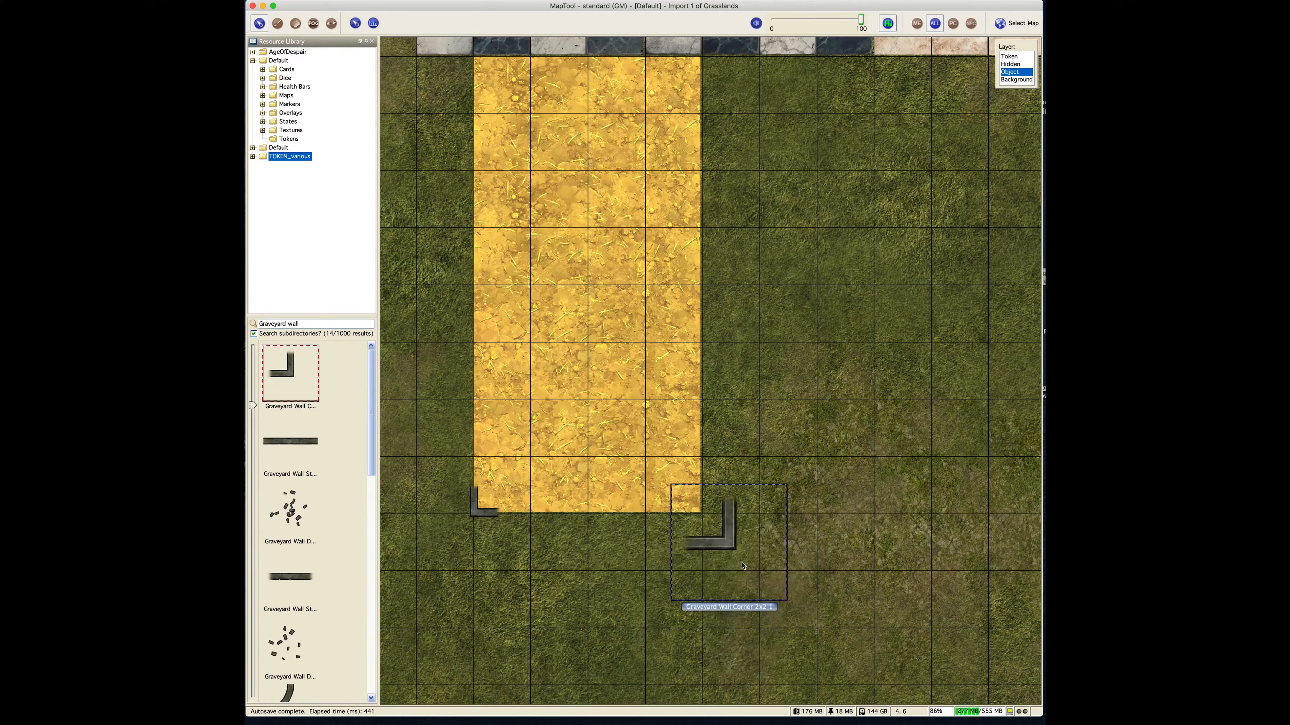
{"action": "left_click_drag", "start_coordinate": [732, 549], "coordinate": [707, 513]}
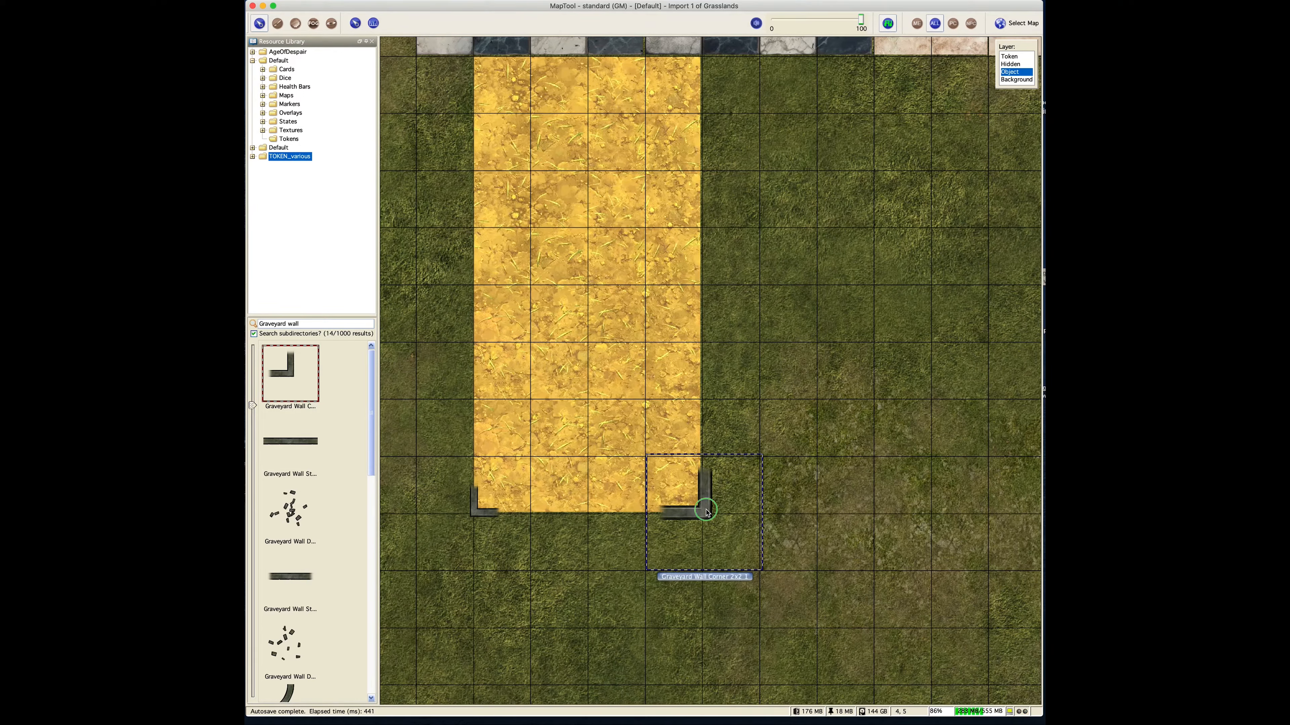
{"action": "right_click", "coordinate": [706, 511]}
{"action": "mouse_move", "coordinate": [731, 554]}
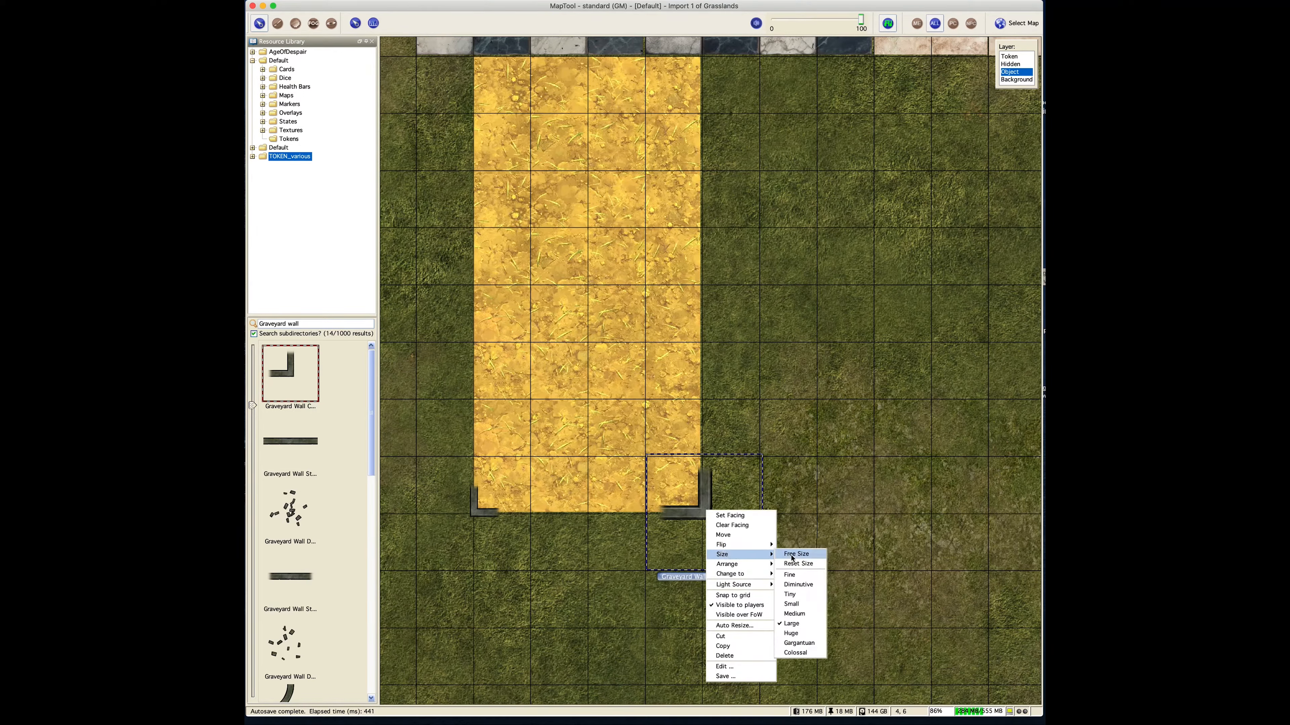
{"action": "left_click", "coordinate": [794, 613]}
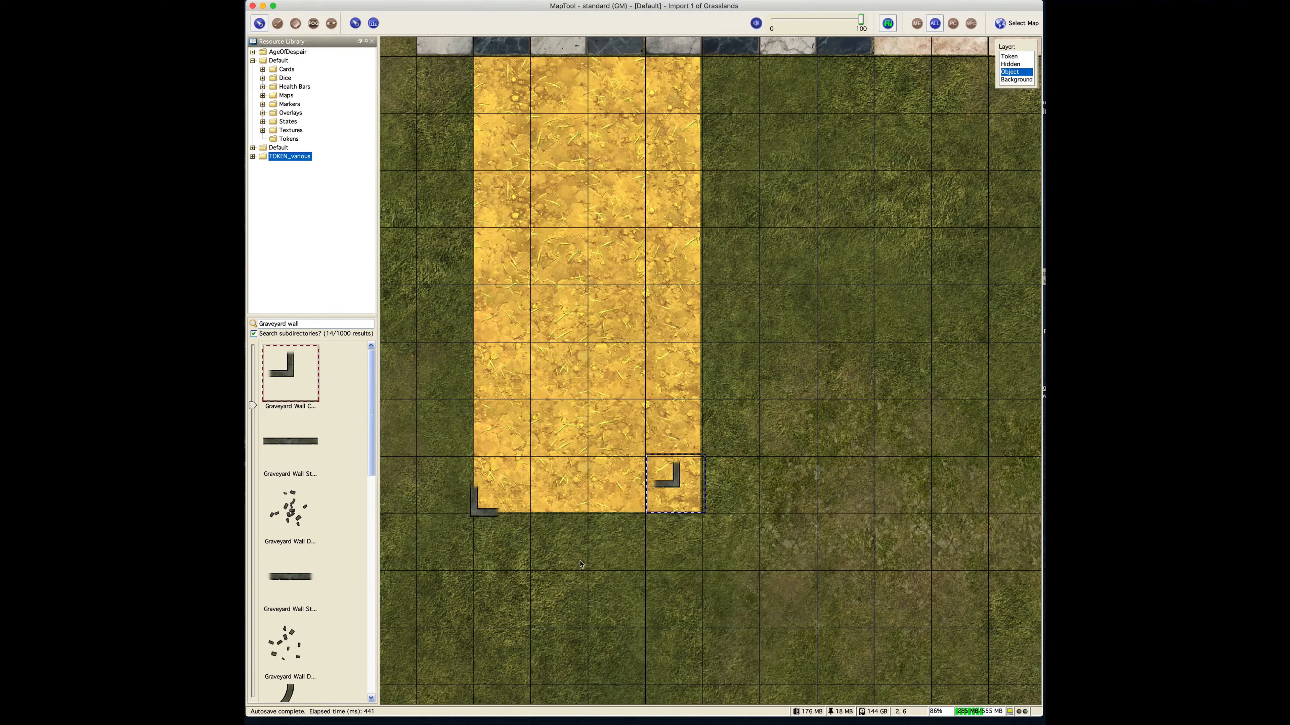
Step: Move the Medium wall corner back onto the farmland's lower-right corner
{"action": "left_click", "coordinate": [484, 520]}
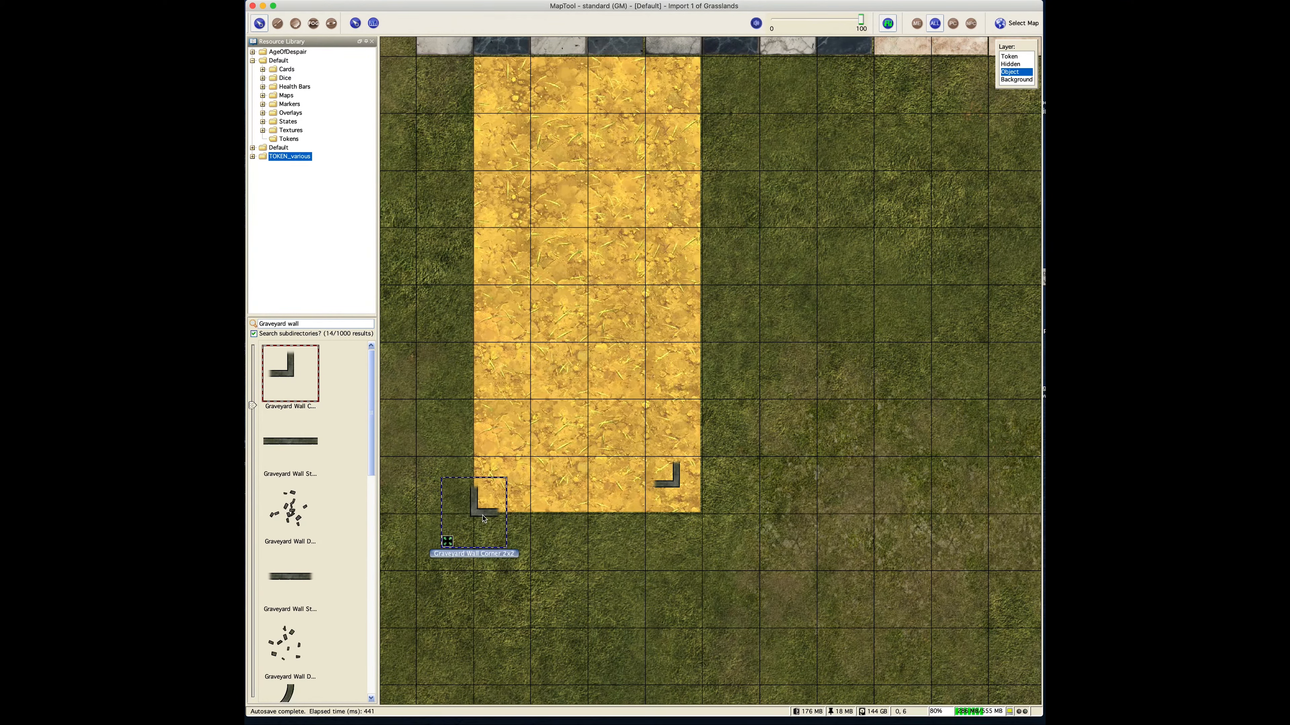
{"action": "scroll", "coordinate": [484, 519], "scroll_direction": "down", "scroll_amount": 1}
{"action": "scroll", "coordinate": [477, 516], "scroll_direction": "down", "scroll_amount": 1}
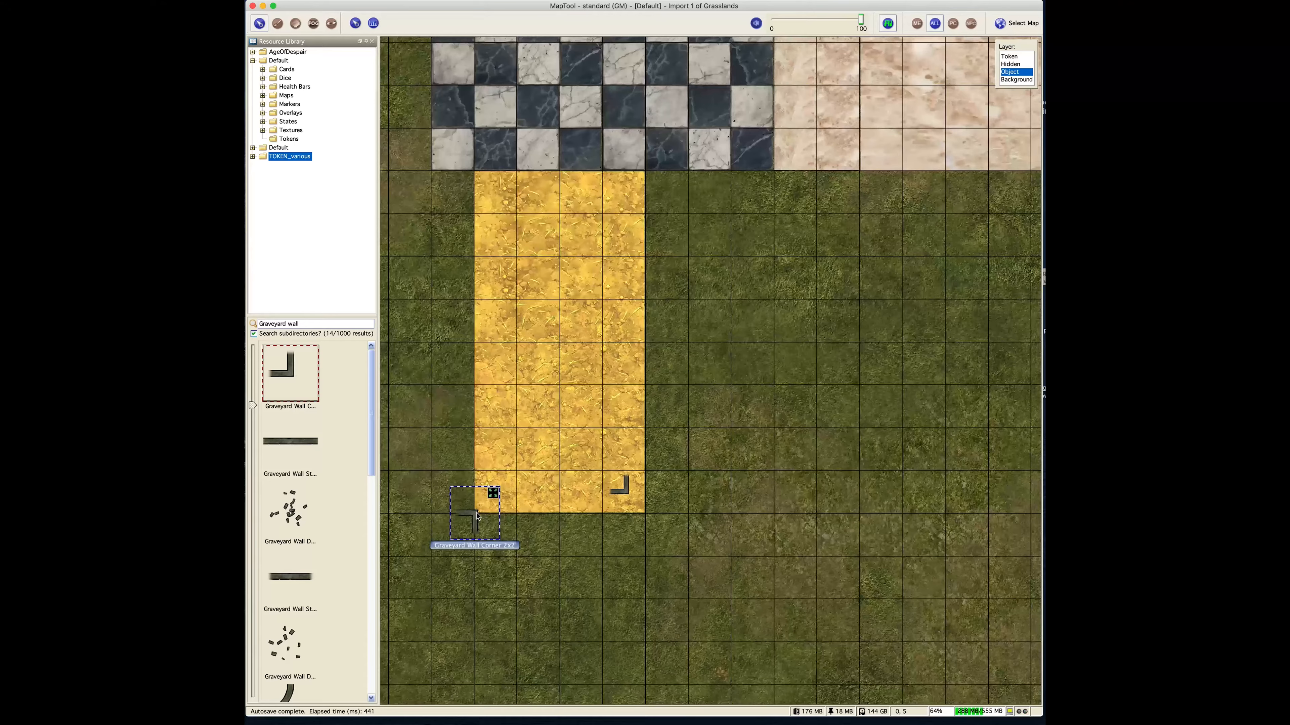
{"action": "left_click_drag", "start_coordinate": [622, 486], "coordinate": [644, 514]}
{"action": "scroll", "coordinate": [645, 516], "scroll_direction": "up", "scroll_amount": 5}
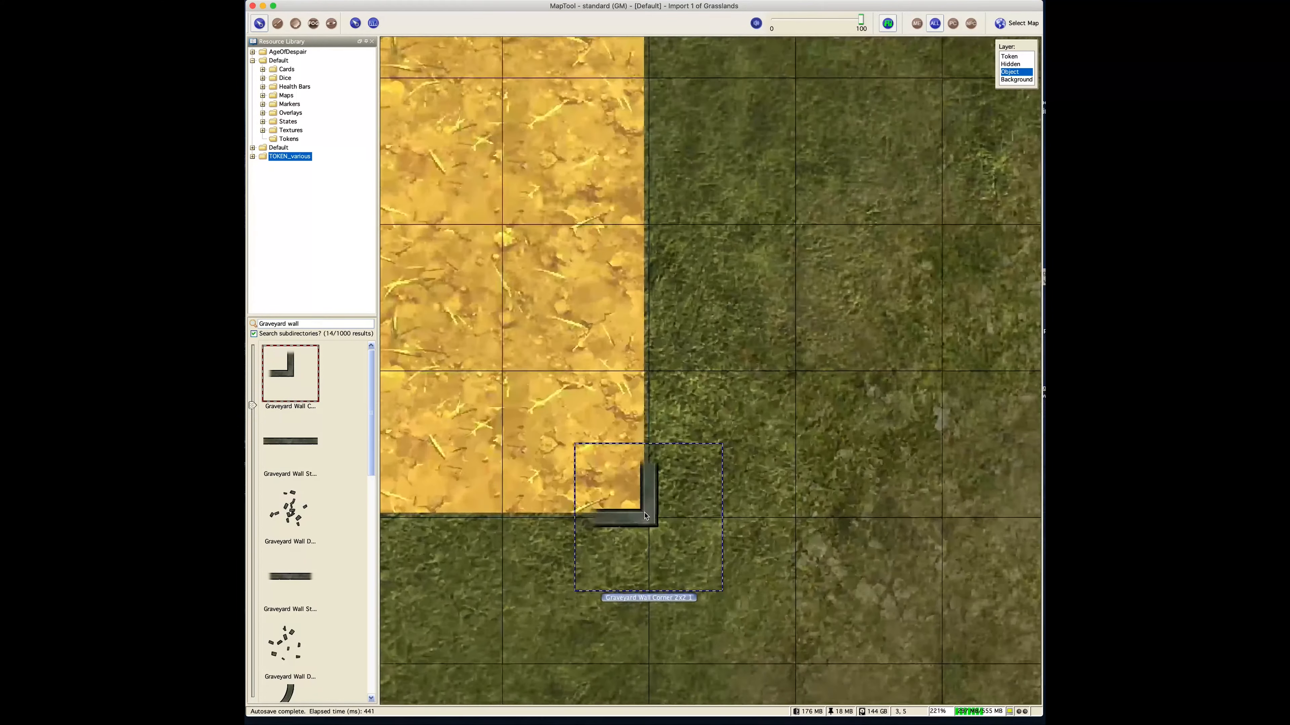
{"action": "scroll", "coordinate": [644, 515], "scroll_direction": "down", "scroll_amount": 5}
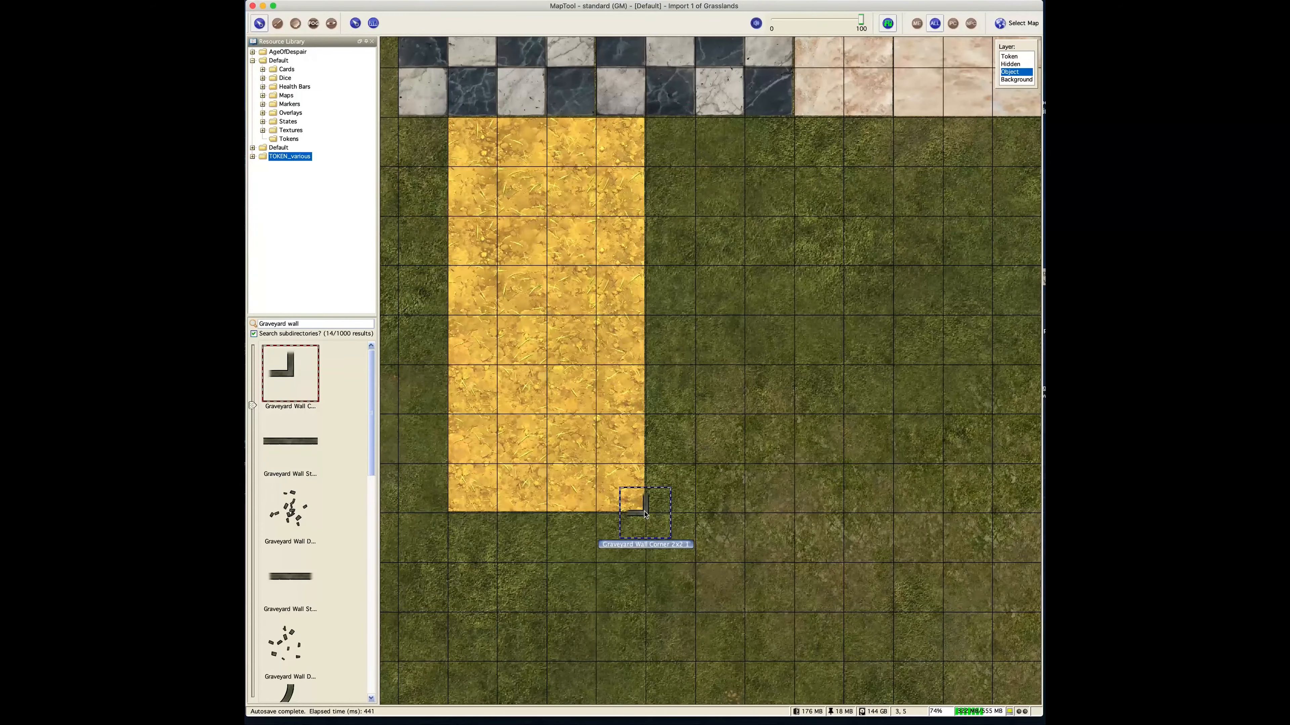
Step: Replace the free-sized lower-left wall corner with a Medium one, rotated to wrap the farmland's corner
{"action": "left_click", "coordinate": [645, 563]}
{"action": "left_click_drag", "start_coordinate": [472, 506], "coordinate": [446, 514]}
{"action": "key", "text": "ctrl+shift+Right"}
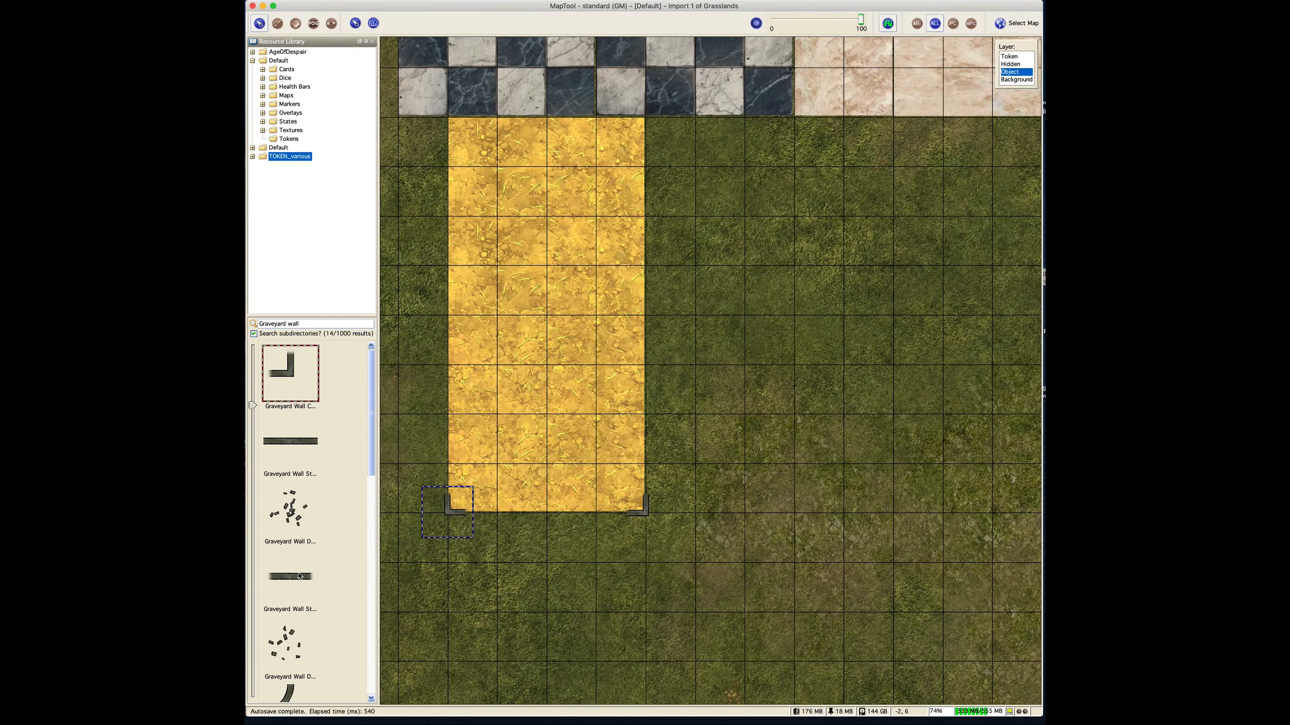
Step: Add a Graveyard Wall Straight 2x2 along the farmland's lower edge and size it Medium
{"action": "left_click_drag", "start_coordinate": [304, 579], "coordinate": [532, 552]}
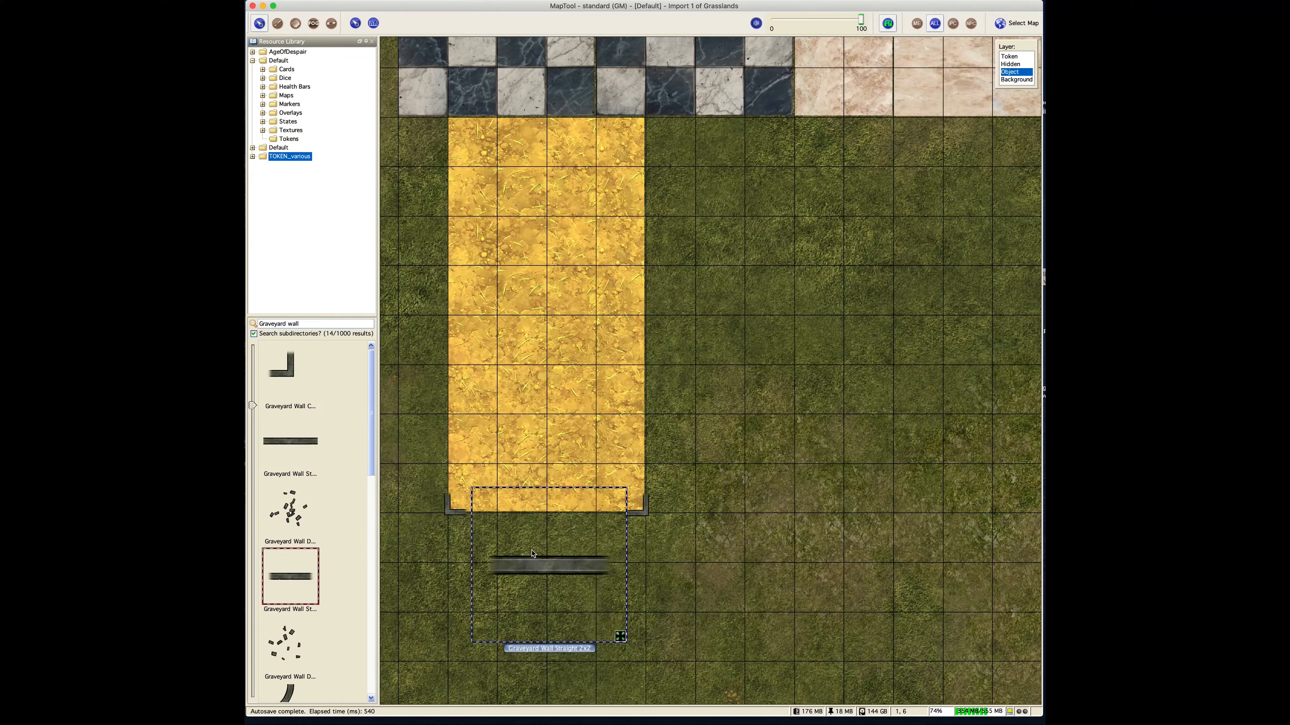
{"action": "scroll", "coordinate": [532, 553], "scroll_direction": "up", "scroll_amount": 10}
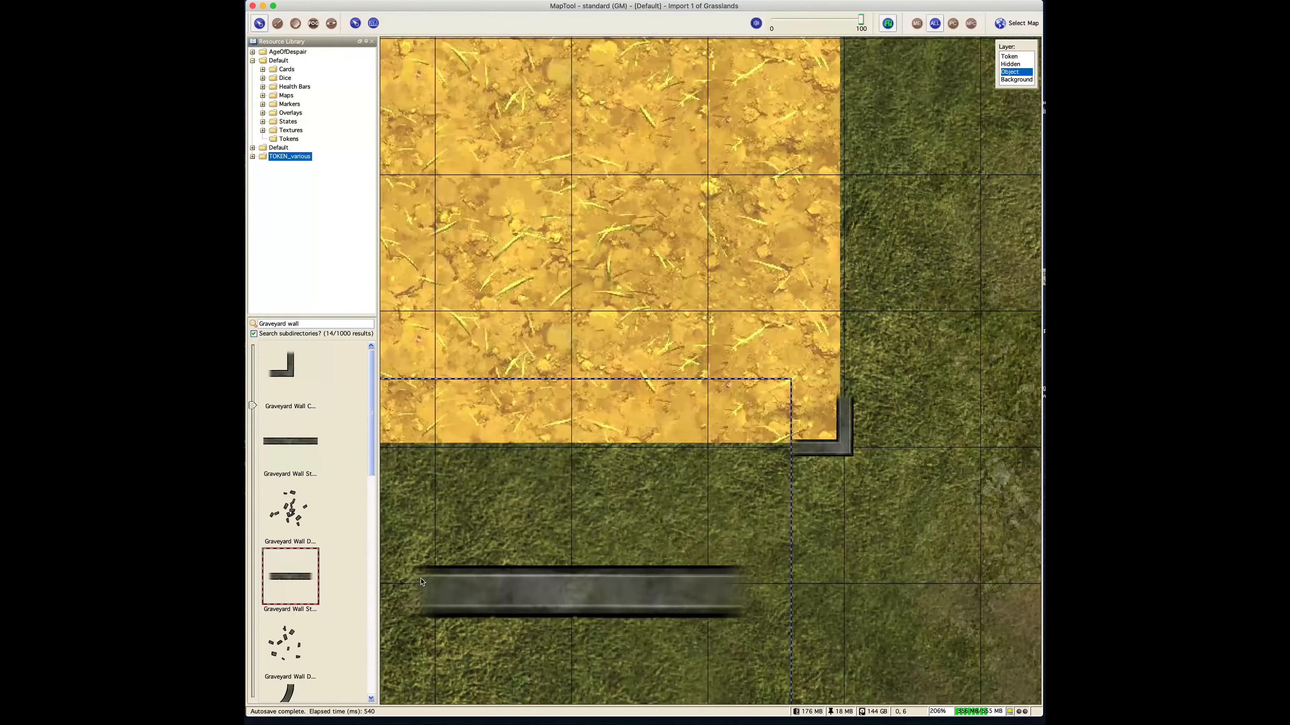
{"action": "right_click", "coordinate": [550, 593]}
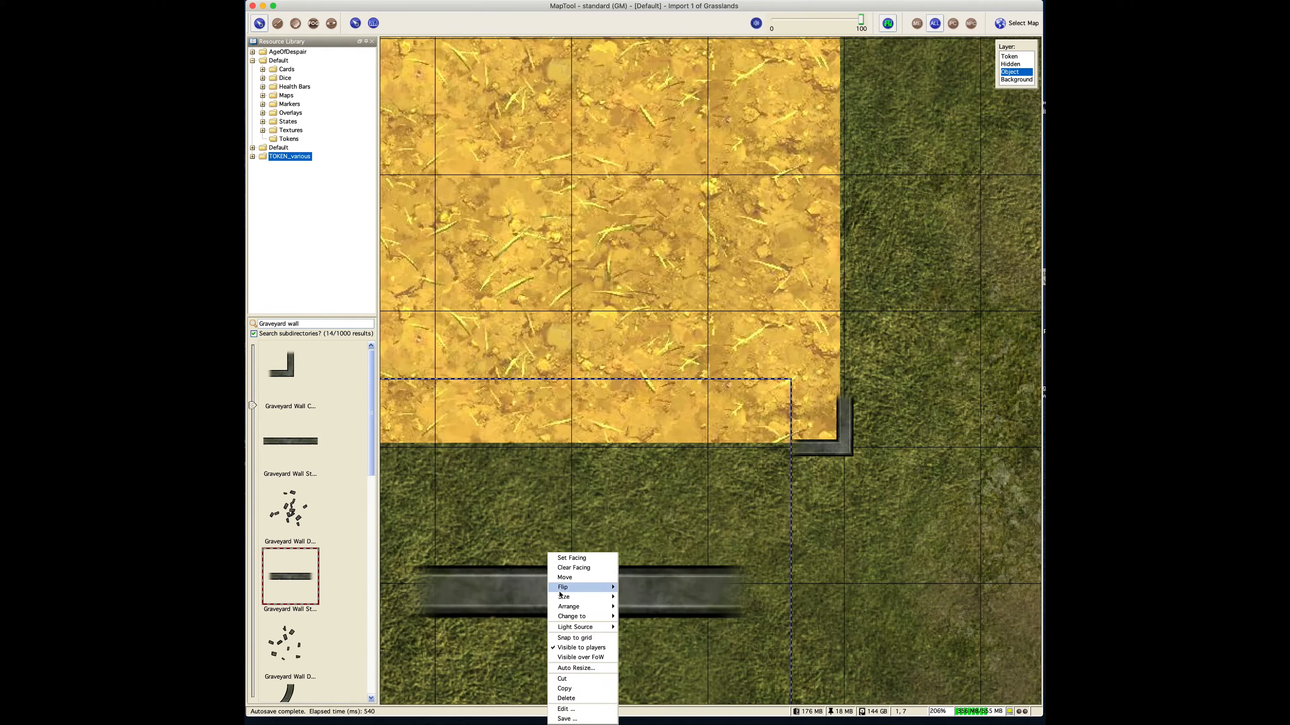
{"action": "mouse_move", "coordinate": [578, 599]}
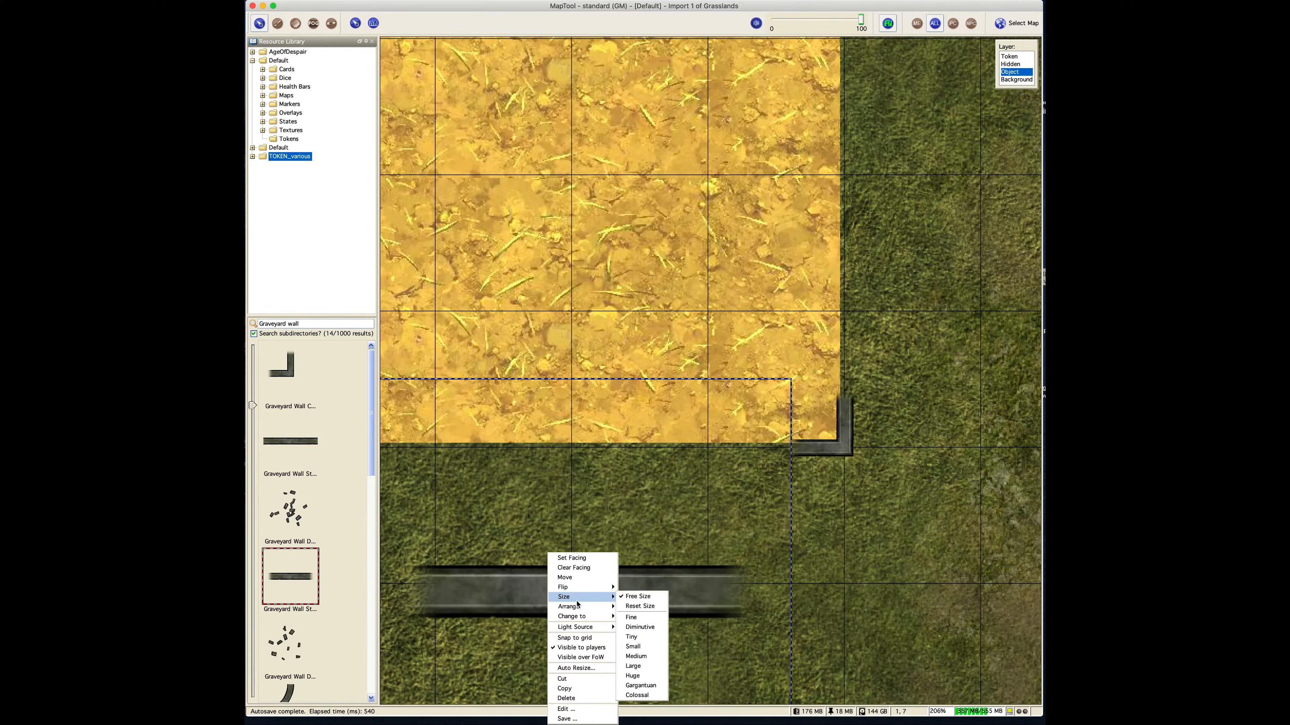
{"action": "left_click", "coordinate": [642, 650]}
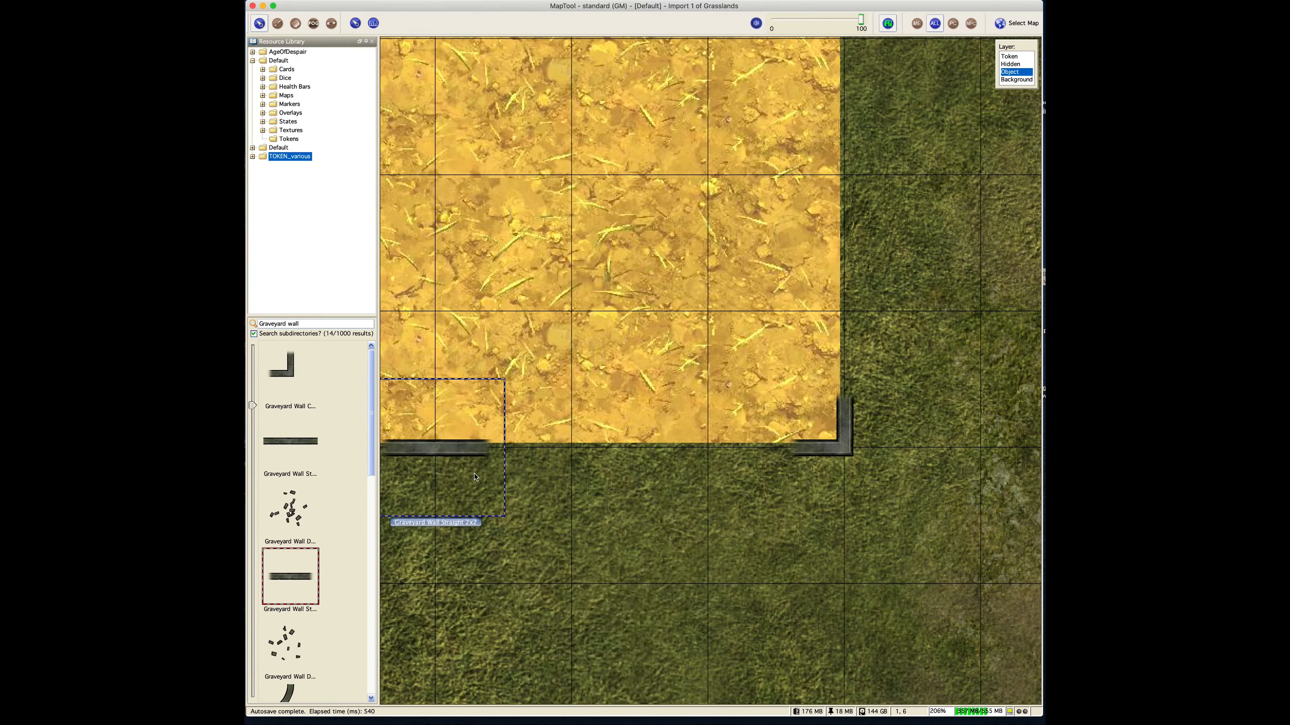
Step: Join the short straight wall to the lower-left wall corner along the farmland's lower edge
{"action": "scroll", "coordinate": [563, 492], "scroll_direction": "left", "scroll_amount": 6}
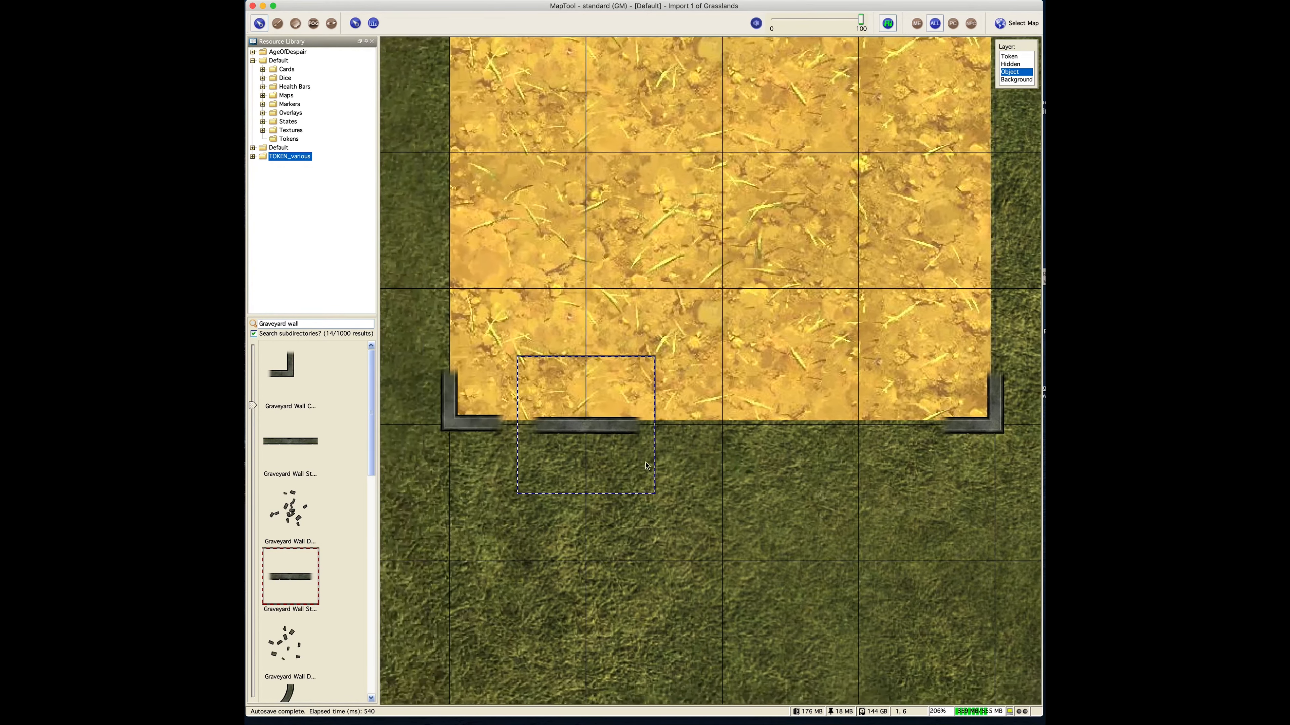
{"action": "left_click_drag", "start_coordinate": [582, 428], "coordinate": [539, 426]}
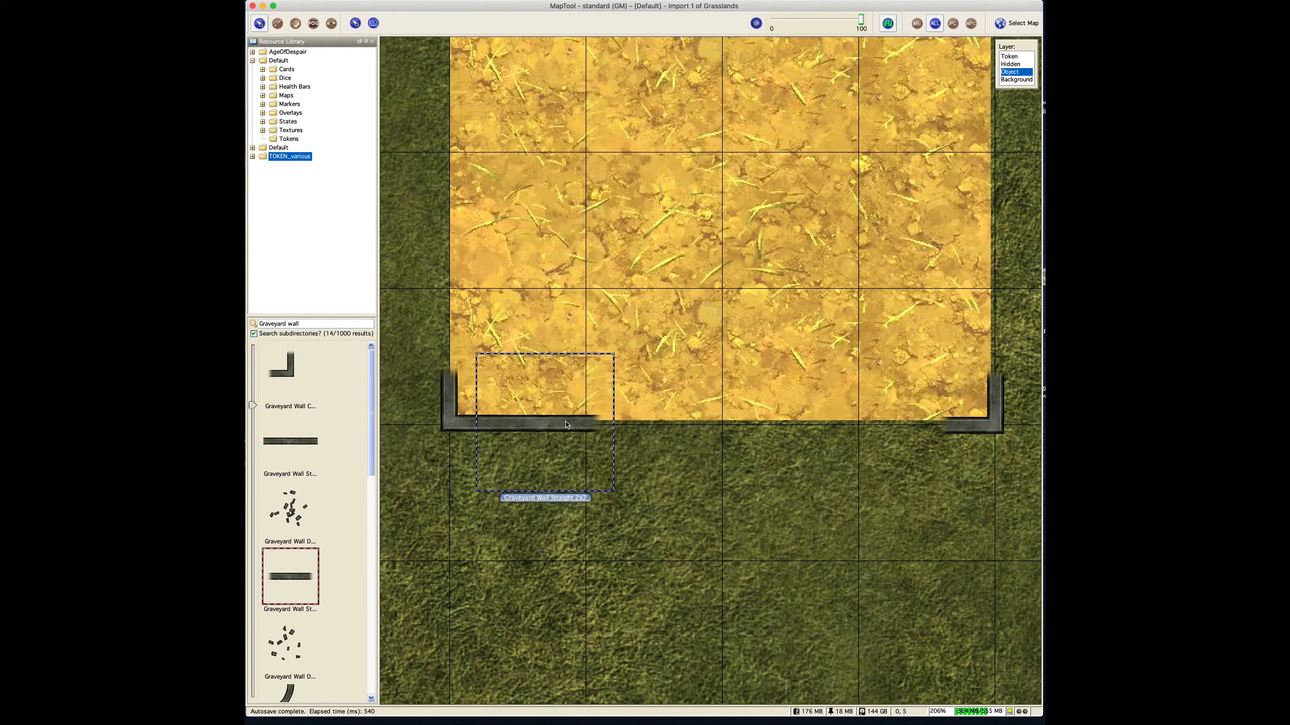
{"action": "left_click_drag", "start_coordinate": [567, 424], "coordinate": [562, 425]}
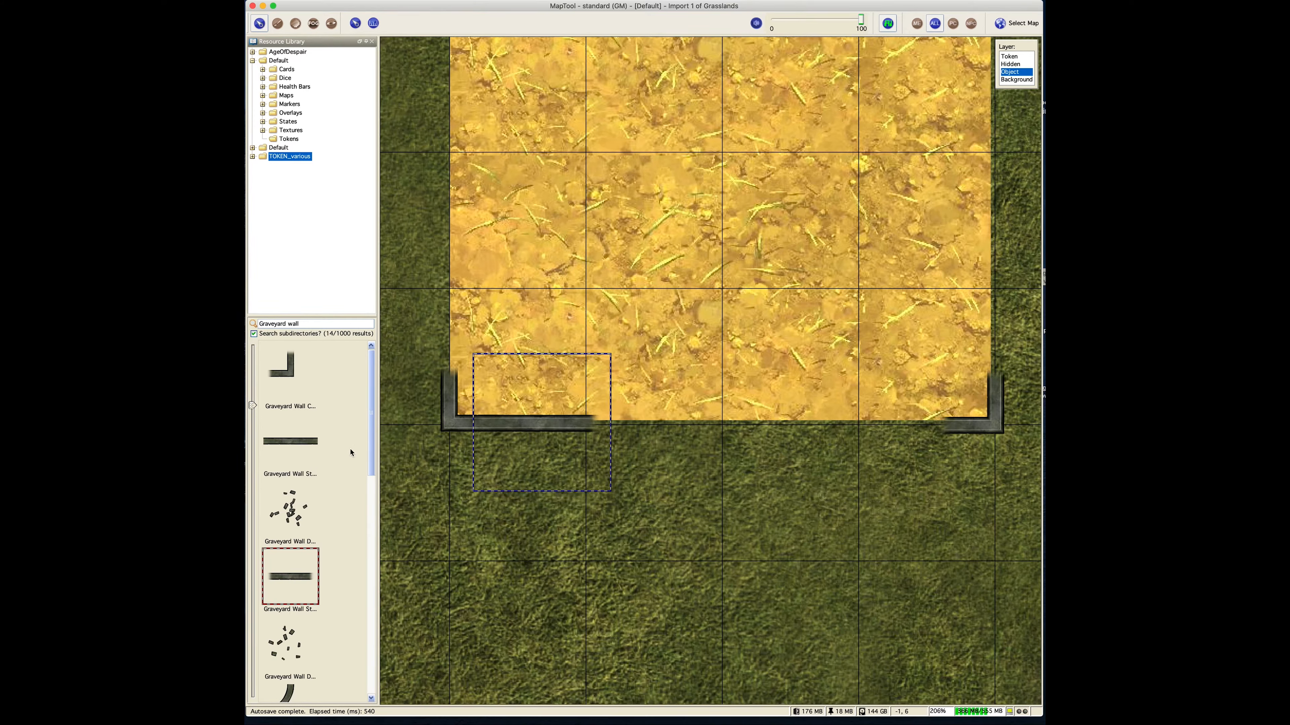
Step: Add a Graveyard Wall Straight 4x2 from the library, size it Medium and position it below the farmland
{"action": "left_click", "coordinate": [371, 435]}
{"action": "left_click_drag", "start_coordinate": [371, 435], "coordinate": [366, 576]}
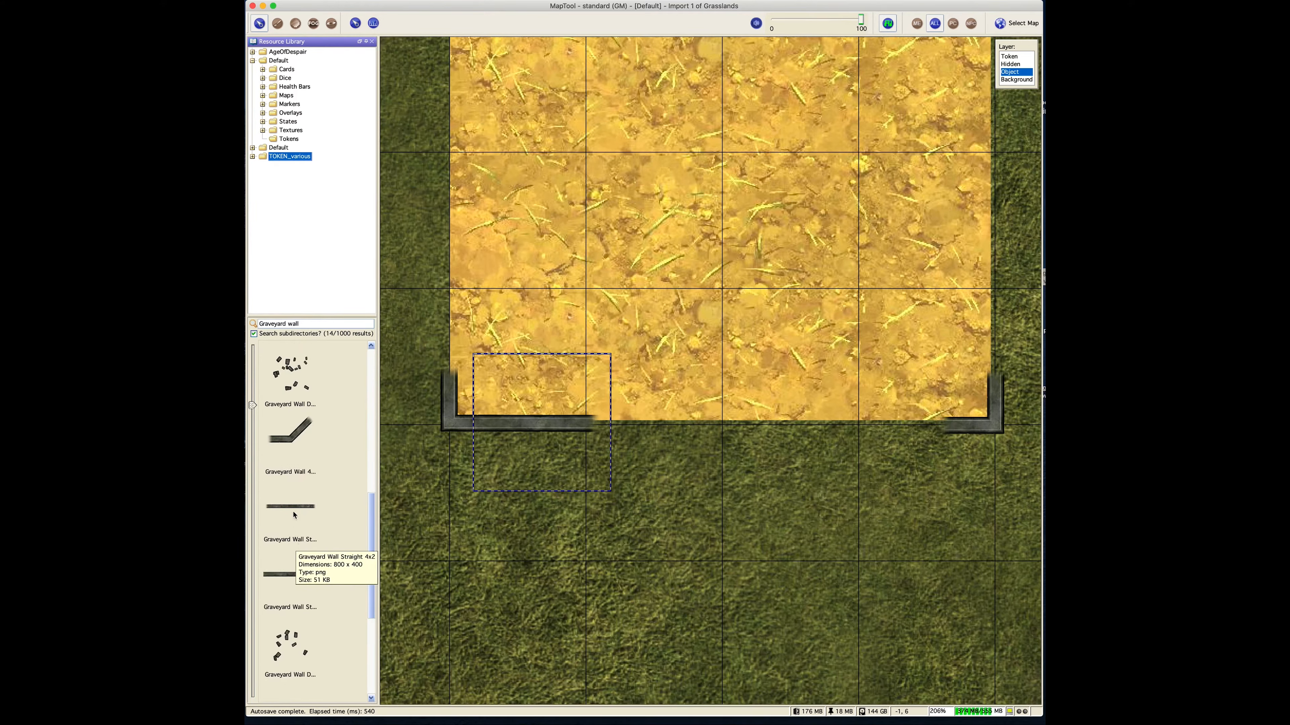
{"action": "left_click_drag", "start_coordinate": [293, 506], "coordinate": [561, 547]}
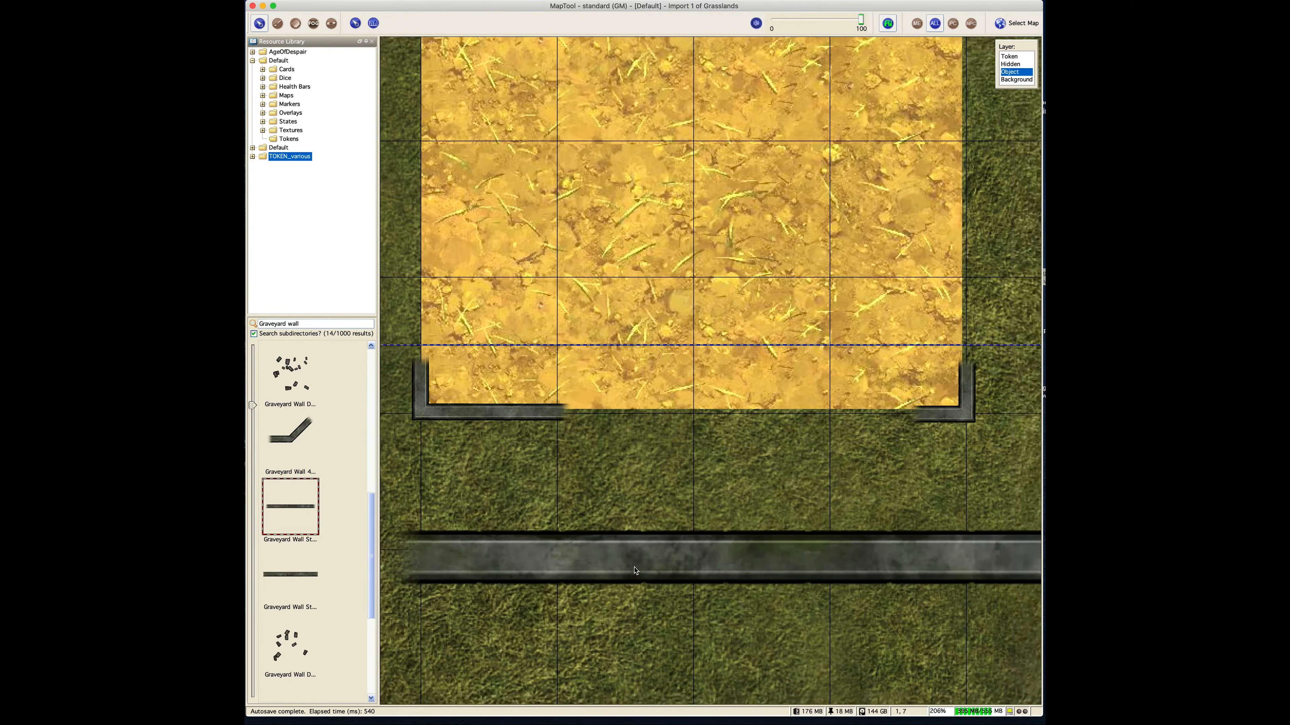
{"action": "right_click", "coordinate": [636, 569]}
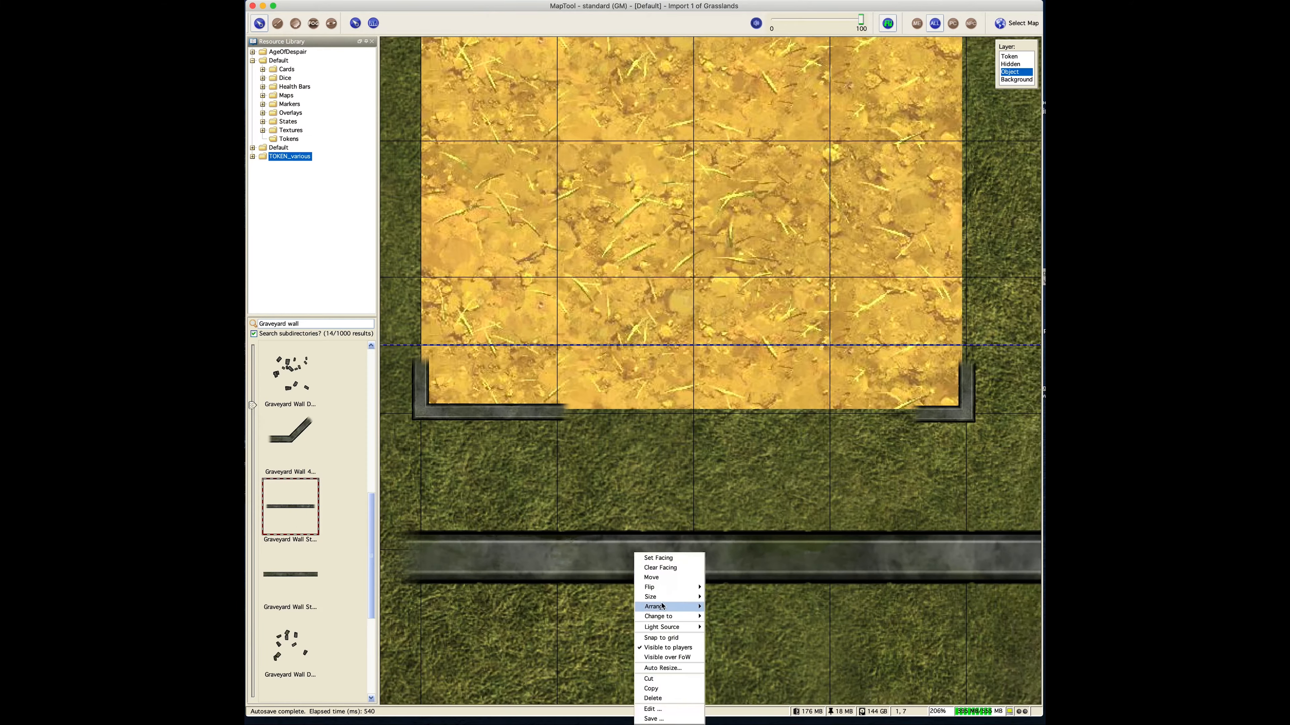
{"action": "mouse_move", "coordinate": [665, 608]}
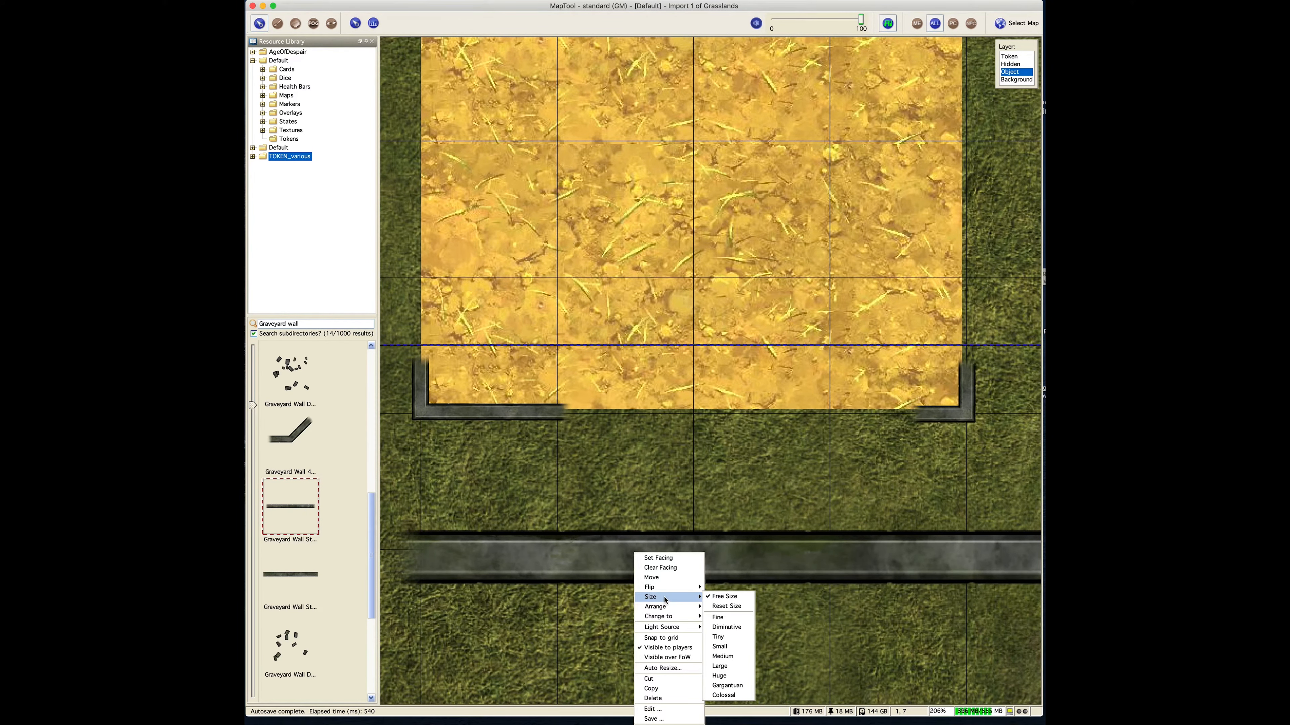
{"action": "left_click", "coordinate": [741, 650]}
{"action": "left_click_drag", "start_coordinate": [443, 423], "coordinate": [569, 486]}
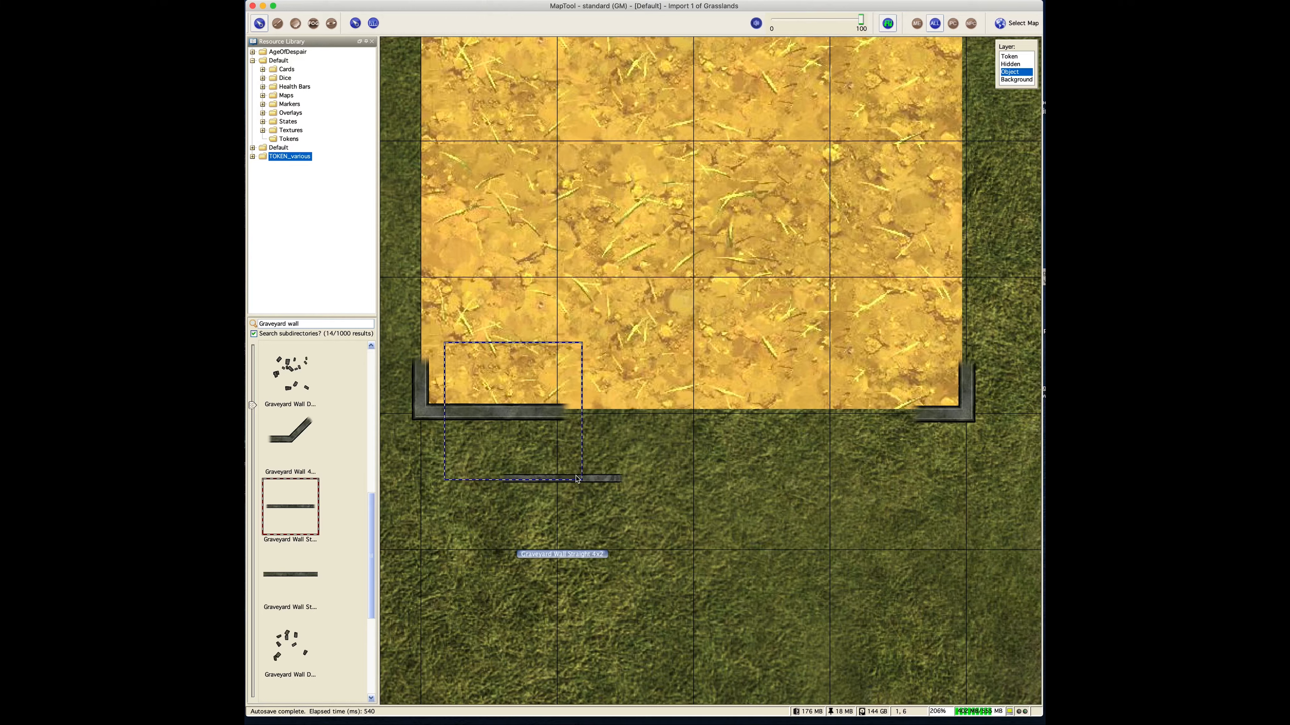
Step: Resize the Graveyard Wall Straight 4x2 to Large and move it clear below the short wall
{"action": "right_click", "coordinate": [600, 479]}
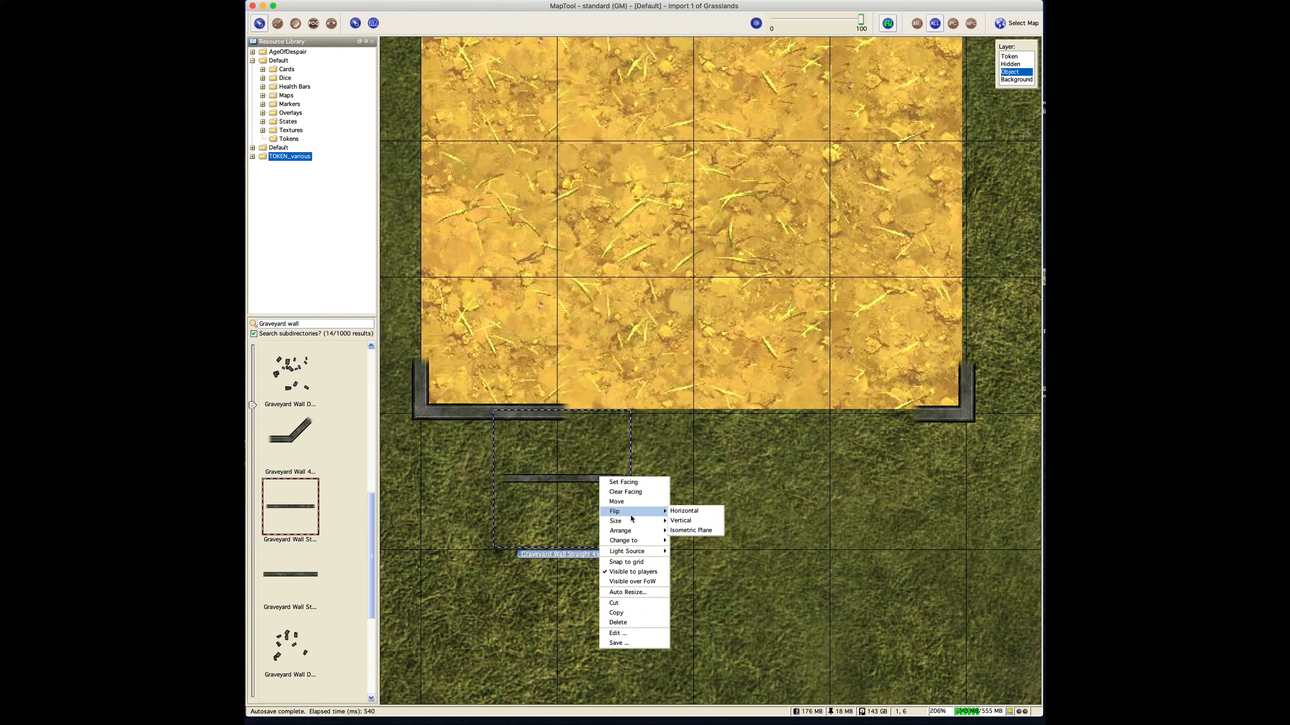
{"action": "mouse_move", "coordinate": [640, 521]}
{"action": "left_click", "coordinate": [706, 590]}
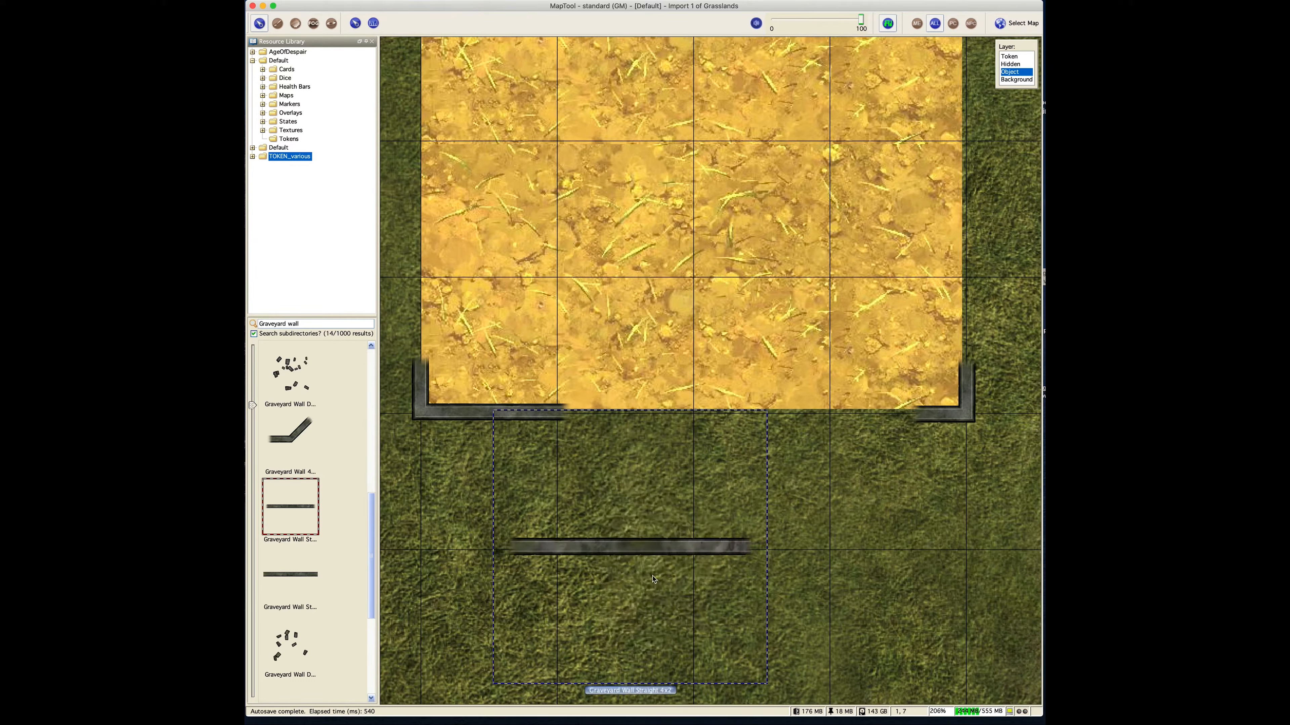
{"action": "left_click_drag", "start_coordinate": [598, 551], "coordinate": [594, 603]}
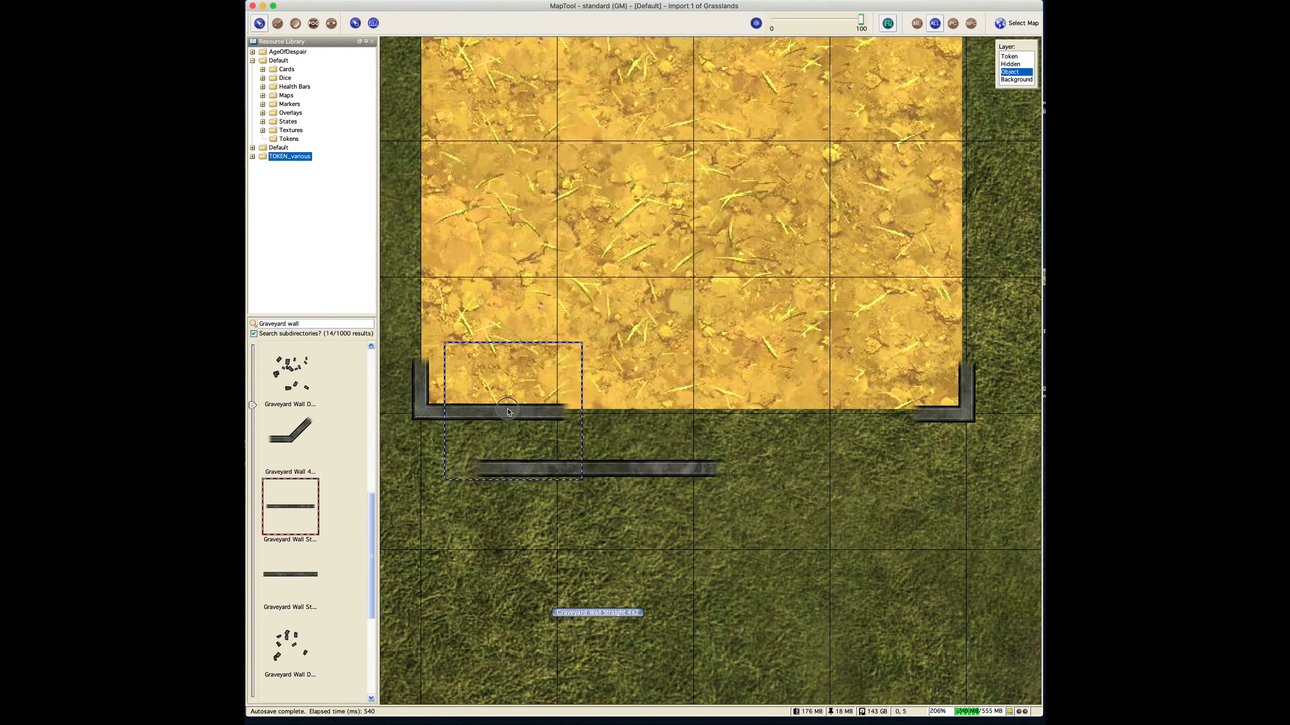
Step: Set the short straight wall aside on the grass and join the Large 4x2 wall to the lower-left corner along the farmland's edge
{"action": "left_click", "coordinate": [523, 413]}
{"action": "left_click_drag", "start_coordinate": [523, 412], "coordinate": [919, 588]}
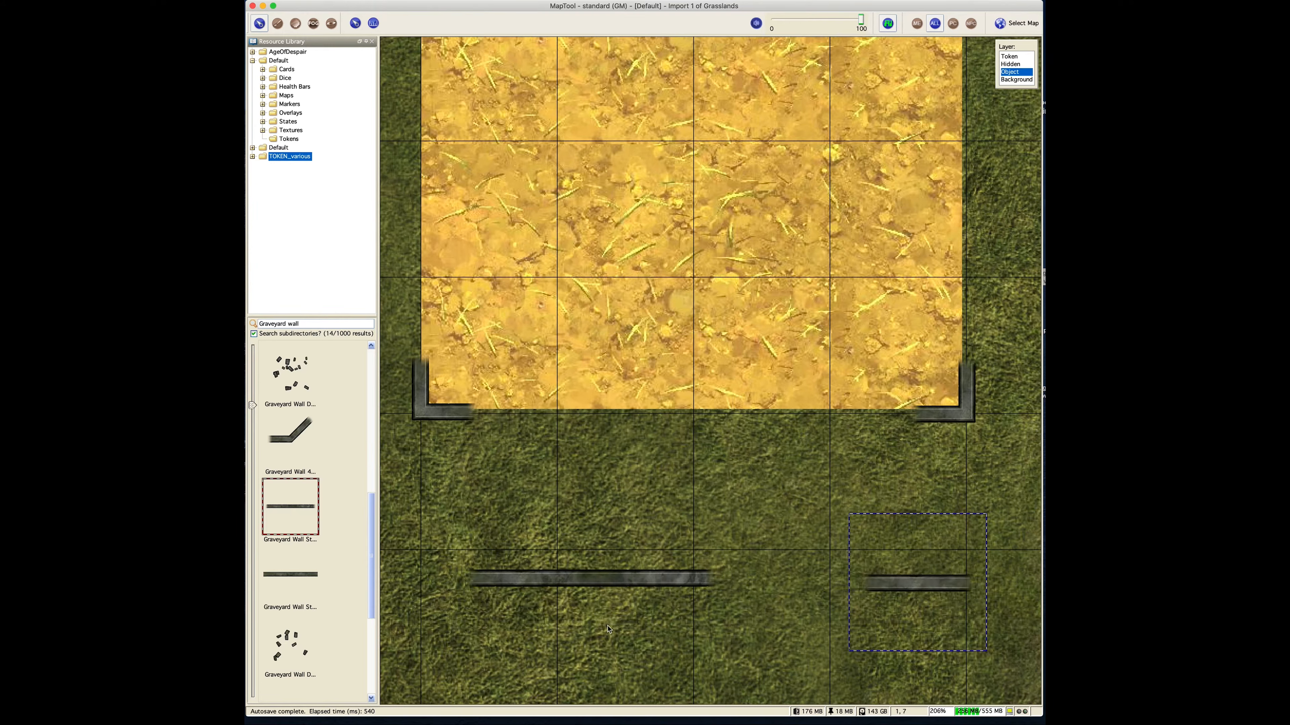
{"action": "left_click_drag", "start_coordinate": [555, 594], "coordinate": [548, 430]}
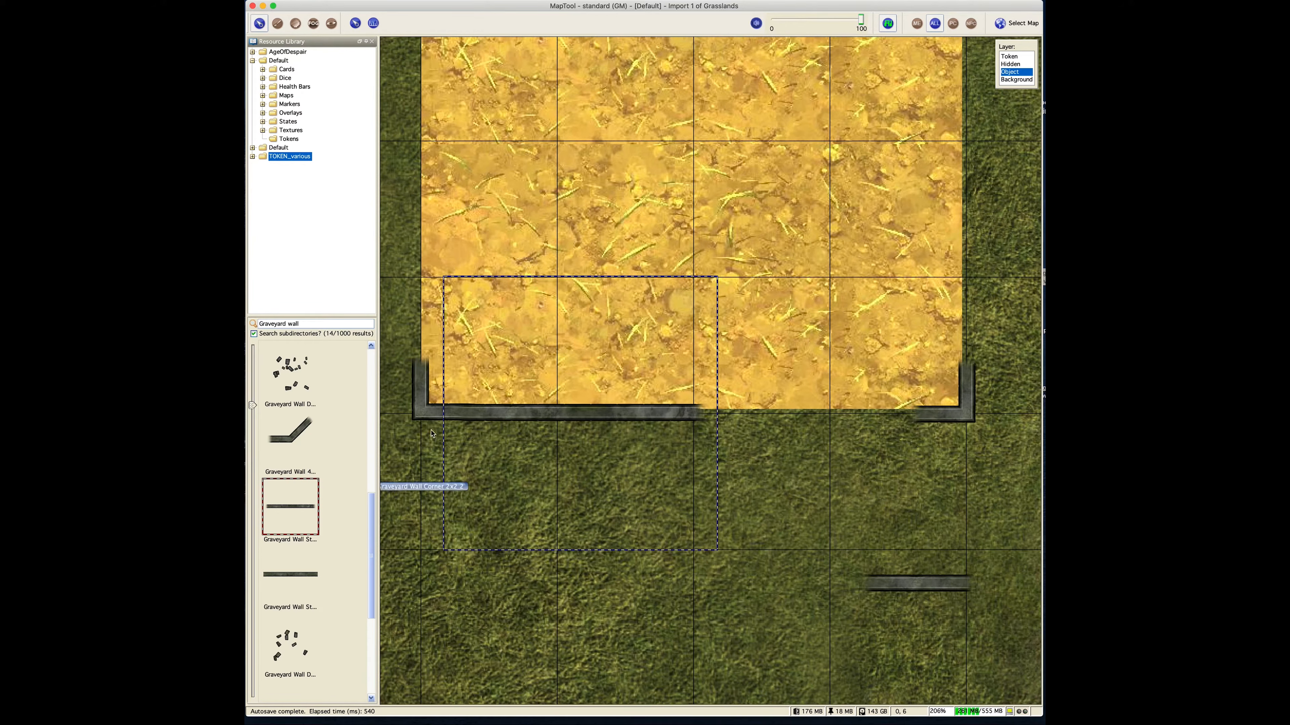
Step: Fine-align the Large 4x2 wall with the lower-left wall corner along the farmland's lower edge
{"action": "scroll", "coordinate": [452, 427], "scroll_direction": "up", "scroll_amount": 4}
{"action": "scroll", "coordinate": [455, 428], "scroll_direction": "up", "scroll_amount": 4}
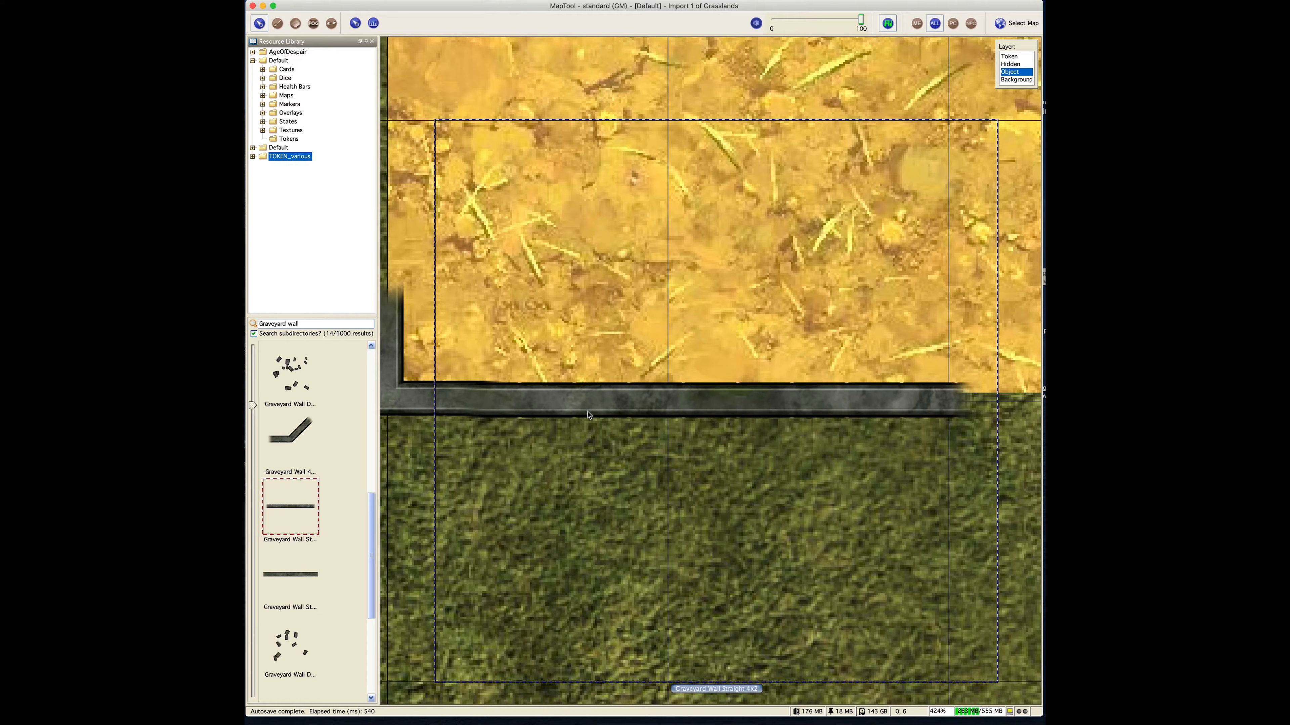
{"action": "left_click_drag", "start_coordinate": [588, 415], "coordinate": [588, 415]}
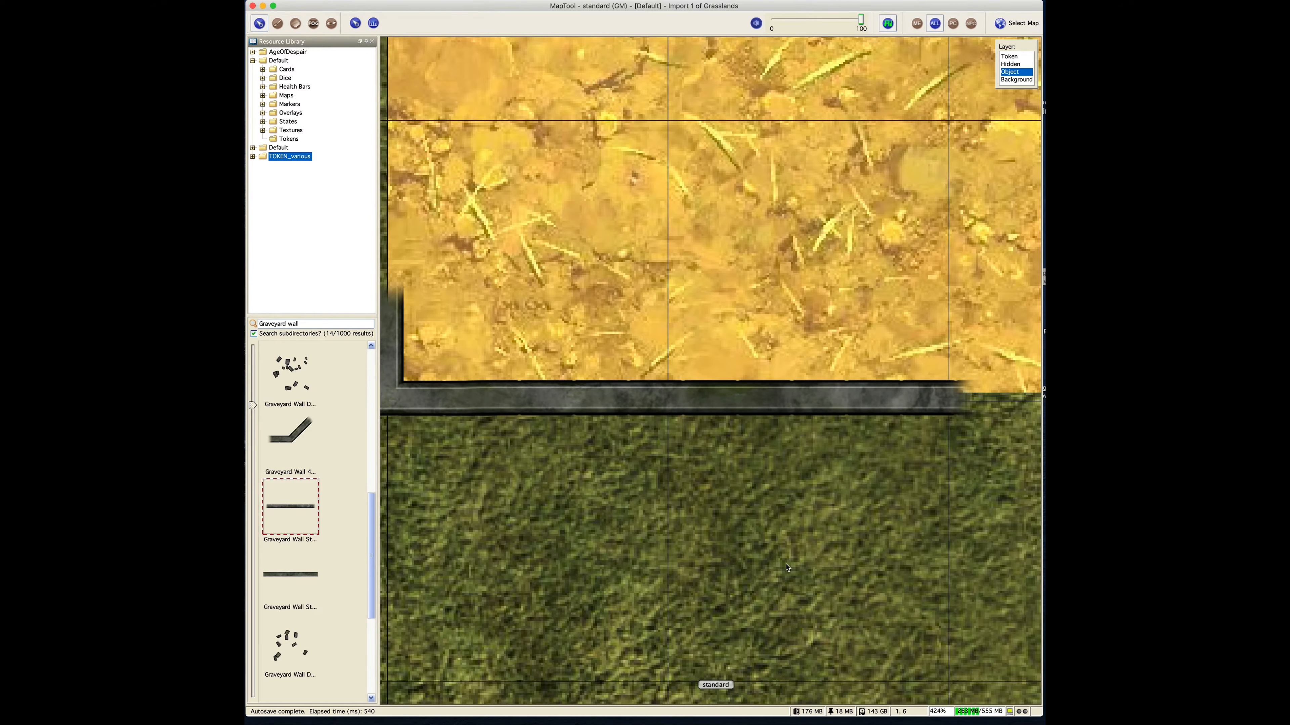
Step: Duplicate the Large 4x2 wall and place the copy along the farmland's lower edge to meet the lower-right corner
{"action": "scroll", "coordinate": [823, 554], "scroll_direction": "down", "scroll_amount": 3}
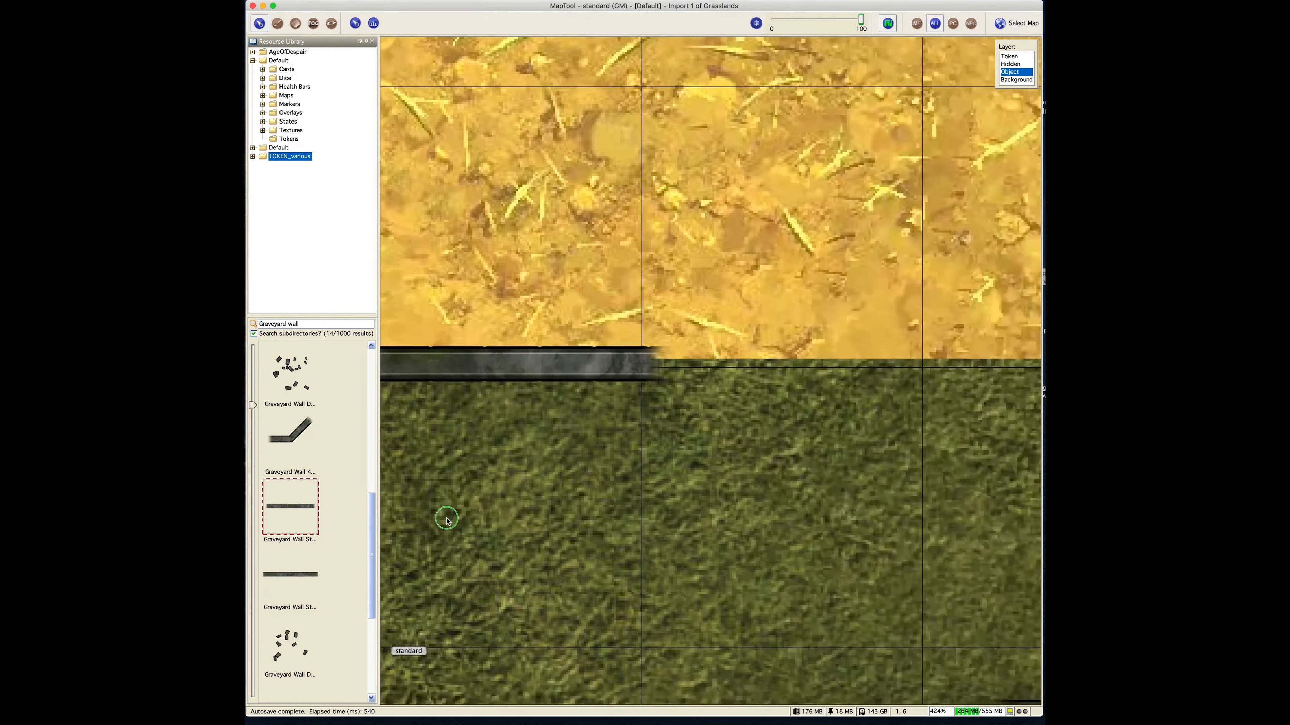
{"action": "scroll", "coordinate": [519, 447], "scroll_direction": "down", "scroll_amount": 5}
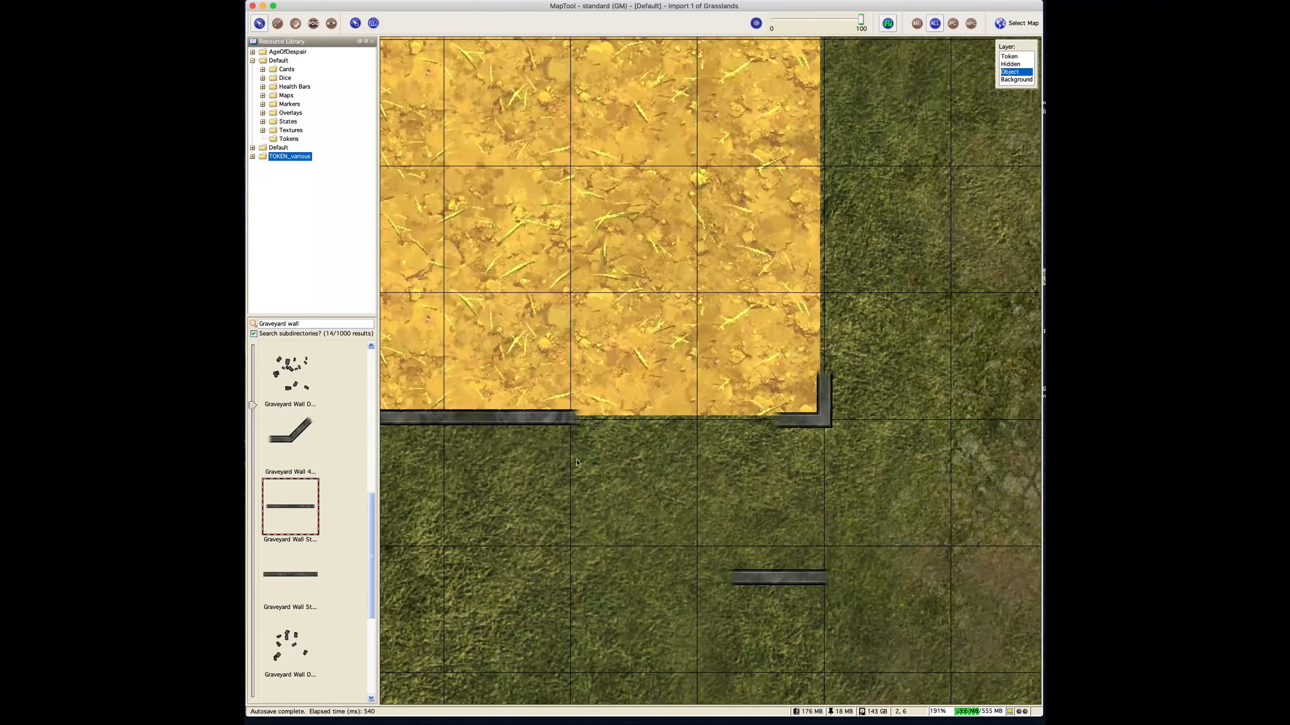
{"action": "left_click", "coordinate": [519, 415]}
{"action": "key", "text": "super+v"}
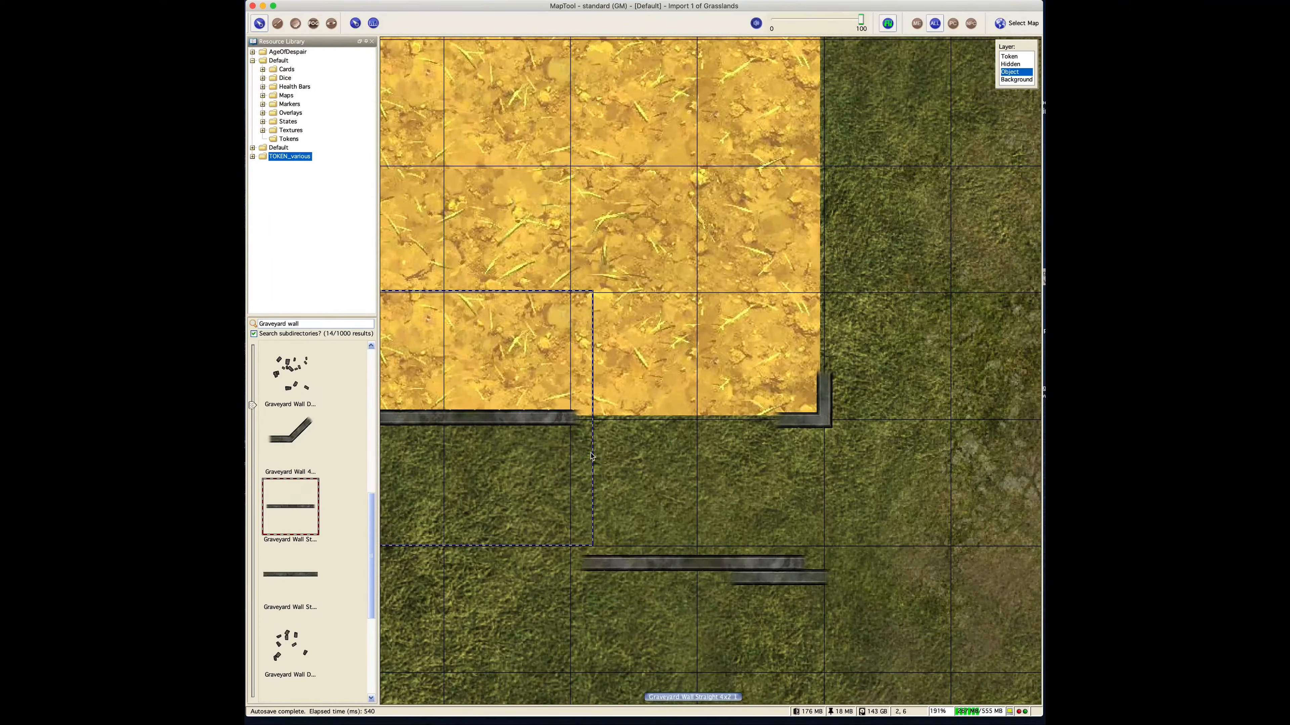
{"action": "left_click_drag", "start_coordinate": [659, 565], "coordinate": [641, 422]}
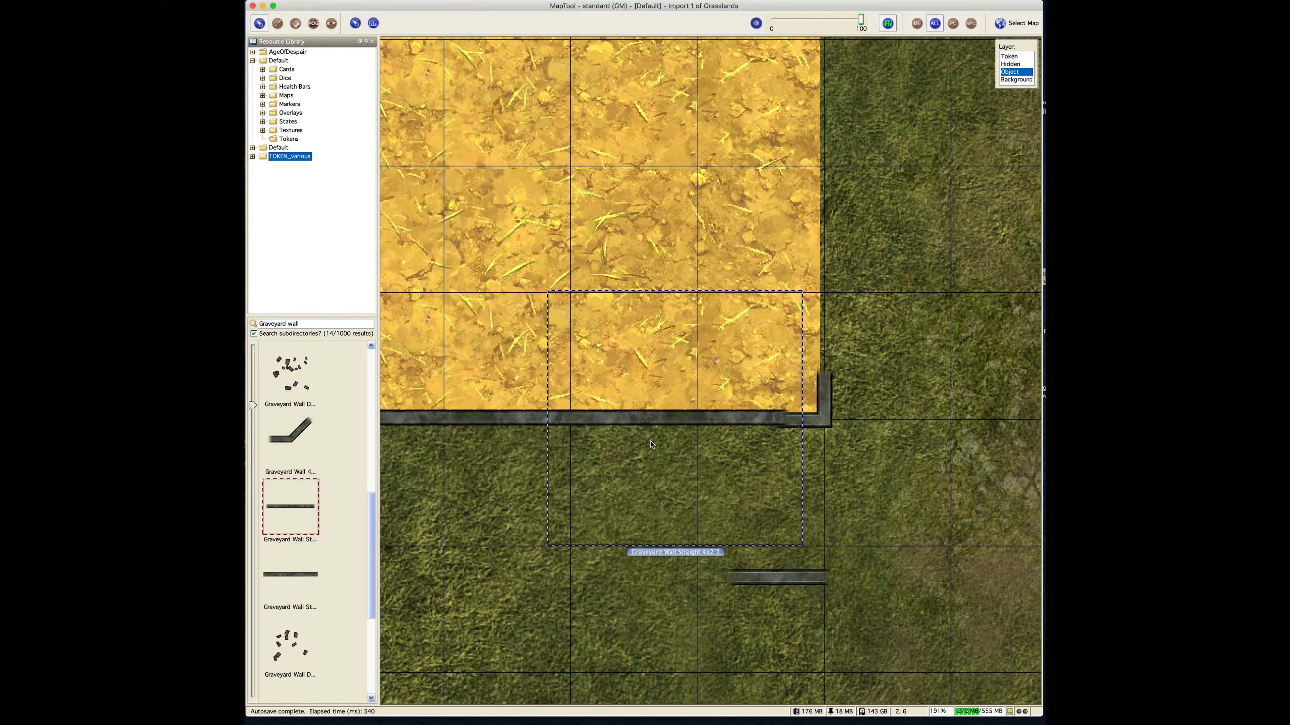
Step: Nudge the lower-right wall corner up into line with the straight wall and left to the farmland's edge gridline
{"action": "scroll", "coordinate": [690, 479], "scroll_direction": "up", "scroll_amount": 5}
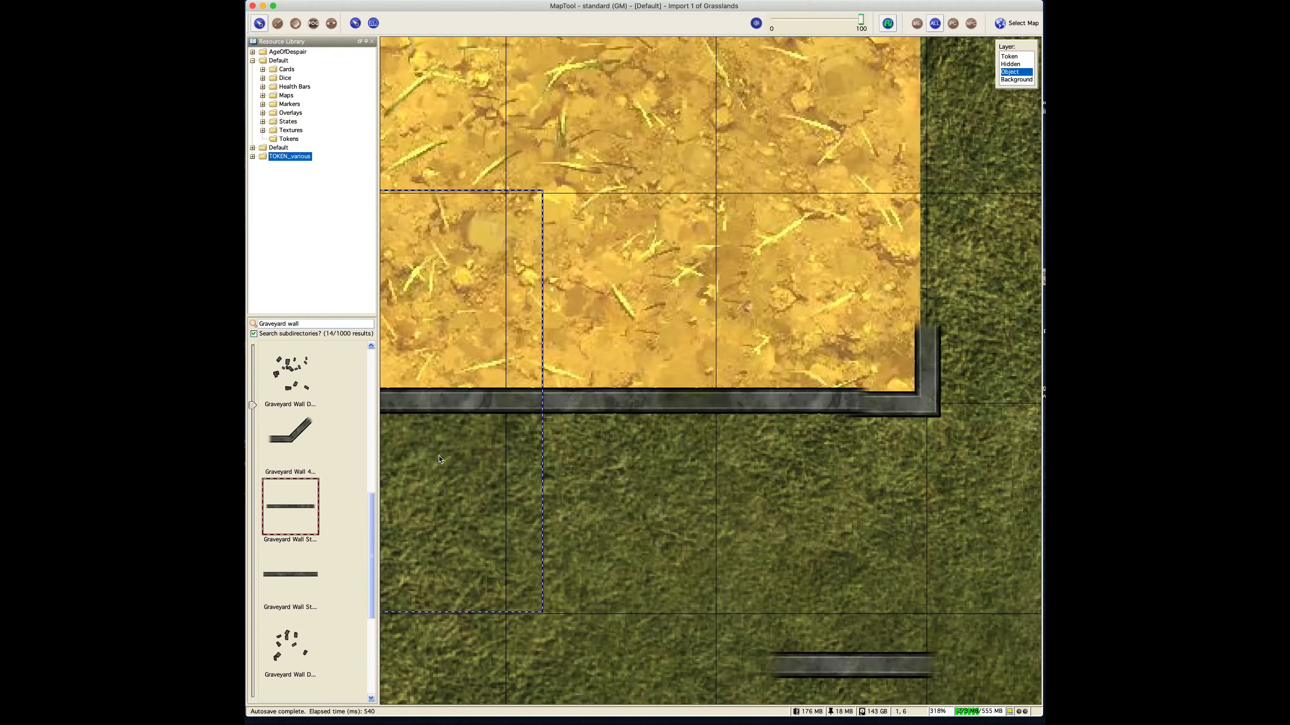
{"action": "left_click", "coordinate": [893, 409]}
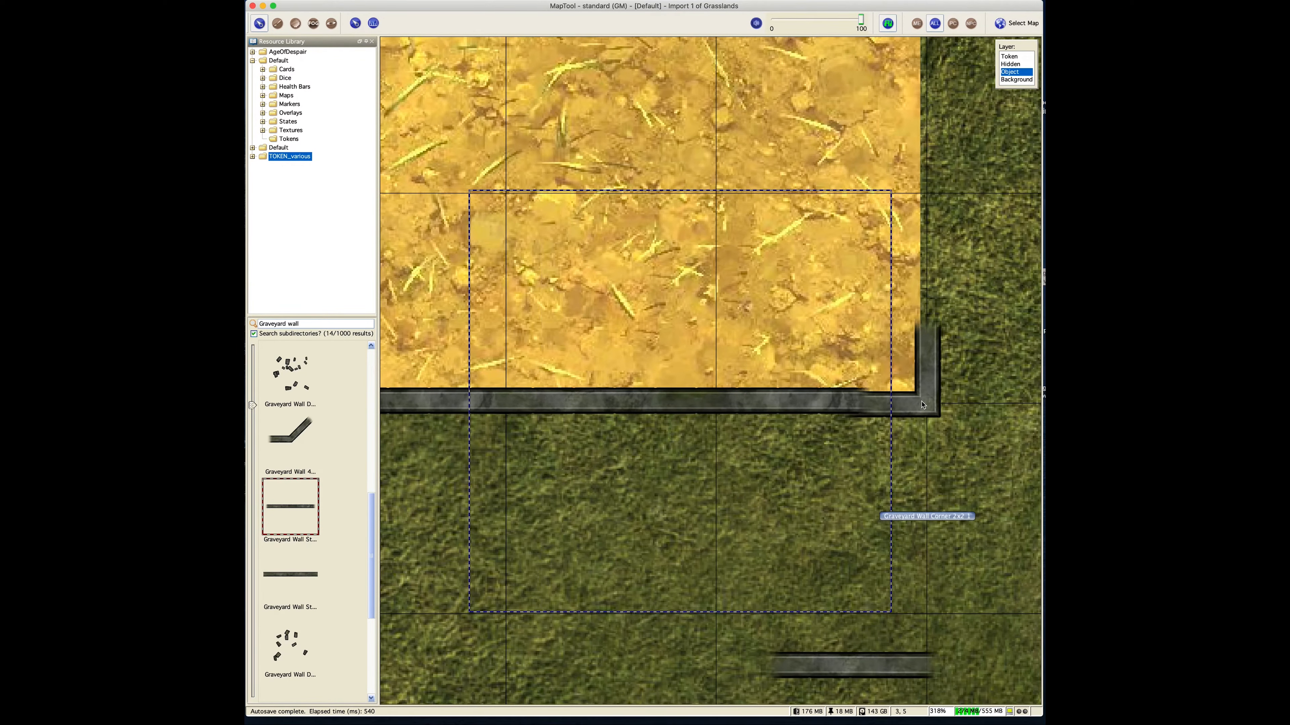
{"action": "key", "text": "Escape"}
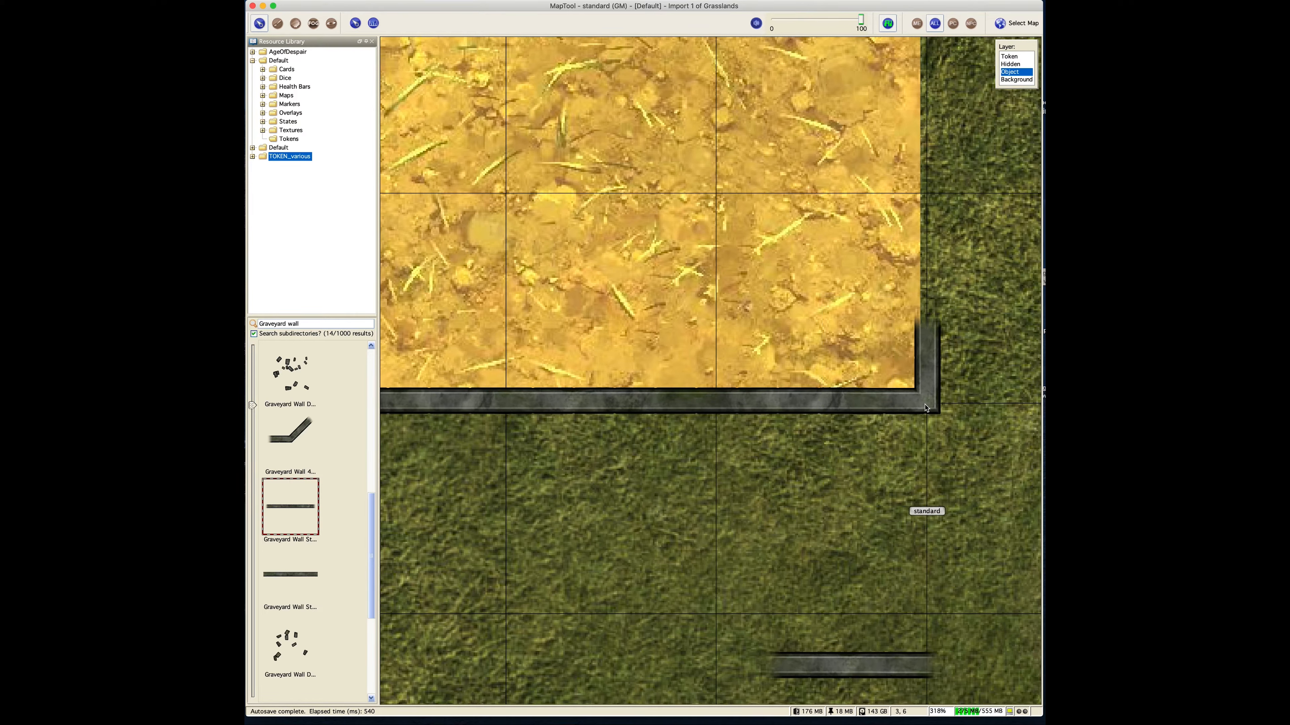
{"action": "key", "text": "Left"}
{"action": "key", "text": "Left"}
{"action": "key", "text": "Left"}
{"action": "key", "text": "Left"}
{"action": "key", "text": "Left"}
{"action": "key", "text": "Left"}
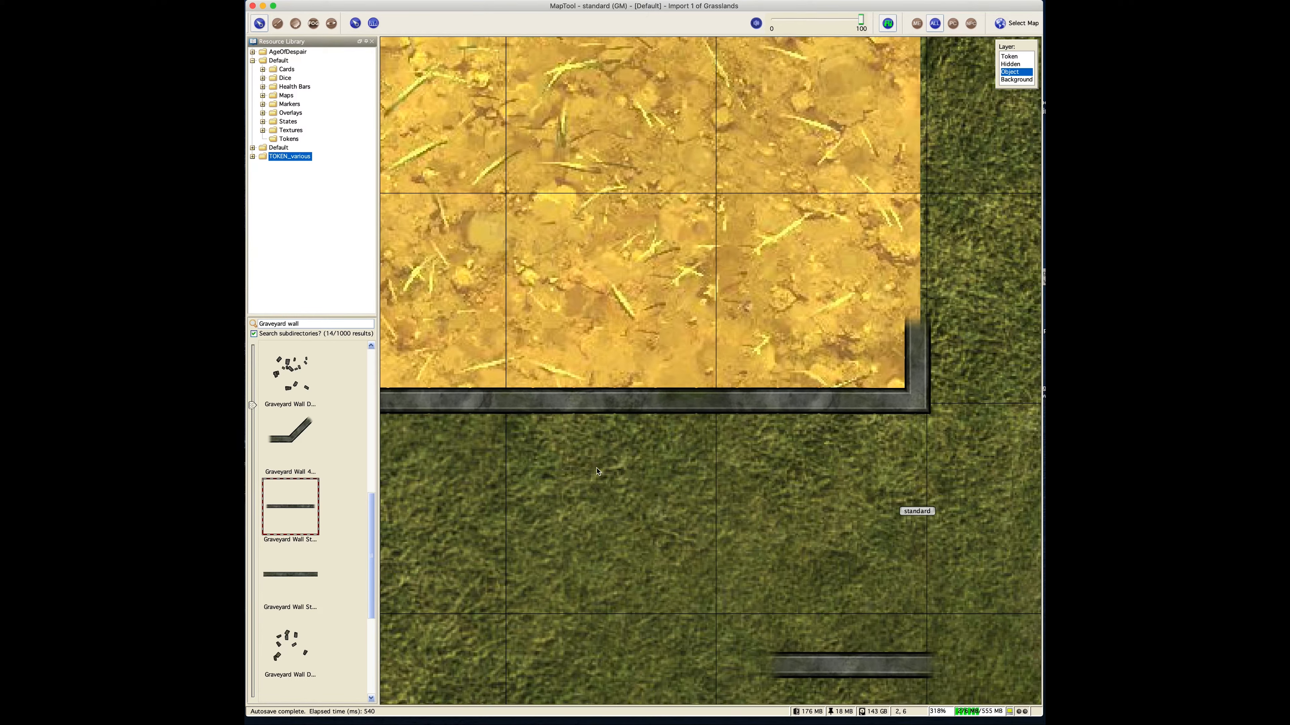
Step: Nudge the lower-left wall corner right until its outer face lines up with the farmland's left edge
{"action": "left_click_drag", "start_coordinate": [698, 501], "coordinate": [949, 526]}
{"action": "left_click", "coordinate": [545, 403]}
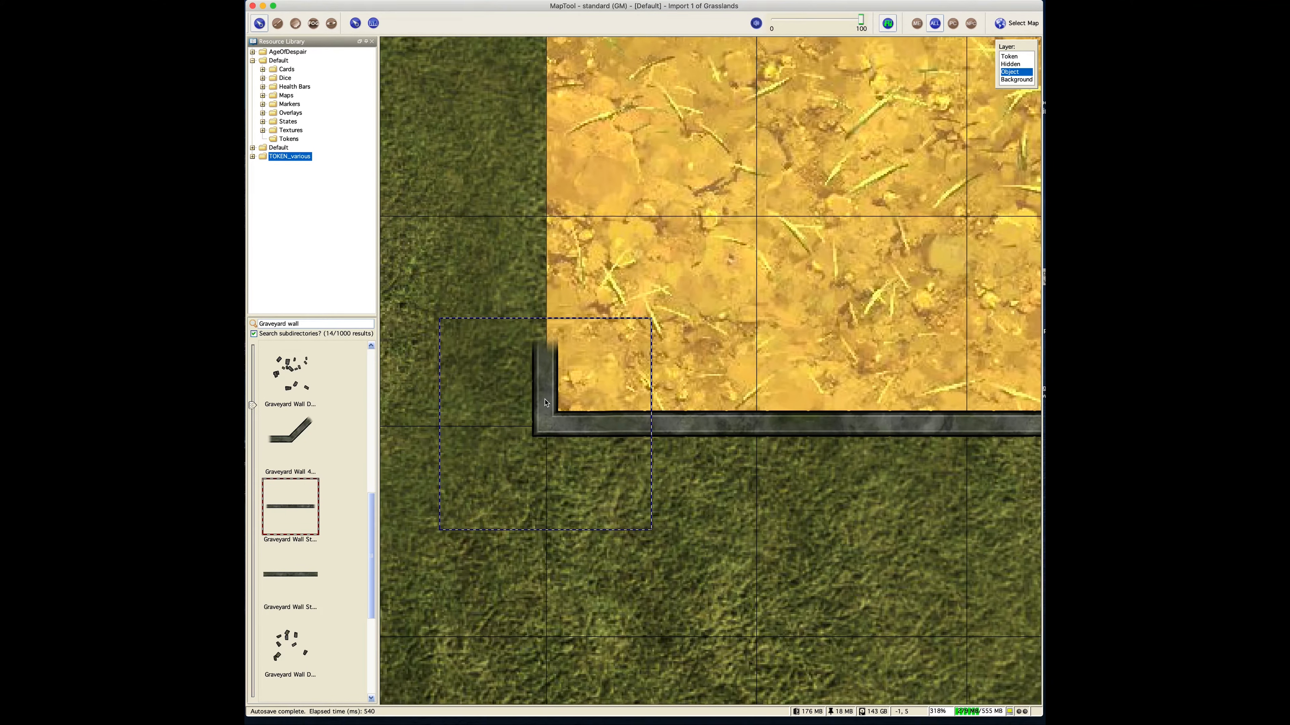
{"action": "key", "text": "Right"}
{"action": "key", "text": "Right"}
{"action": "key", "text": "Right"}
{"action": "key", "text": "Right"}
{"action": "key", "text": "Right"}
{"action": "key", "text": "Right"}
{"action": "key", "text": "Right"}
{"action": "key", "text": "Right"}
{"action": "key", "text": "Right"}
{"action": "key", "text": "Right"}
{"action": "key", "text": "Right"}
{"action": "key", "text": "Right"}
{"action": "key", "text": "Right"}
{"action": "key", "text": "Right"}
{"action": "key", "text": "Right"}
{"action": "key", "text": "Right"}
{"action": "key", "text": "Right"}
{"action": "key", "text": "Right"}
{"action": "key", "text": "Right"}
{"action": "key", "text": "Right"}
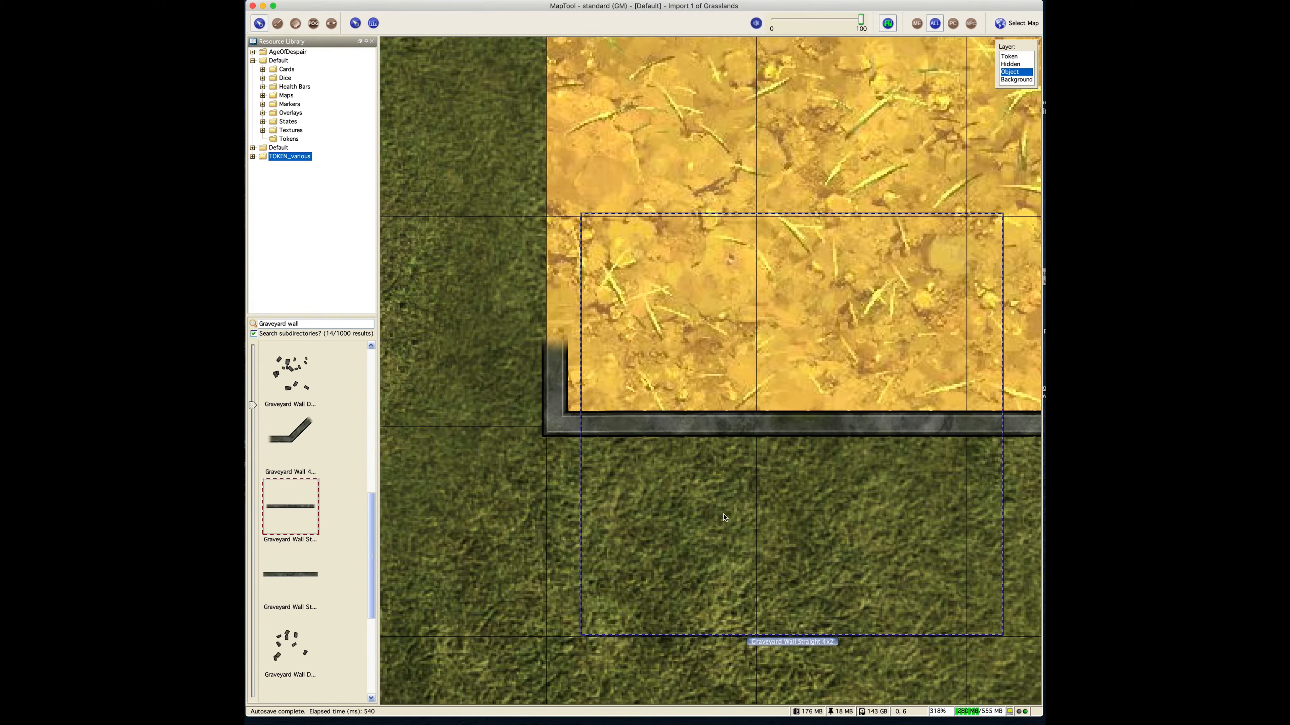
Step: Copy the 4x2 straight wall, rotate the copy upright and join it to the lower-left corner along the farmland's left edge
{"action": "scroll", "coordinate": [548, 614], "scroll_direction": "down", "scroll_amount": 5}
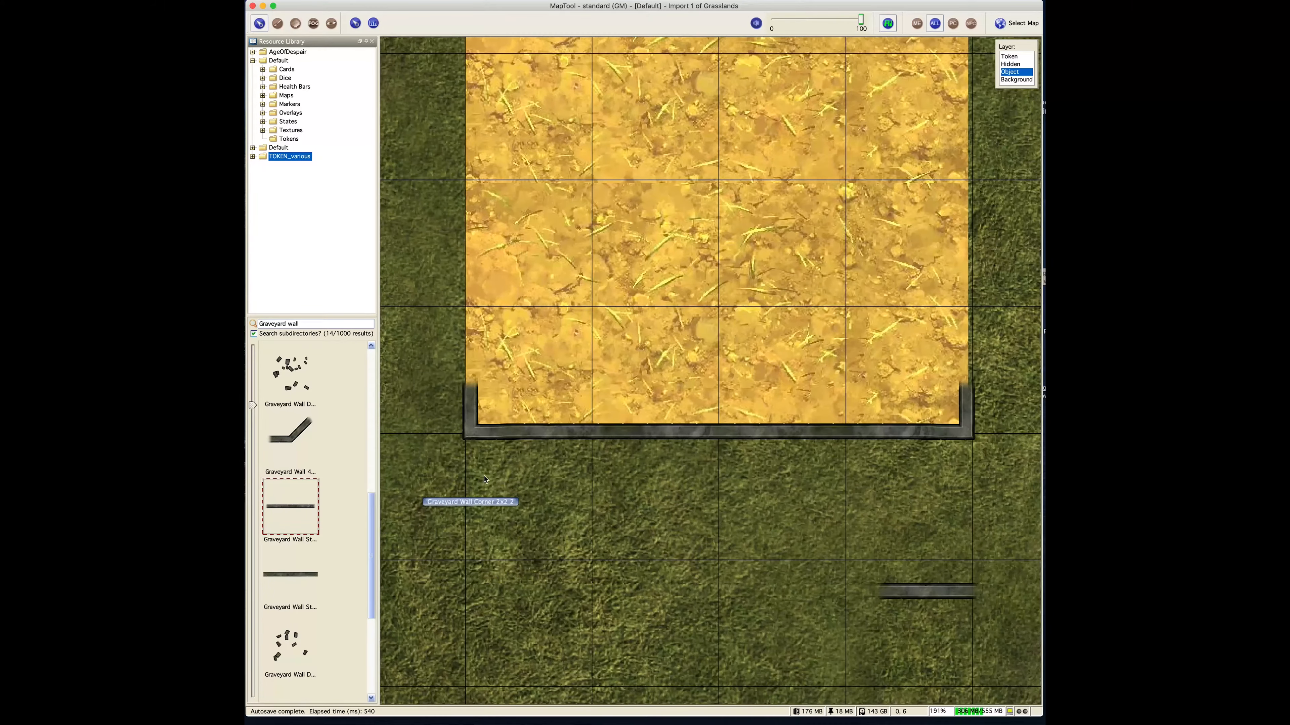
{"action": "scroll", "coordinate": [486, 479], "scroll_direction": "down", "scroll_amount": 5}
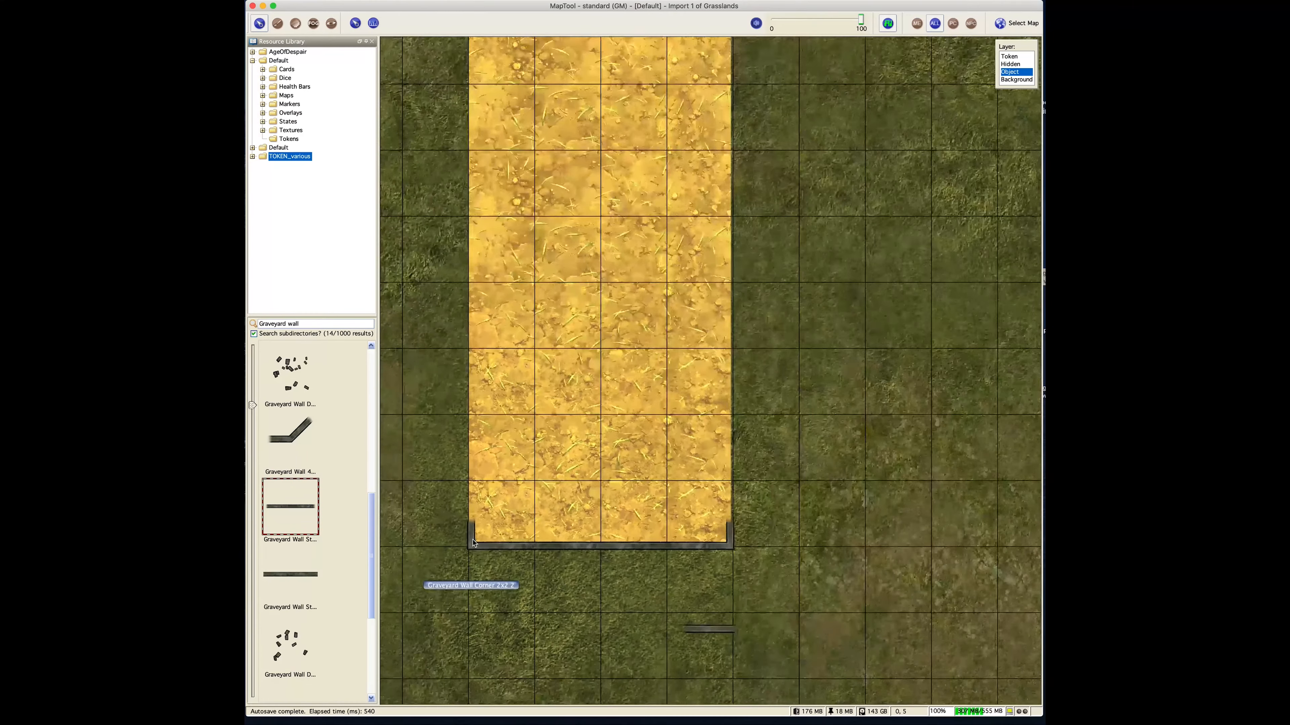
{"action": "scroll", "coordinate": [453, 530], "scroll_direction": "down", "scroll_amount": 1}
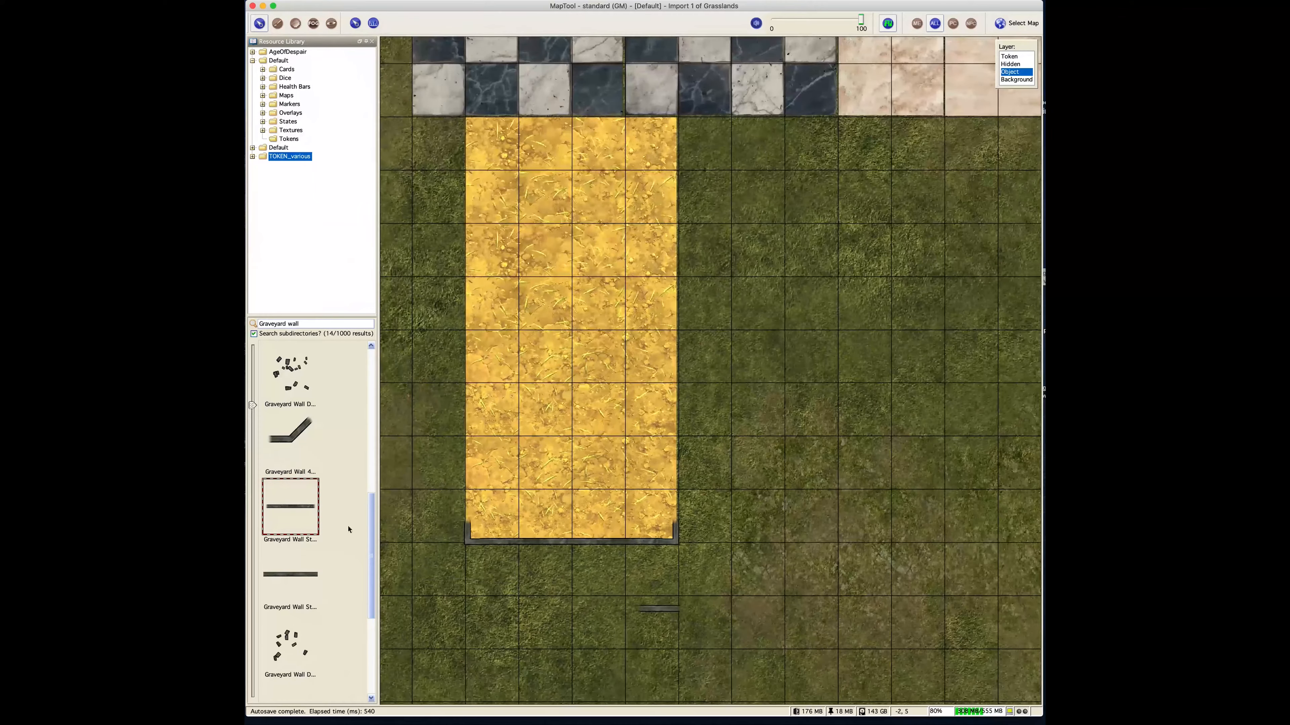
{"action": "left_click", "coordinate": [524, 546]}
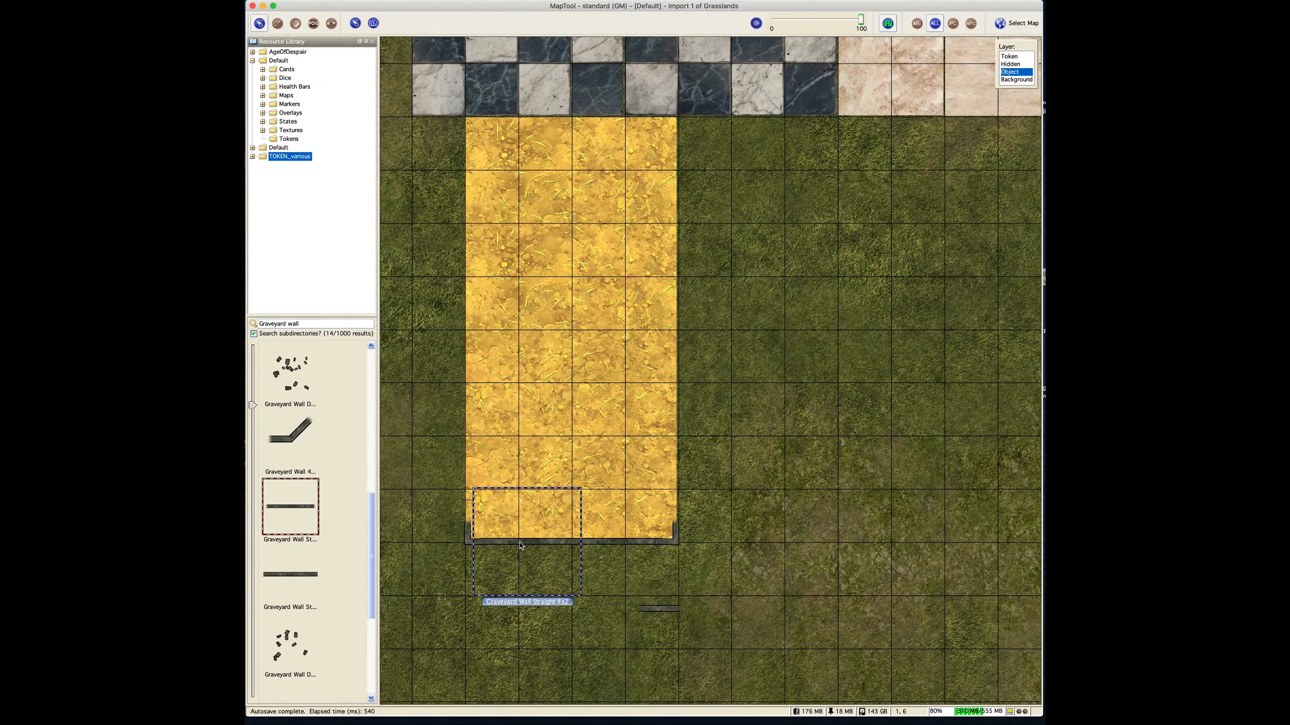
{"action": "key", "text": "super+c"}
{"action": "key", "text": "super+v"}
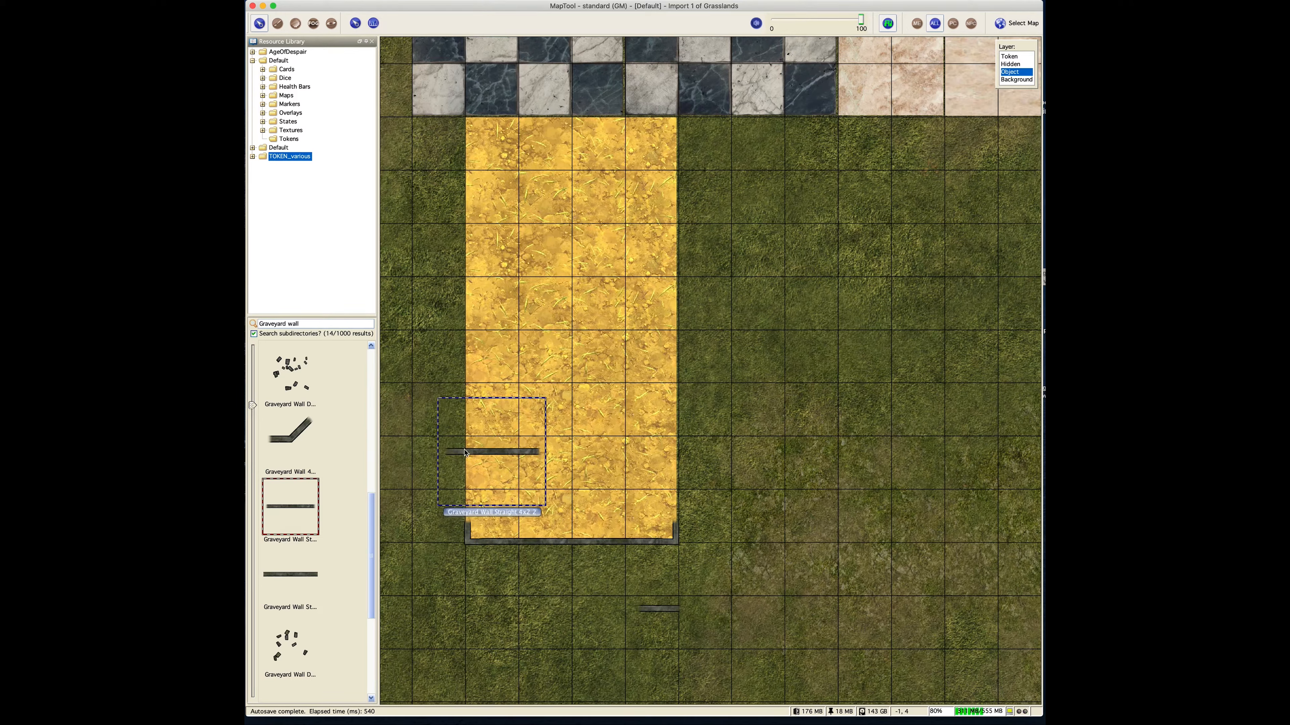
{"action": "key", "text": "ctrl+Right"}
{"action": "key", "text": "ctrl+Right"}
{"action": "left_click_drag", "start_coordinate": [494, 453], "coordinate": [467, 481]}
{"action": "left_click", "coordinate": [446, 402]}
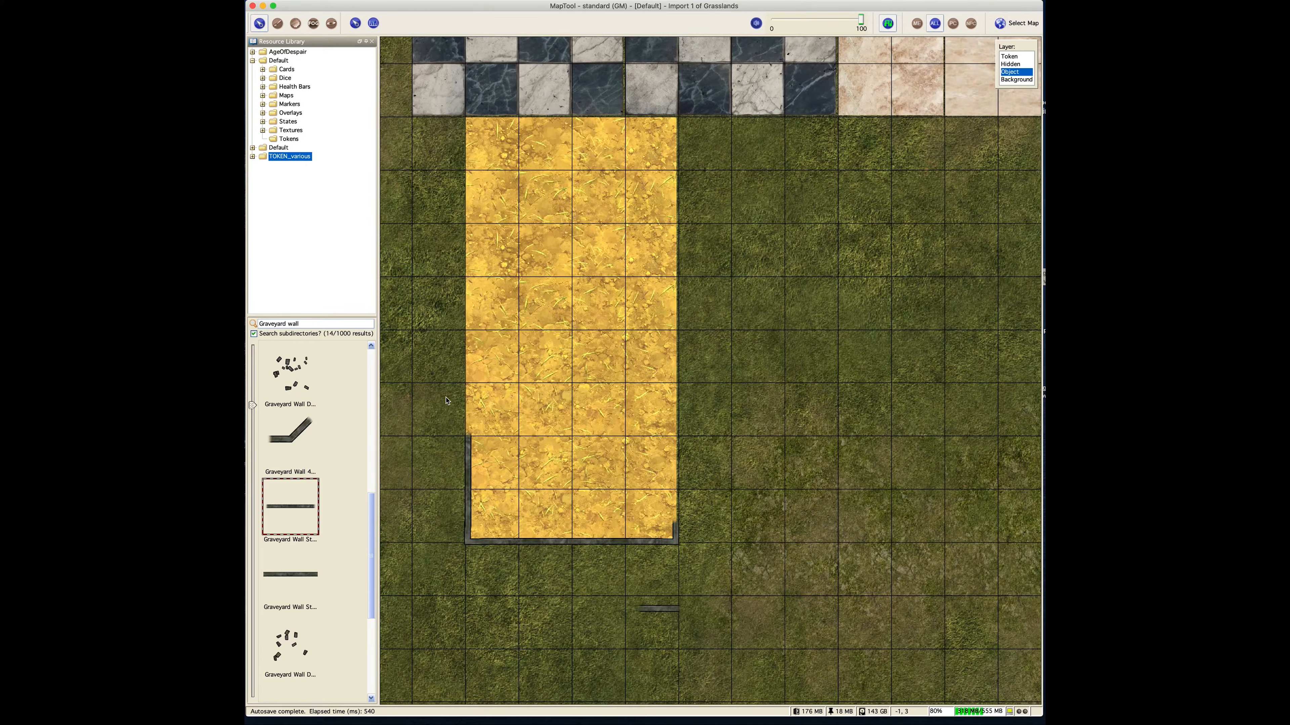
Step: Extend the farmland's left wall upward with further upright copies of the 4x2 wall placed end to end
{"action": "key", "text": "super+v"}
{"action": "left_click", "coordinate": [497, 448]}
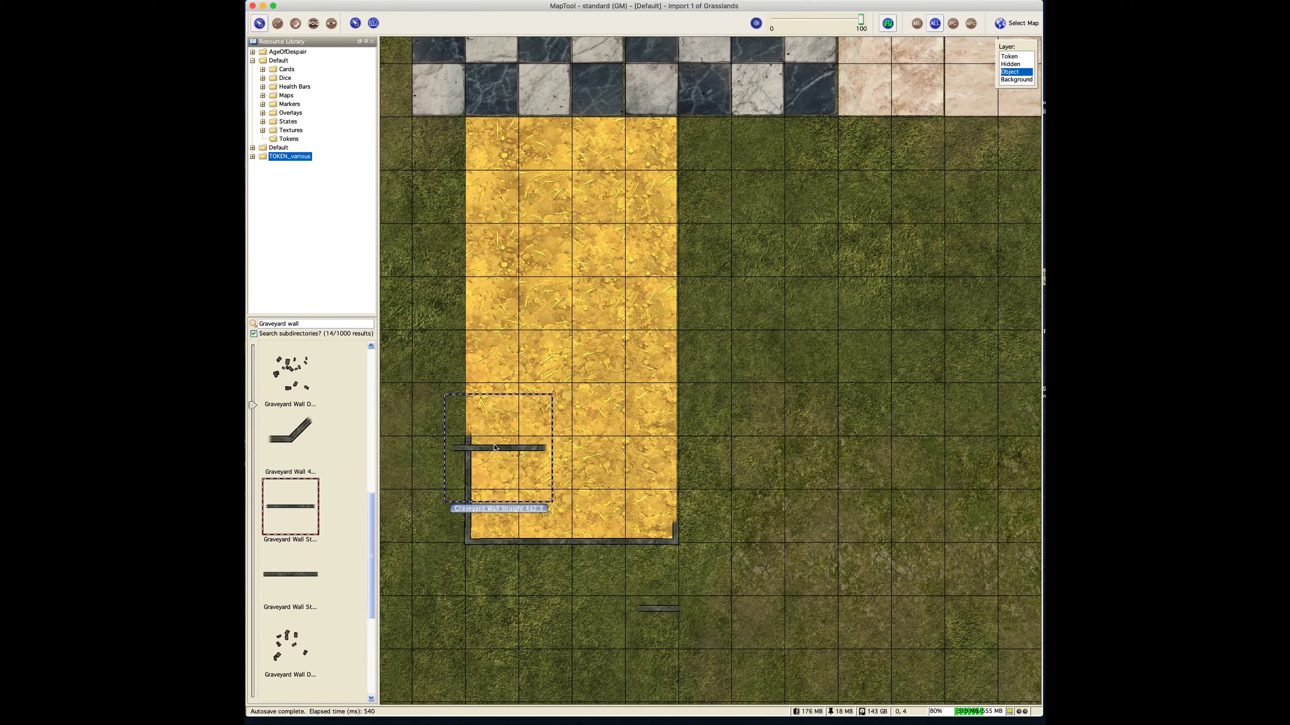
{"action": "key", "text": "super+Right"}
{"action": "left_click_drag", "start_coordinate": [497, 448], "coordinate": [468, 400]}
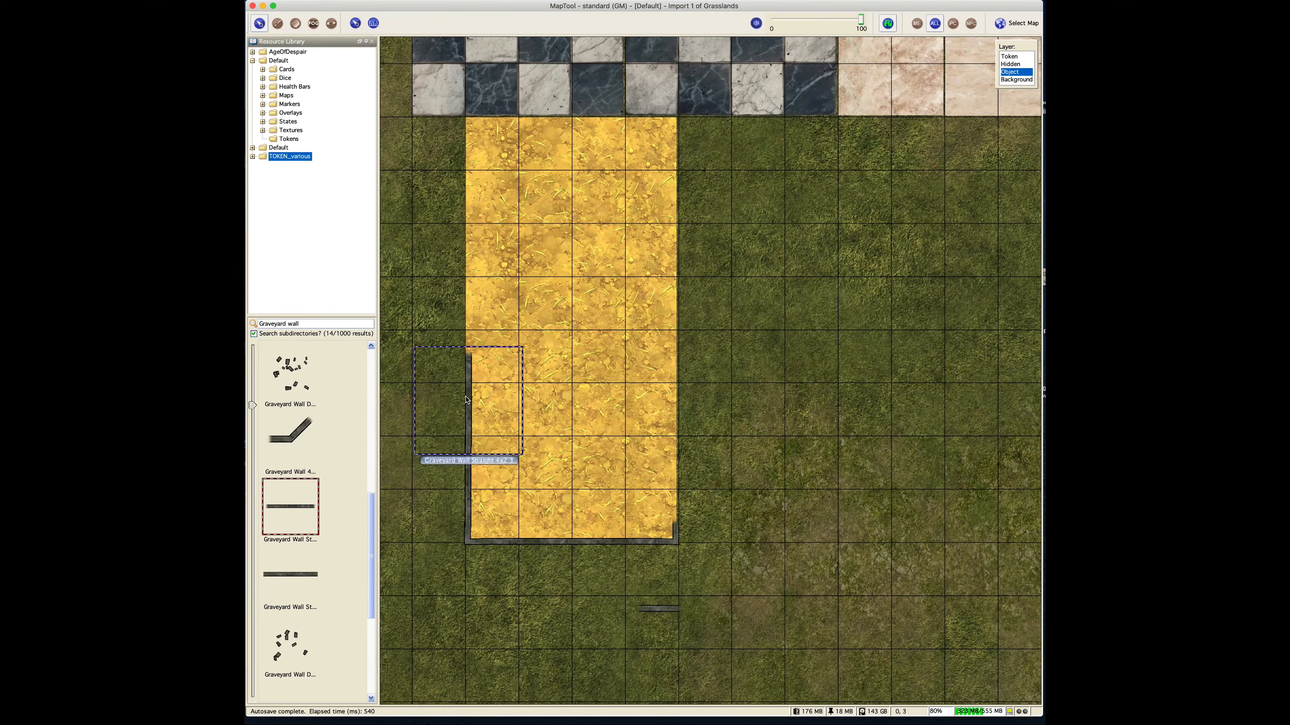
{"action": "key", "text": "super+v"}
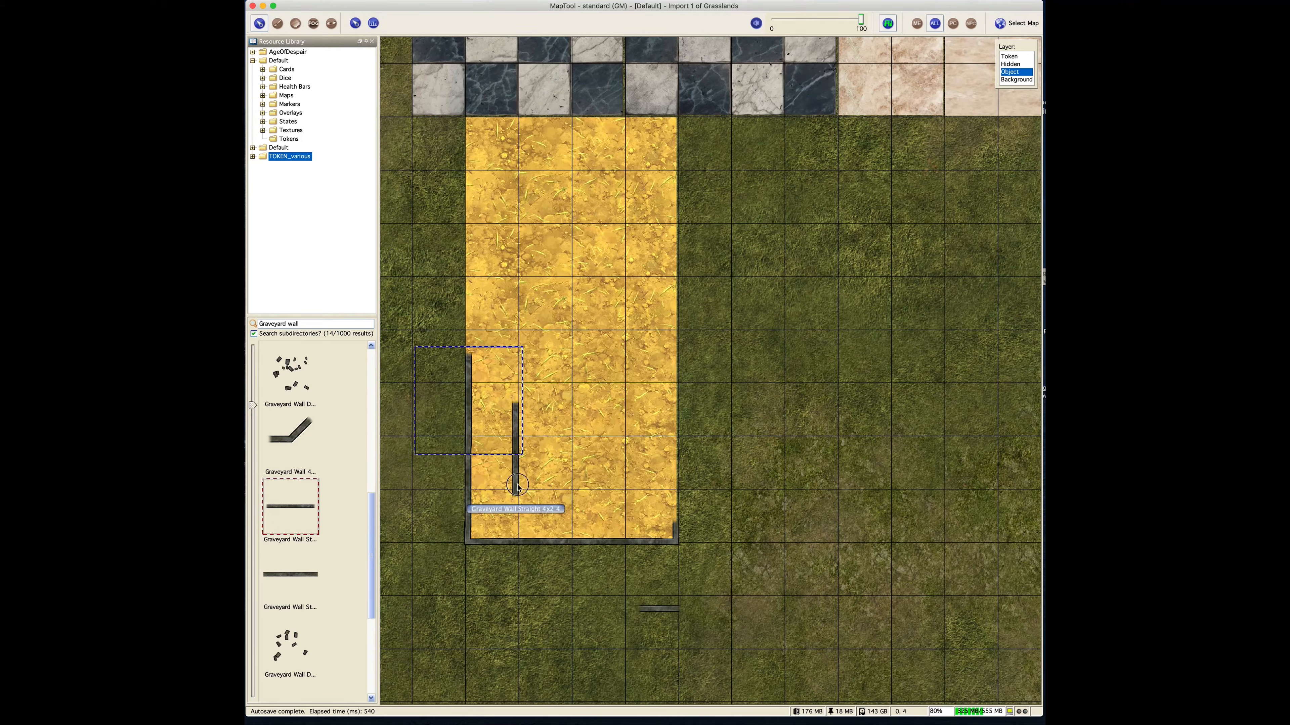
{"action": "left_click_drag", "start_coordinate": [515, 482], "coordinate": [469, 265]}
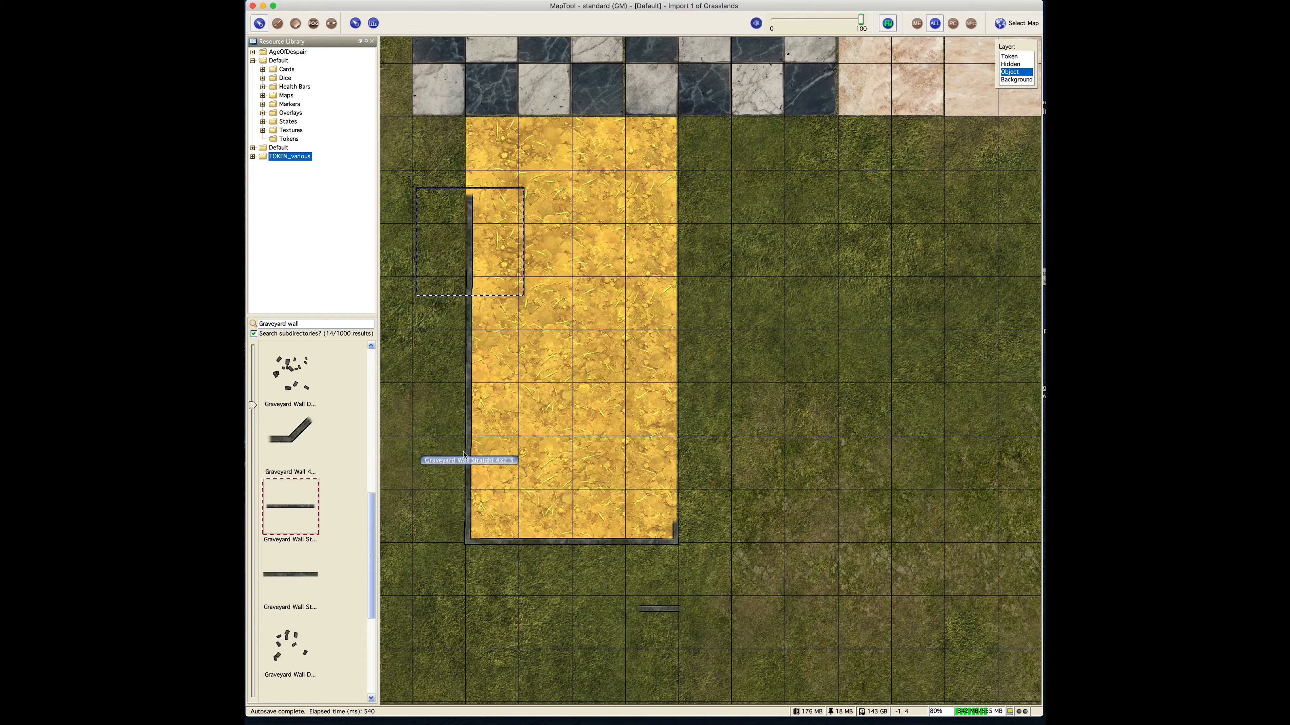
Step: Nudge the two lowest upright wall pieces left so they line up with the lower-left corner
{"action": "left_click", "coordinate": [463, 463]}
{"action": "scroll", "coordinate": [477, 469], "scroll_direction": "up", "scroll_amount": 8}
{"action": "scroll", "coordinate": [476, 472], "scroll_direction": "up", "scroll_amount": 2}
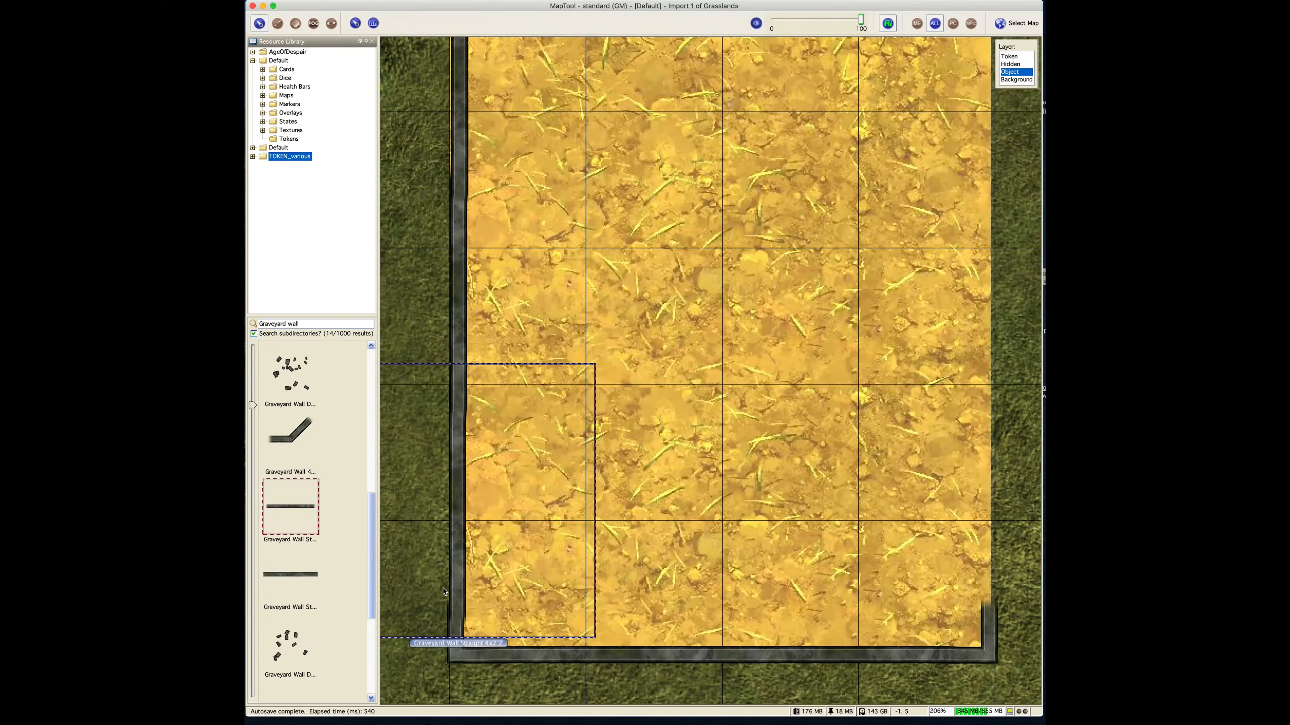
{"action": "key", "text": "Left"}
{"action": "key", "text": "Left"}
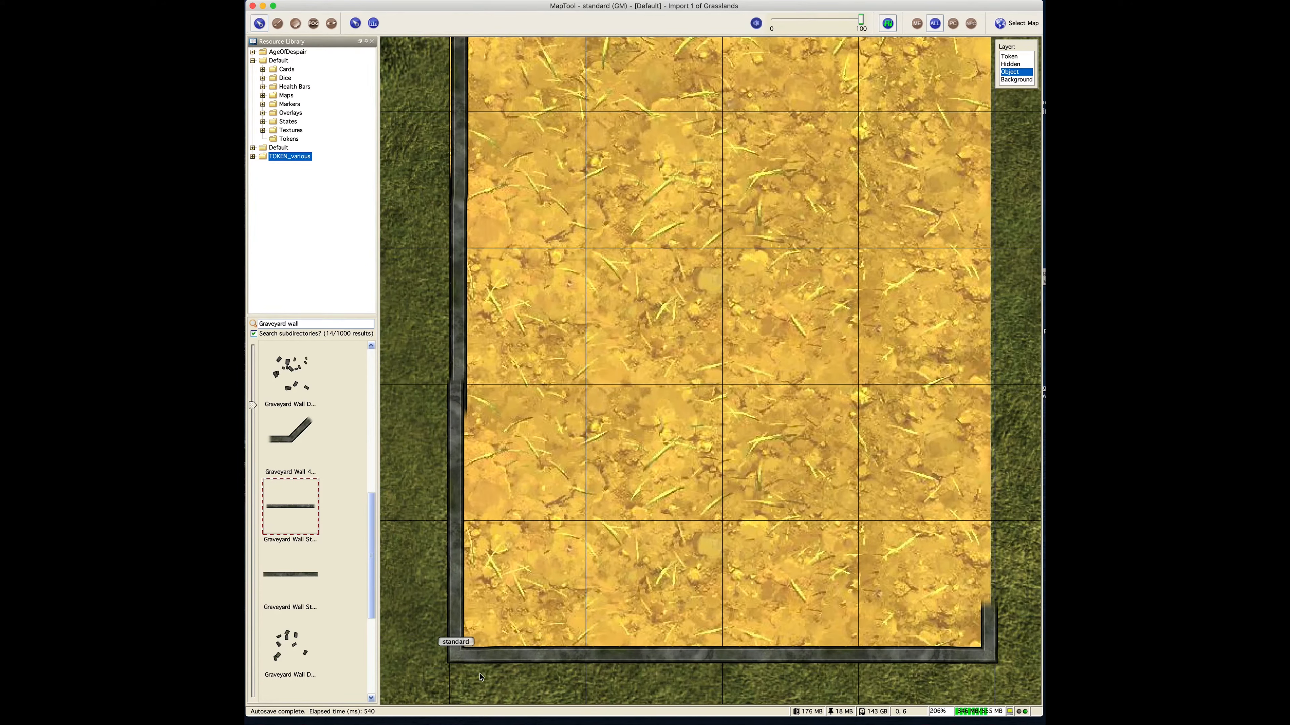
{"action": "left_click", "coordinate": [457, 333]}
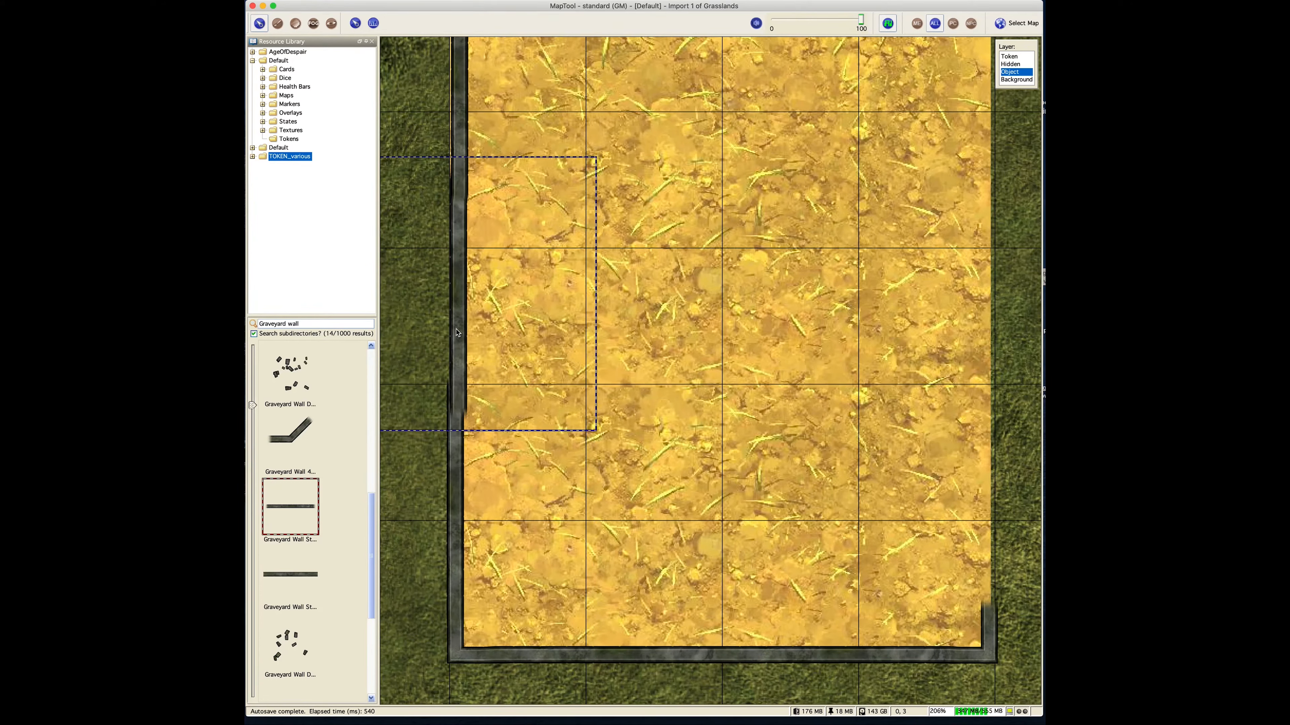
{"action": "key", "text": "Left"}
{"action": "key", "text": "Left"}
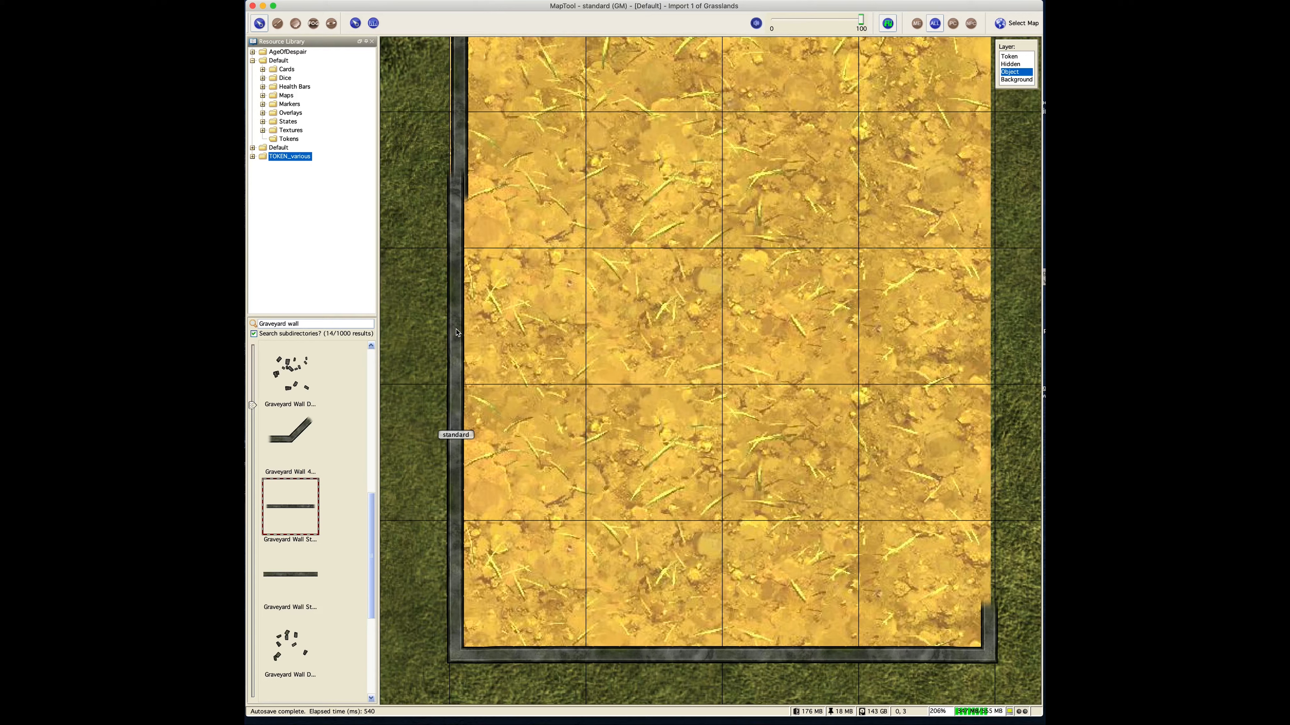
Step: Nudge the two upper wall pieces on the farmland's left edge left into line with the pieces below
{"action": "left_click", "coordinate": [456, 145]}
{"action": "key", "text": "Left"}
{"action": "key", "text": "Left"}
{"action": "key", "text": "Left"}
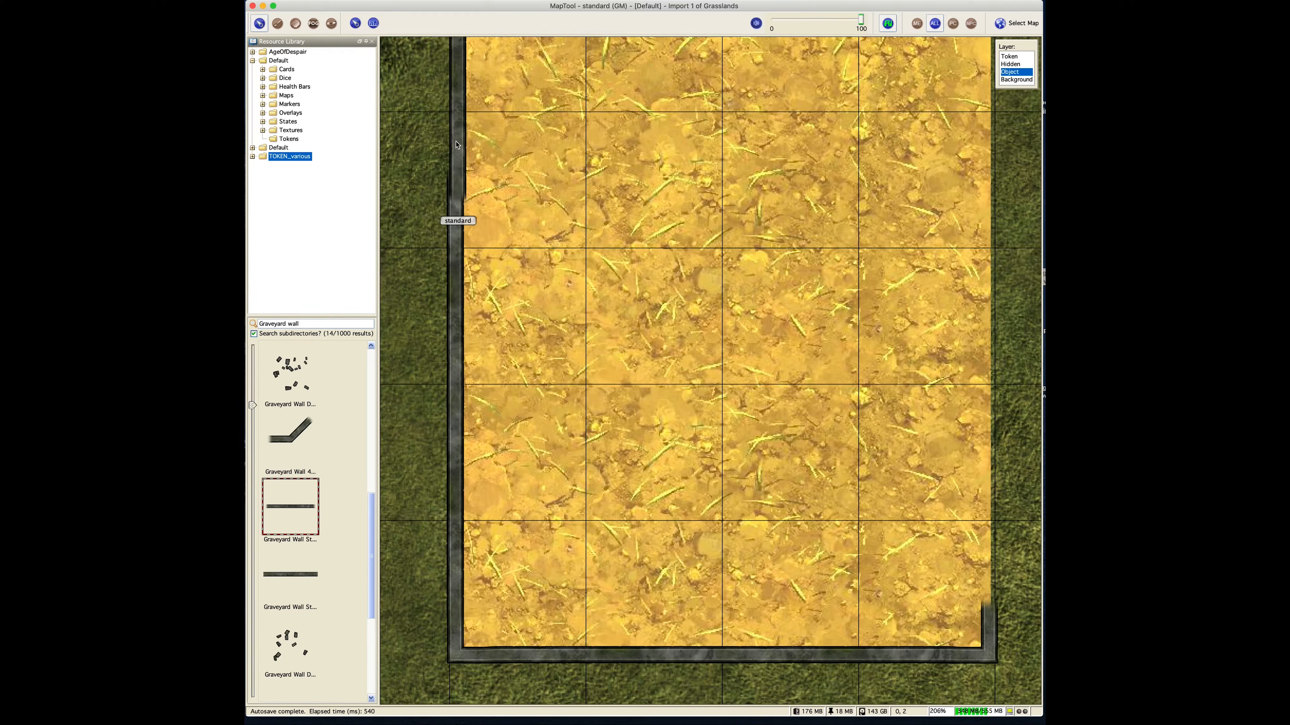
{"action": "left_click", "coordinate": [417, 253]}
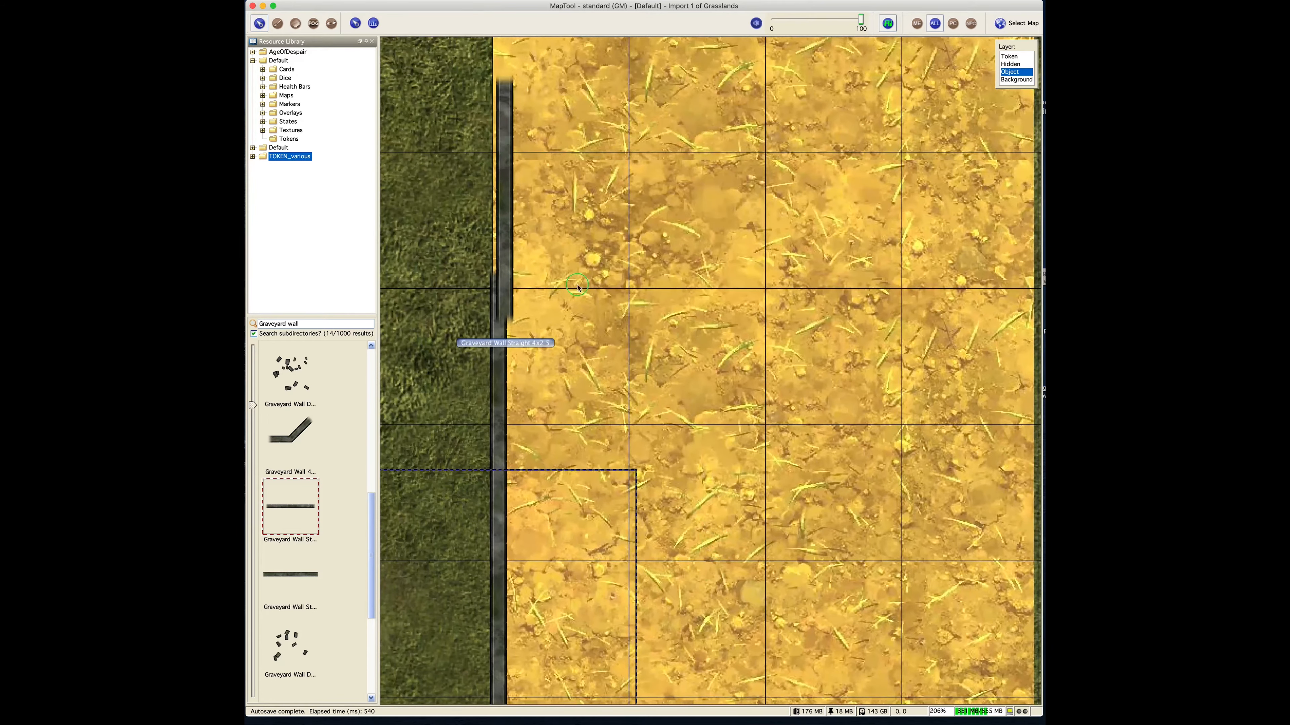
{"action": "right_click", "coordinate": [508, 301]}
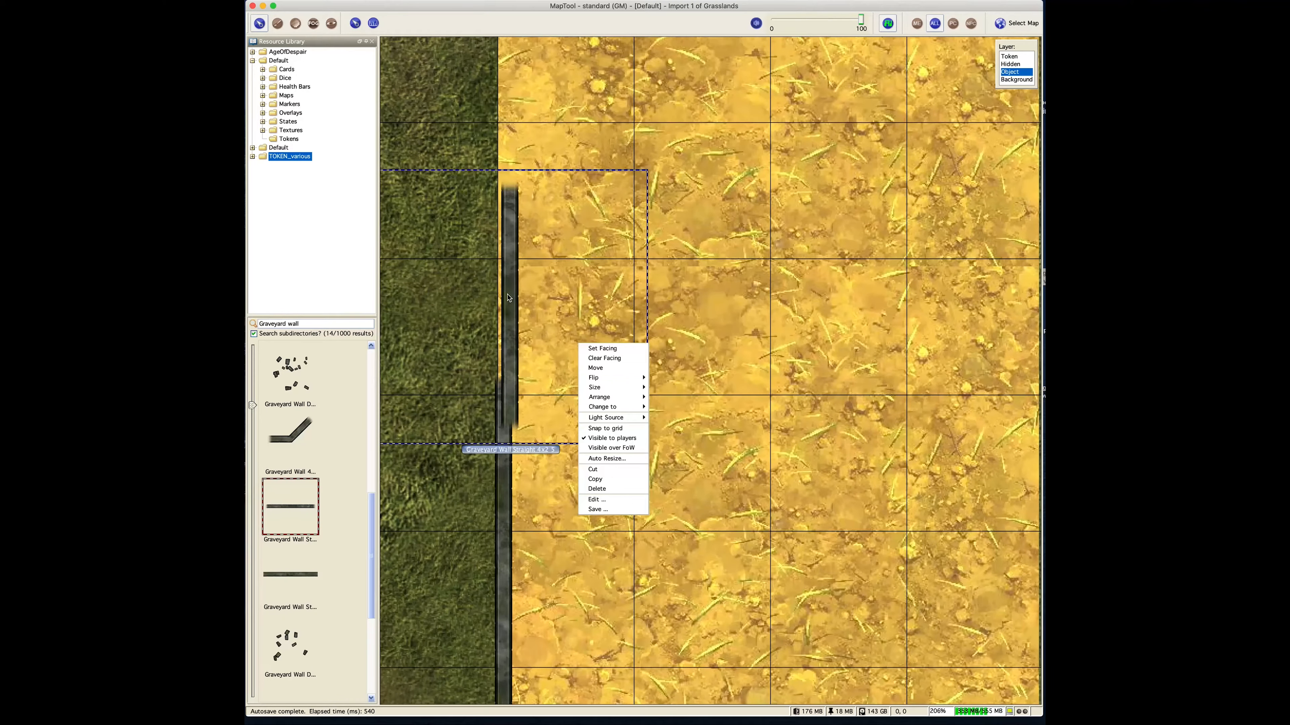
{"action": "key", "text": "Escape"}
{"action": "key", "text": "Left"}
{"action": "key", "text": "Left"}
{"action": "key", "text": "Left"}
{"action": "key", "text": "Left"}
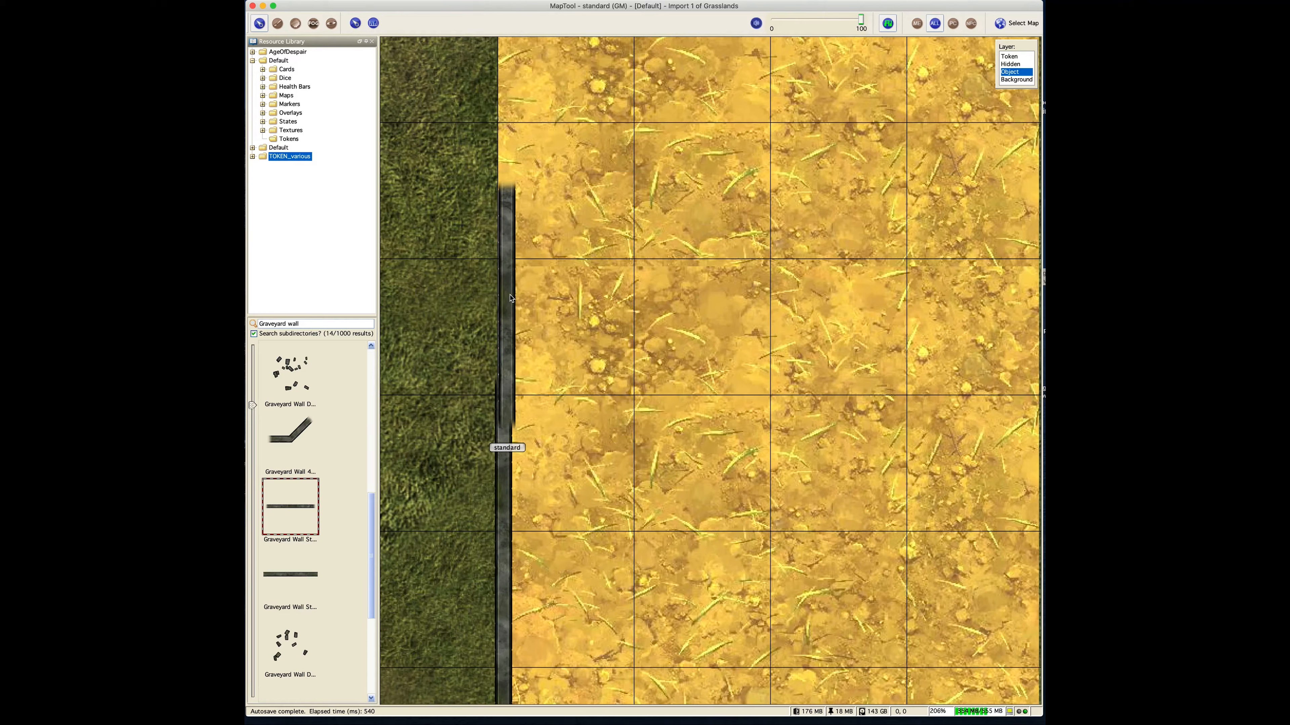
{"action": "key", "text": "Left"}
Step: Add another upright copy of the 4x2 wall to carry the farmland's left wall up to the marble tiles
{"action": "scroll", "coordinate": [501, 328], "scroll_direction": "down", "scroll_amount": 6}
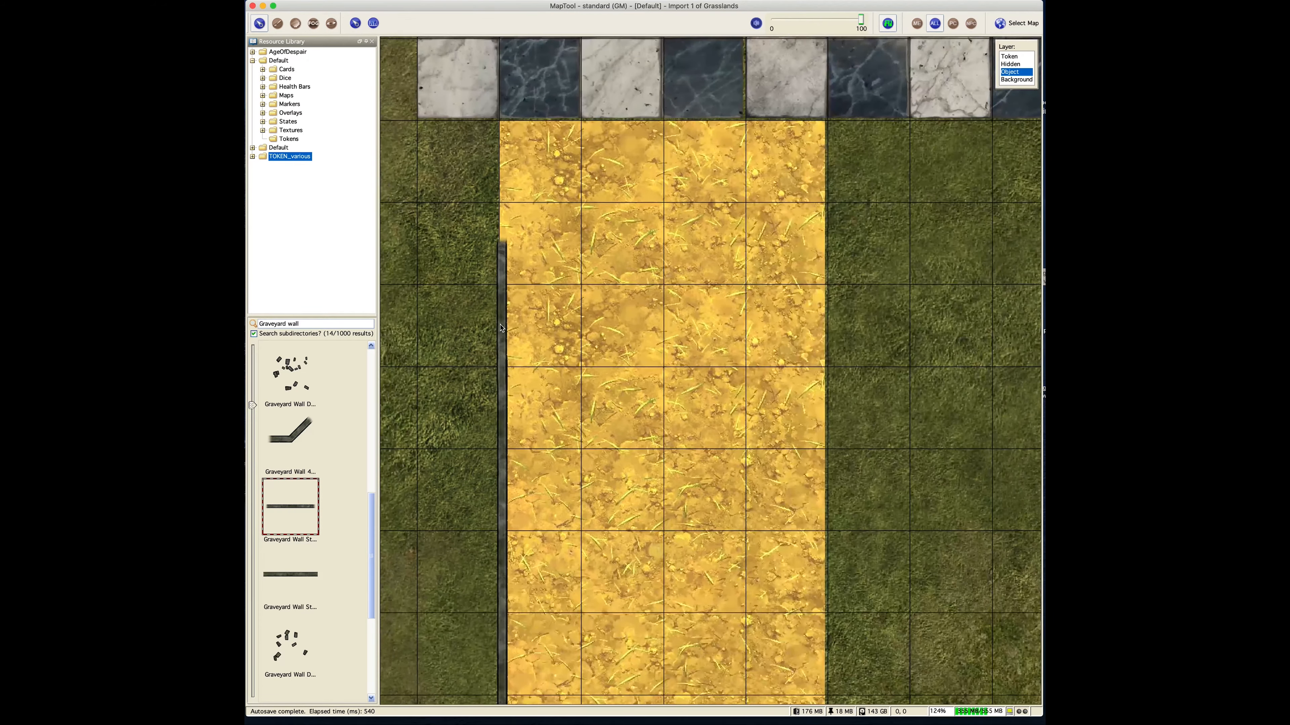
{"action": "scroll", "coordinate": [500, 328], "scroll_direction": "up", "scroll_amount": 5}
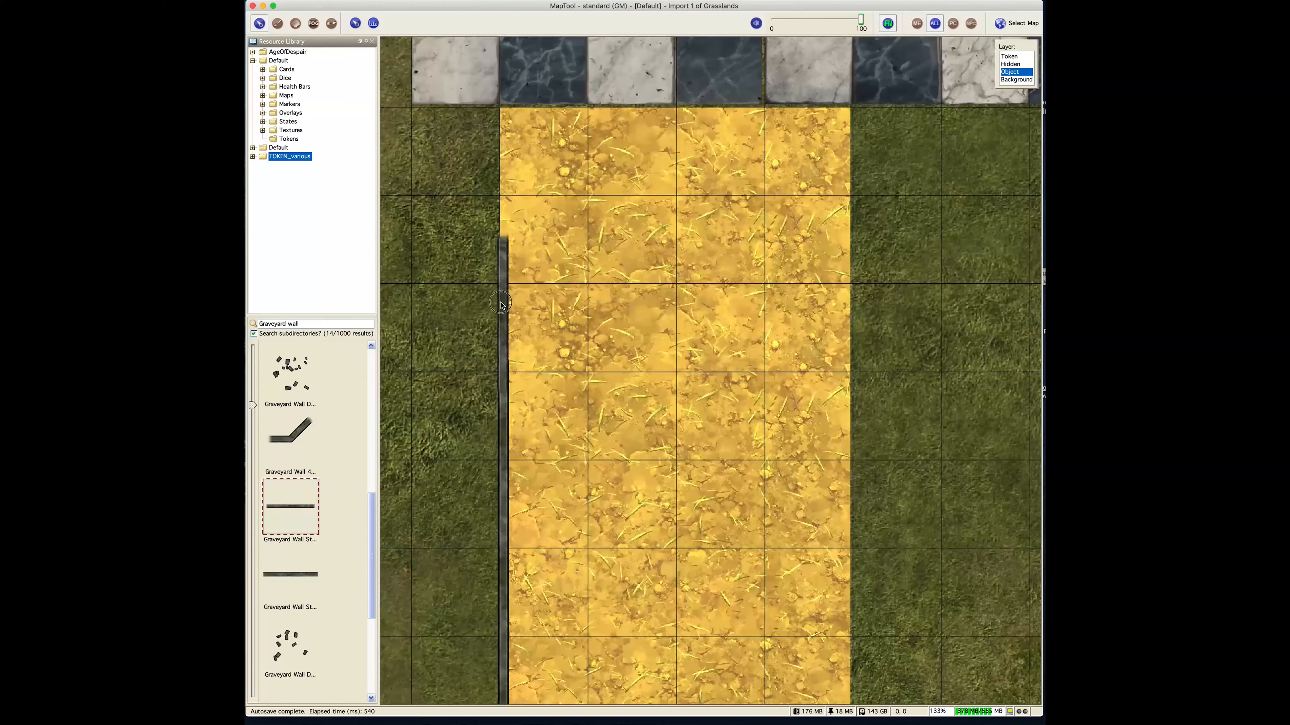
{"action": "left_click", "coordinate": [502, 305]}
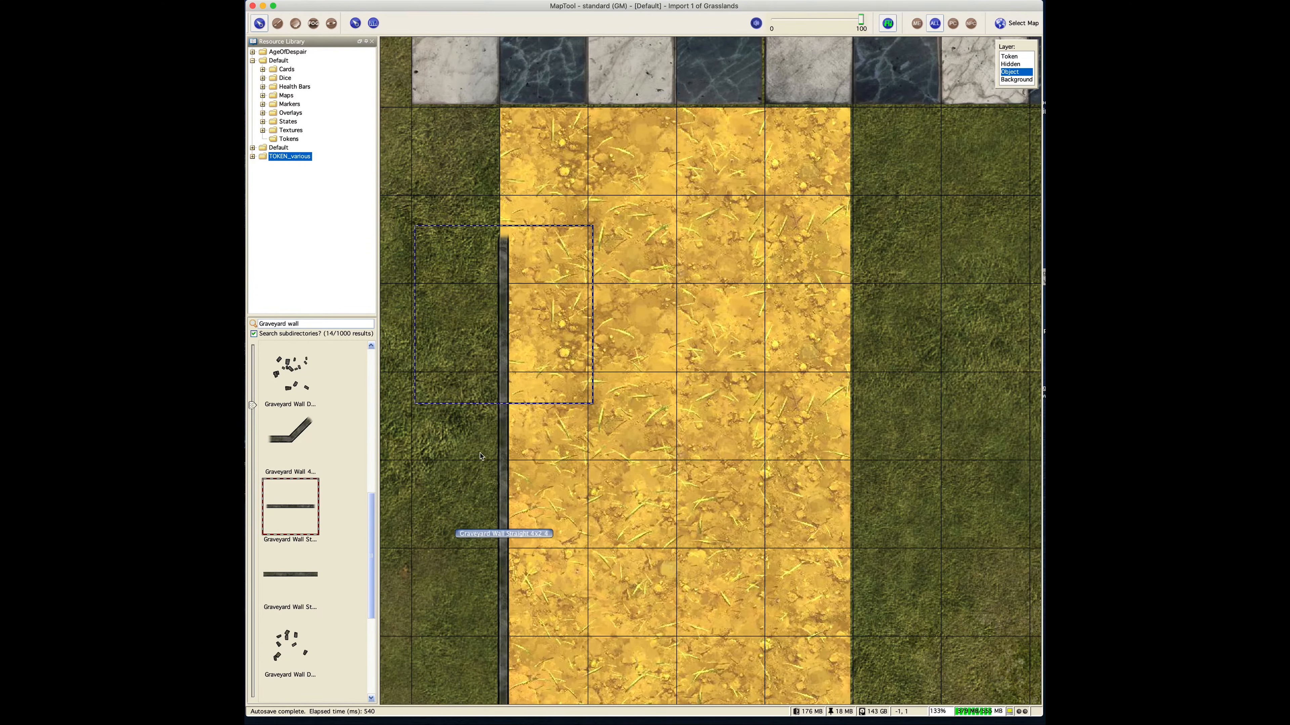
{"action": "left_click_drag", "start_coordinate": [481, 456], "coordinate": [486, 173]}
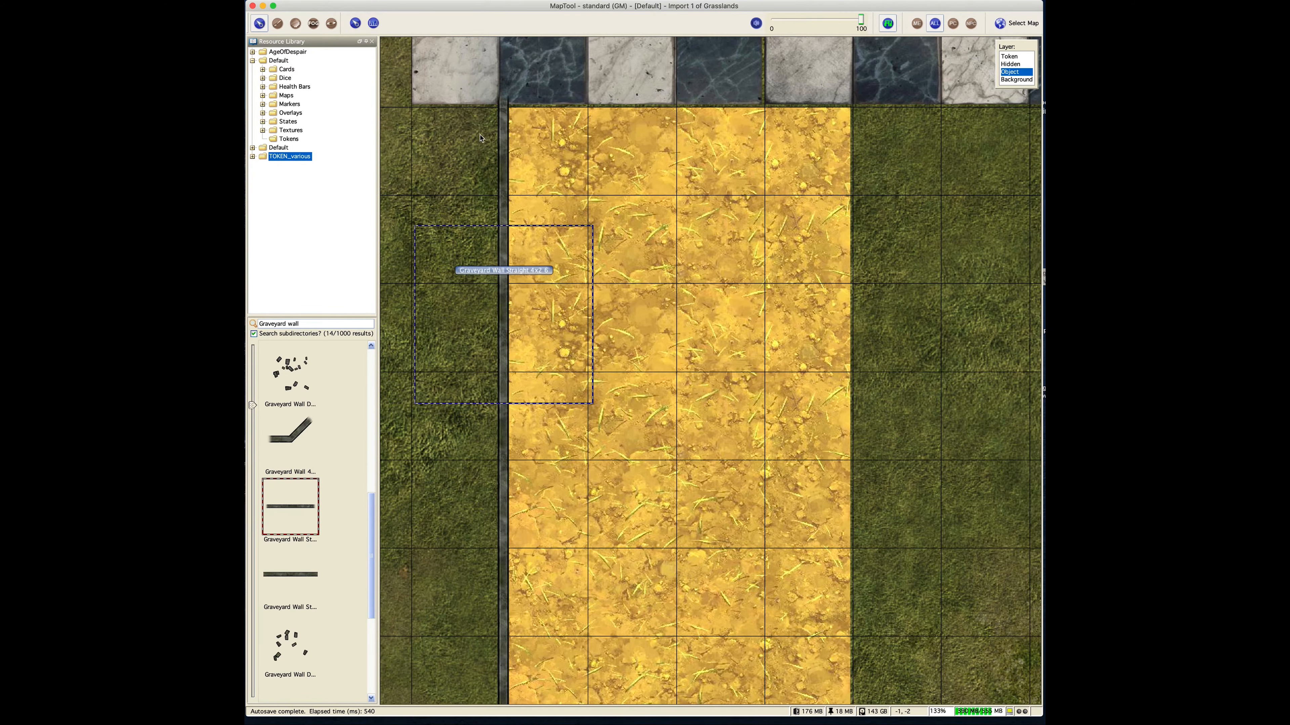
{"action": "scroll", "coordinate": [503, 107], "scroll_direction": "up", "scroll_amount": 10}
{"action": "left_click_drag", "start_coordinate": [460, 226], "coordinate": [439, 365]}
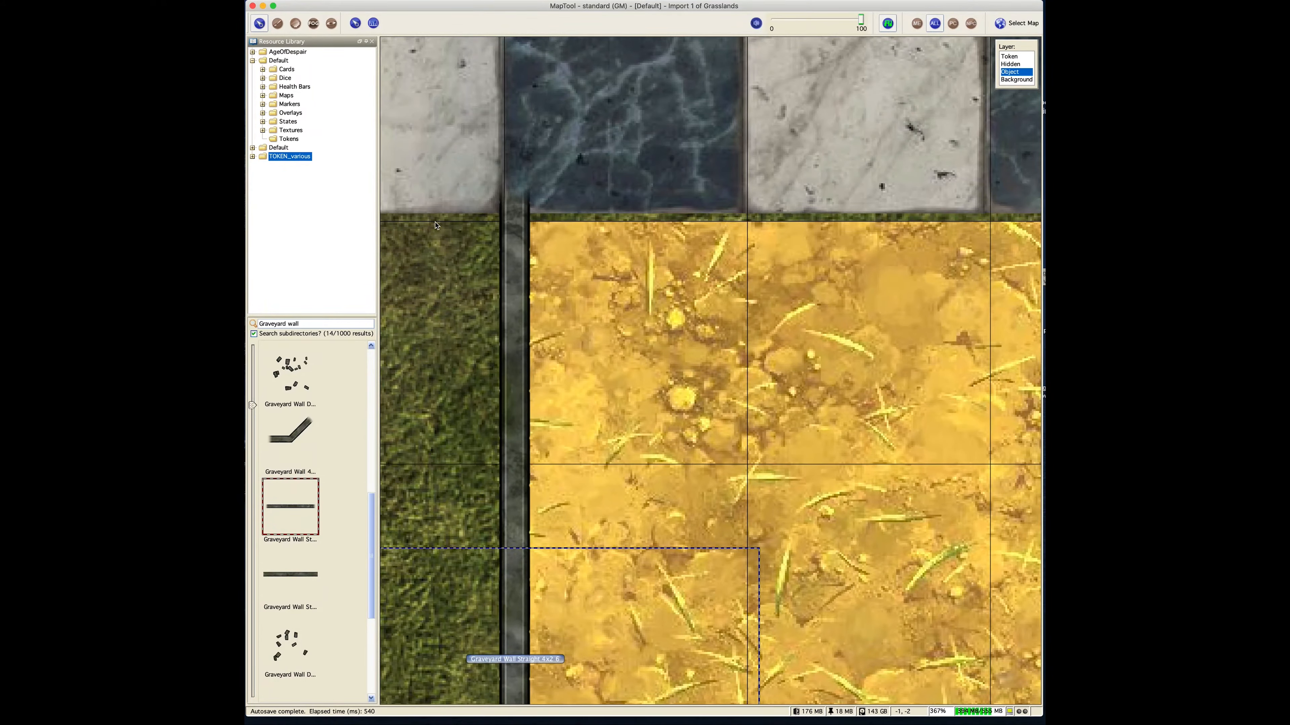
Step: Nudge the topmost upright wall piece on the farmland's left edge slightly down from the marble tiles
{"action": "left_click", "coordinate": [518, 218]}
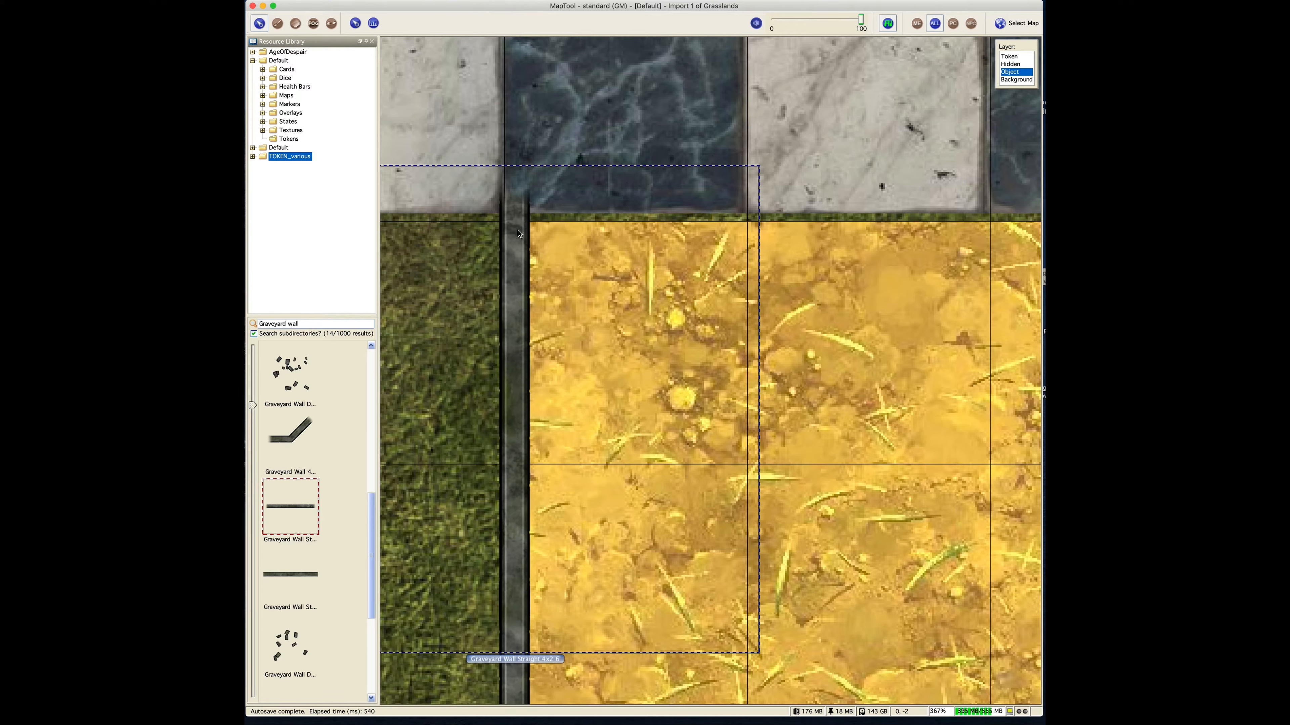
{"action": "key", "text": "Escape"}
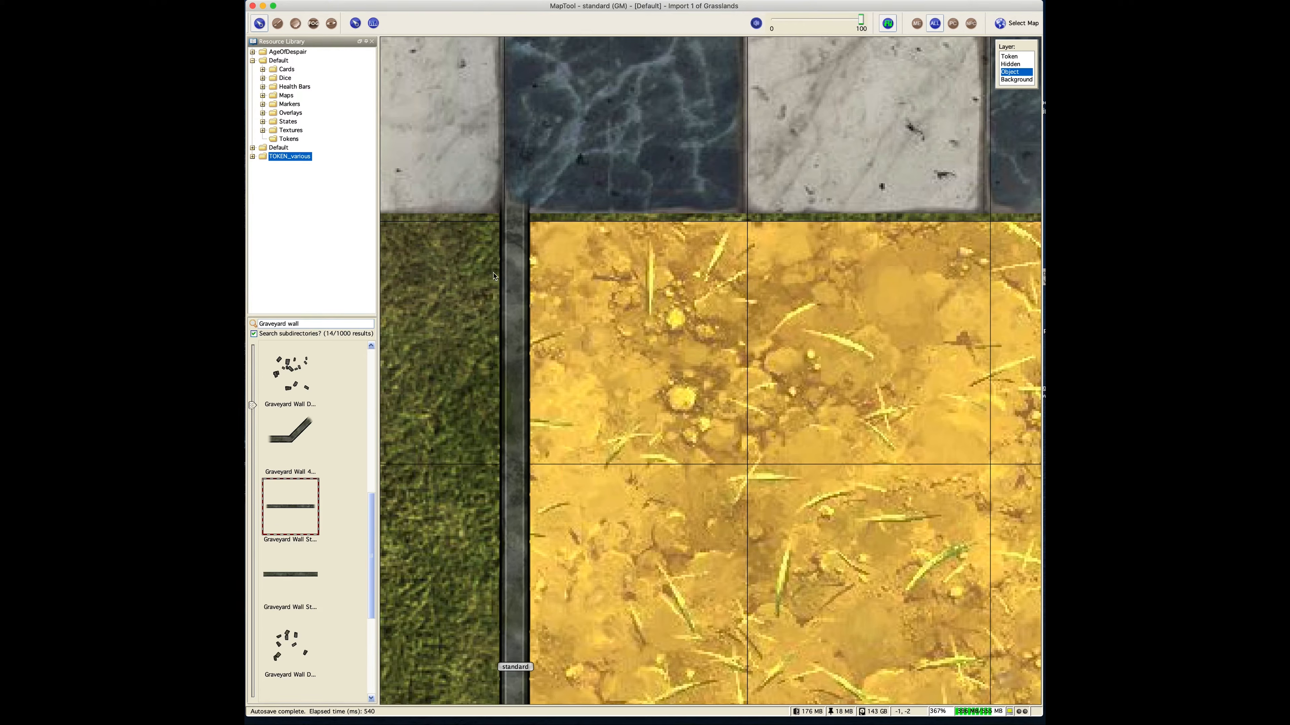
{"action": "left_click", "coordinate": [473, 287]}
Step: Move the spare horizontal wall piece from the grass below the farmland onto the pink marble tiles
{"action": "scroll", "coordinate": [641, 306], "scroll_direction": "down", "scroll_amount": 7}
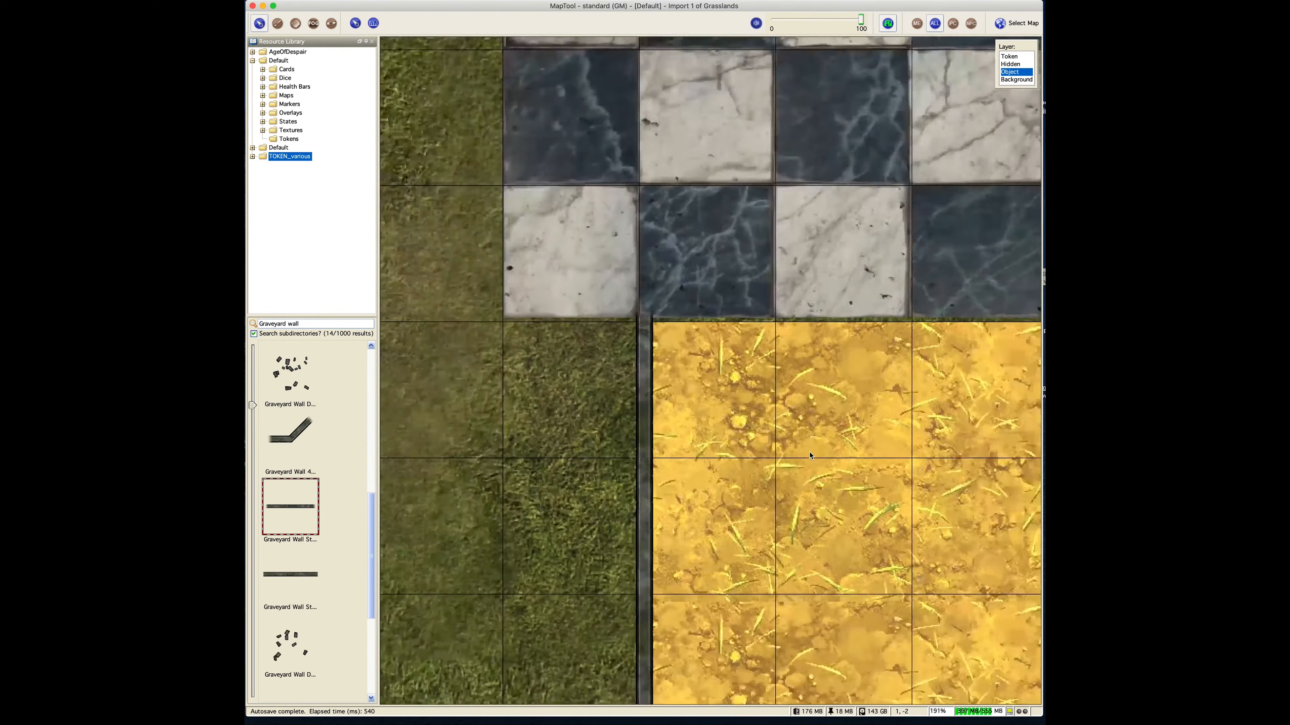
{"action": "scroll", "coordinate": [641, 306], "scroll_direction": "right", "scroll_amount": 5}
{"action": "scroll", "coordinate": [641, 306], "scroll_direction": "down", "scroll_amount": 4}
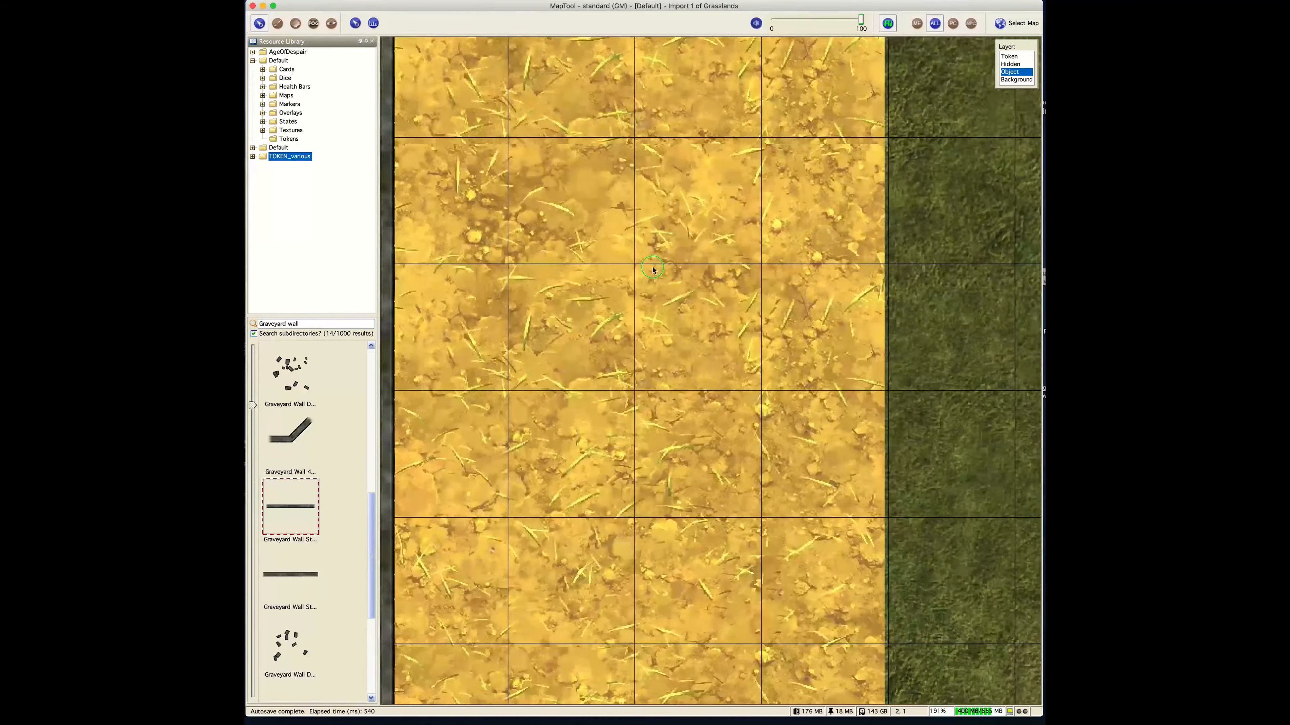
{"action": "scroll", "coordinate": [619, 362], "scroll_direction": "down", "scroll_amount": 5}
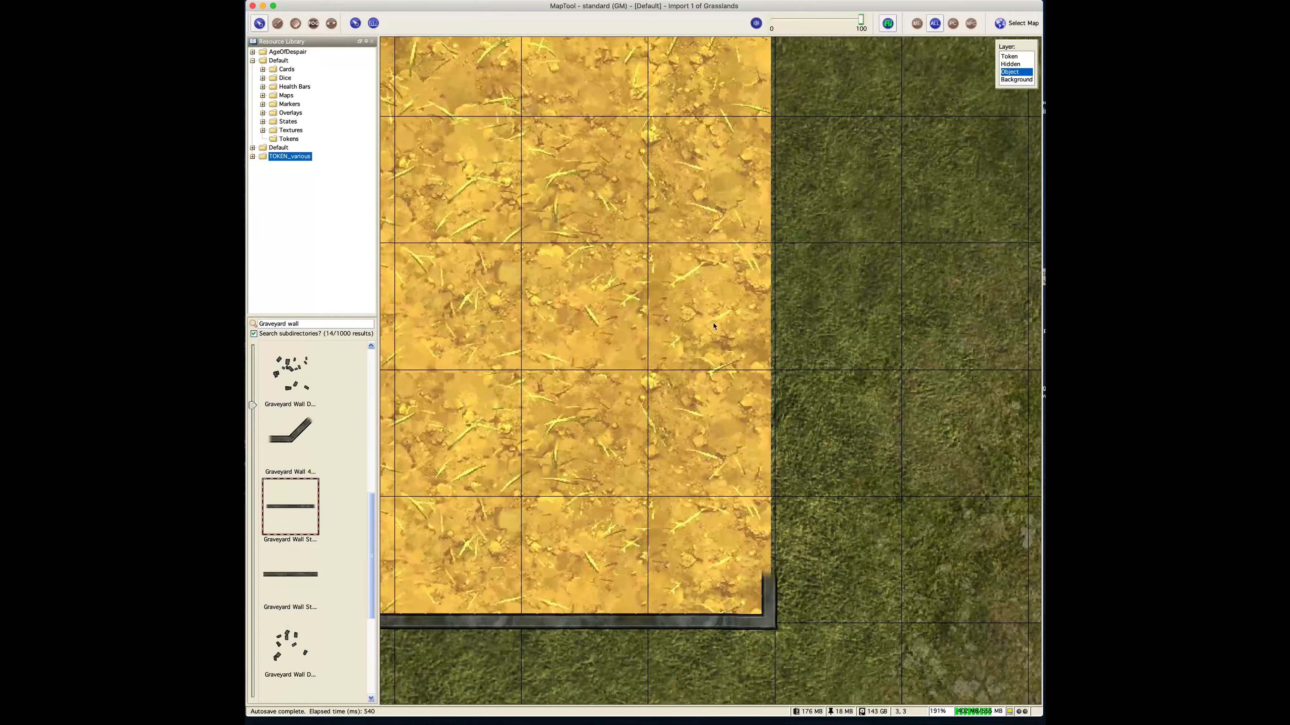
{"action": "scroll", "coordinate": [767, 319], "scroll_direction": "down", "scroll_amount": 3}
{"action": "scroll", "coordinate": [769, 330], "scroll_direction": "up", "scroll_amount": 1}
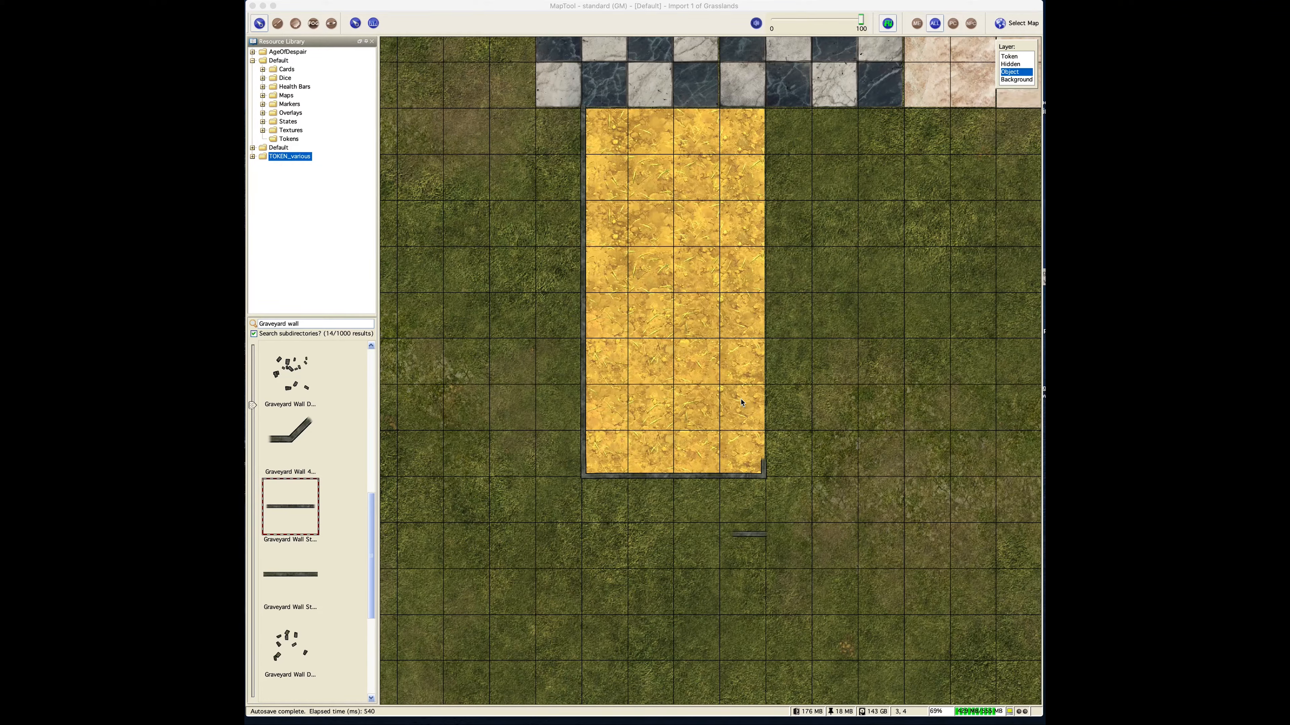
{"action": "left_click_drag", "start_coordinate": [749, 534], "coordinate": [953, 84]}
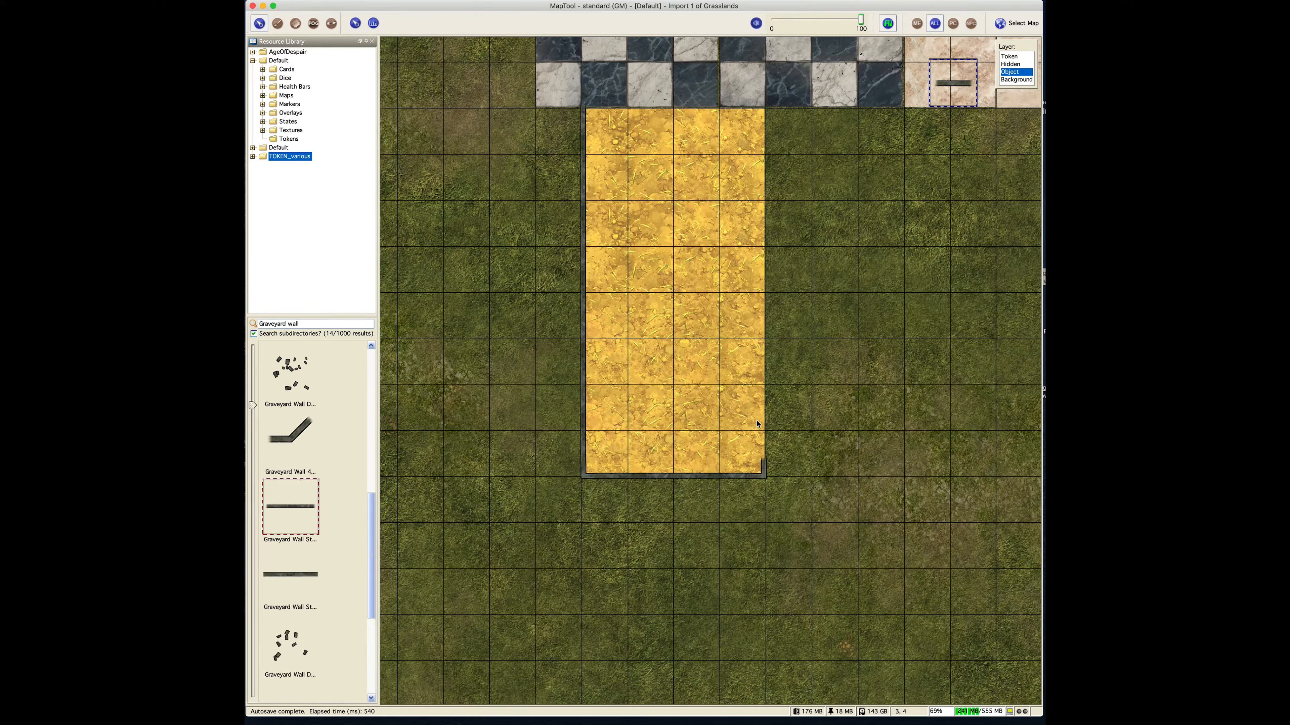
{"action": "left_click", "coordinate": [833, 198]}
Step: On the Background layer, place copies of both farmland tiles one square to the right to widen the field to five squares
{"action": "left_click", "coordinate": [1016, 80]}
{"action": "left_click", "coordinate": [717, 190]}
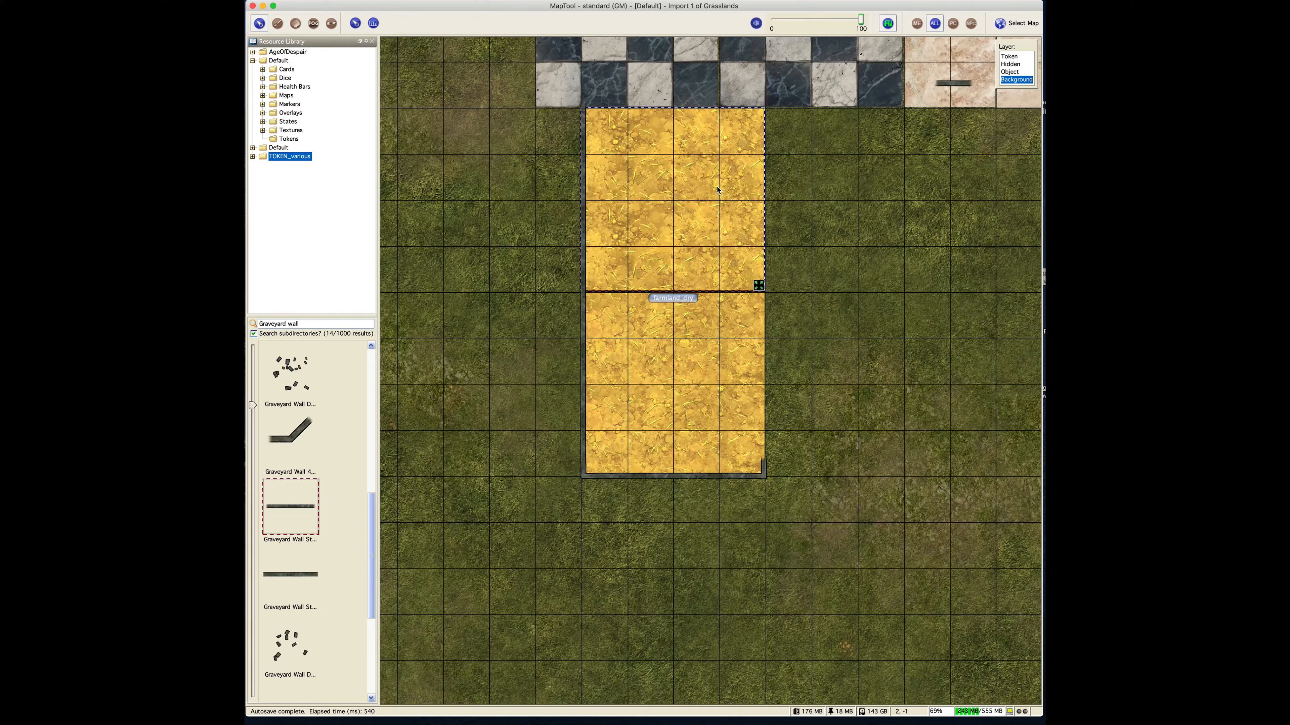
{"action": "left_click_drag", "start_coordinate": [716, 190], "coordinate": [720, 431]}
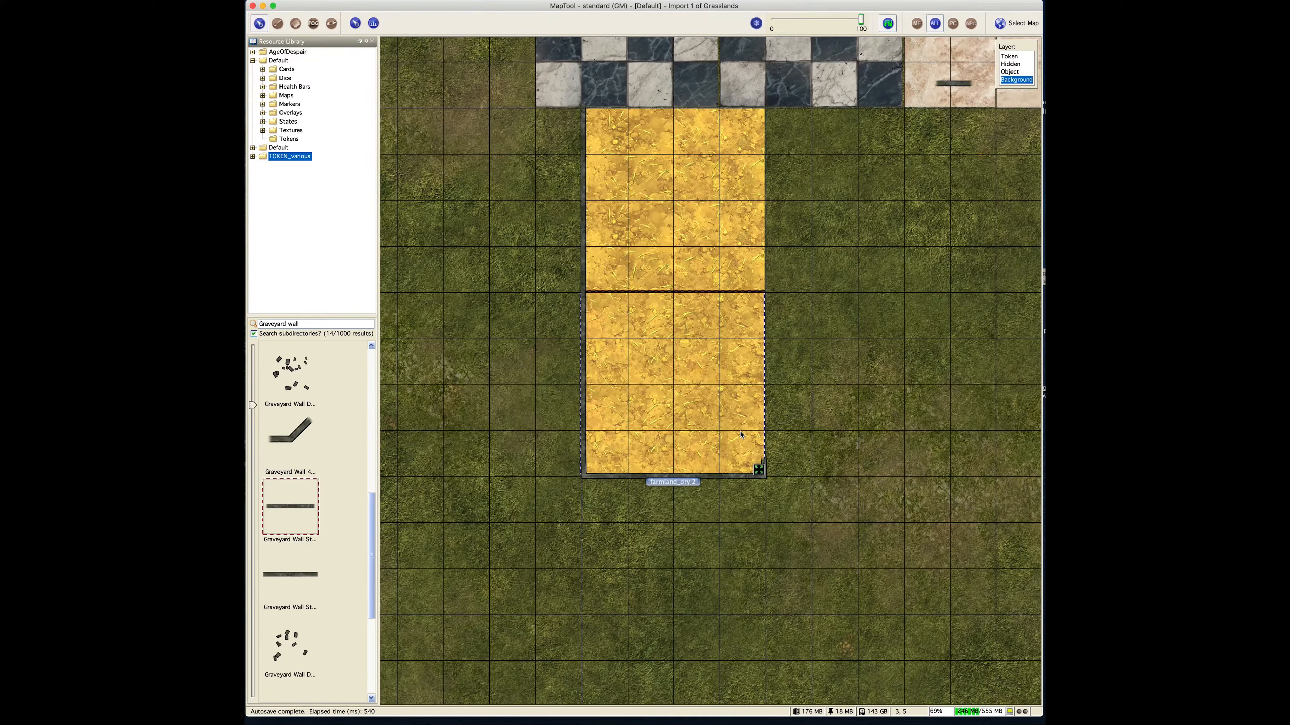
{"action": "left_click_drag", "start_coordinate": [740, 434], "coordinate": [762, 402]}
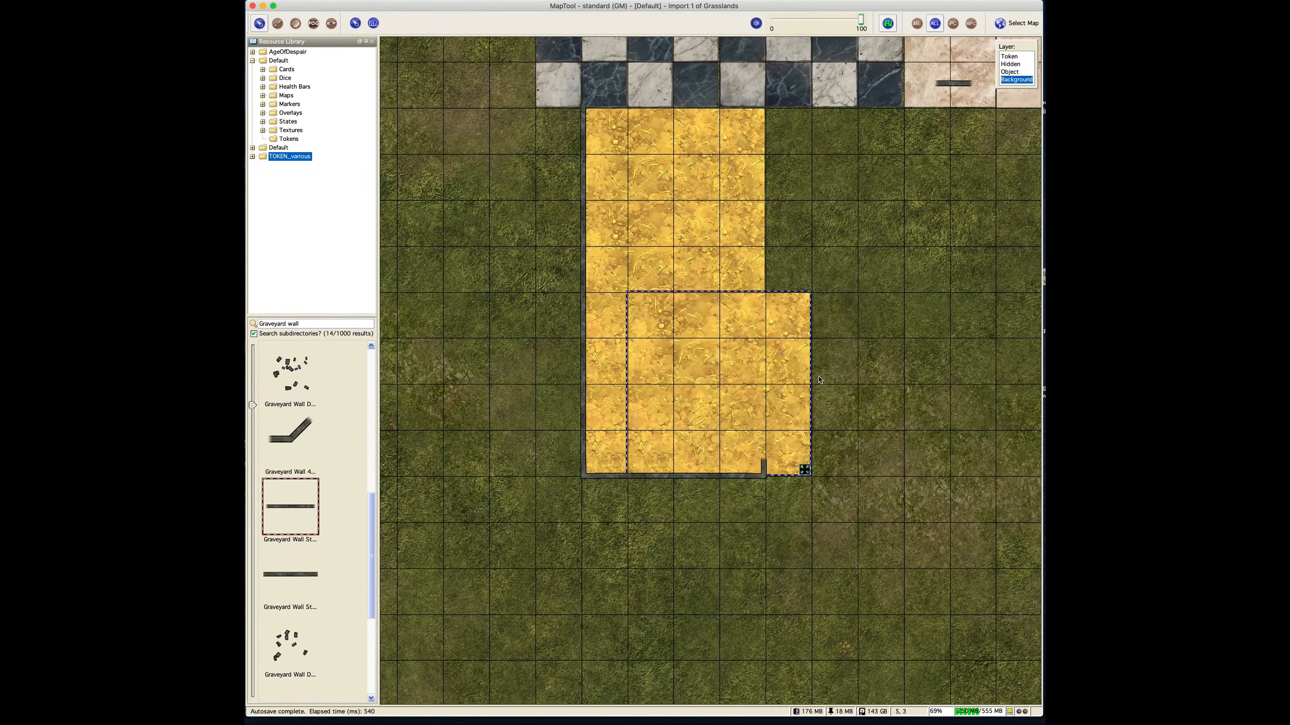
{"action": "left_click_drag", "start_coordinate": [782, 336], "coordinate": [782, 153]}
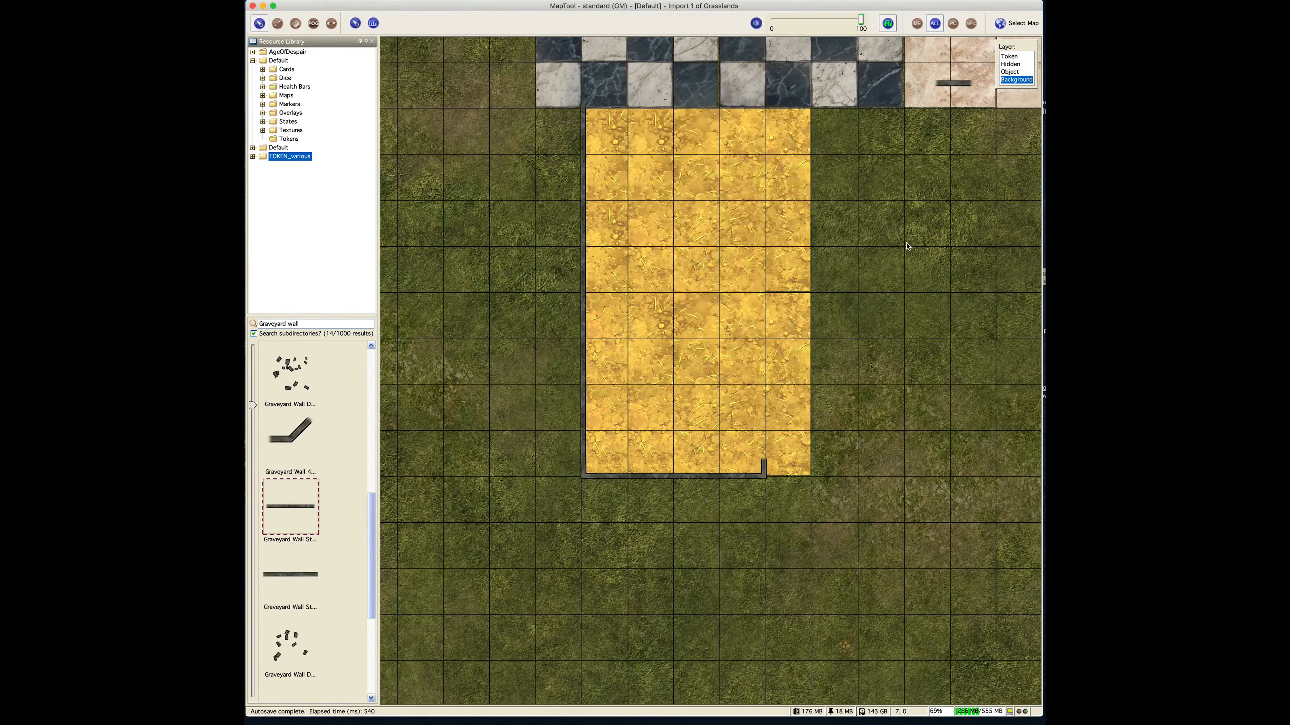
{"action": "left_click_drag", "start_coordinate": [764, 288], "coordinate": [765, 477]}
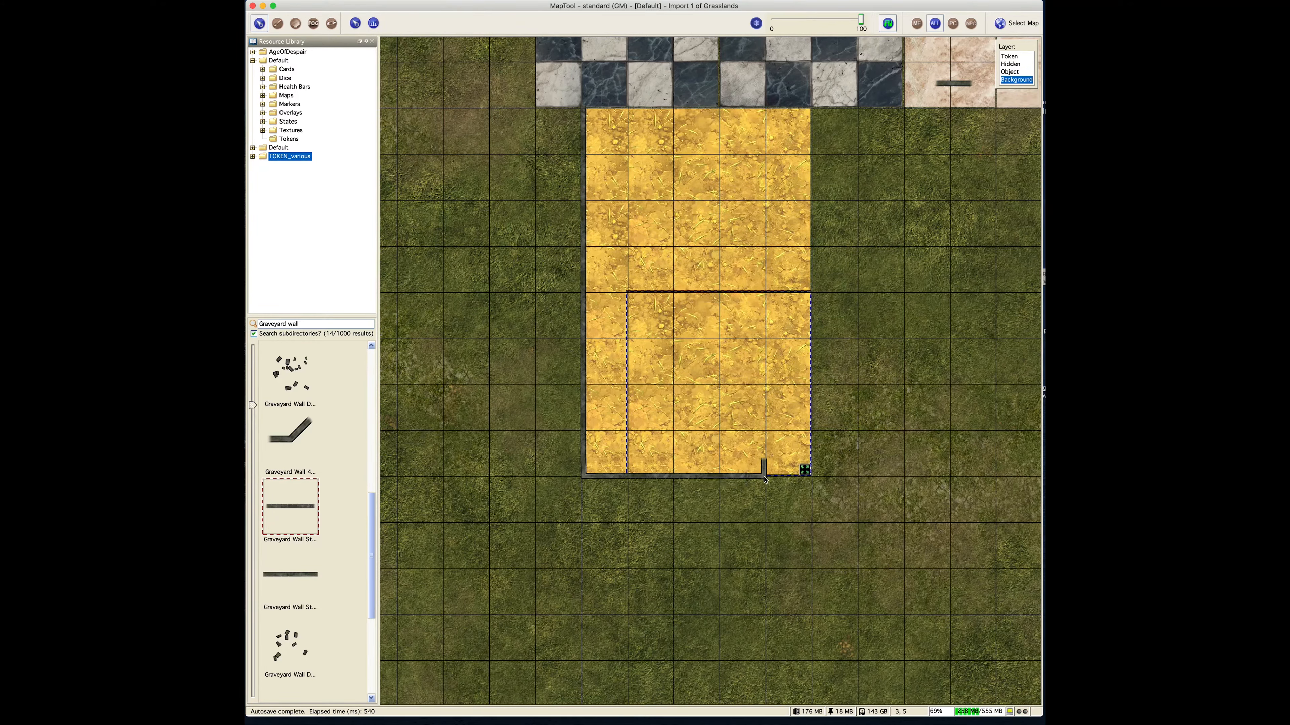
Step: On the Object layer, move the lower-right wall corner one square right onto the widened farmland's corner
{"action": "left_click", "coordinate": [1009, 72]}
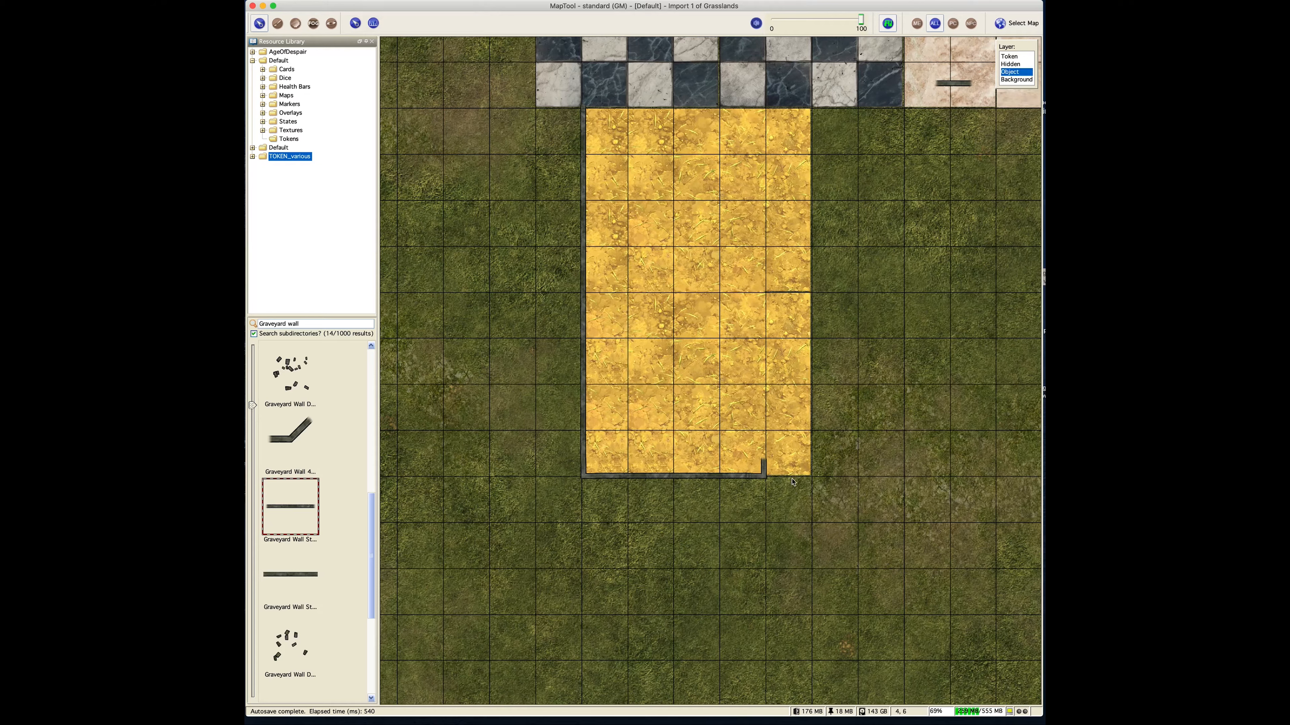
{"action": "scroll", "coordinate": [791, 453], "scroll_direction": "up", "scroll_amount": 3}
{"action": "scroll", "coordinate": [789, 453], "scroll_direction": "up", "scroll_amount": 3}
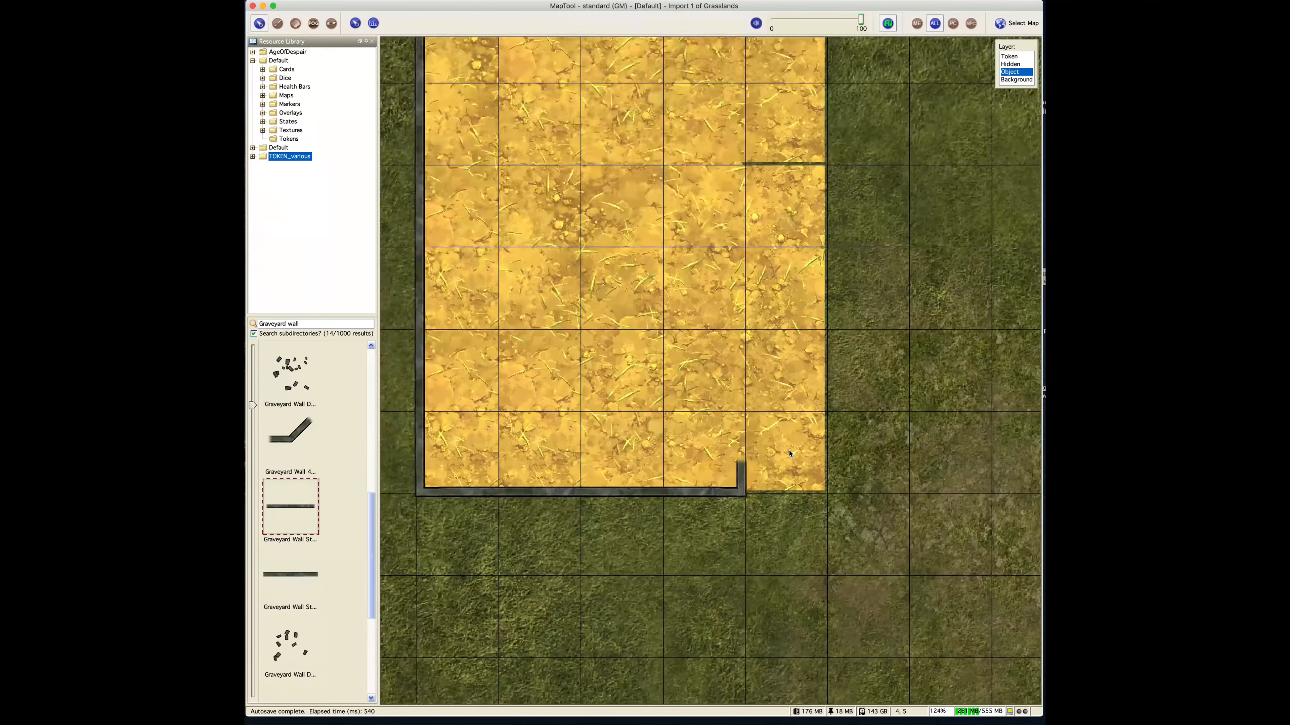
{"action": "left_click", "coordinate": [736, 502]}
{"action": "left_click_drag", "start_coordinate": [736, 501], "coordinate": [839, 502]}
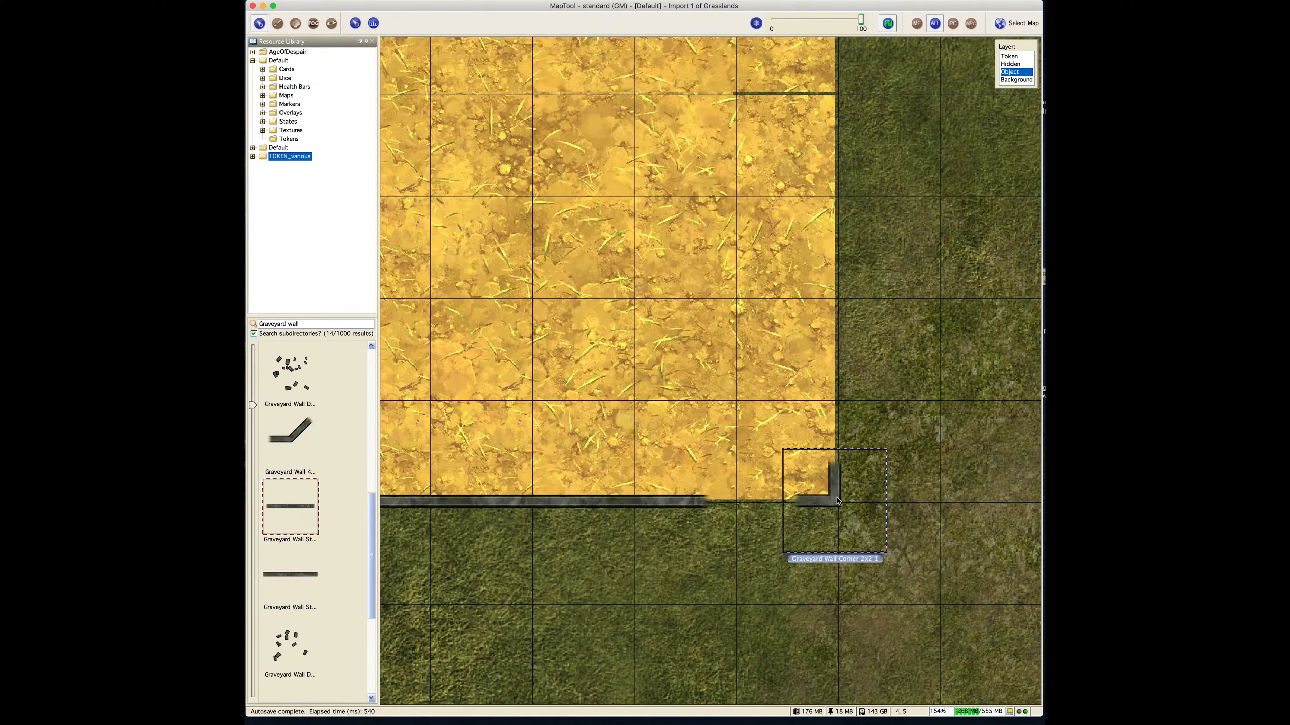
Step: Fill the gap in the bottom wall with a copy of the horizontal 4x2 wall and align it with the corner
{"action": "left_click", "coordinate": [699, 505]}
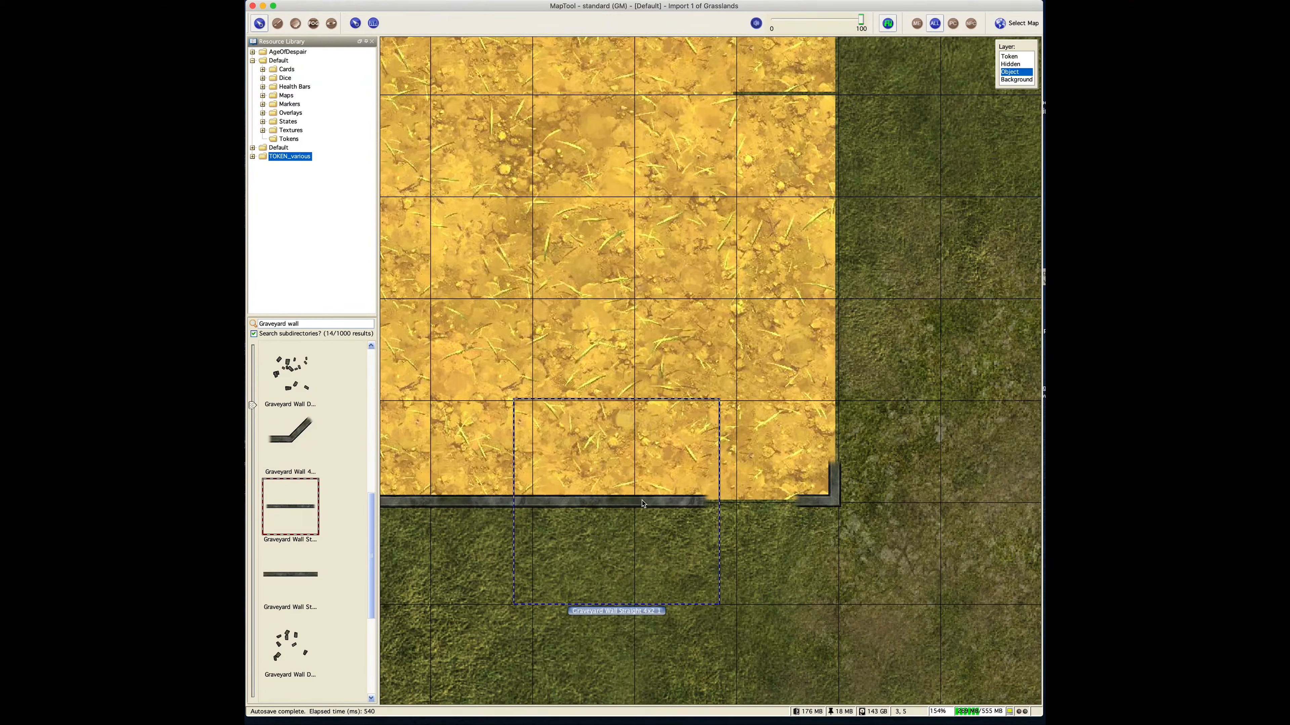
{"action": "left_click_drag", "start_coordinate": [634, 502], "coordinate": [739, 543]}
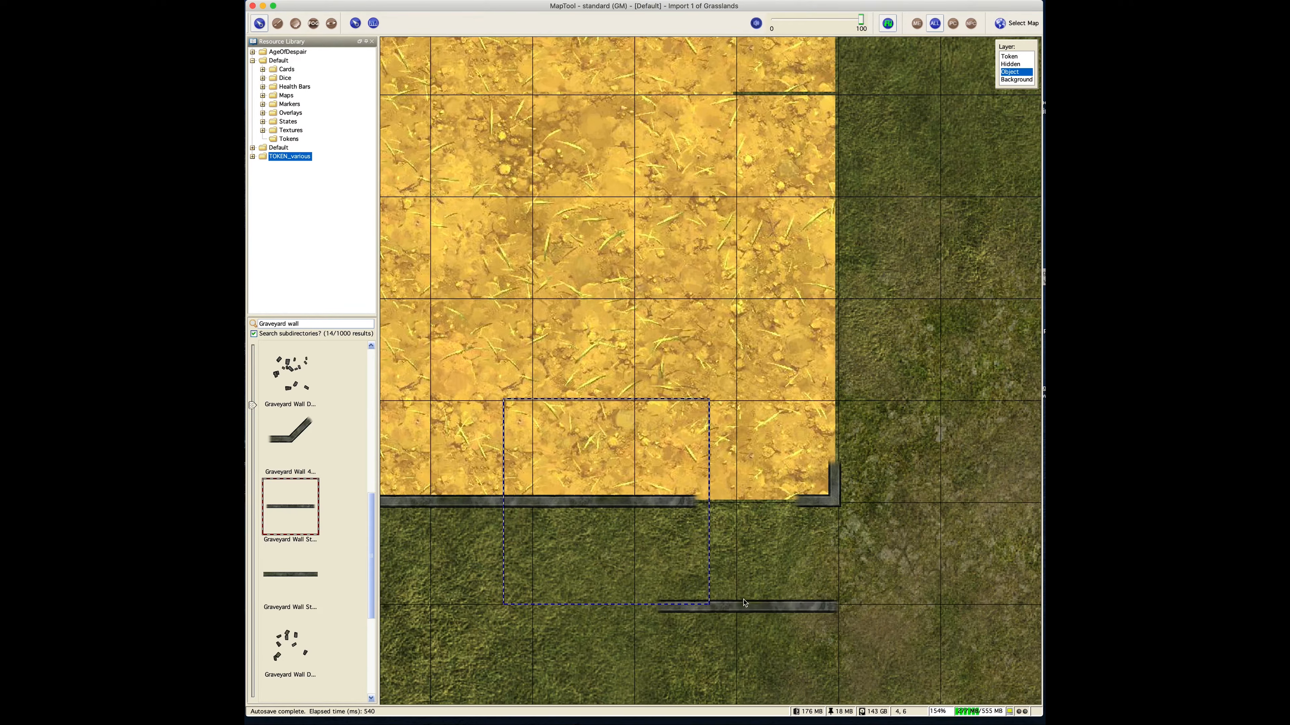
{"action": "left_click_drag", "start_coordinate": [744, 604], "coordinate": [716, 501]}
{"action": "left_click", "coordinate": [863, 543]}
{"action": "scroll", "coordinate": [828, 509], "scroll_direction": "up", "scroll_amount": 8}
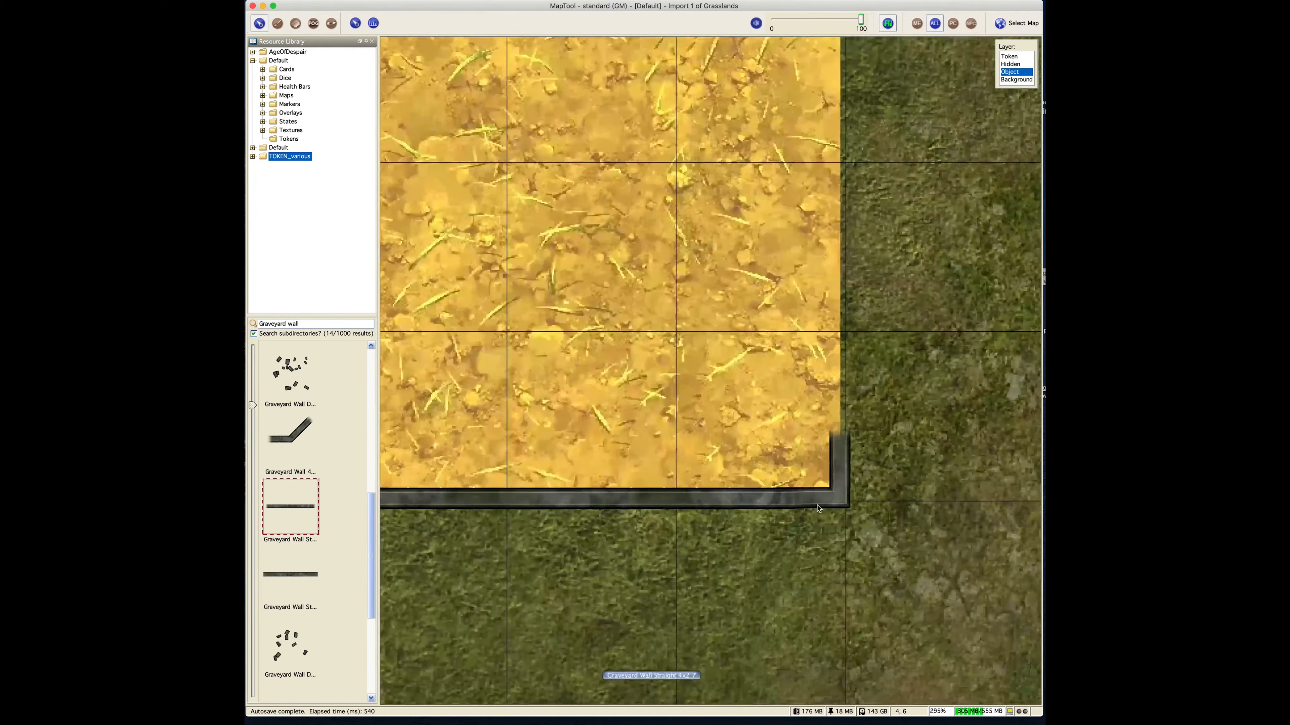
{"action": "left_click", "coordinate": [829, 507]}
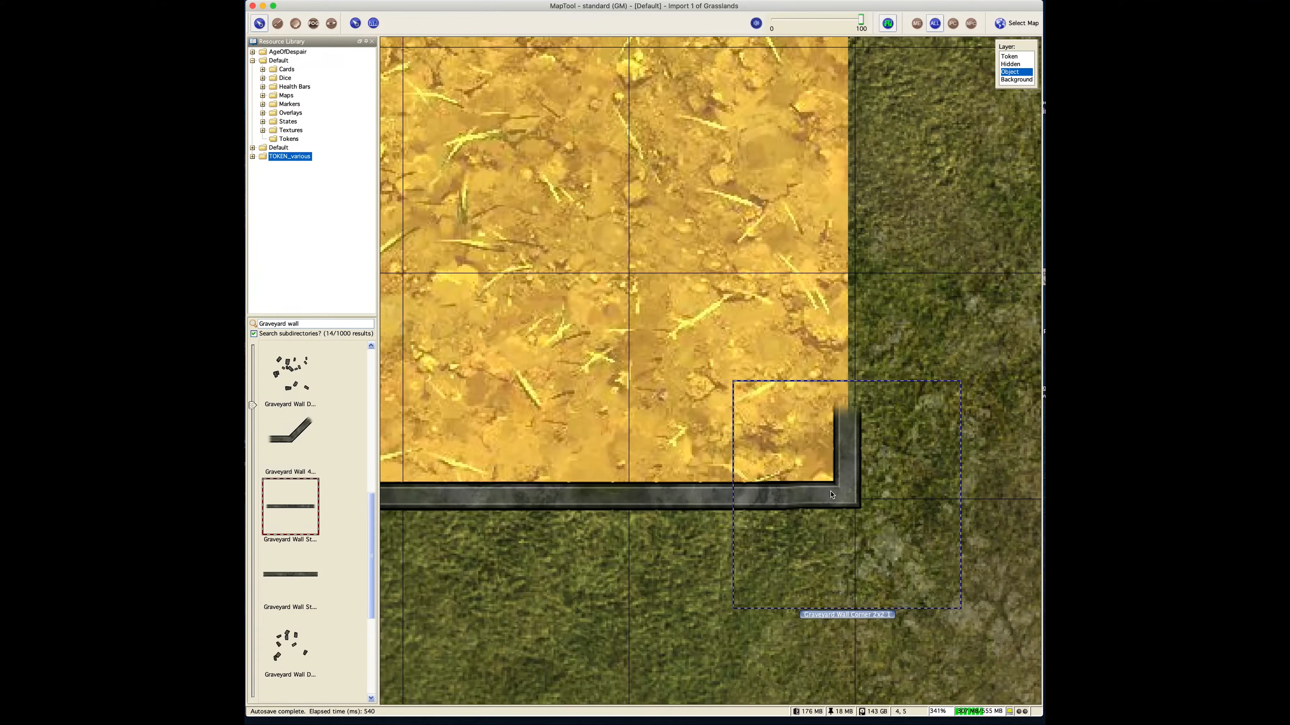
{"action": "left_click_drag", "start_coordinate": [831, 494], "coordinate": [913, 344]}
Step: Copy an upright 4x2 wall from the left edge and set it above the farmland's lower-right corner
{"action": "scroll", "coordinate": [924, 326], "scroll_direction": "down", "scroll_amount": 2}
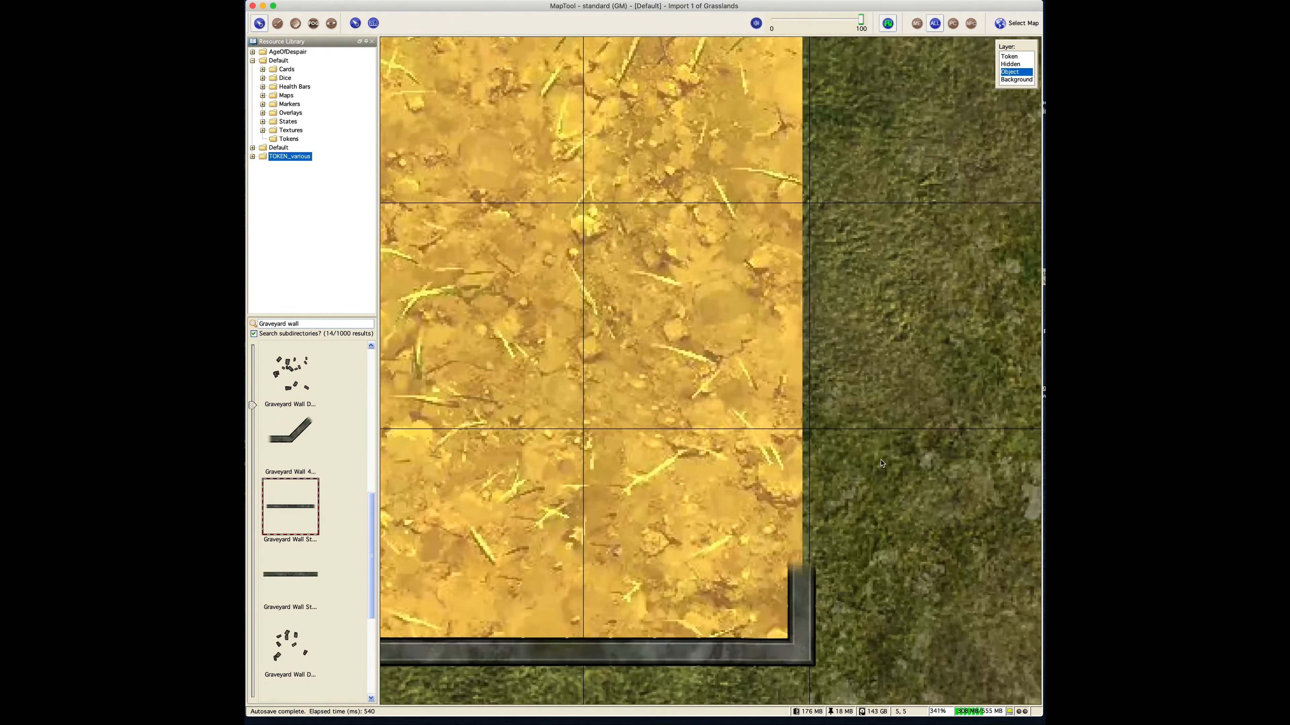
{"action": "scroll", "coordinate": [874, 388], "scroll_direction": "down", "scroll_amount": 8}
{"action": "left_click_drag", "start_coordinate": [875, 388], "coordinate": [839, 401]}
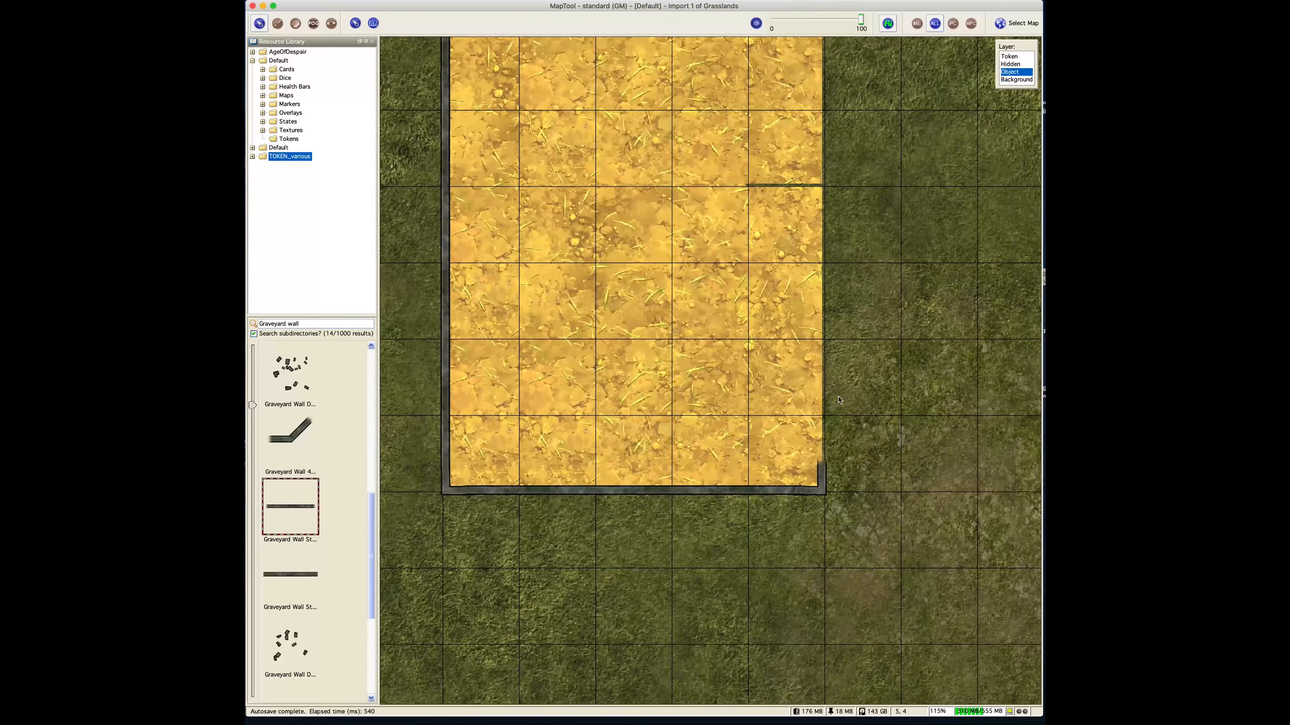
{"action": "left_click", "coordinate": [441, 300]}
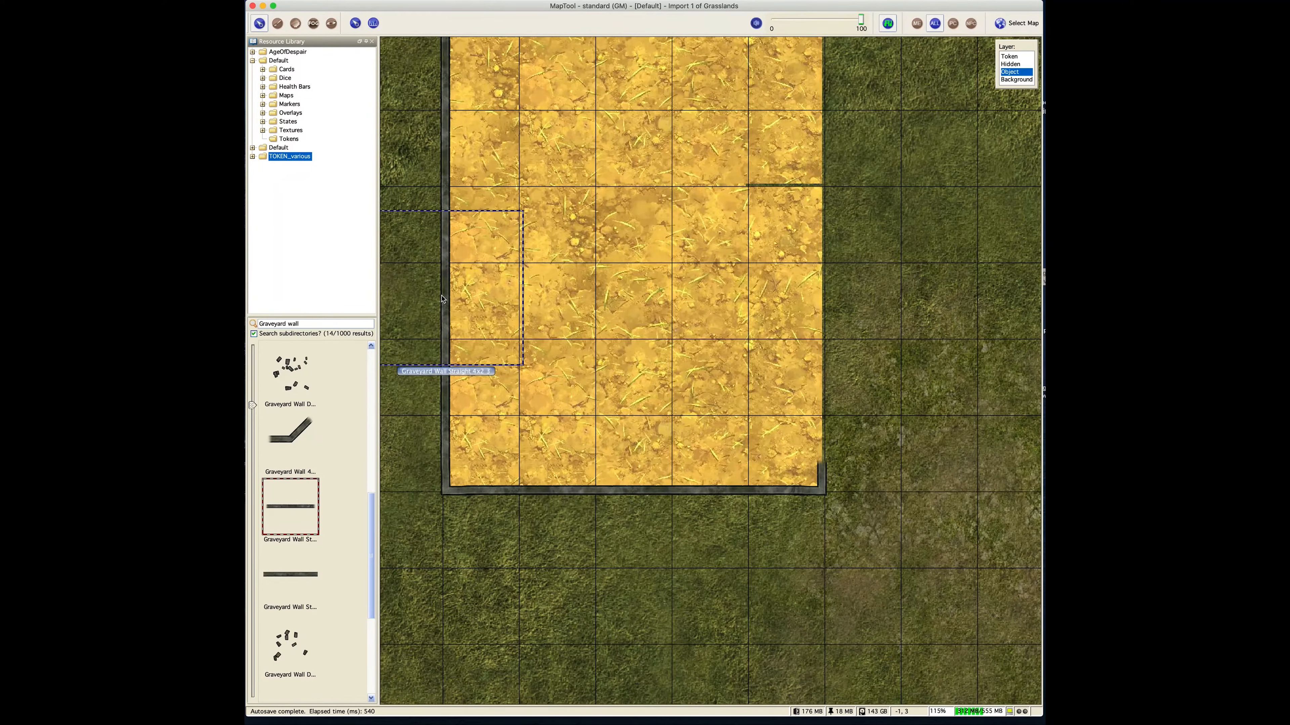
{"action": "key", "text": "ctrl+v"}
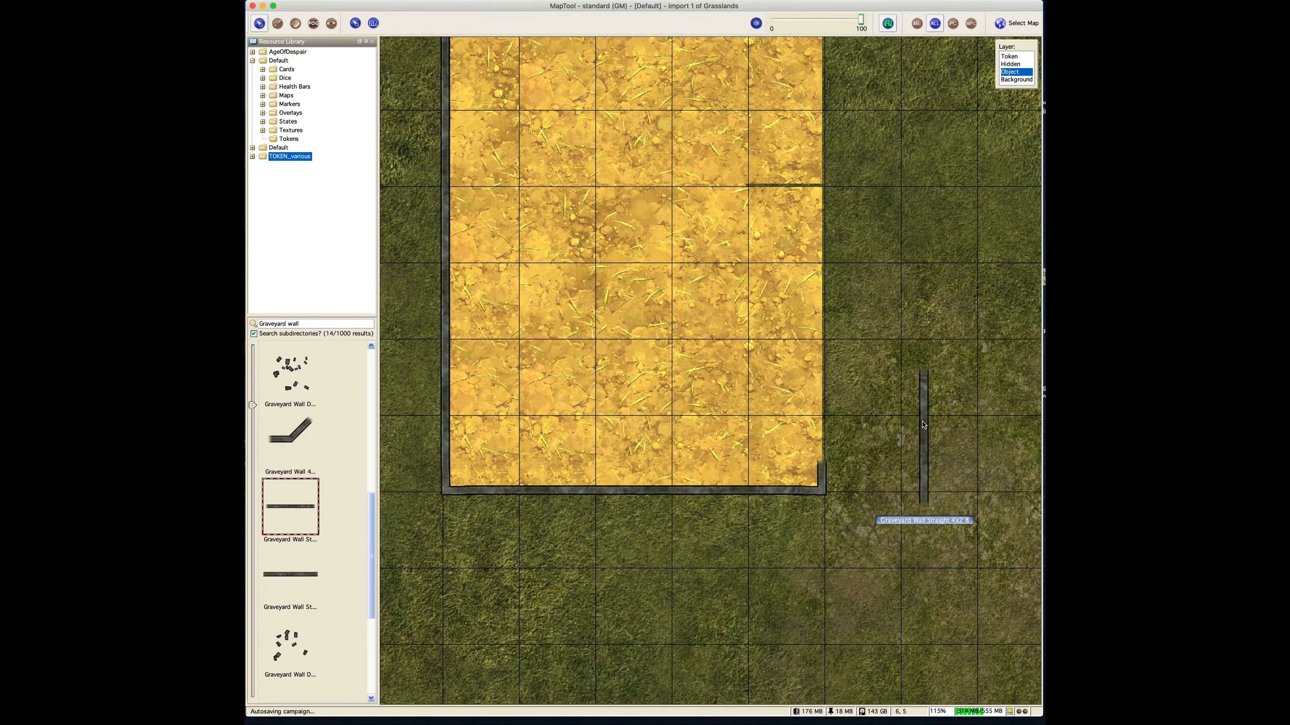
{"action": "left_click_drag", "start_coordinate": [922, 422], "coordinate": [821, 395]}
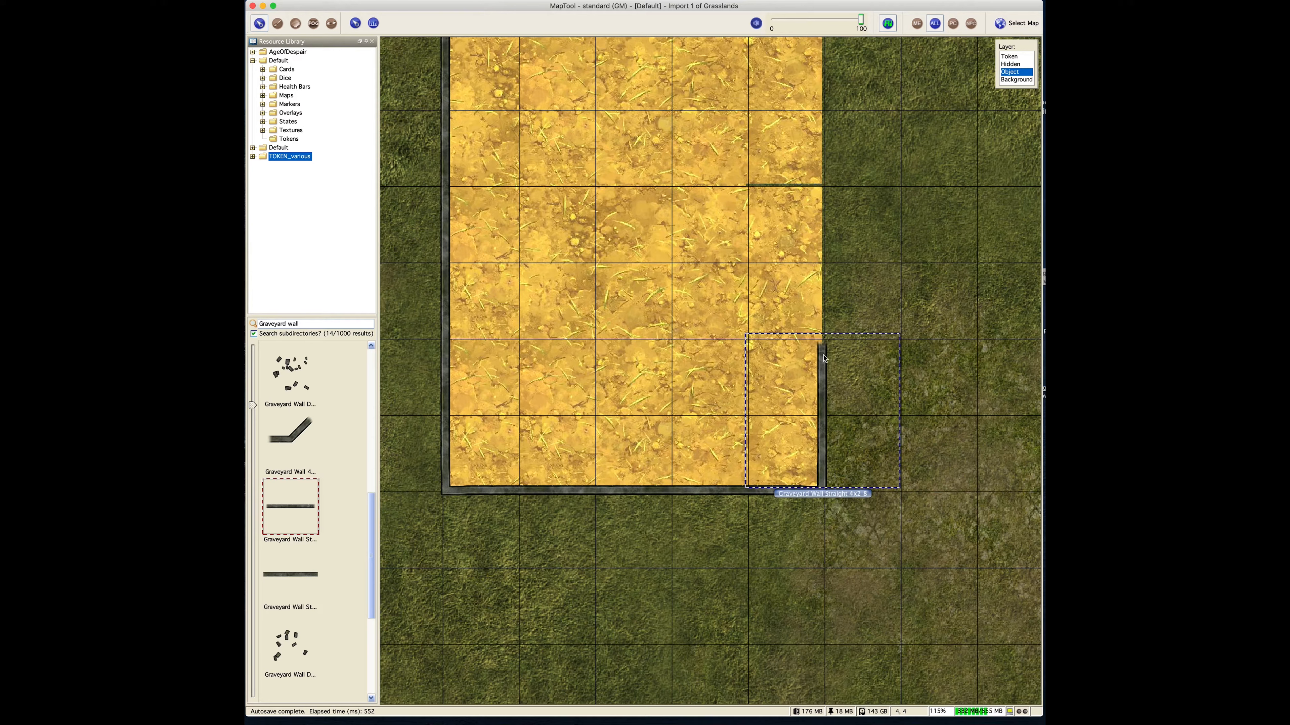
{"action": "scroll", "coordinate": [823, 358], "scroll_direction": "up", "scroll_amount": 5}
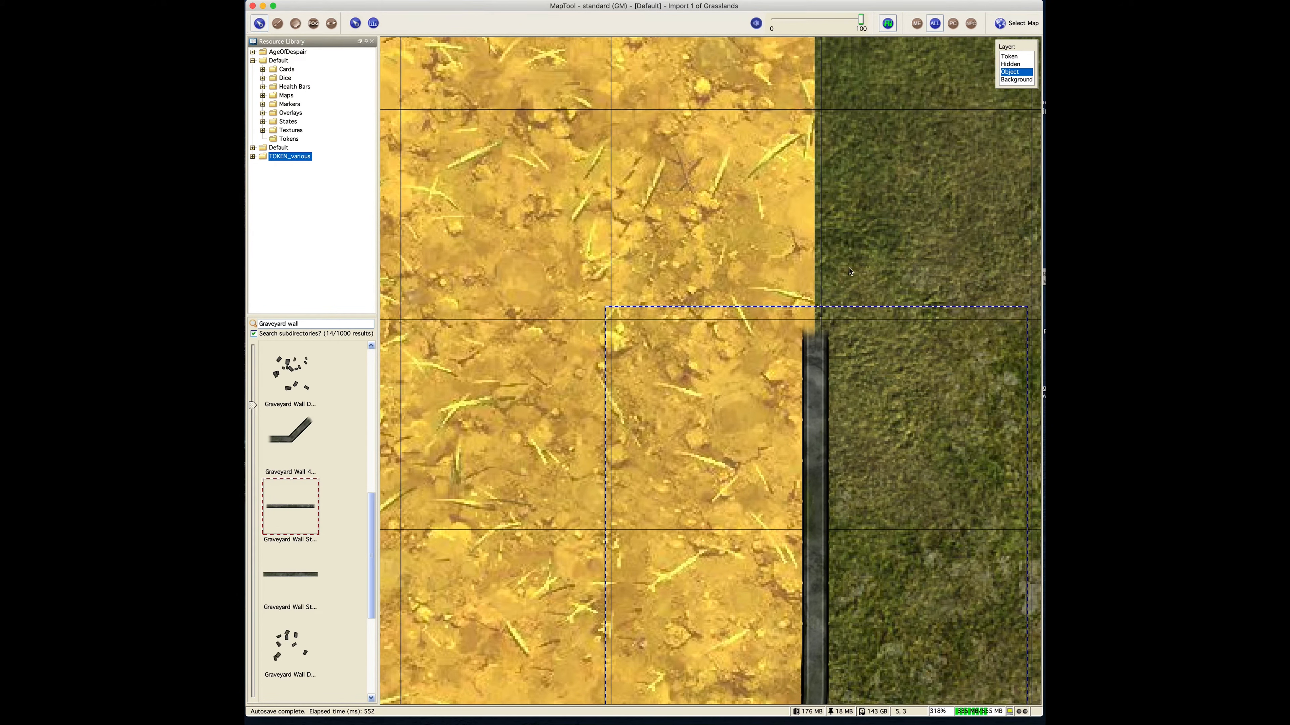
Step: On the Background layer, enlarge the upper-right farmland tile slightly to close the seam with the tile below
{"action": "scroll", "coordinate": [850, 272], "scroll_direction": "down", "scroll_amount": 6}
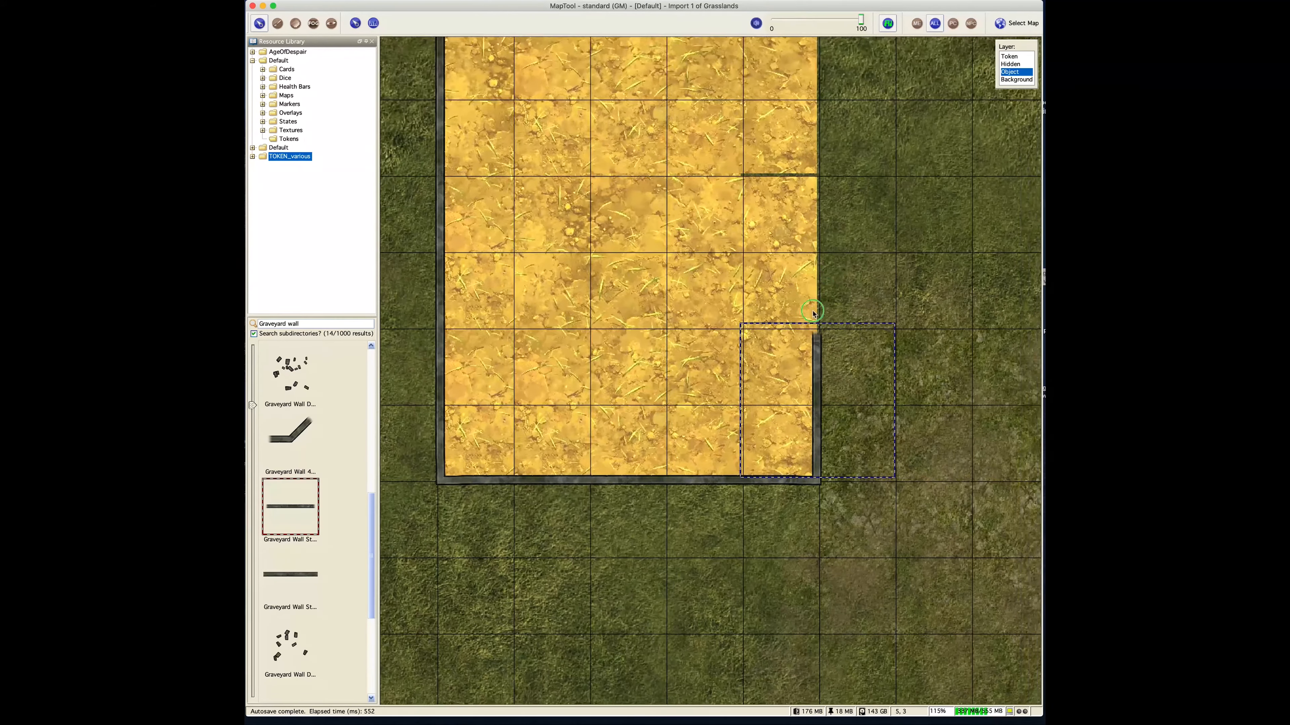
{"action": "scroll", "coordinate": [812, 313], "scroll_direction": "up", "scroll_amount": 5}
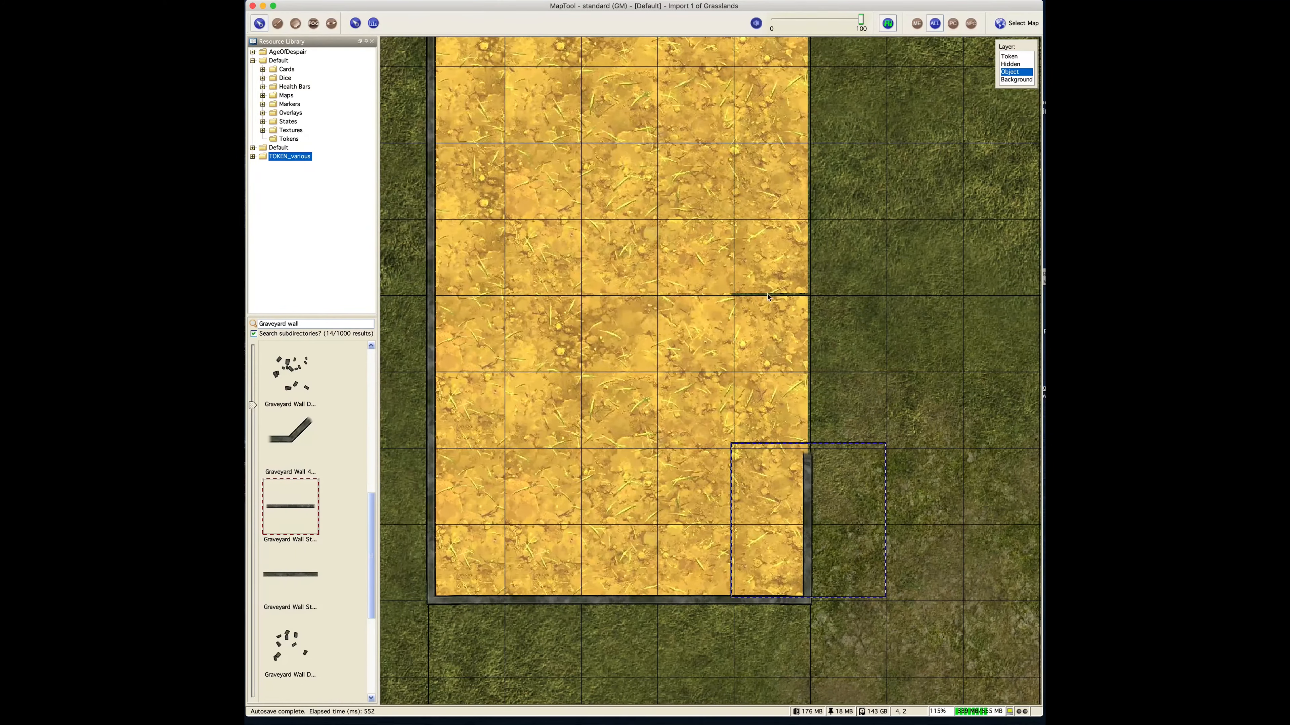
{"action": "left_click", "coordinate": [1016, 79]}
{"action": "left_click_drag", "start_coordinate": [784, 188], "coordinate": [845, 235]}
{"action": "scroll", "coordinate": [819, 228], "scroll_direction": "down", "scroll_amount": 5}
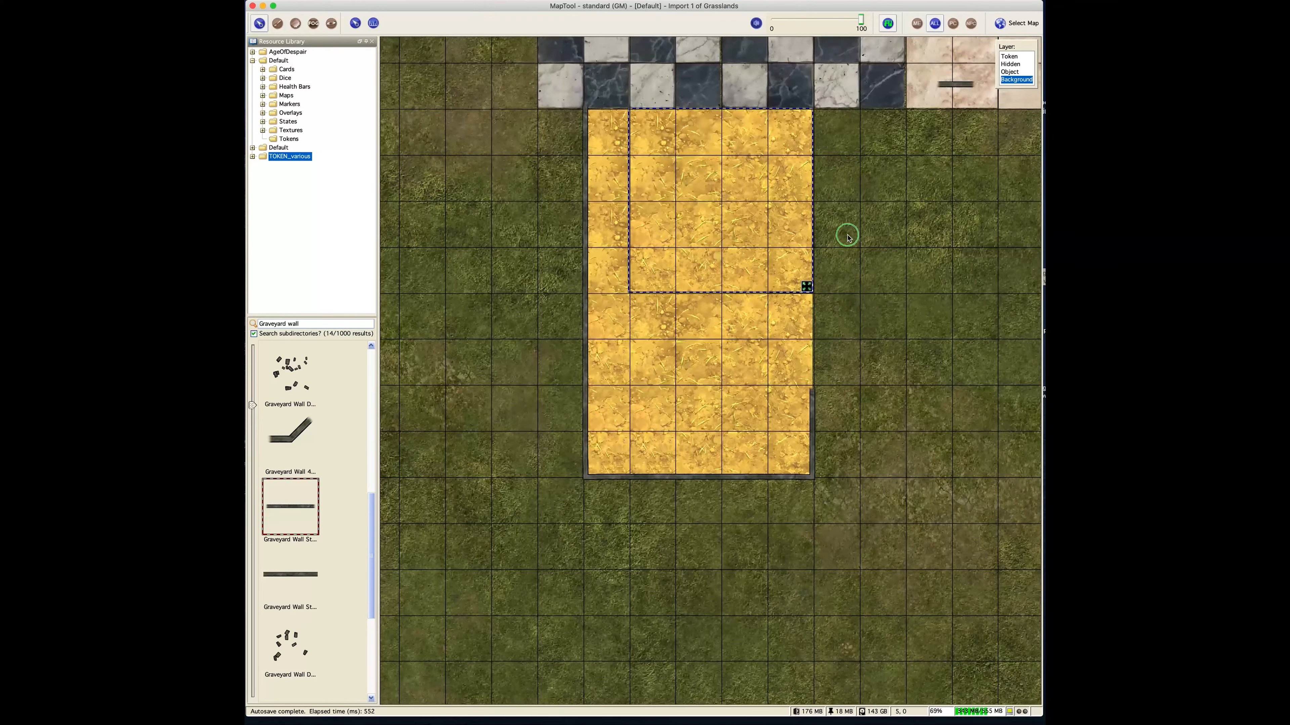
{"action": "right_click", "coordinate": [775, 234]}
{"action": "key", "text": "Escape"}
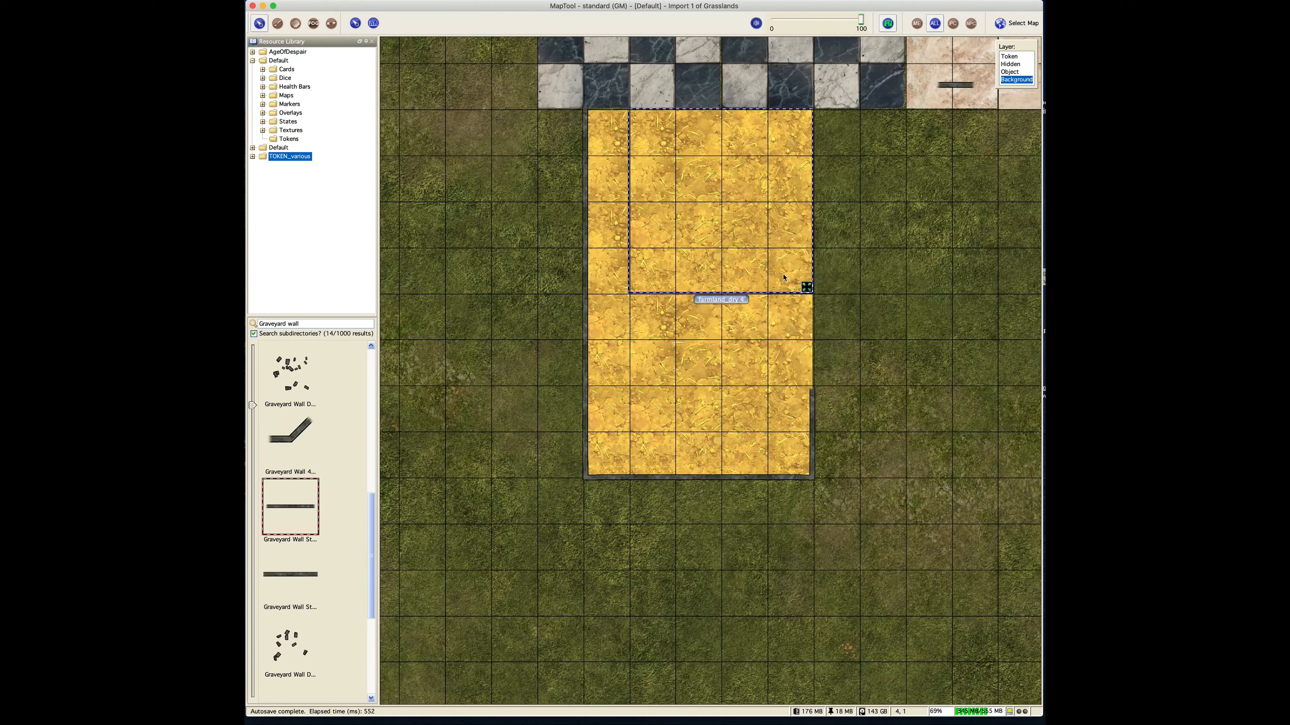
{"action": "mouse_move", "coordinate": [783, 278]}
{"action": "left_mouse_down"}
{"action": "mouse_move", "coordinate": [800, 307]}
{"action": "mouse_move", "coordinate": [810, 293]}
{"action": "left_mouse_up"}
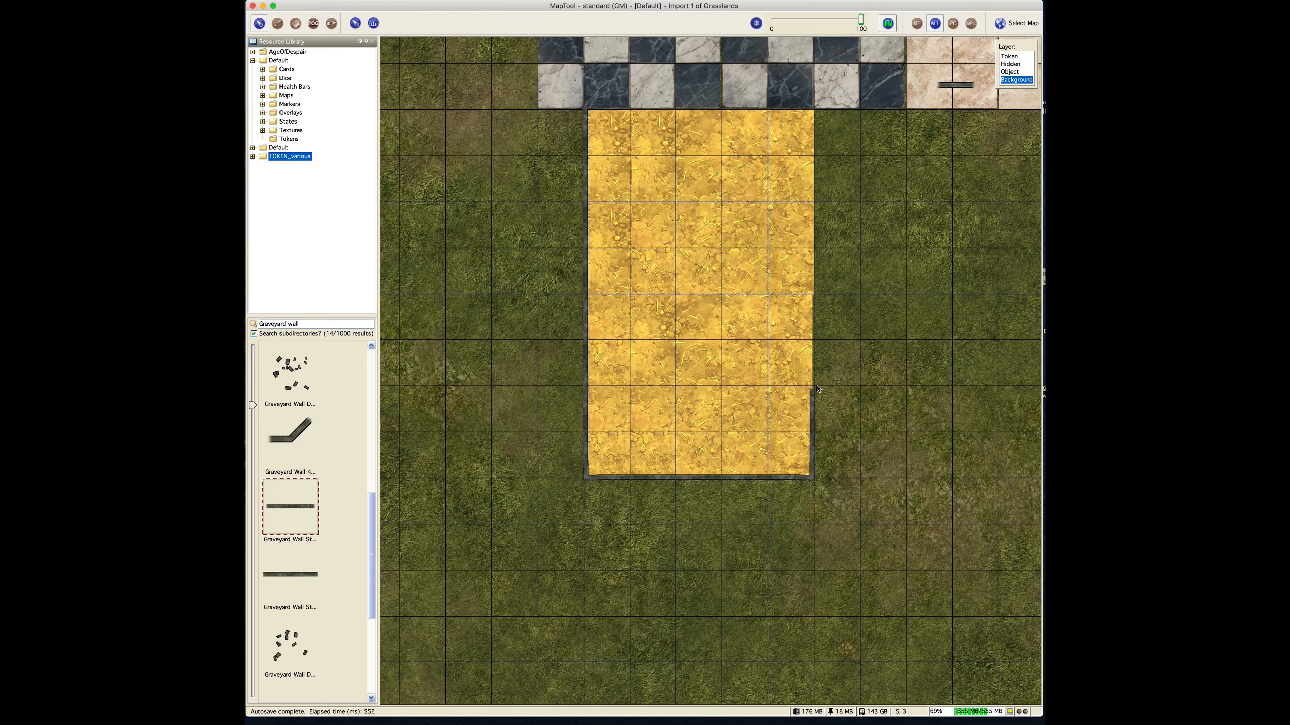
Step: On the Object layer, place two more upright copies of the 4x2 wall along the upper part of the farmland's right edge
{"action": "left_click", "coordinate": [1010, 72]}
{"action": "left_click", "coordinate": [813, 419]}
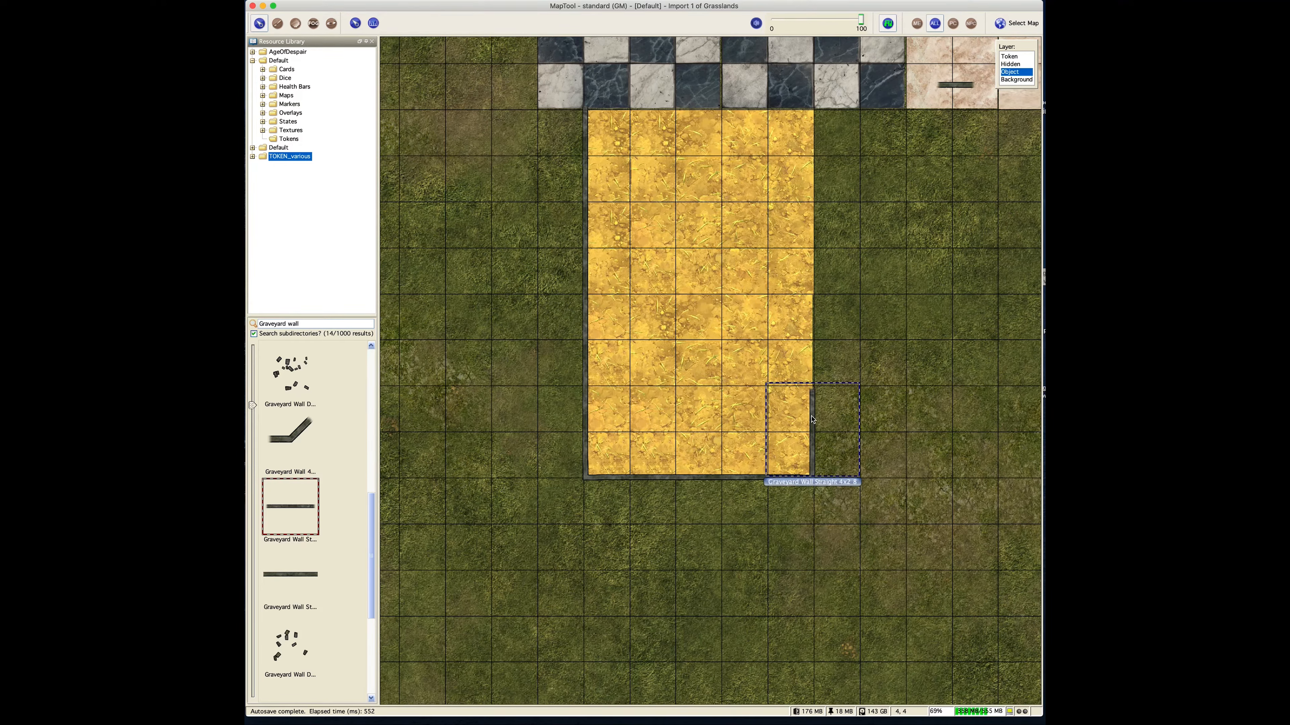
{"action": "left_click", "coordinate": [817, 202]}
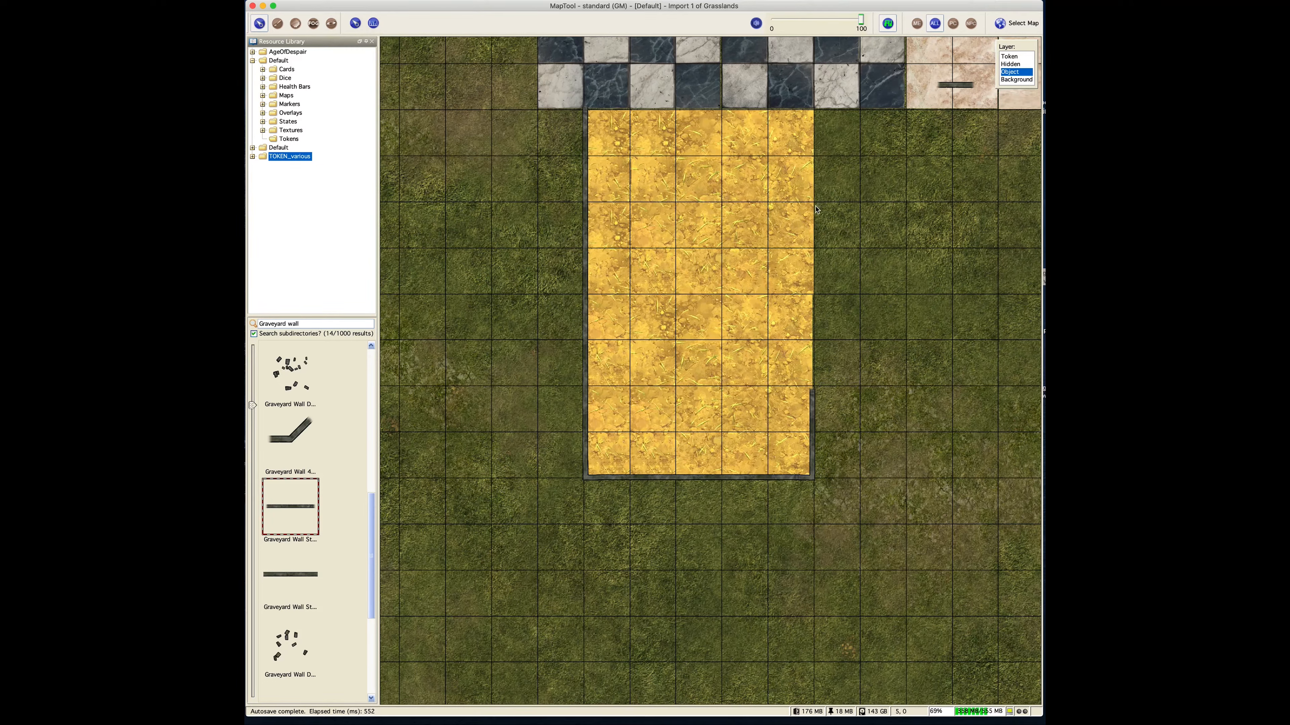
{"action": "key", "text": "super+v"}
{"action": "left_click_drag", "start_coordinate": [856, 253], "coordinate": [813, 208]}
{"action": "key", "text": "super+v"}
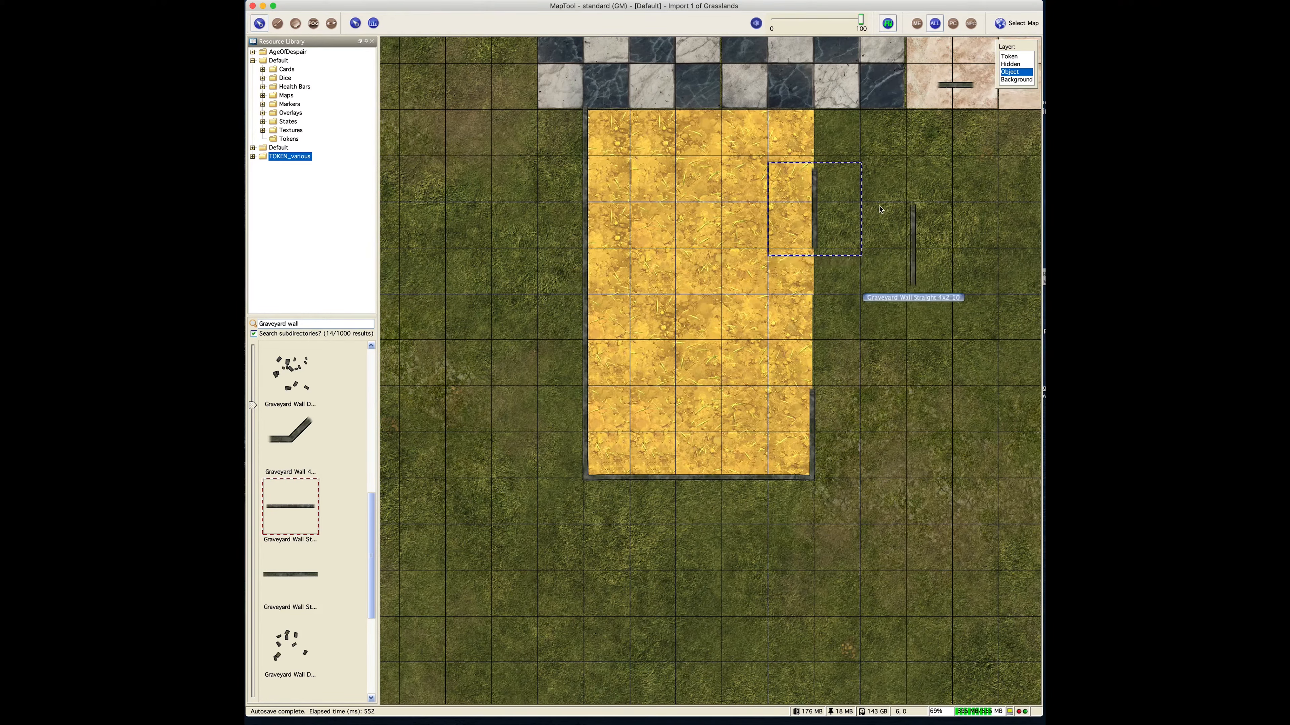
{"action": "left_click_drag", "start_coordinate": [911, 229], "coordinate": [851, 208]}
{"action": "scroll", "coordinate": [814, 152], "scroll_direction": "up", "scroll_amount": 10}
{"action": "left_click_drag", "start_coordinate": [945, 188], "coordinate": [892, 164]}
Step: On the Background layer, adjust the lower farmland tile's size so its right edge lines up with the tile above
{"action": "left_click_drag", "start_coordinate": [861, 355], "coordinate": [877, 262]}
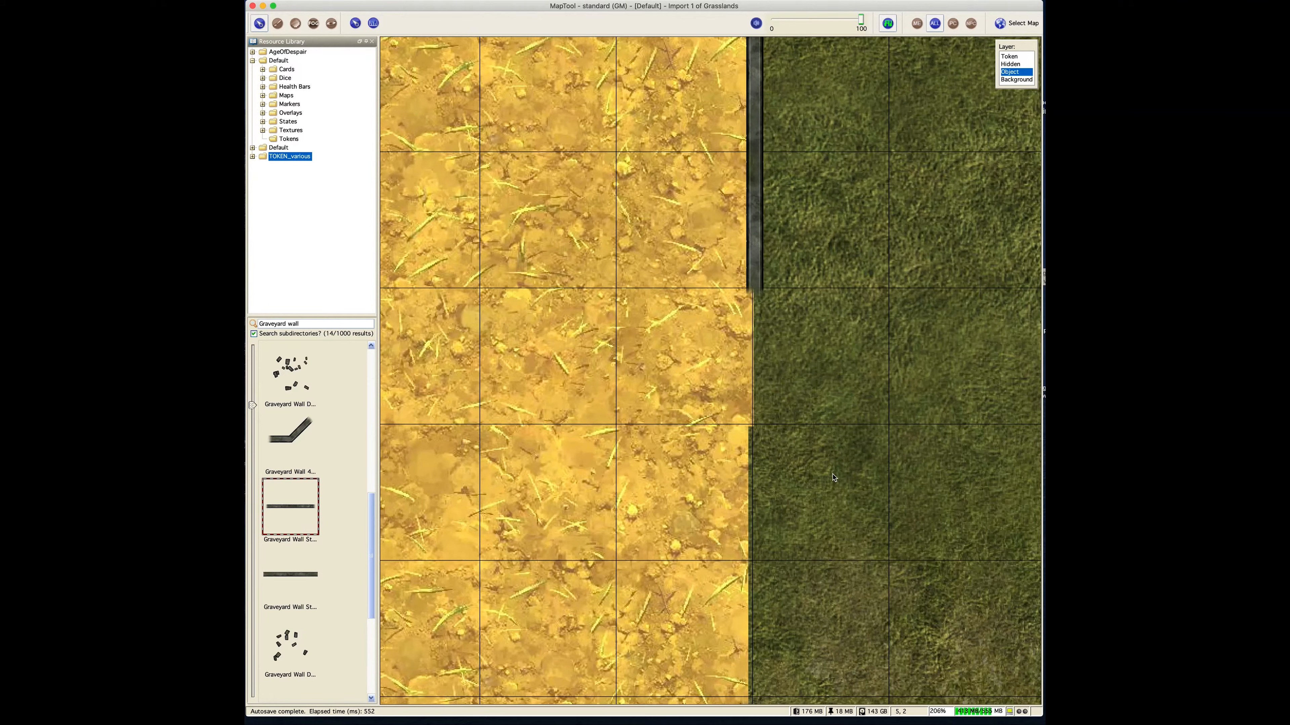
{"action": "left_click_drag", "start_coordinate": [822, 457], "coordinate": [819, 442]}
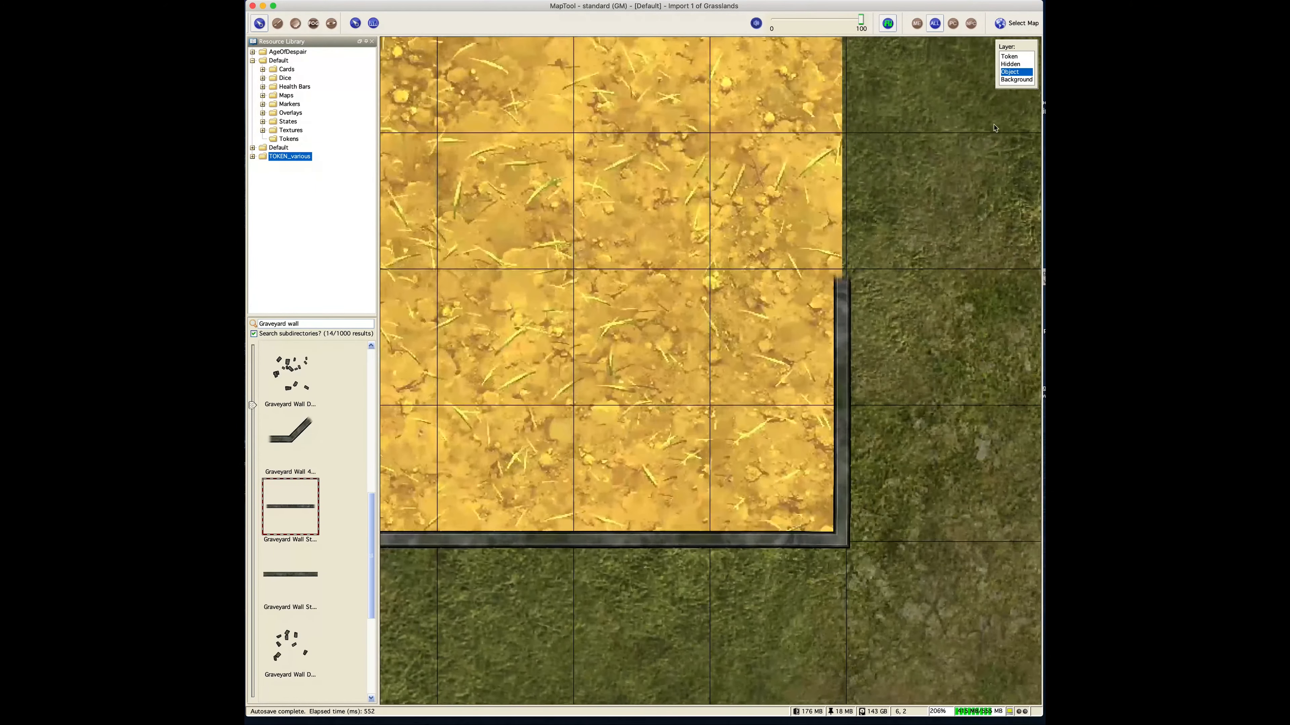
{"action": "left_click", "coordinate": [1016, 79]}
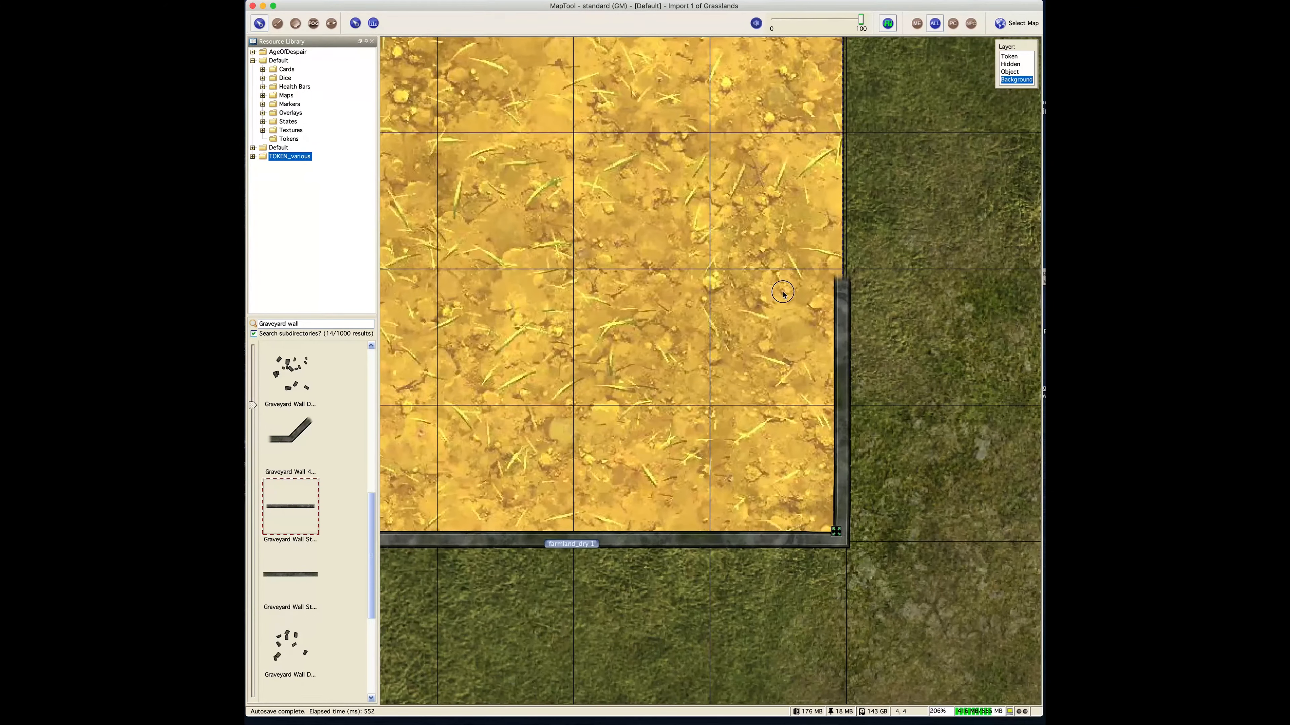
{"action": "left_click_drag", "start_coordinate": [845, 347], "coordinate": [930, 449]}
{"action": "left_click_drag", "start_coordinate": [879, 217], "coordinate": [885, 217]}
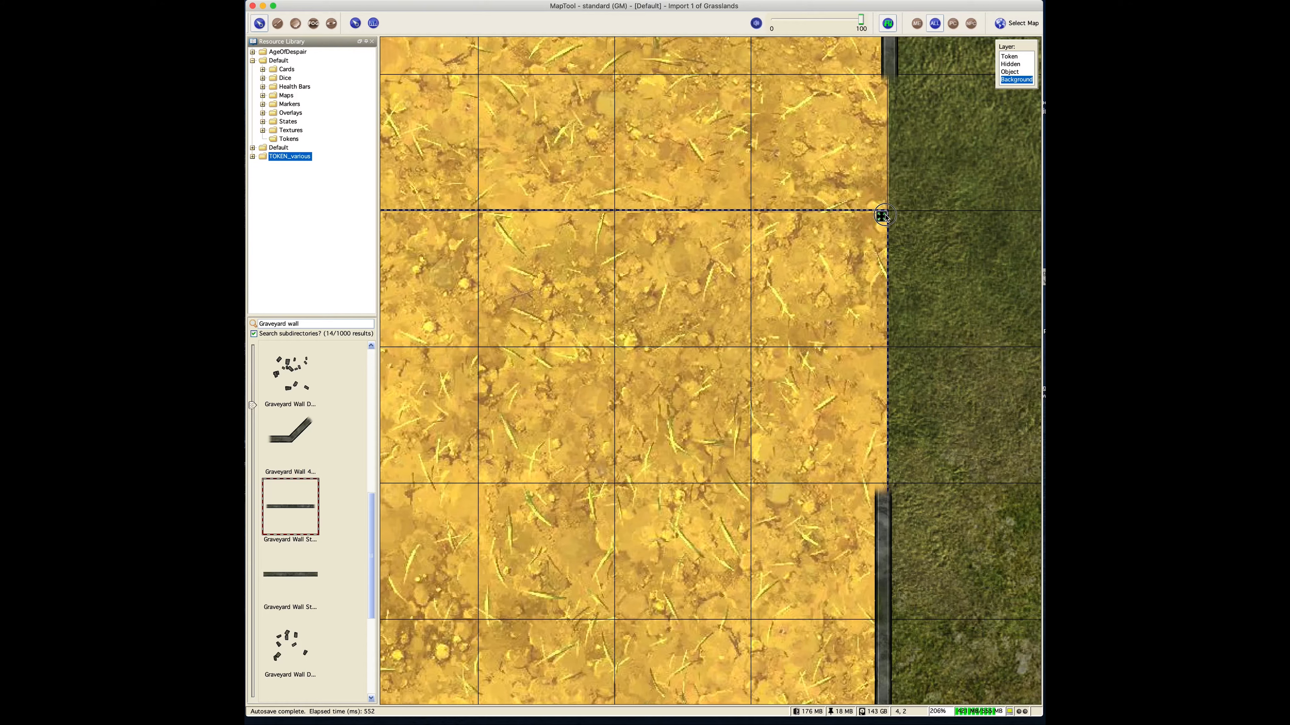
{"action": "left_click", "coordinate": [989, 296]}
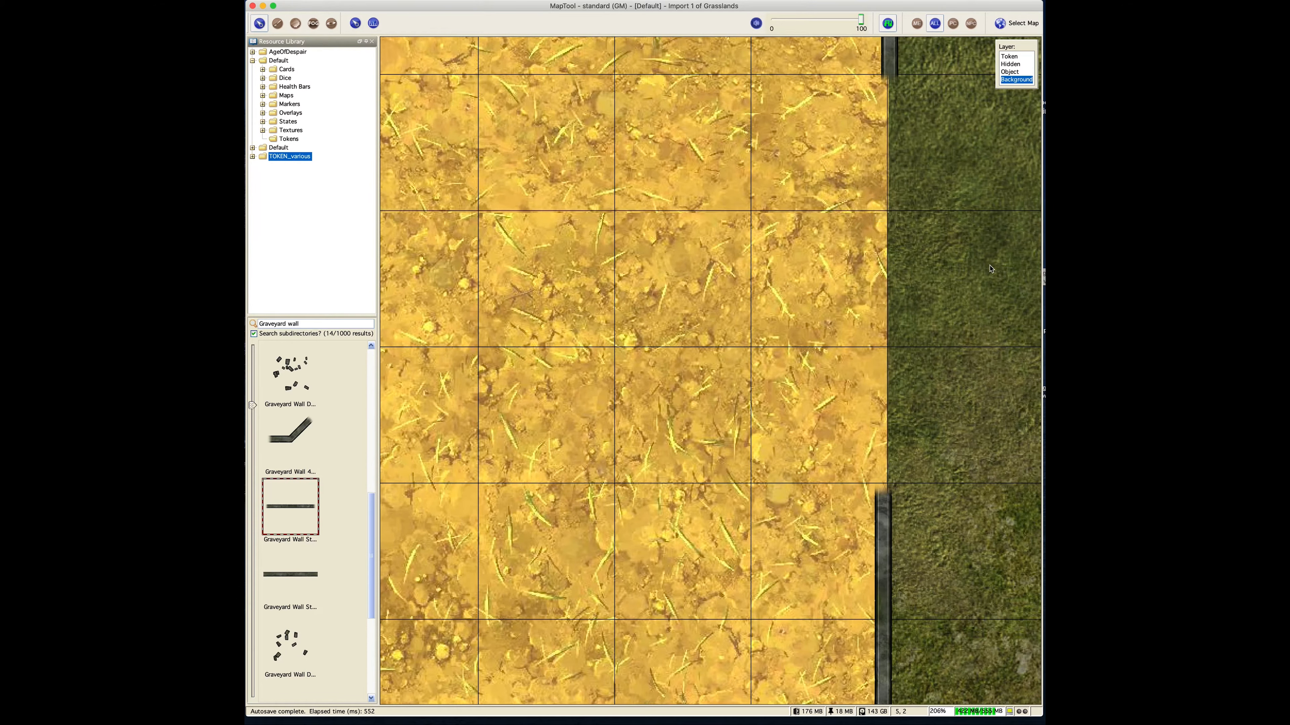
Step: Place a straight graveyard wall piece on the Object layer beside the gap in the hay field's right-hand wall
{"action": "left_click", "coordinate": [1013, 72]}
{"action": "left_click_drag", "start_coordinate": [989, 426], "coordinate": [903, 417]}
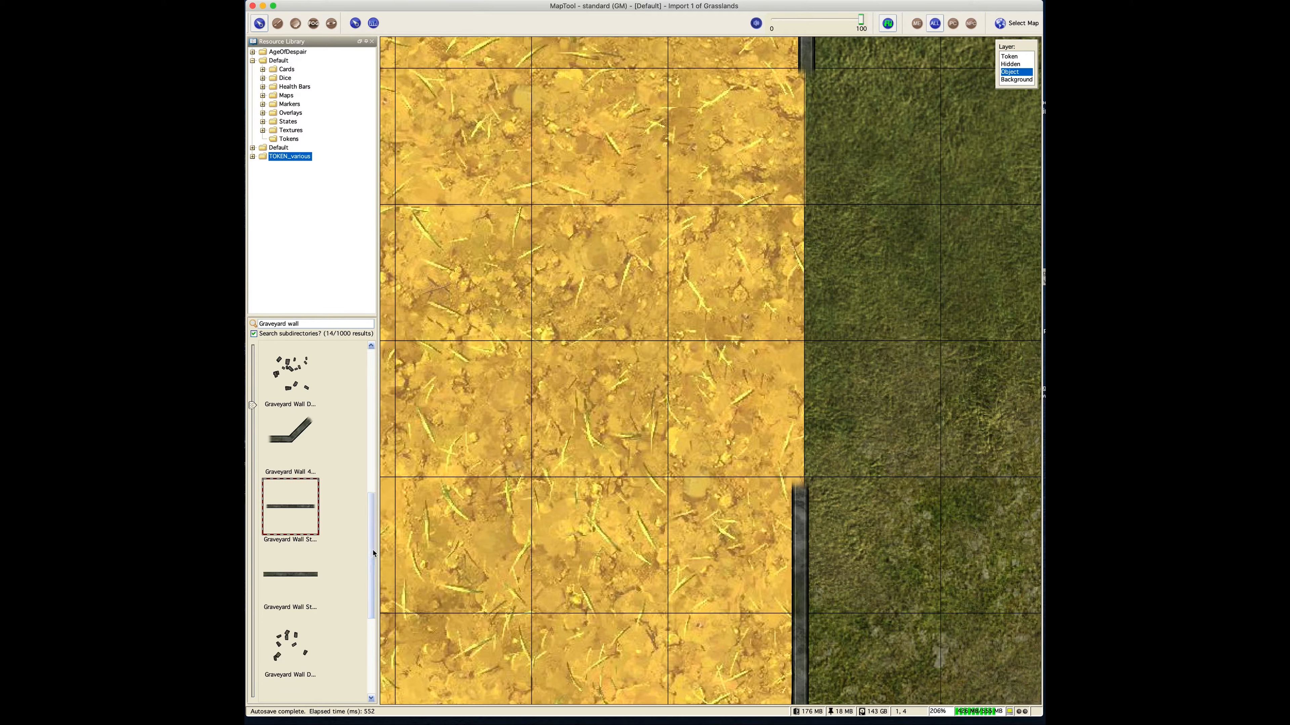
{"action": "left_click_drag", "start_coordinate": [374, 552], "coordinate": [377, 379]}
{"action": "left_click_drag", "start_coordinate": [296, 449], "coordinate": [931, 445]}
{"action": "scroll", "coordinate": [894, 463], "scroll_direction": "down", "scroll_amount": 1}
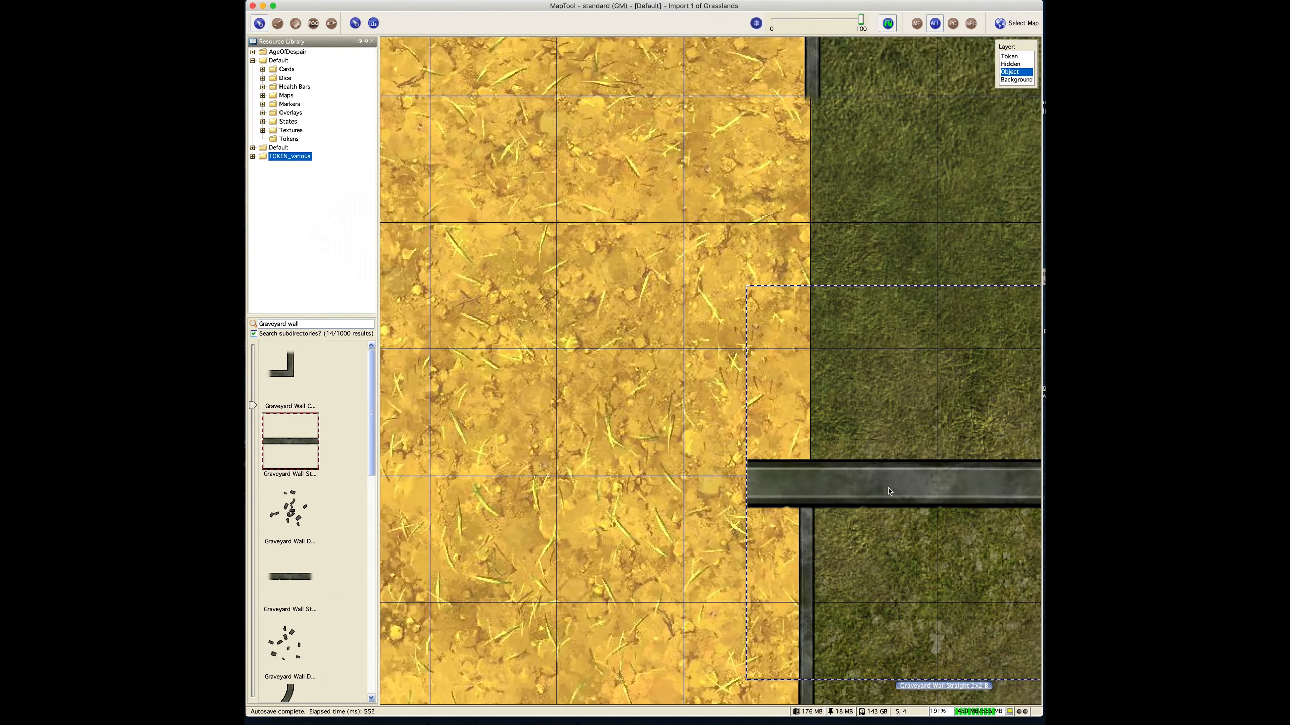
Step: Set the size of the newly placed straight wall piece to Medium
{"action": "right_click", "coordinate": [889, 491]}
{"action": "mouse_move", "coordinate": [918, 545]}
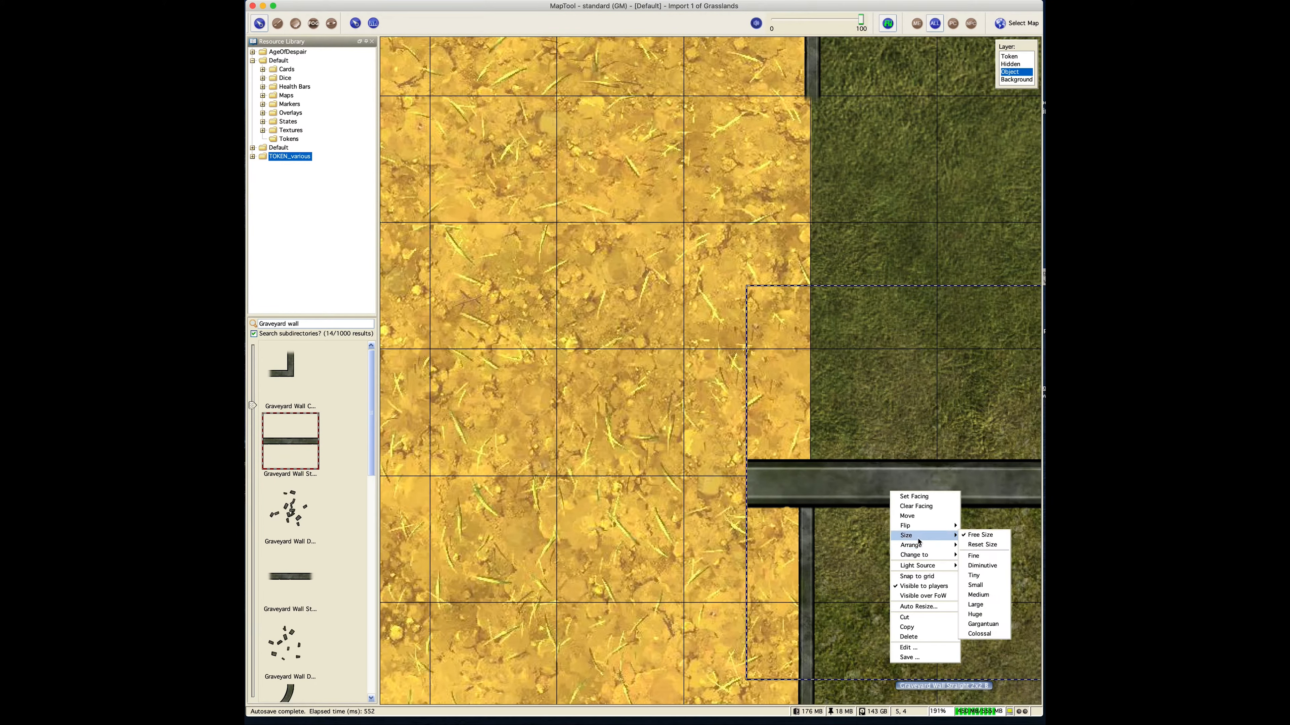
{"action": "left_click", "coordinate": [978, 594]}
{"action": "right_click", "coordinate": [874, 428]}
{"action": "mouse_move", "coordinate": [900, 479]}
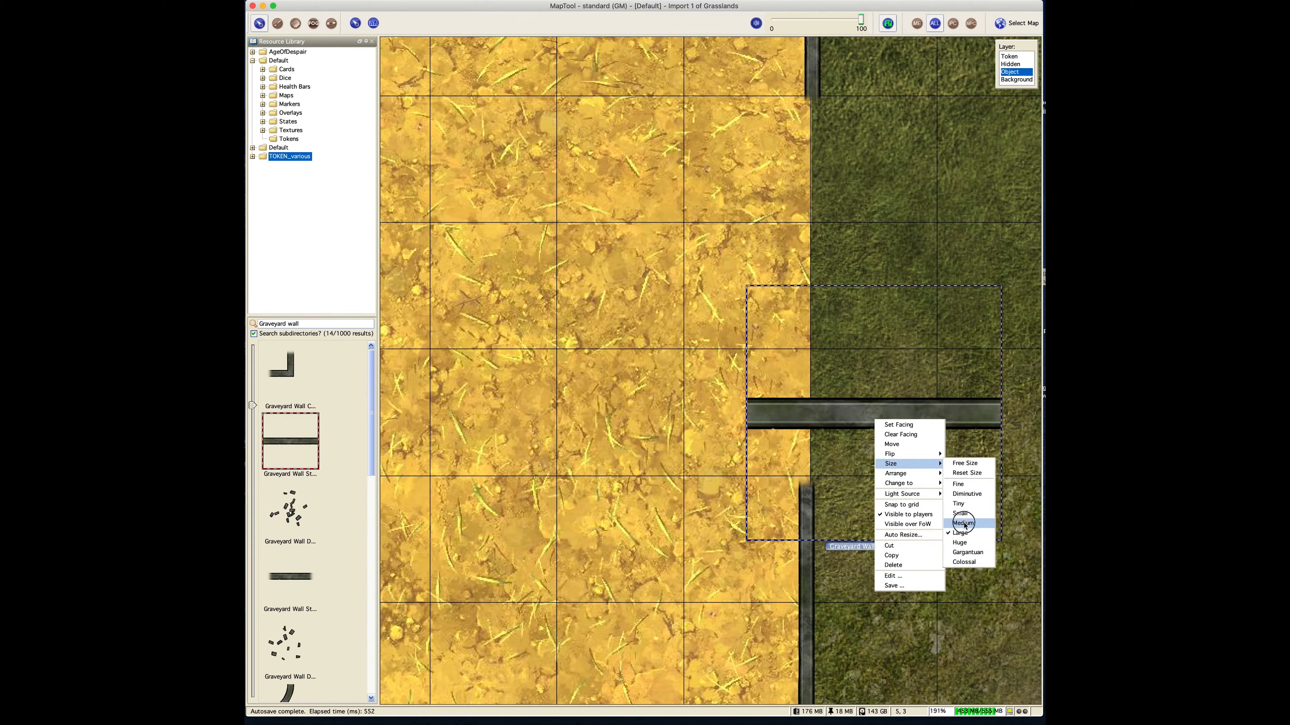
{"action": "left_click", "coordinate": [959, 522]}
Step: Rotate the small wall piece to vertical and place it over the top end of the wall section below the gap
{"action": "scroll", "coordinate": [835, 361], "scroll_direction": "down", "scroll_amount": 1}
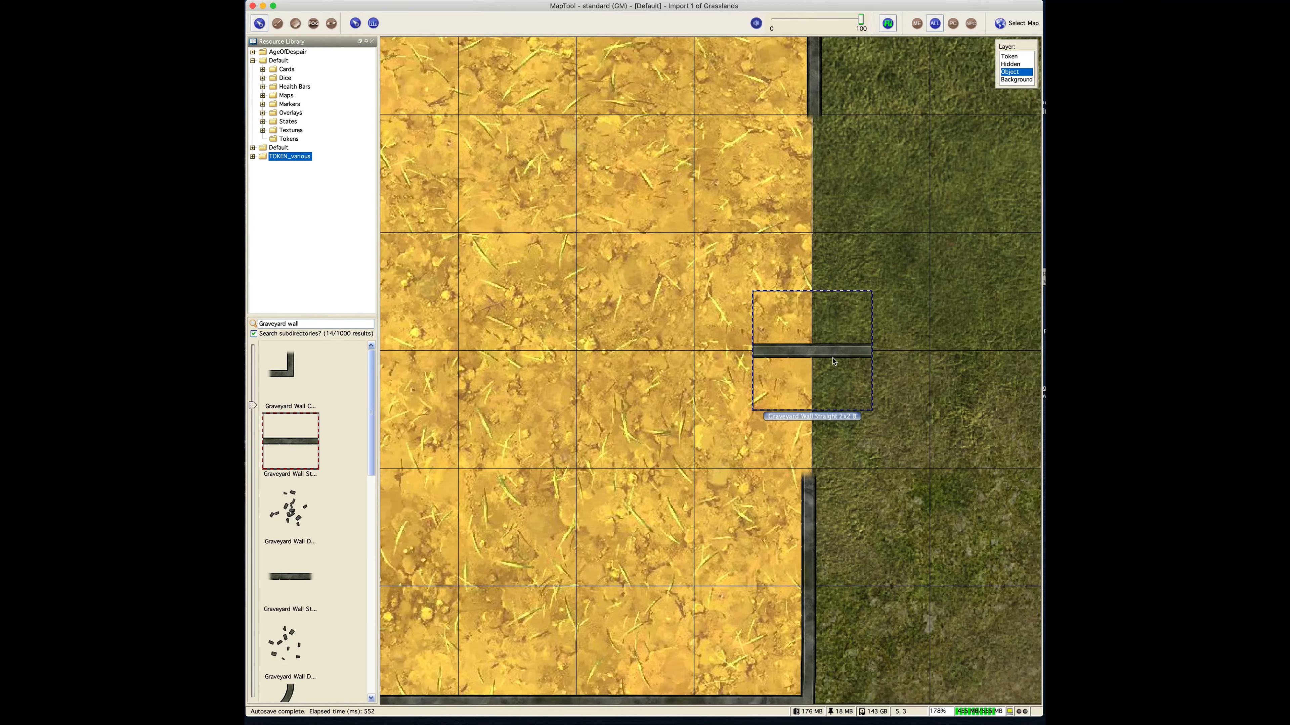
{"action": "scroll", "coordinate": [833, 361], "scroll_direction": "down", "scroll_amount": 2, "text": "shift"}
{"action": "left_click_drag", "start_coordinate": [816, 365], "coordinate": [807, 541]}
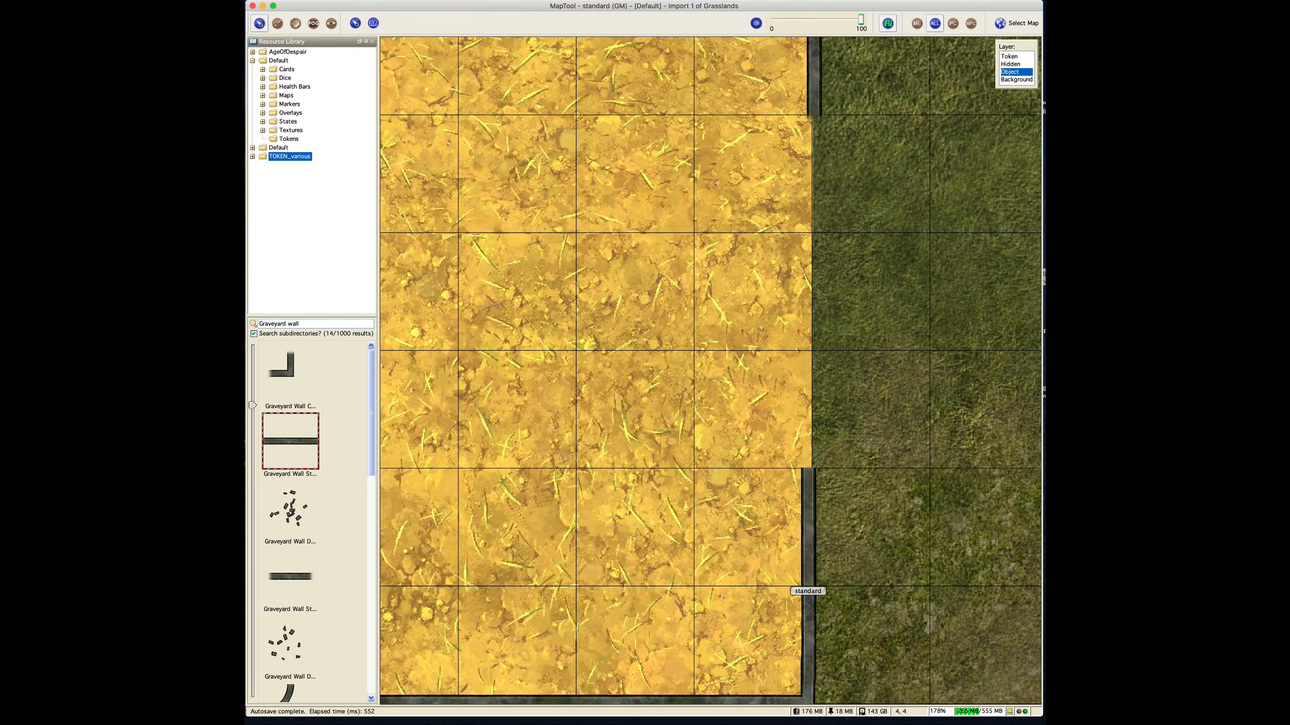
{"action": "scroll", "coordinate": [792, 598], "scroll_direction": "up", "scroll_amount": 5}
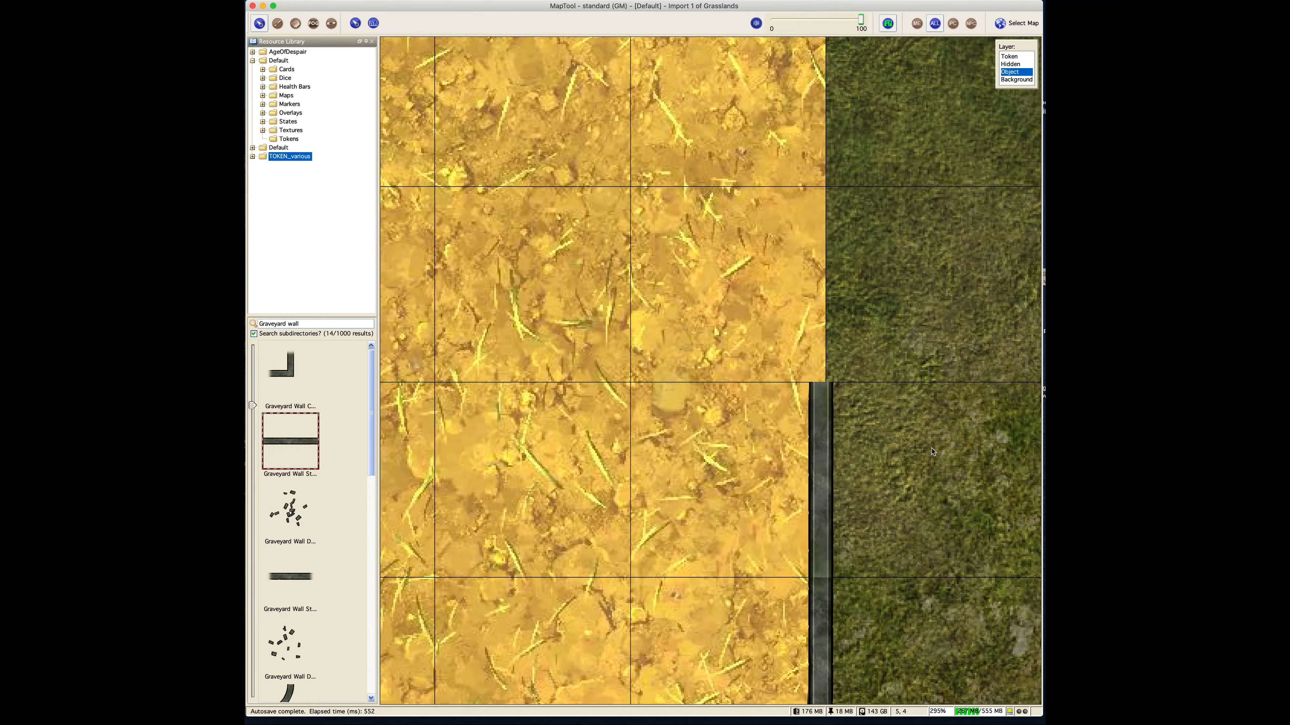
Step: Copy the small vertical wall piece and place the duplicate at the bottom end of the wall section above the gap
{"action": "left_click", "coordinate": [832, 410]}
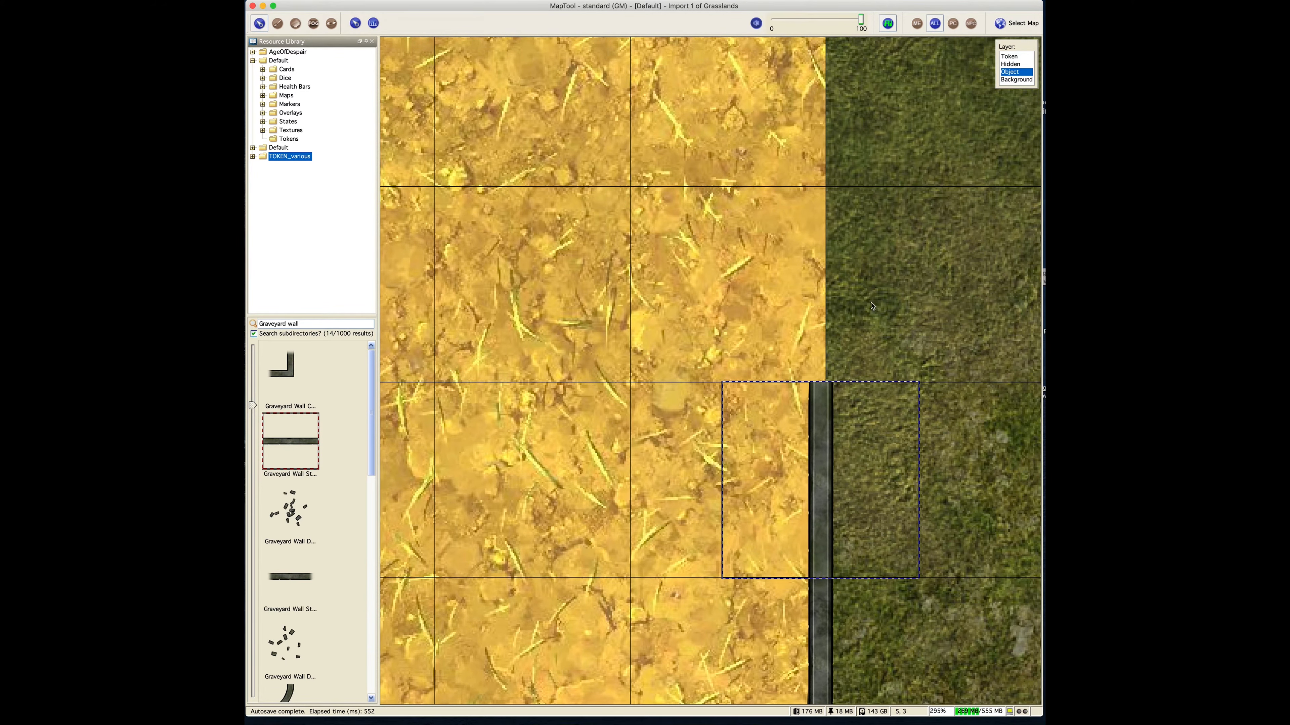
{"action": "left_click", "coordinate": [886, 280]}
{"action": "key", "text": "Down"}
{"action": "key", "text": "Down"}
{"action": "key", "text": "Down"}
{"action": "key", "text": "Right"}
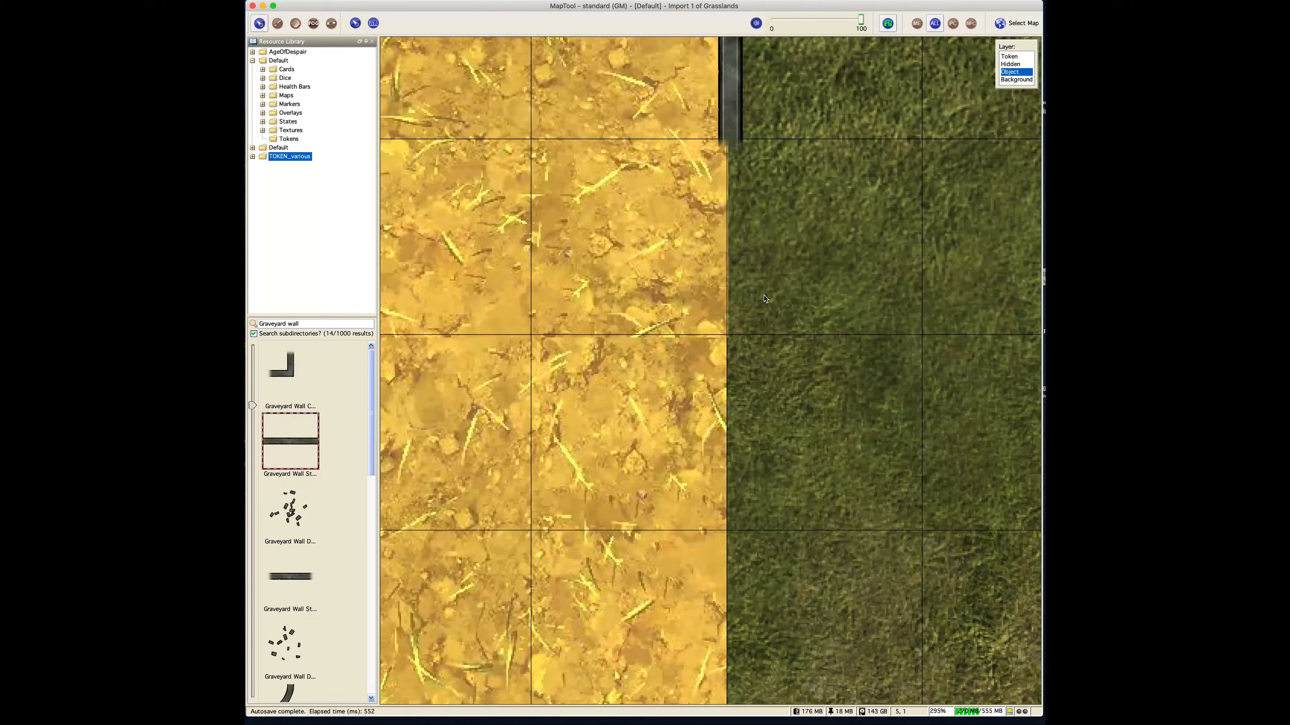
{"action": "key", "text": "super+v"}
{"action": "left_click_drag", "start_coordinate": [860, 356], "coordinate": [726, 205]}
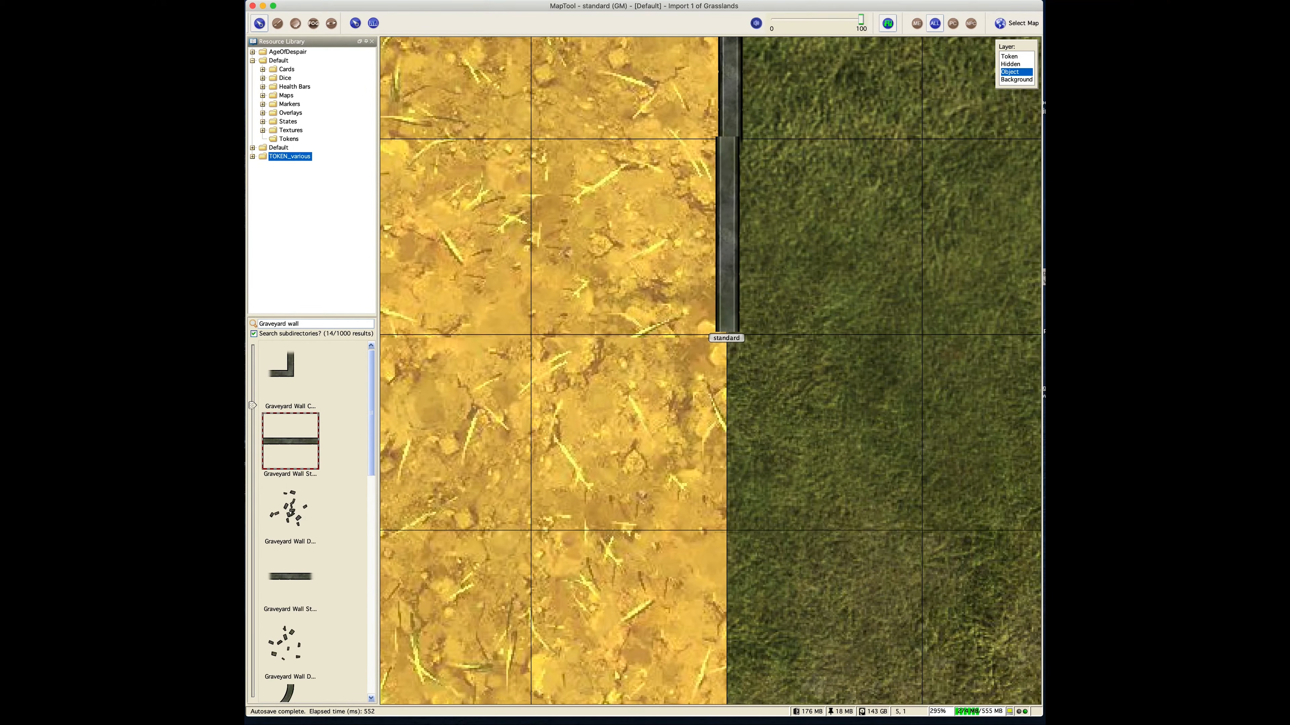
Step: Shift the duplicated small wall piece slightly left to line up with the wall section below the gap
{"action": "right_click", "coordinate": [731, 197]}
{"action": "left_click", "coordinate": [871, 553]}
{"action": "left_click_drag", "start_coordinate": [874, 528], "coordinate": [836, 399]}
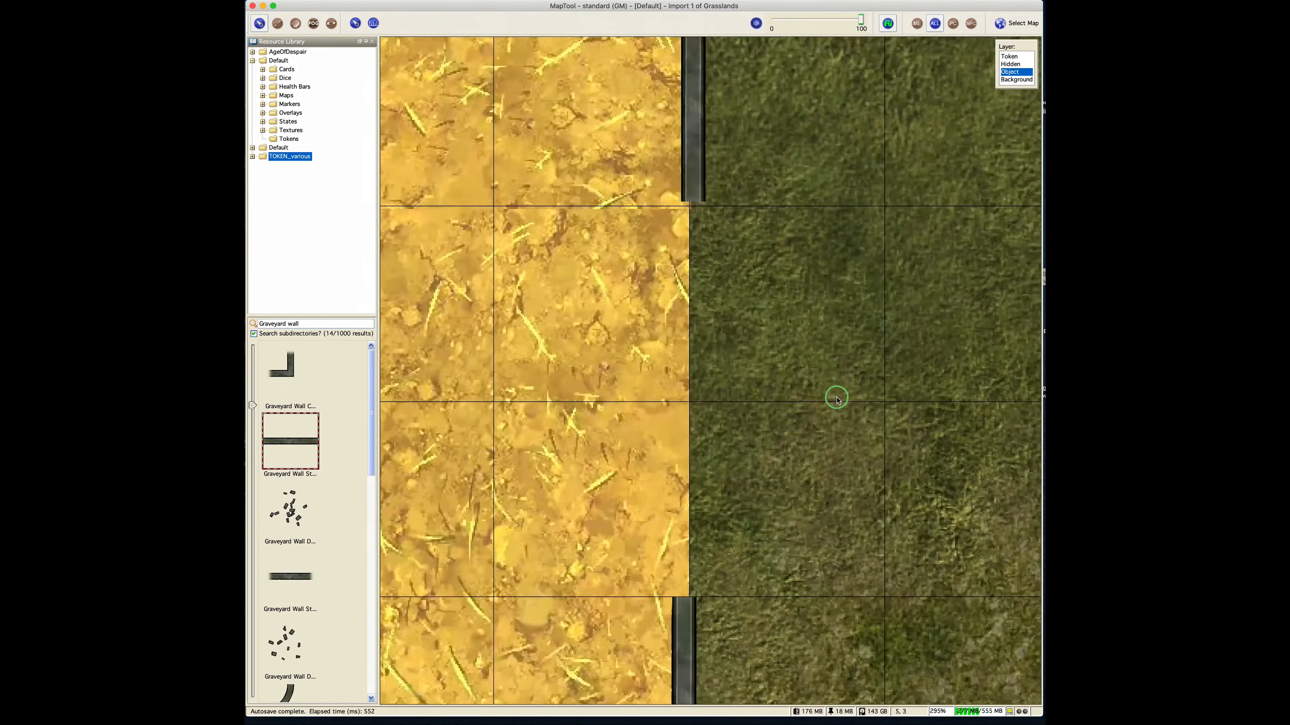
{"action": "scroll", "coordinate": [837, 400], "scroll_direction": "down", "scroll_amount": 2}
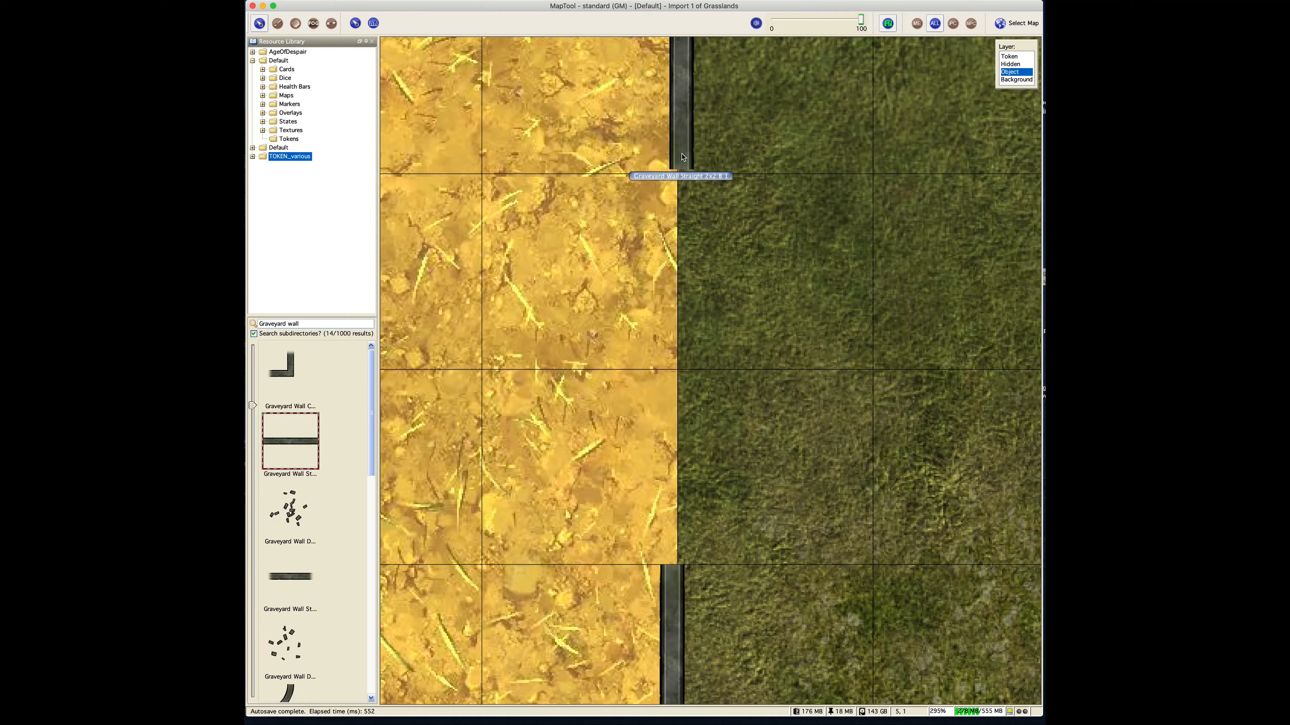
{"action": "left_click_drag", "start_coordinate": [682, 157], "coordinate": [670, 157]}
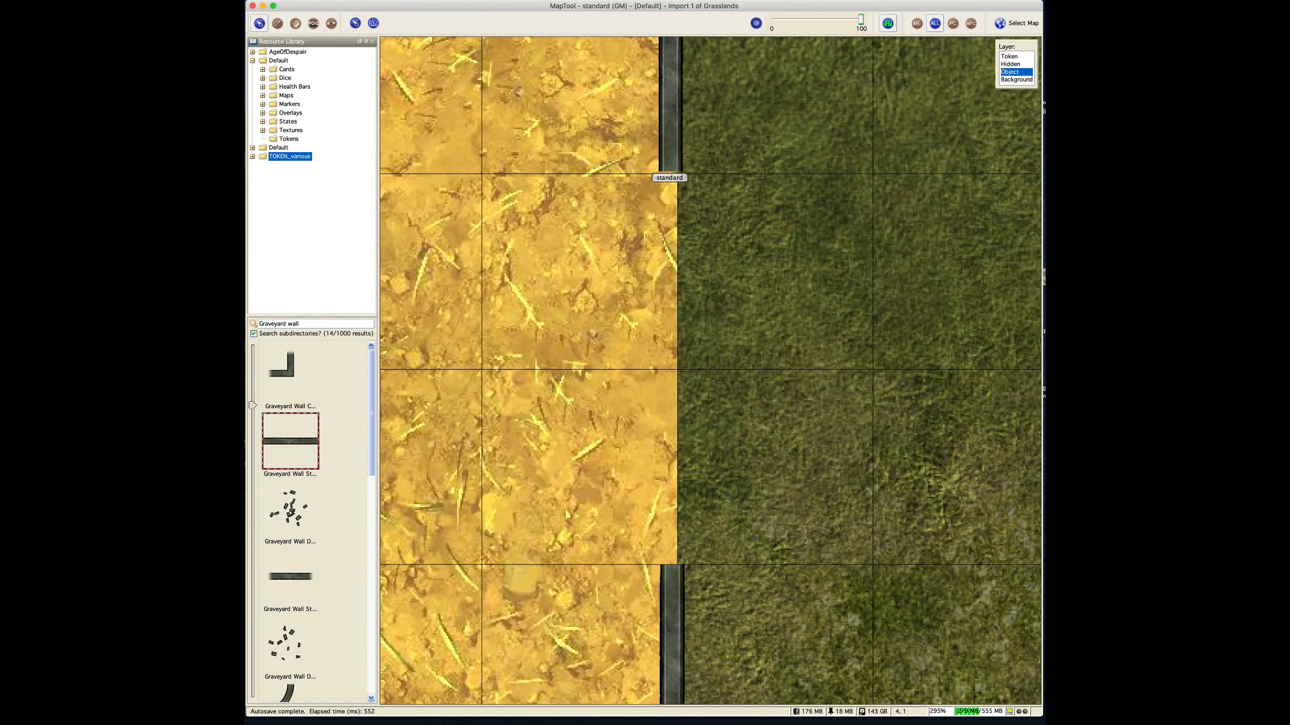
Step: Move the long wall section above the gap slightly left to line up with the small wall piece
{"action": "left_click", "coordinate": [756, 346]}
{"action": "left_click_drag", "start_coordinate": [746, 255], "coordinate": [693, 414]}
{"action": "left_click_drag", "start_coordinate": [711, 249], "coordinate": [714, 437]}
{"action": "left_click", "coordinate": [711, 436]}
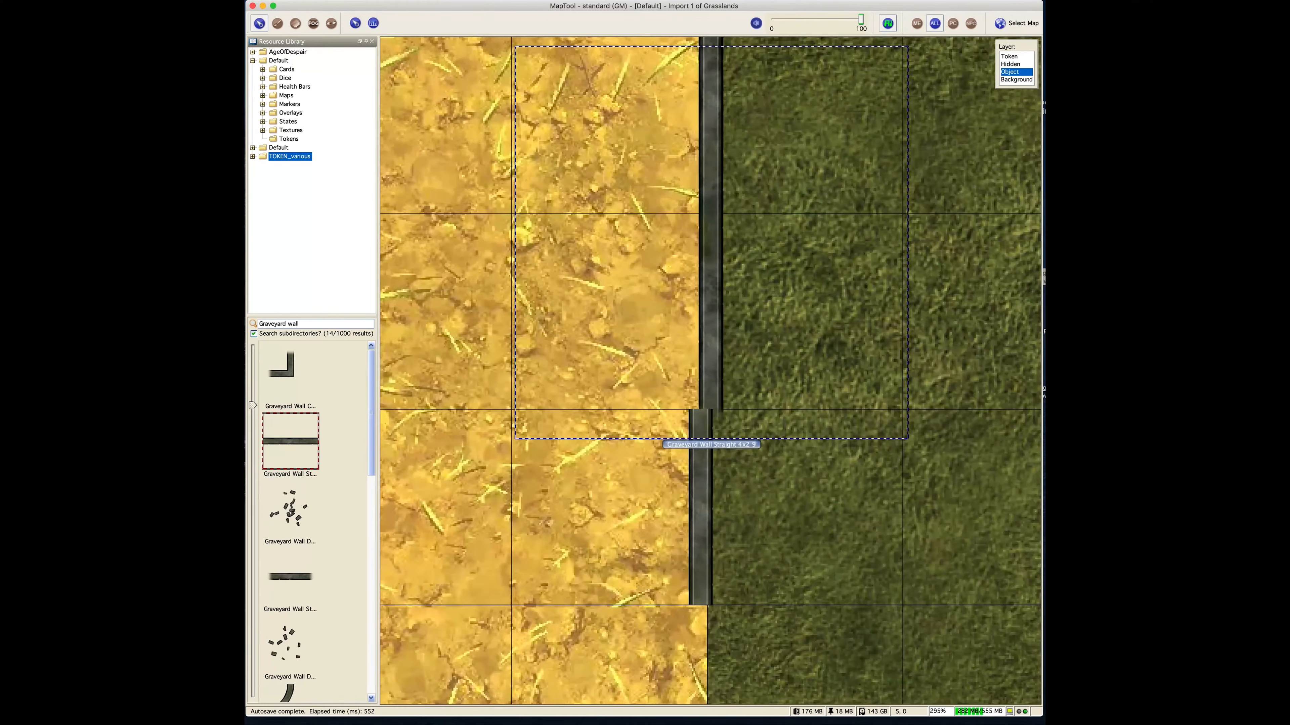
{"action": "left_click_drag", "start_coordinate": [790, 215], "coordinate": [760, 392]}
{"action": "left_click_drag", "start_coordinate": [706, 278], "coordinate": [696, 280]}
Step: Nudge the long wall section above the gap slightly right to refine its alignment with the small piece
{"action": "scroll", "coordinate": [894, 645], "scroll_direction": "down", "scroll_amount": 6}
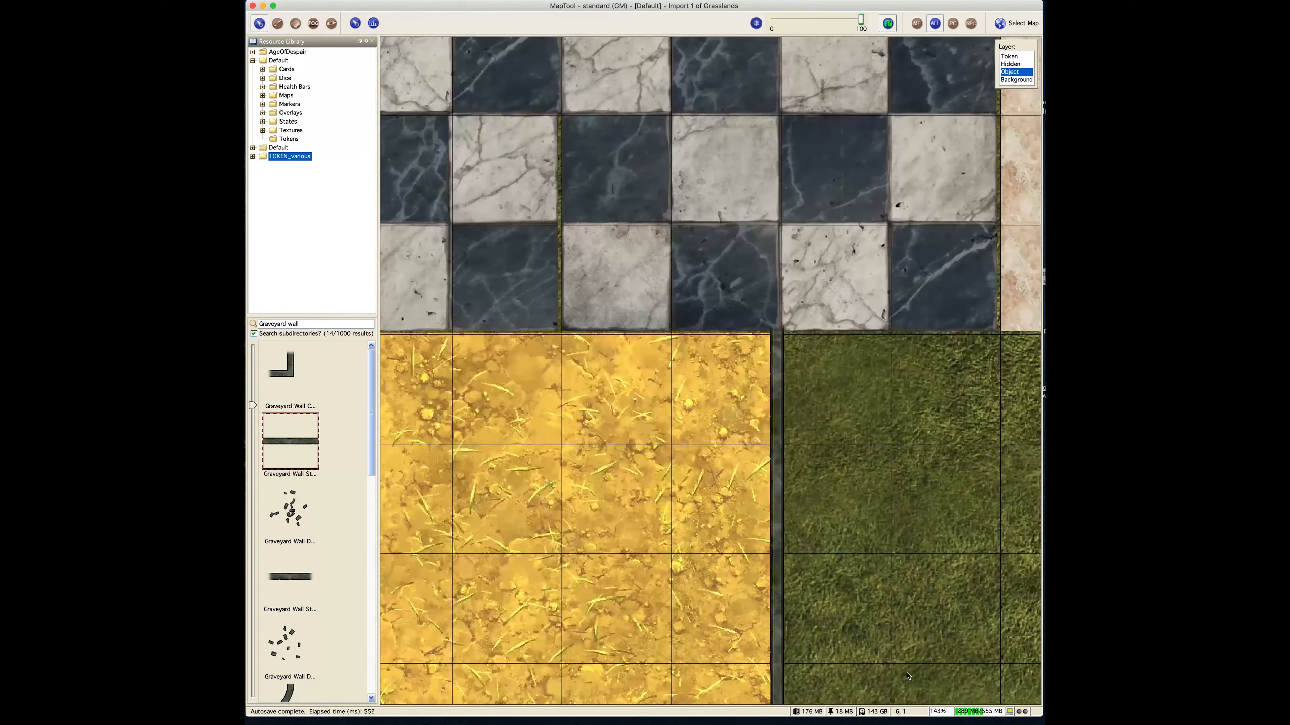
{"action": "scroll", "coordinate": [908, 676], "scroll_direction": "down", "scroll_amount": 2}
{"action": "scroll", "coordinate": [881, 314], "scroll_direction": "down", "scroll_amount": 10}
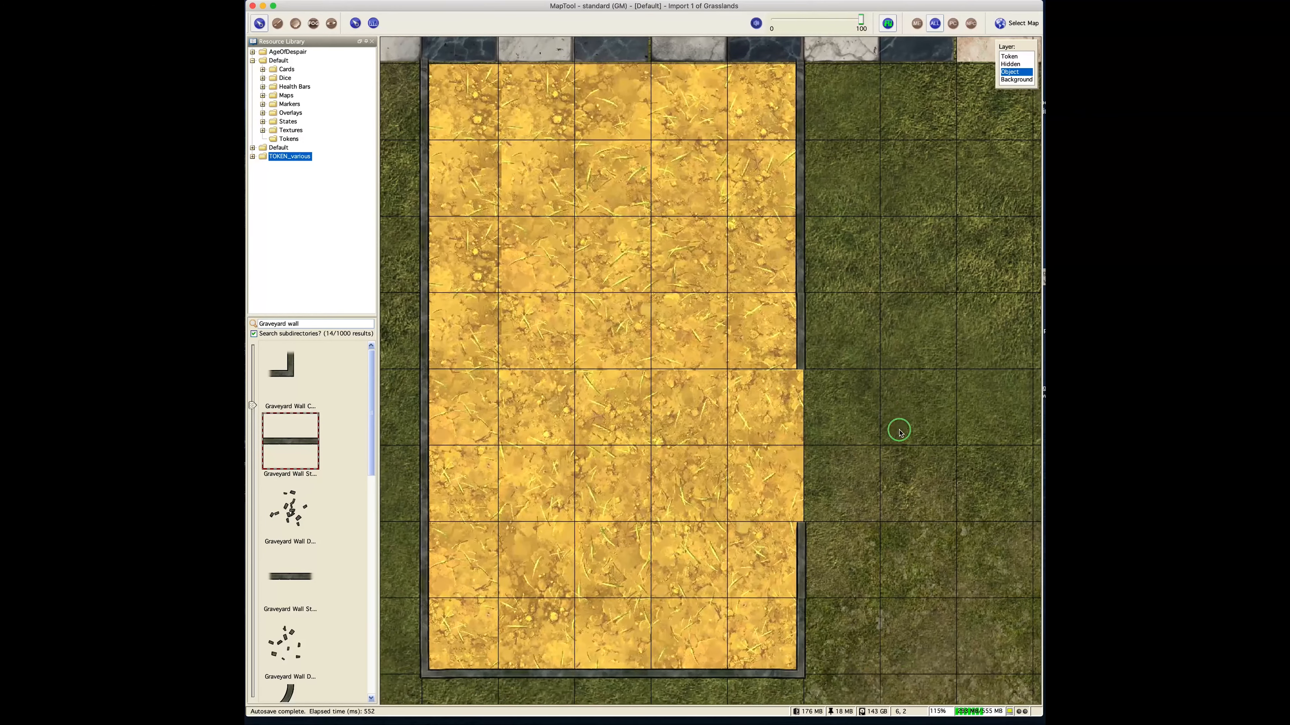
{"action": "left_click", "coordinate": [799, 314]}
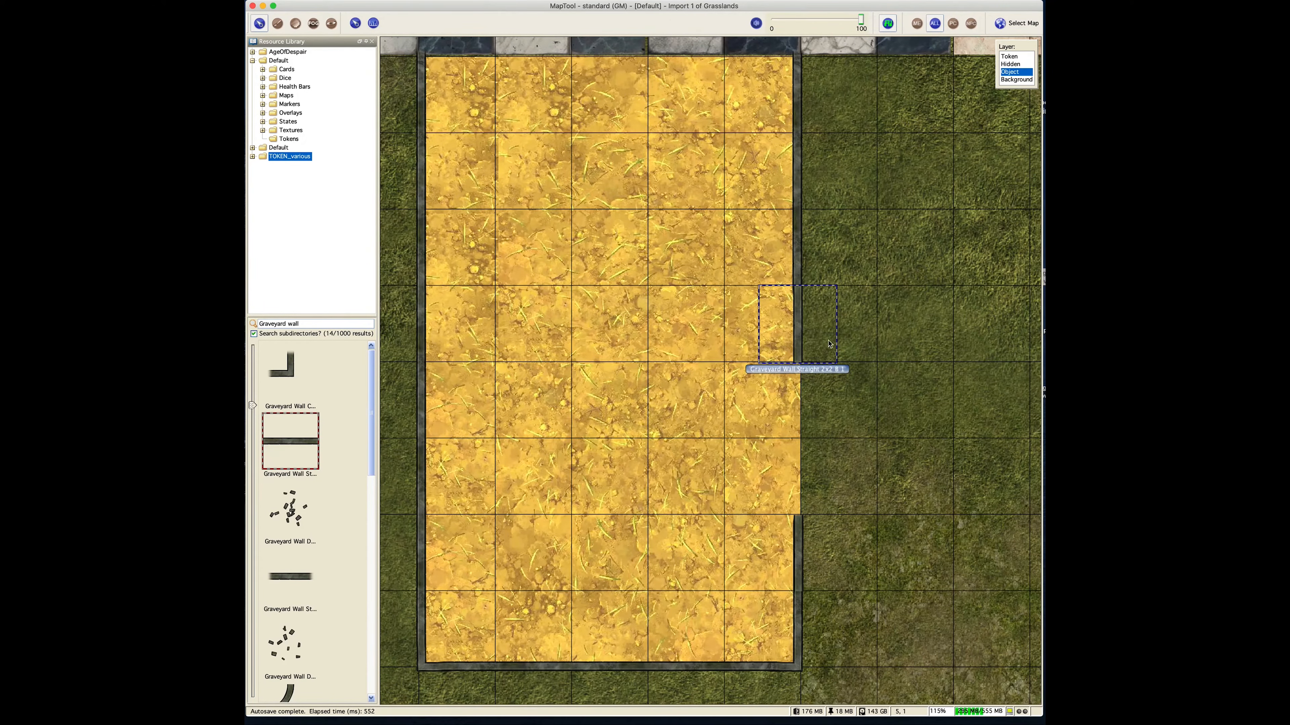
{"action": "scroll", "coordinate": [825, 339], "scroll_direction": "up", "scroll_amount": 8}
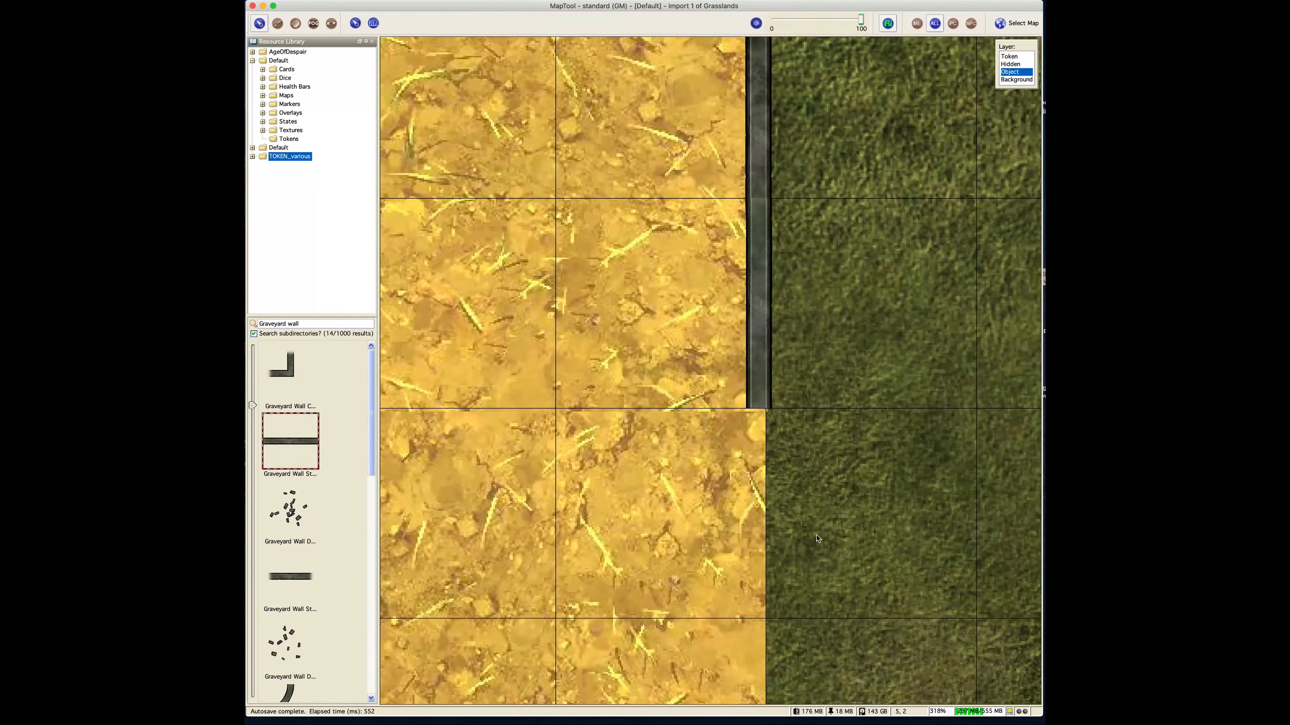
{"action": "left_click_drag", "start_coordinate": [818, 538], "coordinate": [795, 598]}
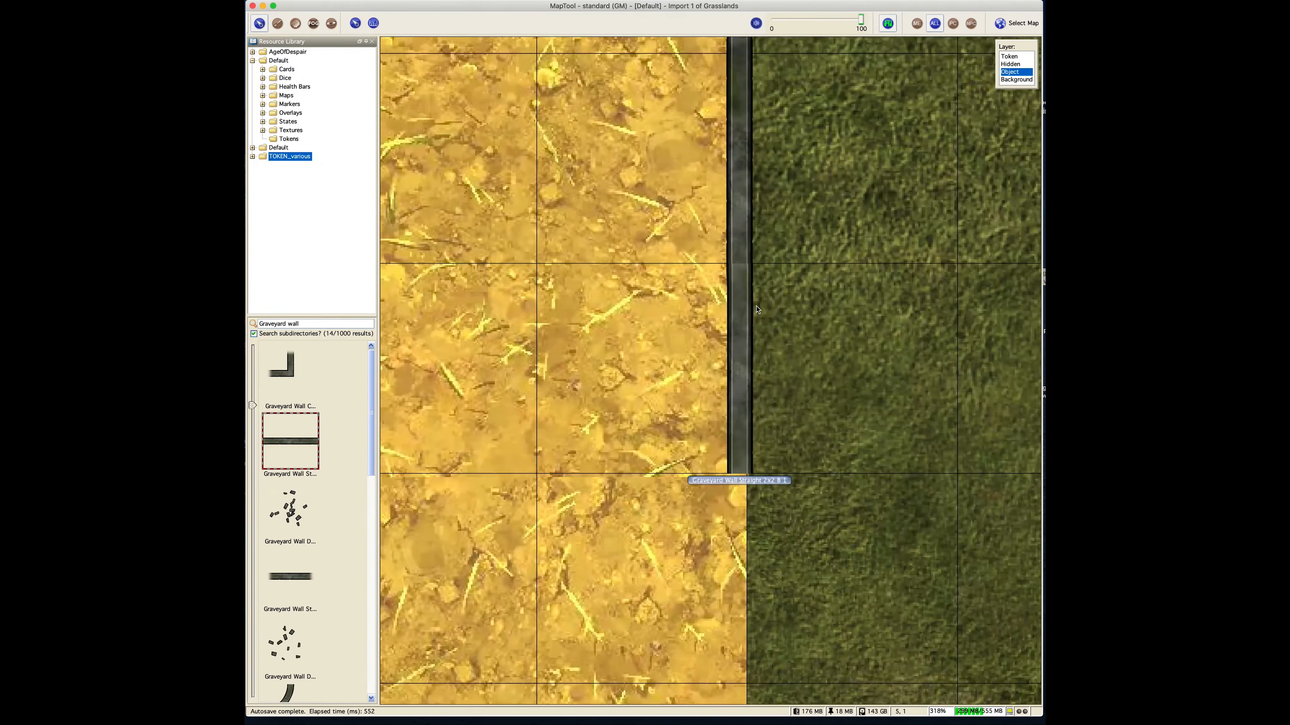
{"action": "left_click", "coordinate": [739, 157]}
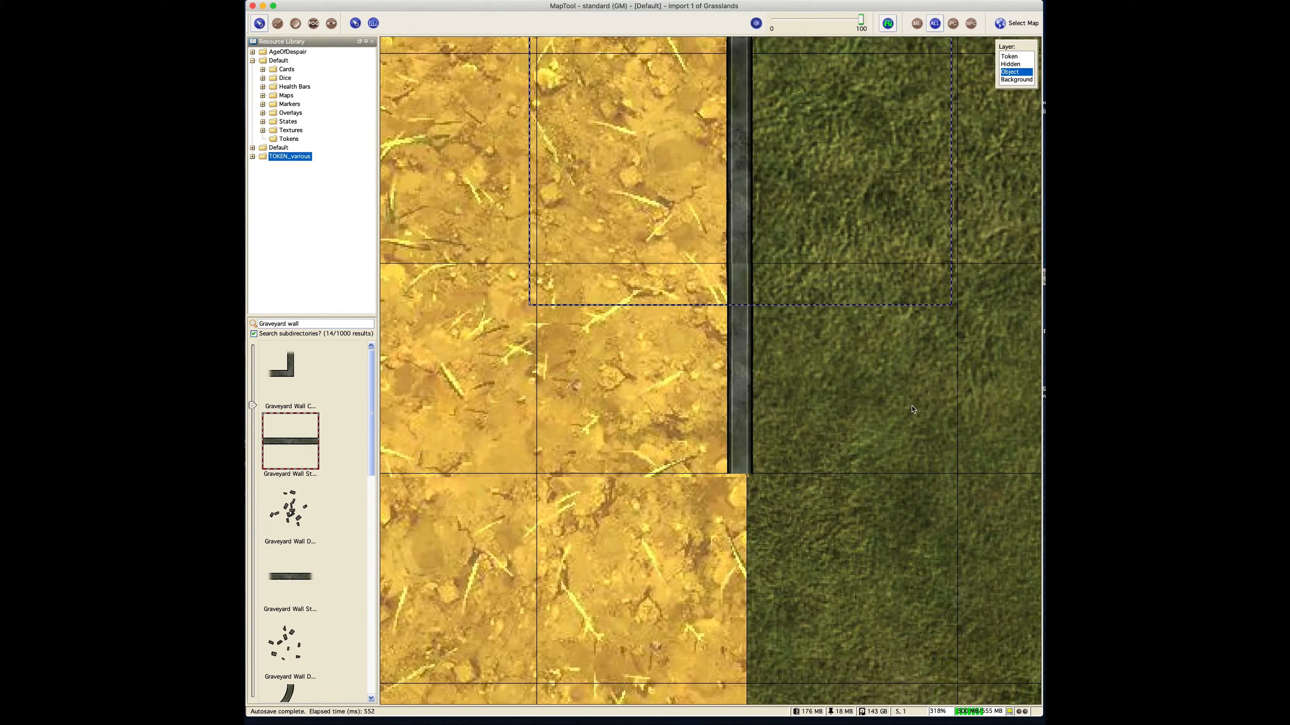
{"action": "key", "text": "Right"}
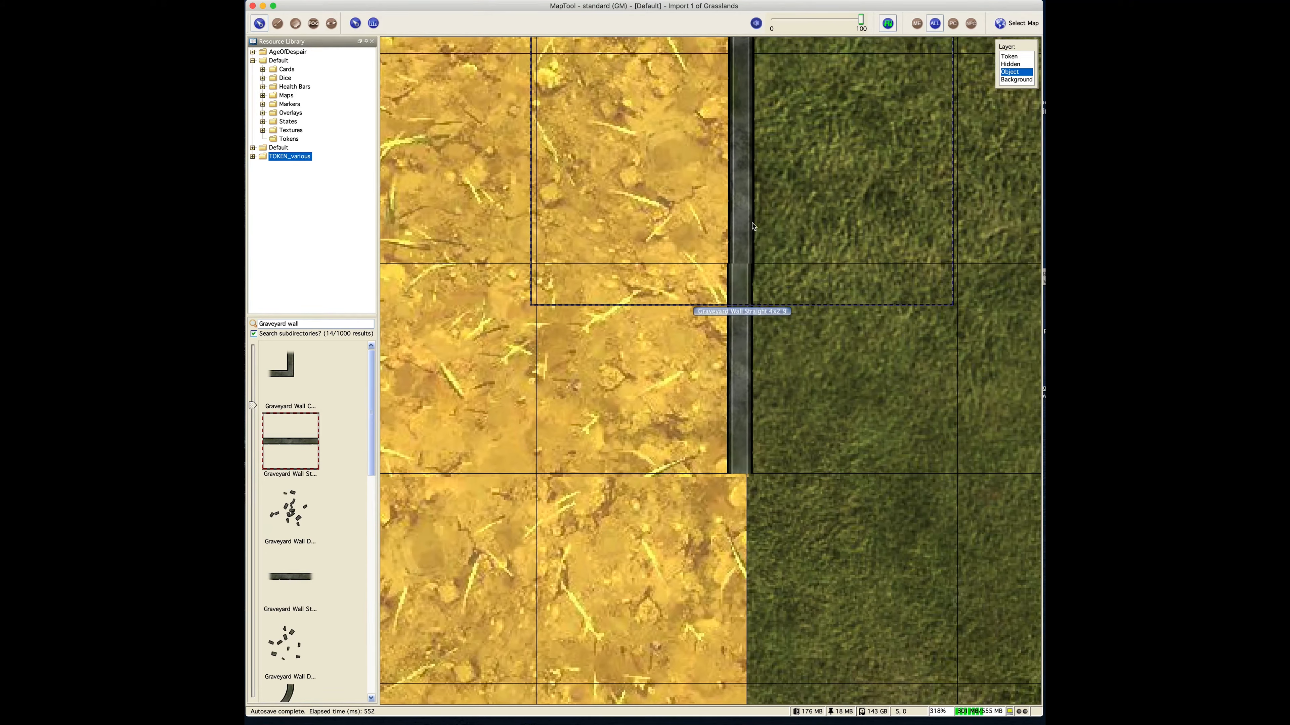
{"action": "key", "text": "Escape"}
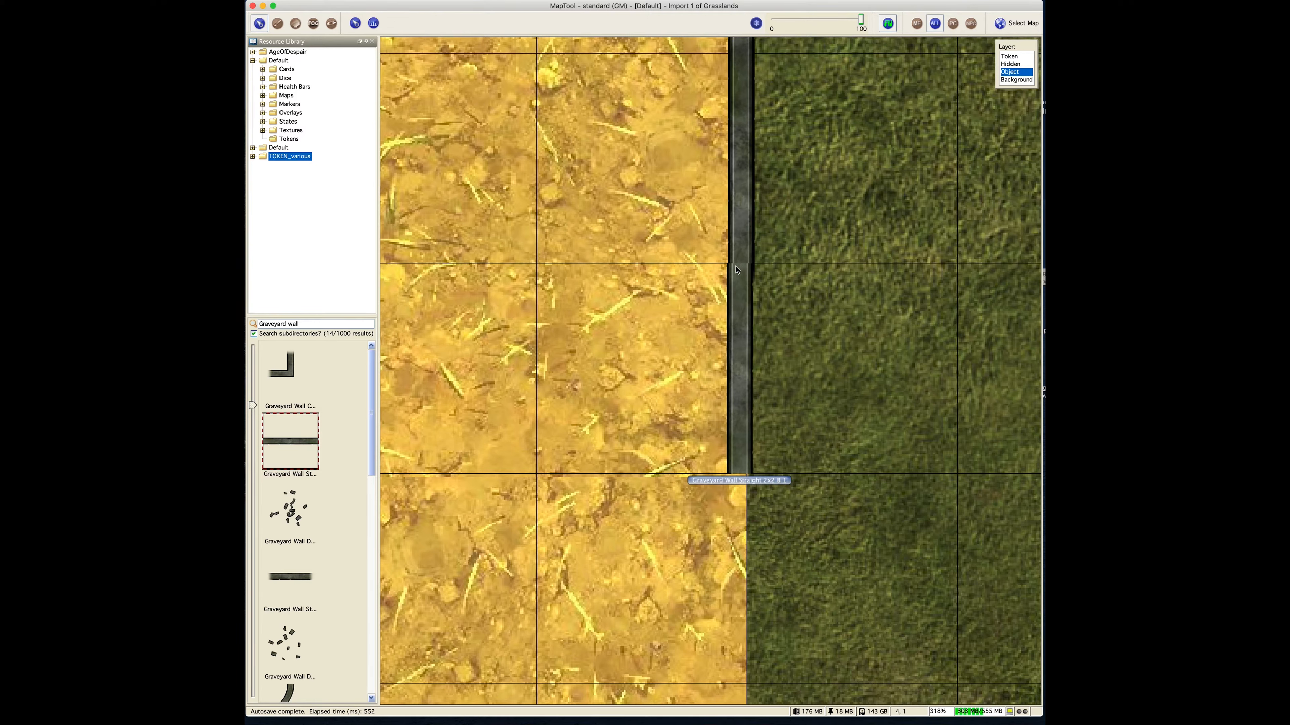
Step: Bring the long wall section above the gap to the front and finish aligning it with the small piece
{"action": "left_click", "coordinate": [742, 214]}
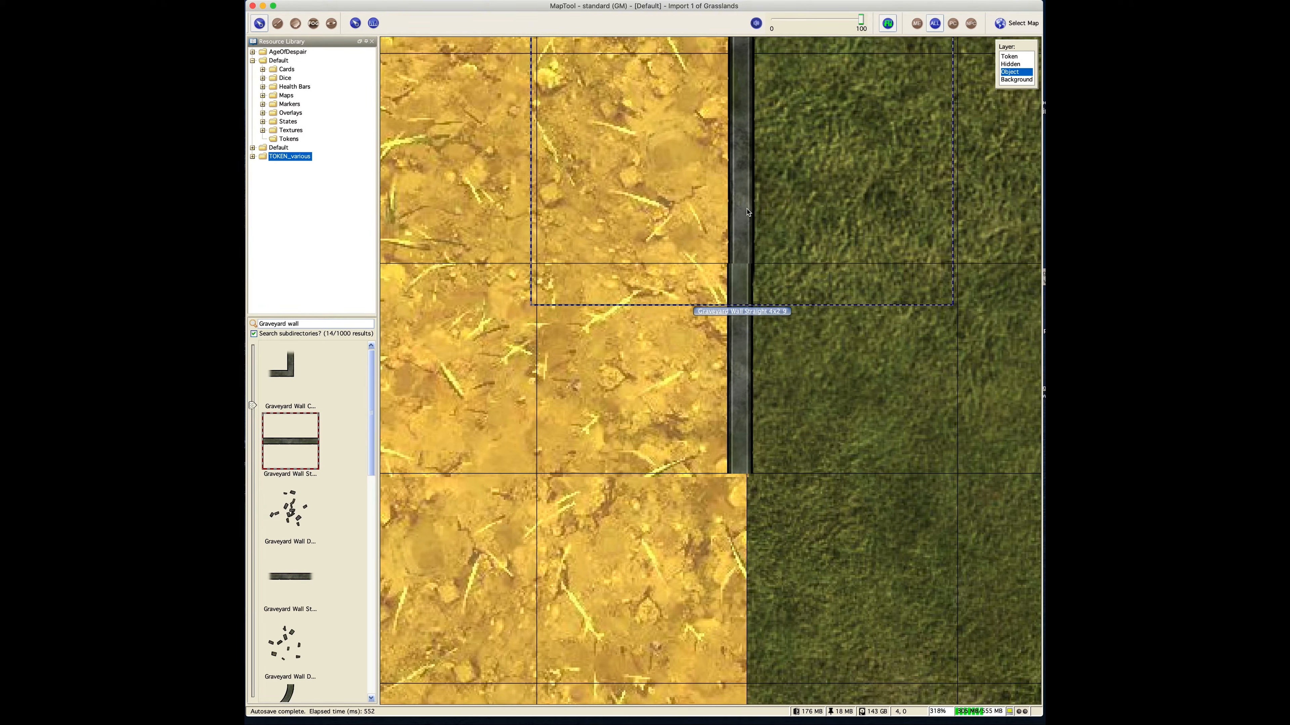
{"action": "right_click", "coordinate": [736, 214]}
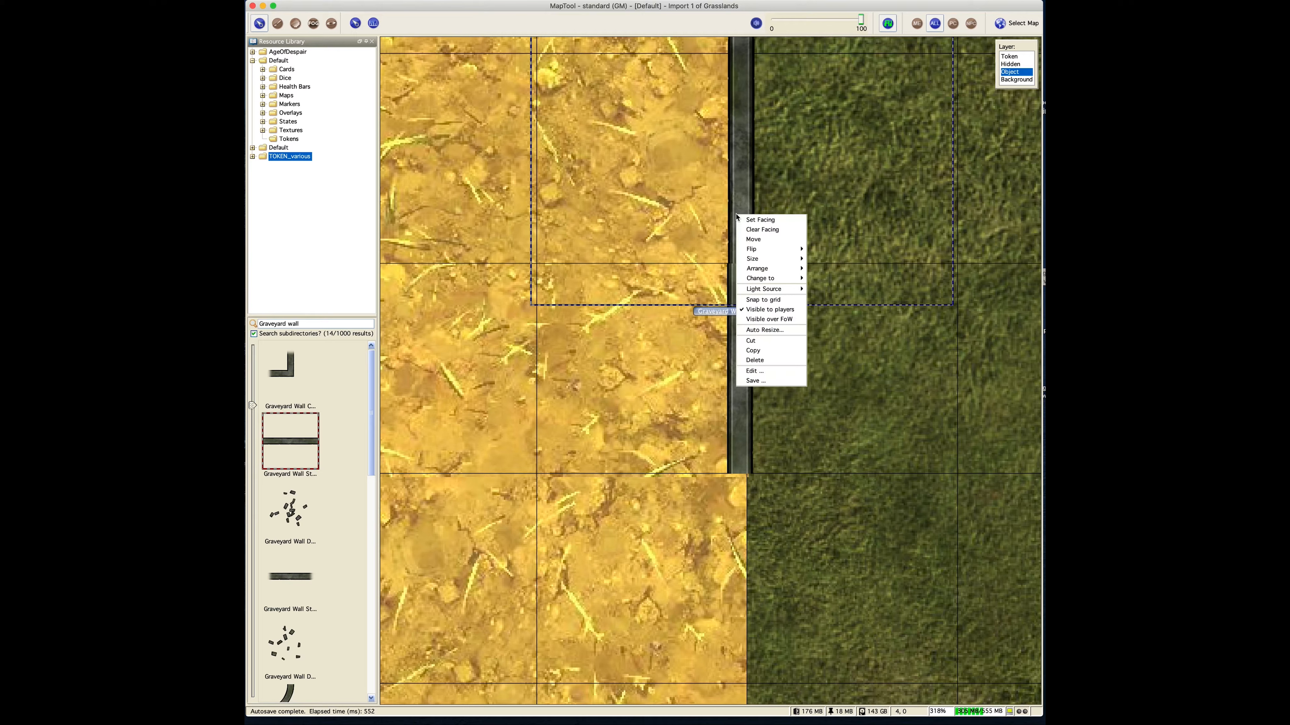
{"action": "mouse_move", "coordinate": [768, 269]}
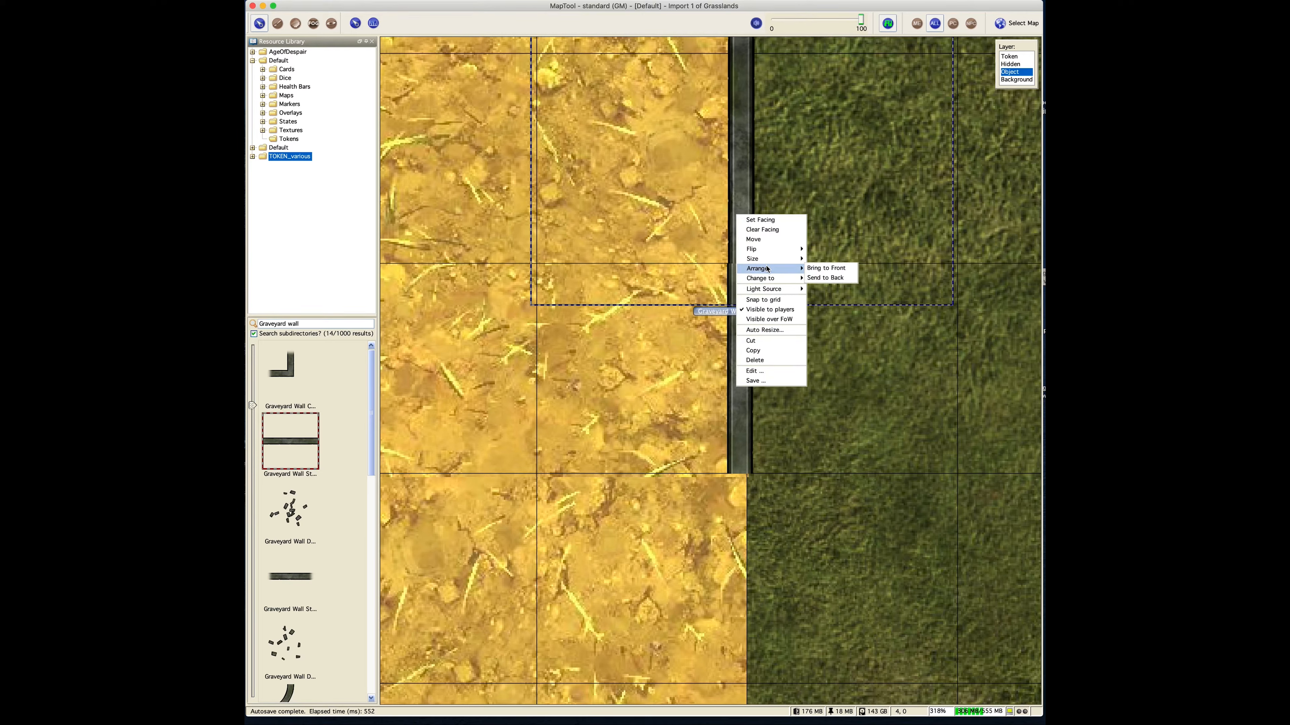
{"action": "left_click", "coordinate": [819, 269]}
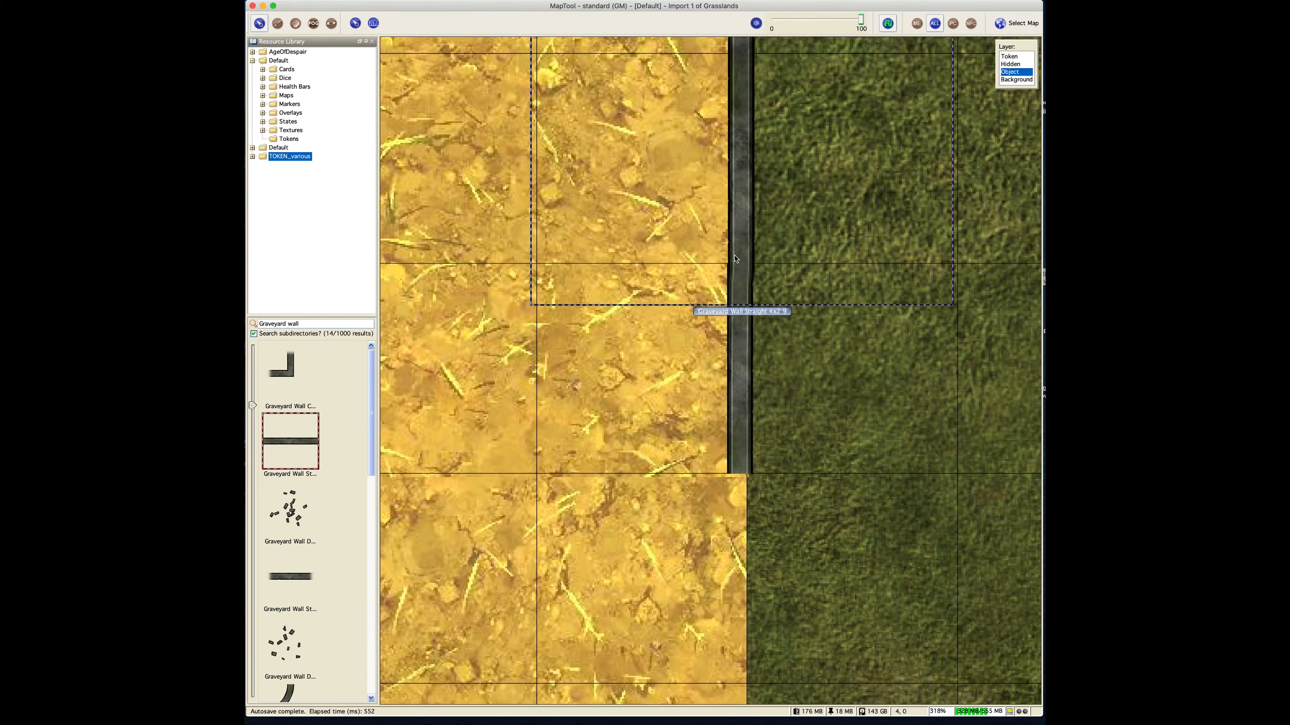
{"action": "left_click_drag", "start_coordinate": [775, 271], "coordinate": [776, 271]}
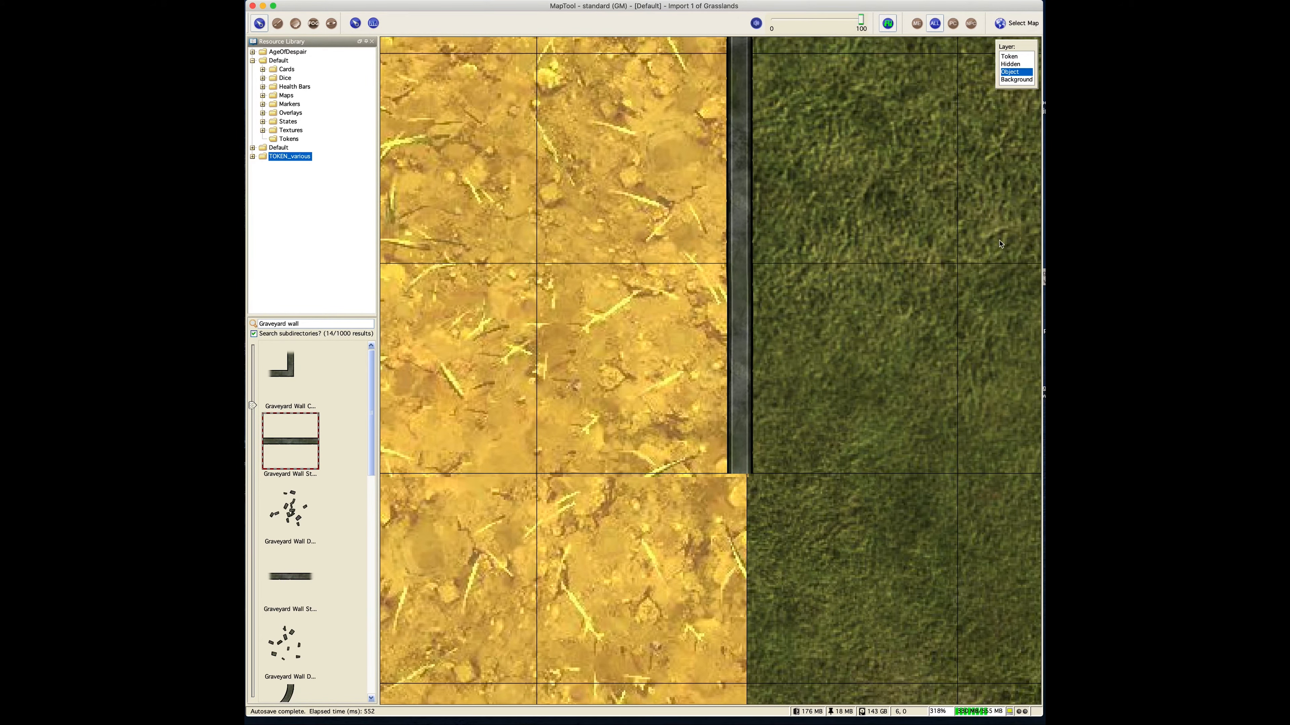
Step: Bring the long vertical wall section below the gap to the front
{"action": "left_click_drag", "start_coordinate": [990, 537], "coordinate": [689, 428]}
{"action": "left_click", "coordinate": [614, 474]}
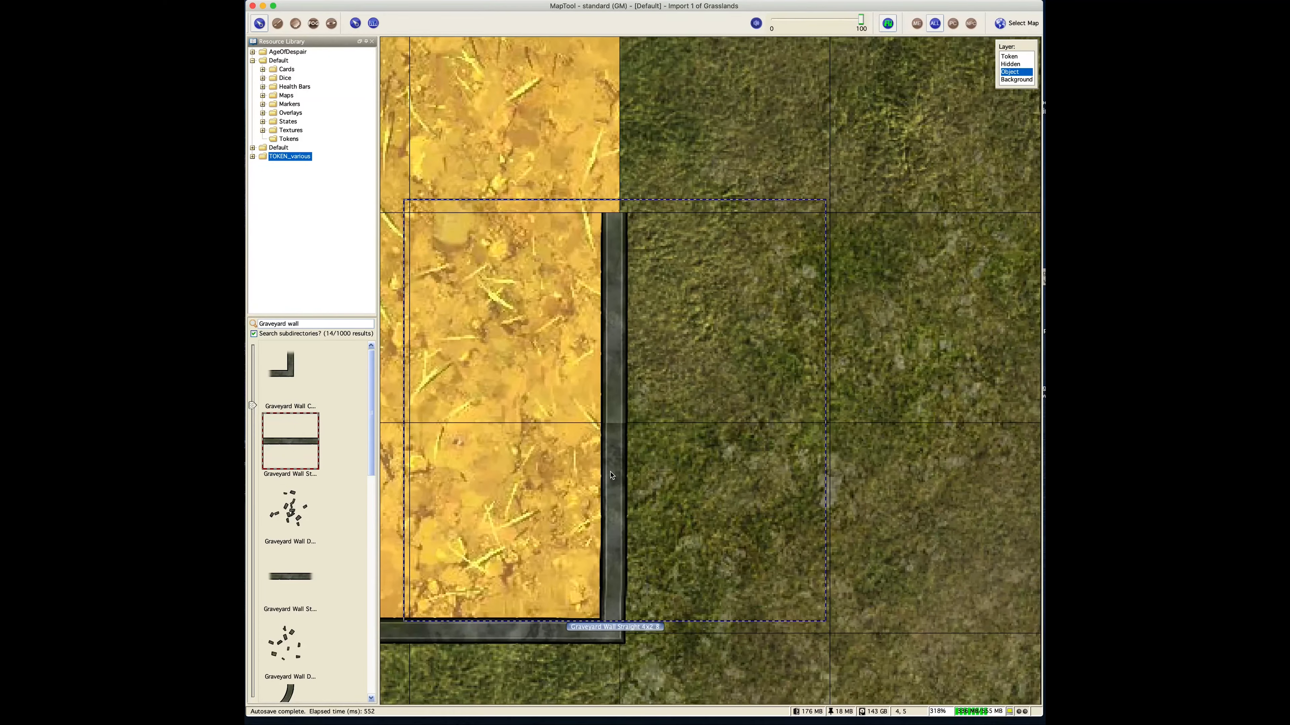
{"action": "left_click", "coordinate": [613, 416]}
{"action": "left_click", "coordinate": [620, 483]}
{"action": "right_click", "coordinate": [619, 485]}
{"action": "mouse_move", "coordinate": [651, 537]}
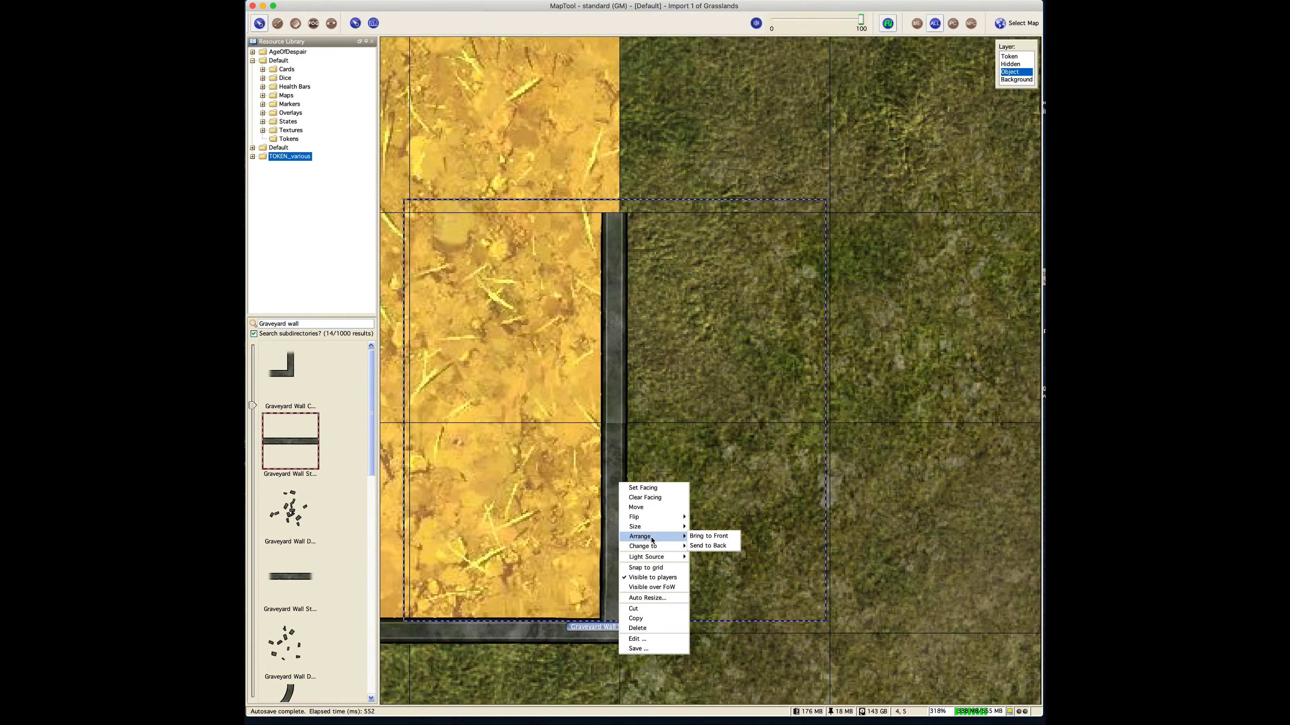
{"action": "left_click", "coordinate": [703, 536]}
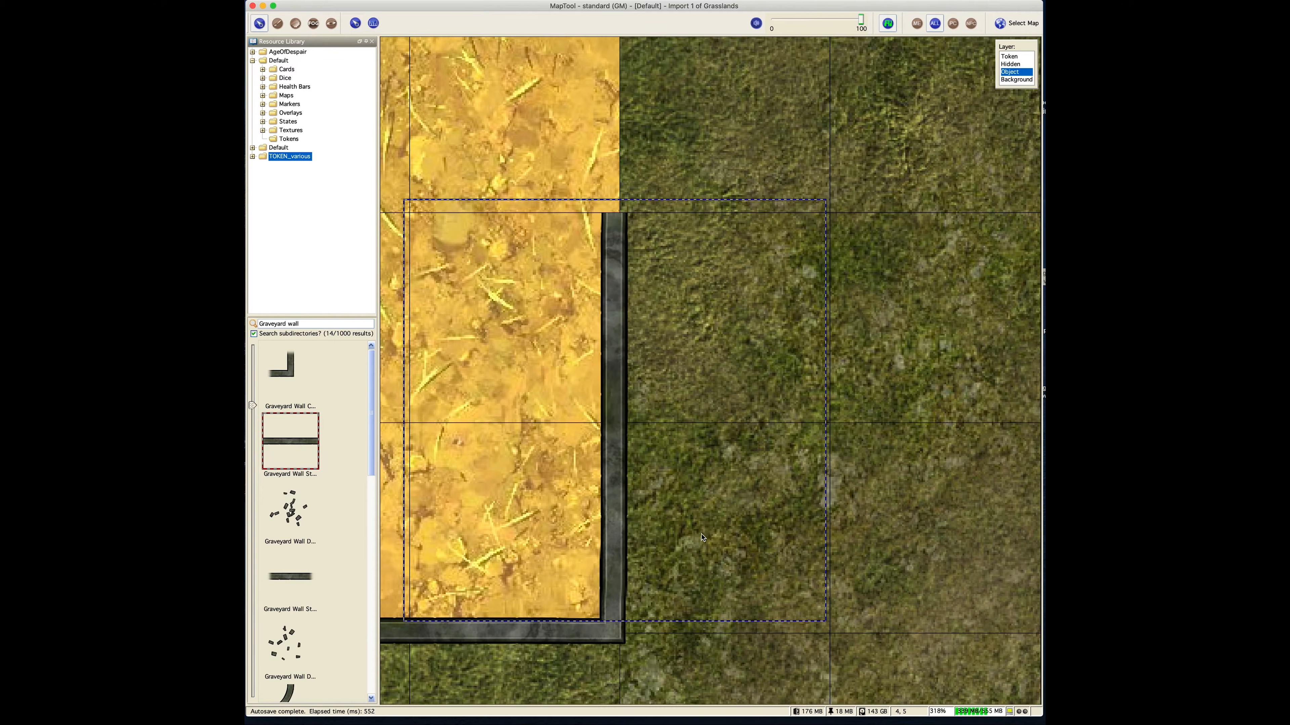
{"action": "left_click", "coordinate": [966, 359]}
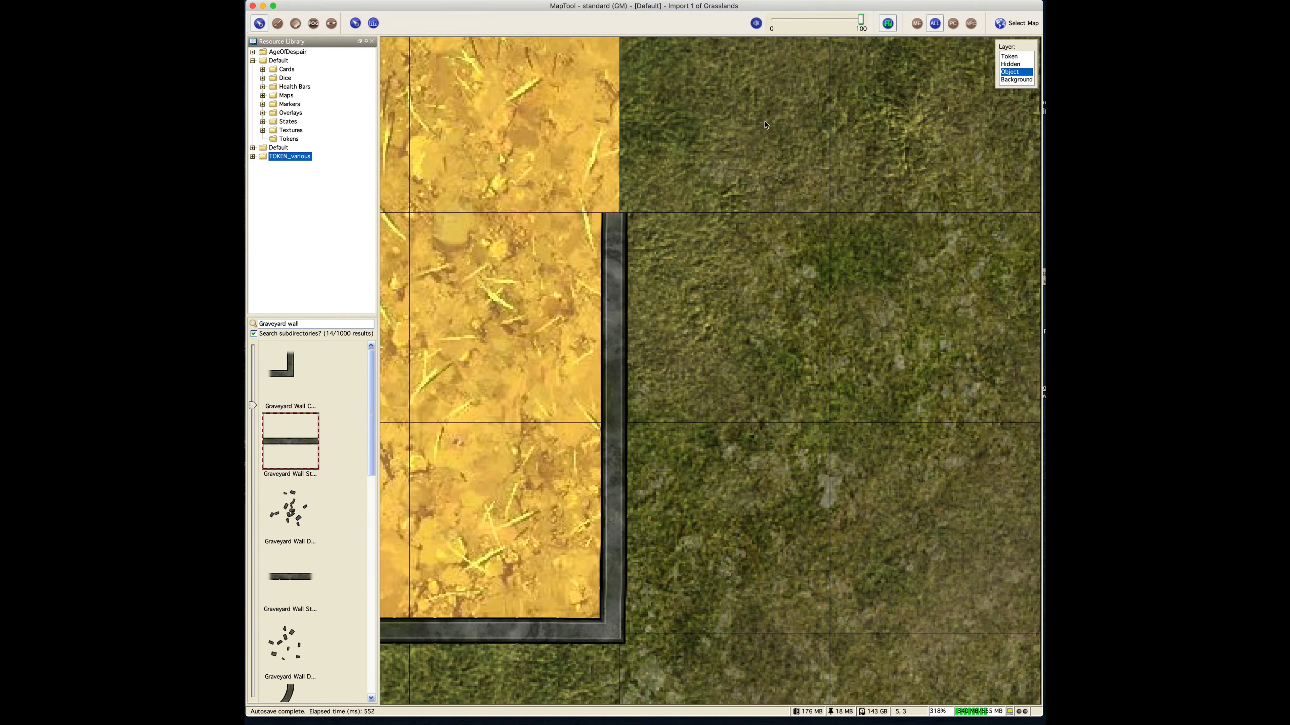
Step: Line up the wall piece at the field's lower-right corner with the vertical wall's outer edge
{"action": "left_click_drag", "start_coordinate": [766, 125], "coordinate": [772, 139]}
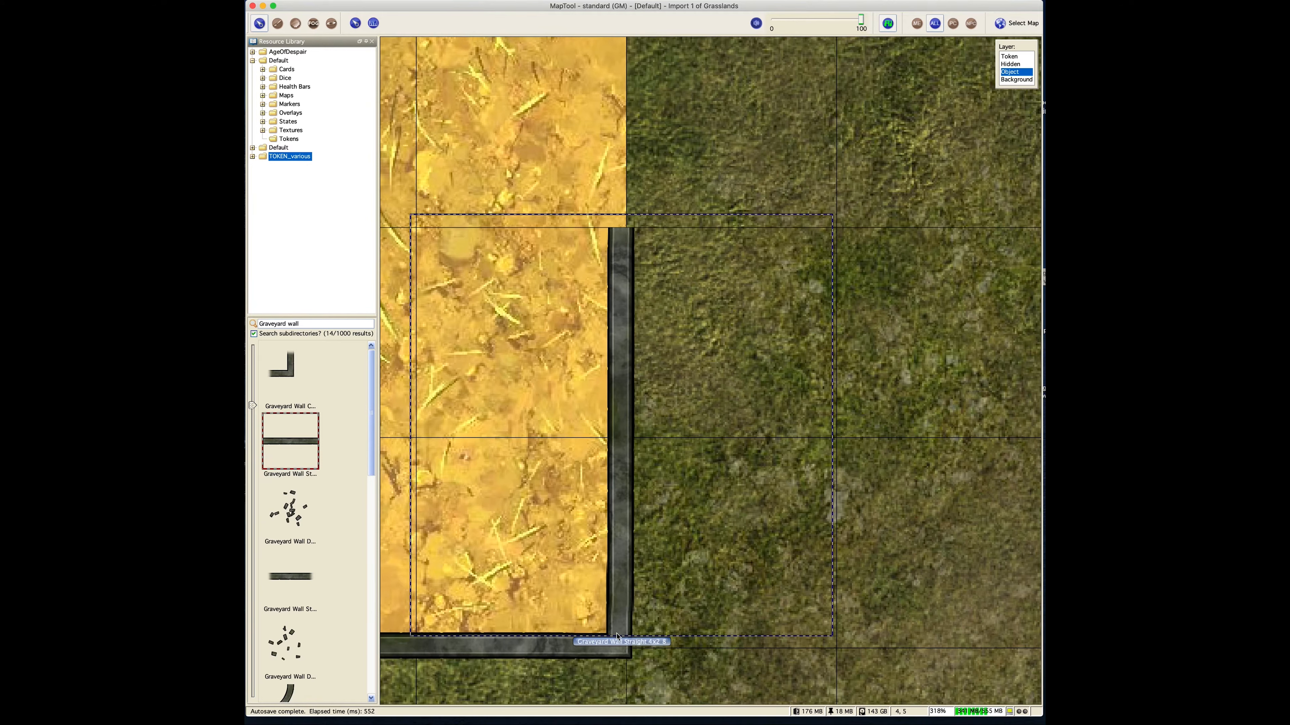
{"action": "left_click", "coordinate": [626, 656]}
{"action": "left_click", "coordinate": [652, 659]}
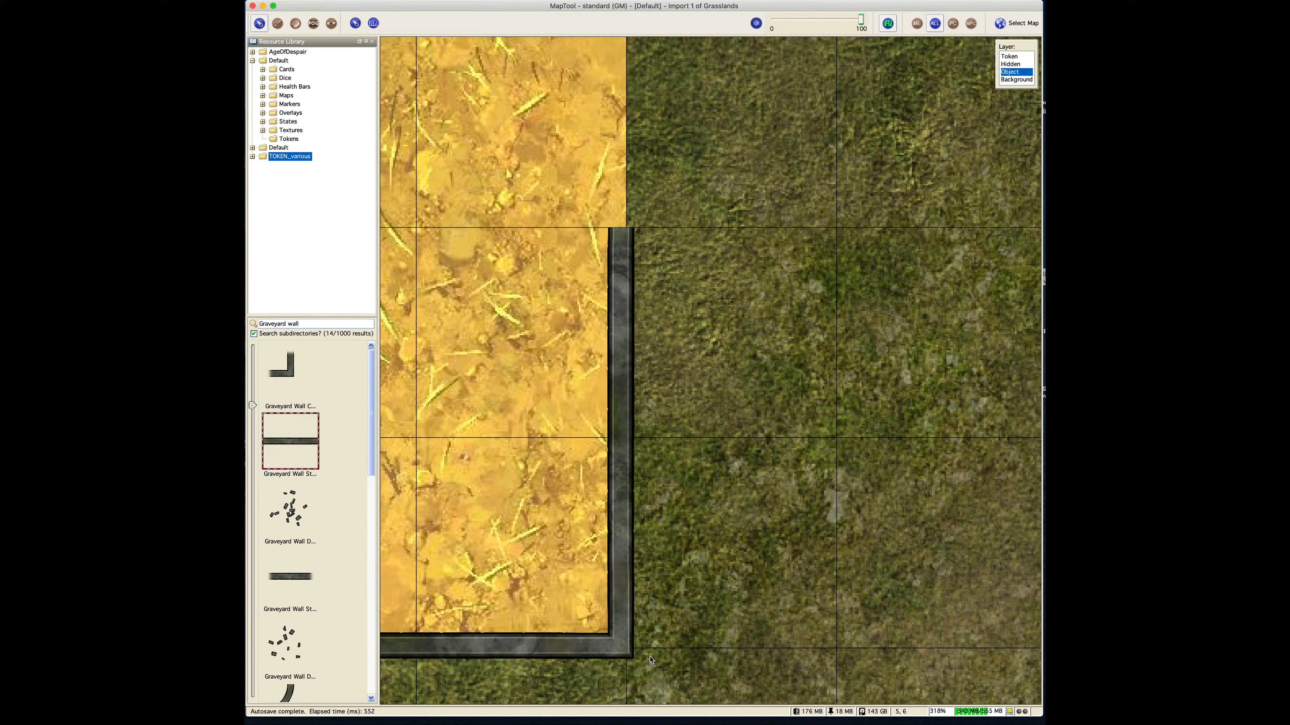
{"action": "left_click_drag", "start_coordinate": [775, 203], "coordinate": [744, 557]}
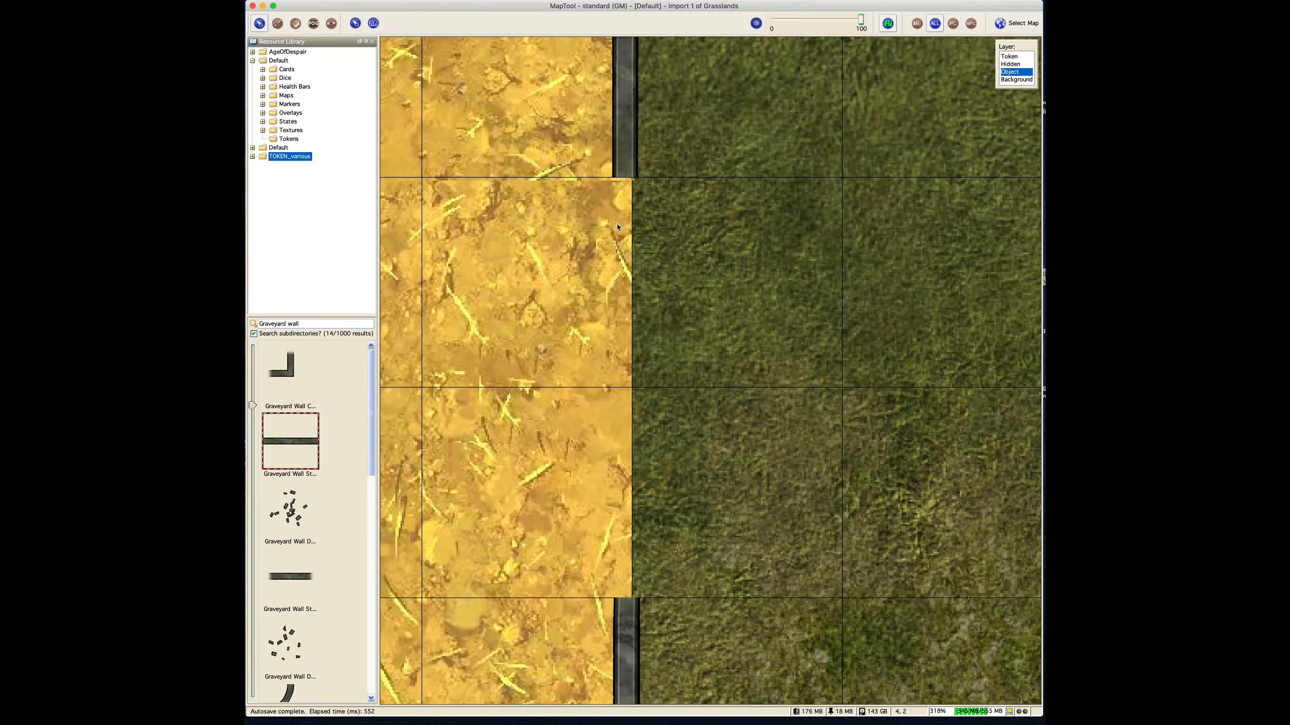
{"action": "scroll", "coordinate": [626, 325], "scroll_direction": "down", "scroll_amount": 12}
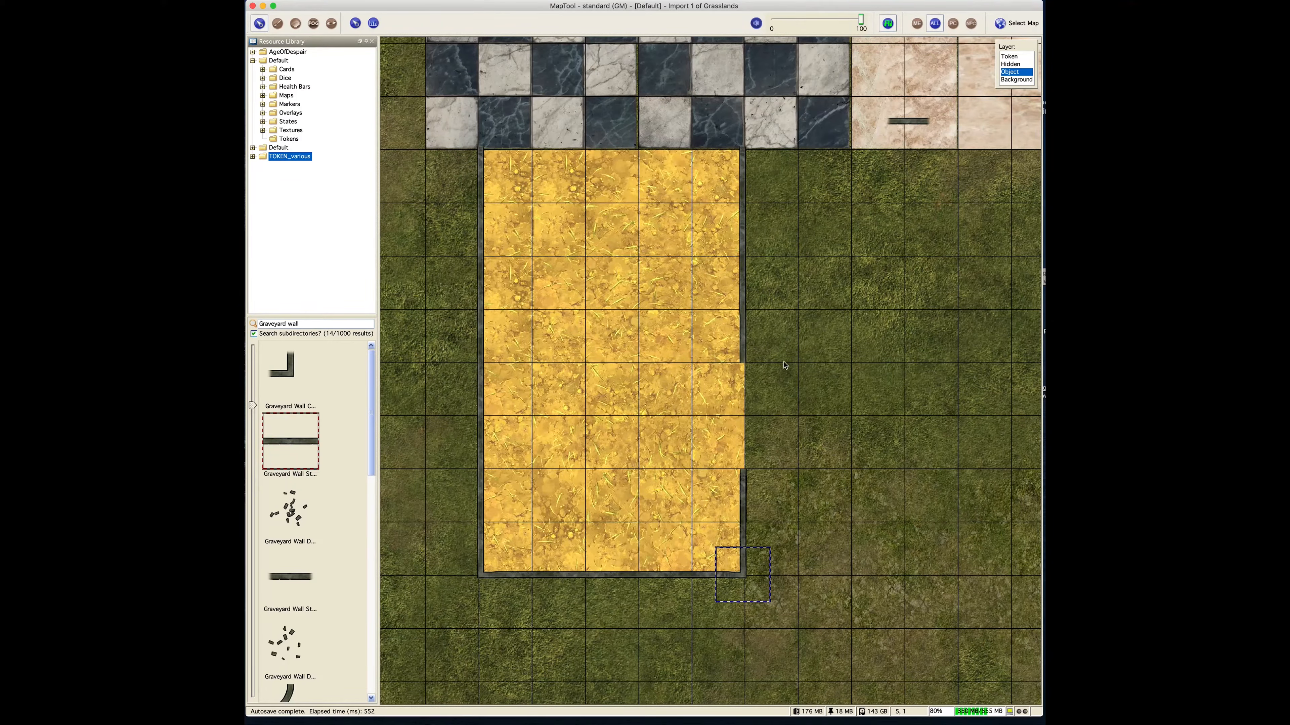
Step: Copy the hay field's lower-left corner wall piece and place the copy at the large checkered floor's lower-left corner
{"action": "left_click", "coordinate": [793, 429]}
{"action": "left_click_drag", "start_coordinate": [821, 287], "coordinate": [785, 580]}
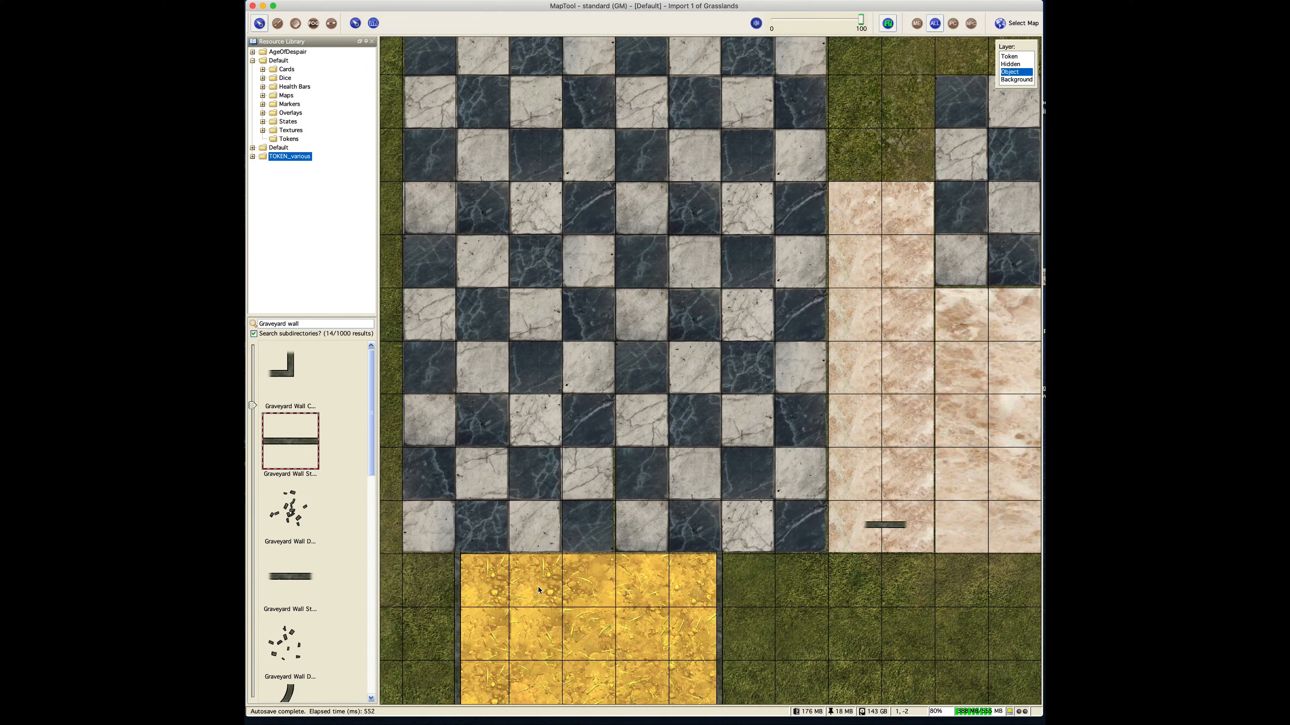
{"action": "left_click_drag", "start_coordinate": [432, 607], "coordinate": [445, 269]}
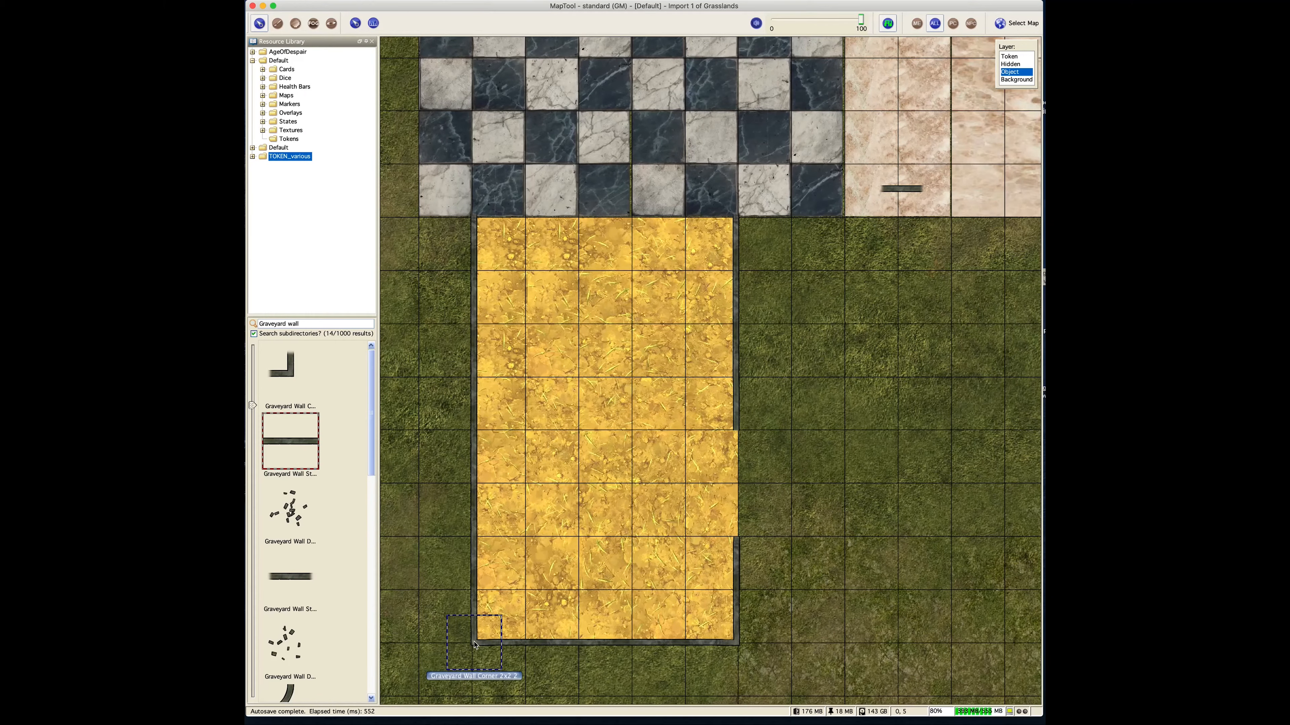
{"action": "scroll", "coordinate": [418, 457], "scroll_direction": "up", "scroll_amount": 5}
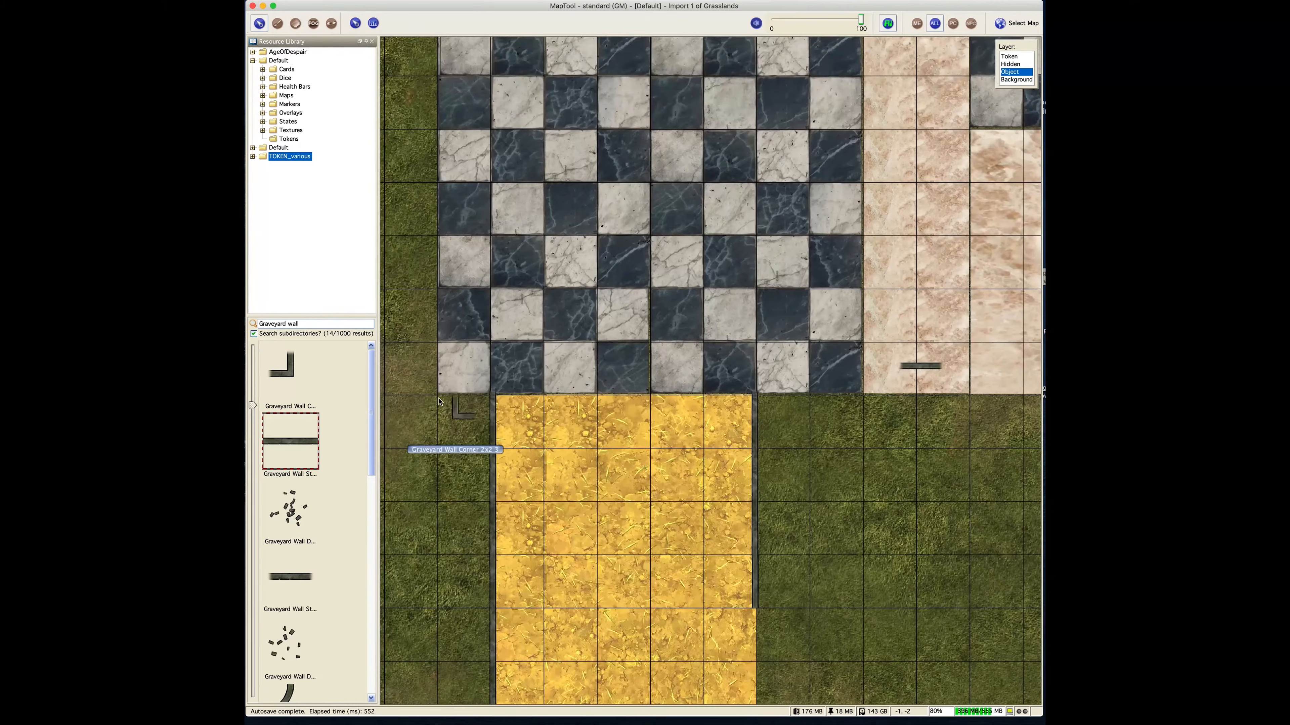
{"action": "left_click_drag", "start_coordinate": [454, 416], "coordinate": [437, 392]}
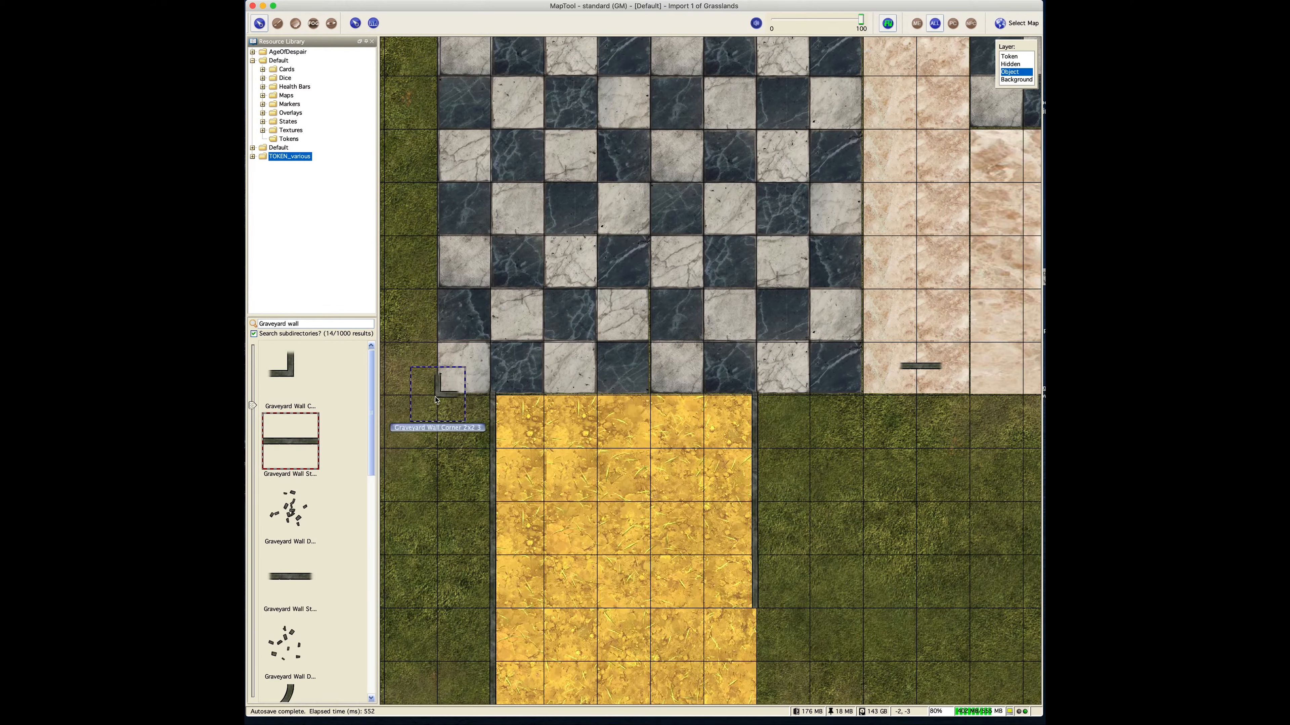
Step: Paste another corner wall piece and fit it, rotated to match, at the large checkered floor's upper-left corner
{"action": "key", "text": "super+v"}
{"action": "left_click_drag", "start_coordinate": [453, 470], "coordinate": [416, 165]}
{"action": "scroll", "coordinate": [467, 461], "scroll_direction": "up", "scroll_amount": 8}
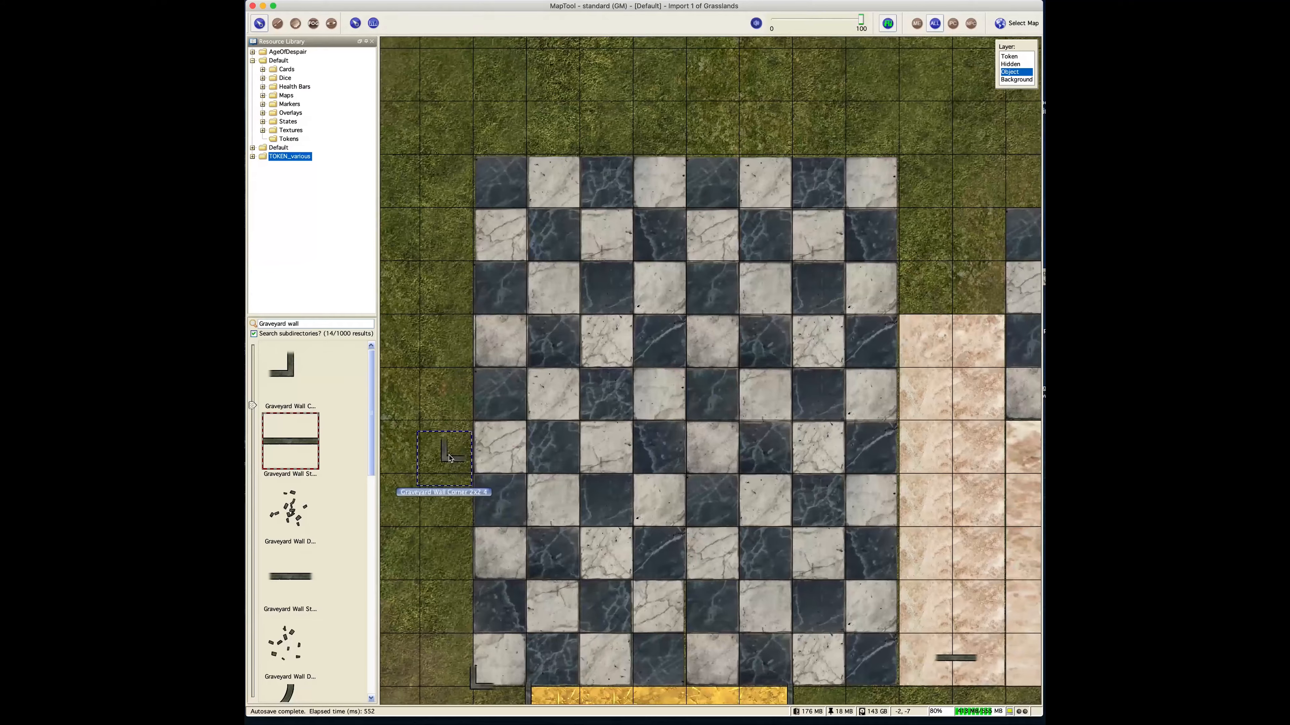
{"action": "left_click_drag", "start_coordinate": [468, 461], "coordinate": [467, 207]}
Step: Paste a corner wall piece and rotate it to fit the large checkered floor's upper-right corner
{"action": "key", "text": "super+v"}
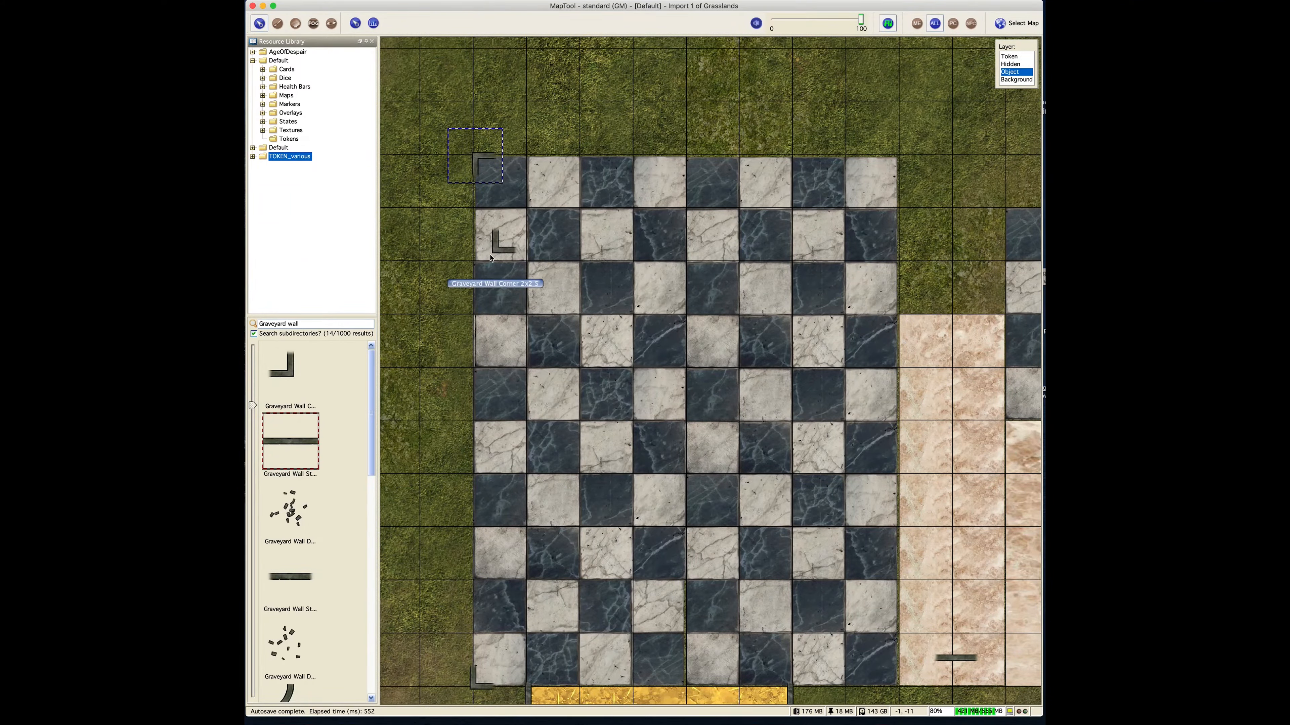
{"action": "left_click_drag", "start_coordinate": [495, 250], "coordinate": [891, 159]}
{"action": "scroll", "coordinate": [888, 183], "scroll_direction": "down", "scroll_amount": 1}
{"action": "scroll", "coordinate": [883, 184], "scroll_direction": "down", "scroll_amount": 1}
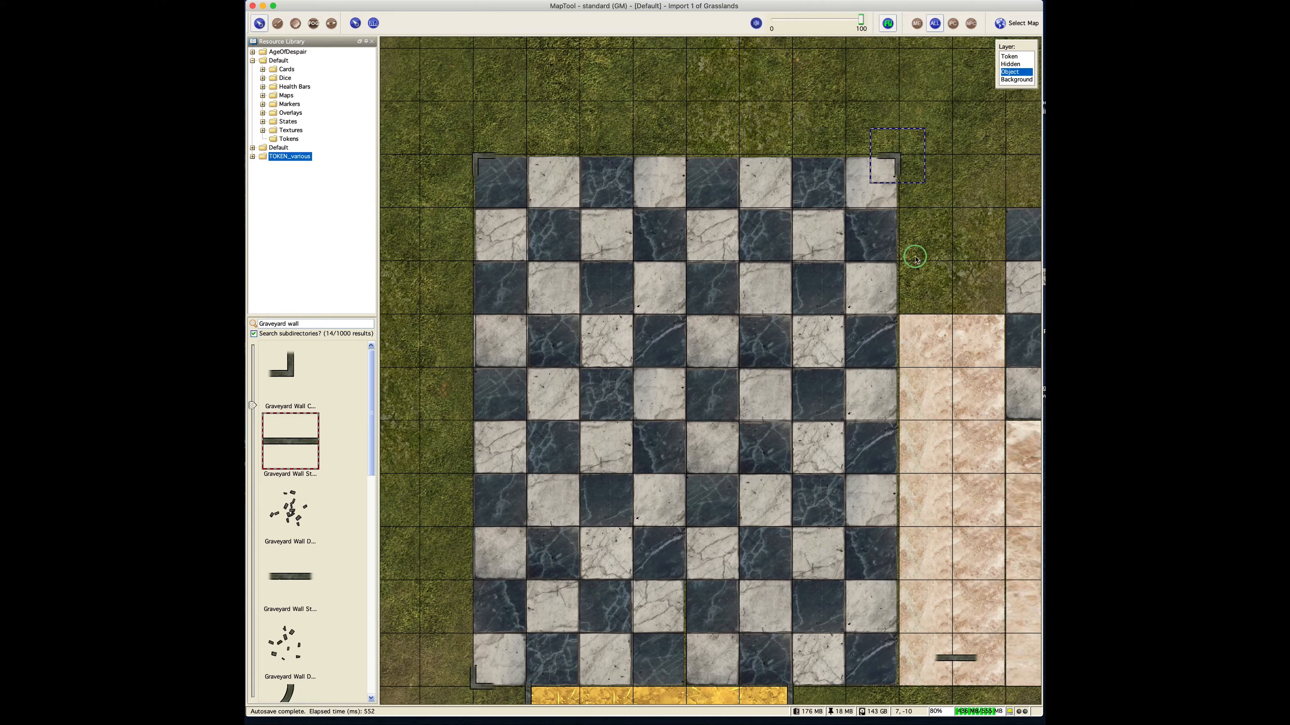
Step: Paste a corner wall piece at the lower-left corner of the wide beige marble area, beyond the two-square strip
{"action": "left_click_drag", "start_coordinate": [914, 256], "coordinate": [709, 181]}
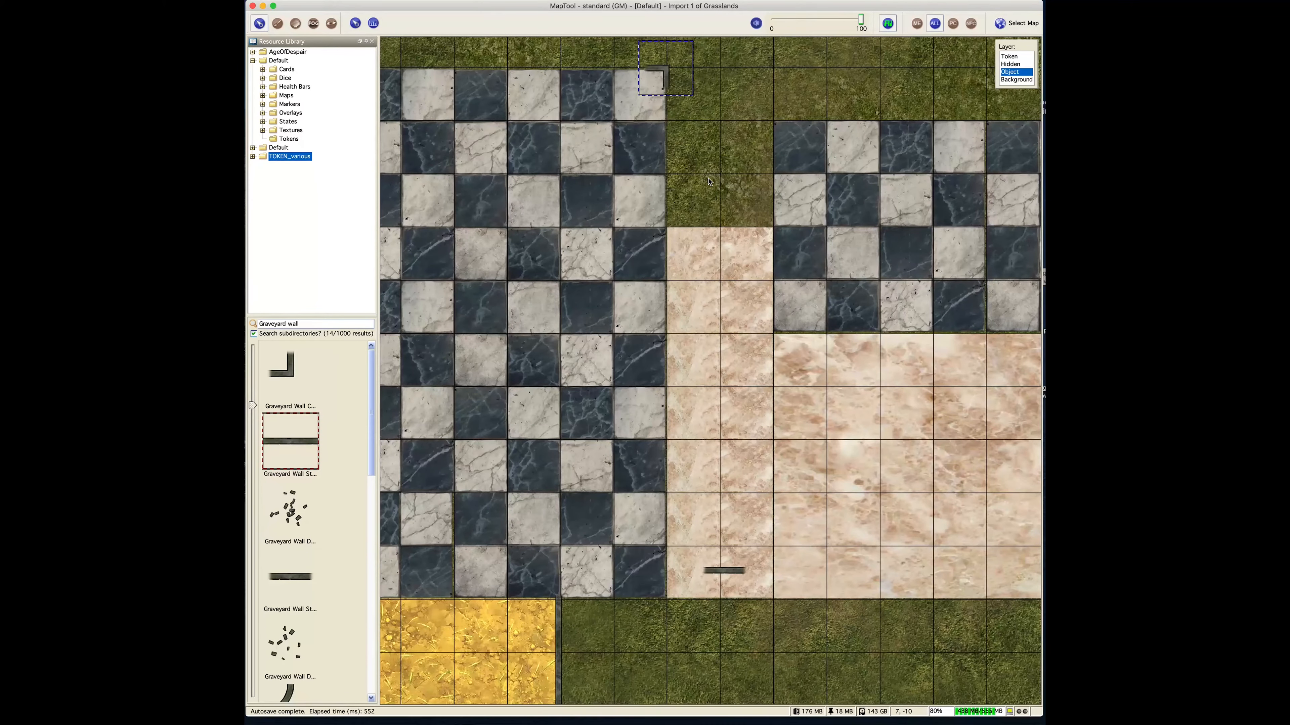
{"action": "left_click", "coordinate": [673, 601]}
{"action": "key", "text": "ctrl+v"}
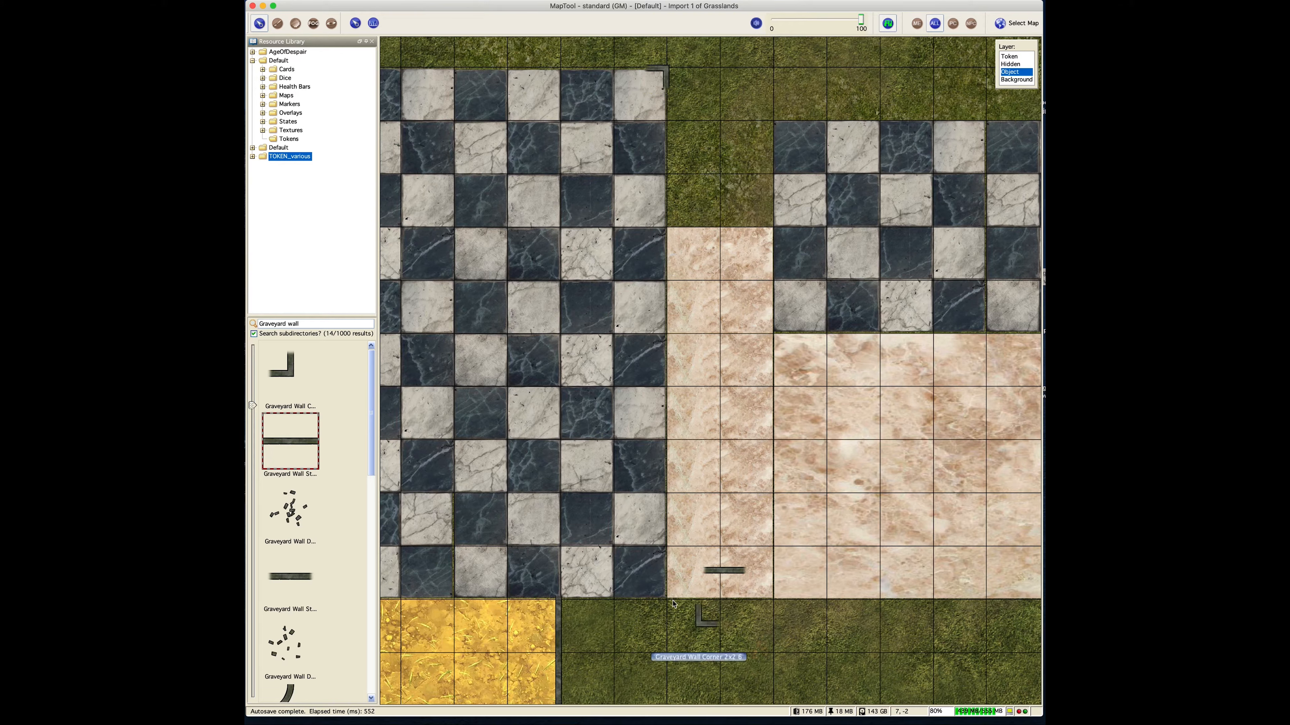
{"action": "left_click_drag", "start_coordinate": [704, 628], "coordinate": [778, 604]}
Step: Paste a corner wall piece and rotate it to fit the large checkered floor's lower-right corner
{"action": "left_click", "coordinate": [667, 595]}
{"action": "key", "text": "ctrl+v"}
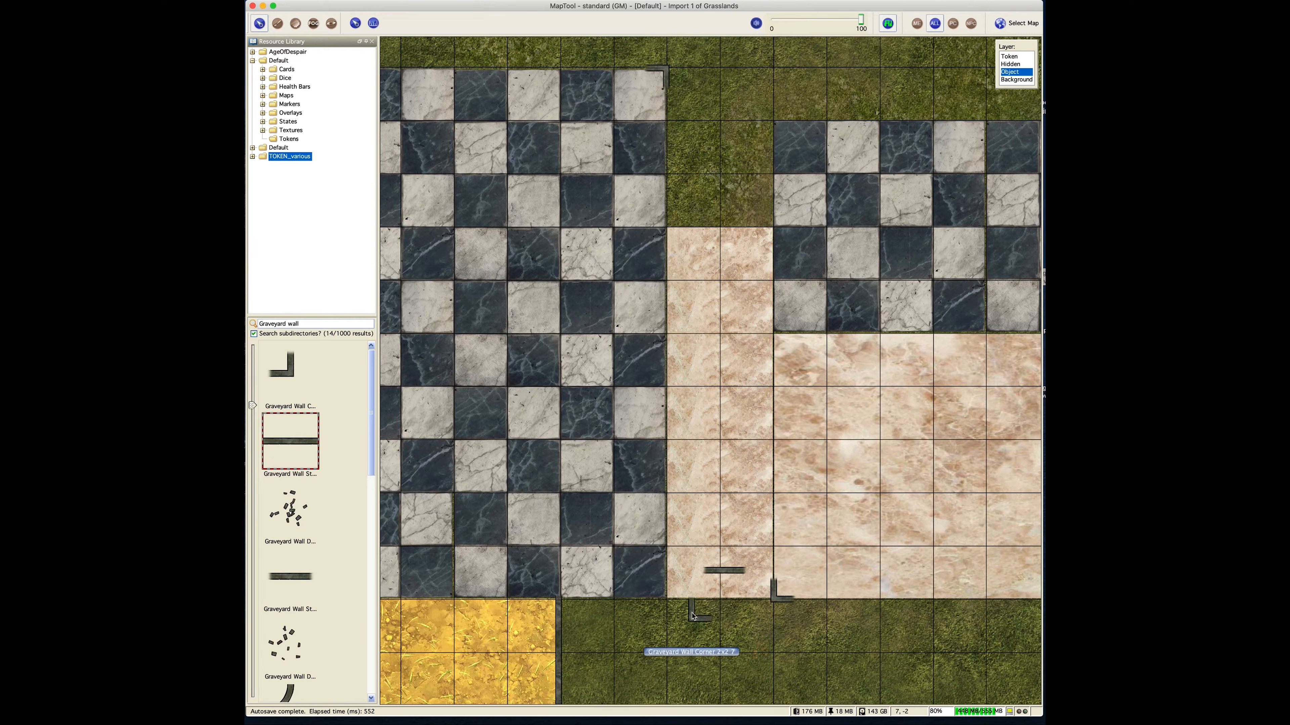
{"action": "left_click_drag", "start_coordinate": [667, 601], "coordinate": [670, 597]}
Step: Add a rotated corner wall piece at the upper-left corner of the checkered floor above the wide beige marble area
{"action": "left_click_drag", "start_coordinate": [840, 426], "coordinate": [589, 540]}
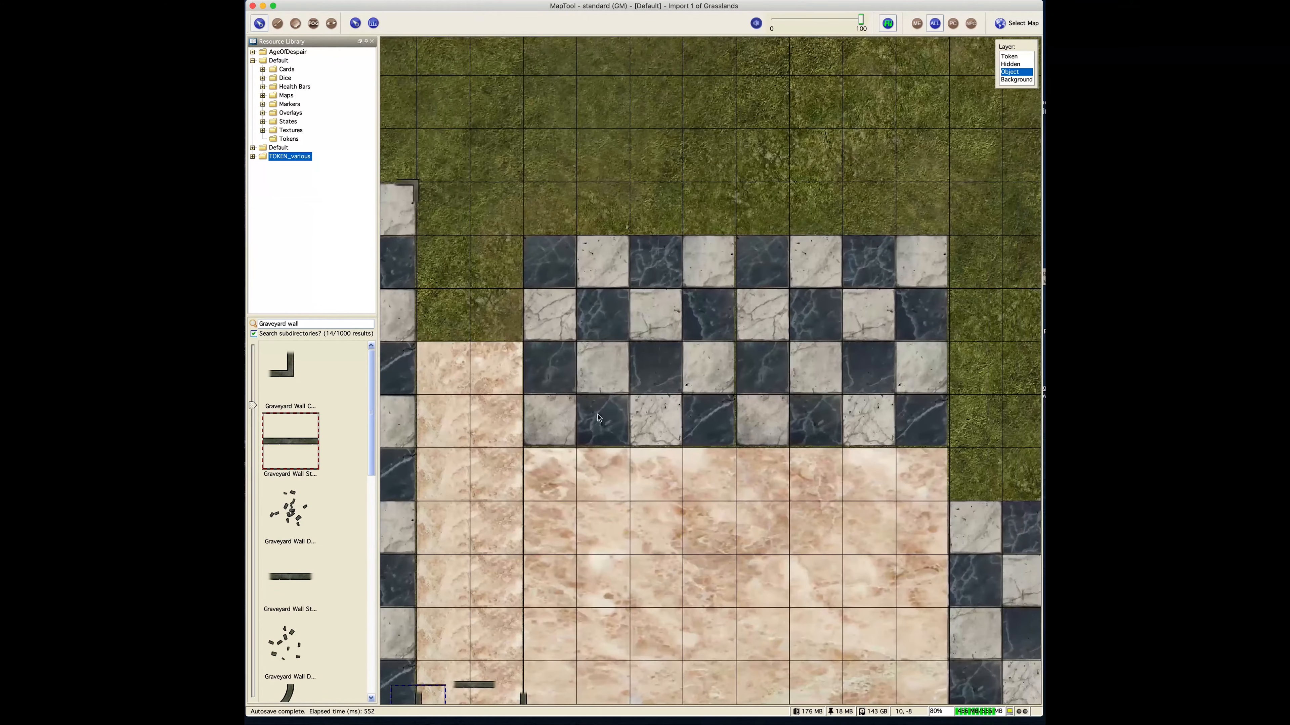
{"action": "left_click", "coordinate": [529, 260]}
{"action": "key", "text": "ctrl+v"}
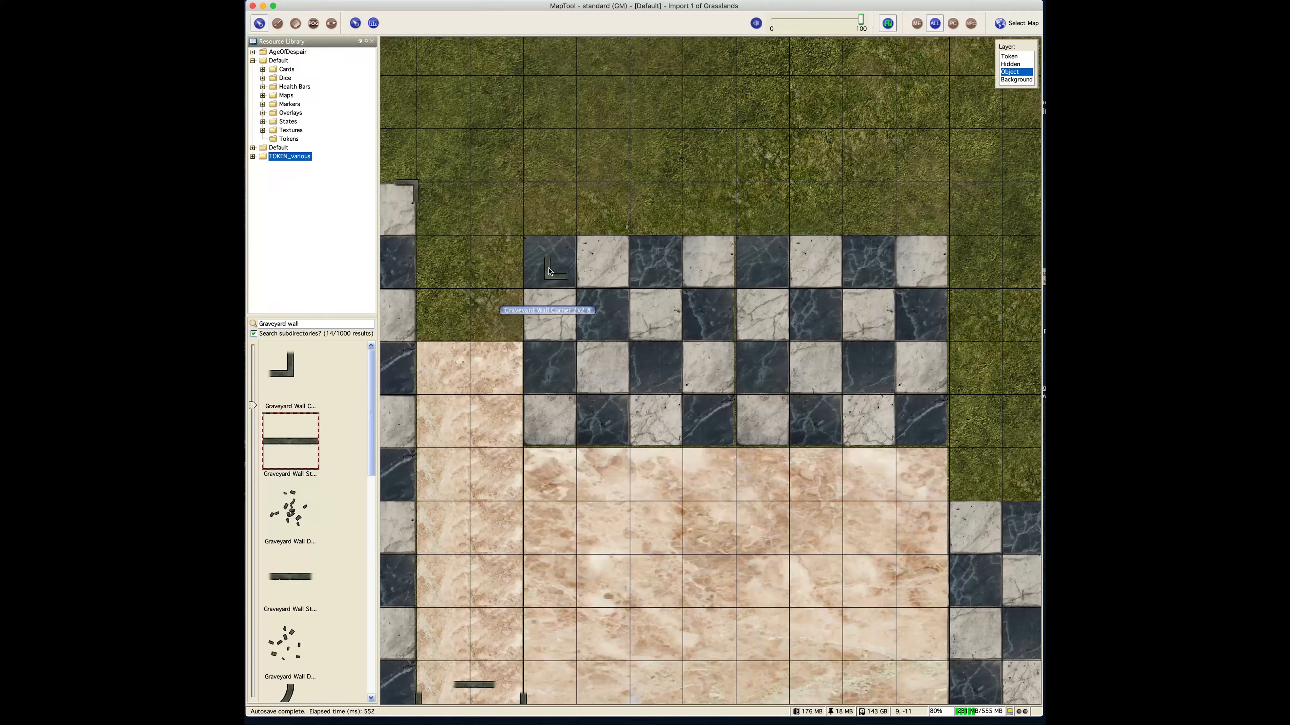
{"action": "left_click", "coordinate": [550, 271]}
{"action": "scroll", "coordinate": [549, 275], "scroll_direction": "down", "scroll_amount": 2}
{"action": "left_click_drag", "start_coordinate": [549, 281], "coordinate": [535, 272]}
Step: Paste another corner wall piece and rotate it to fit that checkered floor's upper-right corner
{"action": "key", "text": "ctrl+v"}
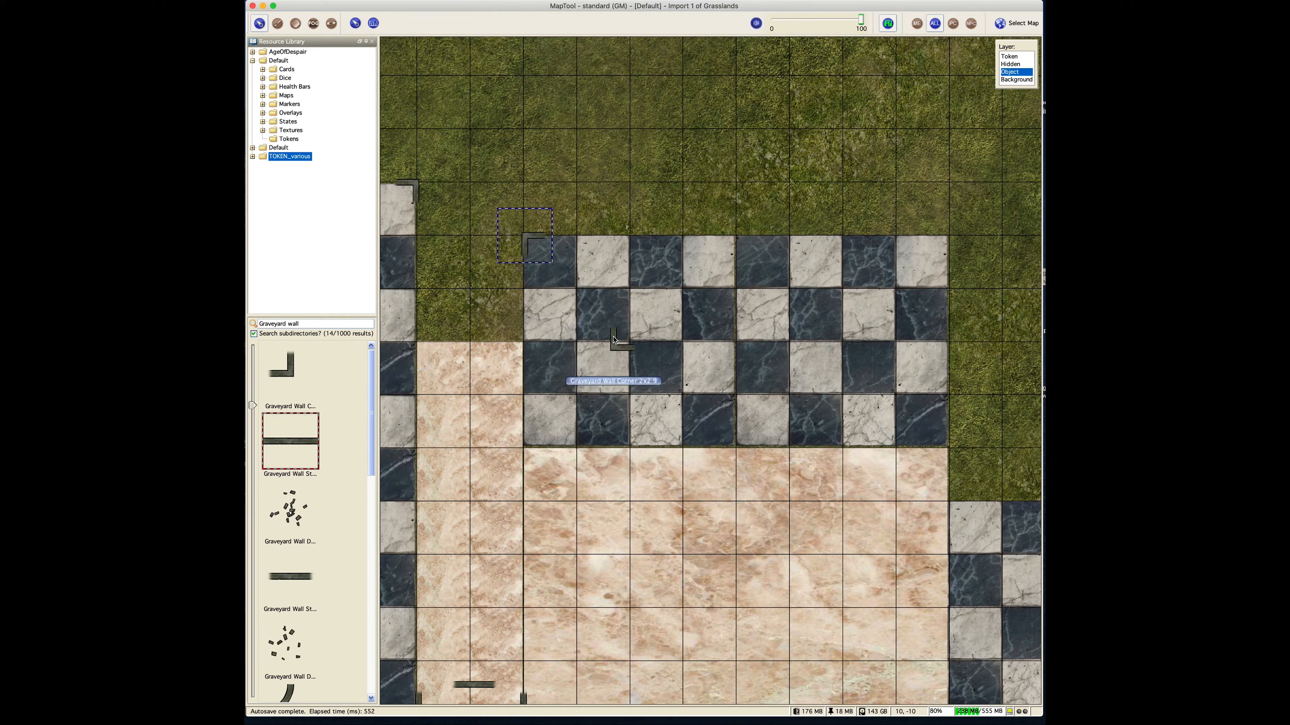
{"action": "left_click_drag", "start_coordinate": [615, 335], "coordinate": [938, 240]}
{"action": "scroll", "coordinate": [954, 234], "scroll_direction": "up", "scroll_amount": 2}
{"action": "scroll", "coordinate": [953, 240], "scroll_direction": "up", "scroll_amount": 2}
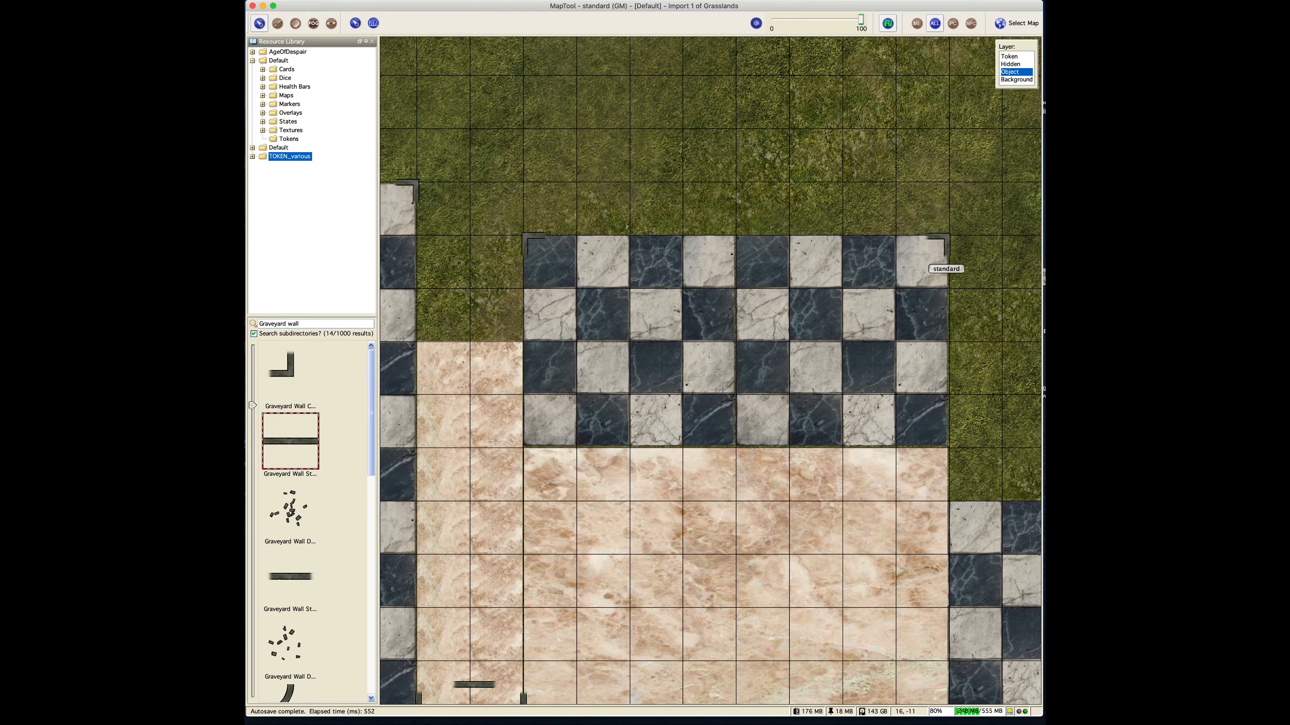
Step: Add a rotated corner wall piece at the upper-right corner of the small three-square-wide checkered floor
{"action": "left_click_drag", "start_coordinate": [952, 463], "coordinate": [673, 261]}
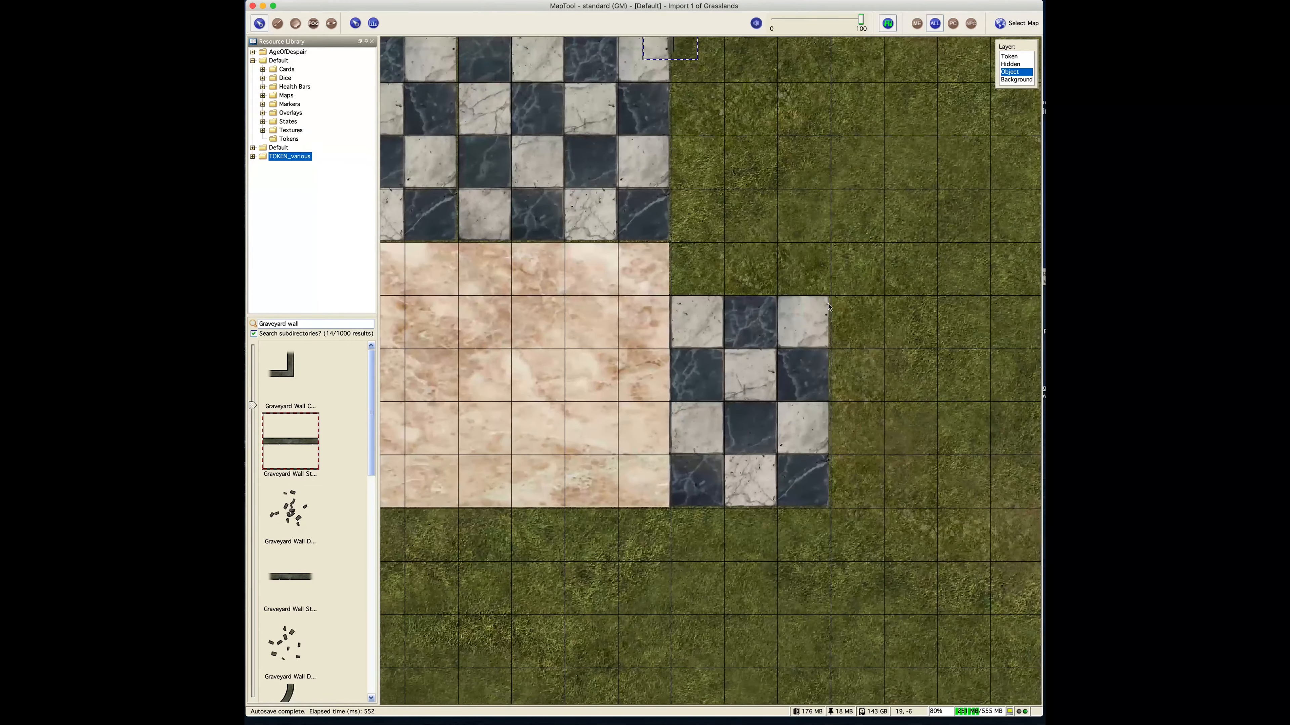
{"action": "left_click_drag", "start_coordinate": [827, 306], "coordinate": [832, 308]}
{"action": "scroll", "coordinate": [840, 321], "scroll_direction": "up", "scroll_amount": 2}
{"action": "left_click_drag", "start_coordinate": [846, 339], "coordinate": [818, 306]}
Step: Place a corner wall piece, rotated to match, at the small checkered floor's lower-right corner
{"action": "mouse_move", "coordinate": [823, 502]}
{"action": "left_mouse_down"}
{"action": "mouse_move", "coordinate": [836, 507]}
{"action": "mouse_move", "coordinate": [829, 494]}
{"action": "left_mouse_up"}
{"action": "scroll", "coordinate": [846, 518], "scroll_direction": "up", "scroll_amount": 1}
{"action": "left_click", "coordinate": [828, 495]}
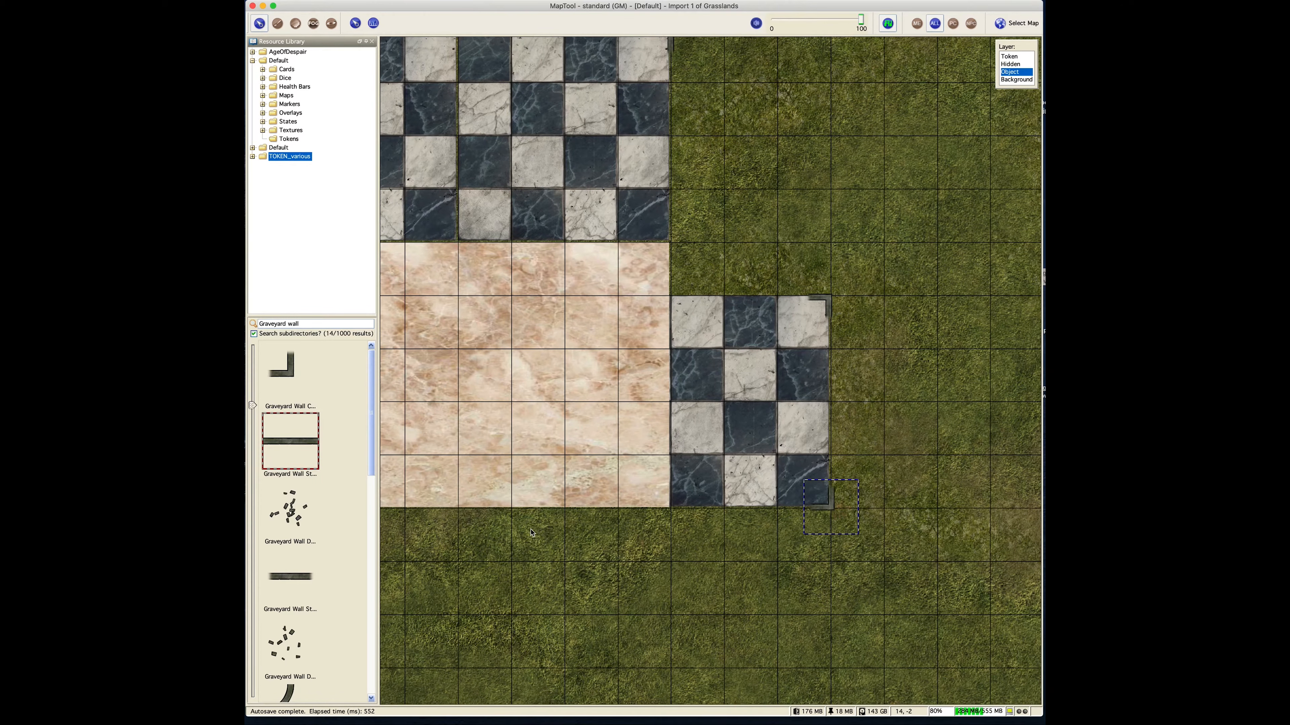
Step: Copy a straight wall piece from the hay field's bottom wall and join it to the large checkered floor's lower-left corner piece
{"action": "scroll", "coordinate": [531, 532], "scroll_direction": "left", "scroll_amount": 3}
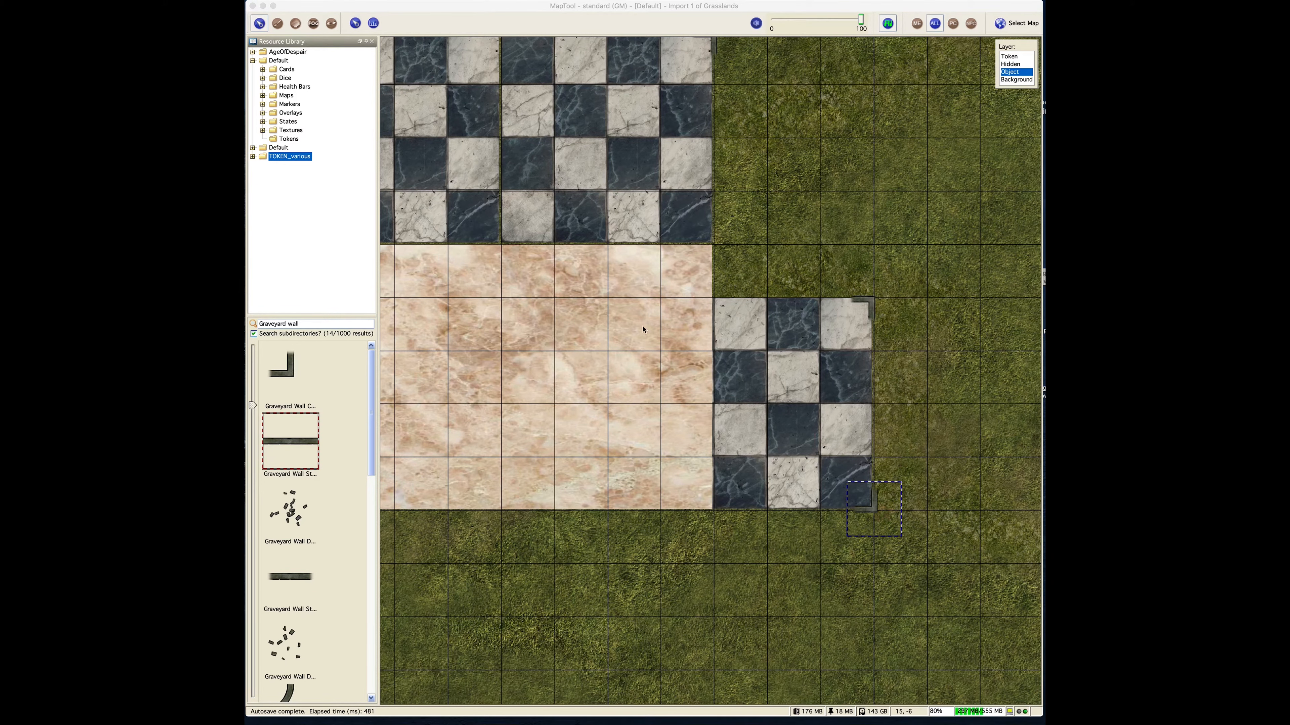
{"action": "left_click_drag", "start_coordinate": [502, 541], "coordinate": [729, 484]}
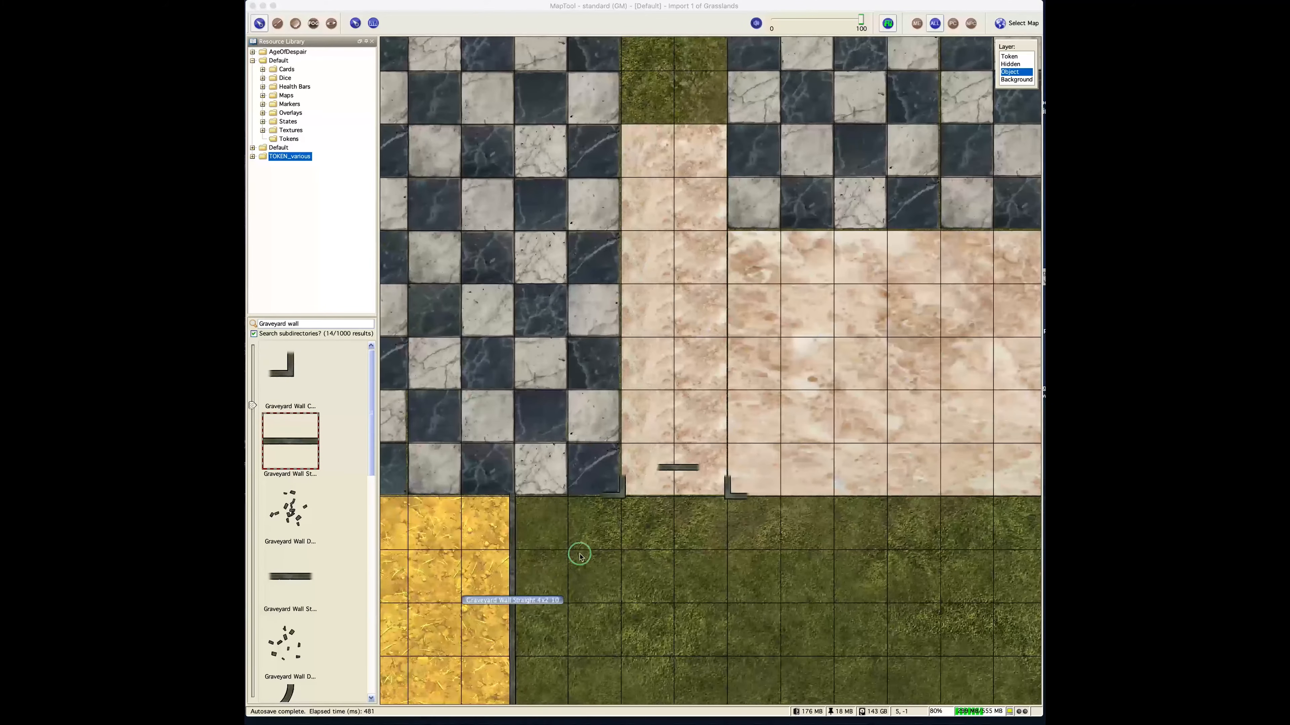
{"action": "left_click_drag", "start_coordinate": [576, 547], "coordinate": [827, 545]}
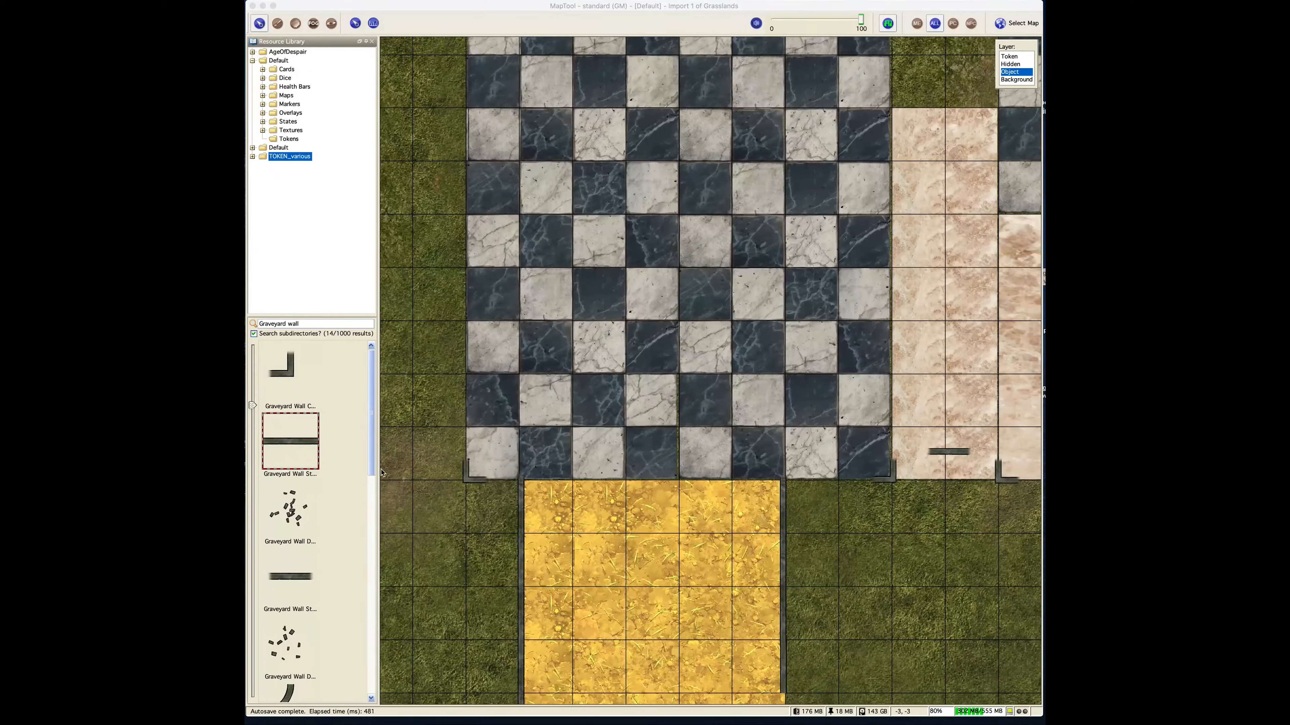
{"action": "left_click_drag", "start_coordinate": [293, 563], "coordinate": [739, 567]}
{"action": "scroll", "coordinate": [603, 485], "scroll_direction": "down", "scroll_amount": 10}
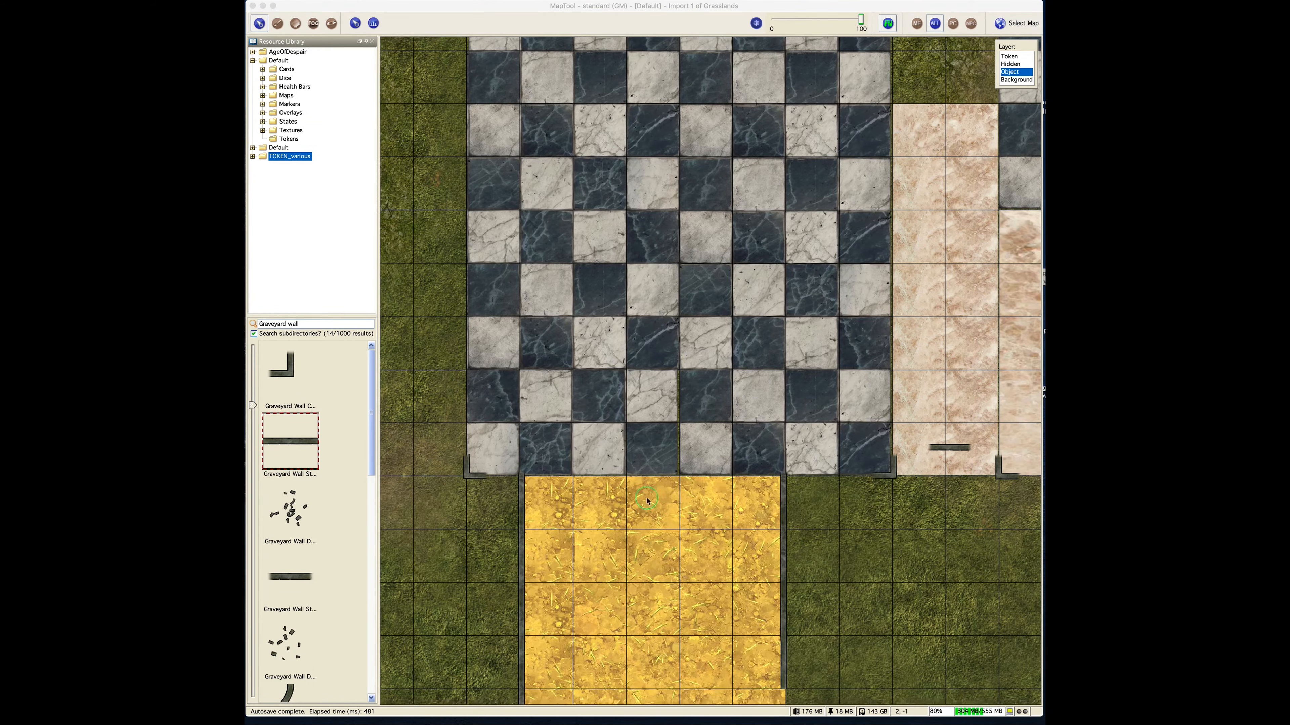
{"action": "left_click", "coordinate": [588, 639]}
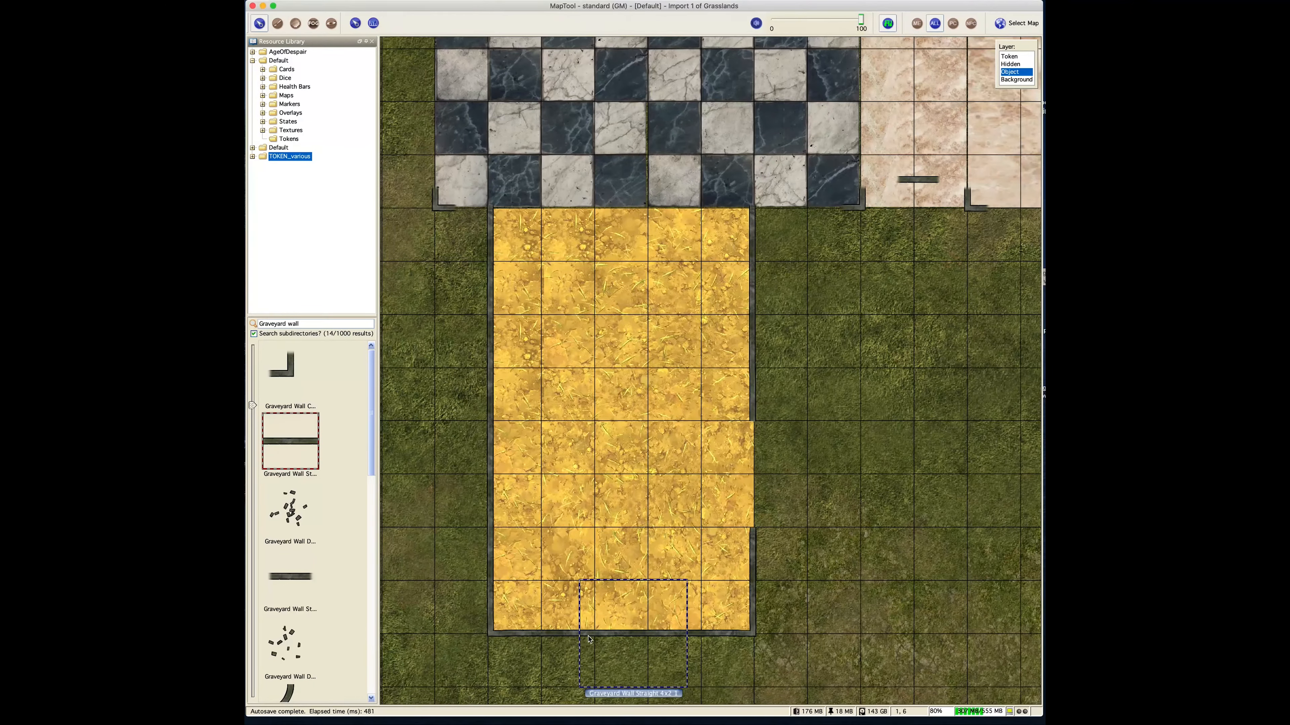
{"action": "scroll", "coordinate": [453, 255], "scroll_direction": "up", "scroll_amount": 5}
{"action": "scroll", "coordinate": [453, 255], "scroll_direction": "right", "scroll_amount": 2}
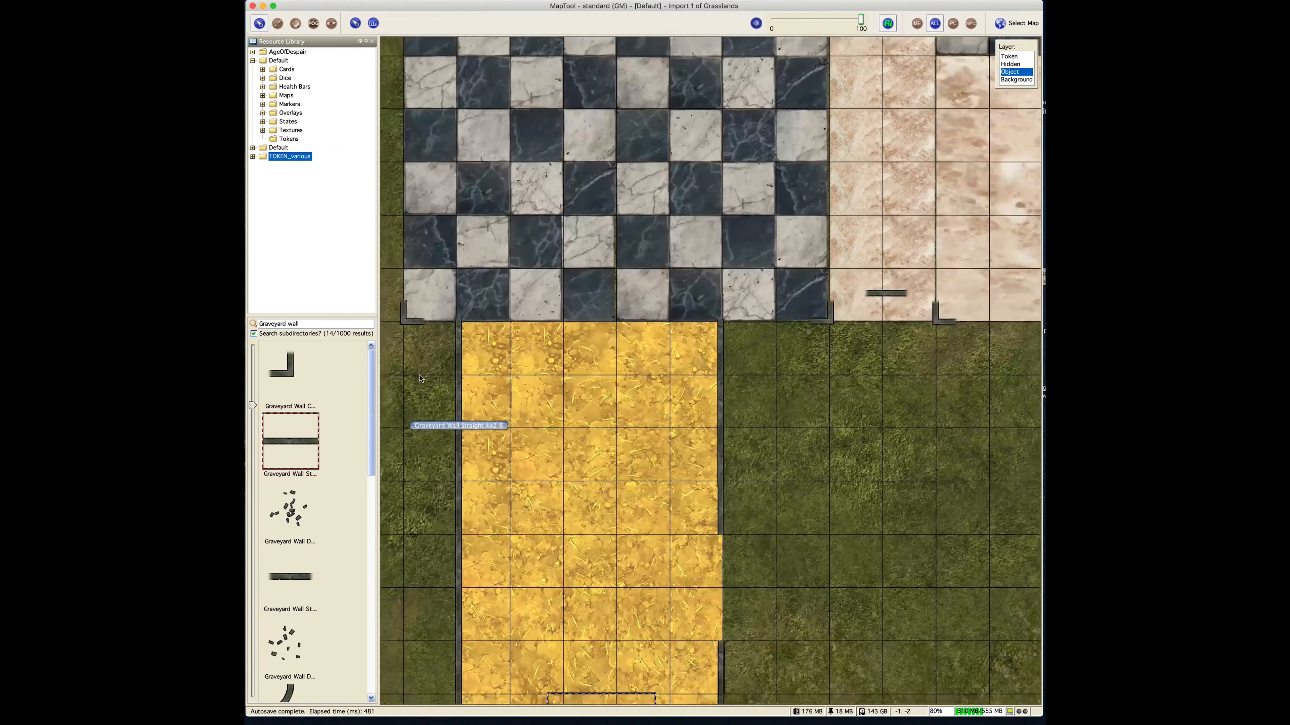
{"action": "key", "text": "ctrl+v"}
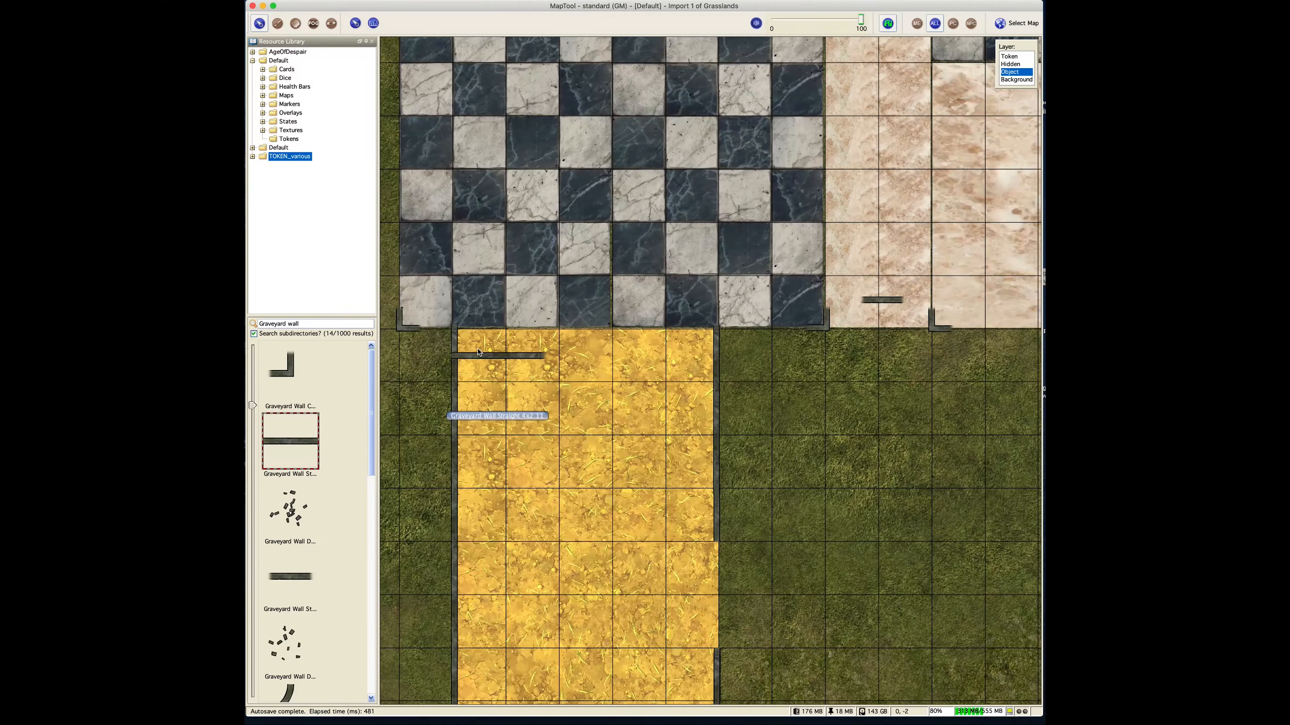
{"action": "left_click_drag", "start_coordinate": [487, 358], "coordinate": [454, 330]}
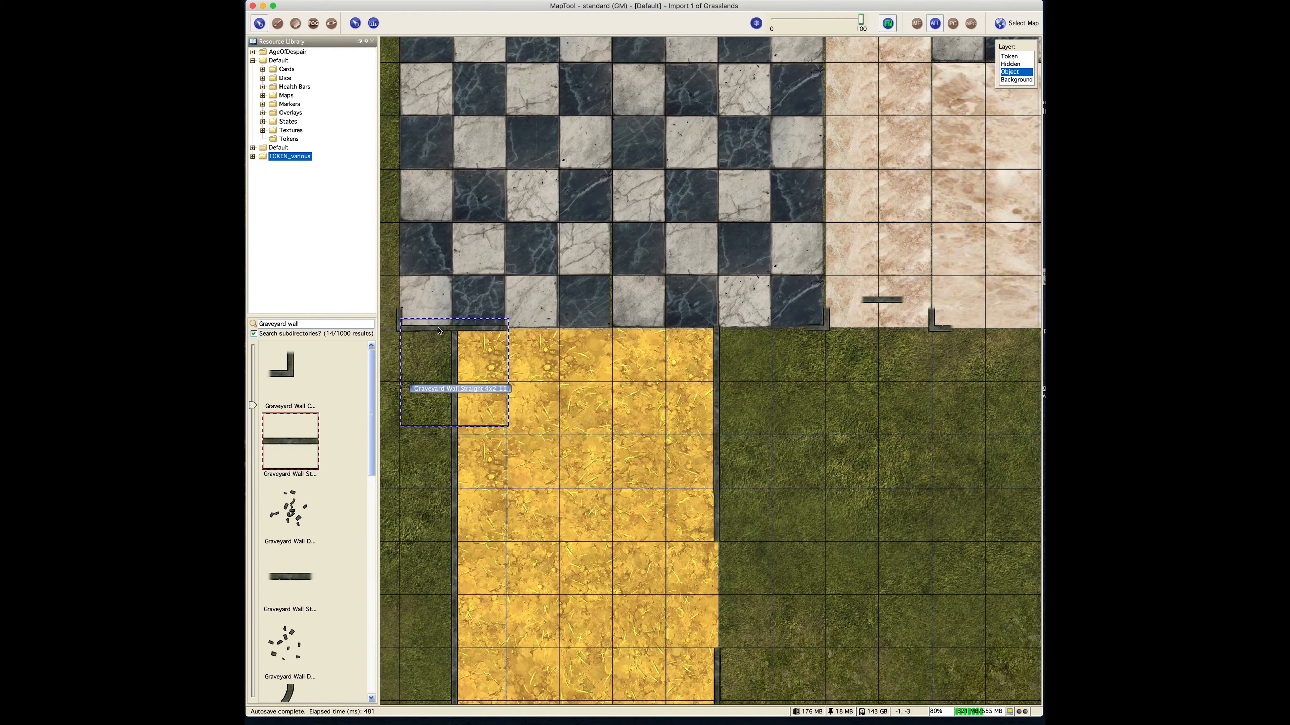
{"action": "scroll", "coordinate": [483, 391], "scroll_direction": "up", "scroll_amount": 10}
{"action": "scroll", "coordinate": [482, 391], "scroll_direction": "left", "scroll_amount": 3}
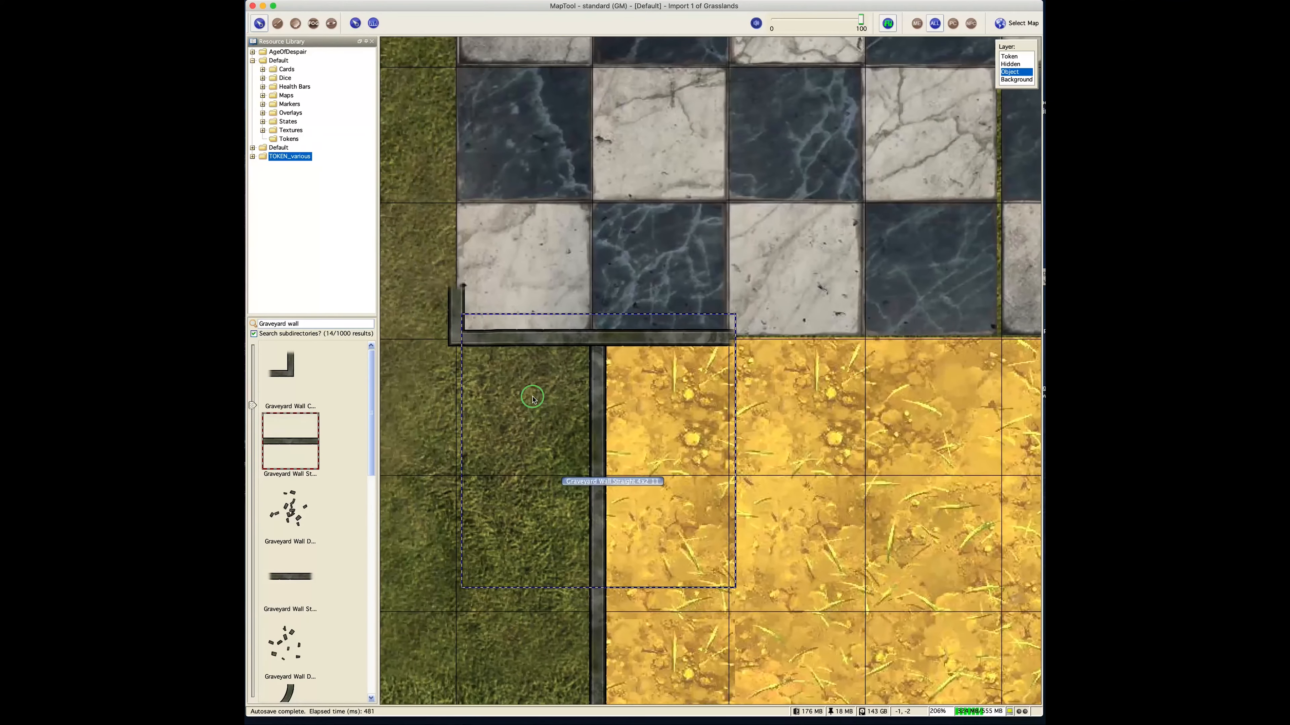
Step: Place a second straight wall piece along the large checkered floor's bottom edge, aligned with the end of the first
{"action": "scroll", "coordinate": [527, 397], "scroll_direction": "right", "scroll_amount": 4}
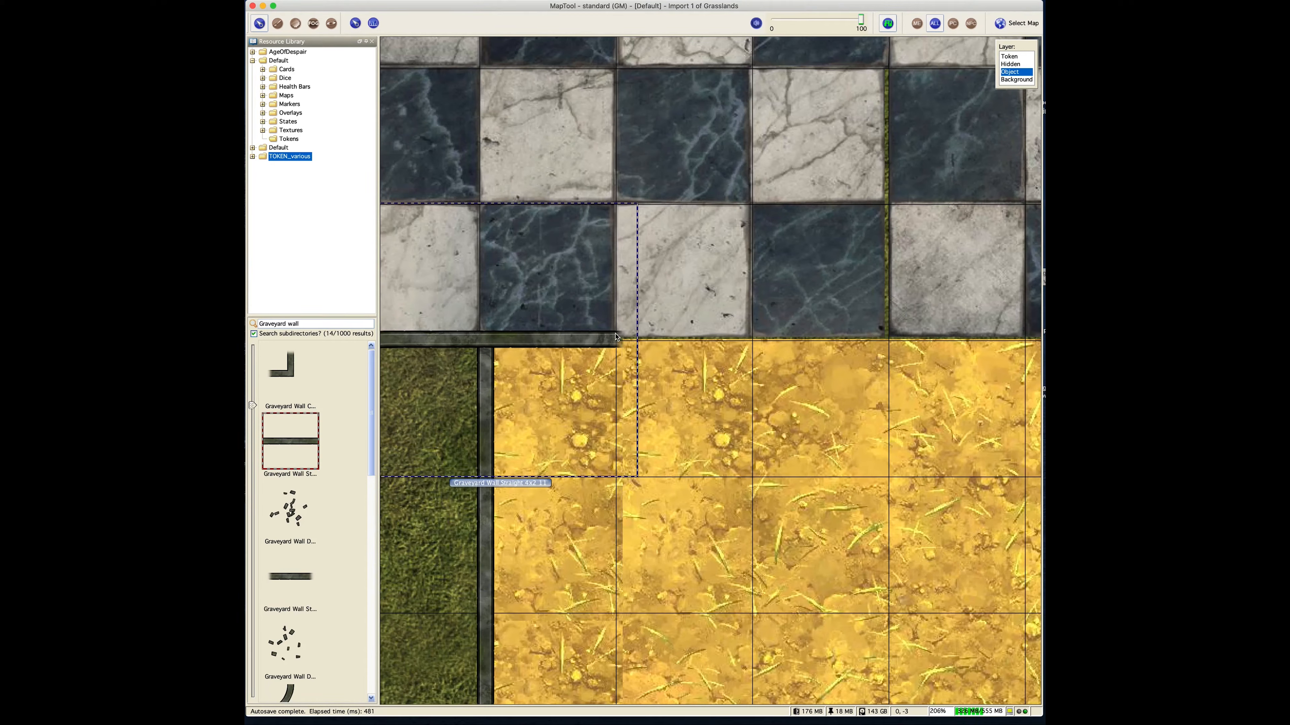
{"action": "left_click_drag", "start_coordinate": [615, 337], "coordinate": [848, 343]}
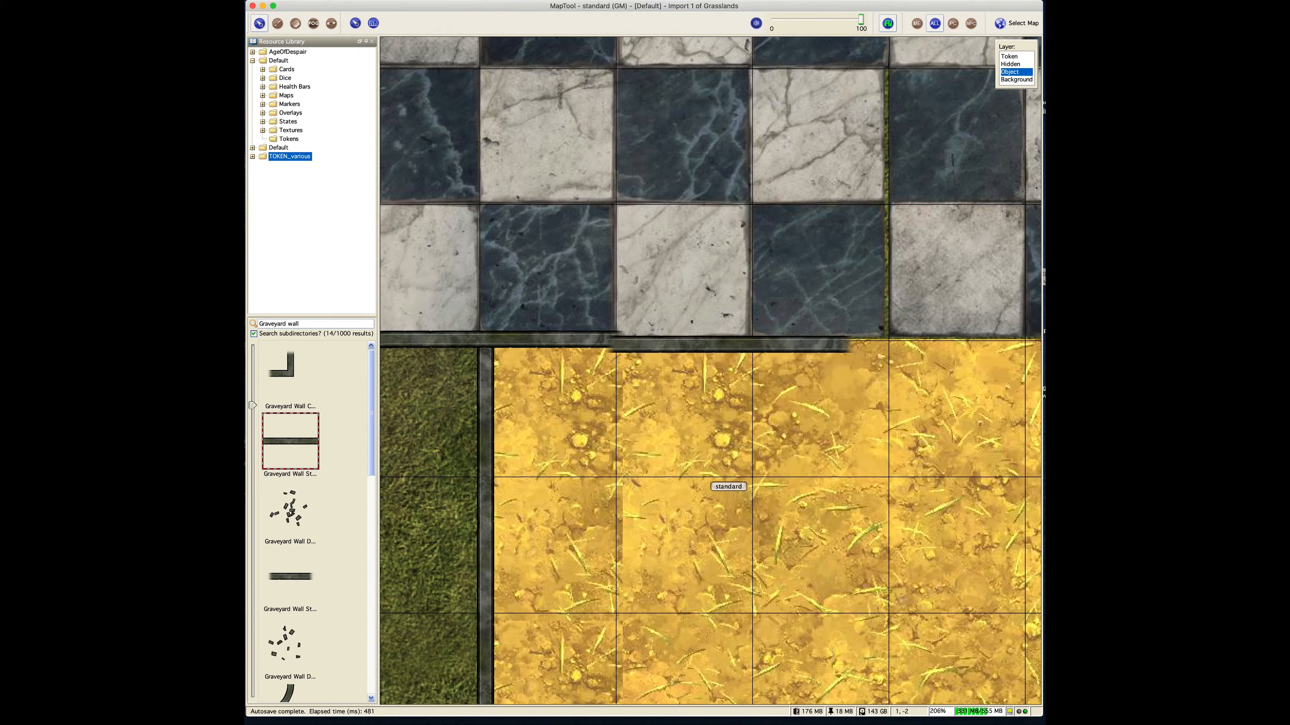
{"action": "left_click_drag", "start_coordinate": [661, 348], "coordinate": [654, 341]}
Step: Paste two more straight wall pieces and extend the wall along the checkered floor's bottom edge past the hay field
{"action": "key", "text": "super+v"}
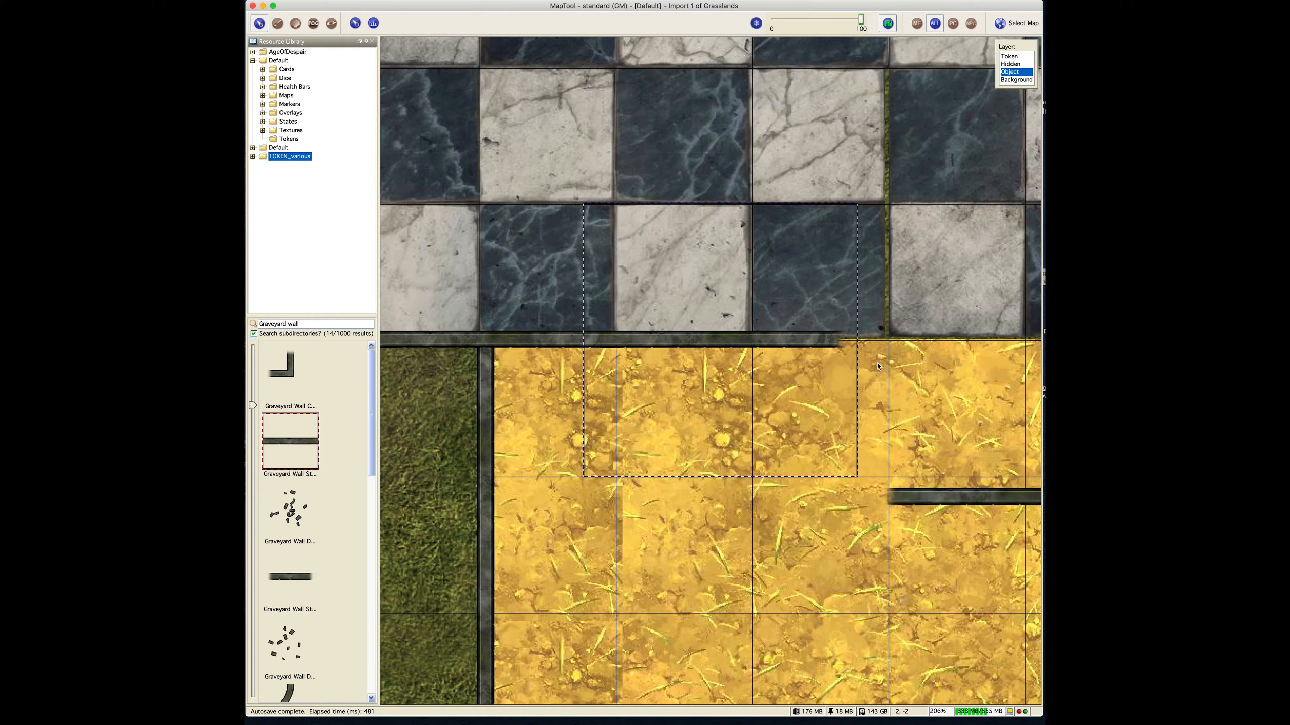
{"action": "left_click_drag", "start_coordinate": [1029, 490], "coordinate": [609, 501]}
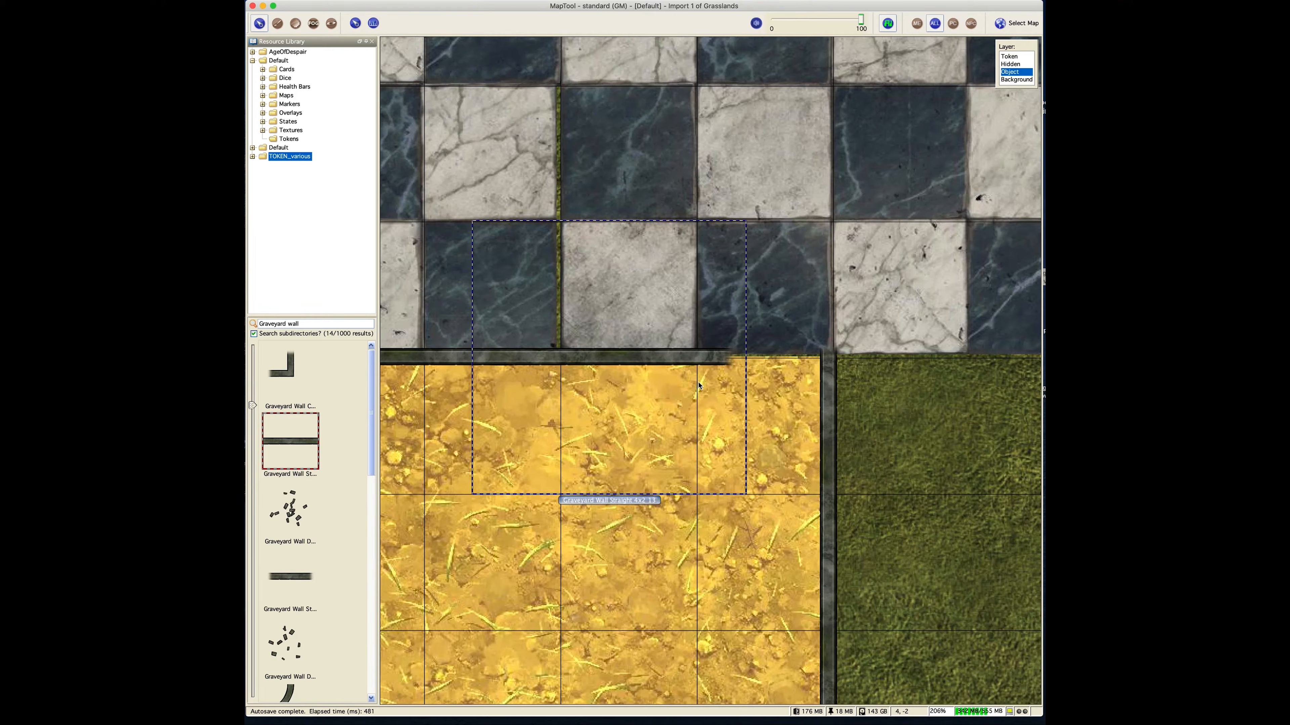
{"action": "key", "text": "super+v"}
{"action": "left_click_drag", "start_coordinate": [833, 600], "coordinate": [831, 499]}
{"action": "scroll", "coordinate": [1005, 432], "scroll_direction": "right", "scroll_amount": 10}
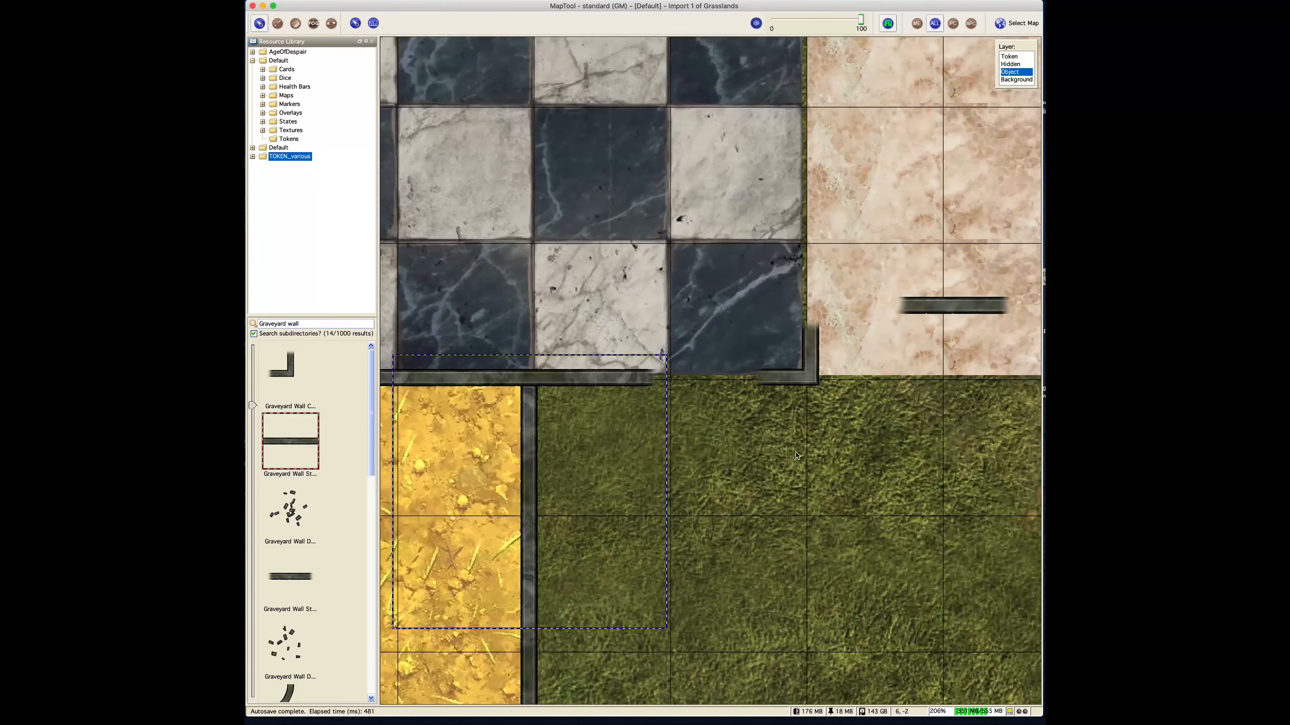
Step: Fill the gap before the lower-right corner with the spare short wall piece and shift the adjoining straight piece to meet it
{"action": "left_click_drag", "start_coordinate": [947, 307], "coordinate": [704, 377]}
{"action": "left_click_drag", "start_coordinate": [608, 387], "coordinate": [441, 386]}
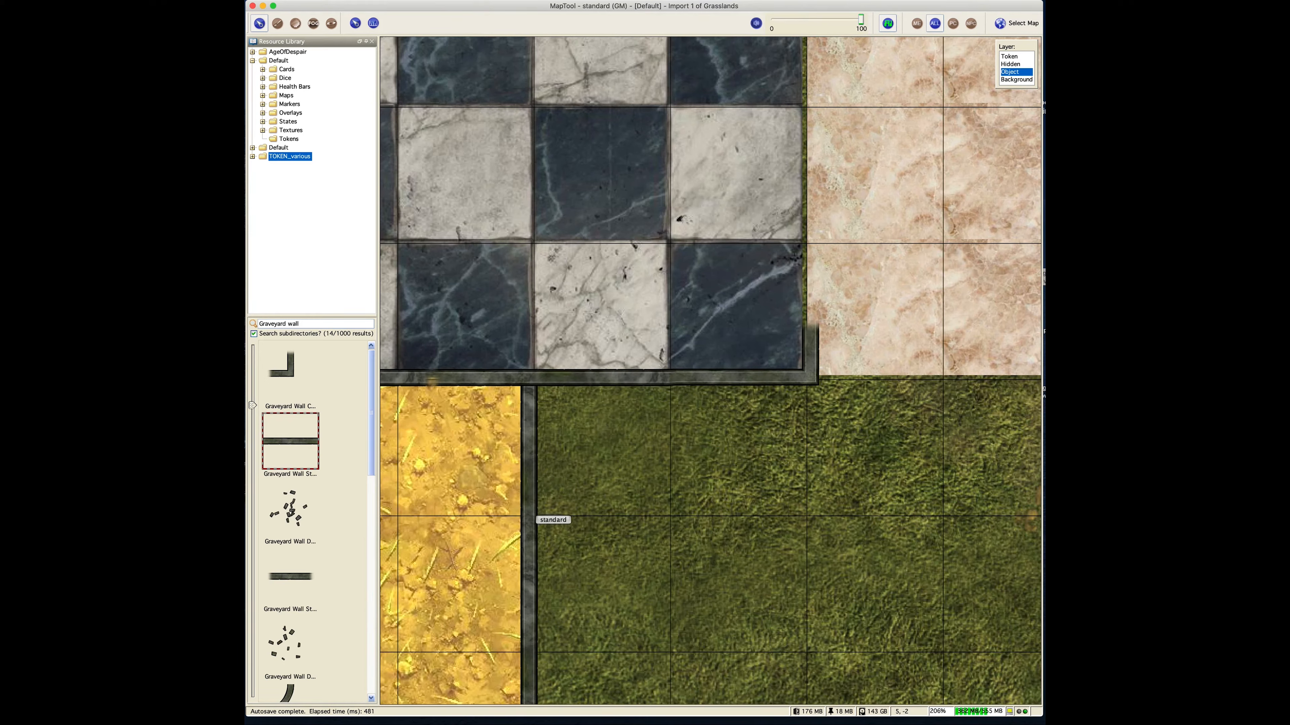
{"action": "mouse_move", "coordinate": [631, 390]}
{"action": "left_mouse_down"}
{"action": "mouse_move", "coordinate": [721, 437]}
{"action": "mouse_move", "coordinate": [633, 411]}
{"action": "mouse_move", "coordinate": [610, 384]}
{"action": "left_mouse_up"}
Step: Shift the straight wall piece above the hay field to close the remaining seam, and check the whole bottom wall
{"action": "left_click", "coordinate": [701, 480]}
{"action": "left_click_drag", "start_coordinate": [444, 437], "coordinate": [785, 436]}
{"action": "left_click_drag", "start_coordinate": [512, 519], "coordinate": [677, 388]}
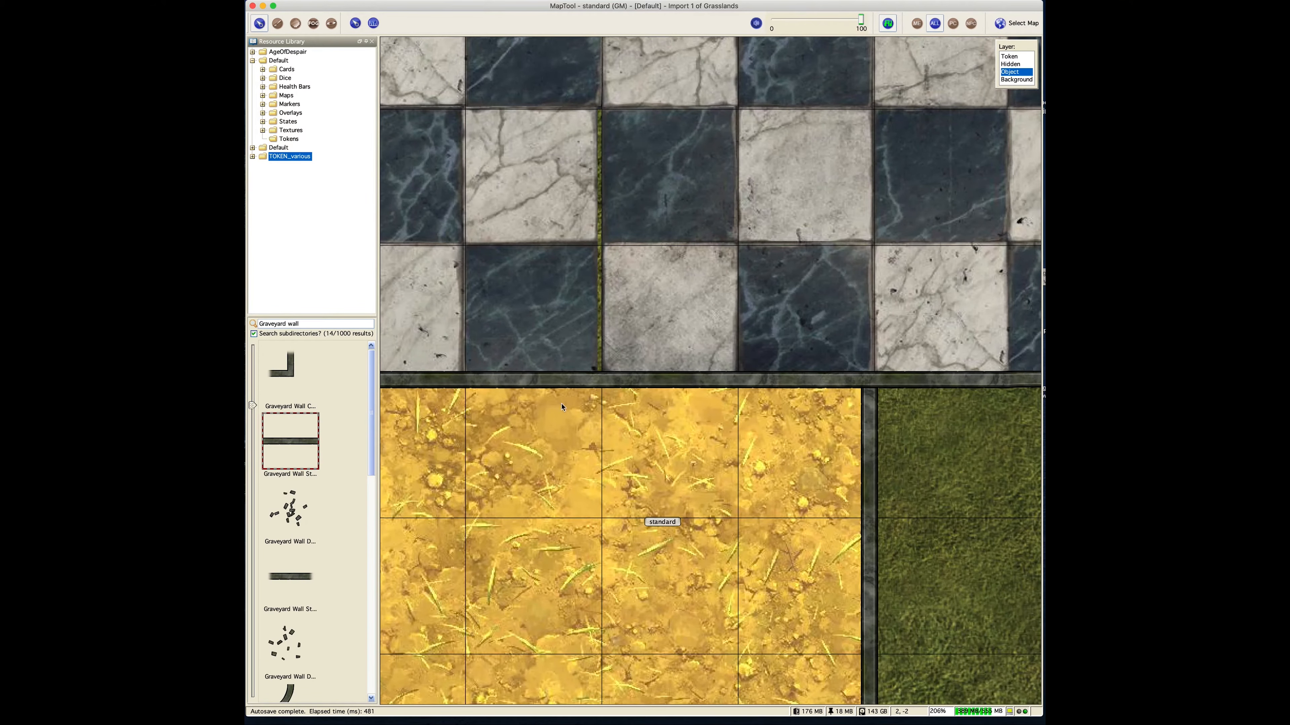
{"action": "left_click_drag", "start_coordinate": [519, 429], "coordinate": [898, 450]}
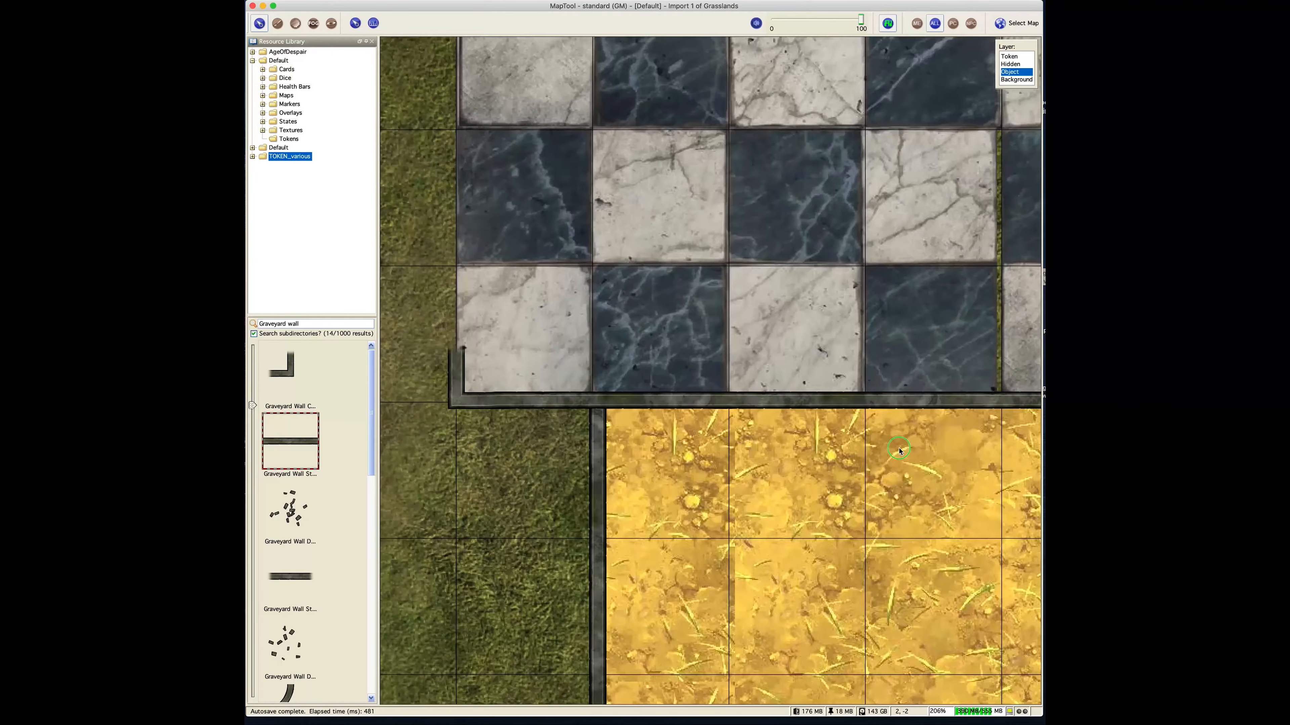
{"action": "scroll", "coordinate": [630, 514], "scroll_direction": "down", "scroll_amount": 10}
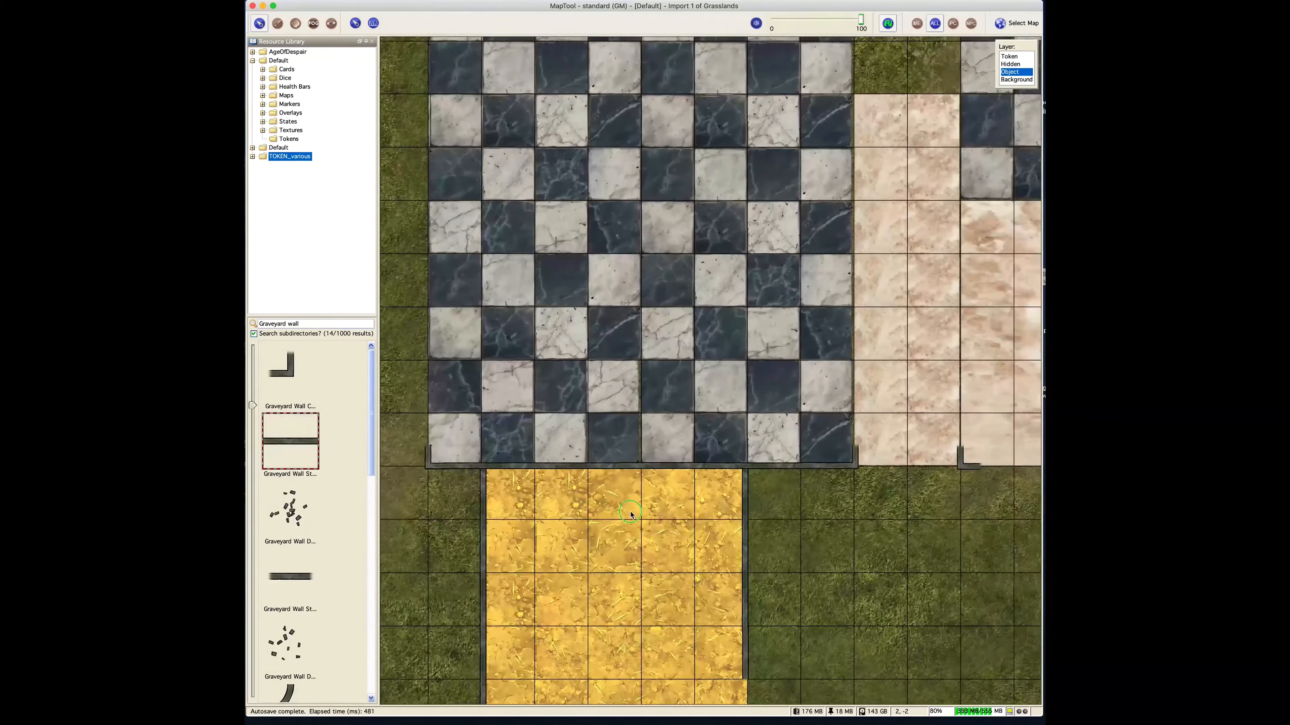
{"action": "left_click_drag", "start_coordinate": [630, 514], "coordinate": [699, 512]}
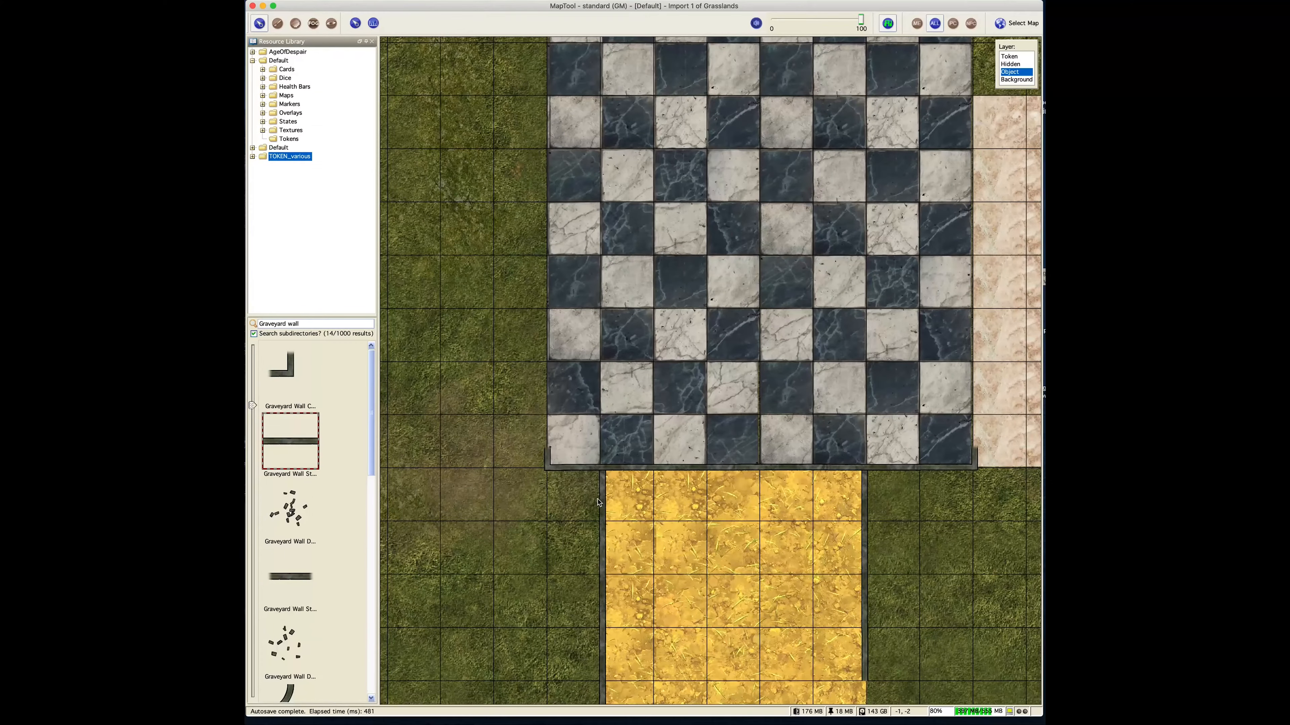
Step: Copy the vertical straight wall piece beside the hay field and paste several copies near the large checkered floor's left edge
{"action": "left_click", "coordinate": [604, 552]}
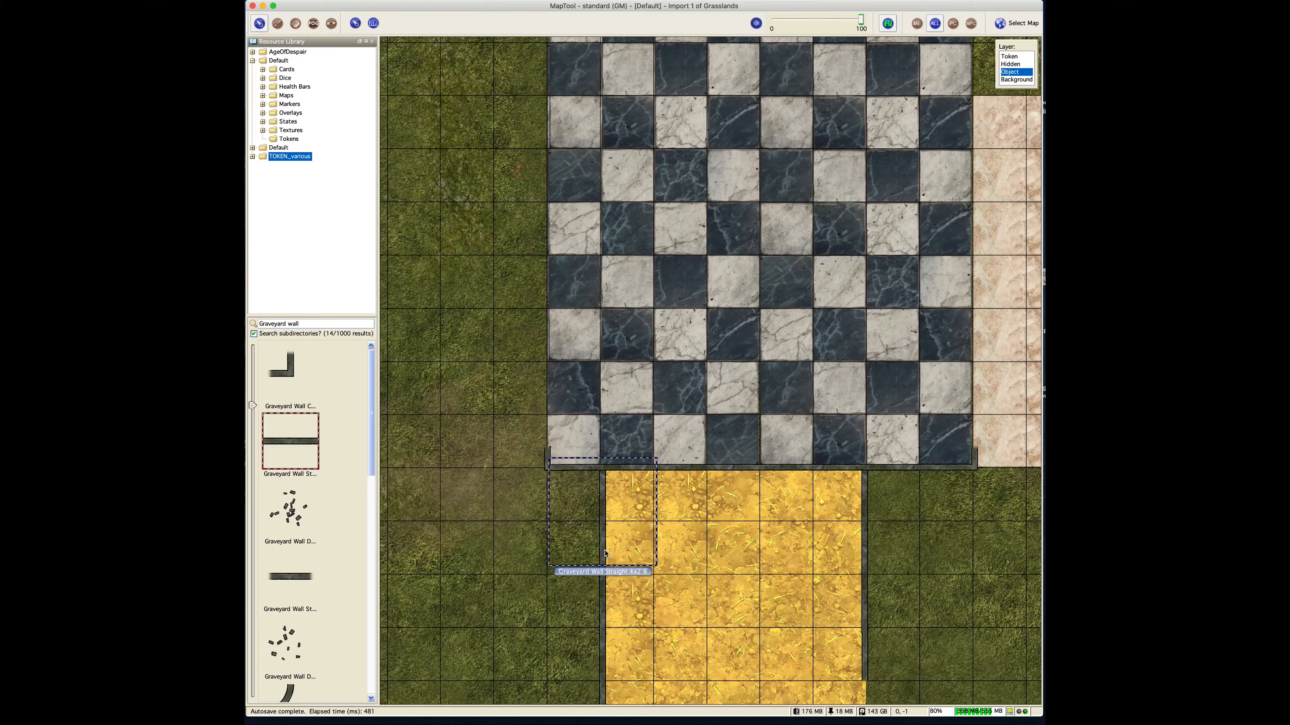
{"action": "left_click_drag", "start_coordinate": [604, 552], "coordinate": [525, 410]}
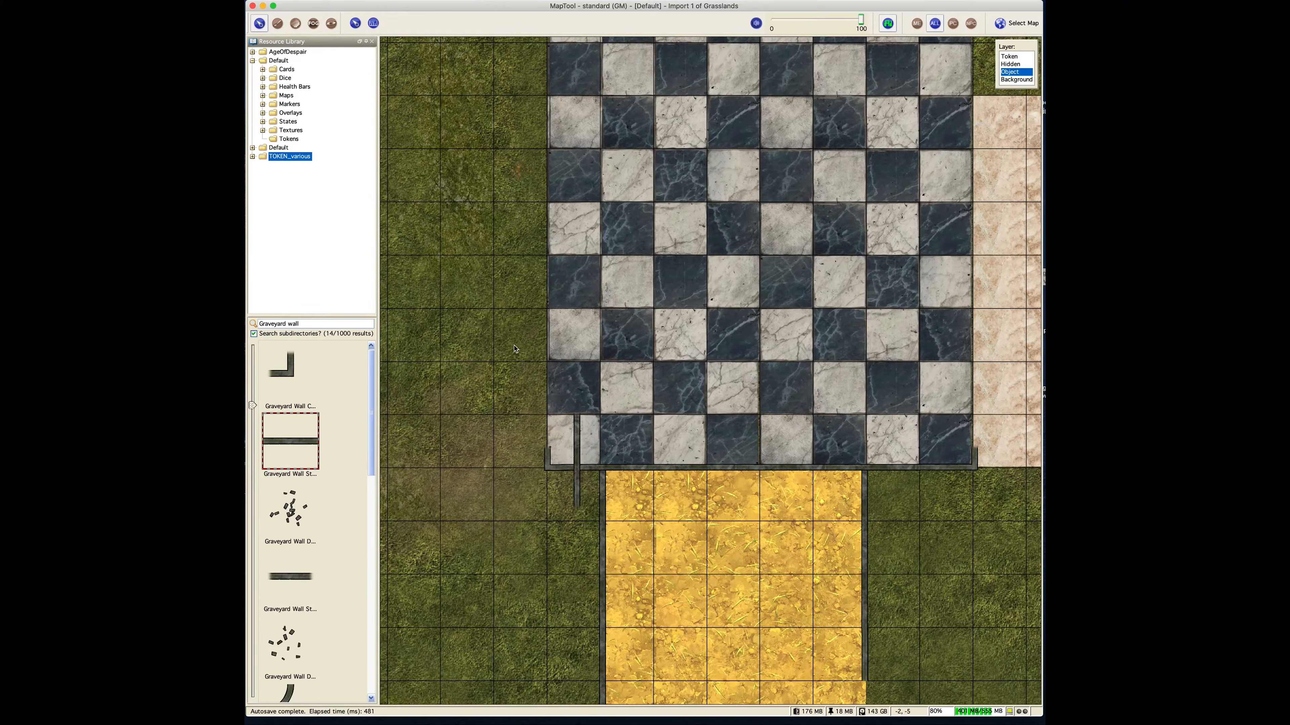
{"action": "key", "text": "super+v"}
{"action": "key", "text": "super+v"}
{"action": "key", "text": "super+v"}
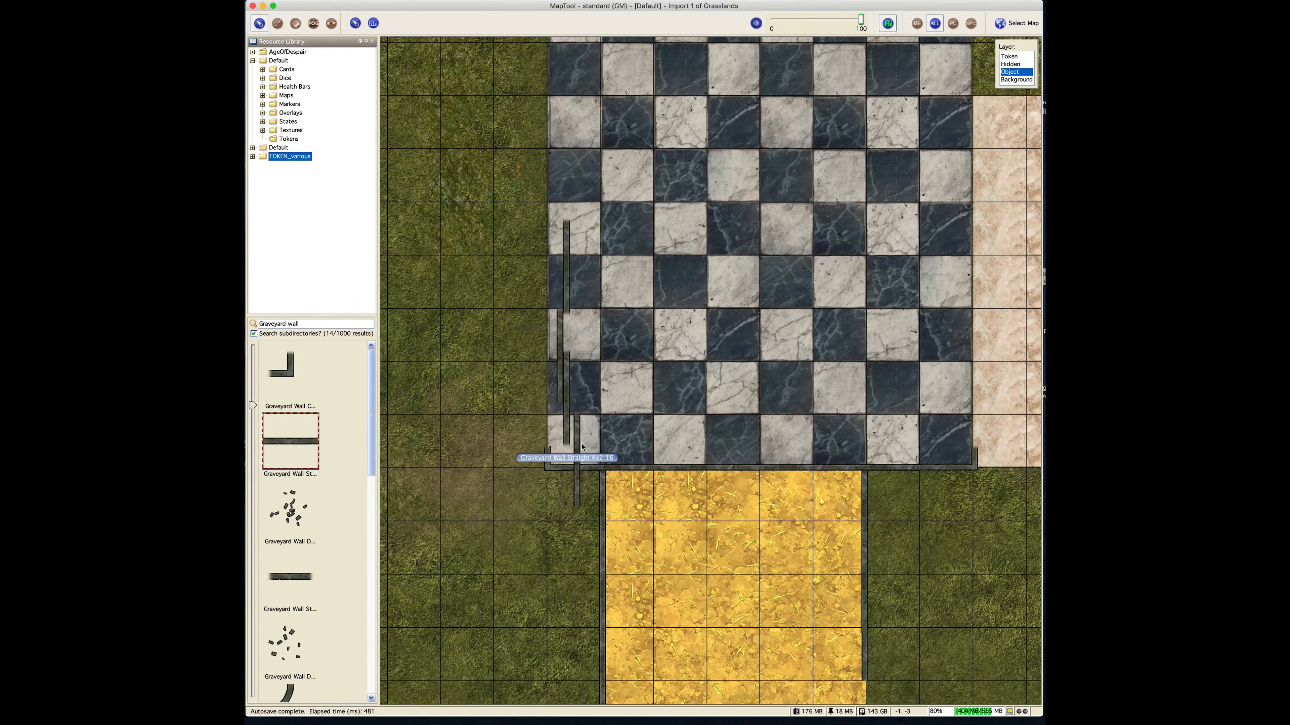
Step: Lay the pasted vertical wall pieces end to end along the checkered floor's left edge up to its upper-left corner
{"action": "left_click_drag", "start_coordinate": [582, 447], "coordinate": [553, 239]}
{"action": "left_click_drag", "start_coordinate": [553, 180], "coordinate": [552, 150]}
{"action": "left_click_drag", "start_coordinate": [453, 119], "coordinate": [445, 304]}
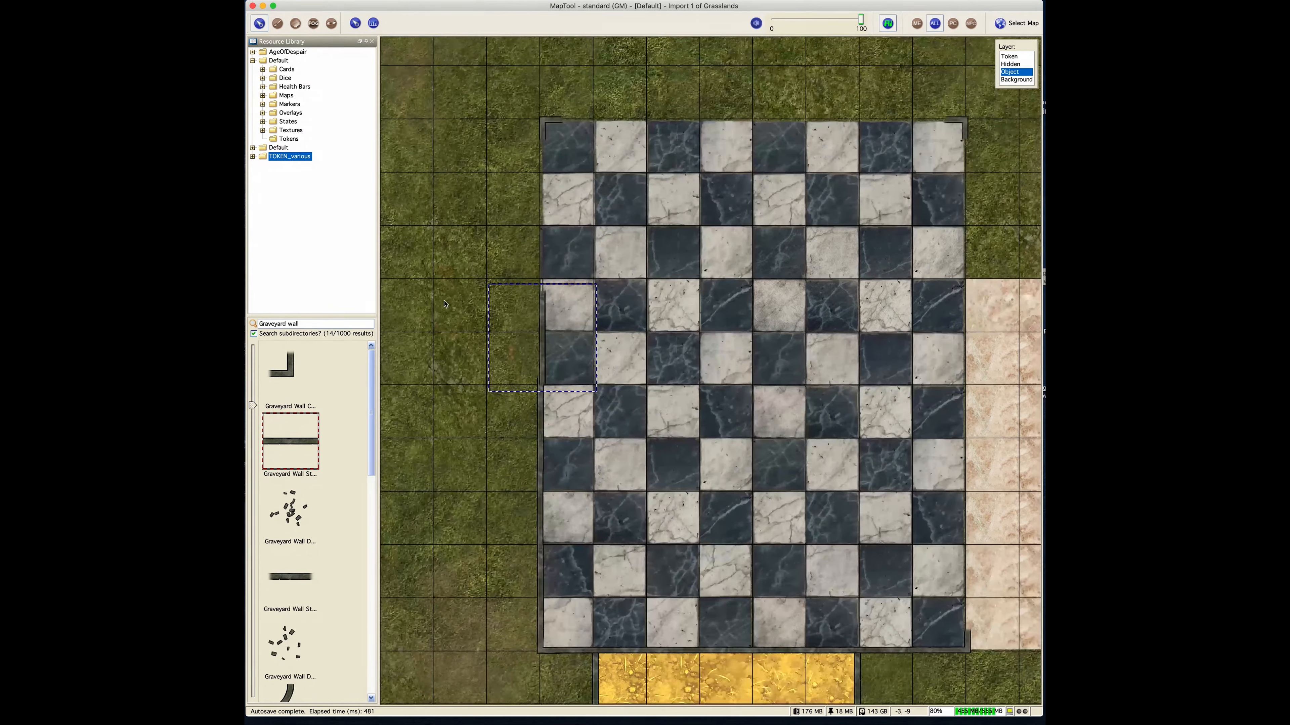
{"action": "left_click_drag", "start_coordinate": [540, 356], "coordinate": [545, 162]}
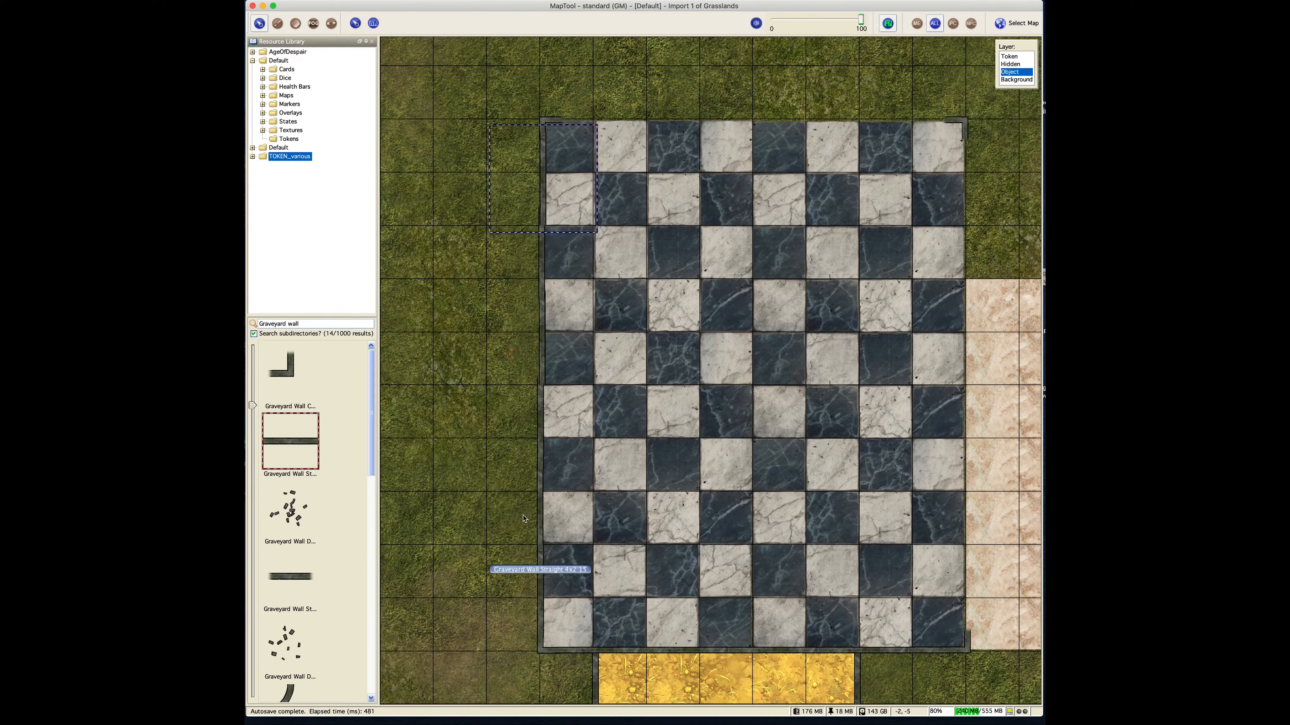
Step: Align the lowest straight pieces of the left wall with the lower-left corner piece
{"action": "scroll", "coordinate": [505, 639], "scroll_direction": "up", "scroll_amount": 10}
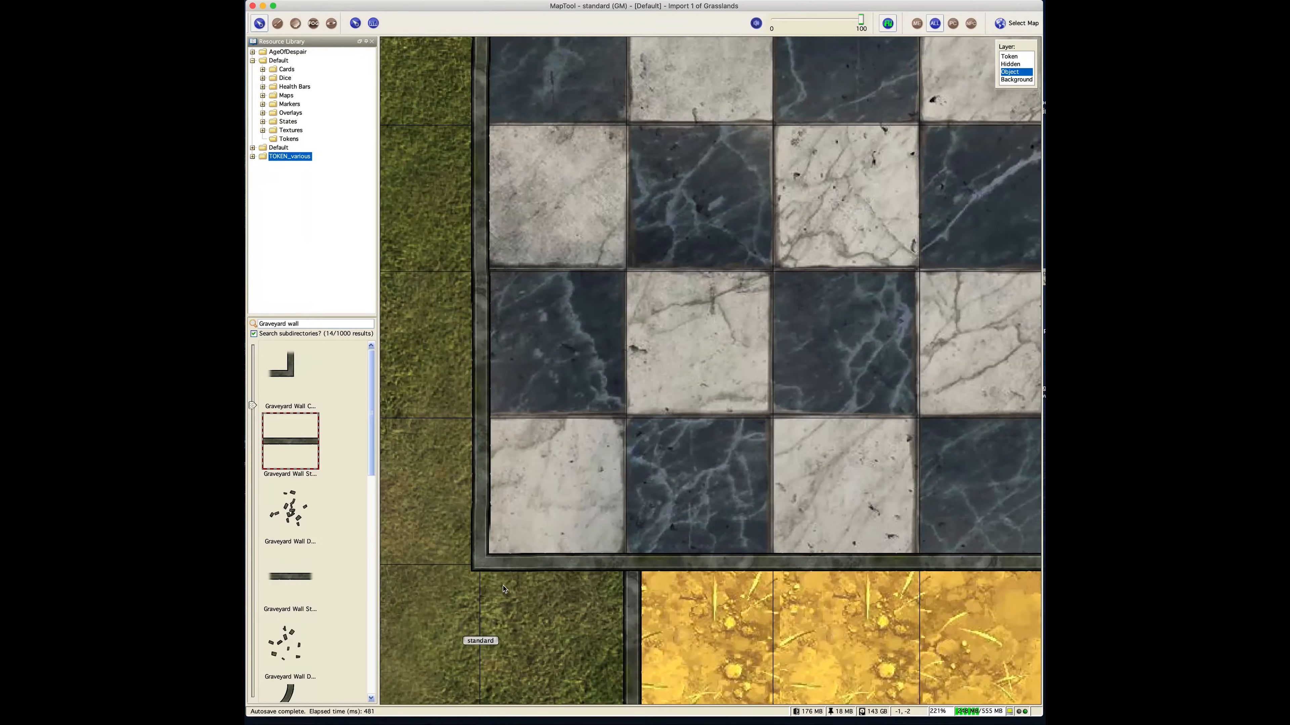
{"action": "left_click", "coordinate": [446, 419]}
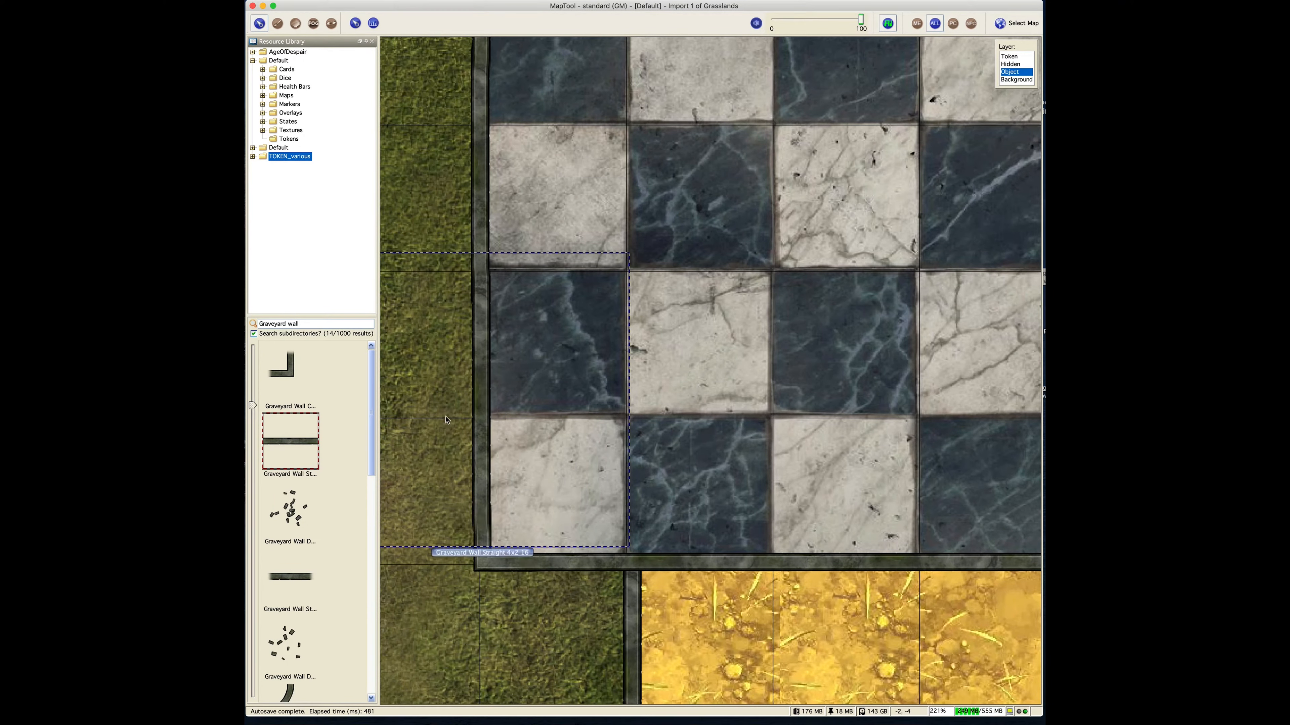
{"action": "key", "text": "Up"}
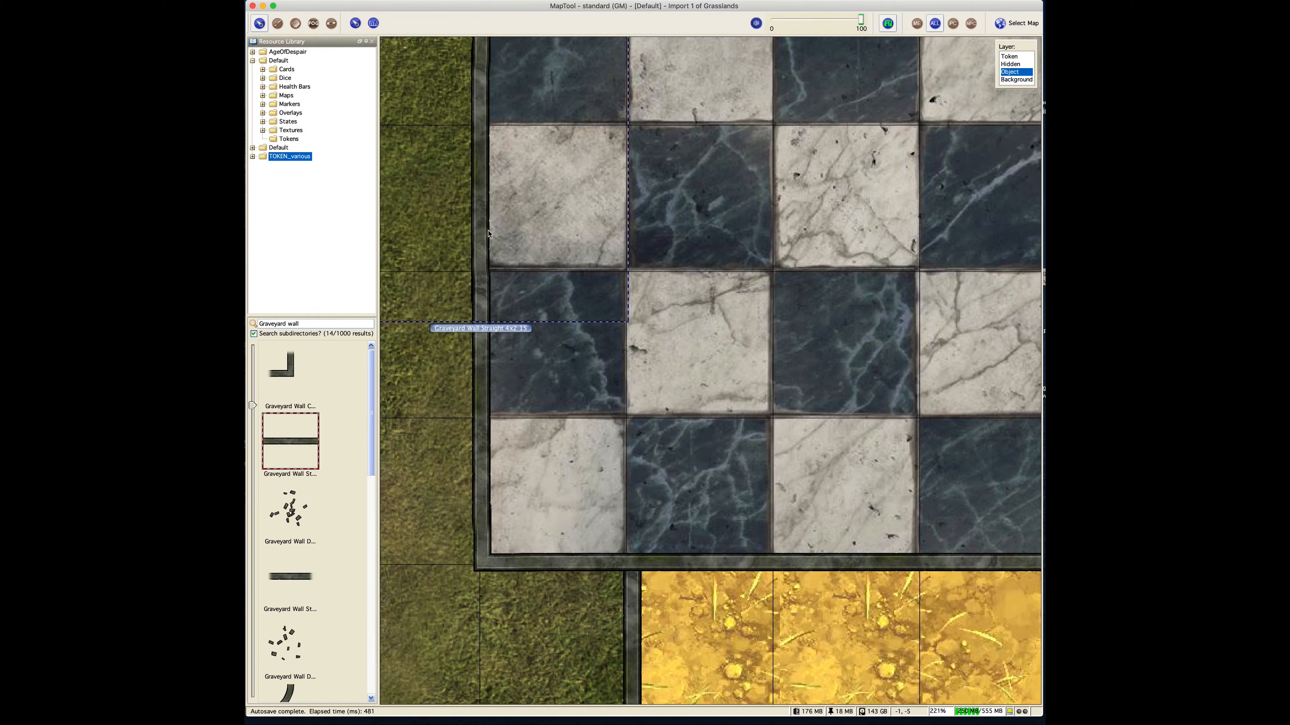
{"action": "key", "text": "Down"}
{"action": "key", "text": "Up"}
{"action": "key", "text": "Down"}
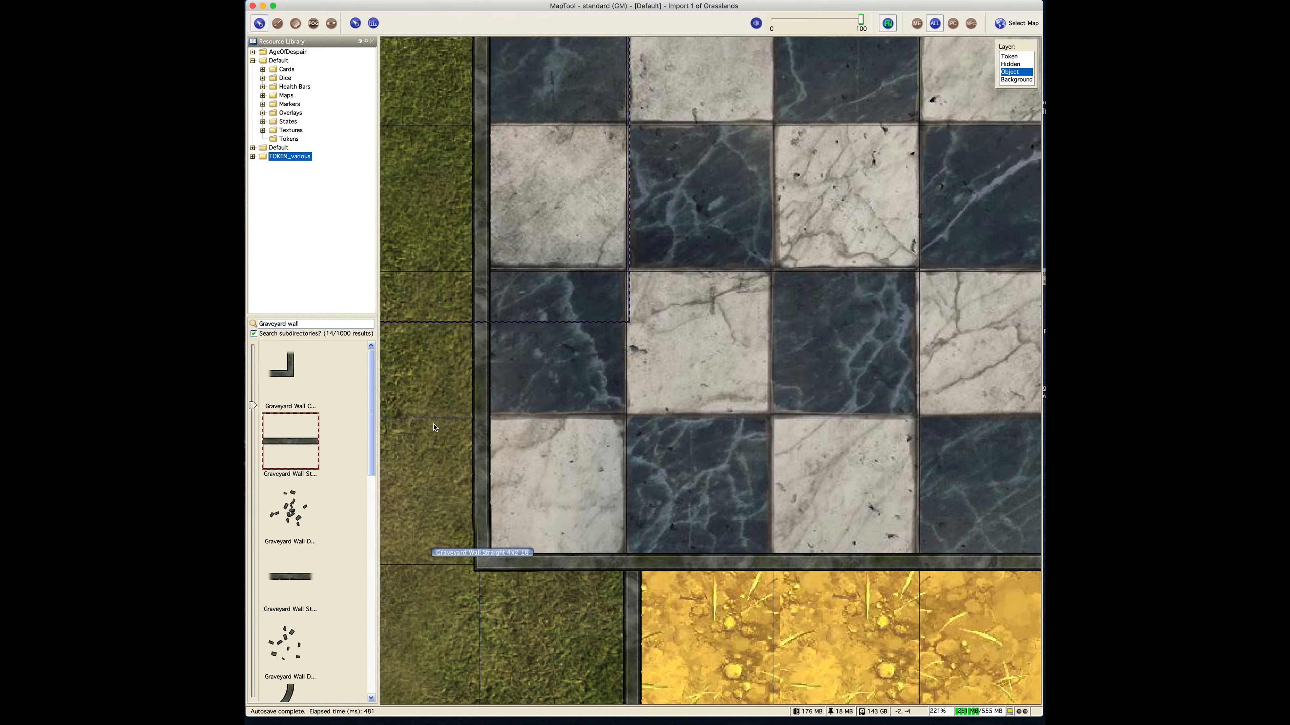
Step: Bring the offset straight pieces midway up the left wall into line with the pieces below them
{"action": "scroll", "coordinate": [435, 389], "scroll_direction": "up", "scroll_amount": 2}
{"action": "scroll", "coordinate": [435, 389], "scroll_direction": "down", "scroll_amount": 3}
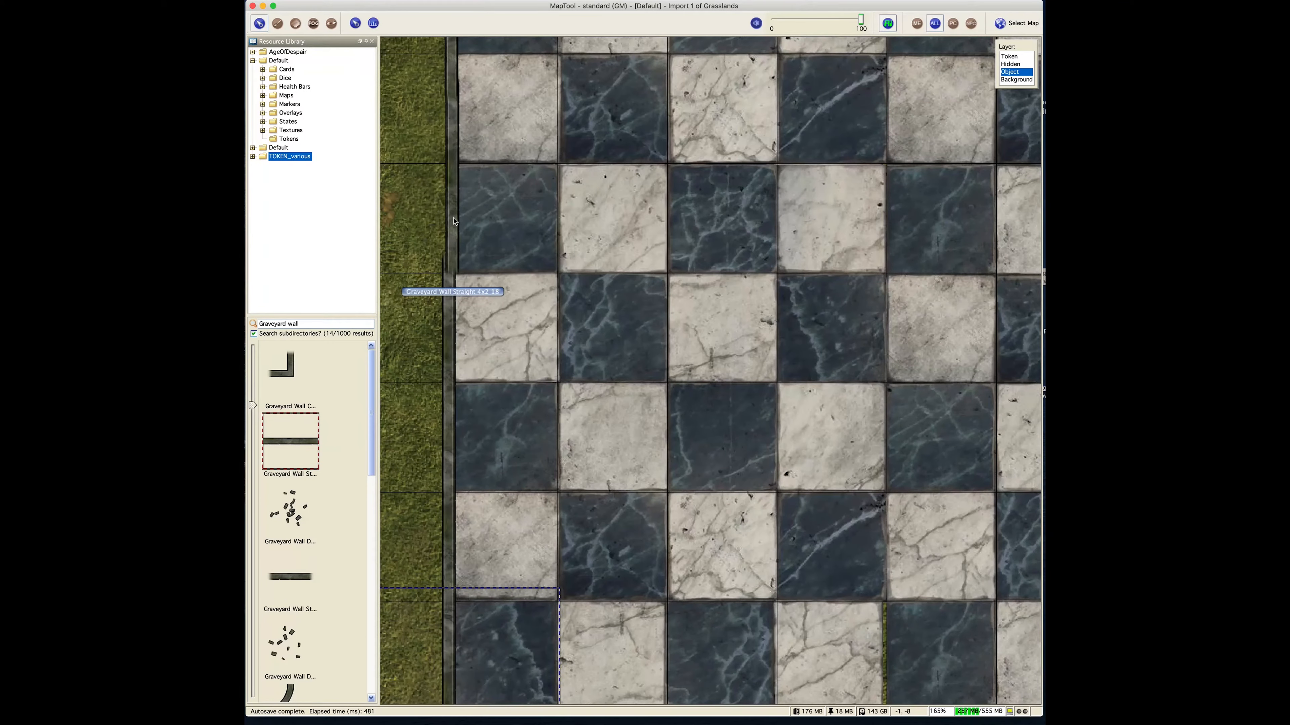
{"action": "left_click", "coordinate": [447, 388]}
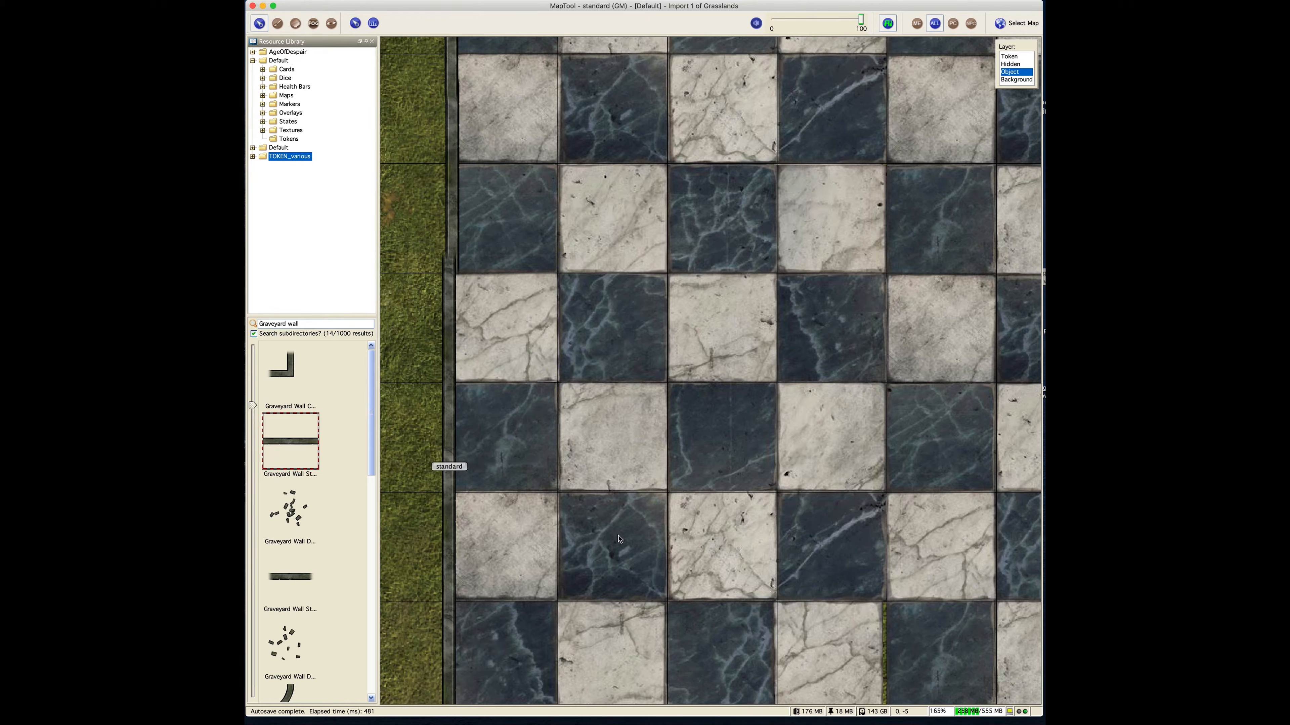
{"action": "left_click", "coordinate": [537, 415]}
{"action": "left_click", "coordinate": [451, 211]}
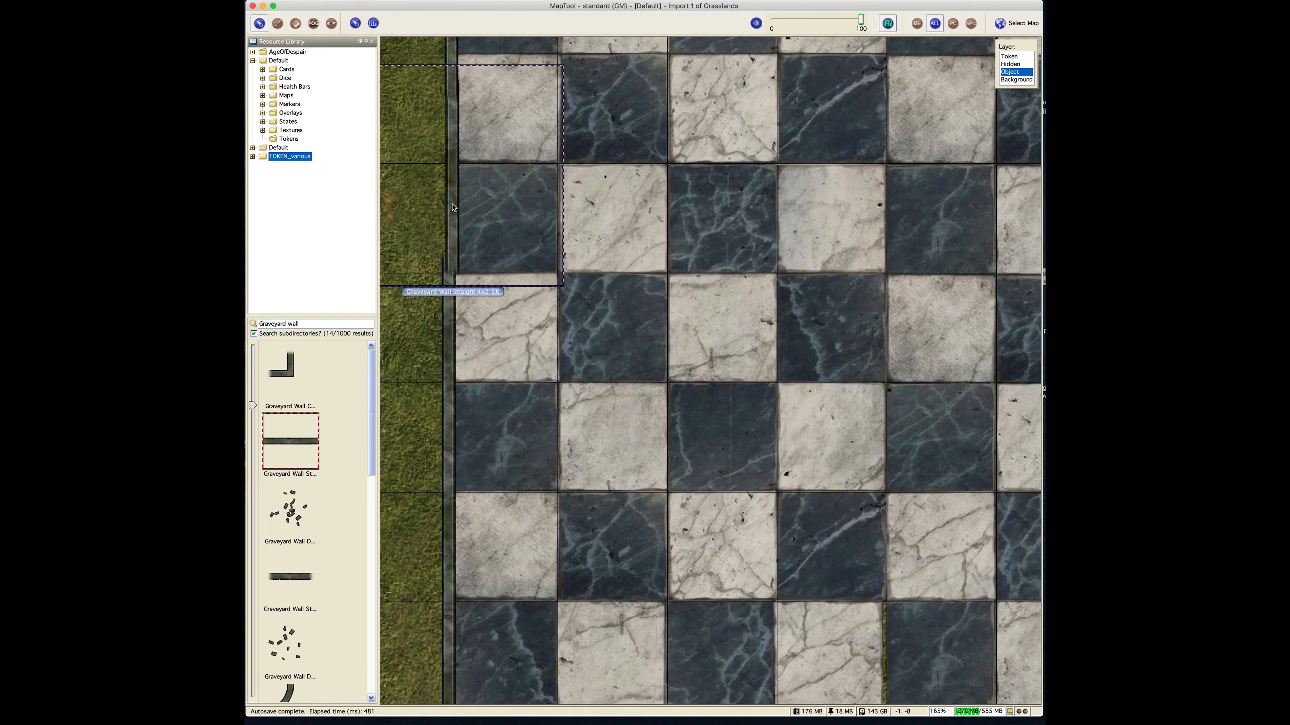
{"action": "key", "text": "Delete"}
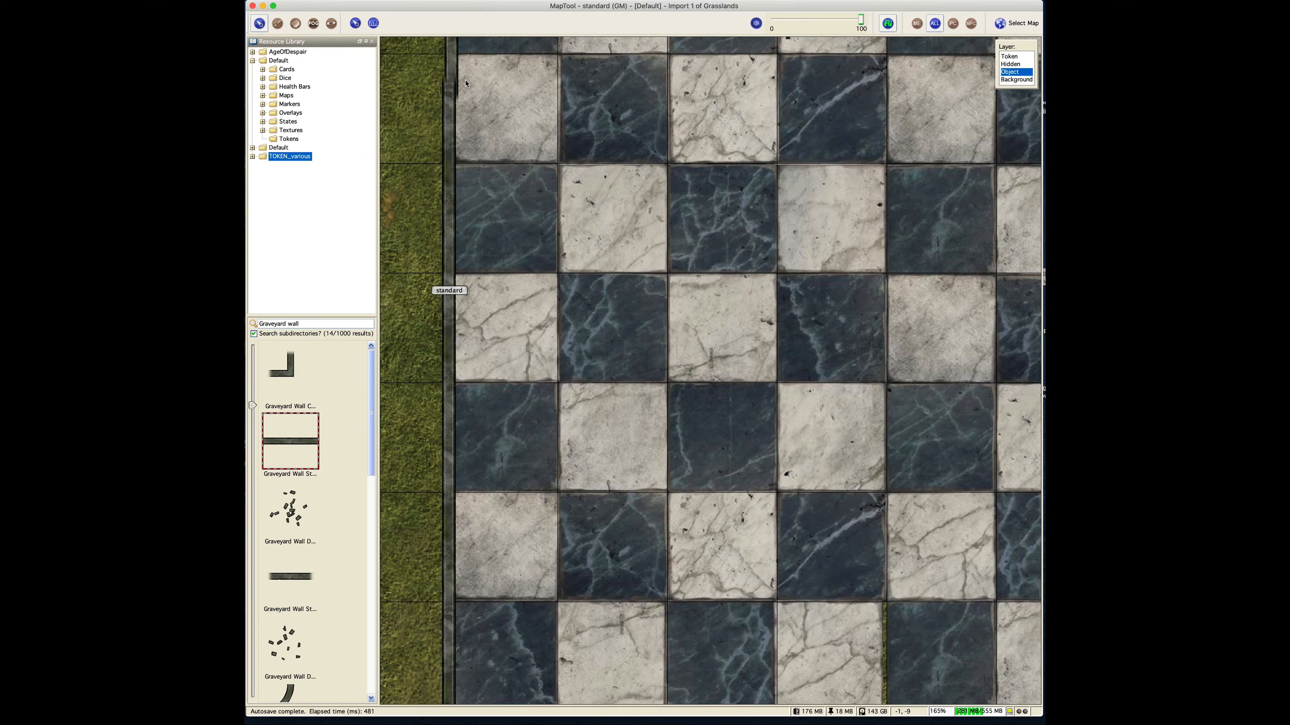
{"action": "key", "text": "ctrl+z"}
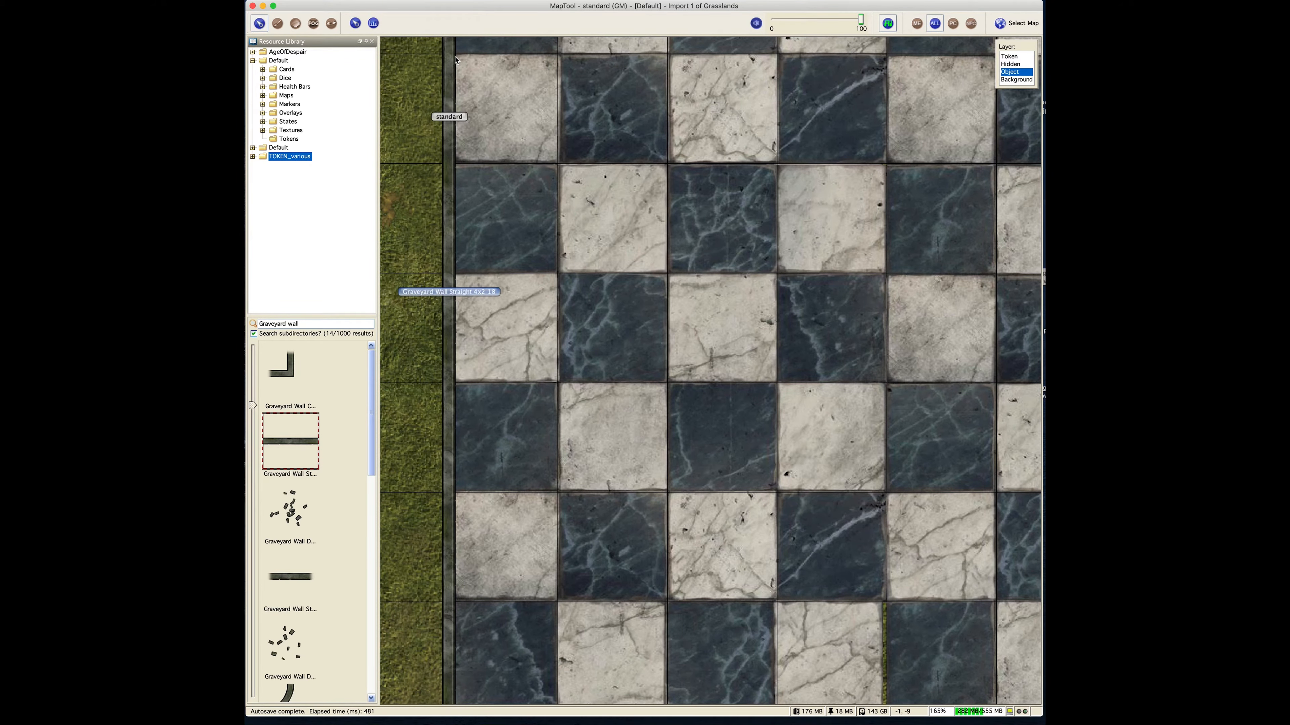
{"action": "left_click_drag", "start_coordinate": [537, 99], "coordinate": [543, 379]}
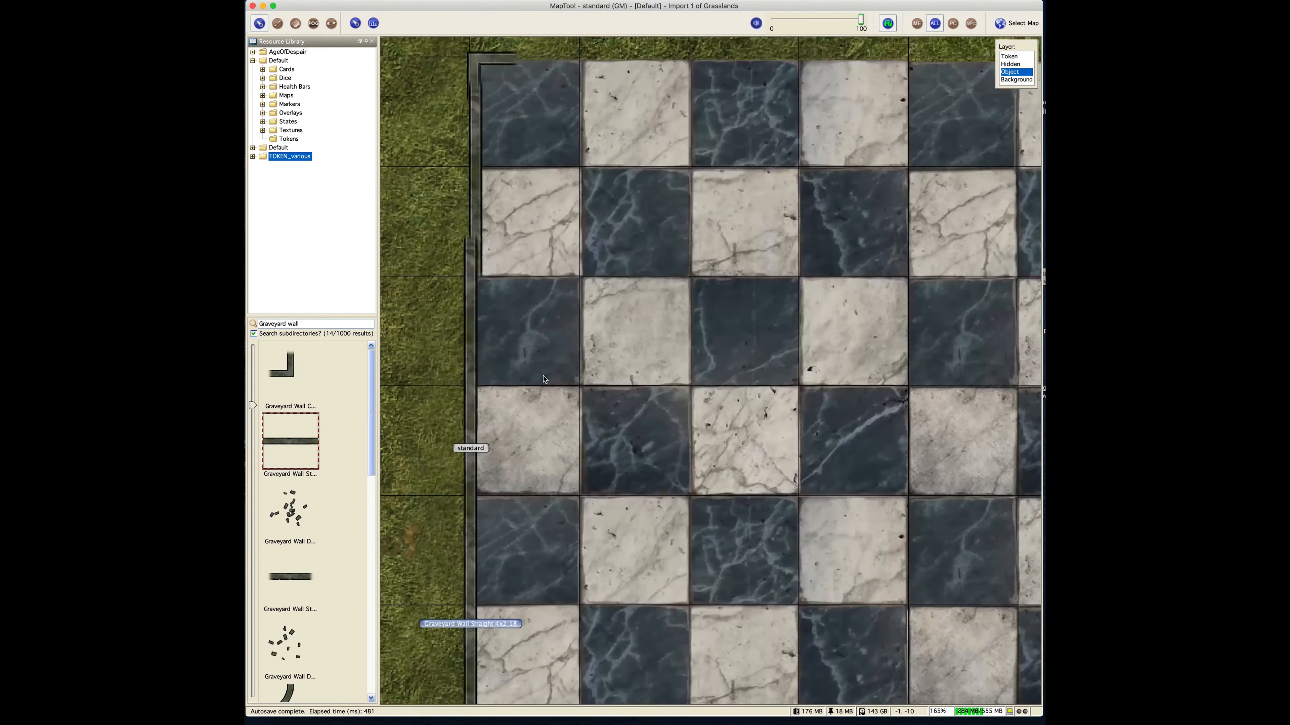
Step: Align the topmost straight piece and the upper-left corner piece with the rest of the left wall
{"action": "left_click", "coordinate": [473, 201]}
{"action": "key", "text": "Delete"}
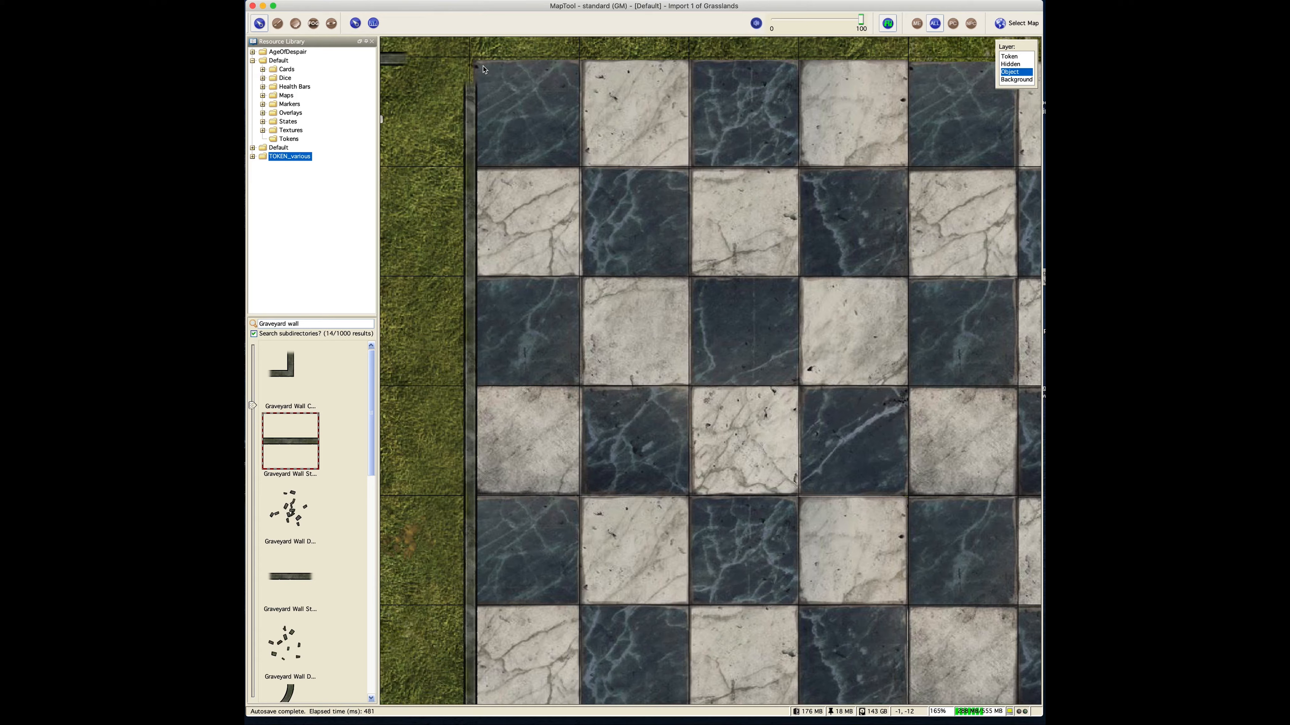
{"action": "key", "text": "super+z"}
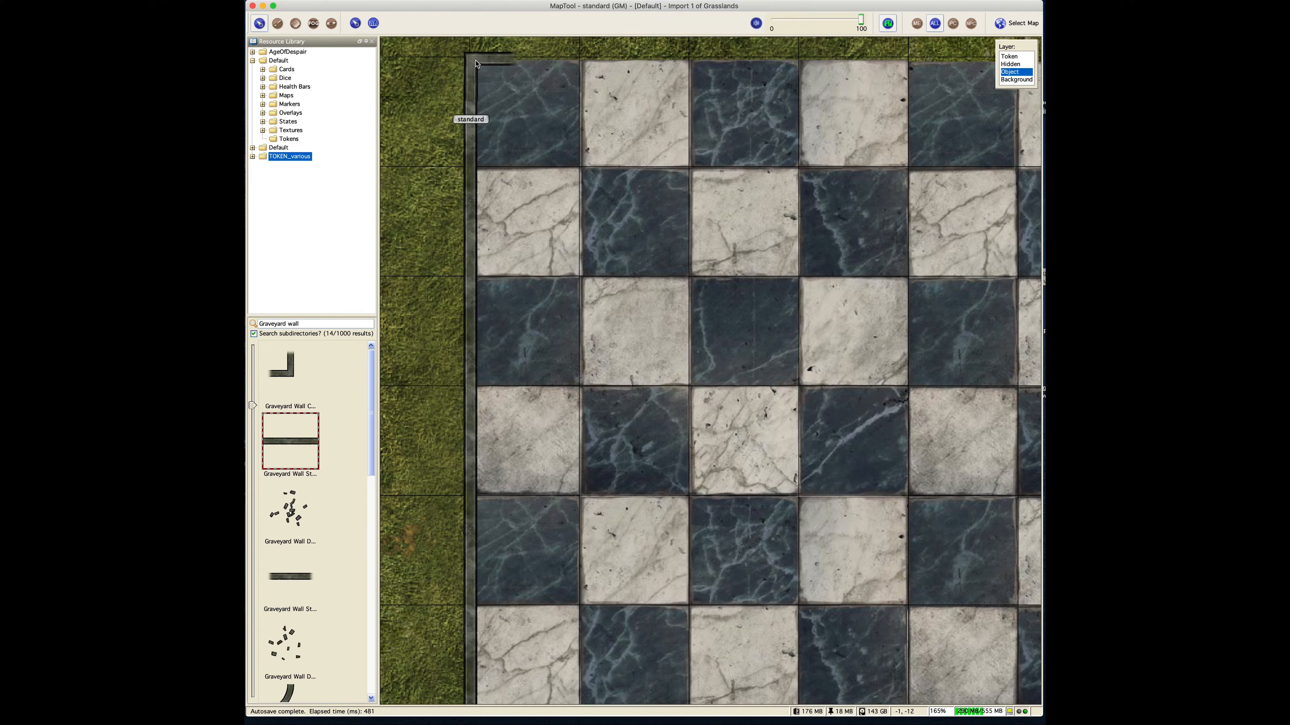
{"action": "key", "text": "Left"}
{"action": "key", "text": "Down"}
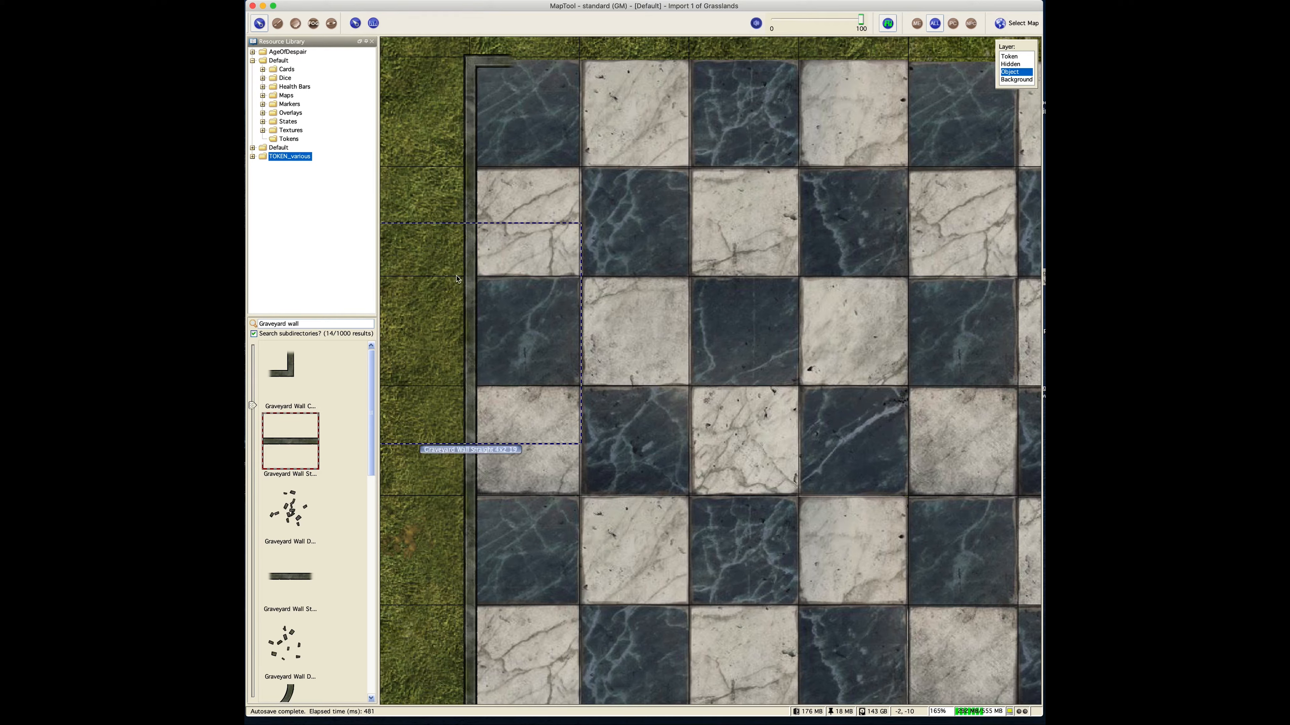
Step: Select both corner pieces and all straight pieces of the left wall, and shift them together slightly right onto the floor's edge
{"action": "left_click", "coordinate": [448, 49]}
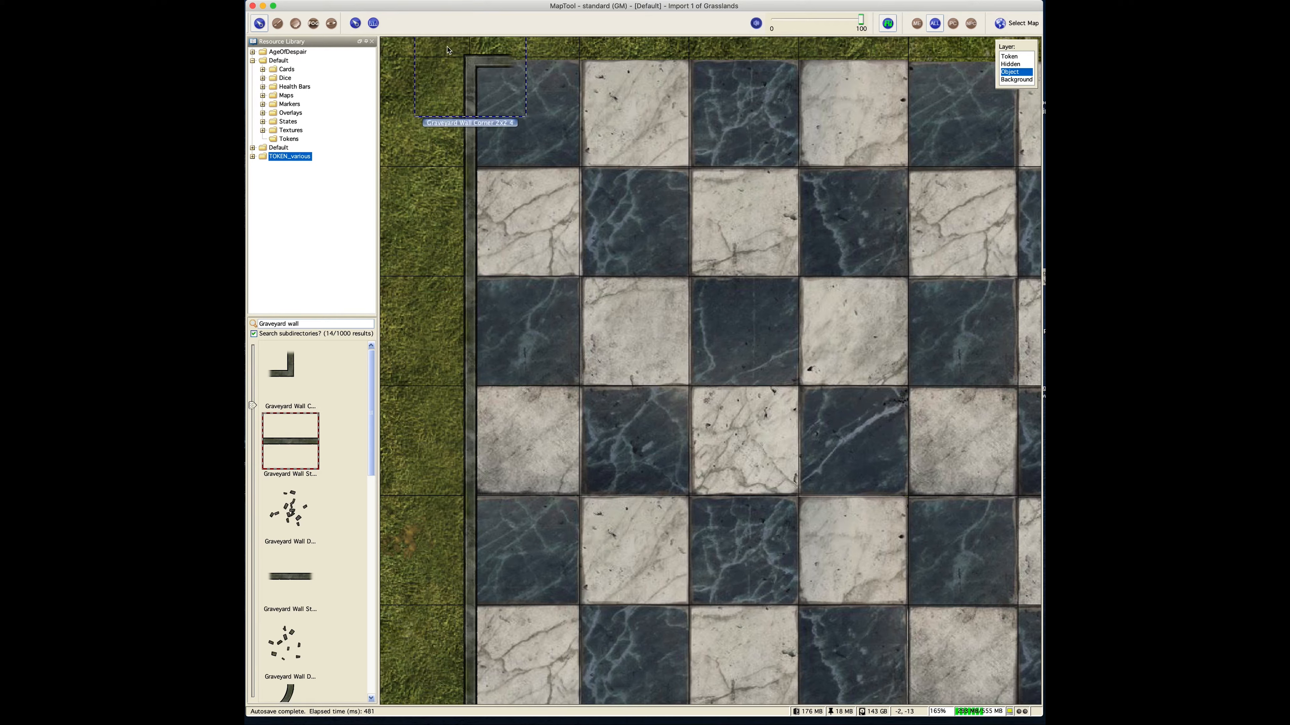
{"action": "left_click", "coordinate": [468, 186], "text": "shift"}
{"action": "left_click", "coordinate": [468, 348], "text": "shift"}
{"action": "left_click", "coordinate": [473, 477], "text": "shift"}
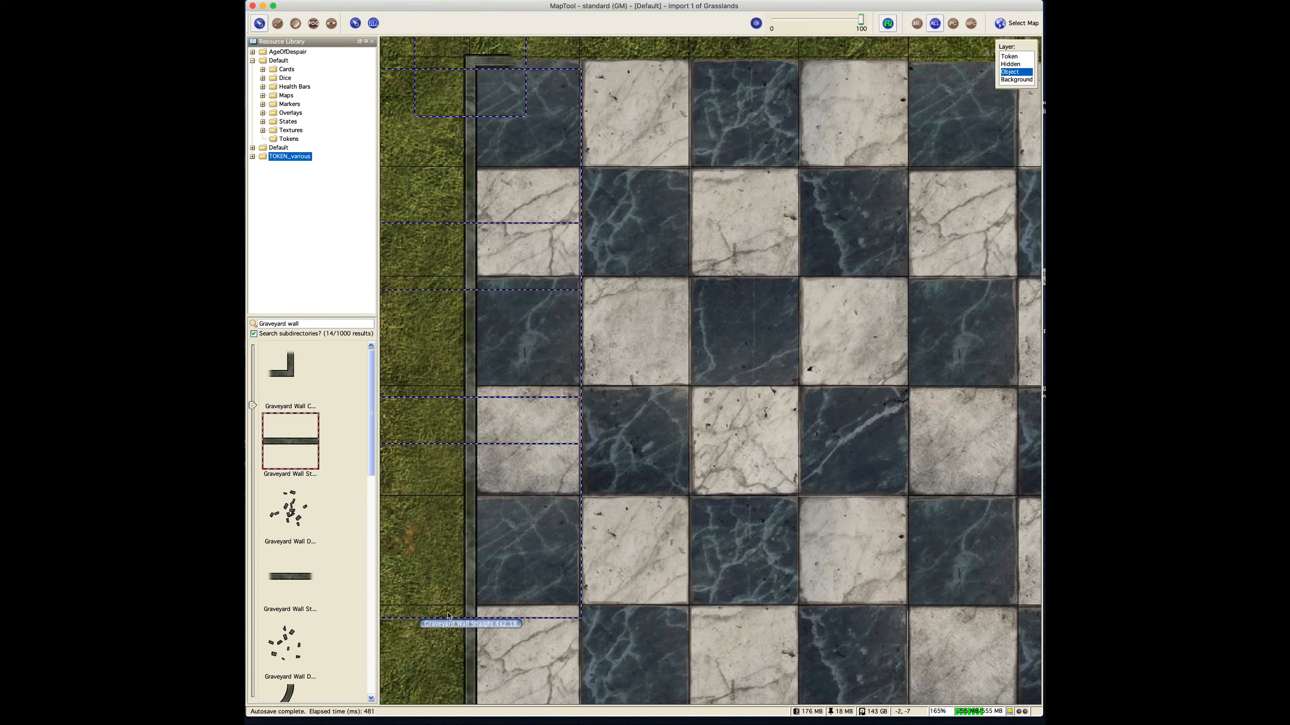
{"action": "left_click", "coordinate": [448, 616], "text": "shift"}
{"action": "scroll", "coordinate": [643, 590], "scroll_direction": "down", "scroll_amount": 5}
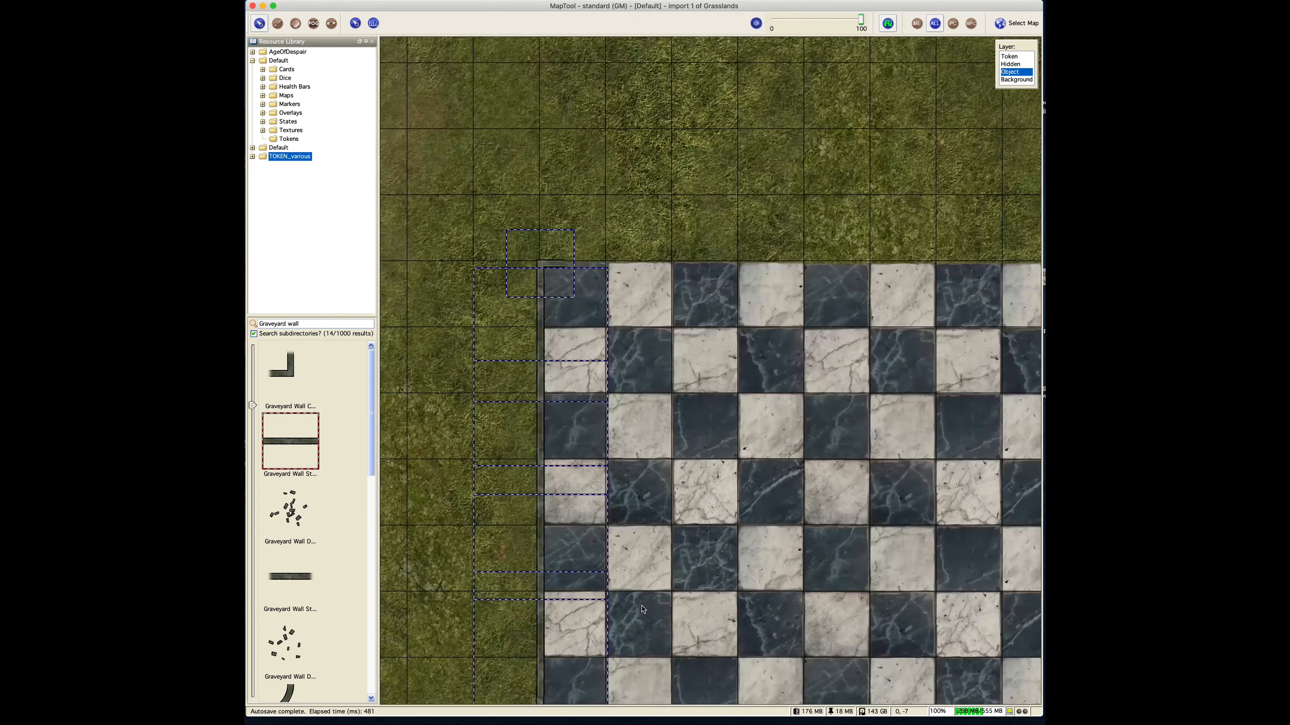
{"action": "left_click_drag", "start_coordinate": [642, 609], "coordinate": [599, 330]}
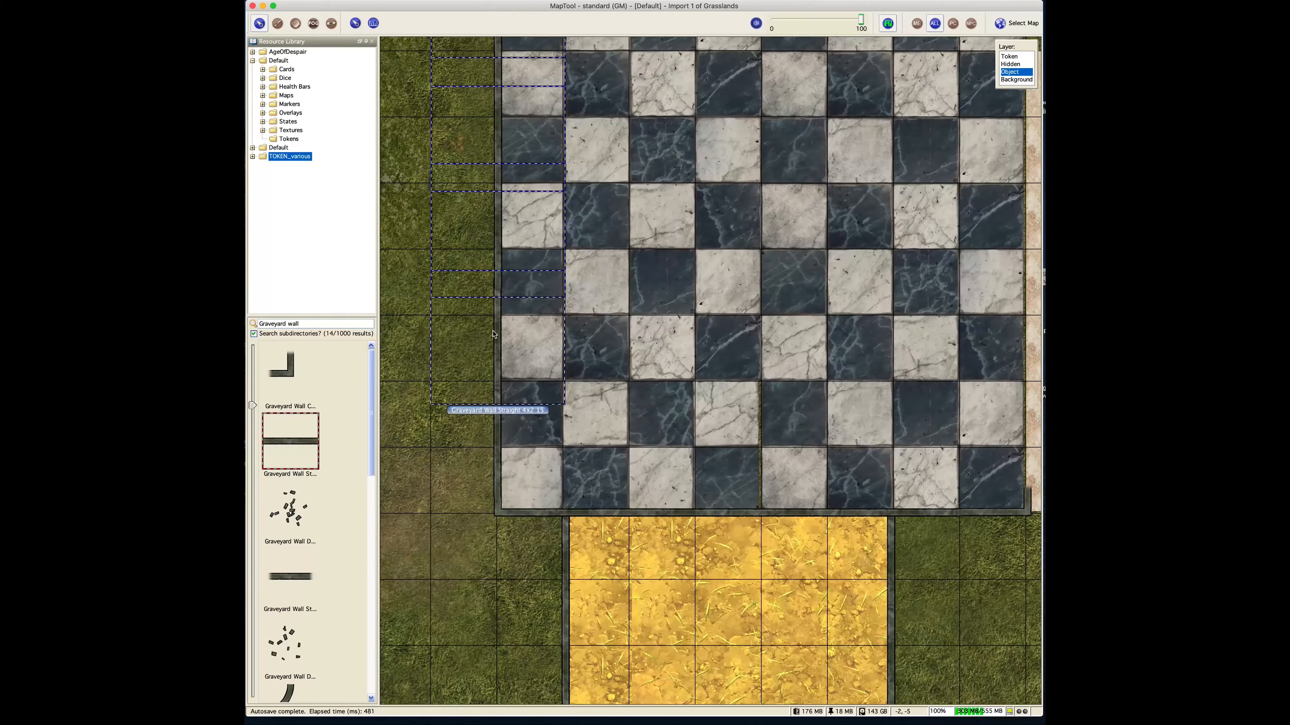
{"action": "left_click", "coordinate": [495, 447], "text": "shift"}
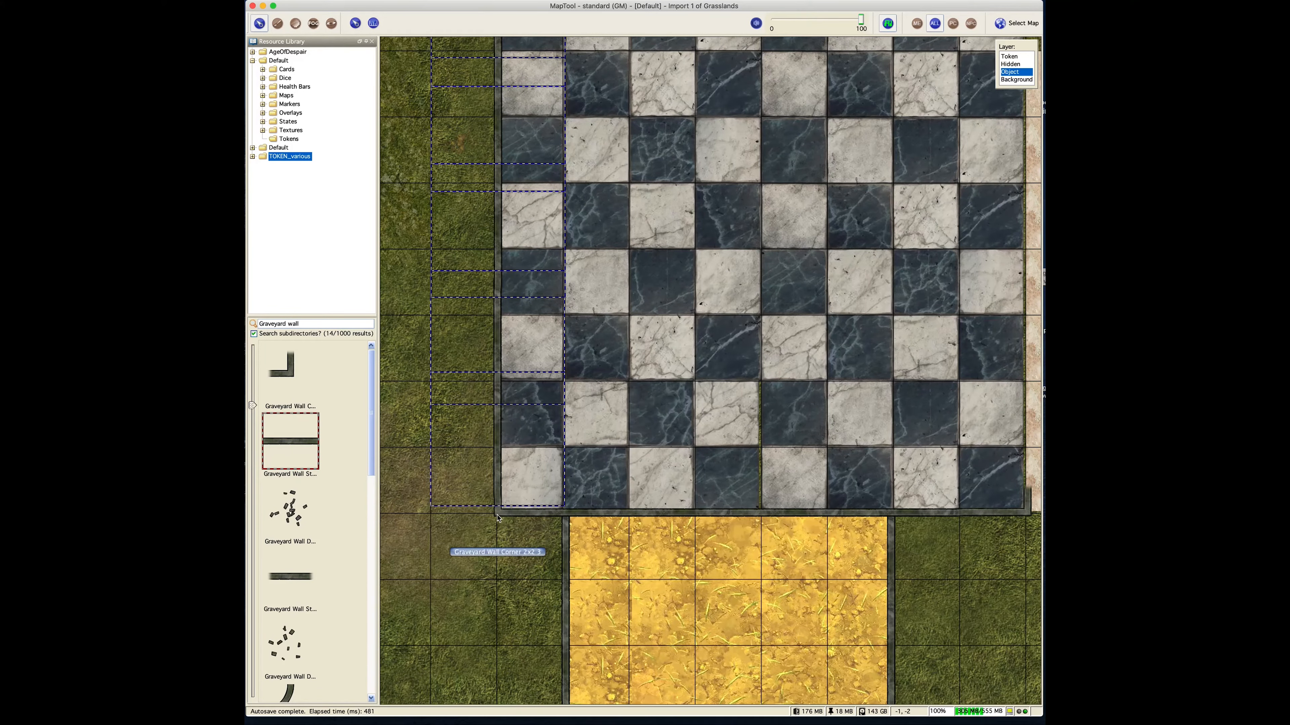
{"action": "left_click", "coordinate": [497, 518], "text": "shift"}
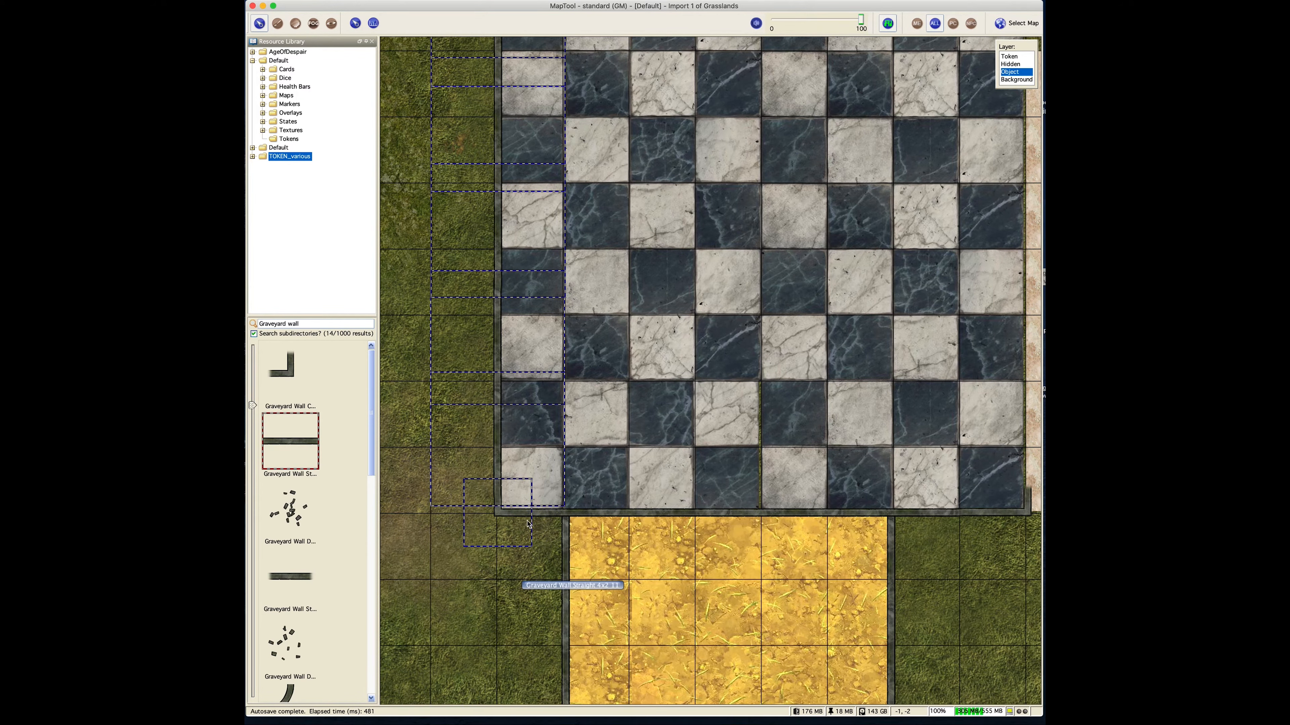
{"action": "scroll", "coordinate": [528, 525], "scroll_direction": "up", "scroll_amount": 5}
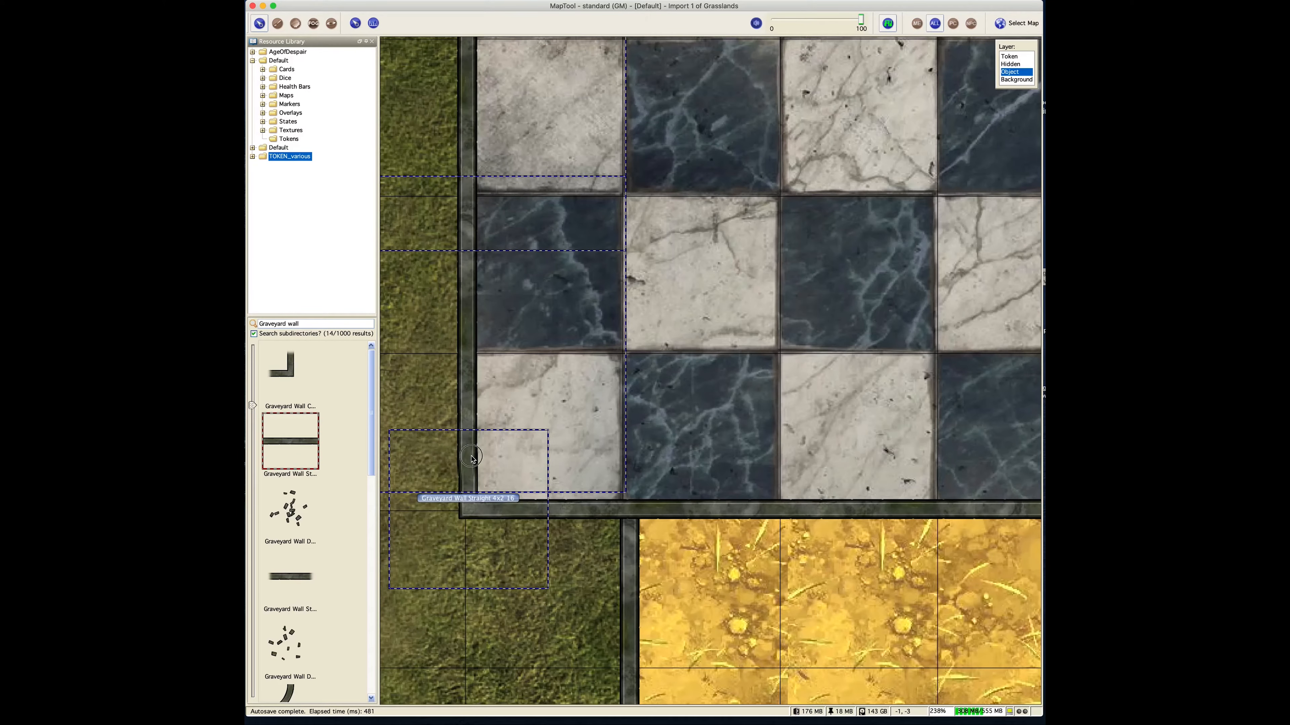
{"action": "left_click_drag", "start_coordinate": [471, 459], "coordinate": [479, 458]}
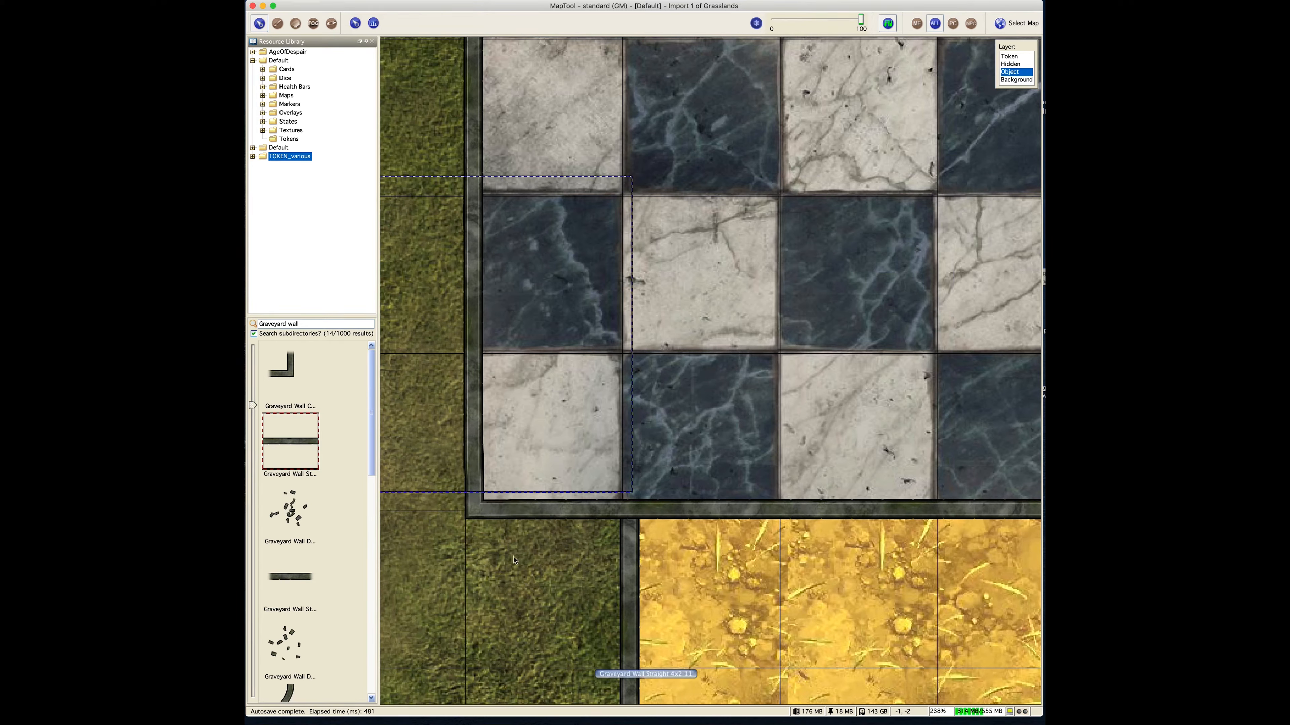
Step: Nudge the lowest straight piece into line with the left wall, and check the seams up to the upper-left corner
{"action": "key", "text": "Right"}
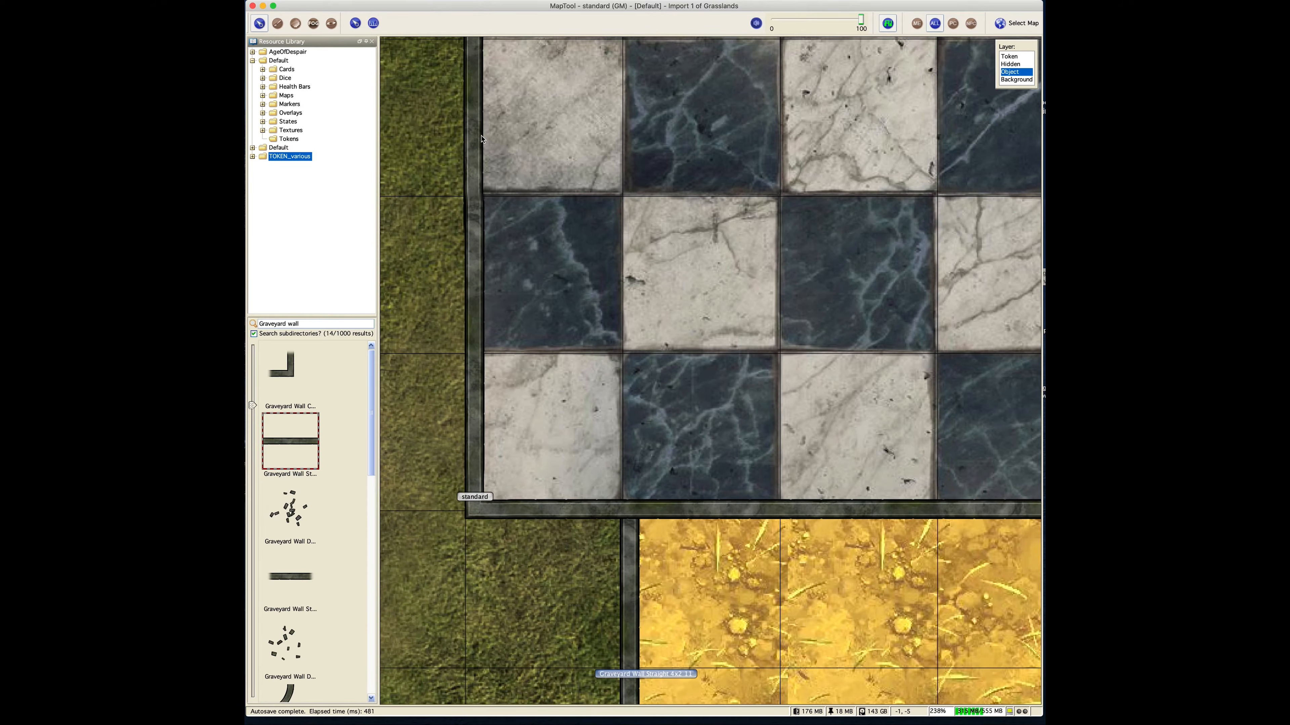
{"action": "key", "text": "Right"}
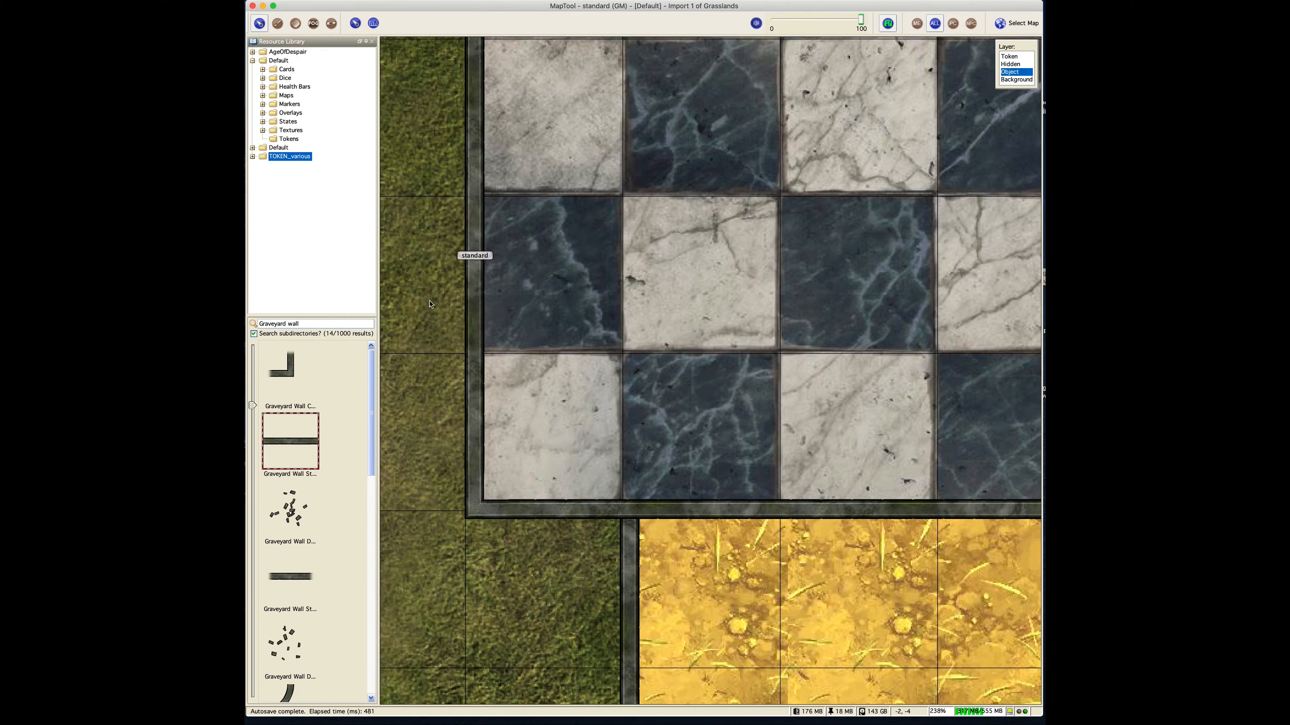
{"action": "scroll", "coordinate": [680, 106], "scroll_direction": "up", "scroll_amount": 5}
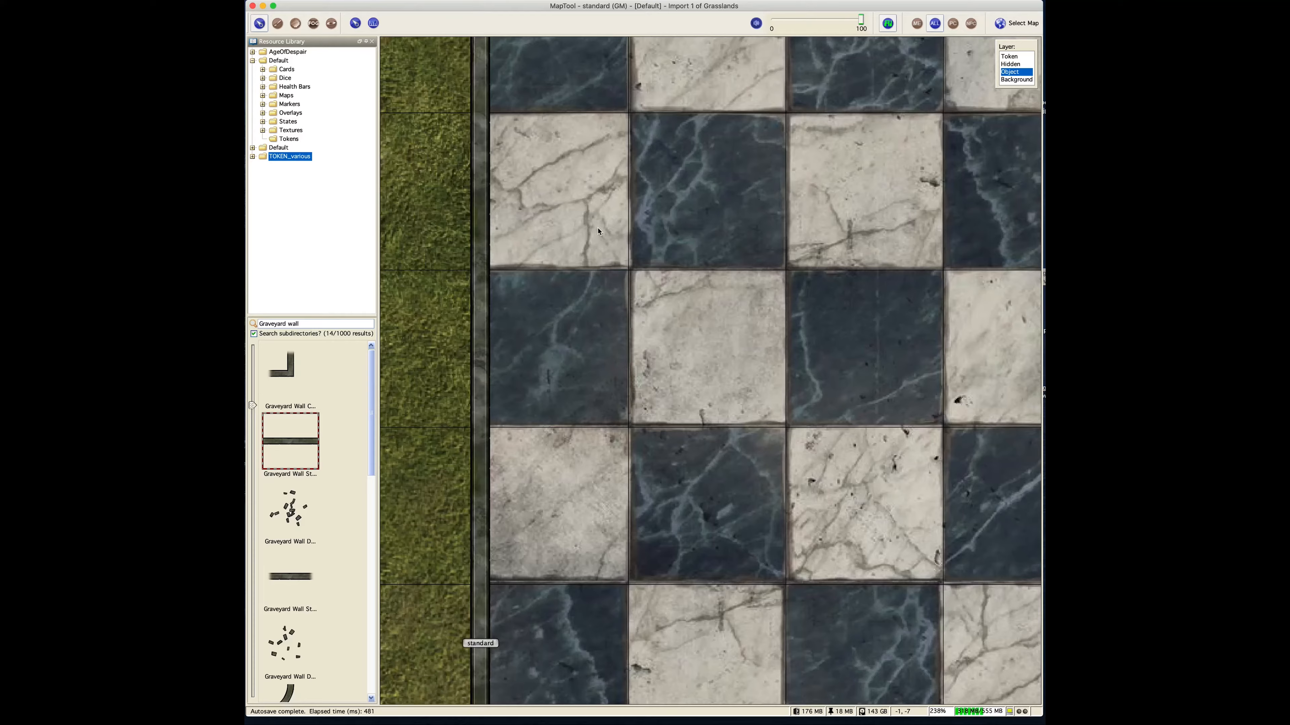
{"action": "left_click_drag", "start_coordinate": [598, 232], "coordinate": [597, 487]}
{"action": "left_click_drag", "start_coordinate": [659, 158], "coordinate": [666, 425]}
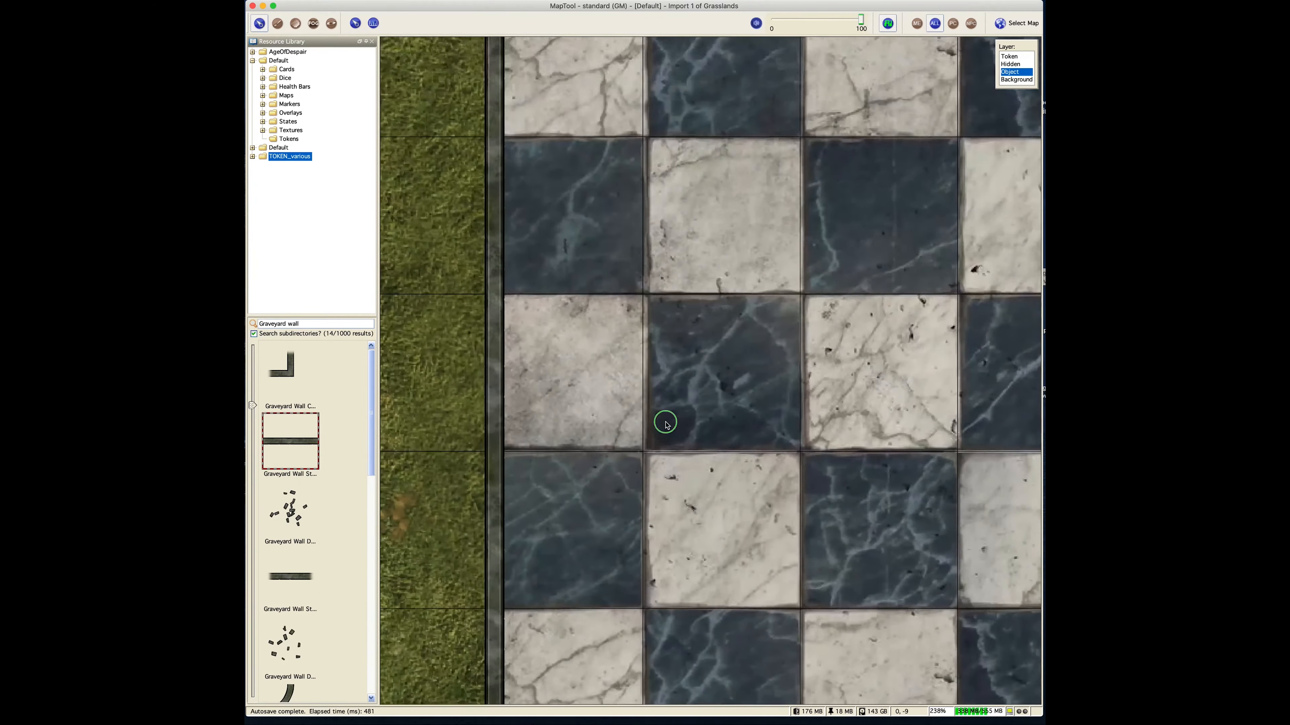
{"action": "scroll", "coordinate": [659, 234], "scroll_direction": "up", "scroll_amount": 3}
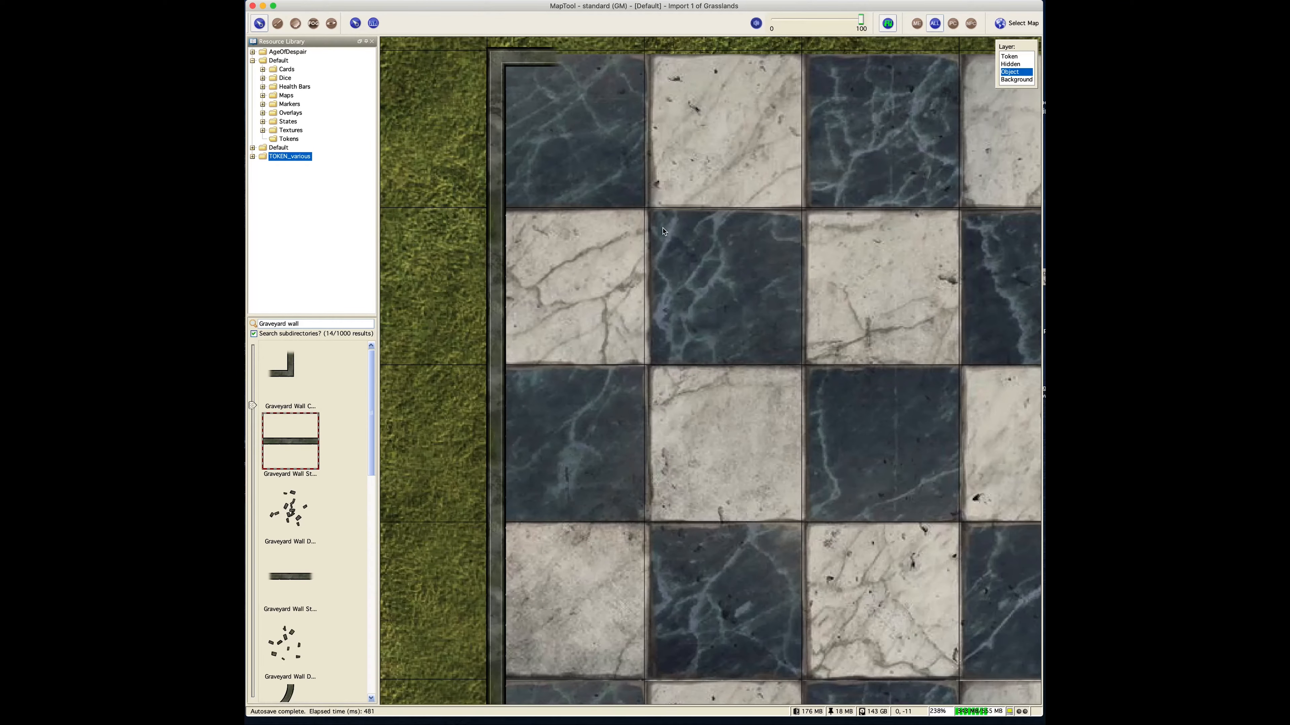
{"action": "scroll", "coordinate": [663, 231], "scroll_direction": "down", "scroll_amount": 5}
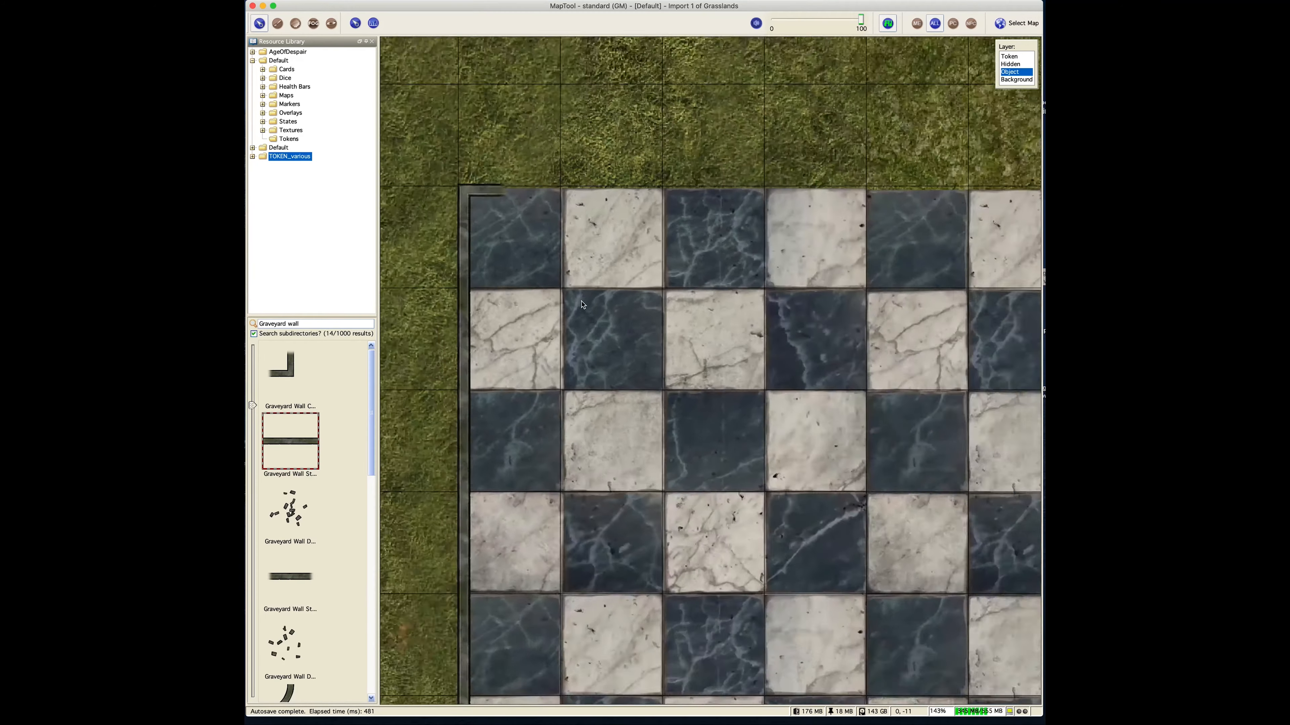
{"action": "scroll", "coordinate": [582, 303], "scroll_direction": "down", "scroll_amount": 4}
{"action": "left_click_drag", "start_coordinate": [623, 286], "coordinate": [615, 221]}
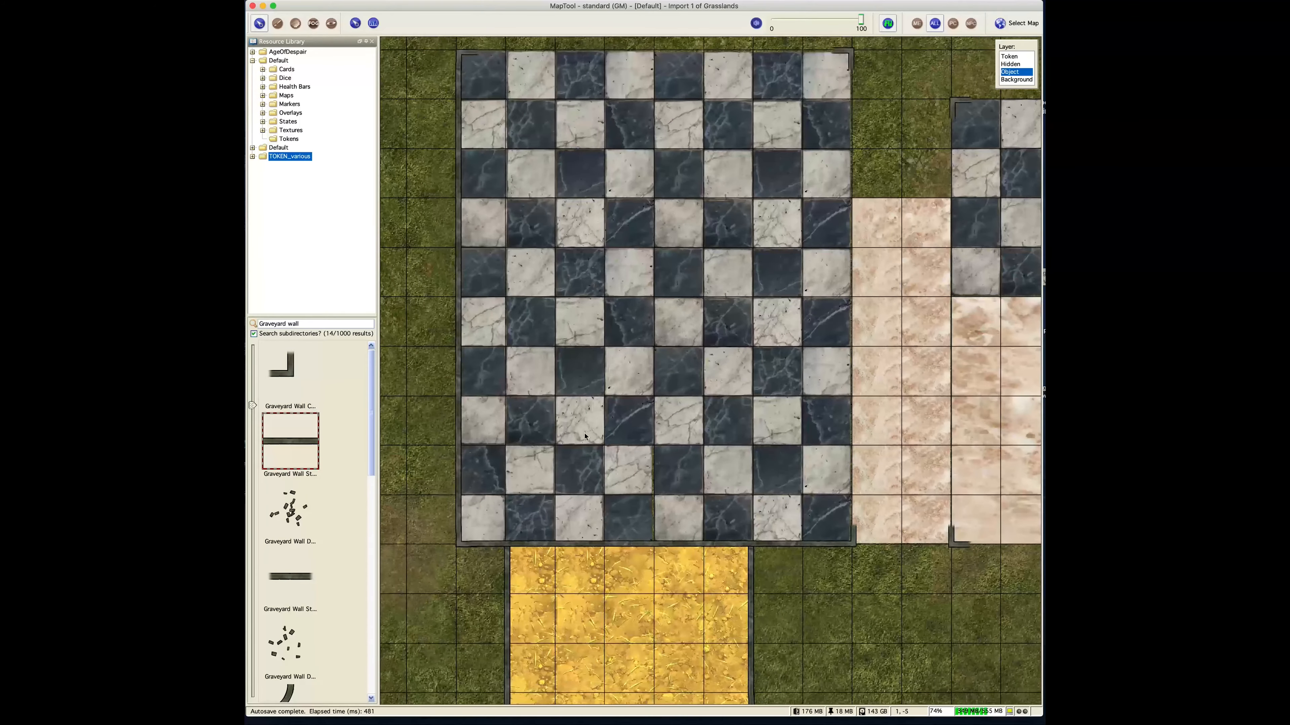
Step: Copy the row of straight graveyard wall pieces along the left checkered floor's bottom edge for the floor's upper edge
{"action": "left_click", "coordinate": [491, 544]}
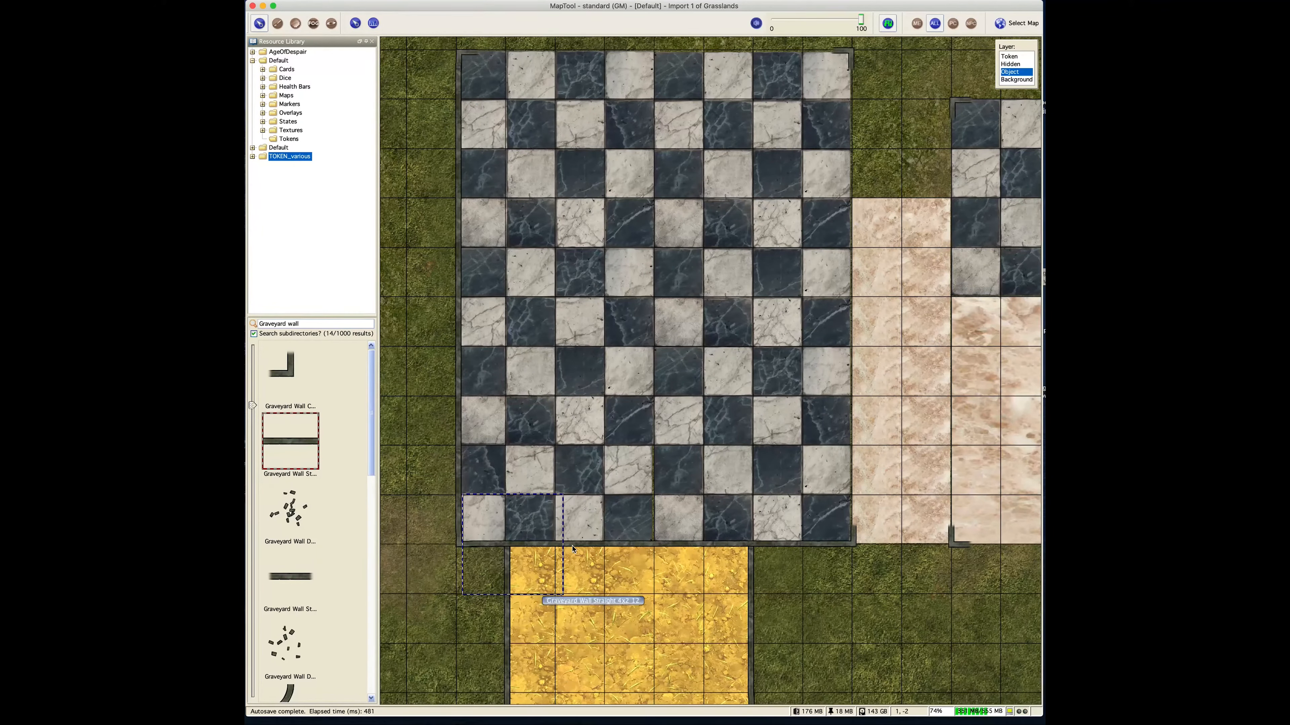
{"action": "left_click", "coordinate": [594, 544], "text": "shift"}
{"action": "left_click", "coordinate": [655, 548], "text": "shift"}
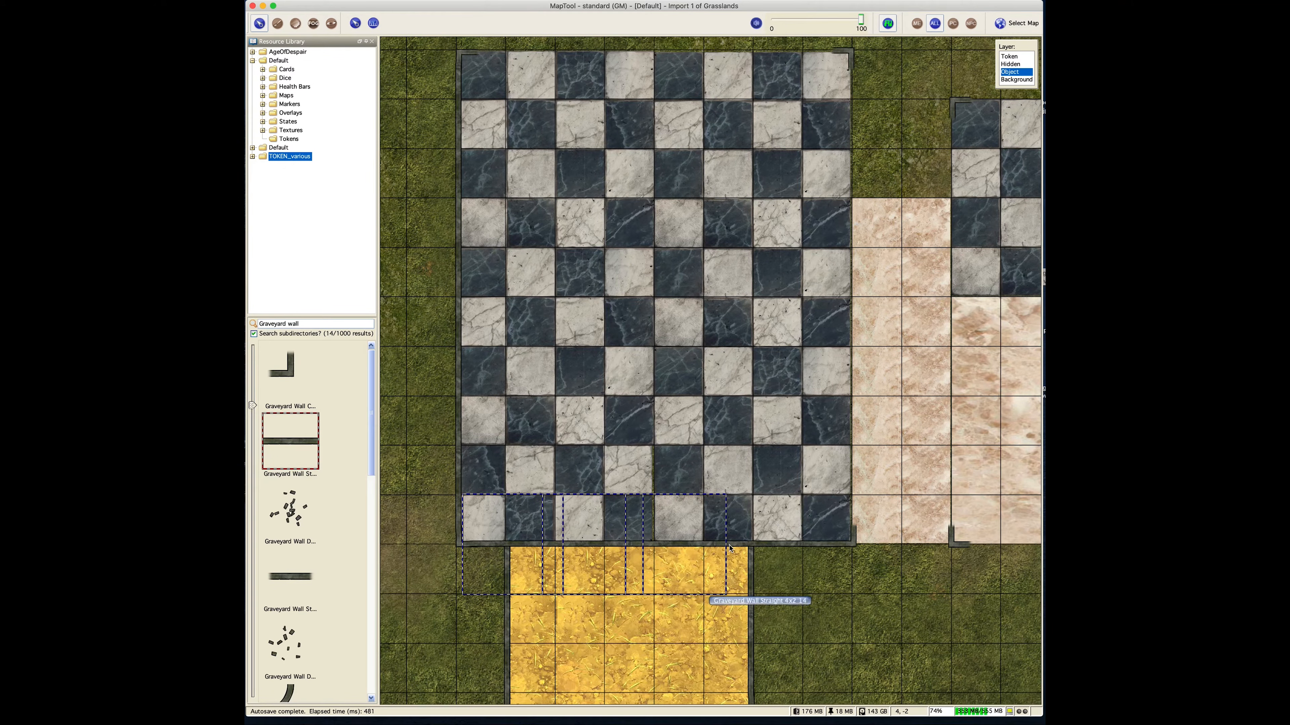
{"action": "left_click", "coordinate": [731, 547], "text": "shift"}
{"action": "left_click", "coordinate": [818, 549], "text": "shift"}
{"action": "left_click_drag", "start_coordinate": [664, 214], "coordinate": [703, 474]}
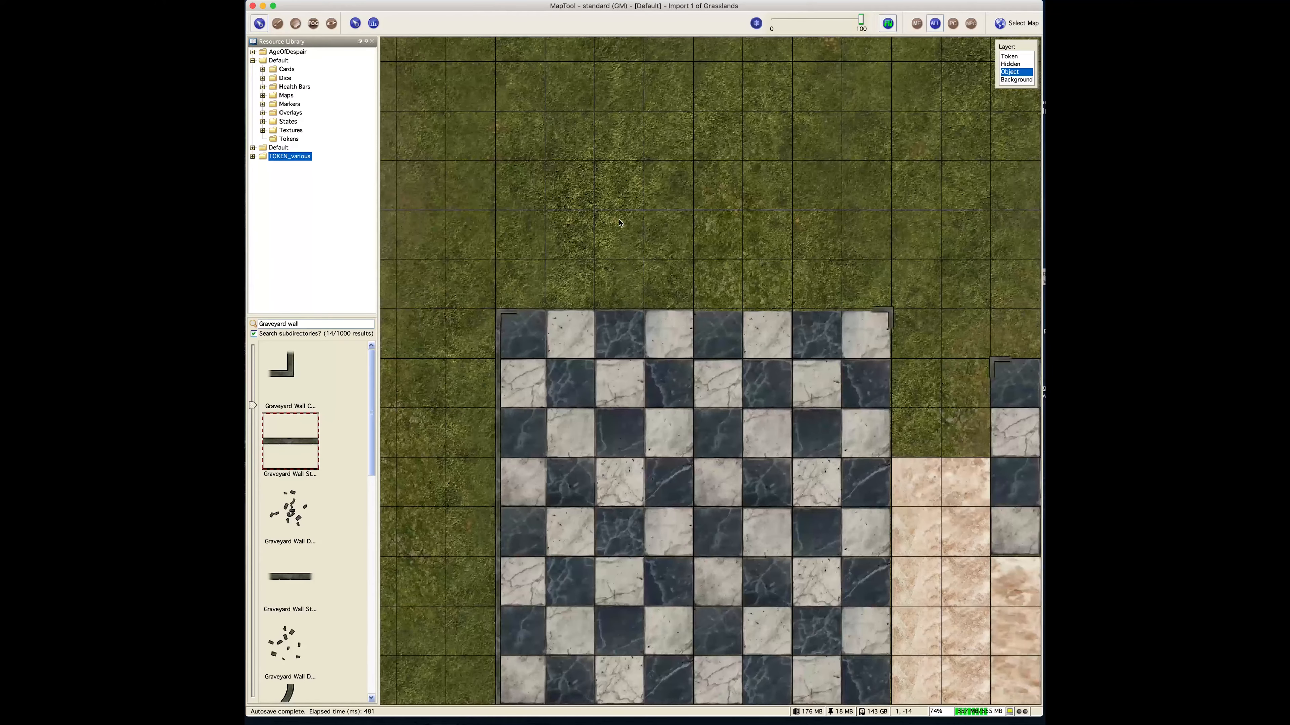
Step: Select the pasted row of straight pieces without the corner piece, and move it onto the left checkered floor's upper edge
{"action": "mouse_move", "coordinate": [575, 210]}
{"action": "left_mouse_down"}
{"action": "mouse_move", "coordinate": [718, 269]}
{"action": "mouse_move", "coordinate": [1037, 306]}
{"action": "left_mouse_up"}
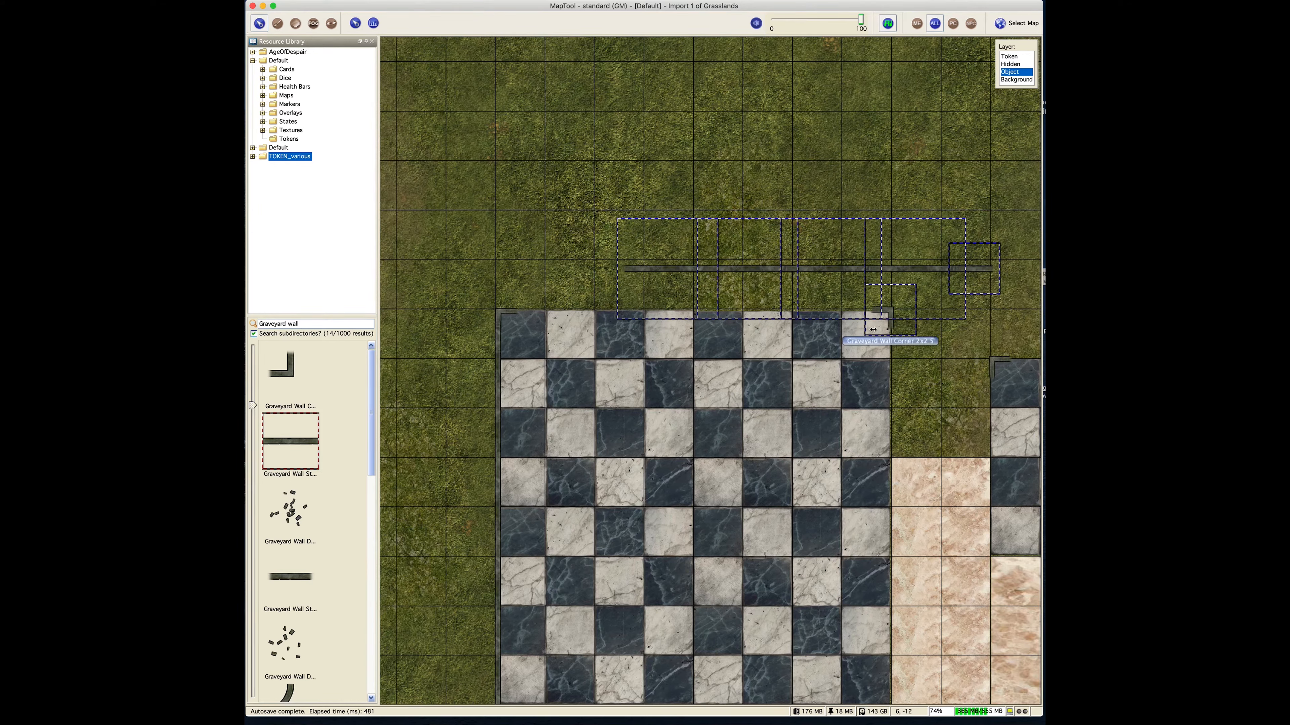
{"action": "left_click", "coordinate": [617, 187]}
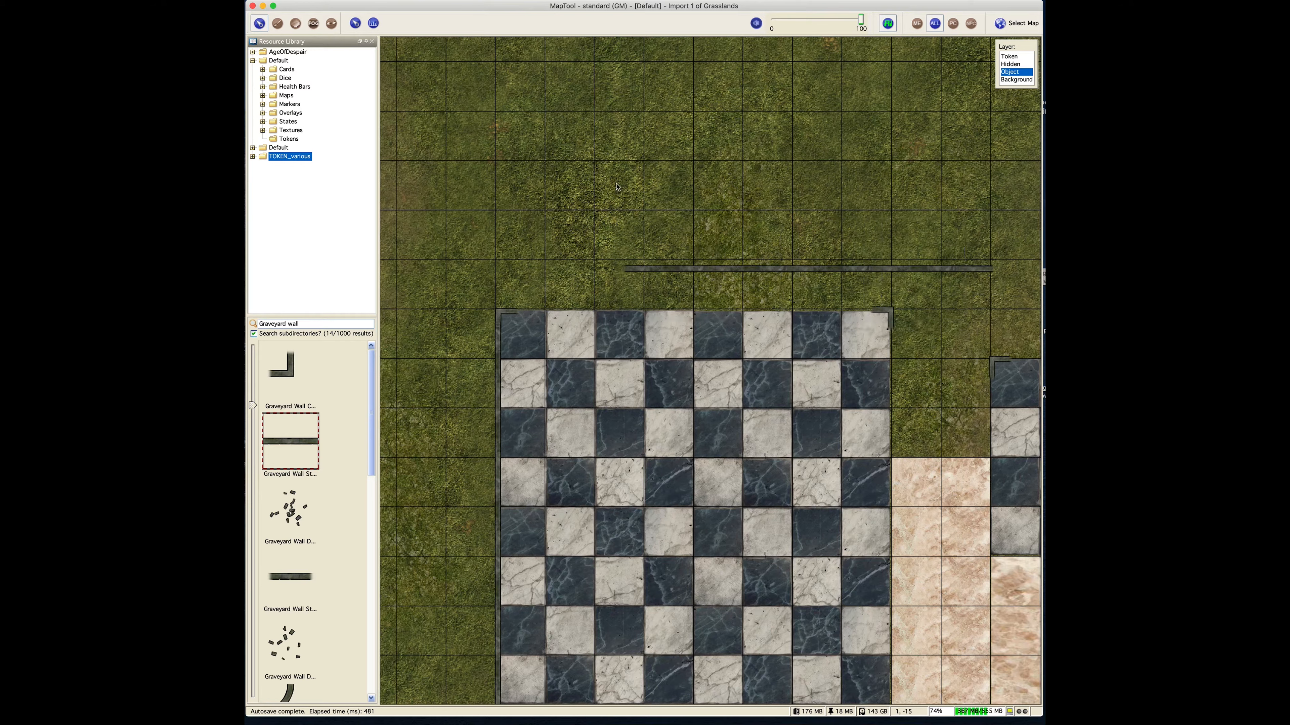
{"action": "left_click_drag", "start_coordinate": [586, 196], "coordinate": [1010, 293]}
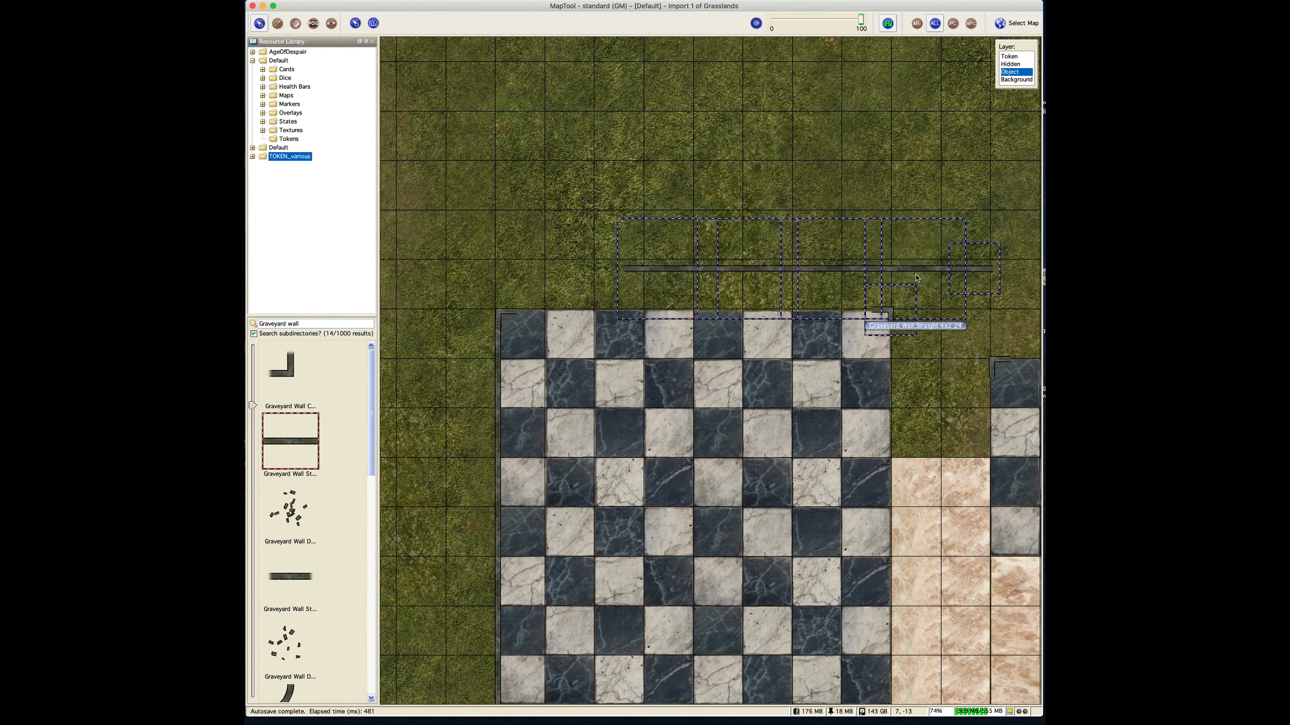
{"action": "left_click_drag", "start_coordinate": [904, 331], "coordinate": [529, 373]}
{"action": "left_click_drag", "start_coordinate": [547, 313], "coordinate": [547, 313]}
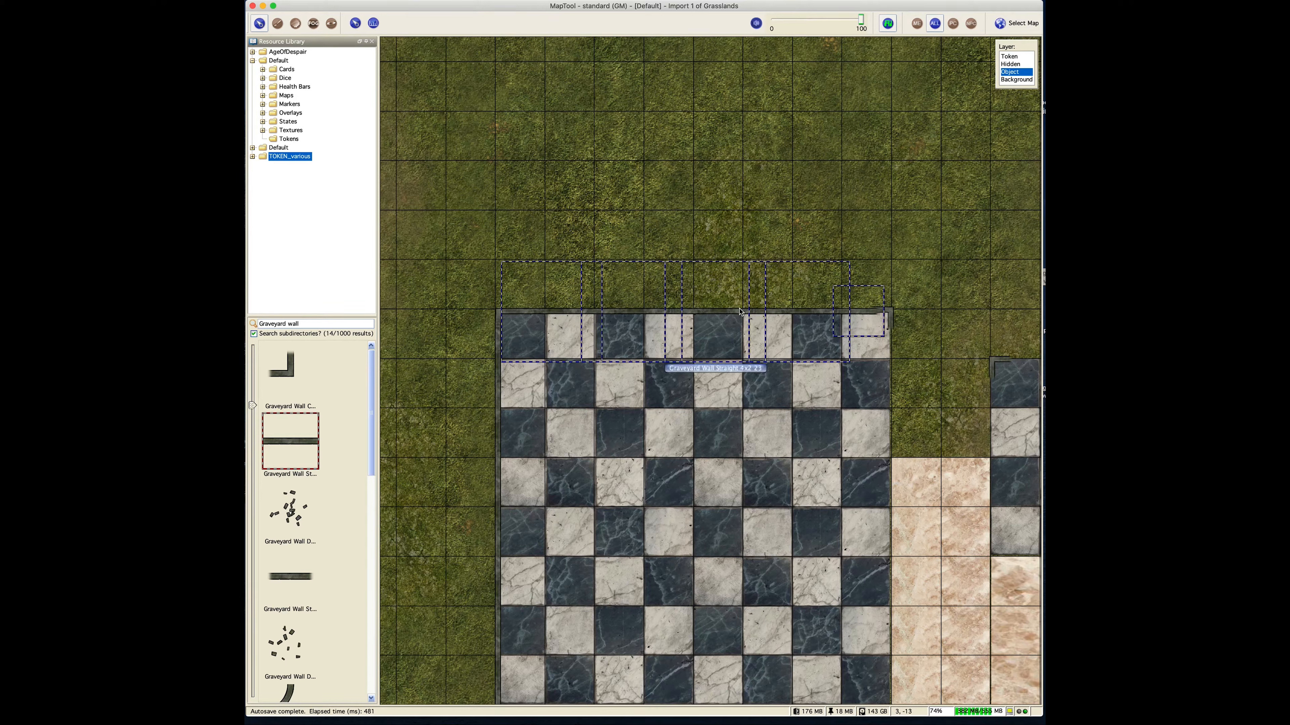
{"action": "left_click", "coordinate": [892, 312]}
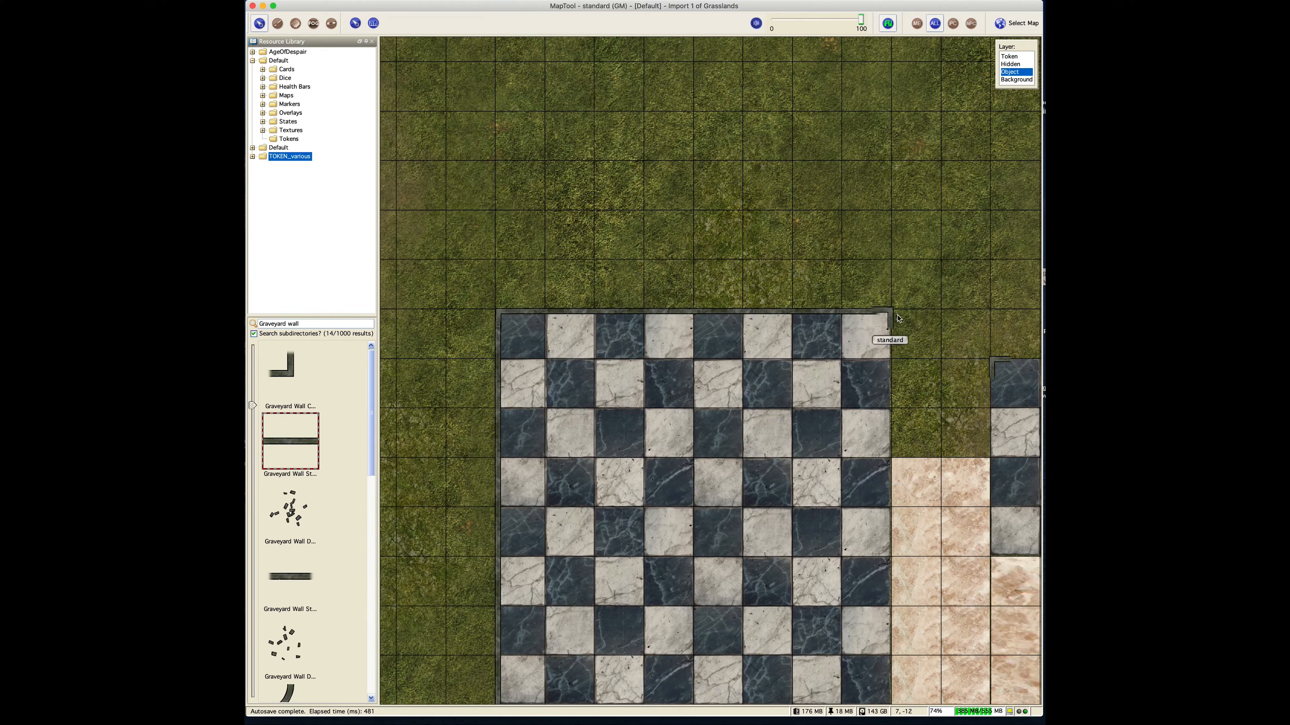
Step: Check the seams of the left checkered floor's upper wall from the right corner to the left corner
{"action": "scroll", "coordinate": [879, 316], "scroll_direction": "up", "scroll_amount": 5}
{"action": "scroll", "coordinate": [879, 316], "scroll_direction": "up", "scroll_amount": 4}
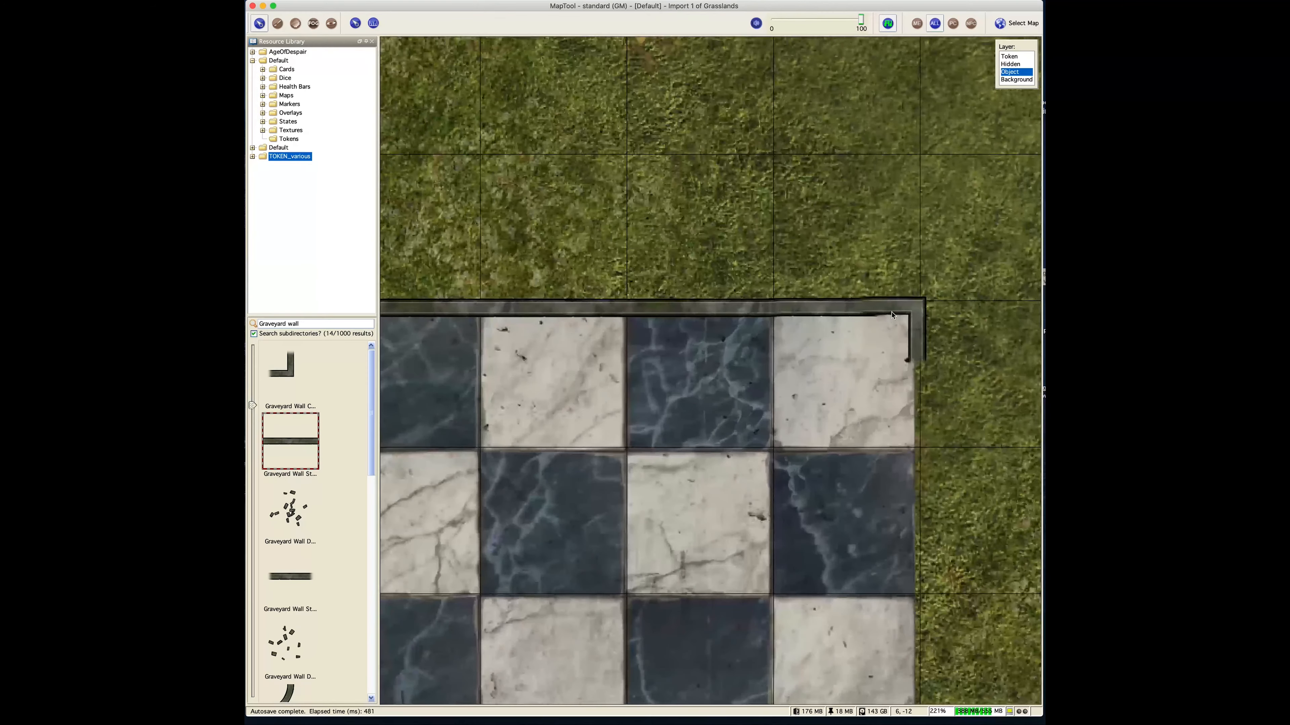
{"action": "left_click", "coordinate": [960, 319]}
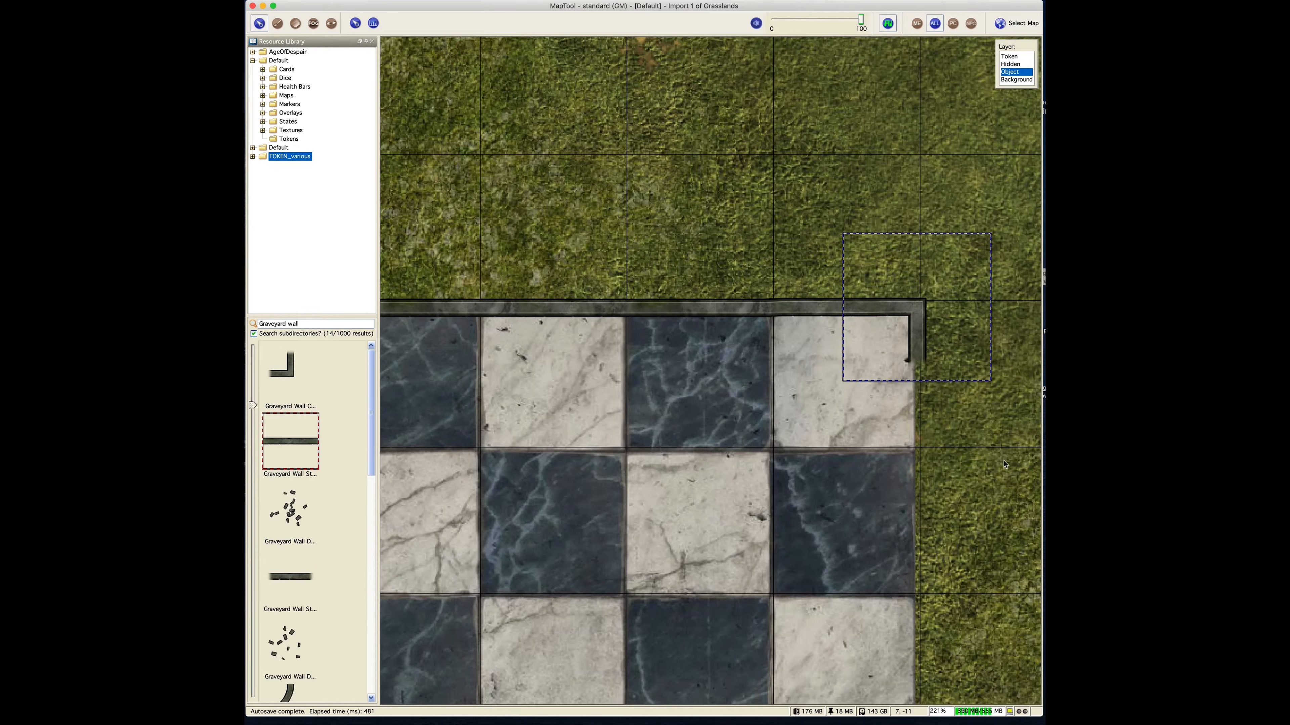
{"action": "left_click", "coordinate": [401, 325]}
{"action": "left_click_drag", "start_coordinate": [386, 391], "coordinate": [627, 406]}
{"action": "scroll", "coordinate": [742, 447], "scroll_direction": "down", "scroll_amount": 5}
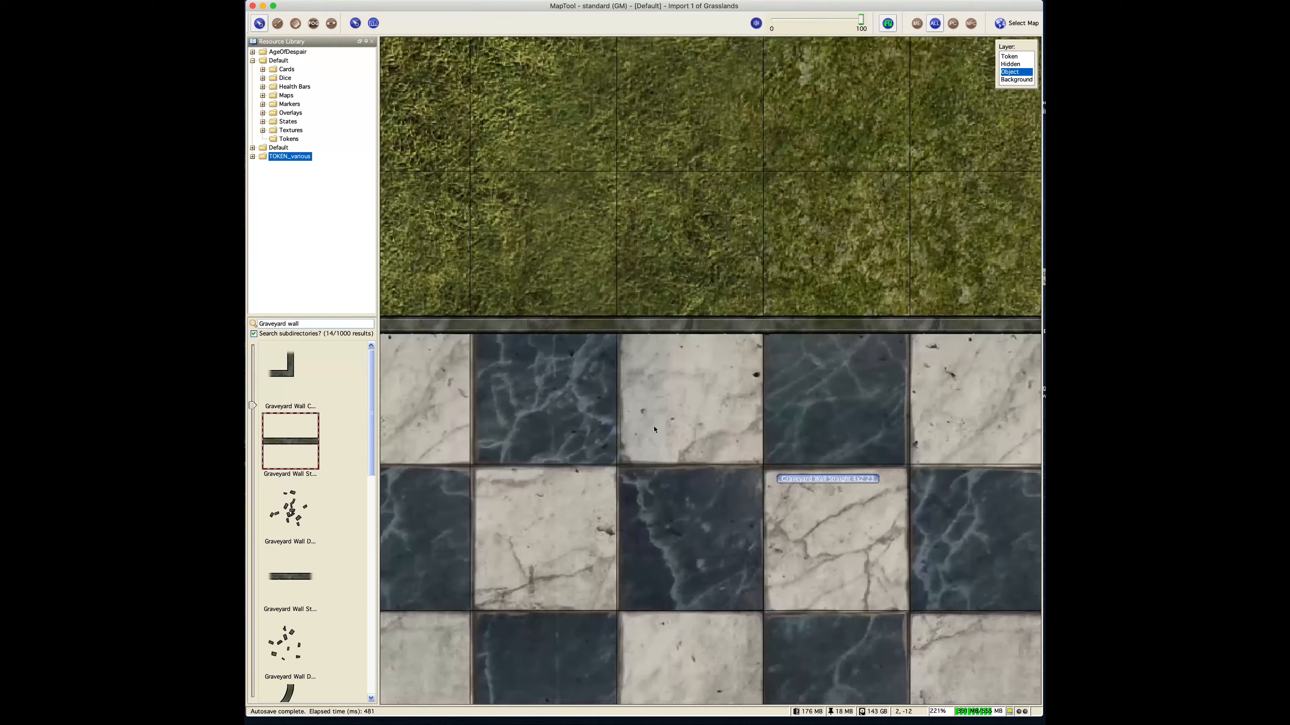
{"action": "scroll", "coordinate": [742, 447], "scroll_direction": "down", "scroll_amount": 5}
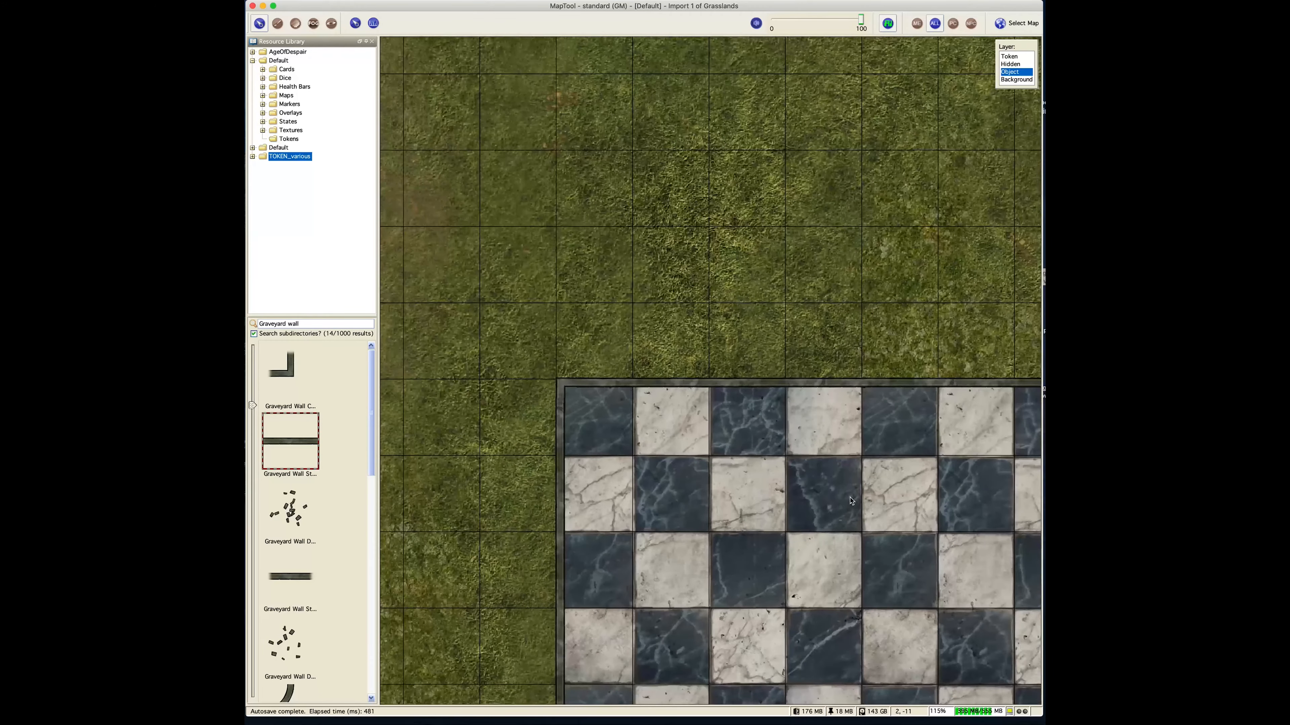
Step: Paste another row of straight wall pieces above the middle checkered floor and move it onto that floor's upper edge
{"action": "scroll", "coordinate": [762, 447], "scroll_direction": "right", "scroll_amount": 5}
{"action": "scroll", "coordinate": [788, 447], "scroll_direction": "right", "scroll_amount": 5}
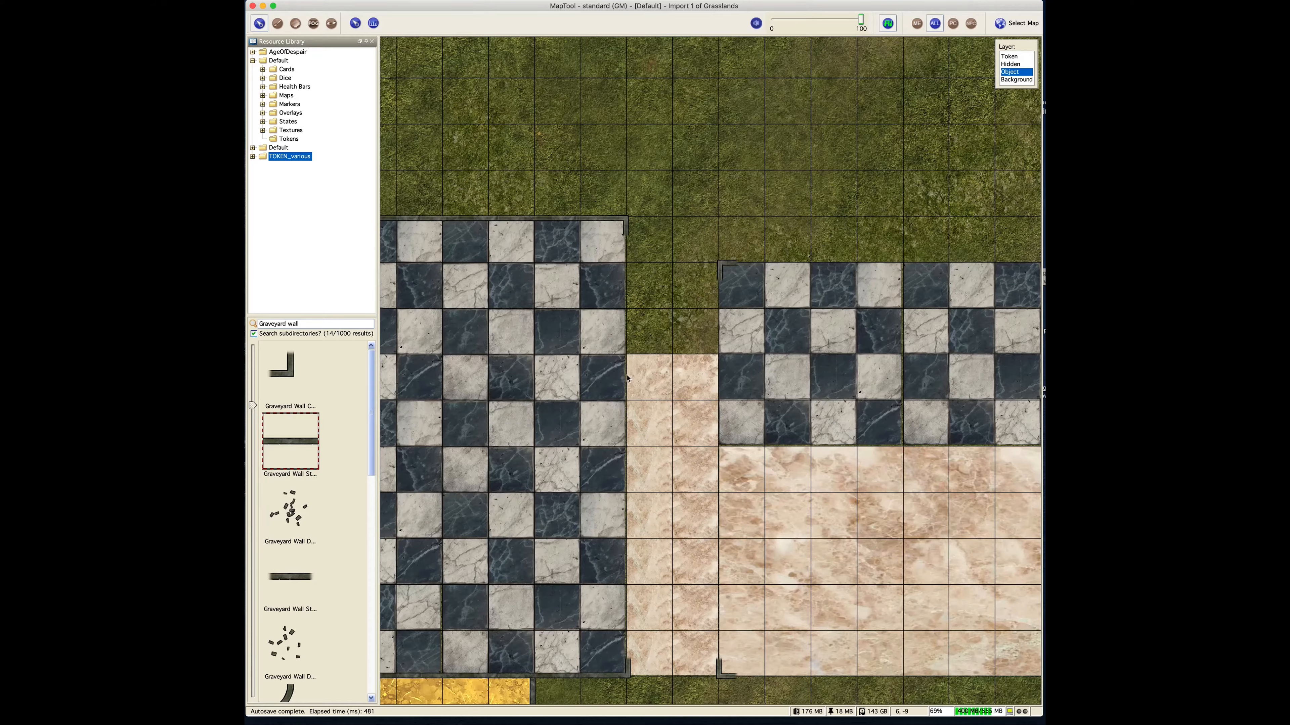
{"action": "left_click_drag", "start_coordinate": [829, 198], "coordinate": [670, 226]}
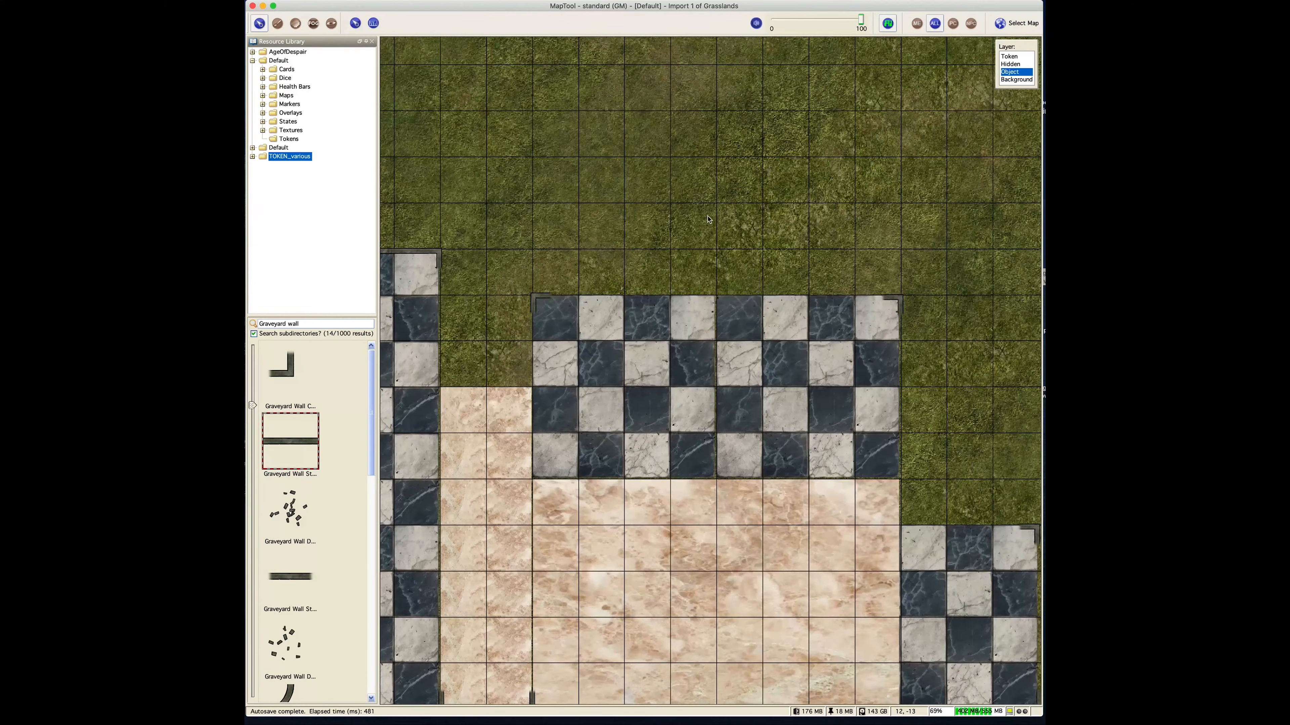
{"action": "left_click_drag", "start_coordinate": [823, 224], "coordinate": [853, 255]}
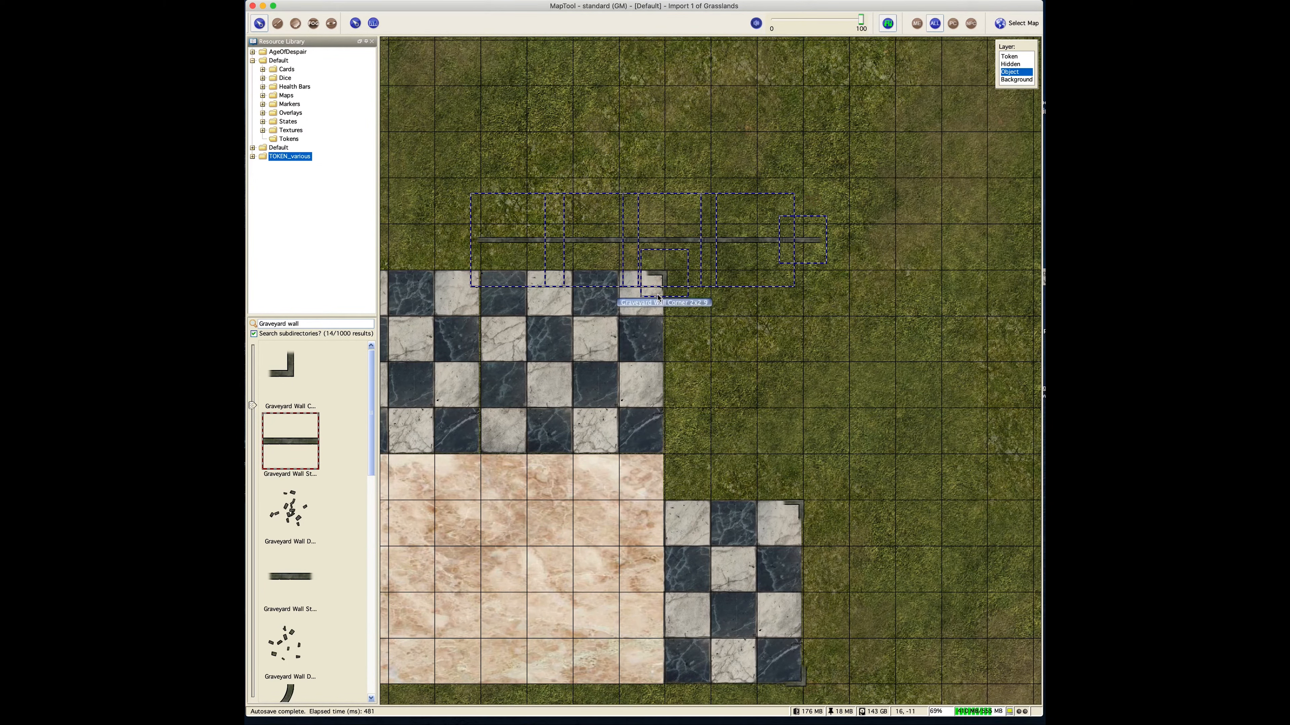
{"action": "left_click_drag", "start_coordinate": [569, 255], "coordinate": [533, 292]}
Step: Align the upper-left and upper-right corner pieces of the middle checkered floor with its new upper wall
{"action": "scroll", "coordinate": [485, 305], "scroll_direction": "up", "scroll_amount": 8}
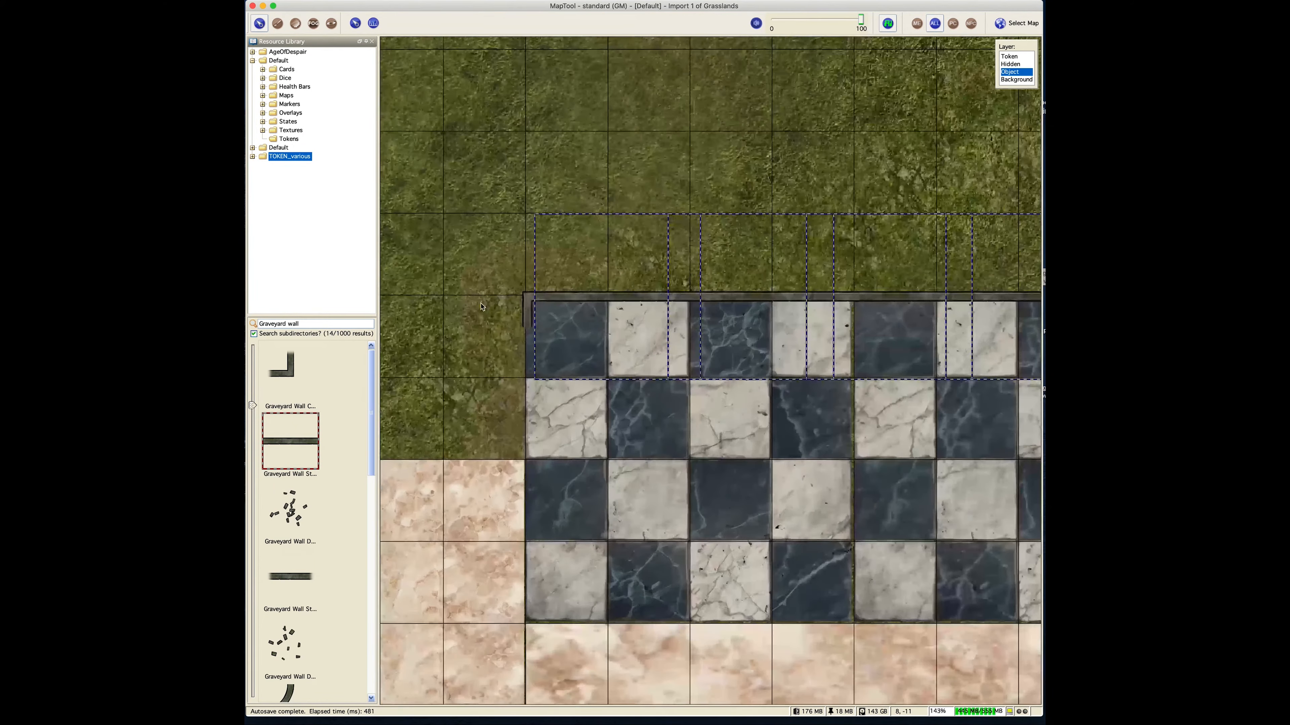
{"action": "left_click", "coordinate": [542, 304], "text": "shift"}
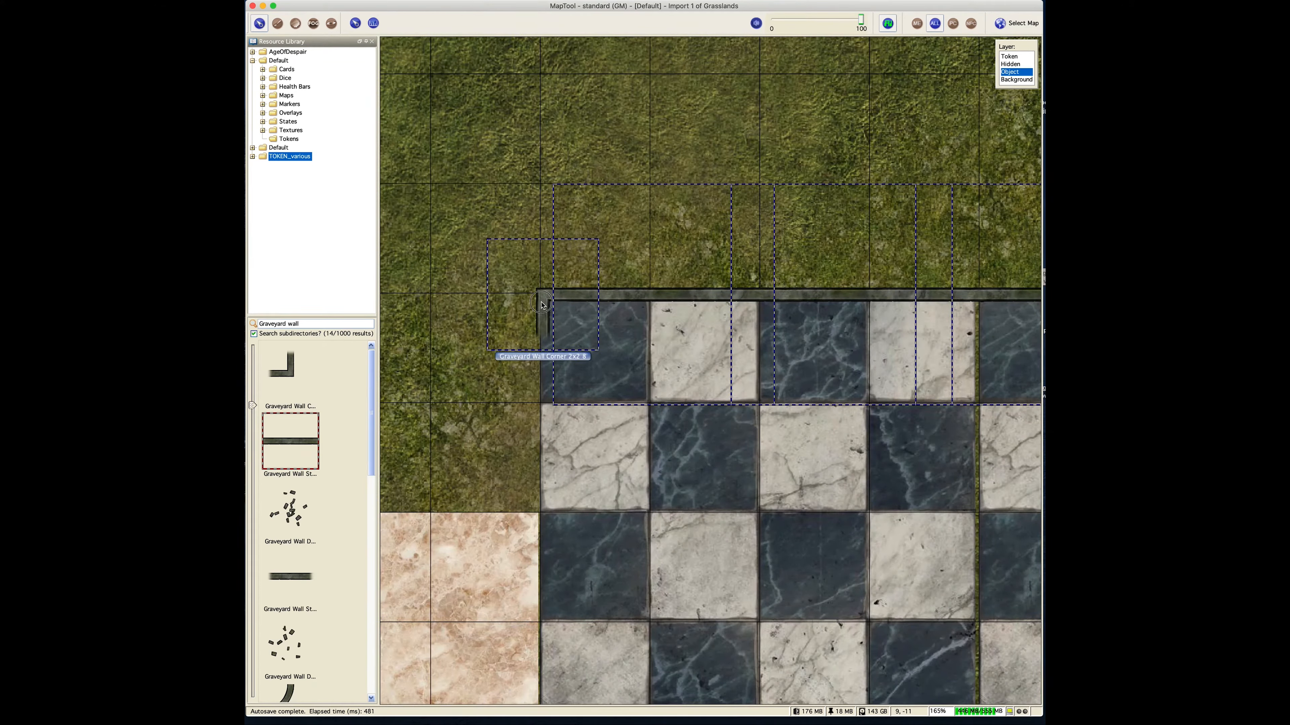
{"action": "left_click_drag", "start_coordinate": [541, 305], "coordinate": [541, 311]}
{"action": "scroll", "coordinate": [831, 492], "scroll_direction": "right", "scroll_amount": 10}
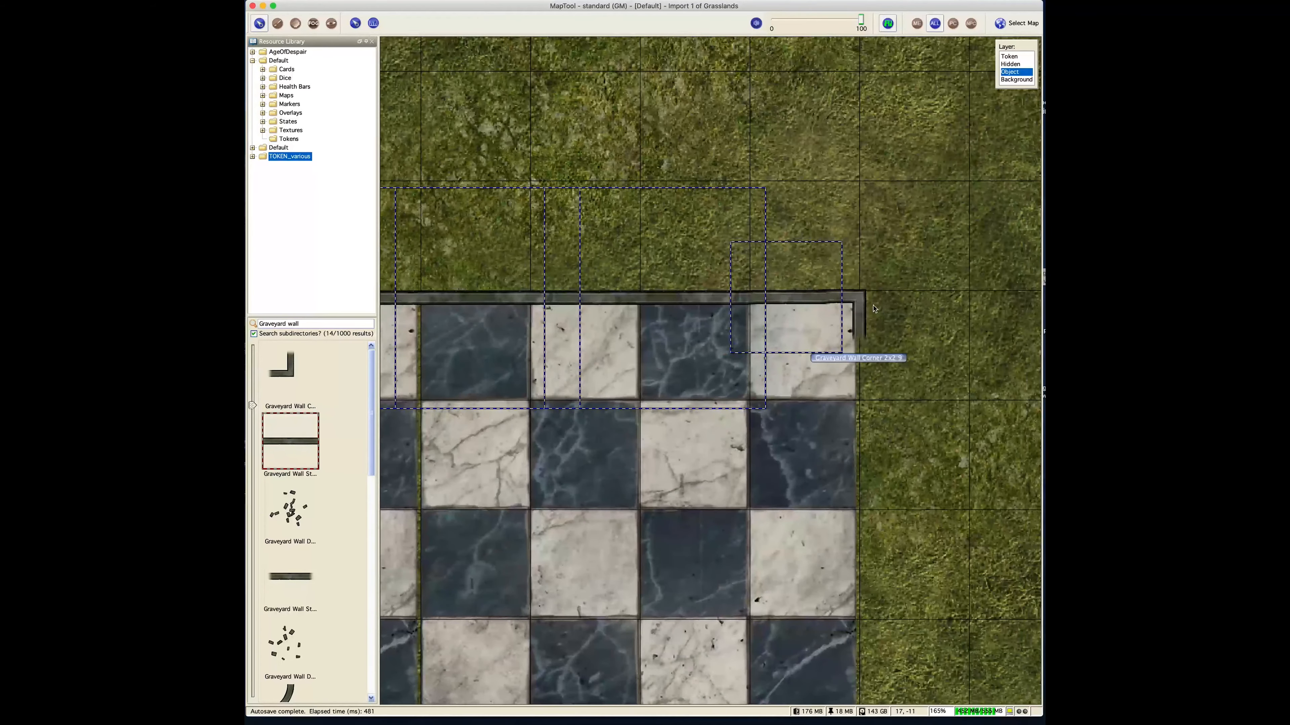
{"action": "left_click", "coordinate": [863, 303]}
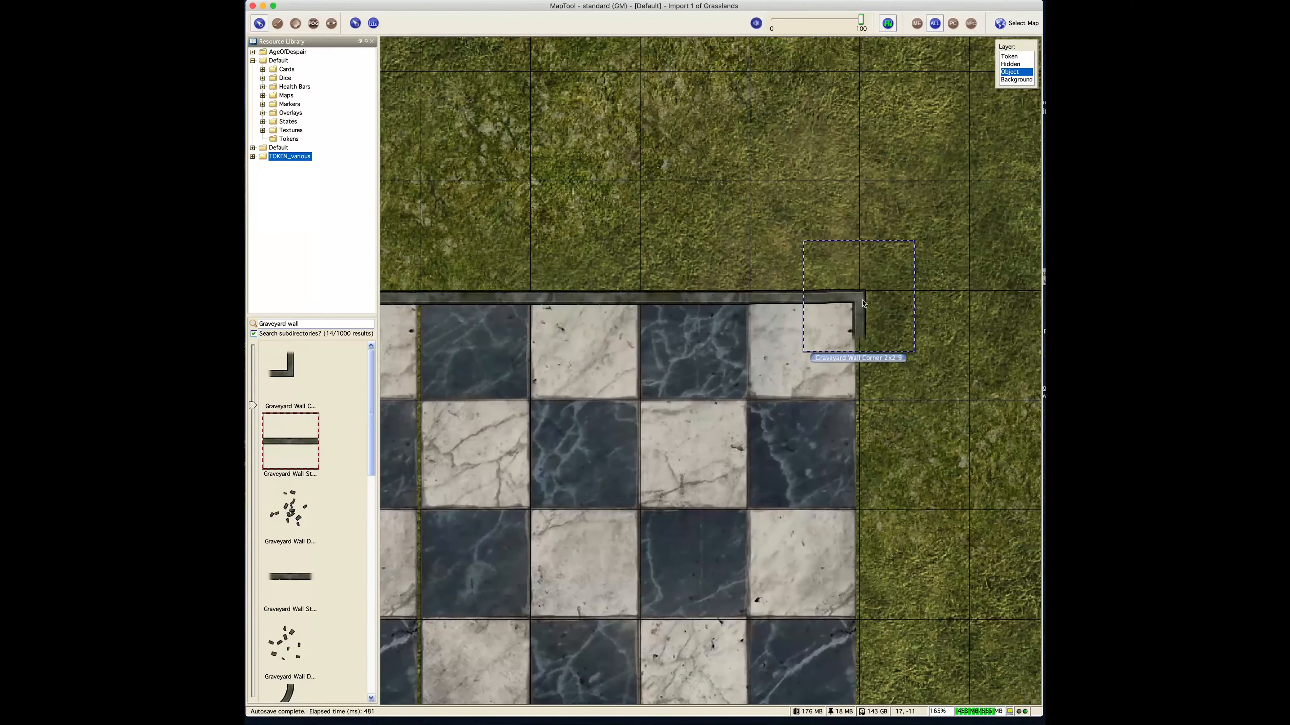
{"action": "left_click_drag", "start_coordinate": [884, 327], "coordinate": [883, 329]}
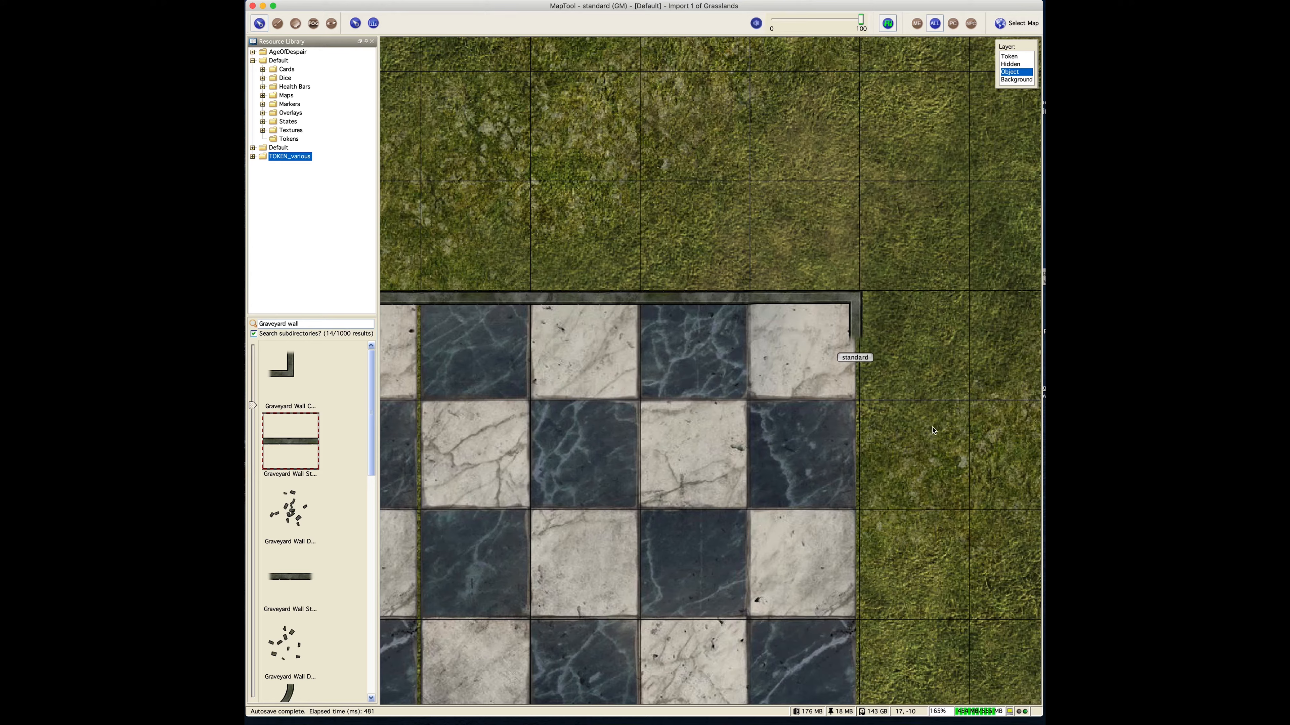
{"action": "left_click_drag", "start_coordinate": [932, 430], "coordinate": [932, 430]}
Step: Paste a wall row below the large marble floor, move it onto the bottom edge, and align the lower-left corner piece with it
{"action": "left_click_drag", "start_coordinate": [935, 585], "coordinate": [871, 380]}
{"action": "scroll", "coordinate": [840, 480], "scroll_direction": "down", "scroll_amount": 10}
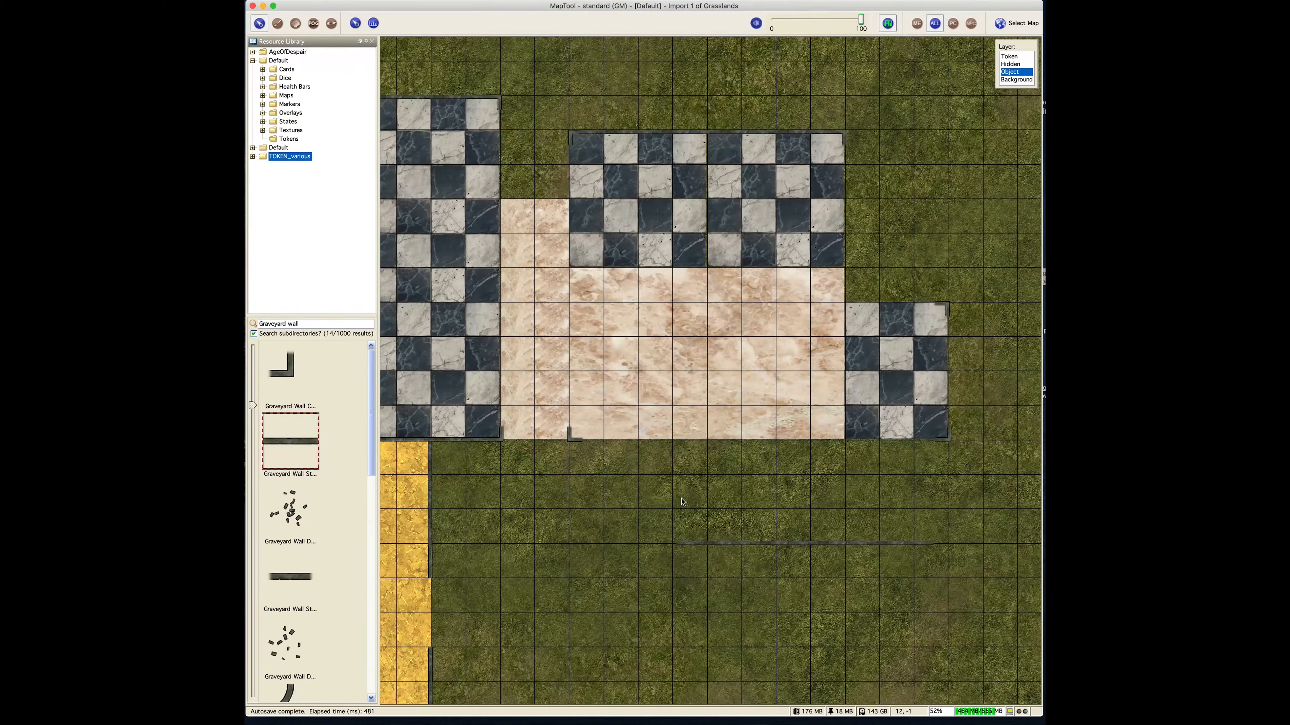
{"action": "left_click_drag", "start_coordinate": [641, 496], "coordinate": [864, 565]}
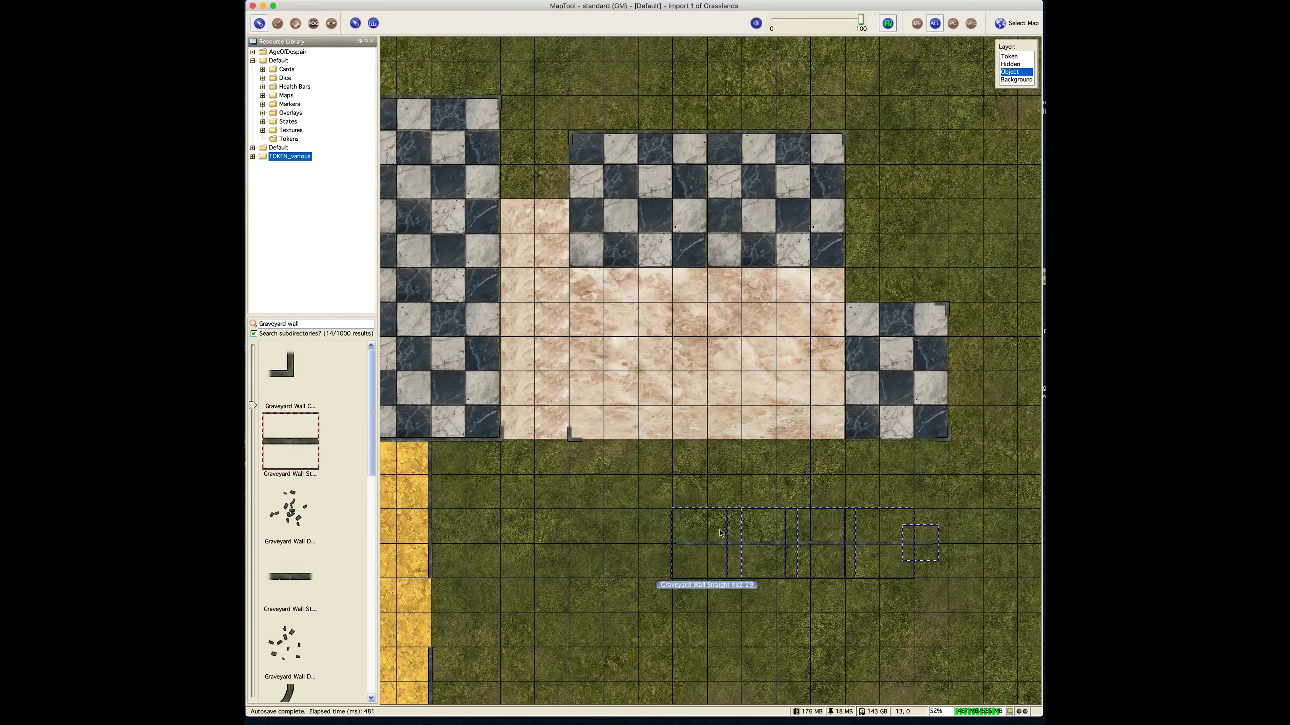
{"action": "left_click_drag", "start_coordinate": [714, 545], "coordinate": [616, 440]}
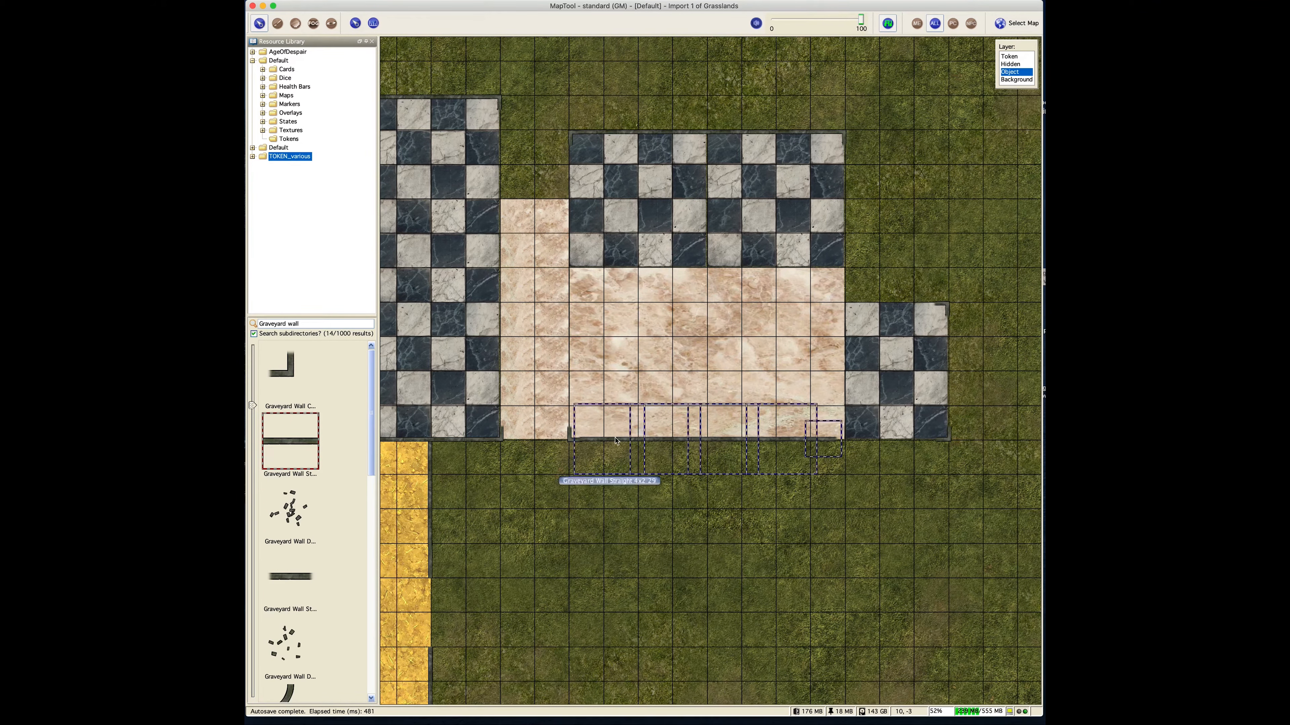
{"action": "scroll", "coordinate": [593, 451], "scroll_direction": "up", "scroll_amount": 10}
{"action": "left_click", "coordinate": [561, 451]}
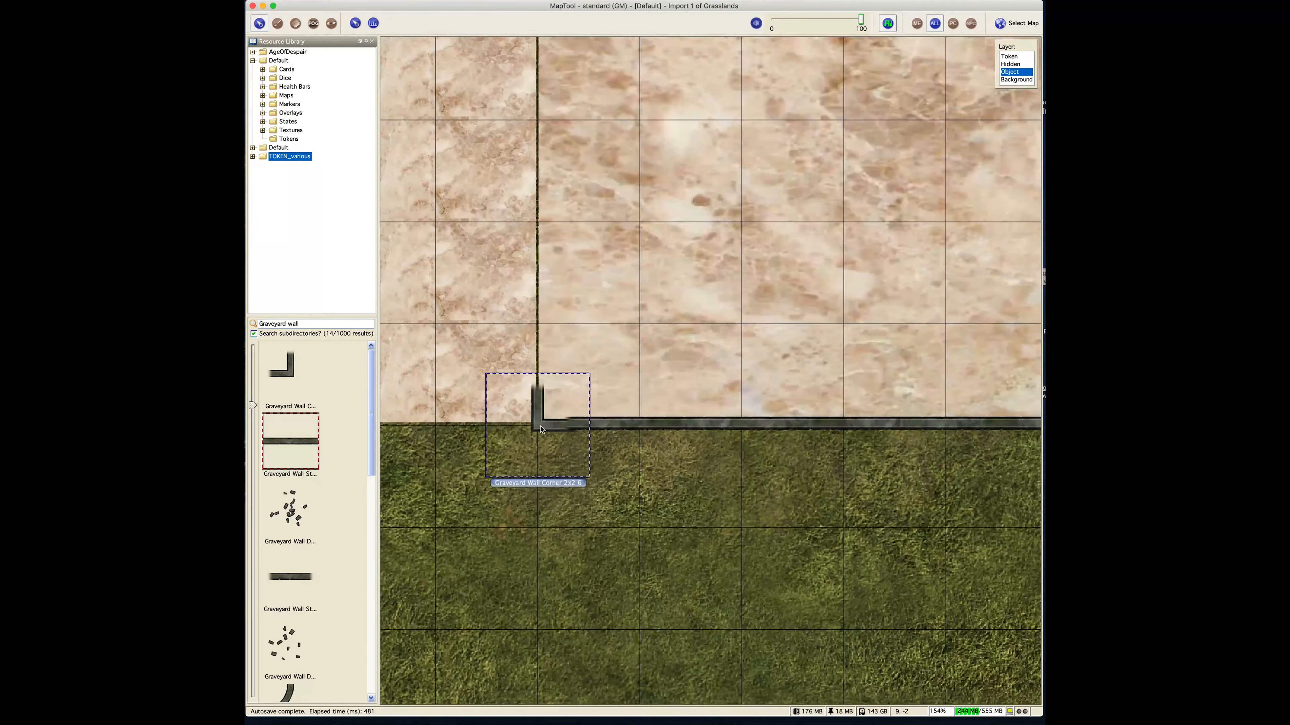
{"action": "left_click_drag", "start_coordinate": [561, 451], "coordinate": [681, 492]}
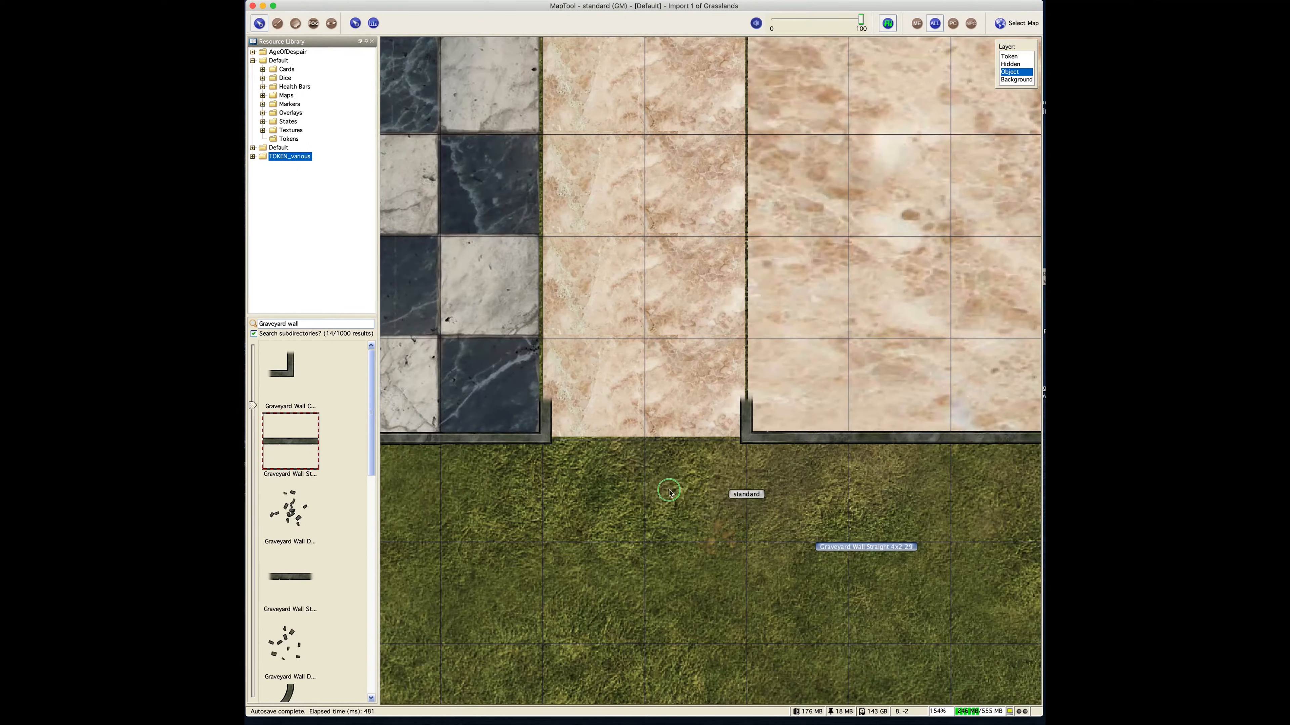
Step: Delete the two short straight pieces at the right end of the marble floor's bottom wall
{"action": "scroll", "coordinate": [680, 493], "scroll_direction": "right", "scroll_amount": 15}
{"action": "scroll", "coordinate": [919, 481], "scroll_direction": "right", "scroll_amount": 10}
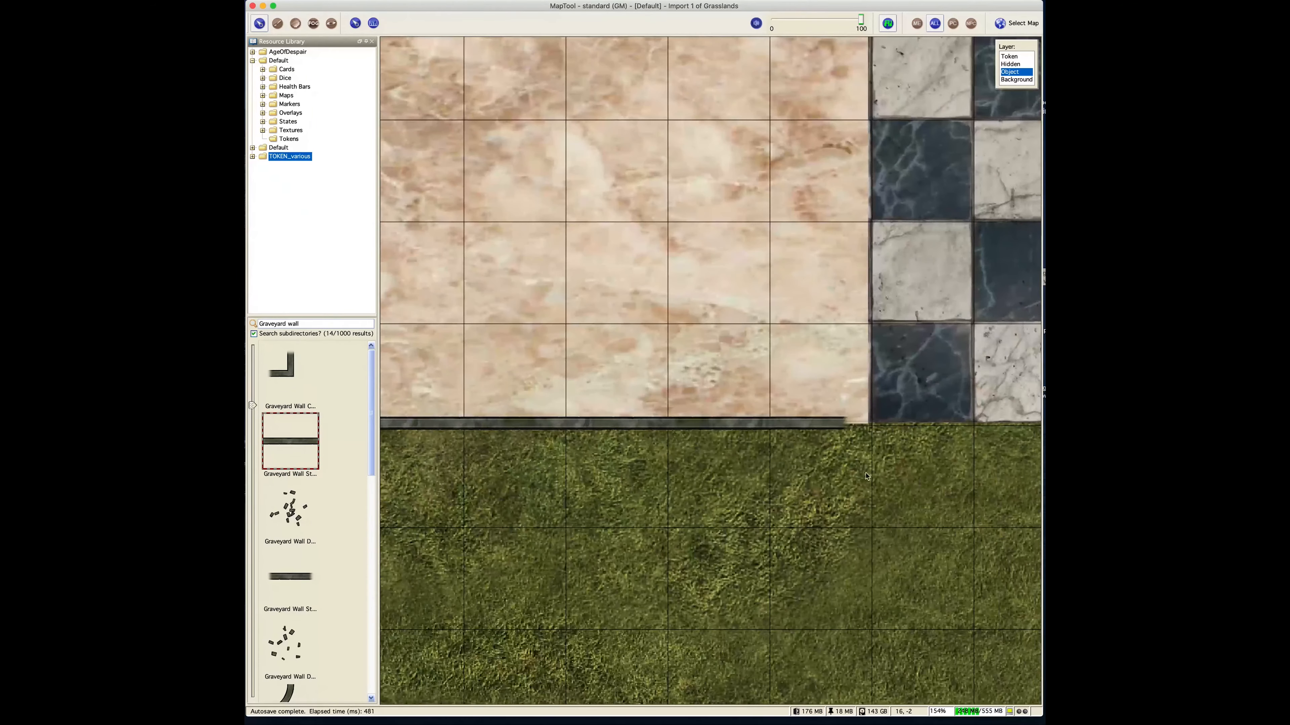
{"action": "scroll", "coordinate": [807, 481], "scroll_direction": "right", "scroll_amount": 6}
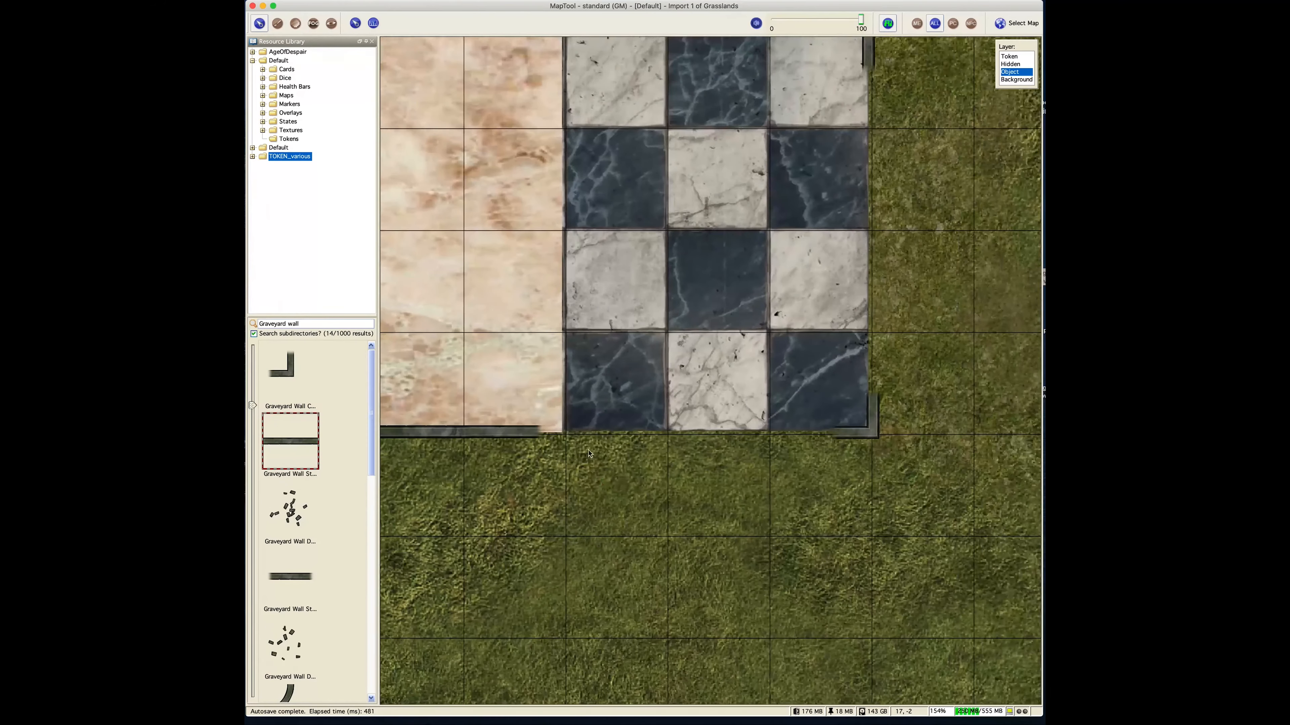
{"action": "left_click", "coordinate": [517, 436]}
{"action": "left_click_drag", "start_coordinate": [517, 436], "coordinate": [605, 488]}
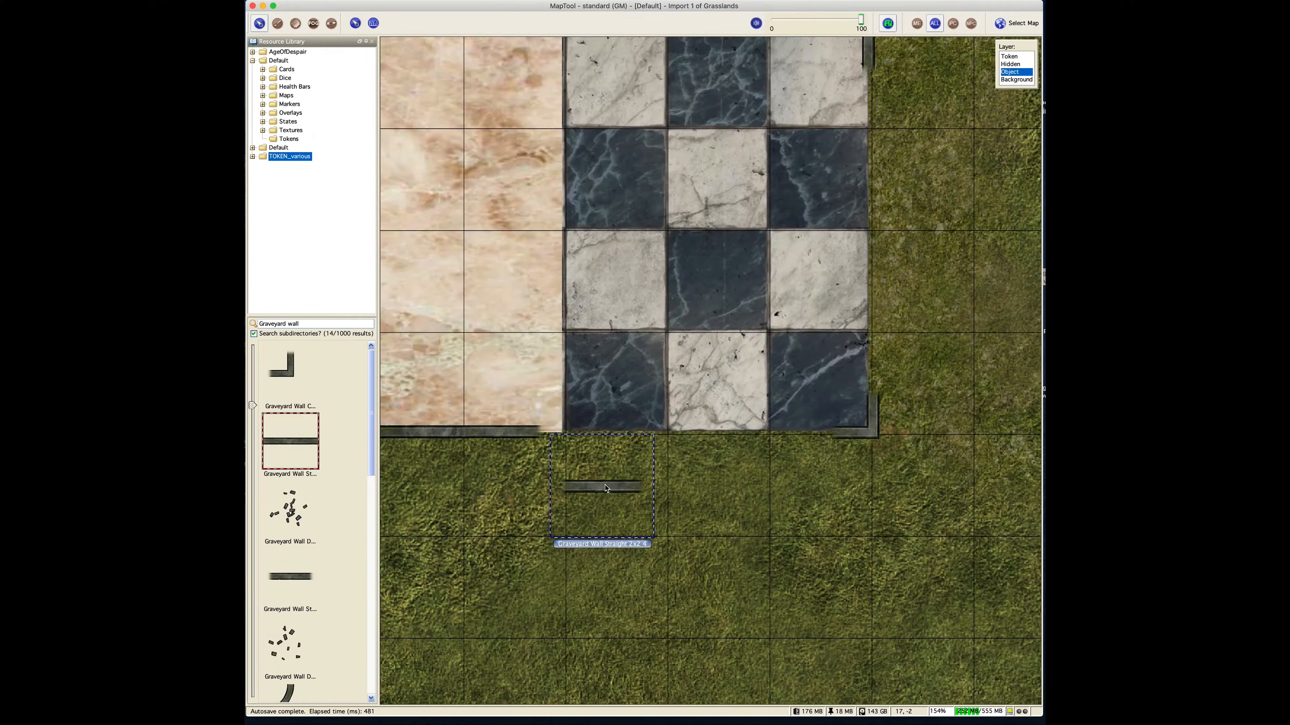
{"action": "right_click", "coordinate": [606, 489]}
{"action": "left_click", "coordinate": [625, 633]}
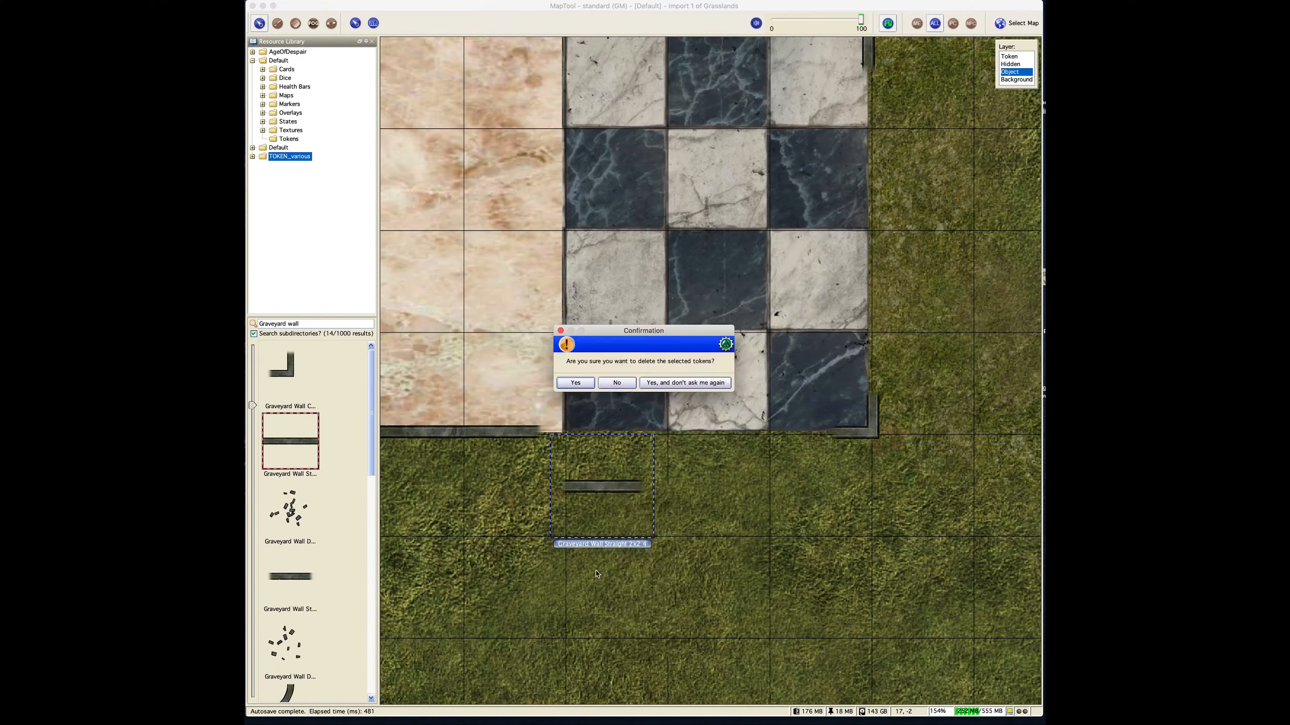
{"action": "left_click", "coordinate": [575, 385]}
{"action": "left_click", "coordinate": [526, 428]}
{"action": "right_click", "coordinate": [526, 428]}
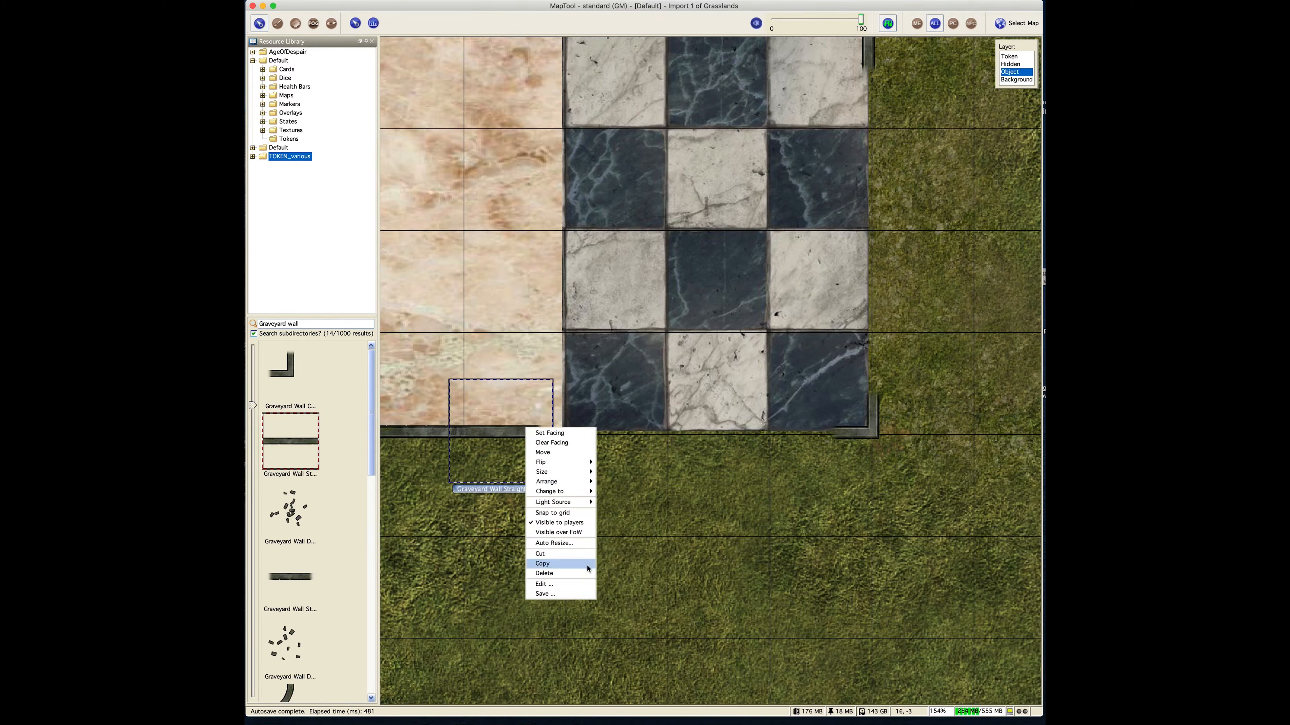
{"action": "left_click", "coordinate": [577, 573]}
{"action": "left_click", "coordinate": [573, 388]}
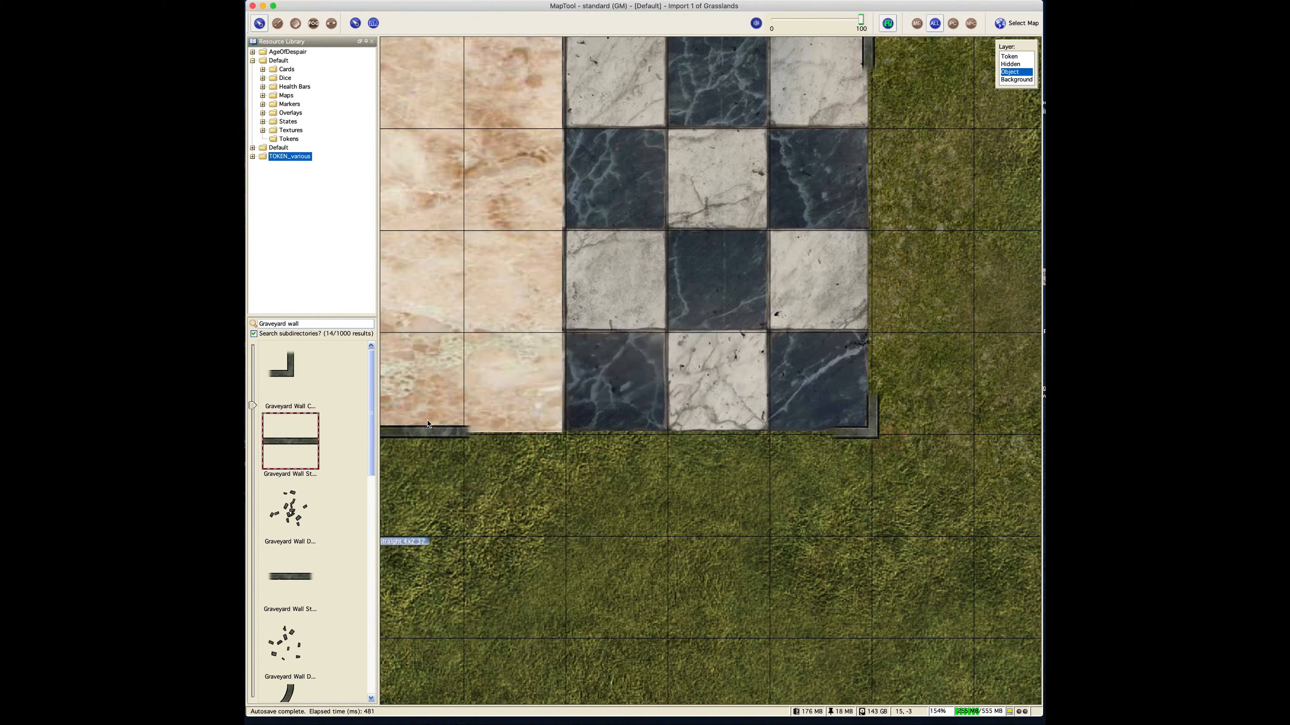
Step: Extend the bottom wall toward the lower-right corner with two pasted copies of its last long straight piece
{"action": "left_click", "coordinate": [420, 428]}
{"action": "key", "text": "super+v"}
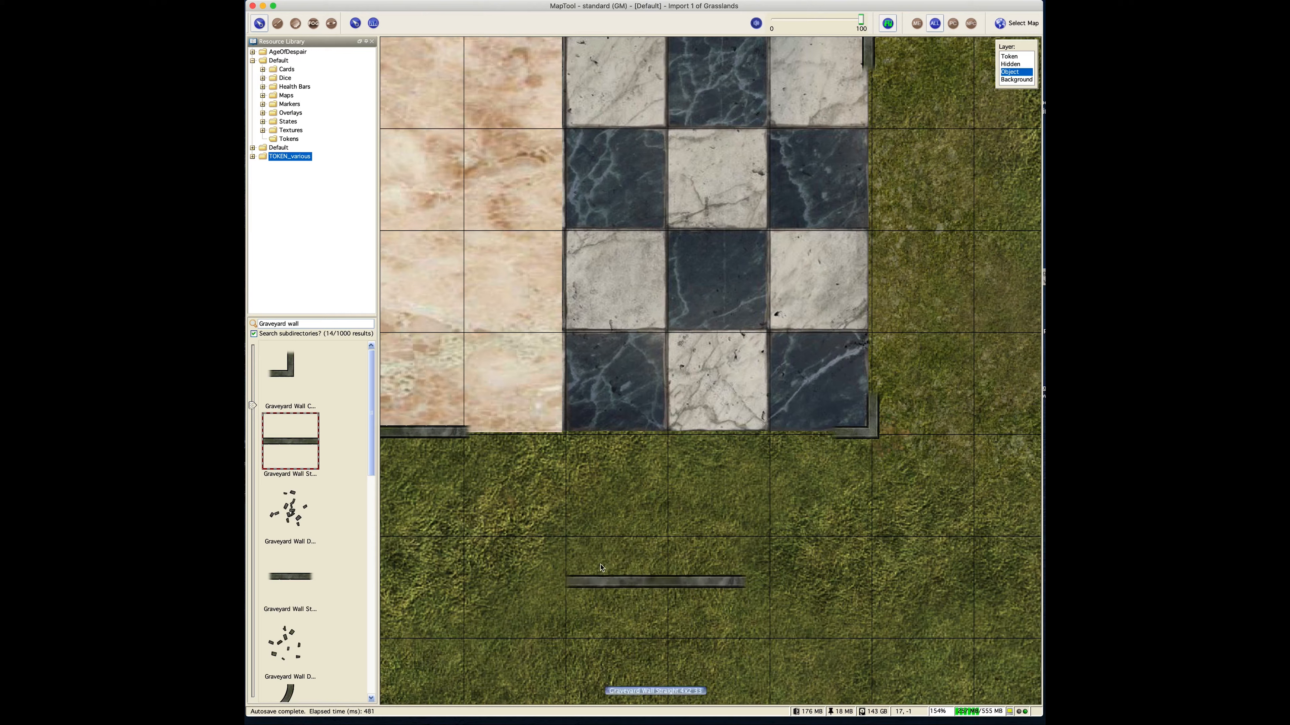
{"action": "left_click_drag", "start_coordinate": [609, 585], "coordinate": [550, 434]}
{"action": "left_click", "coordinate": [520, 452]}
{"action": "left_click", "coordinate": [657, 465]}
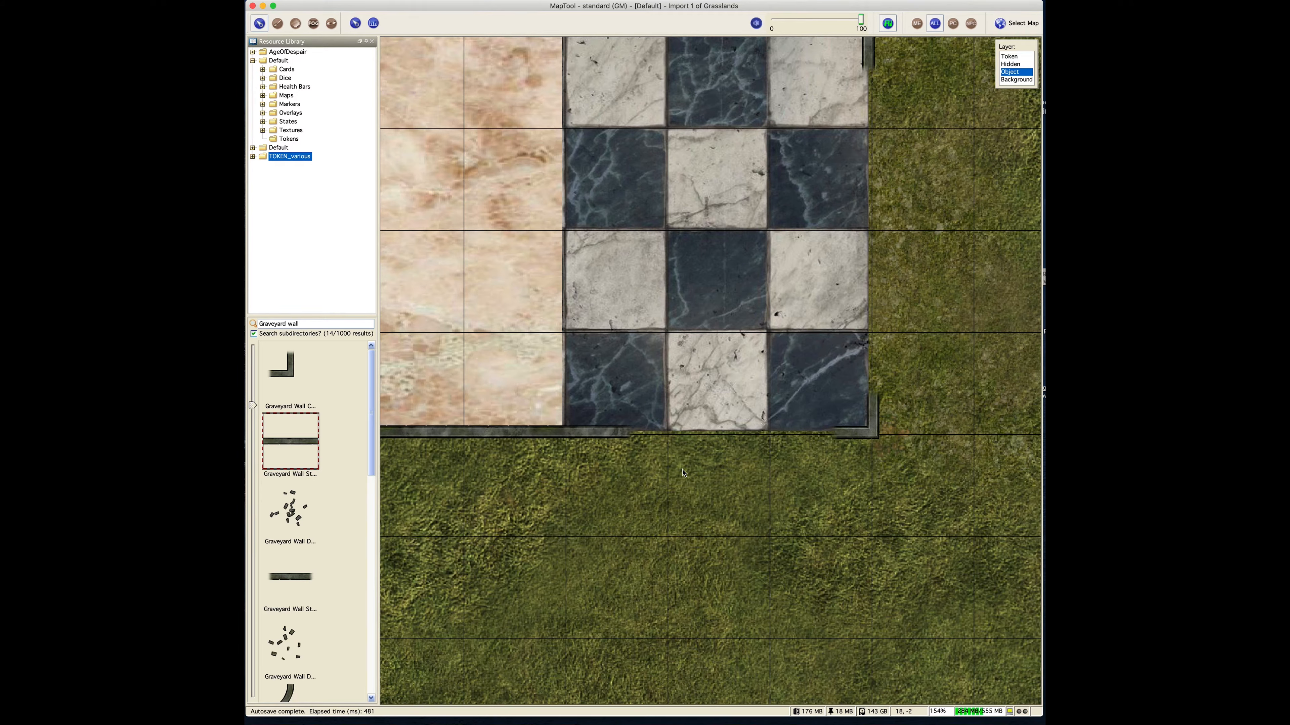
{"action": "key", "text": "ctrl+v"}
{"action": "left_click_drag", "start_coordinate": [783, 573], "coordinate": [692, 433]}
{"action": "left_click", "coordinate": [813, 486]}
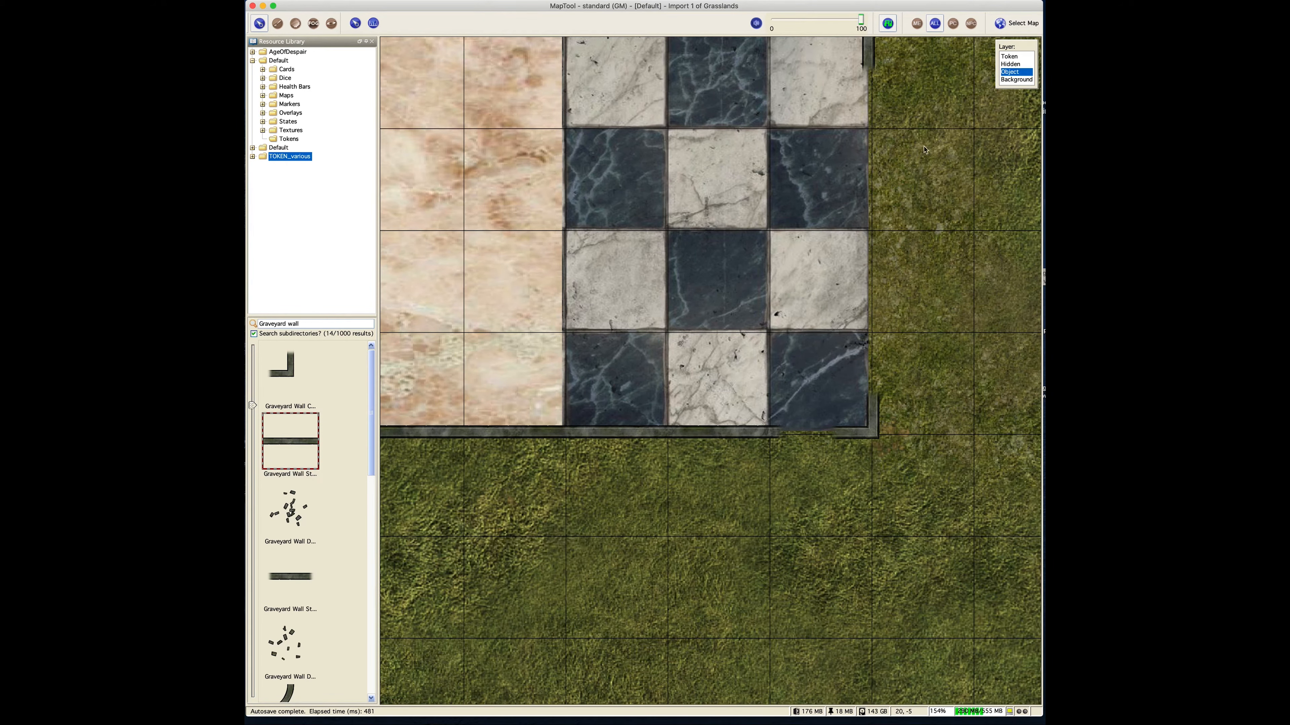
Step: Paste a short straight wall piece and fit it into the bottom wall's gap beside the lower-right corner piece
{"action": "left_click_drag", "start_coordinate": [940, 159], "coordinate": [795, 422]}
{"action": "left_click", "coordinate": [604, 112]}
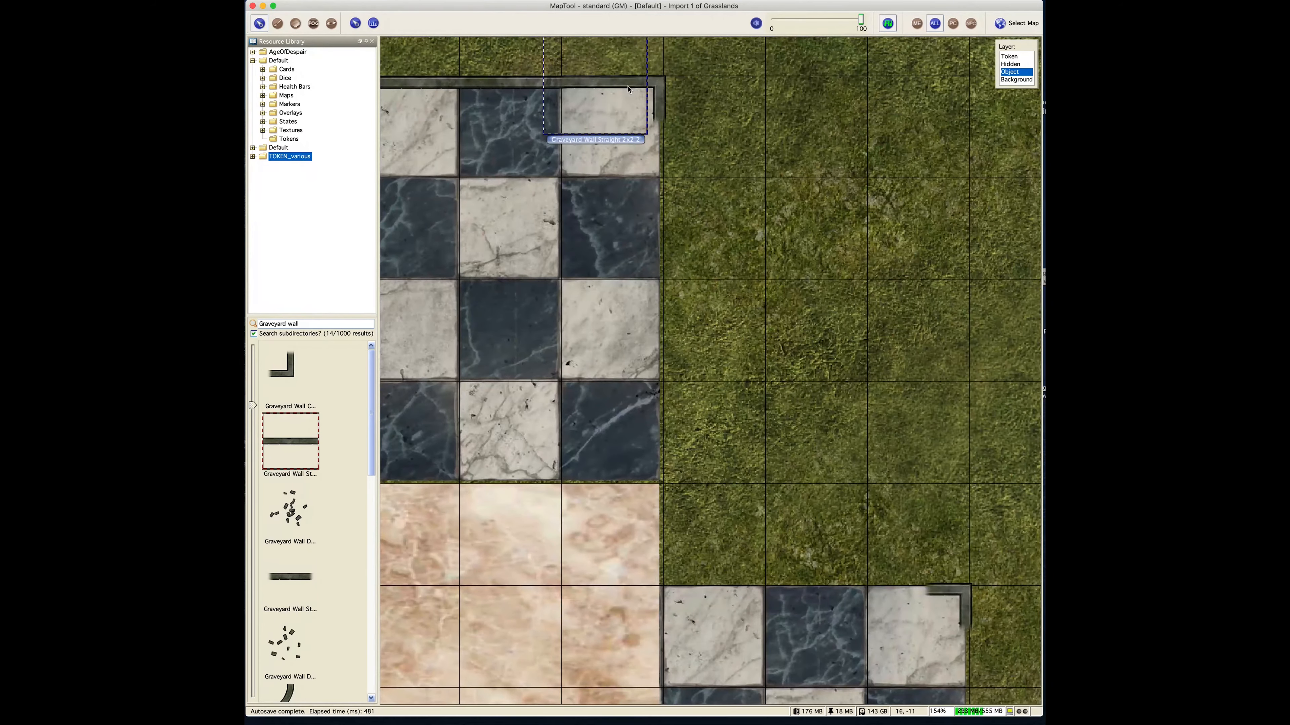
{"action": "left_click_drag", "start_coordinate": [752, 584], "coordinate": [694, 355]}
{"action": "left_click_drag", "start_coordinate": [762, 559], "coordinate": [762, 467]}
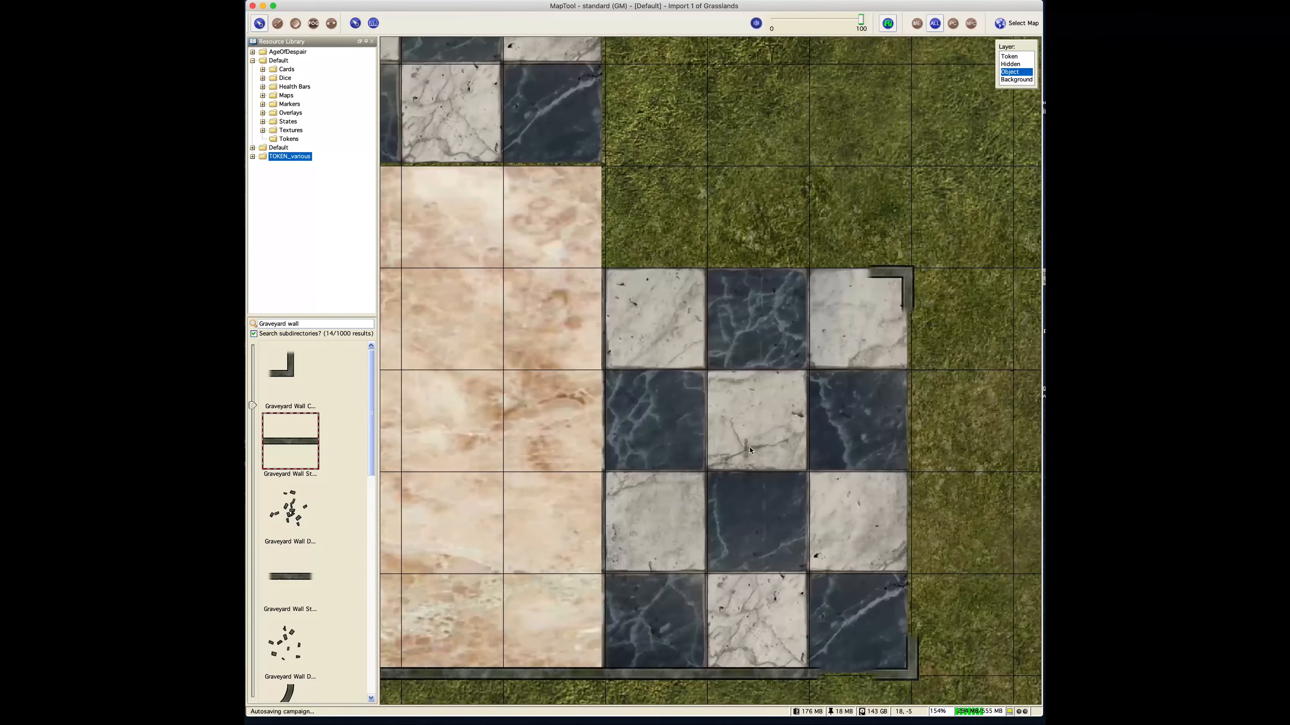
{"action": "left_click_drag", "start_coordinate": [818, 641], "coordinate": [728, 506]}
{"action": "key", "text": "super+v"}
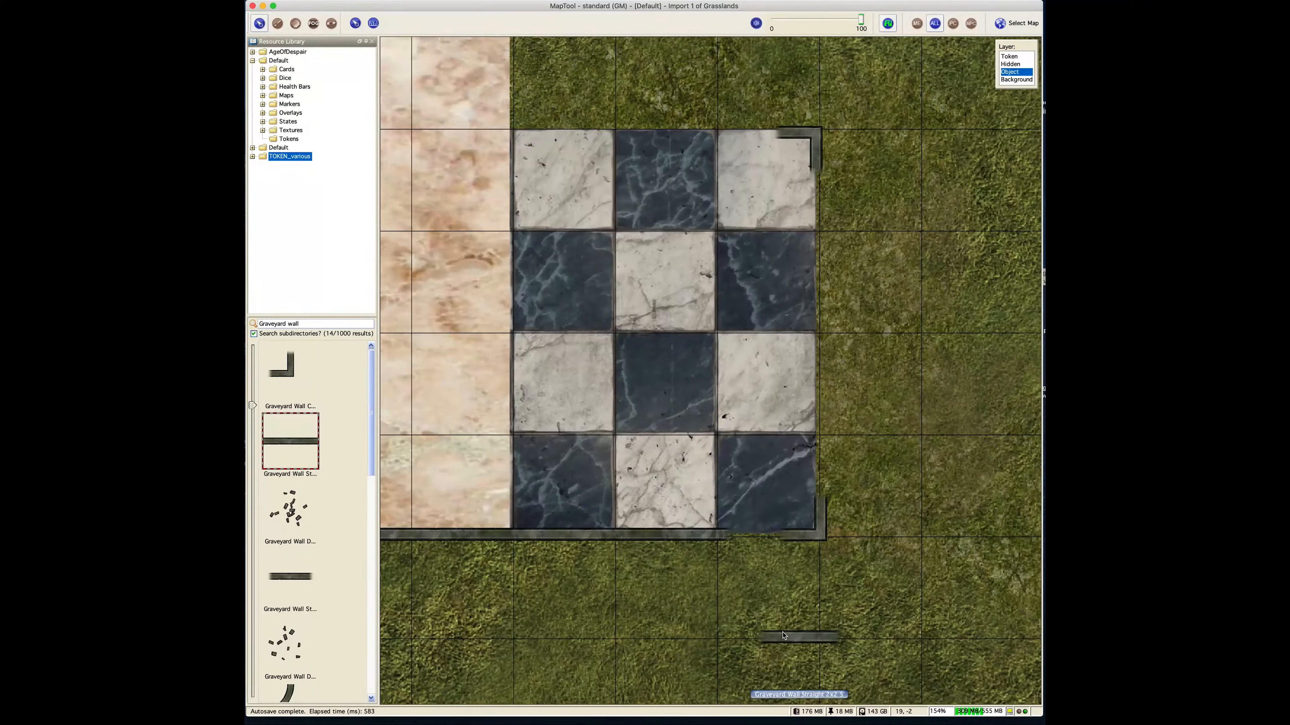
{"action": "left_click_drag", "start_coordinate": [783, 635], "coordinate": [740, 534]}
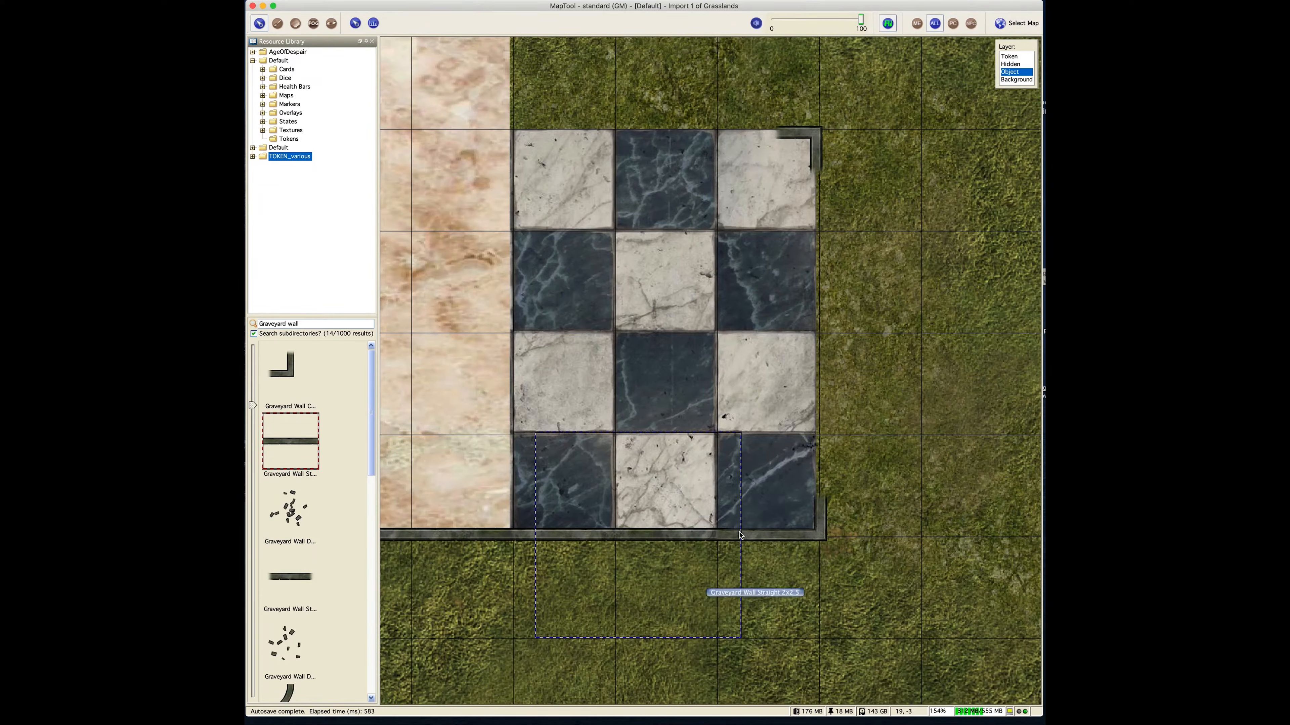
Step: Align the lower-right and upper-right corner pieces of the small checkered floor with each other and the bottom wall
{"action": "left_click_drag", "start_coordinate": [863, 542], "coordinate": [866, 545]}
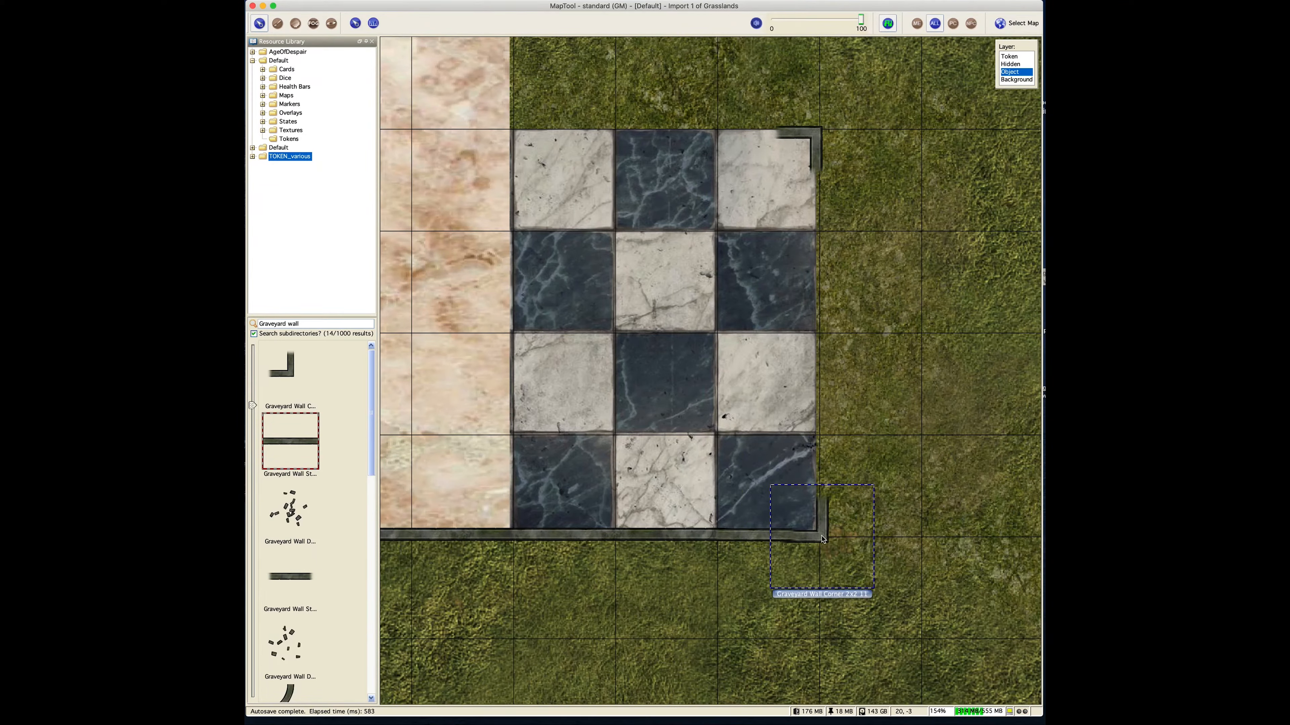
{"action": "left_click_drag", "start_coordinate": [822, 536], "coordinate": [816, 536]}
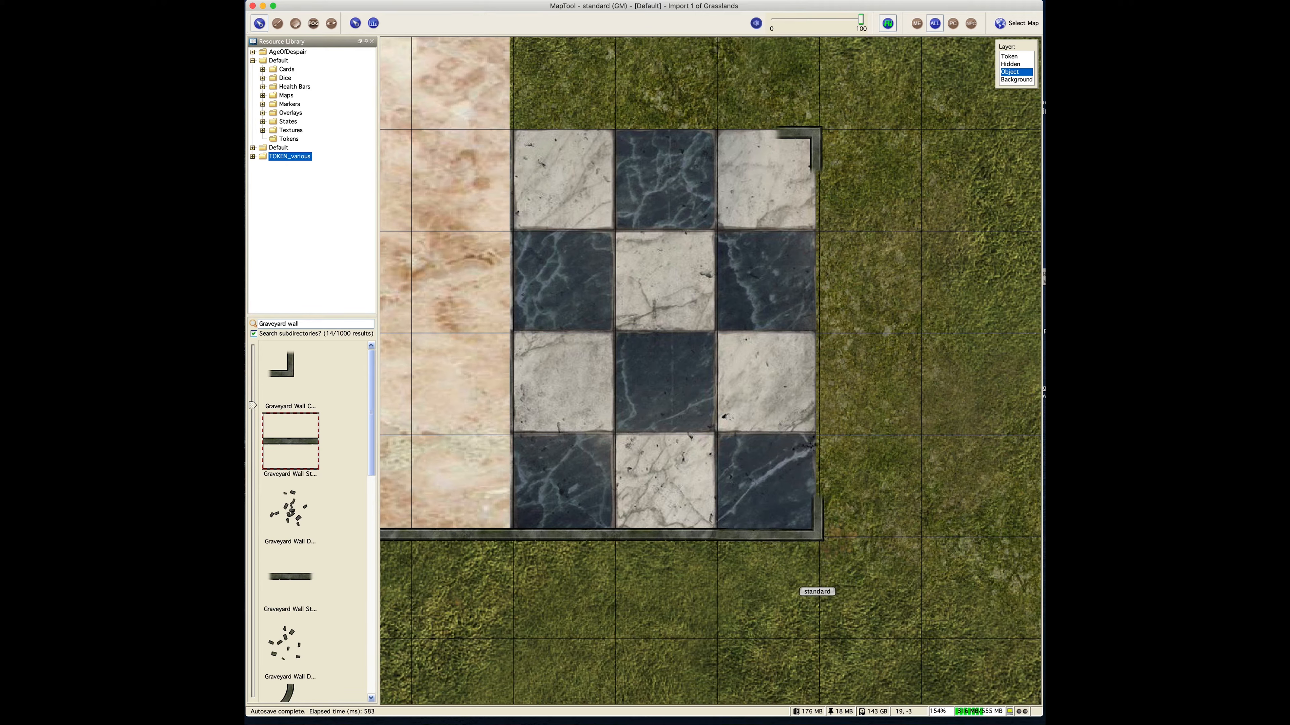
{"action": "left_click_drag", "start_coordinate": [816, 536], "coordinate": [814, 538]}
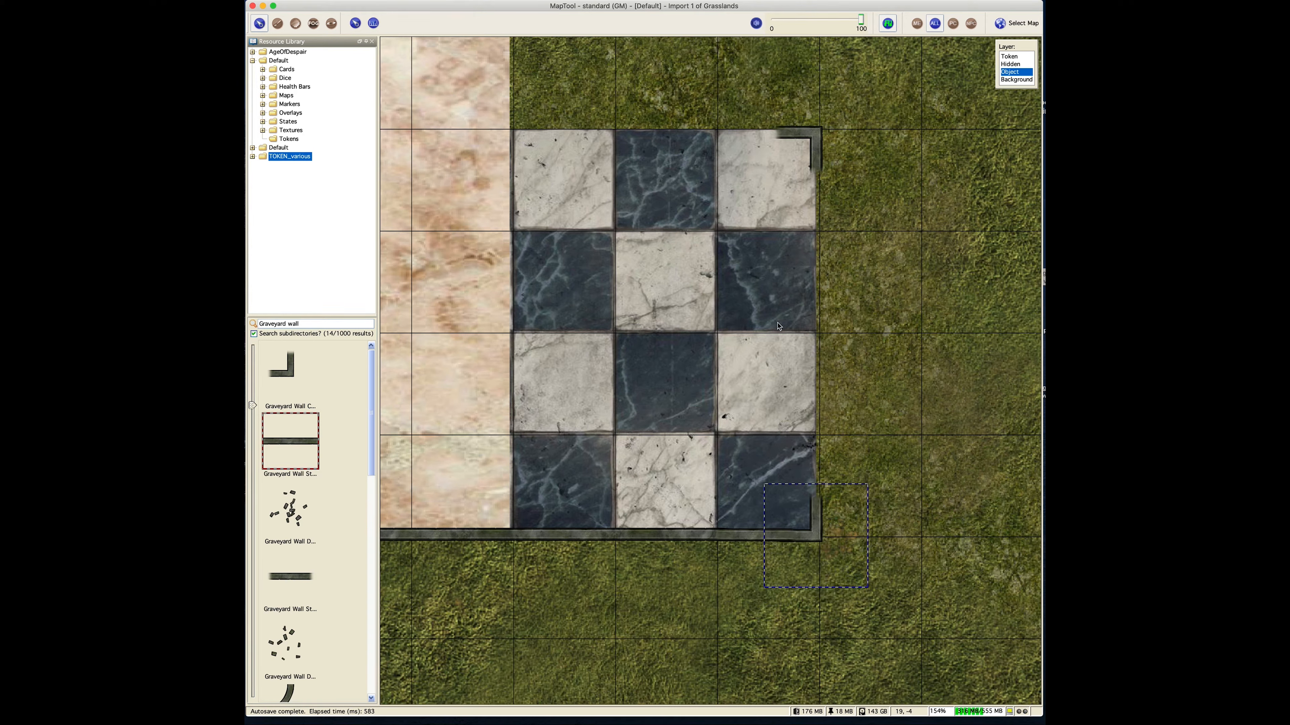
{"action": "left_click_drag", "start_coordinate": [814, 135], "coordinate": [815, 135]}
Step: Paste a copy of the bottom wall's long straight piece, rotate it vertical, and place it on the small checkered floor's lower right edge
{"action": "left_click", "coordinate": [603, 540]}
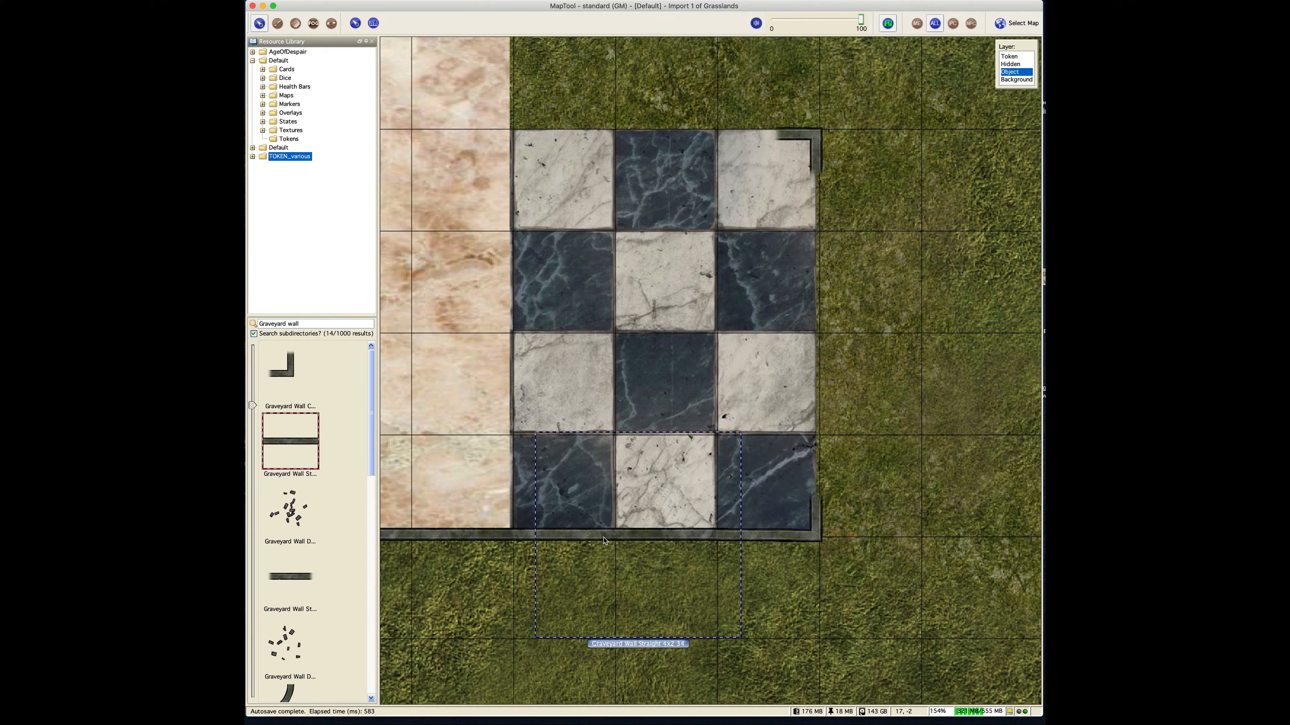
{"action": "key", "text": "ctrl+v"}
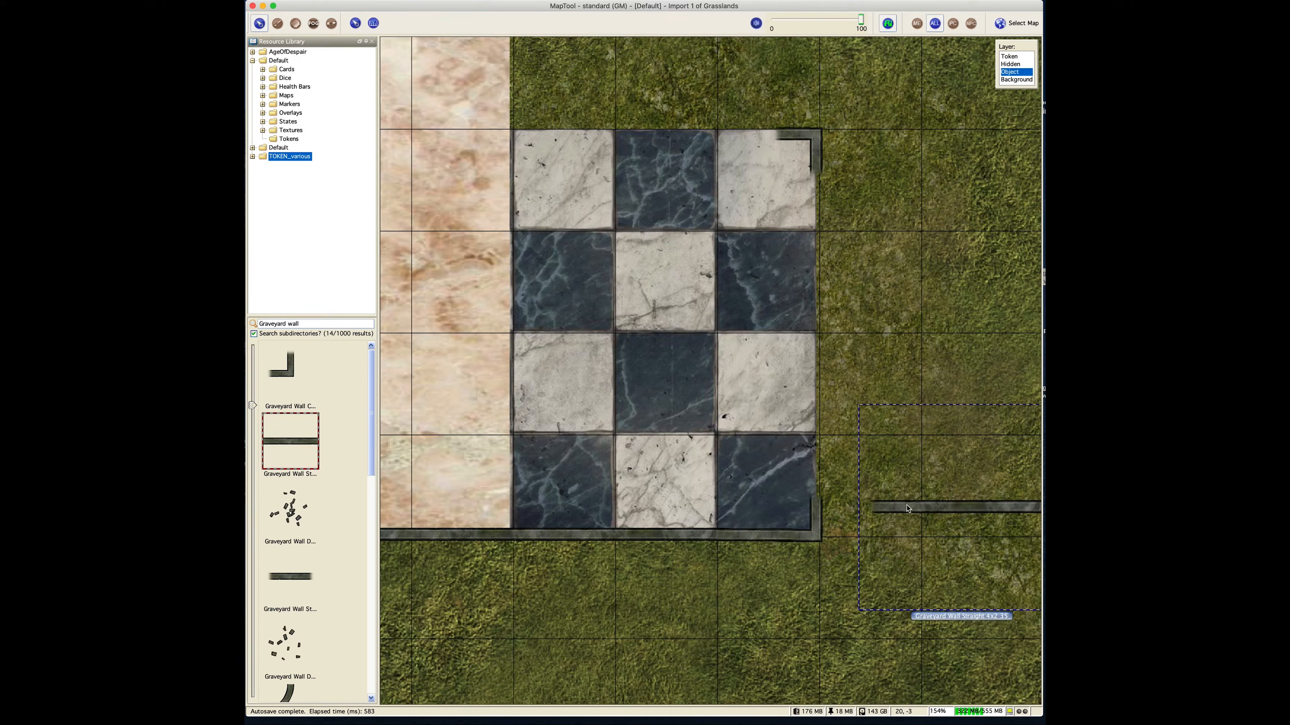
{"action": "scroll", "coordinate": [937, 514], "scroll_direction": "up", "scroll_amount": 6}
{"action": "left_click_drag", "start_coordinate": [957, 503], "coordinate": [816, 414]}
{"action": "left_click", "coordinate": [953, 366]}
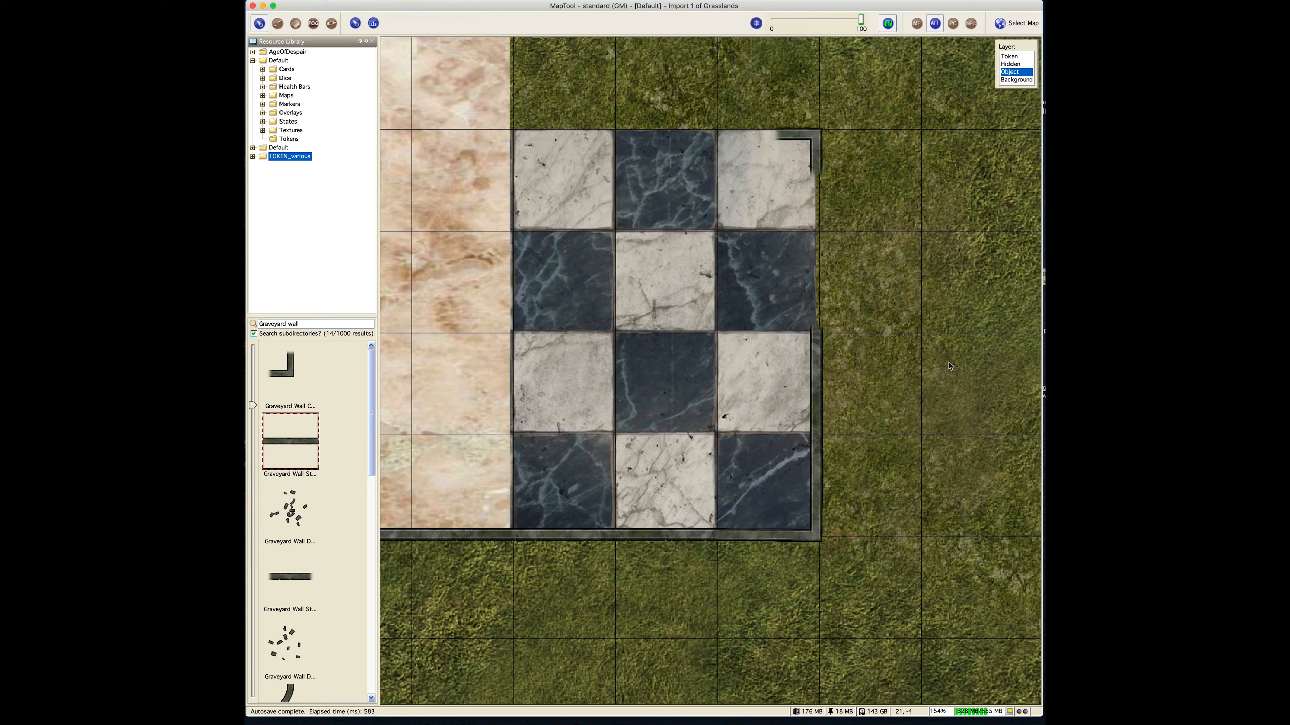
Step: Paste a second long straight piece, rotate it vertical, and place it on the upper half of the small floor's right edge
{"action": "key", "text": "ctrl+v"}
{"action": "scroll", "coordinate": [980, 478], "scroll_direction": "up", "scroll_amount": 6}
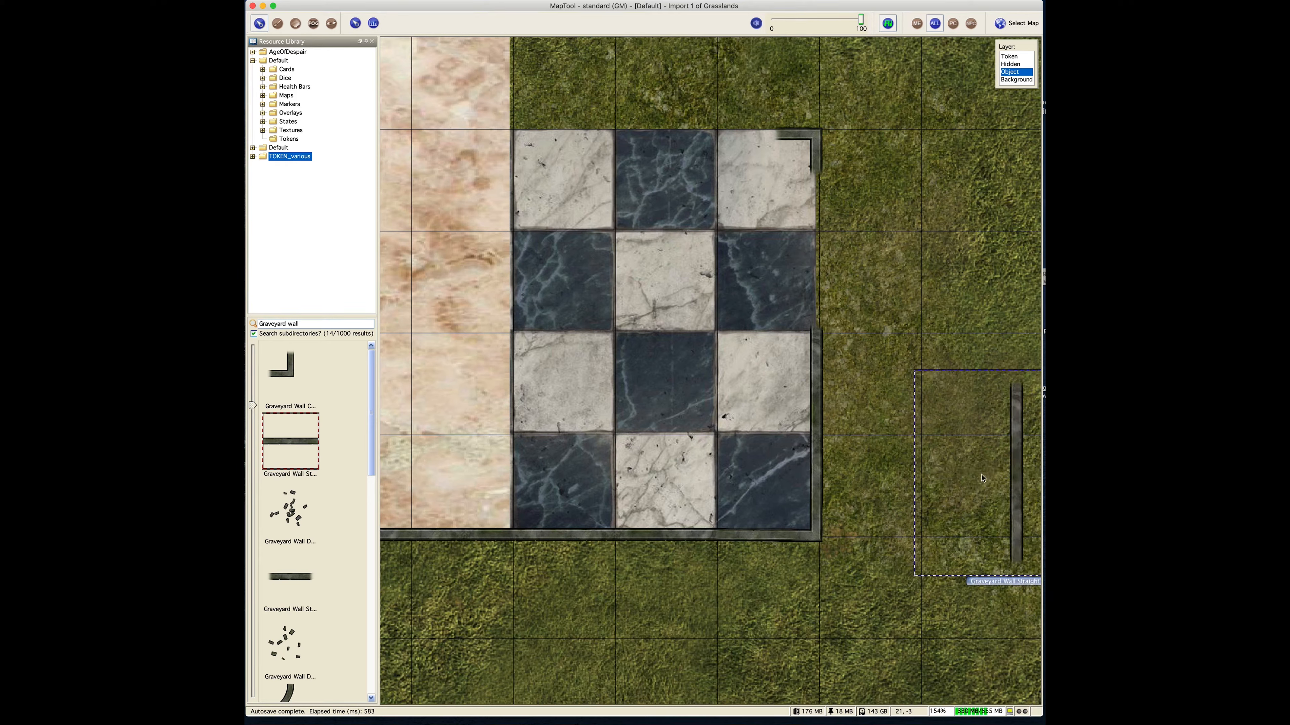
{"action": "left_click_drag", "start_coordinate": [1010, 465], "coordinate": [815, 240]}
{"action": "left_click", "coordinate": [917, 303]}
Step: Paste a copied straight bottom-wall piece onto the small checkered floor's upper edge, joining it to the upper-right corner piece
{"action": "left_click_drag", "start_coordinate": [914, 302], "coordinate": [985, 351]}
{"action": "left_click", "coordinate": [833, 588]}
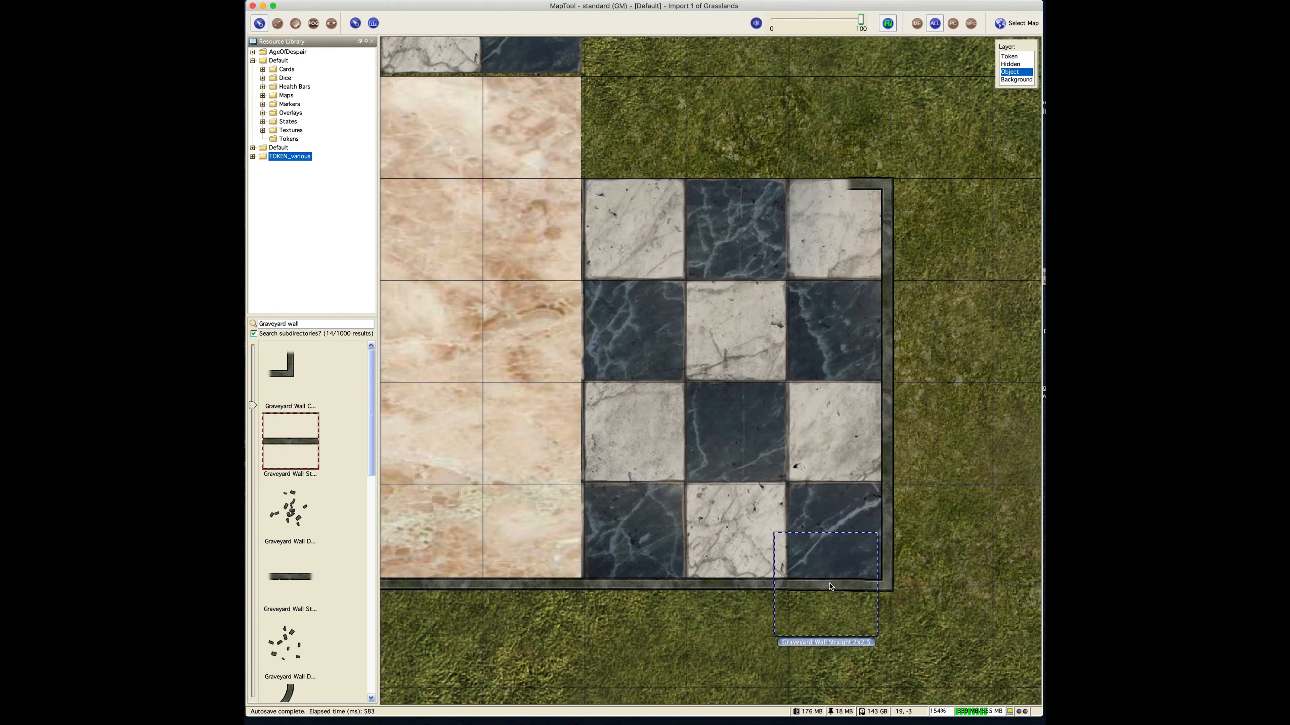
{"action": "left_click", "coordinate": [743, 592], "text": "shift"}
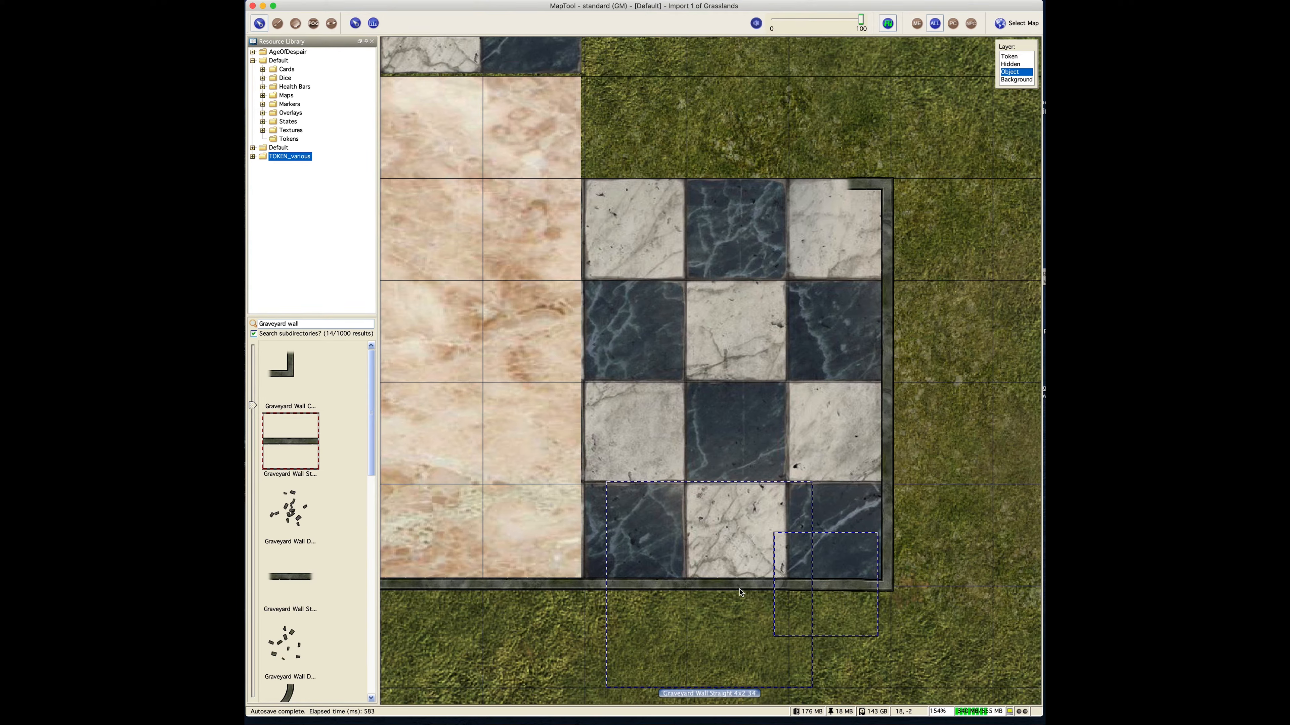
{"action": "left_click", "coordinate": [782, 600]}
{"action": "key", "text": "super+v"}
{"action": "left_click_drag", "start_coordinate": [789, 270], "coordinate": [785, 190]}
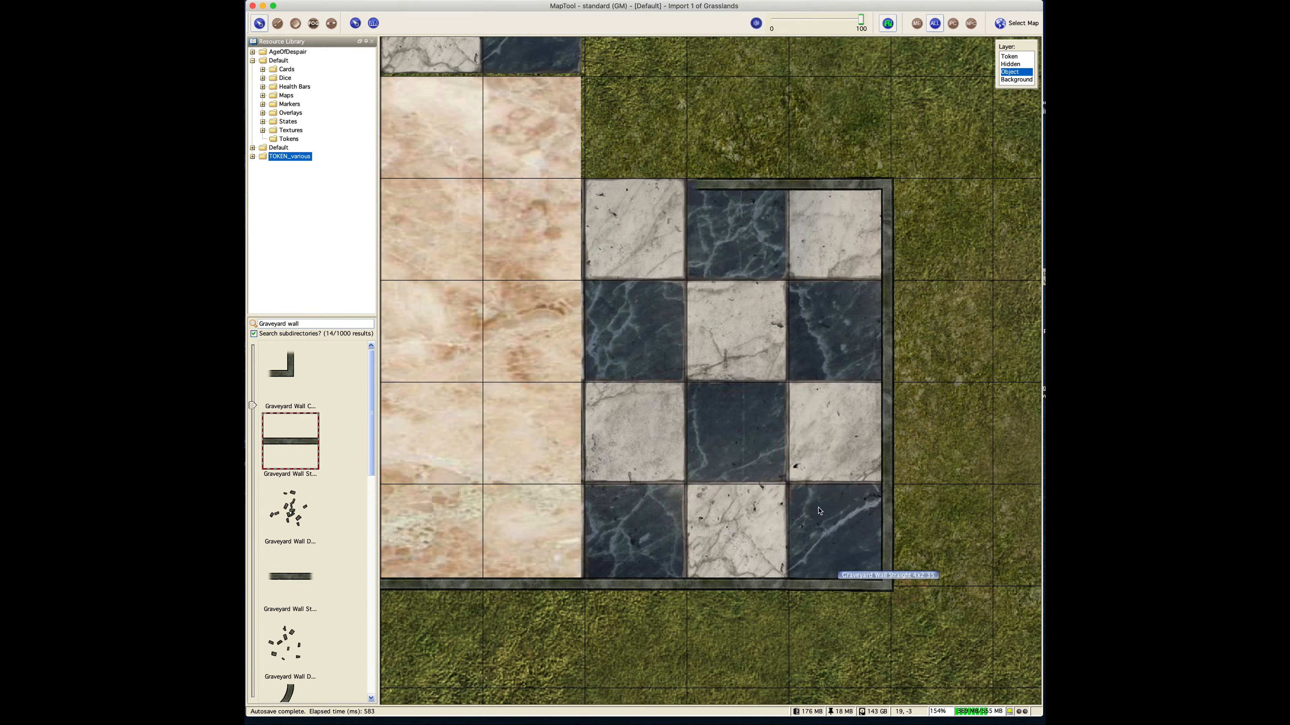
Step: Complete the small floor's upper wall to the marble floor with another pasted straight piece and align the pieces
{"action": "left_click", "coordinate": [821, 584]}
{"action": "key", "text": "super+v"}
{"action": "left_click_drag", "start_coordinate": [682, 182], "coordinate": [596, 129]}
{"action": "left_click_drag", "start_coordinate": [612, 186], "coordinate": [612, 185]}
{"action": "left_click_drag", "start_coordinate": [697, 186], "coordinate": [696, 187]}
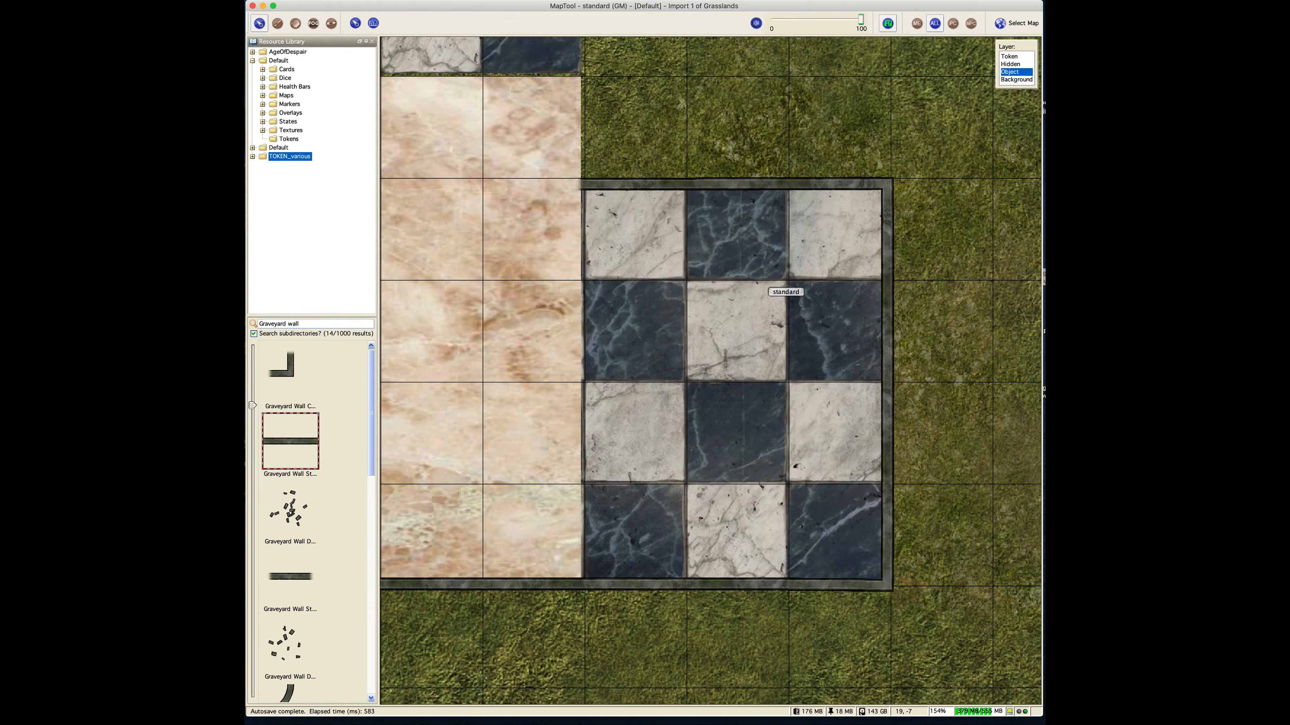
Step: Paste a long straight wall piece, rotate it vertical, and place it below the middle checkered floor's upper-right corner piece
{"action": "left_click", "coordinate": [988, 210]}
{"action": "left_click_drag", "start_coordinate": [711, 630], "coordinate": [748, 631]}
{"action": "left_click", "coordinate": [707, 107]}
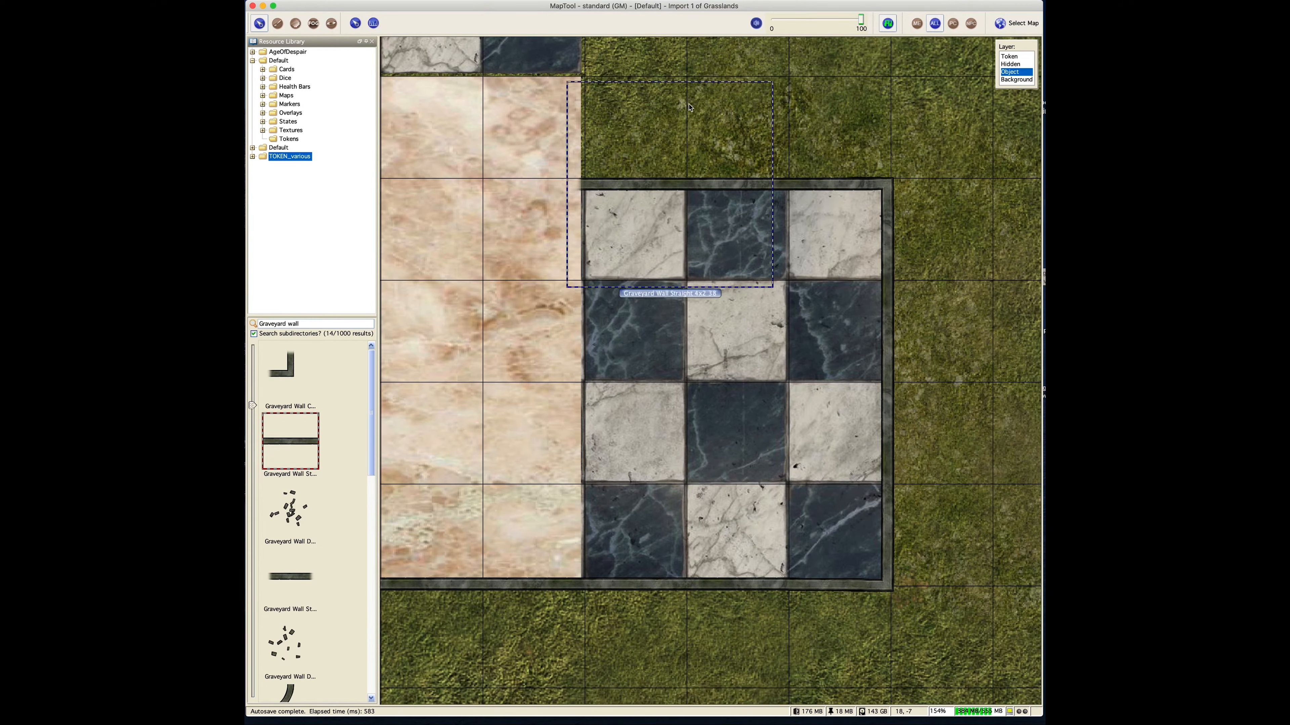
{"action": "scroll", "coordinate": [709, 113], "scroll_direction": "down", "scroll_amount": 10}
{"action": "scroll", "coordinate": [691, 547], "scroll_direction": "down", "scroll_amount": 3}
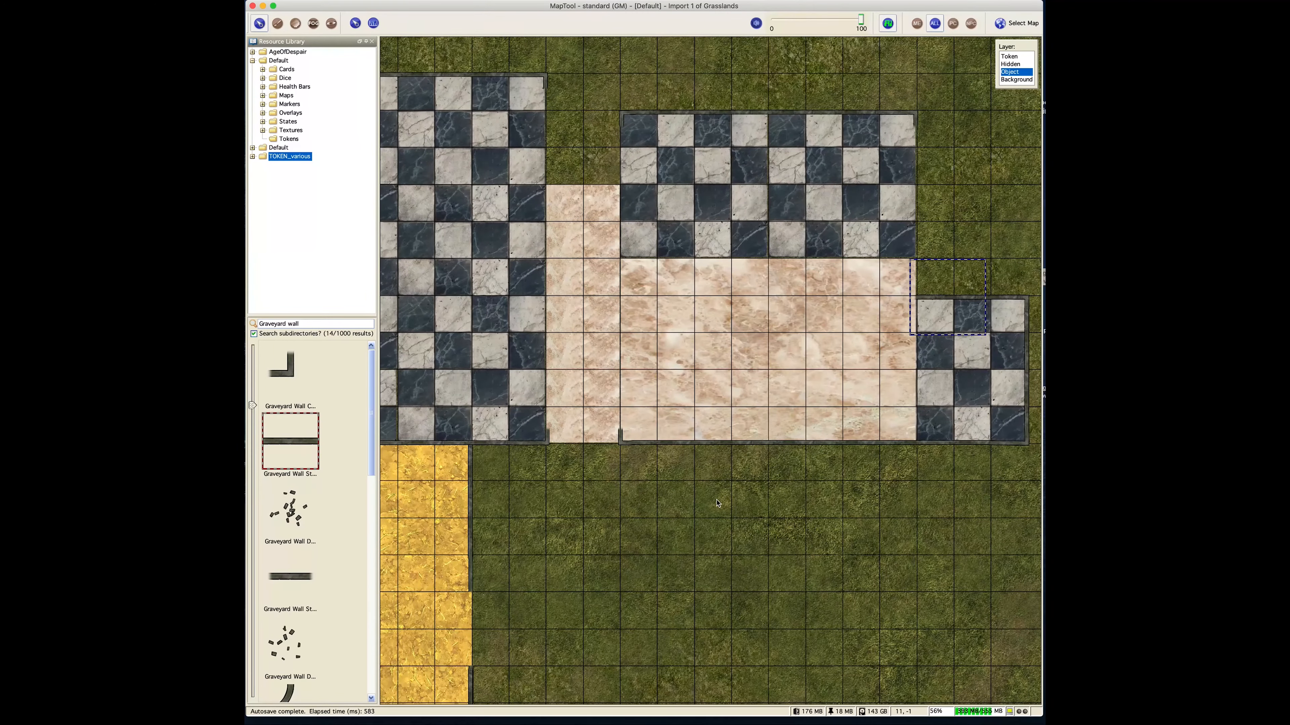
{"action": "left_click_drag", "start_coordinate": [716, 501], "coordinate": [502, 584]}
{"action": "scroll", "coordinate": [690, 412], "scroll_direction": "up", "scroll_amount": 5}
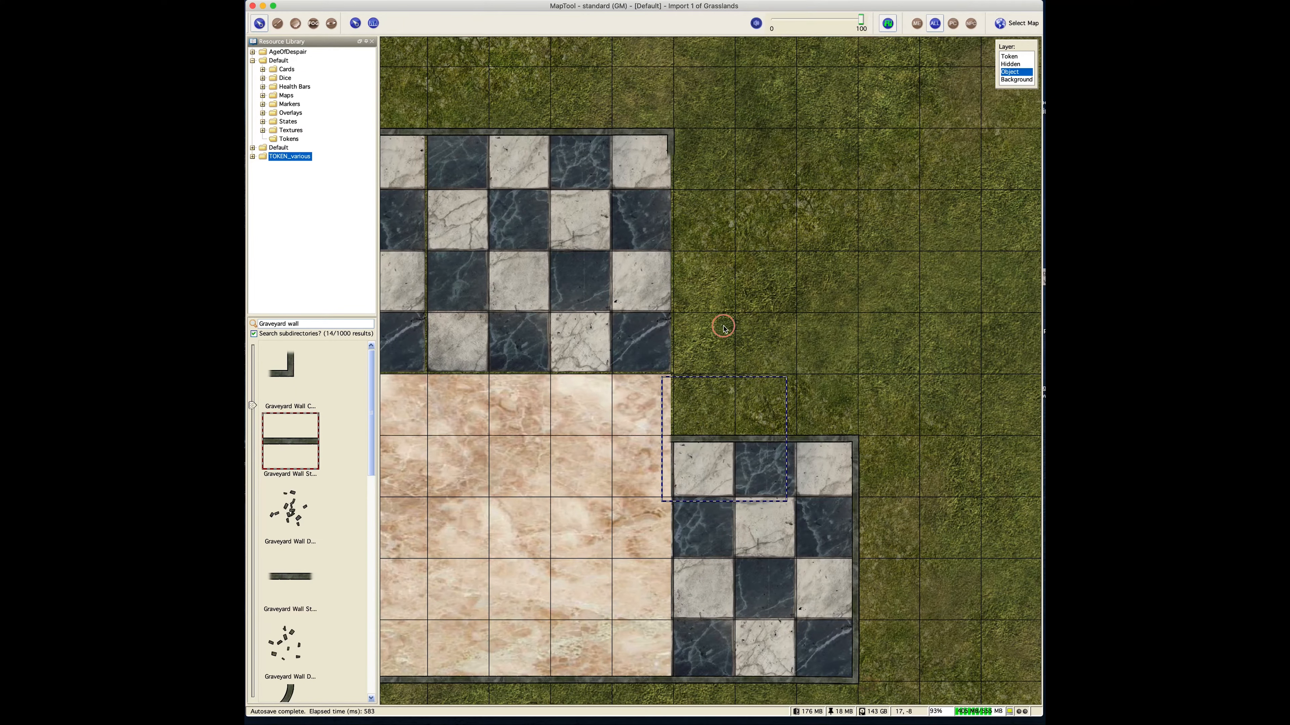
{"action": "key", "text": "super+v"}
{"action": "scroll", "coordinate": [762, 390], "scroll_direction": "down", "scroll_amount": 1}
{"action": "scroll", "coordinate": [762, 389], "scroll_direction": "down", "scroll_amount": 2}
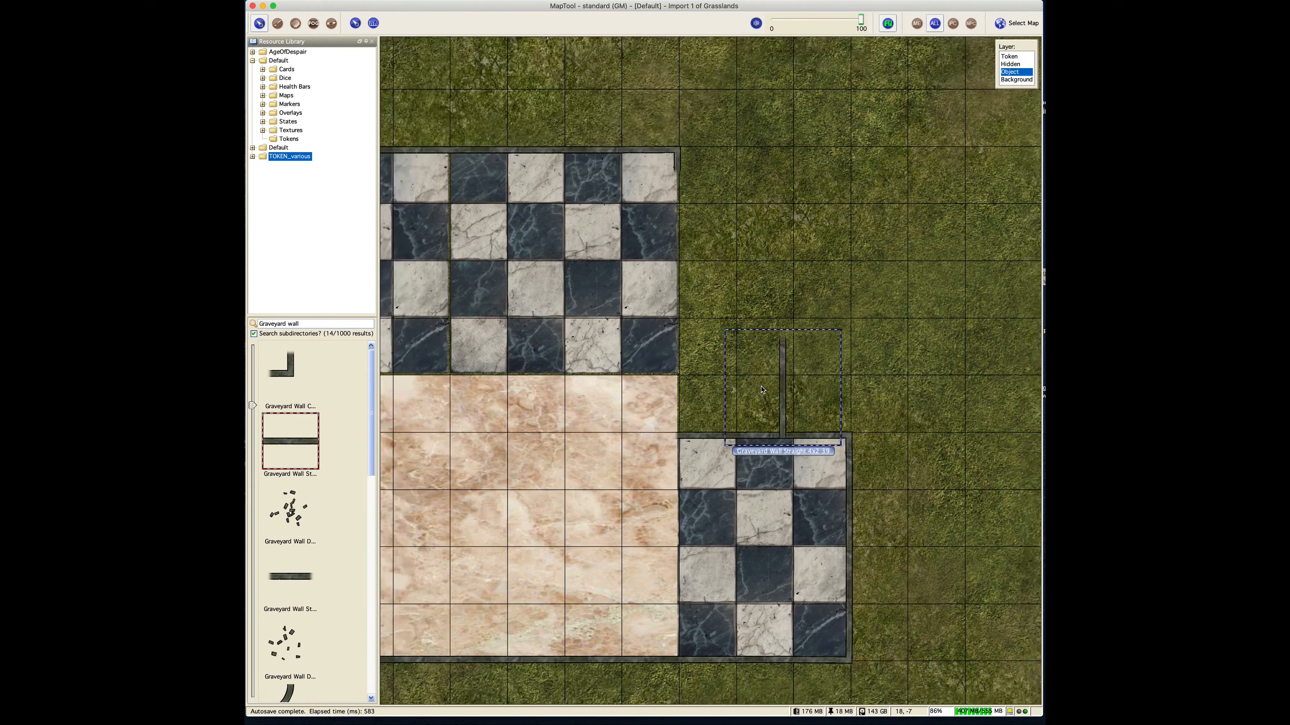
{"action": "left_click_drag", "start_coordinate": [778, 391], "coordinate": [674, 221]}
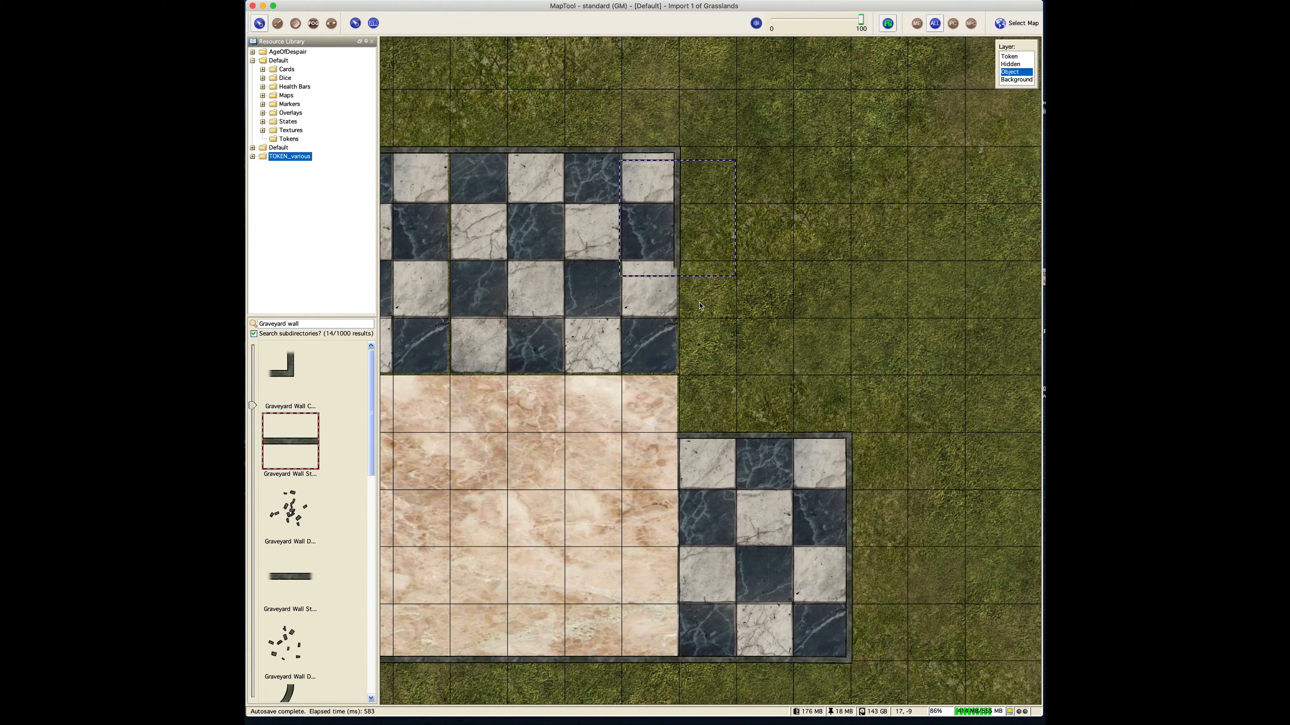
Step: Extend the vertical wall down the marble floor's right edge with three more pasted long straight pieces
{"action": "key", "text": "ctrl+v"}
{"action": "left_click_drag", "start_coordinate": [762, 394], "coordinate": [669, 301]}
{"action": "left_click", "coordinate": [716, 412]}
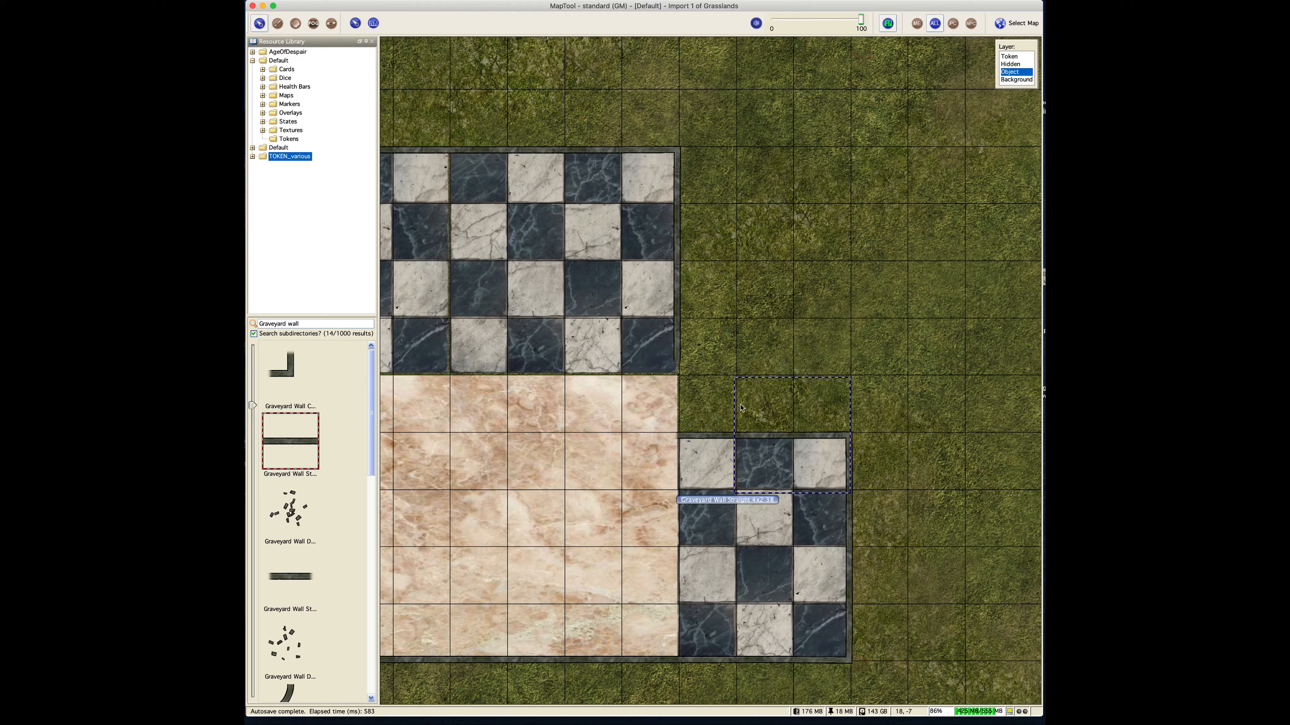
{"action": "scroll", "coordinate": [812, 282], "scroll_direction": "down", "scroll_amount": 5}
{"action": "scroll", "coordinate": [811, 283], "scroll_direction": "left", "scroll_amount": 2}
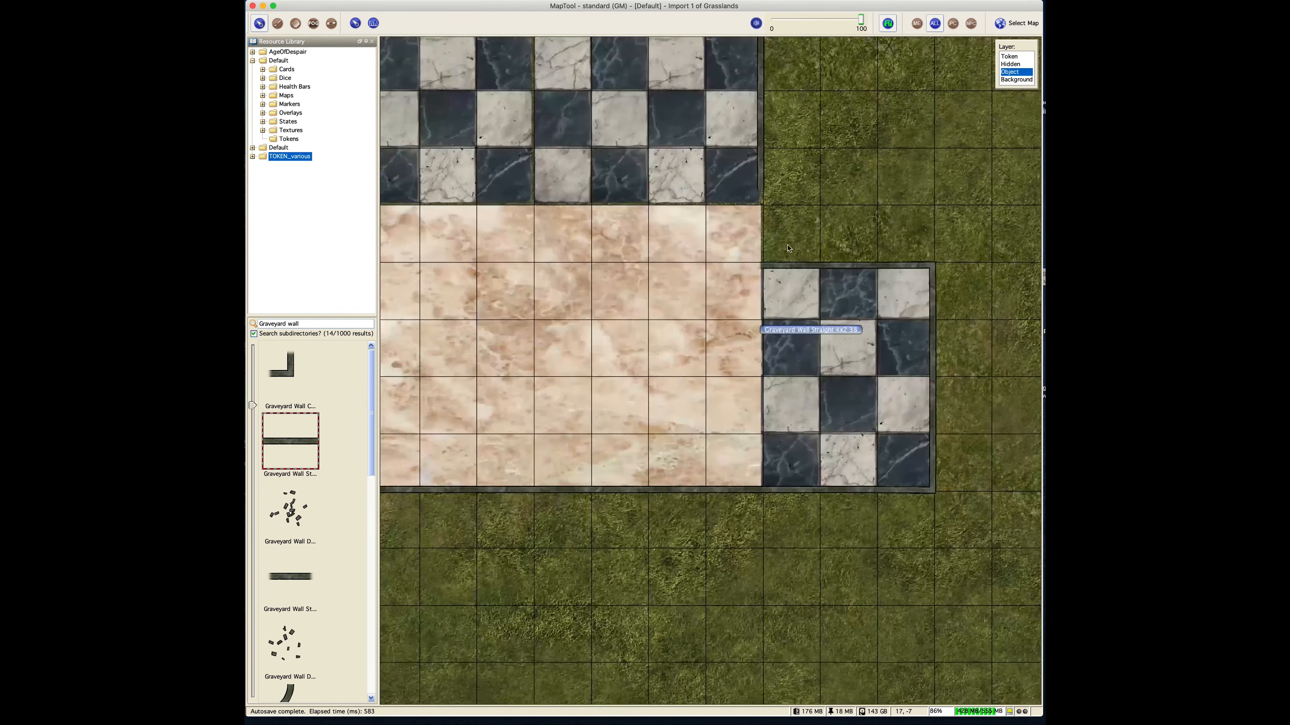
{"action": "key", "text": "ctrl+v"}
{"action": "left_click_drag", "start_coordinate": [840, 284], "coordinate": [760, 220]}
{"action": "key", "text": "ctrl+v"}
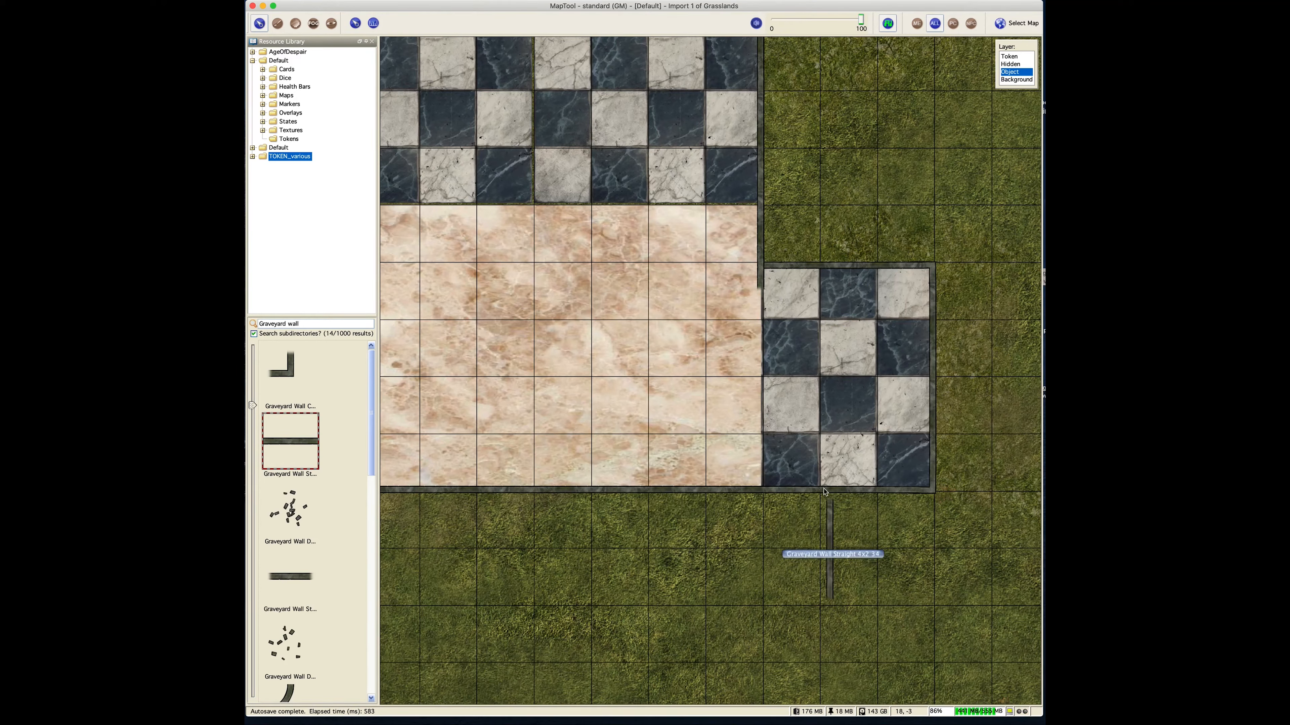
{"action": "left_click_drag", "start_coordinate": [830, 536], "coordinate": [760, 333]}
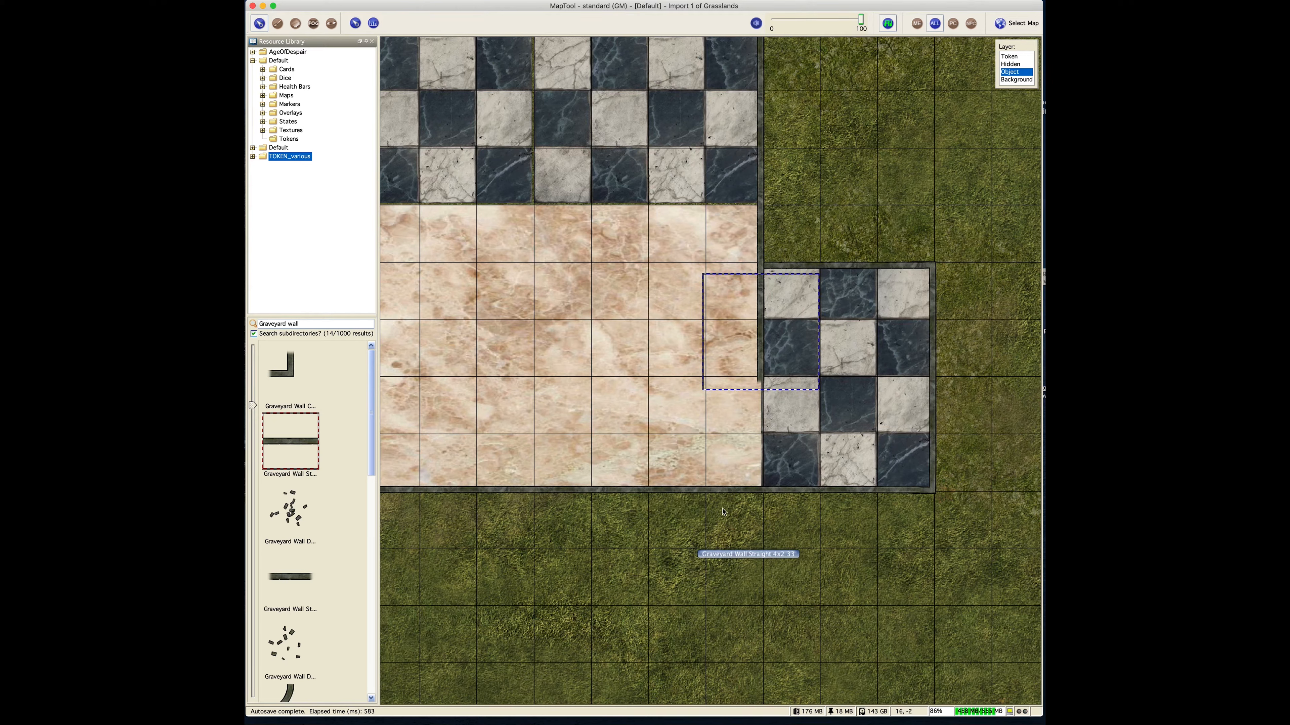
{"action": "left_click_drag", "start_coordinate": [586, 365], "coordinate": [787, 616]}
{"action": "left_click_drag", "start_coordinate": [496, 432], "coordinate": [586, 442]}
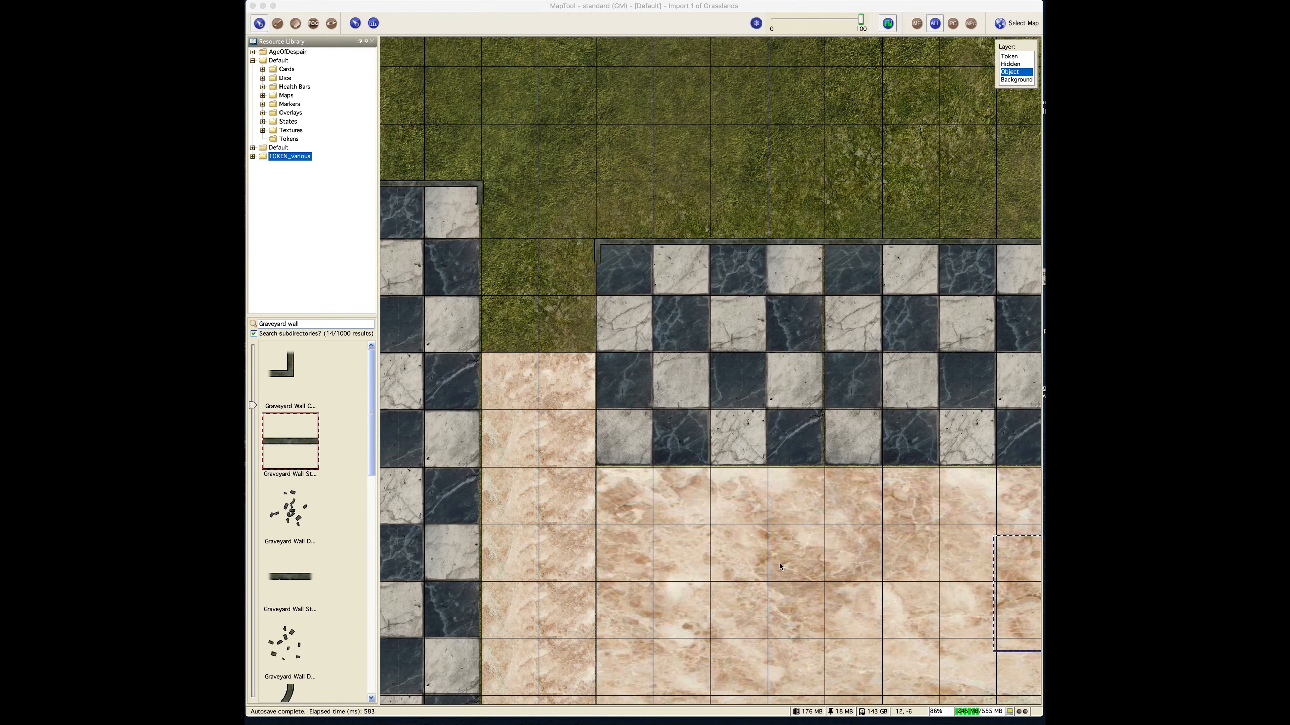
{"action": "scroll", "coordinate": [700, 495], "scroll_direction": "right", "scroll_amount": 7}
{"action": "scroll", "coordinate": [700, 495], "scroll_direction": "down", "scroll_amount": 4}
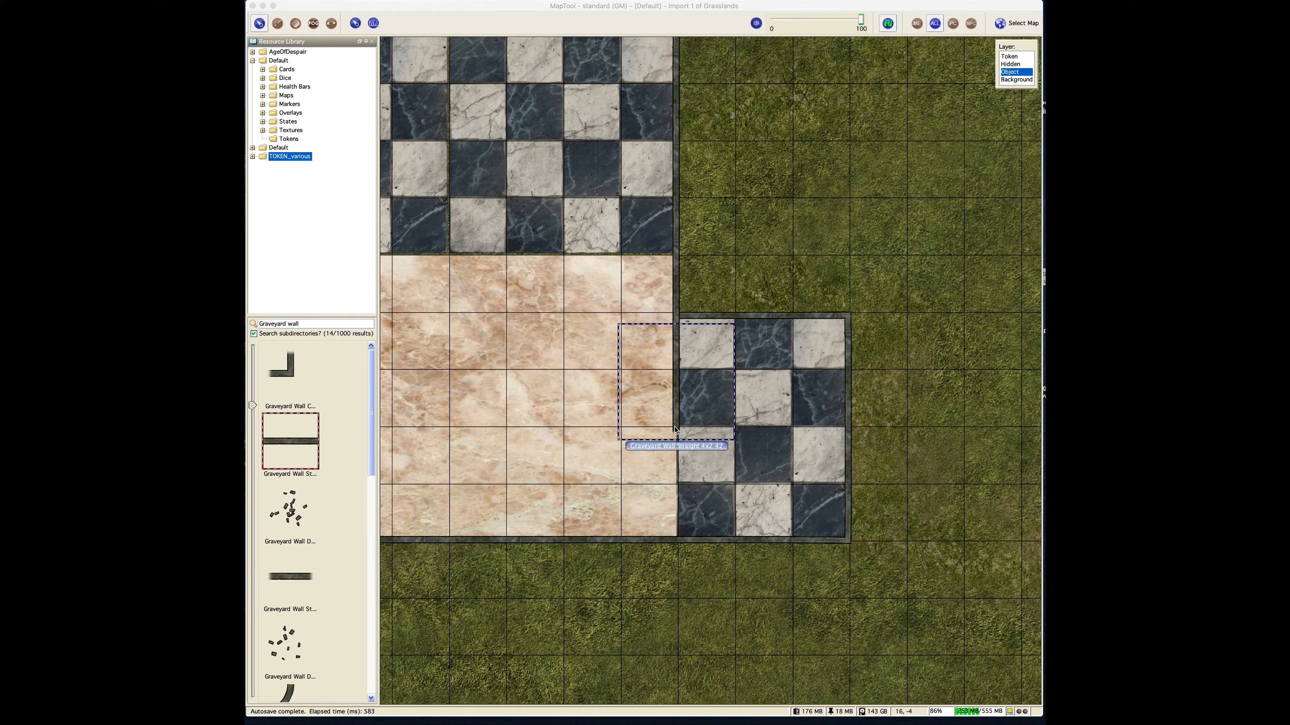
Step: Add a Graveyard Wall Straight piece from the library, size it to Medium, rotate it vertical, and attach it to the dividing wall's lower end
{"action": "scroll", "coordinate": [333, 531], "scroll_direction": "down", "scroll_amount": 5}
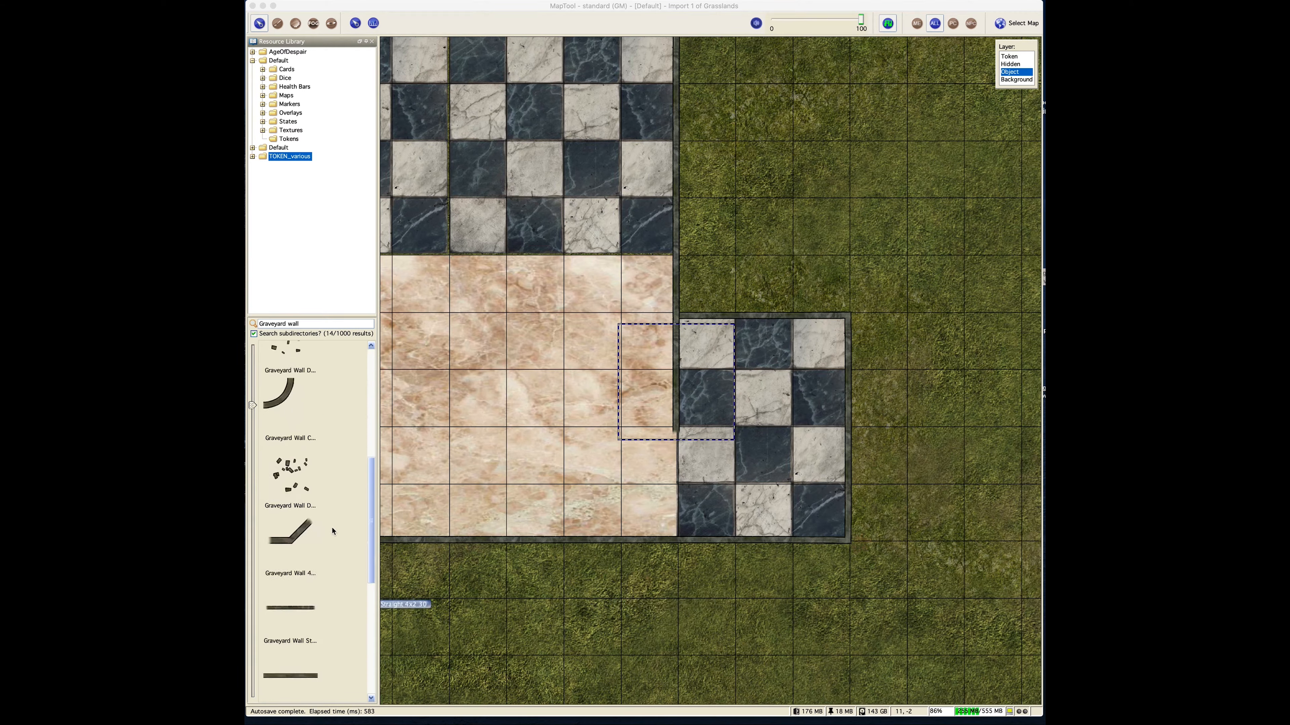
{"action": "scroll", "coordinate": [332, 531], "scroll_direction": "down", "scroll_amount": 5}
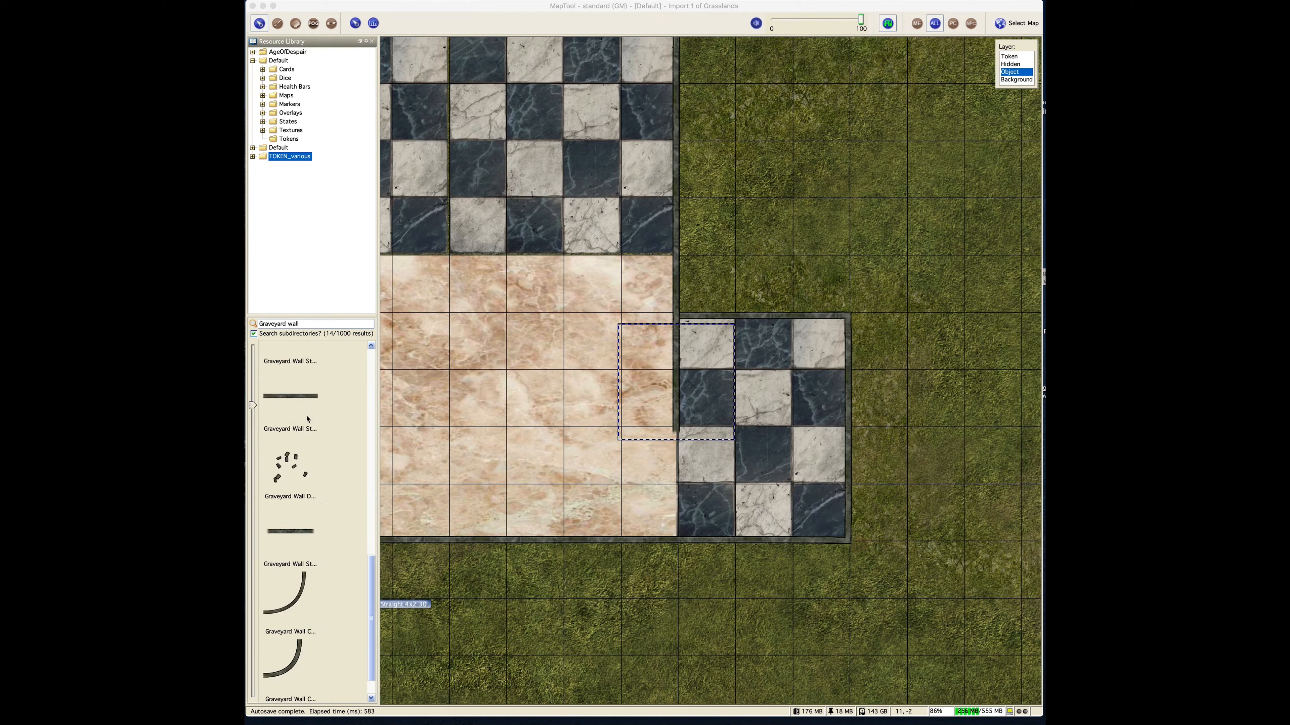
{"action": "scroll", "coordinate": [307, 416], "scroll_direction": "up", "scroll_amount": 2}
{"action": "left_click", "coordinate": [294, 524]}
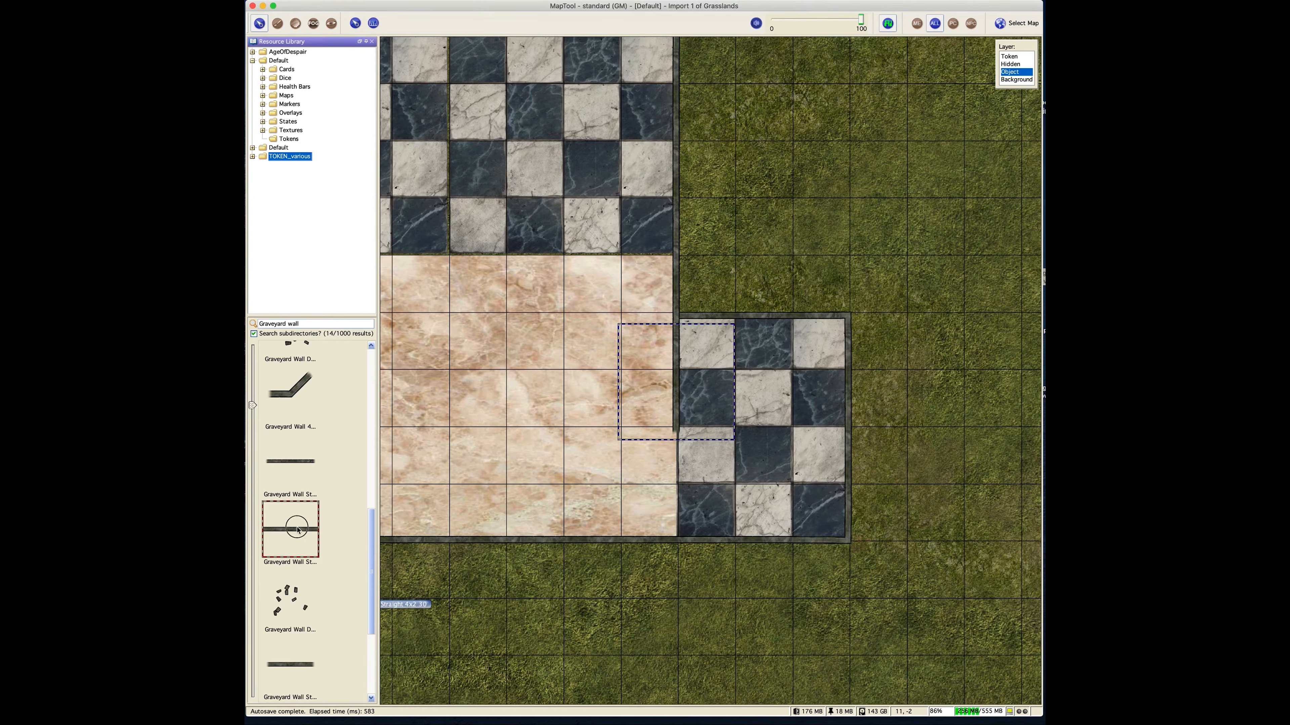
{"action": "scroll", "coordinate": [340, 497], "scroll_direction": "up", "scroll_amount": 5}
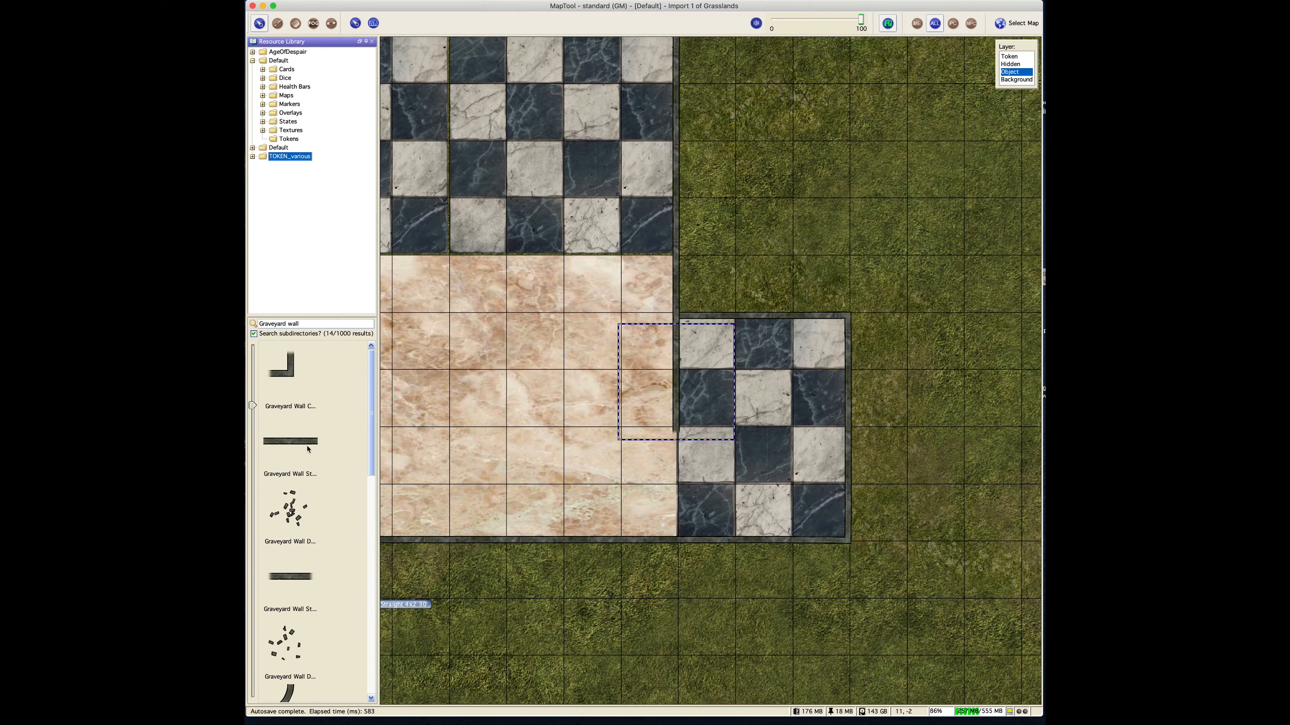
{"action": "left_click_drag", "start_coordinate": [307, 449], "coordinate": [630, 652]}
{"action": "right_click", "coordinate": [638, 653]}
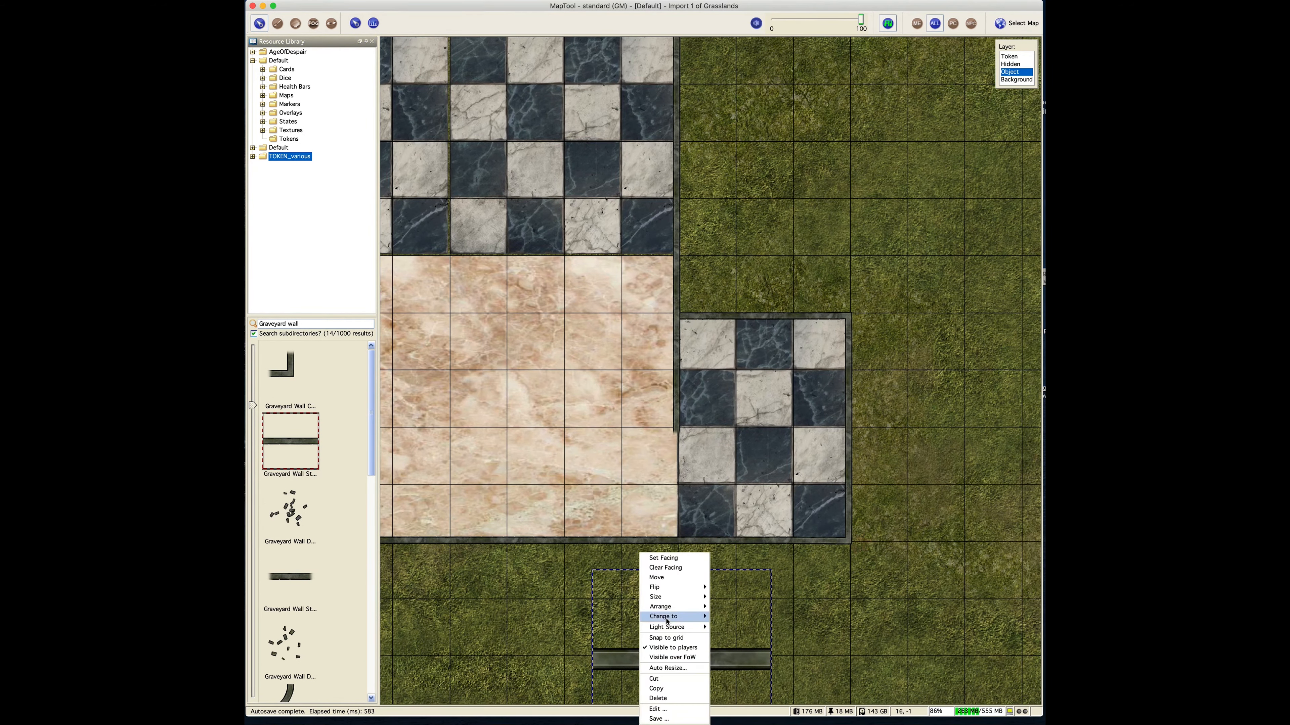
{"action": "mouse_move", "coordinate": [675, 597]}
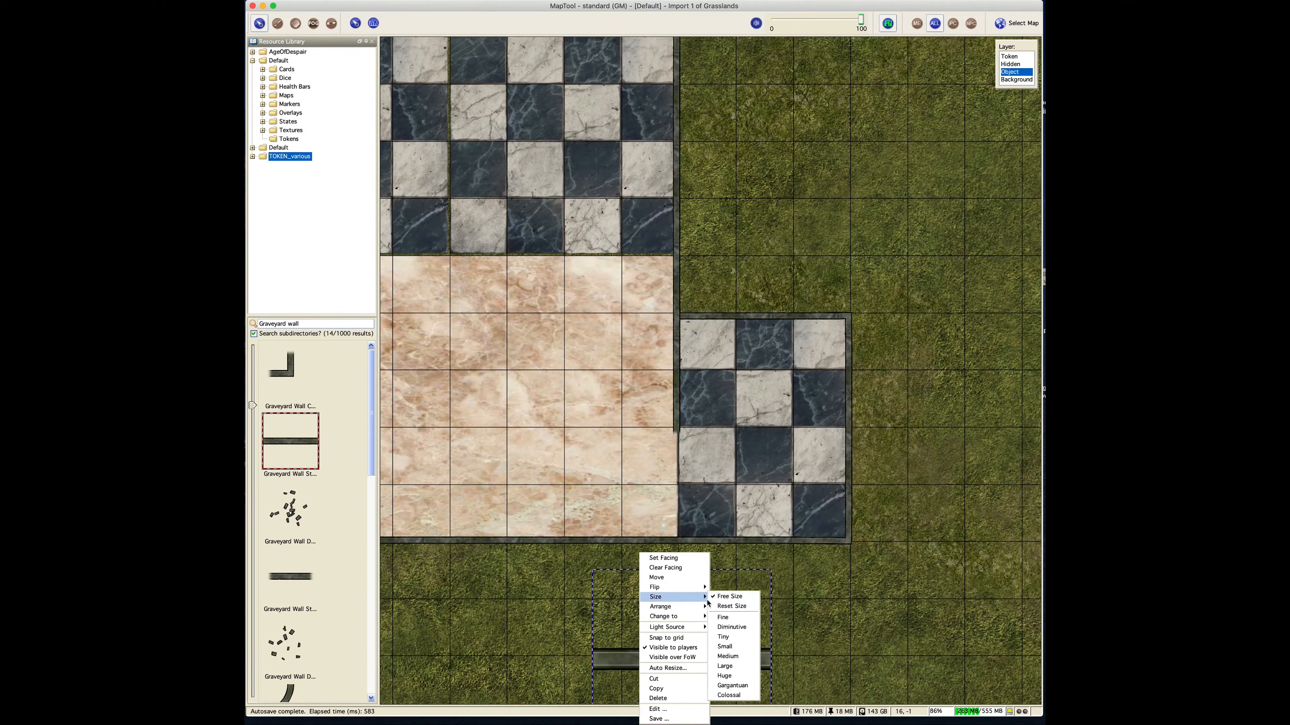
{"action": "left_click", "coordinate": [731, 651]}
{"action": "left_click_drag", "start_coordinate": [622, 635], "coordinate": [676, 458]}
{"action": "scroll", "coordinate": [683, 487], "scroll_direction": "down", "scroll_amount": 6}
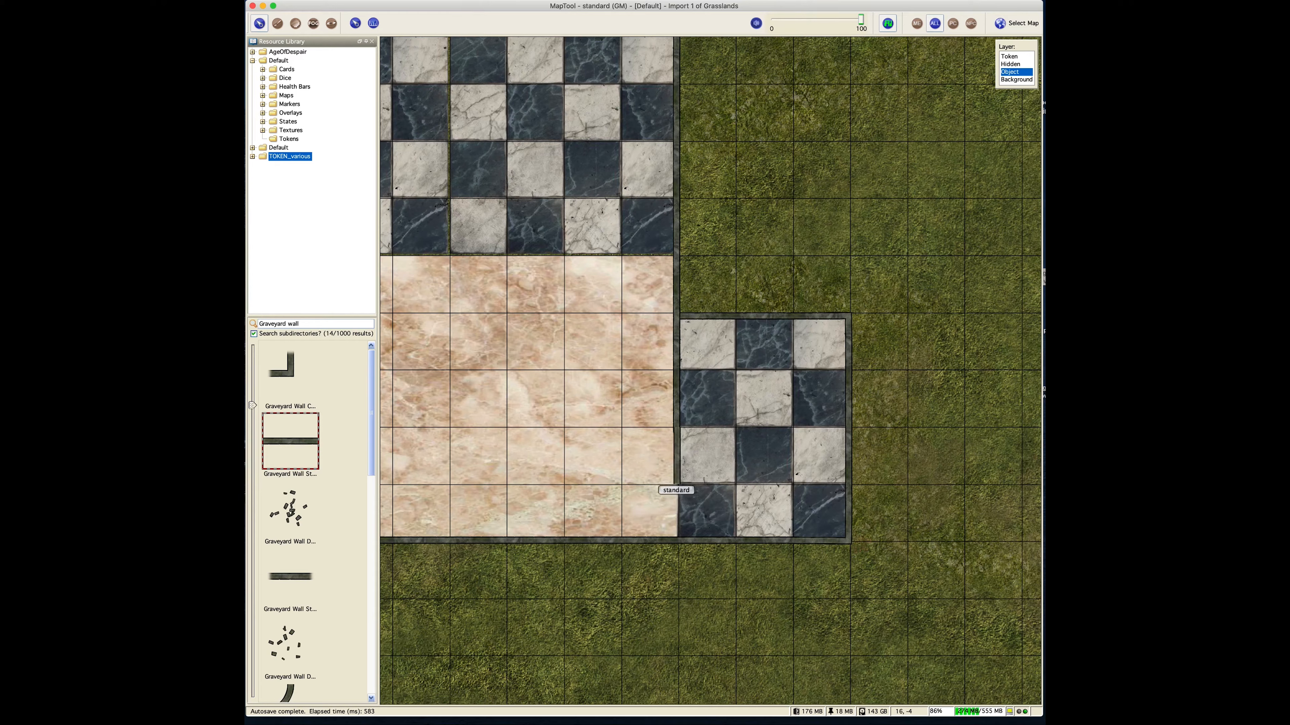
{"action": "left_click", "coordinate": [683, 494]}
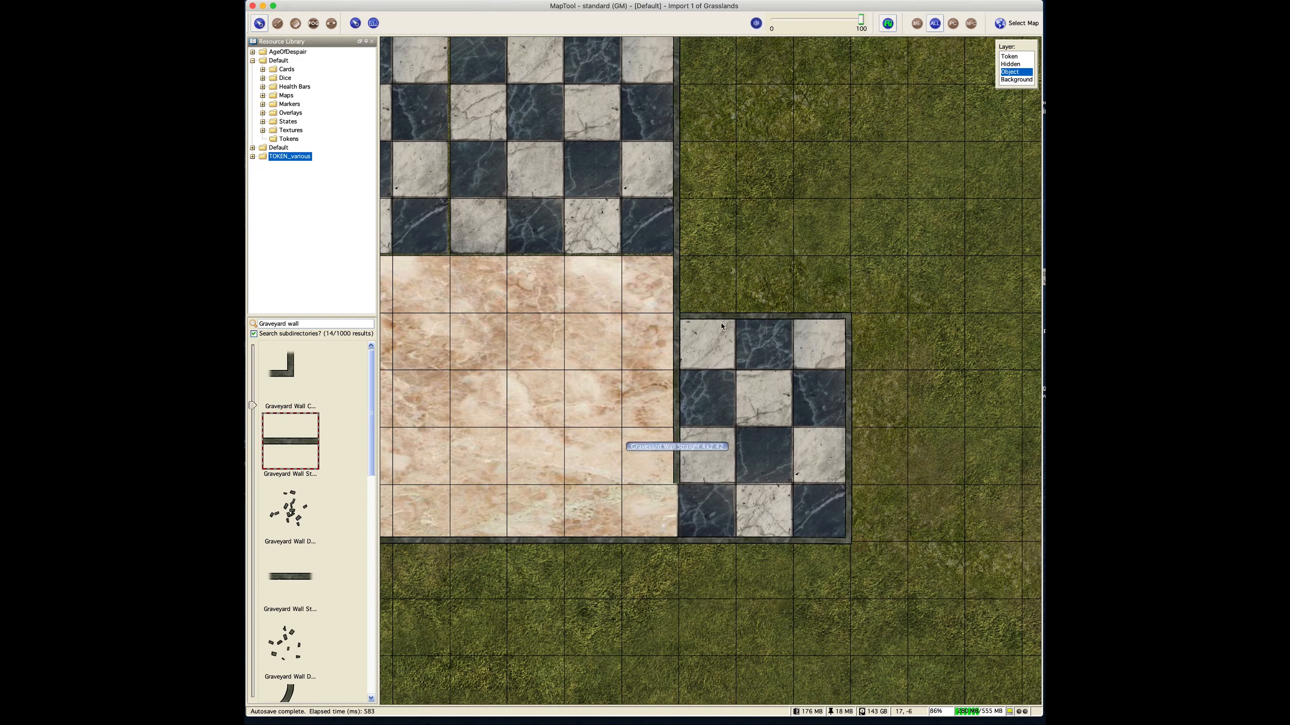
{"action": "left_click_drag", "start_coordinate": [728, 222], "coordinate": [909, 370]}
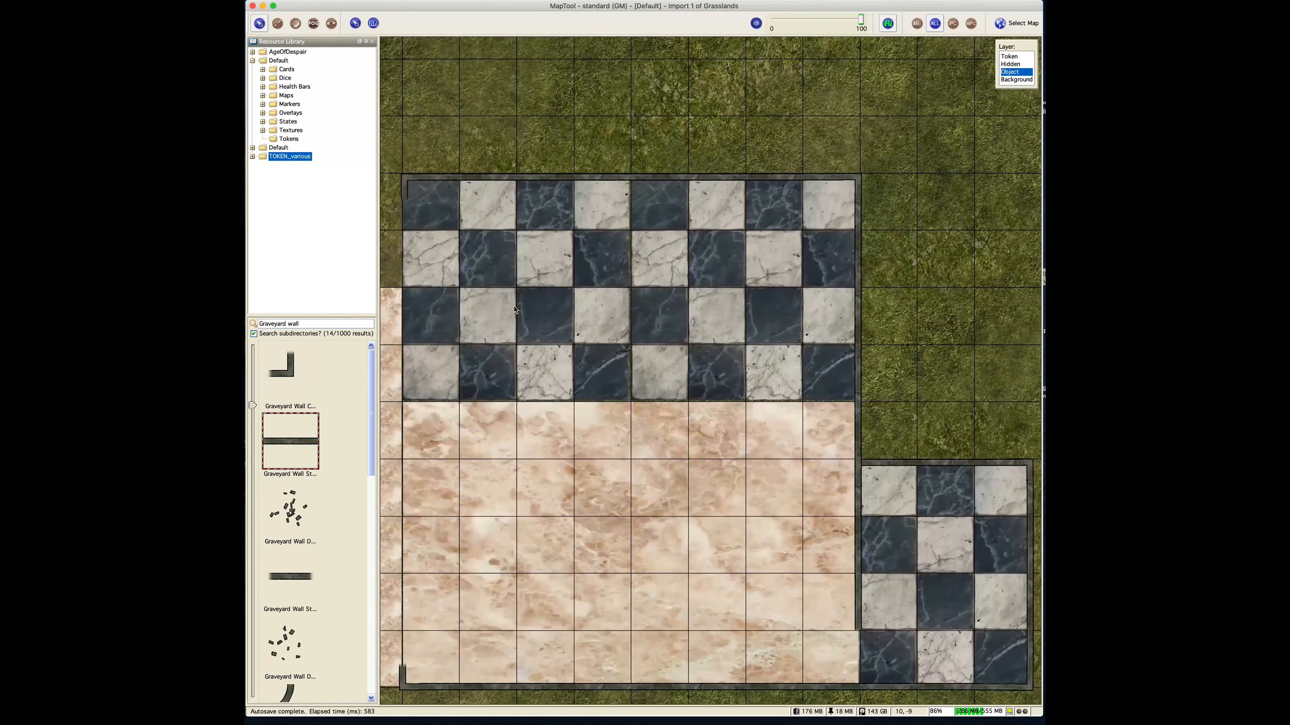
Step: Copy a long straight wall piece and place it vertically below the left checkered floor's upper-right corner piece
{"action": "left_click_drag", "start_coordinate": [630, 348], "coordinate": [681, 351]}
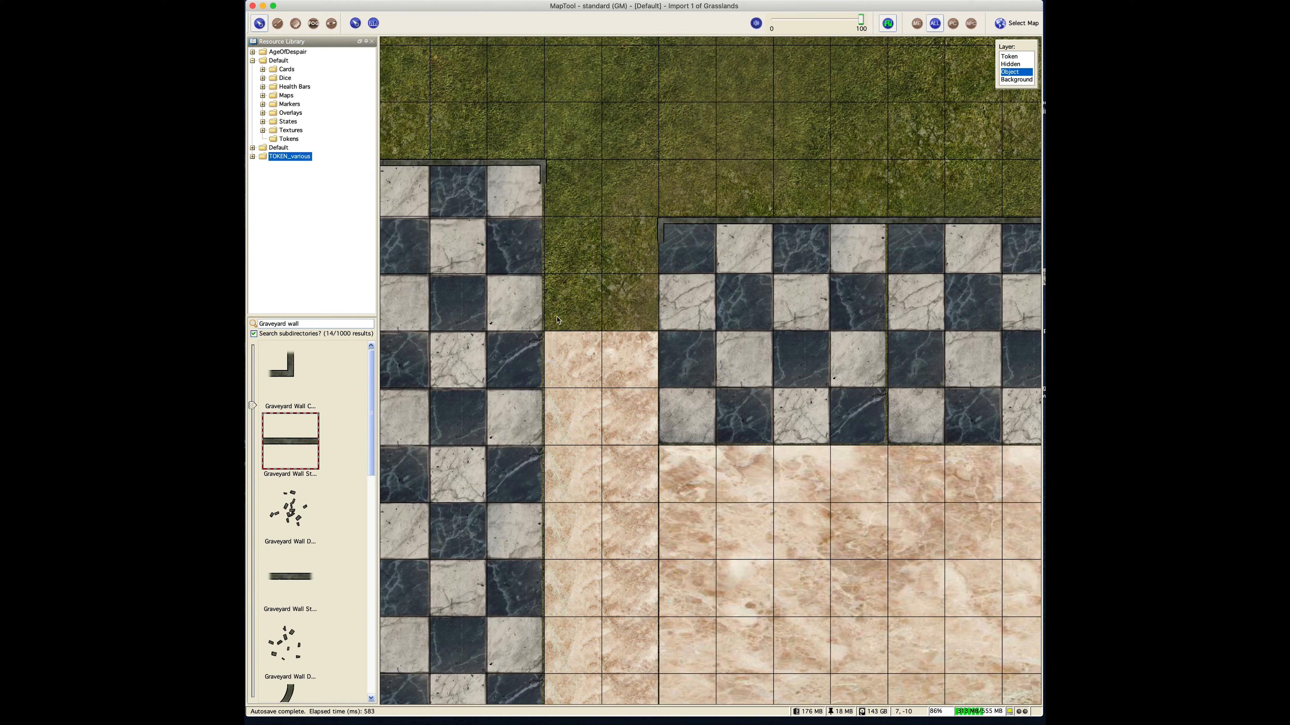
{"action": "left_click", "coordinate": [448, 158]}
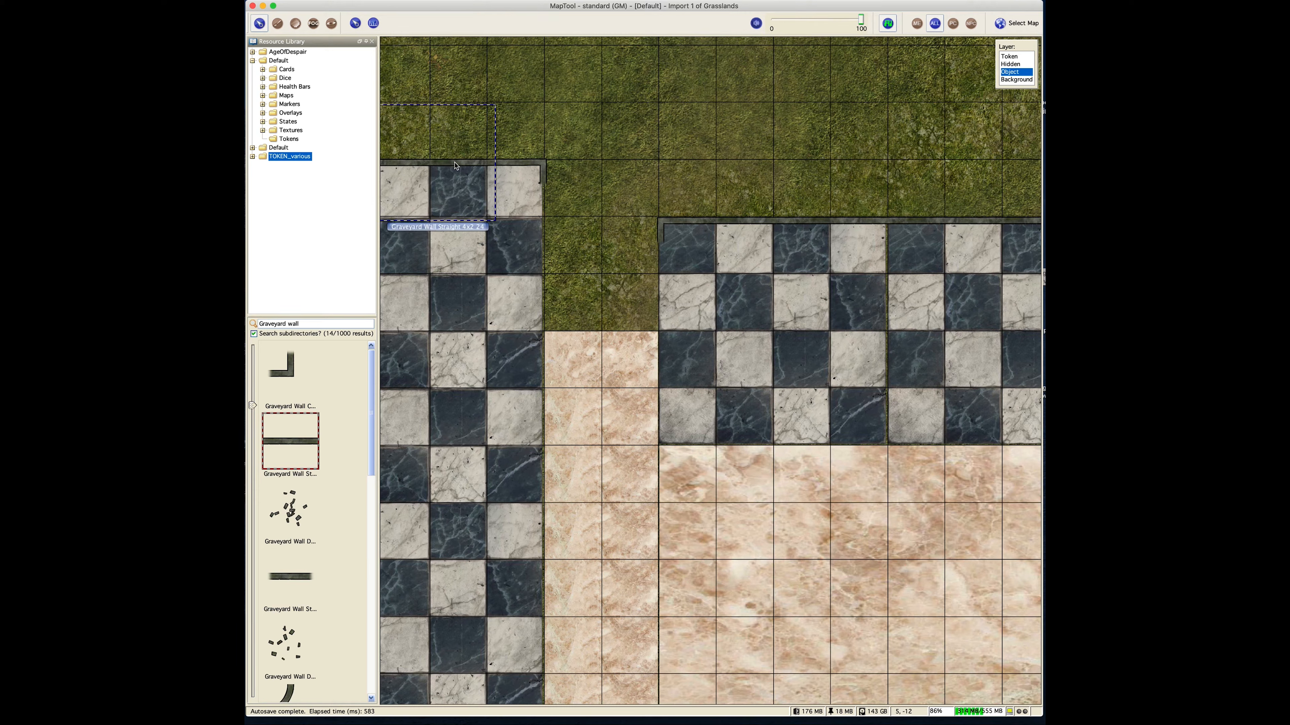
{"action": "key", "text": "super+c"}
{"action": "key", "text": "super+v"}
{"action": "left_click_drag", "start_coordinate": [676, 236], "coordinate": [546, 225]}
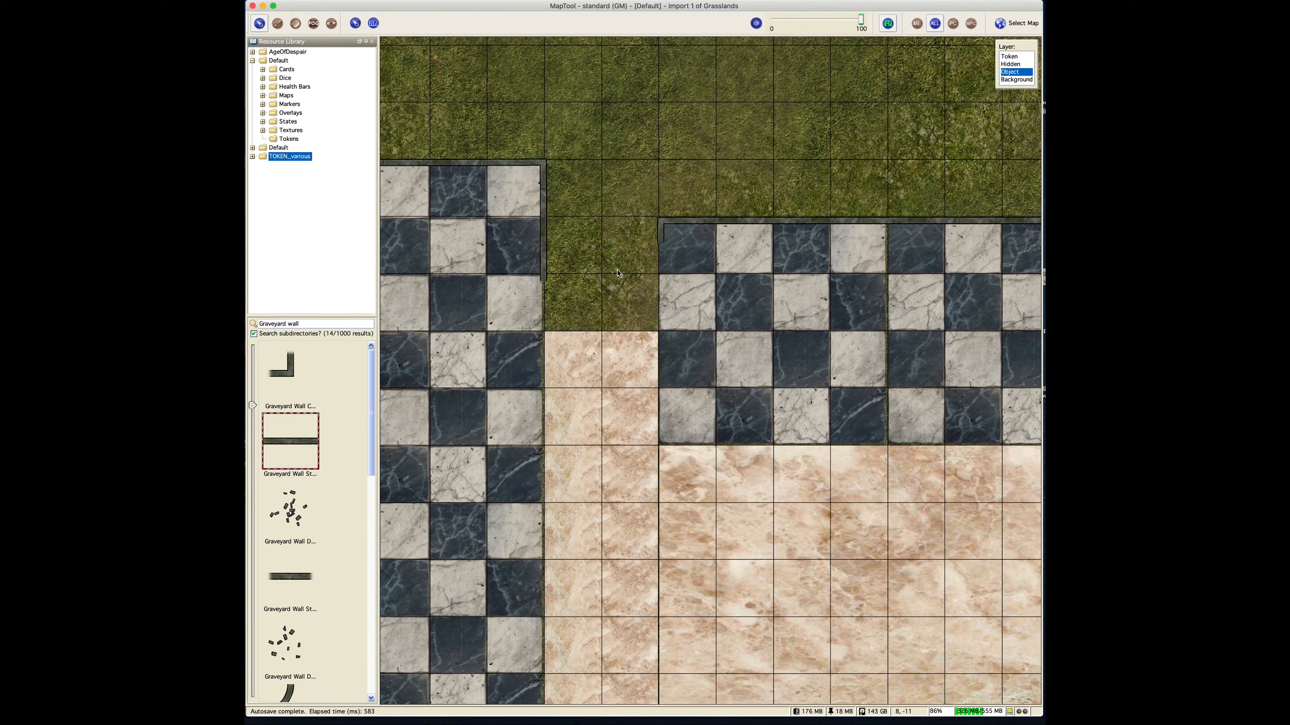
Step: Paste another long straight wall piece and align it vertically below the middle checkered floor's upper-left corner piece
{"action": "key", "text": "super+v"}
{"action": "left_click_drag", "start_coordinate": [554, 296], "coordinate": [666, 284]}
{"action": "scroll", "coordinate": [648, 313], "scroll_direction": "down", "scroll_amount": 2}
{"action": "scroll", "coordinate": [666, 336], "scroll_direction": "up", "scroll_amount": 5}
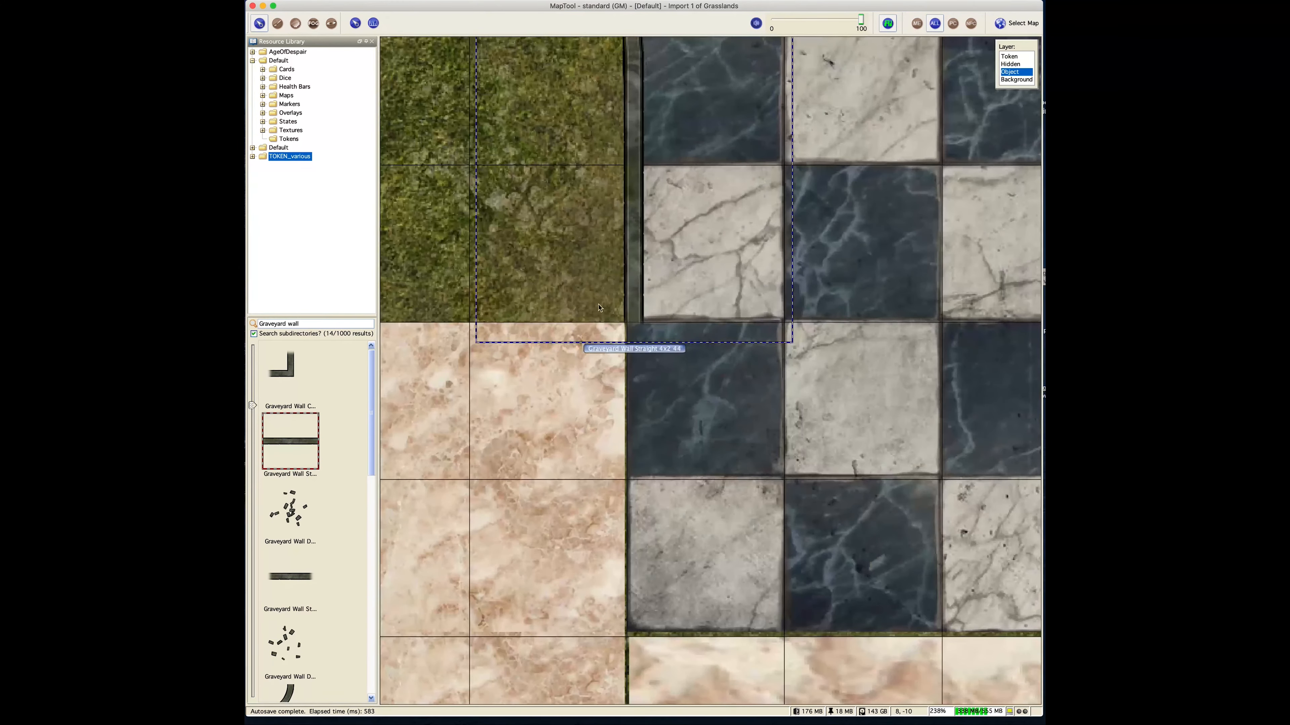
{"action": "left_click", "coordinate": [451, 274]}
{"action": "left_click_drag", "start_coordinate": [571, 276], "coordinate": [714, 266]}
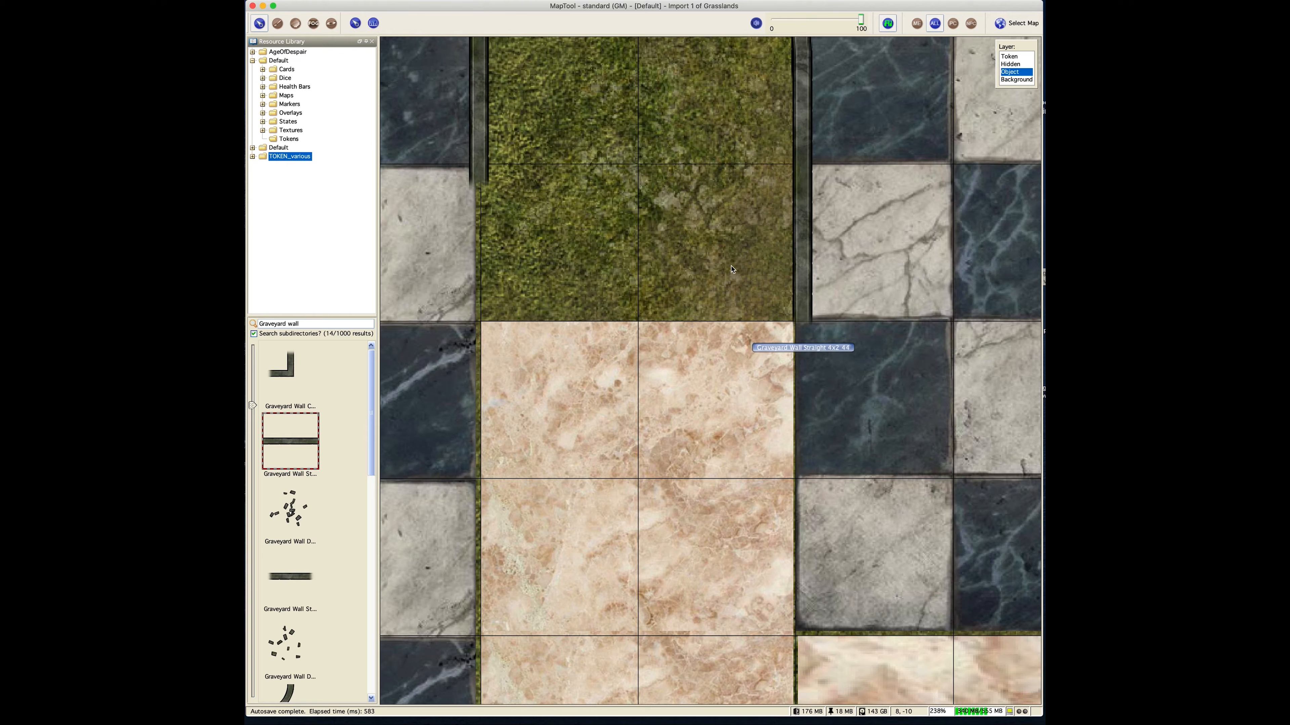
Step: Copy the short vertical wall piece from the marble floor's right edge and attach it above the floor's lower-left corner
{"action": "left_click_drag", "start_coordinate": [743, 547], "coordinate": [623, 352]}
{"action": "left_click_drag", "start_coordinate": [639, 539], "coordinate": [633, 360]}
{"action": "left_click_drag", "start_coordinate": [635, 508], "coordinate": [634, 362]}
{"action": "scroll", "coordinate": [637, 356], "scroll_direction": "down", "scroll_amount": 10}
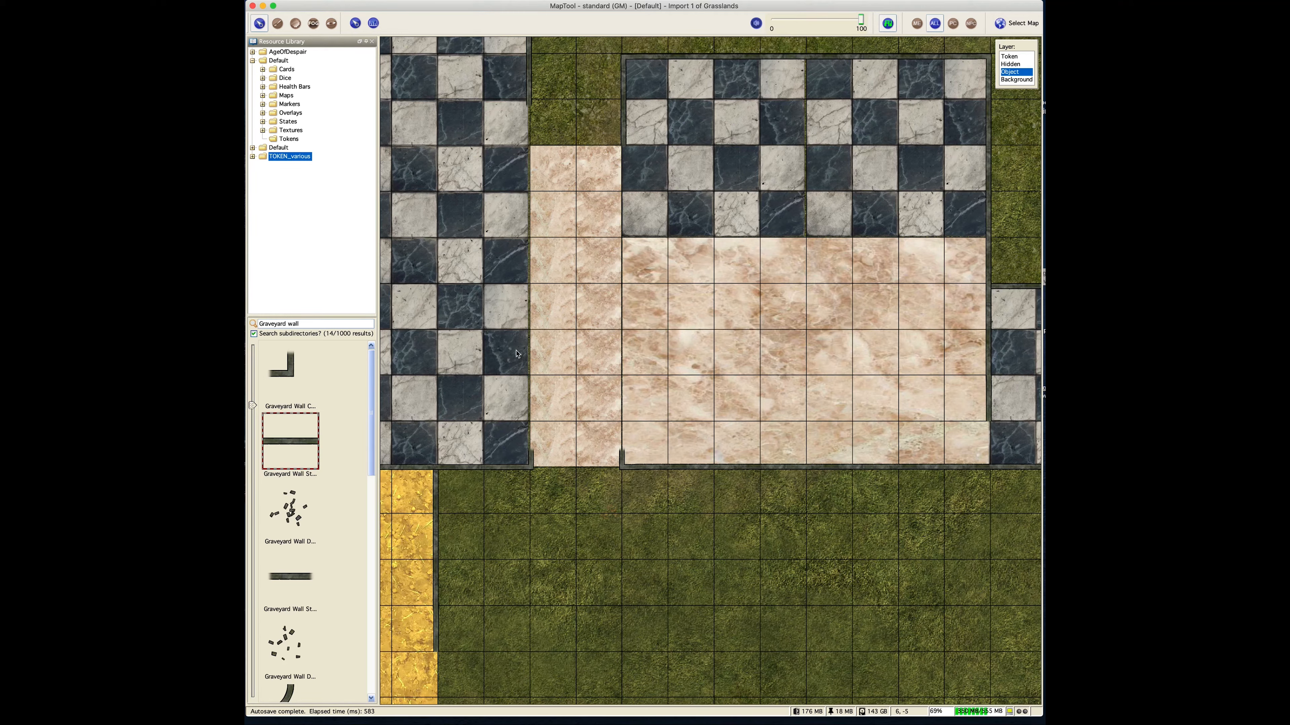
{"action": "left_click", "coordinate": [989, 403]}
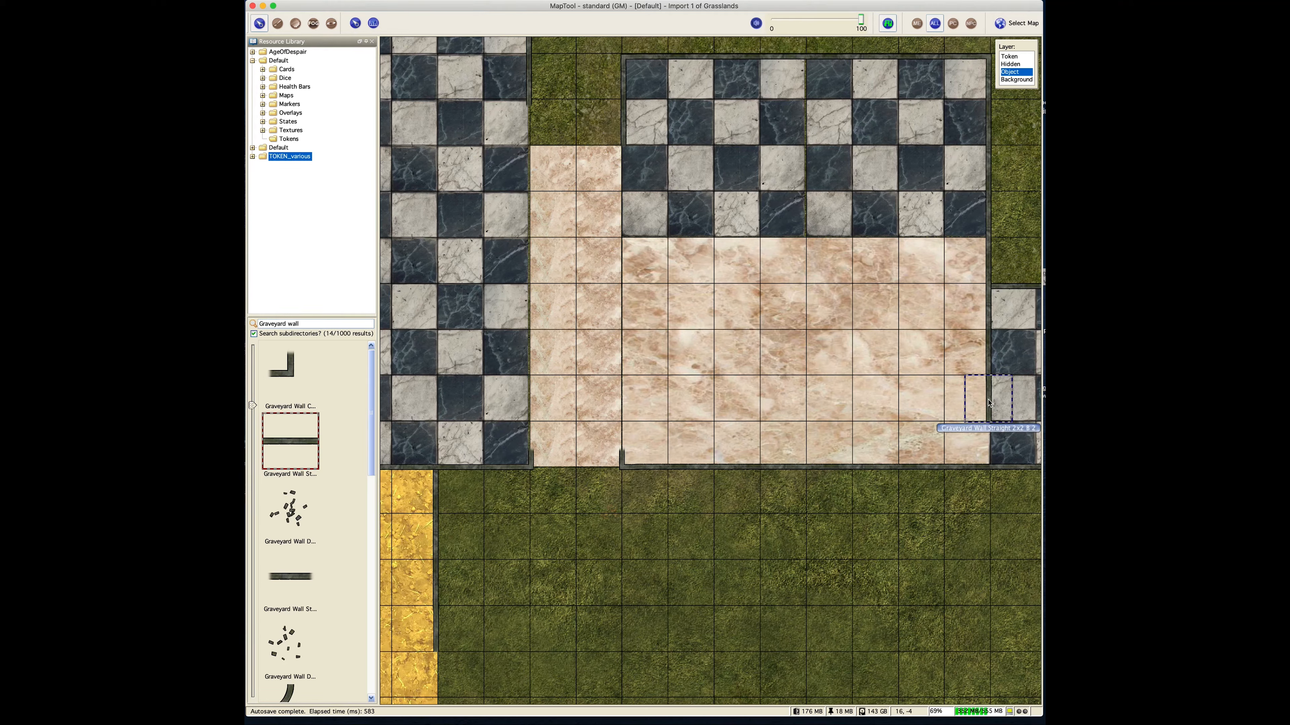
{"action": "key", "text": "super+v"}
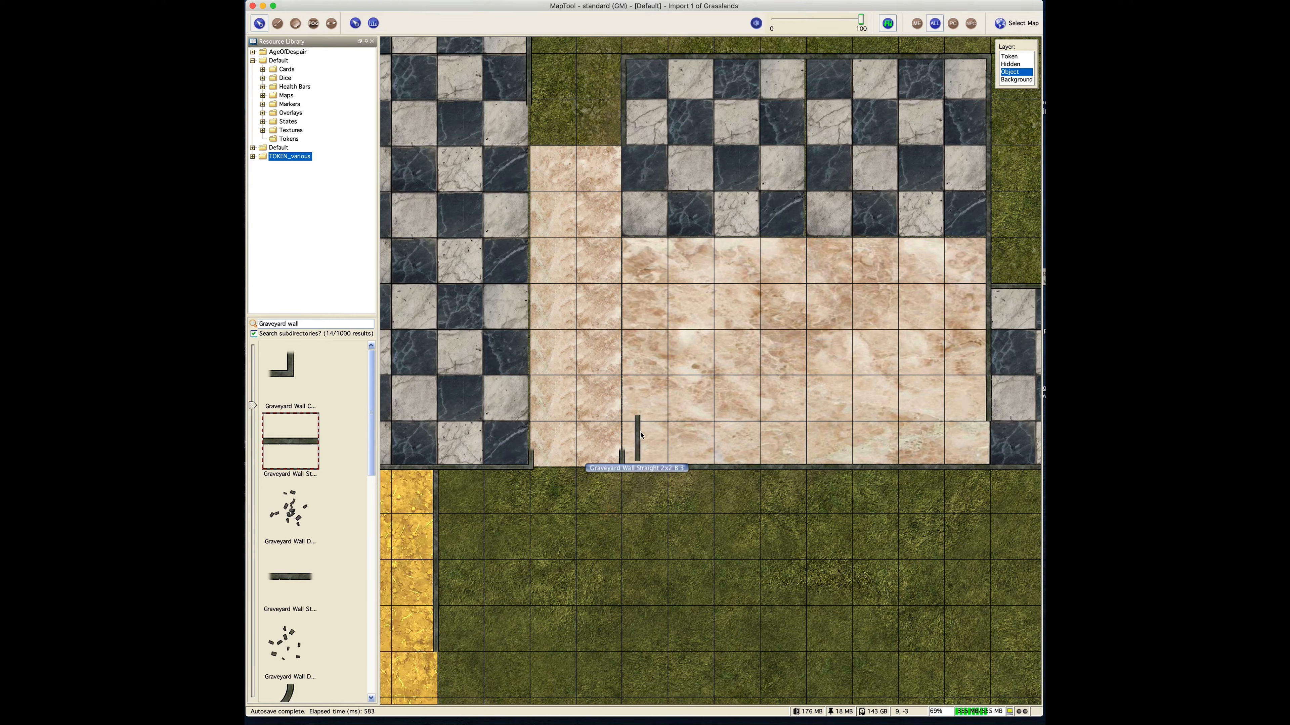
{"action": "mouse_move", "coordinate": [641, 435]}
{"action": "left_mouse_down"}
{"action": "mouse_move", "coordinate": [625, 428]}
{"action": "mouse_move", "coordinate": [626, 442]}
{"action": "left_mouse_up"}
{"action": "scroll", "coordinate": [627, 452], "scroll_direction": "up", "scroll_amount": 10}
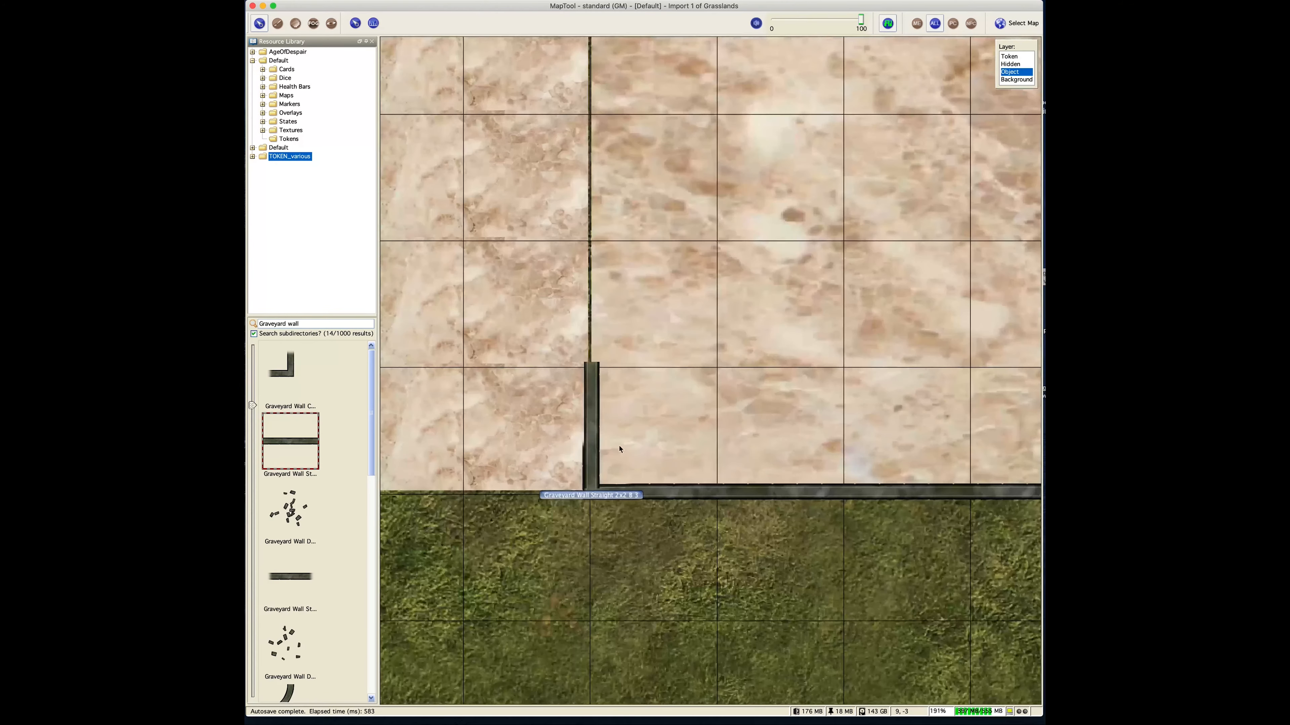
{"action": "left_click", "coordinate": [604, 417]}
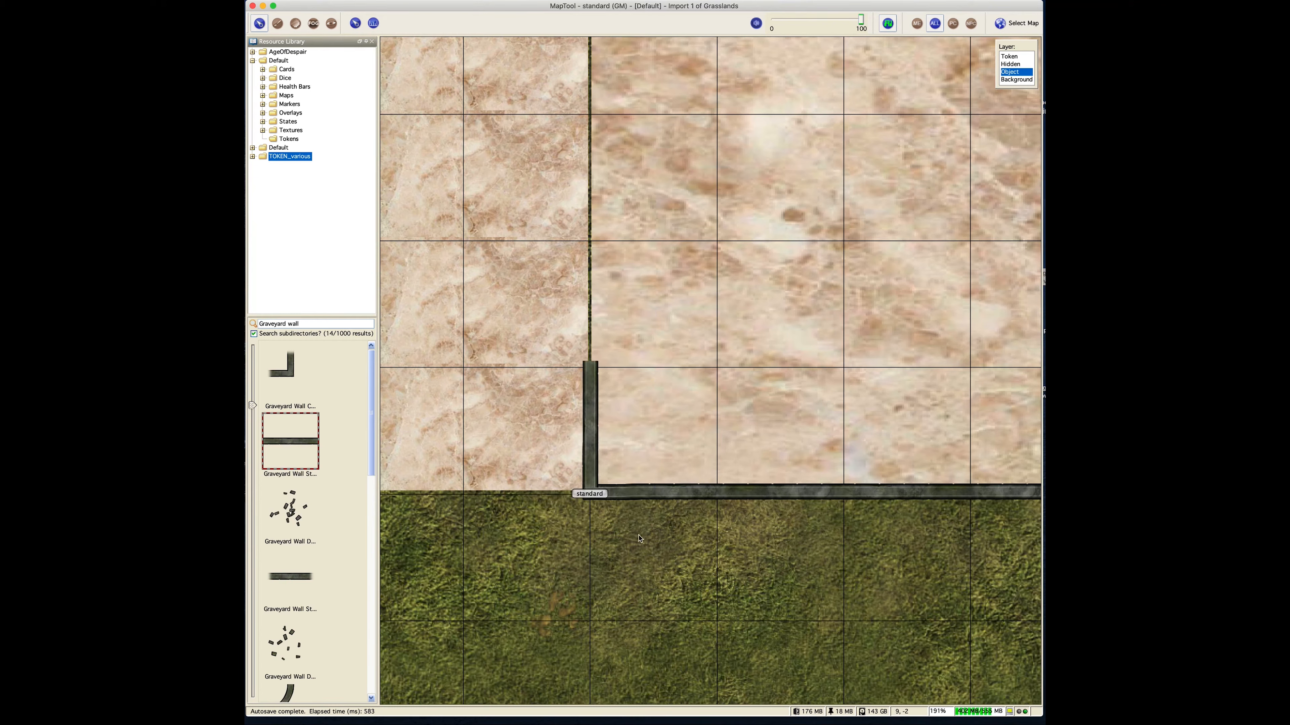
{"action": "left_click", "coordinate": [631, 575]}
{"action": "left_click", "coordinate": [558, 595]}
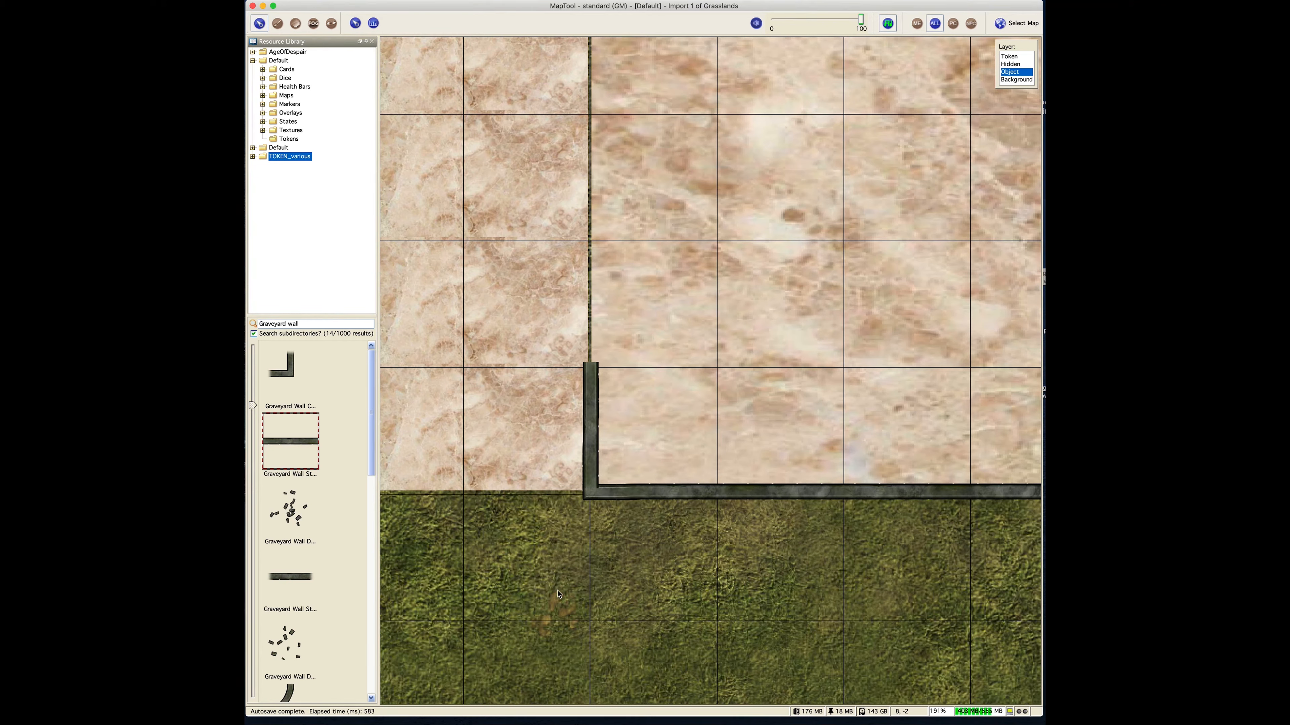
Step: Paste a second short vertical piece farther up the marble floor's left edge, leaving a two-square opening between the pieces
{"action": "left_click_drag", "start_coordinate": [591, 188], "coordinate": [575, 353]}
{"action": "left_click", "coordinate": [577, 585]}
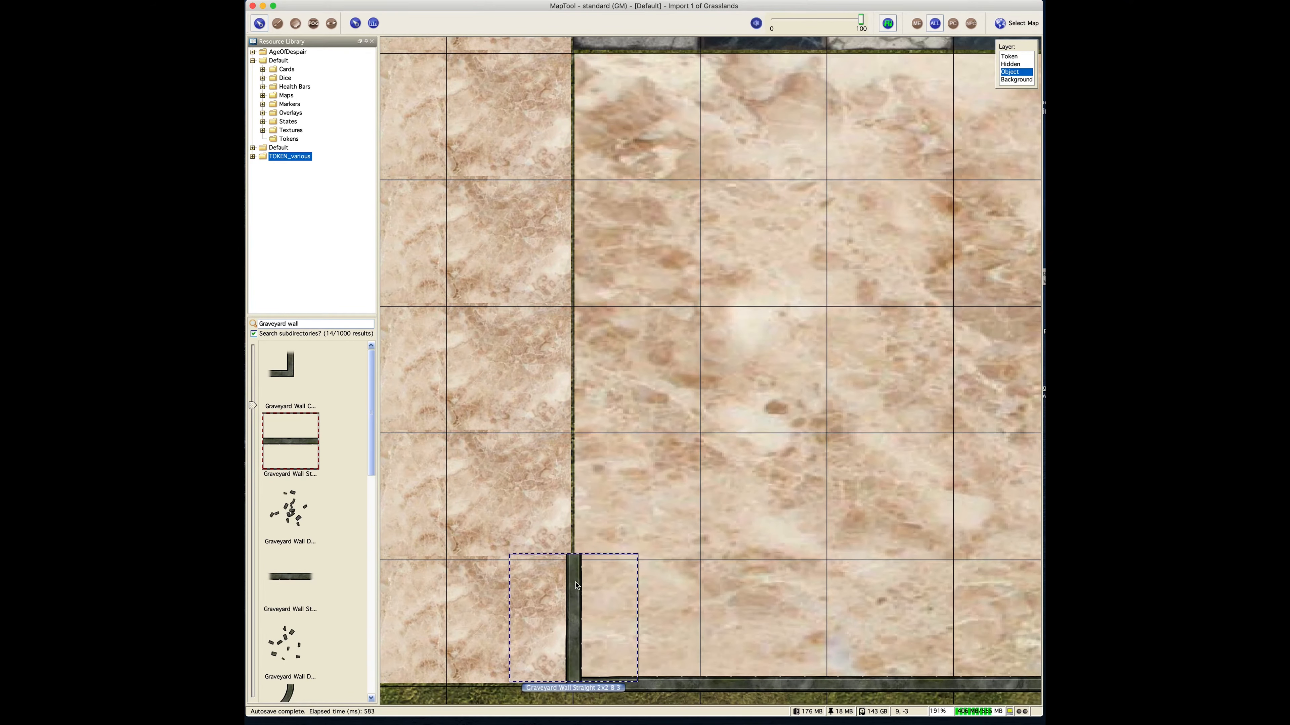
{"action": "key", "text": "super+v"}
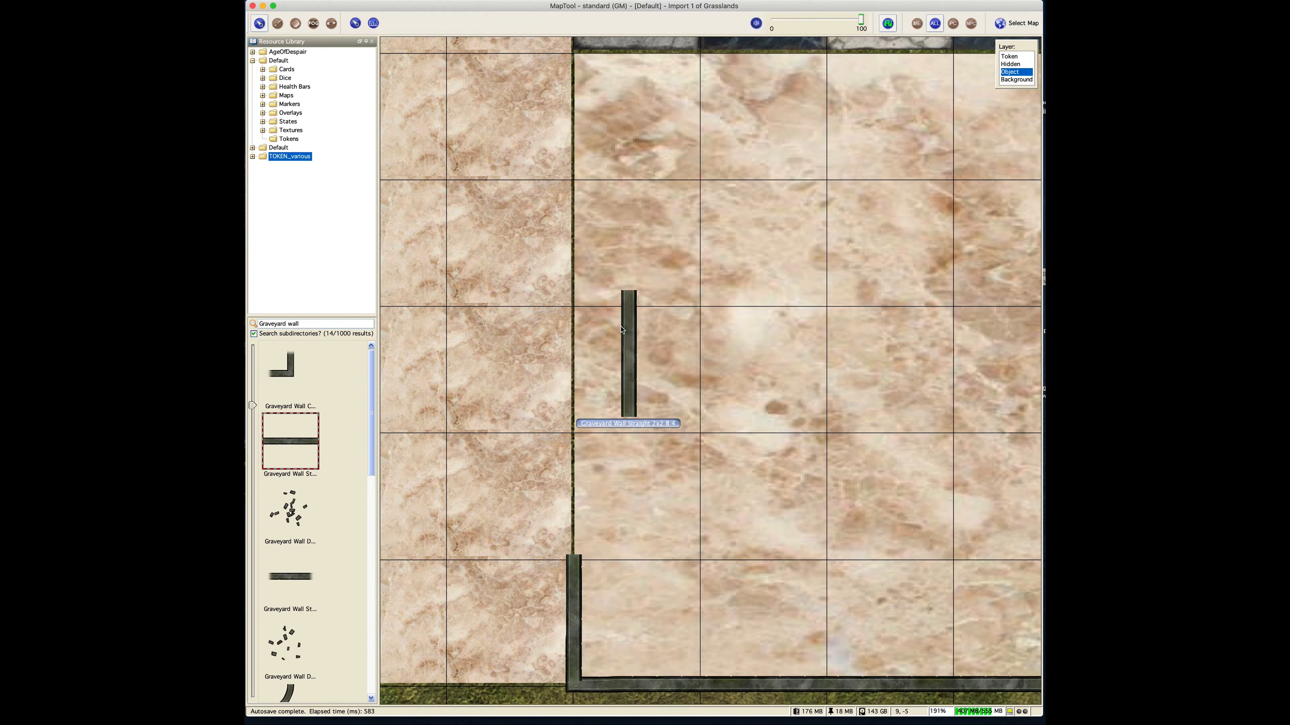
{"action": "left_click_drag", "start_coordinate": [630, 332], "coordinate": [574, 222]}
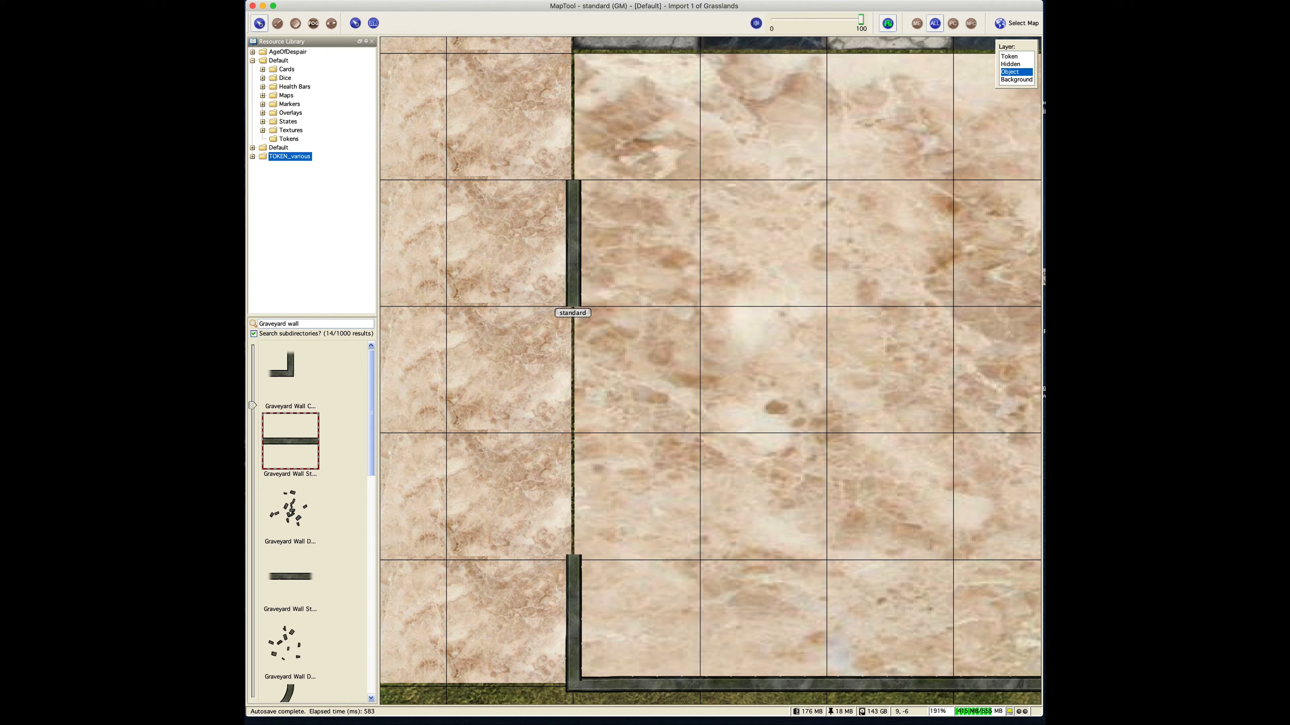
{"action": "left_click_drag", "start_coordinate": [573, 221], "coordinate": [642, 378]}
{"action": "left_click", "coordinate": [683, 165]}
Step: Copy the long vertical wall piece and paste two more down the middle checkered floor's left edge to the upper short piece
{"action": "scroll", "coordinate": [642, 377], "scroll_direction": "down", "scroll_amount": 5}
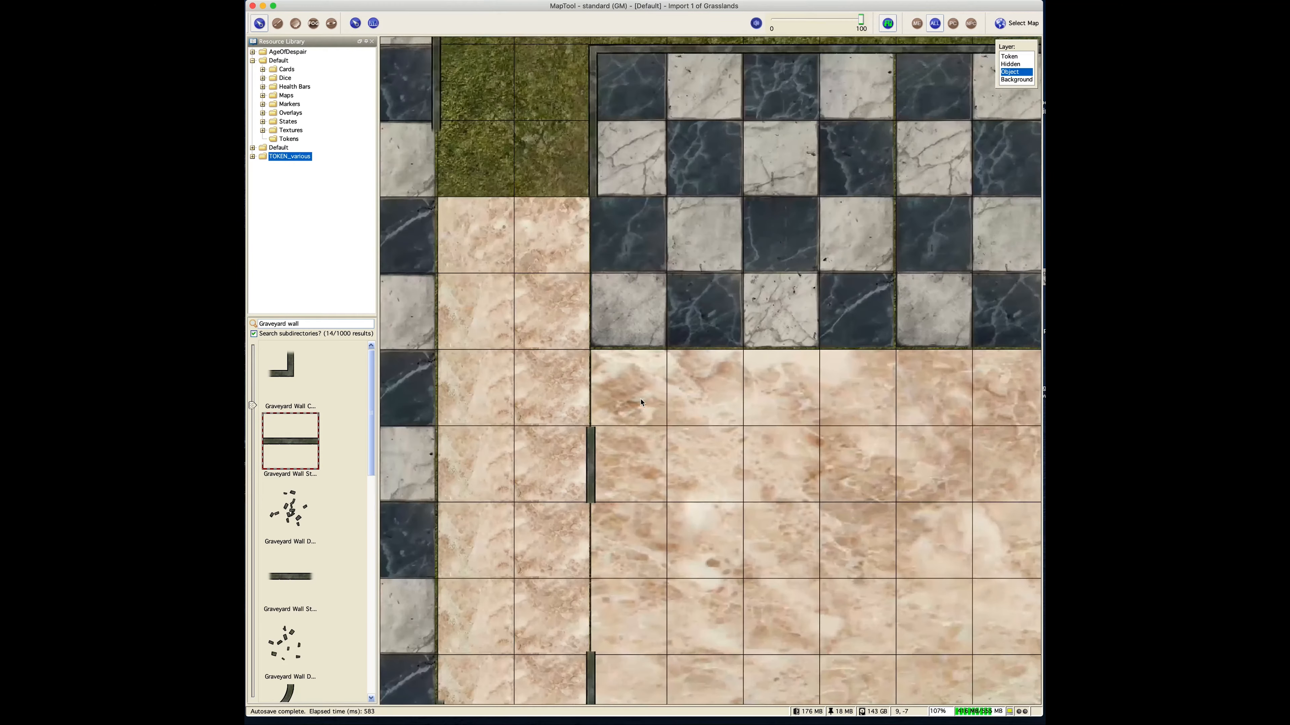
{"action": "left_click", "coordinate": [599, 179]}
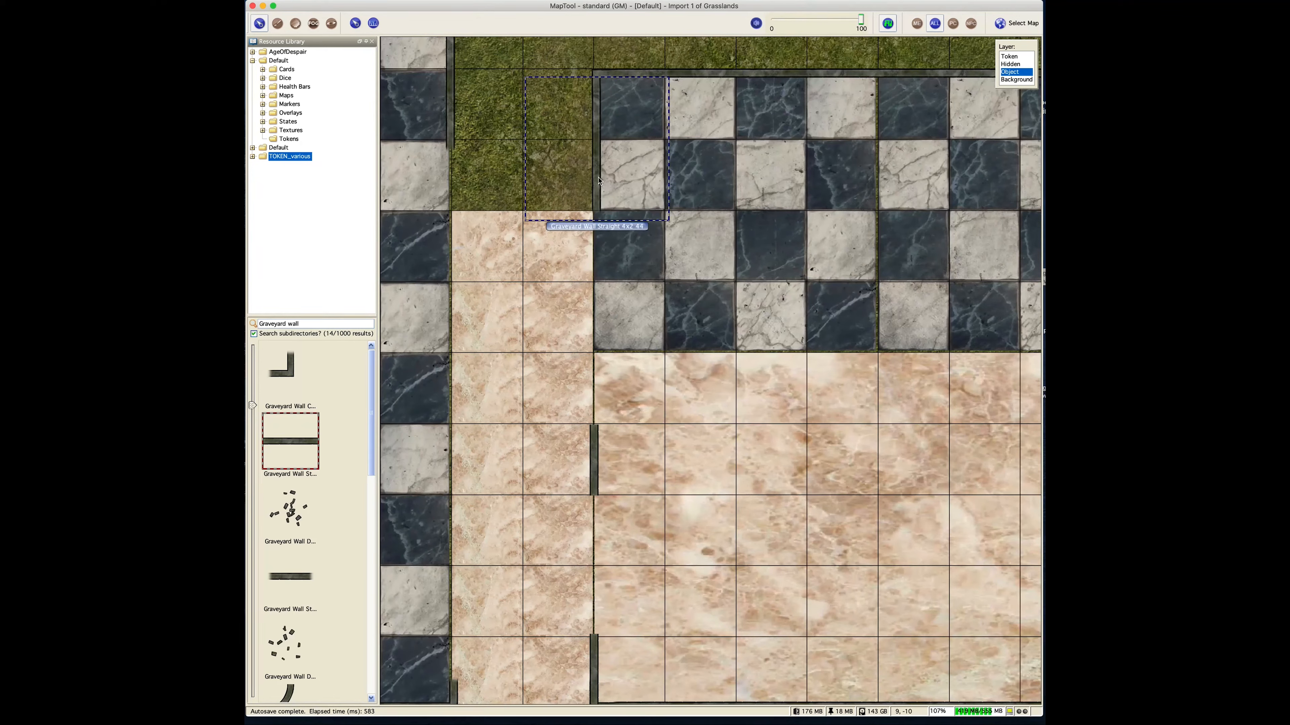
{"action": "key", "text": "ctrl+v"}
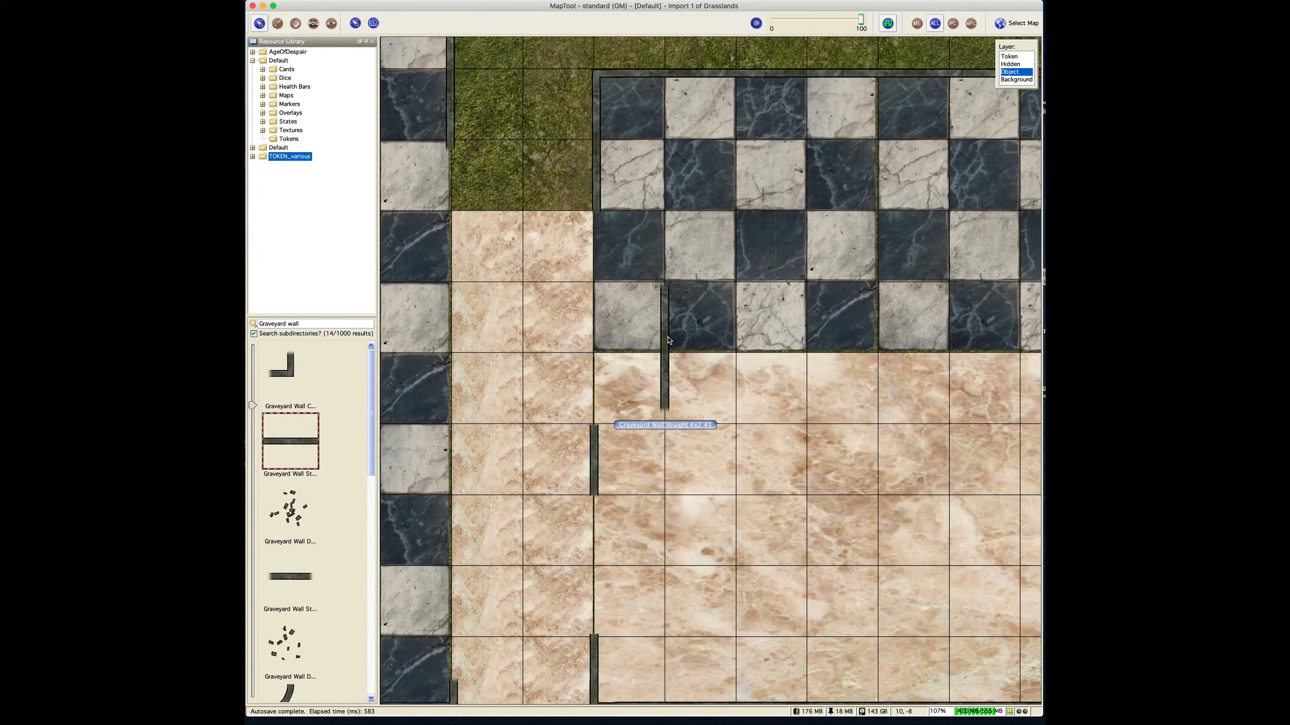
{"action": "left_click_drag", "start_coordinate": [667, 340], "coordinate": [605, 308]}
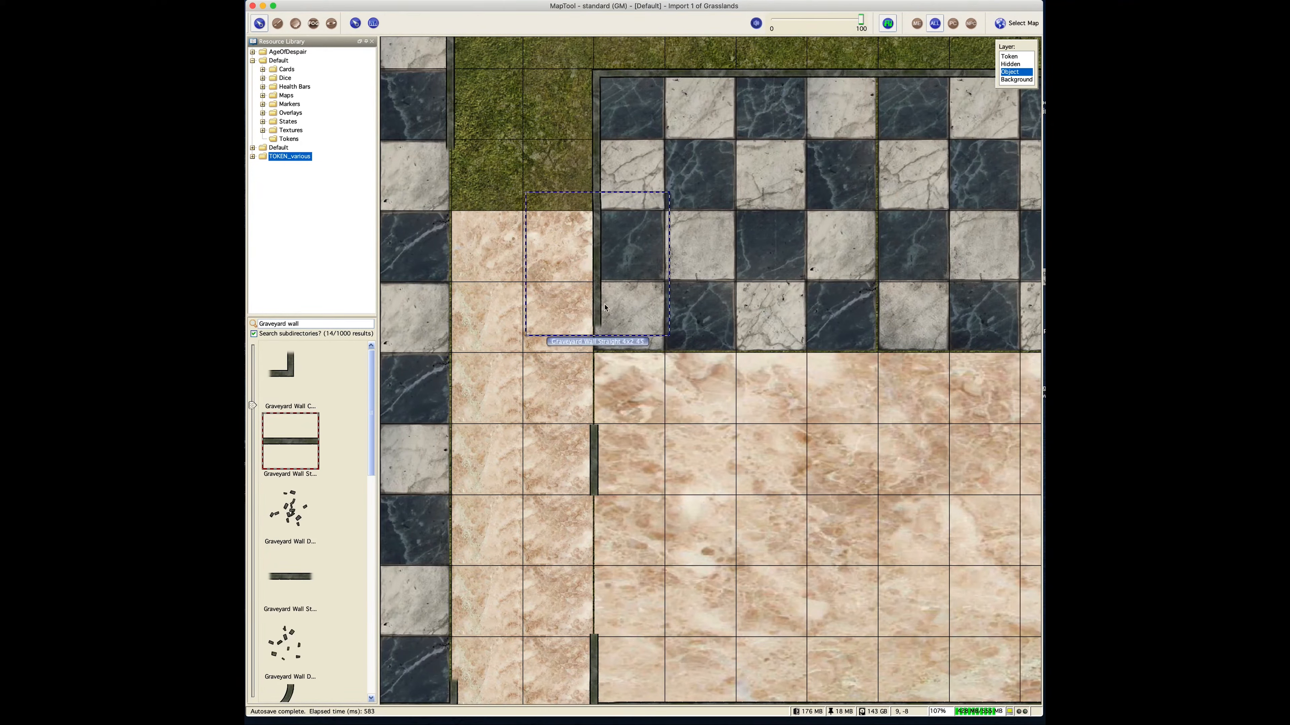
{"action": "key", "text": "ctrl+v"}
{"action": "mouse_move", "coordinate": [605, 374]}
{"action": "left_mouse_down"}
{"action": "mouse_move", "coordinate": [522, 292]}
{"action": "mouse_move", "coordinate": [595, 374]}
{"action": "left_mouse_up"}
{"action": "left_click", "coordinate": [683, 421]}
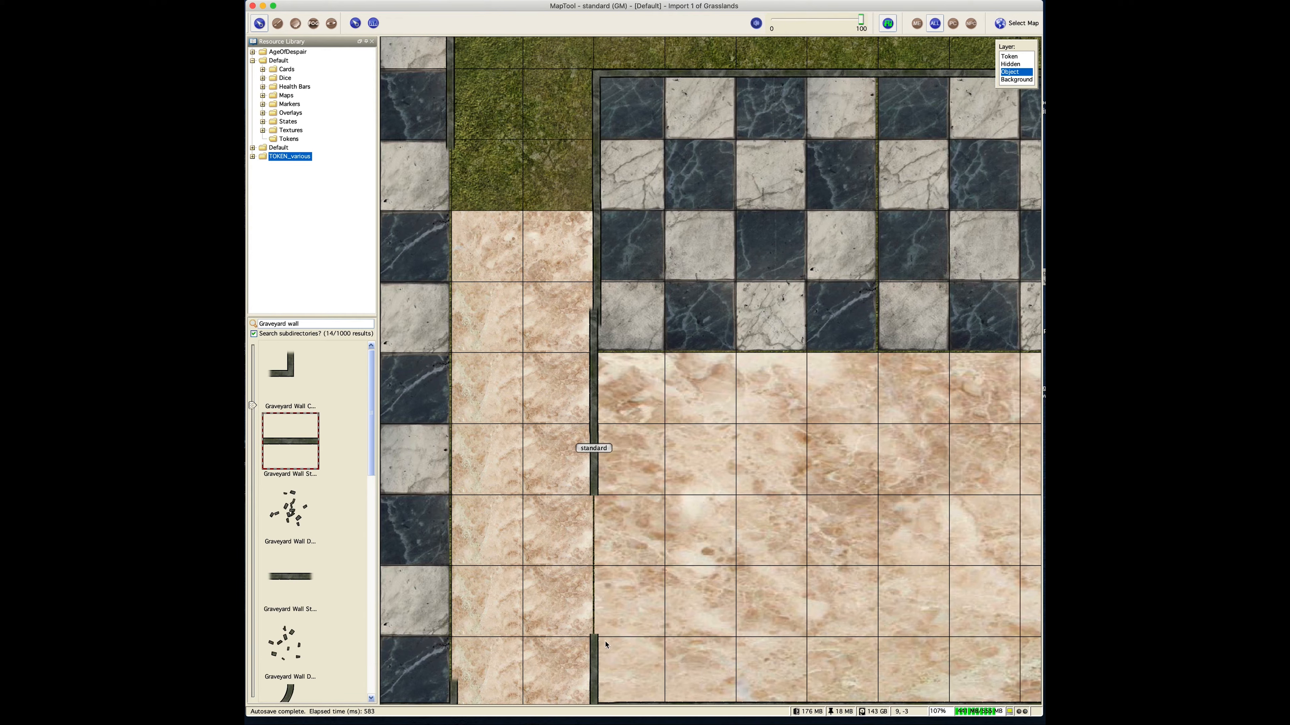
Step: Align the long vertical pieces and the upper-left corner piece into one straight wall along the middle checkered floor's left edge
{"action": "left_click_drag", "start_coordinate": [627, 631], "coordinate": [613, 542]}
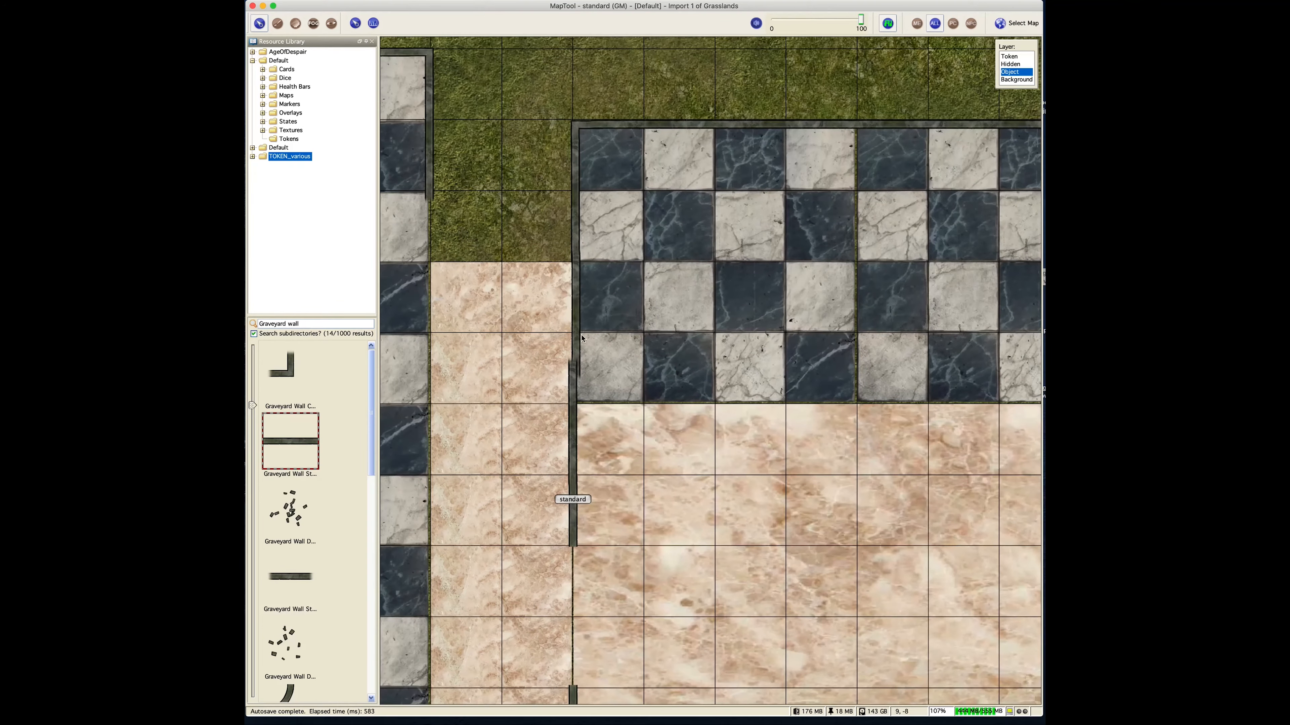
{"action": "left_click", "coordinate": [578, 333]}
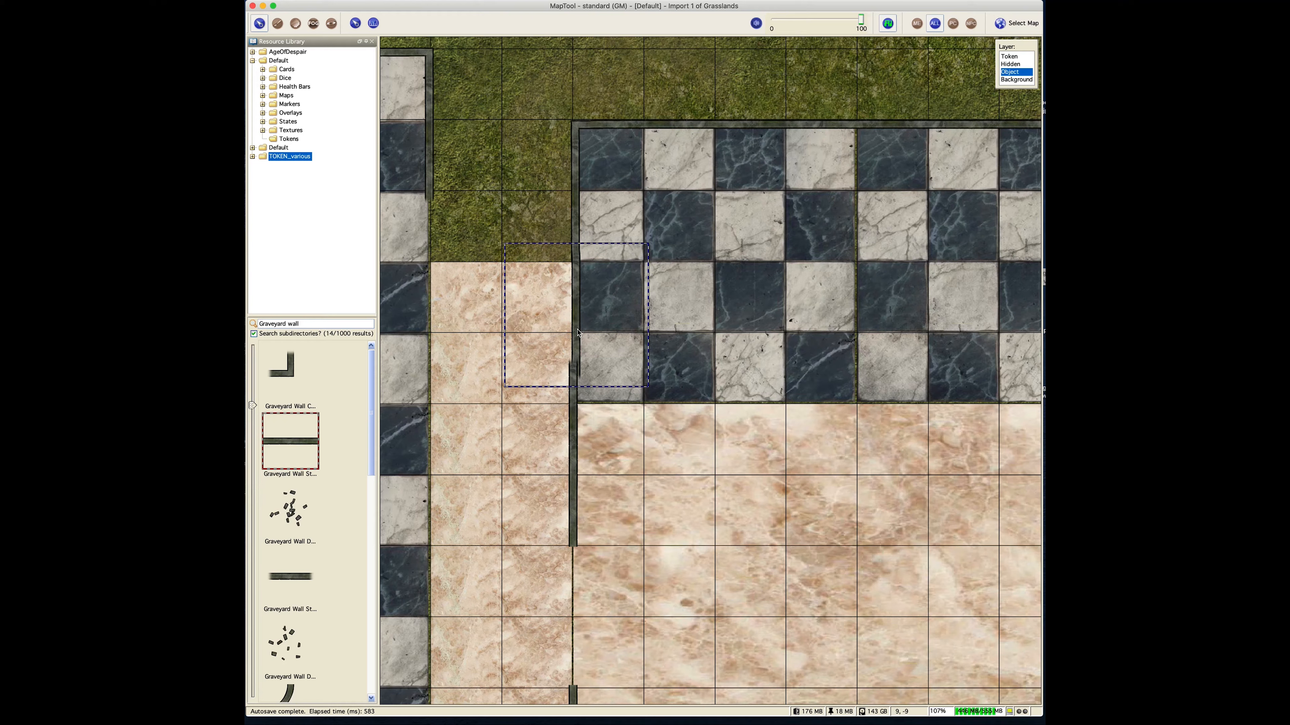
{"action": "left_click_drag", "start_coordinate": [578, 333], "coordinate": [578, 332]}
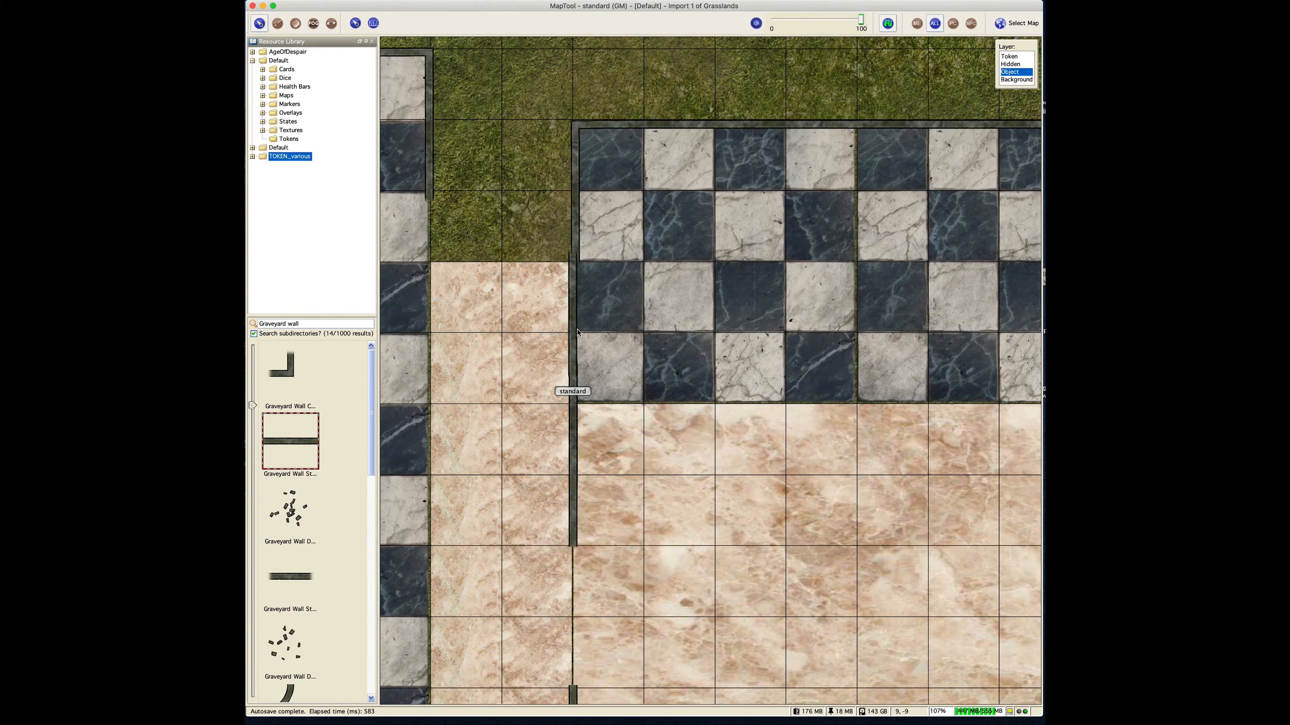
{"action": "left_click", "coordinate": [579, 230]}
{"action": "left_click_drag", "start_coordinate": [578, 229], "coordinate": [579, 214]}
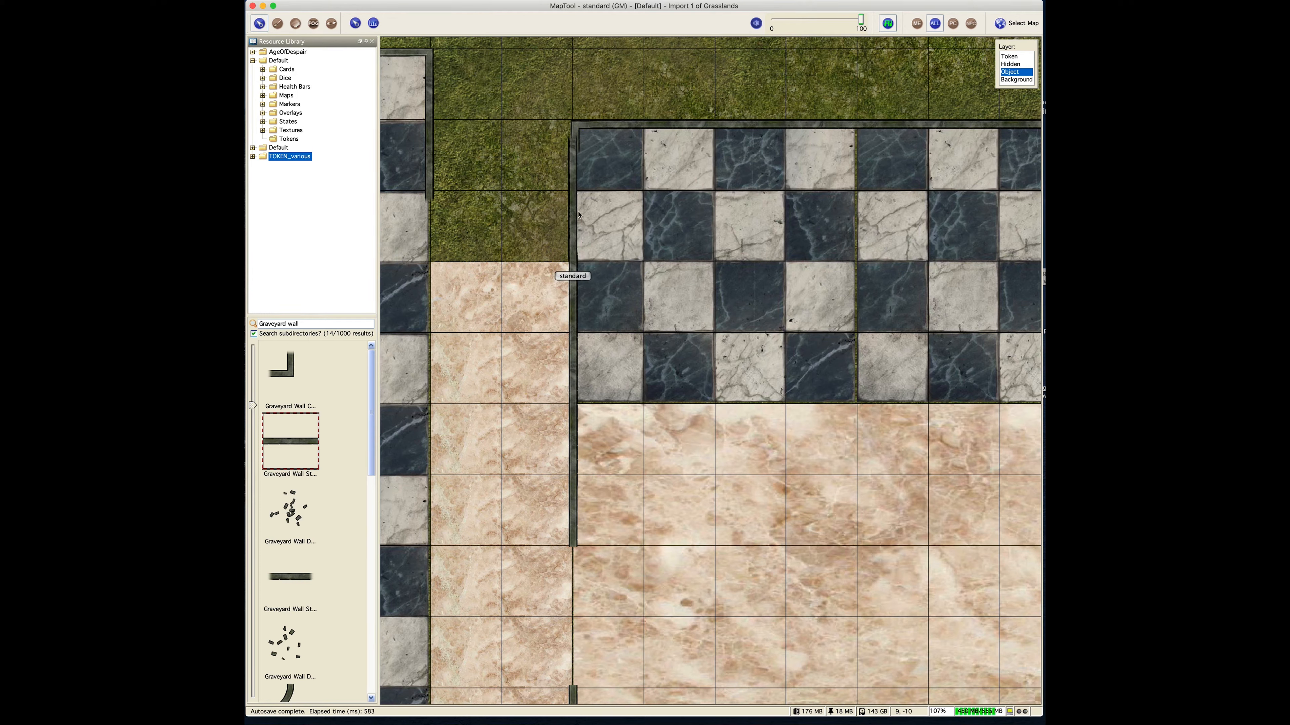
{"action": "left_click", "coordinate": [584, 125]}
{"action": "left_click", "coordinate": [577, 128]}
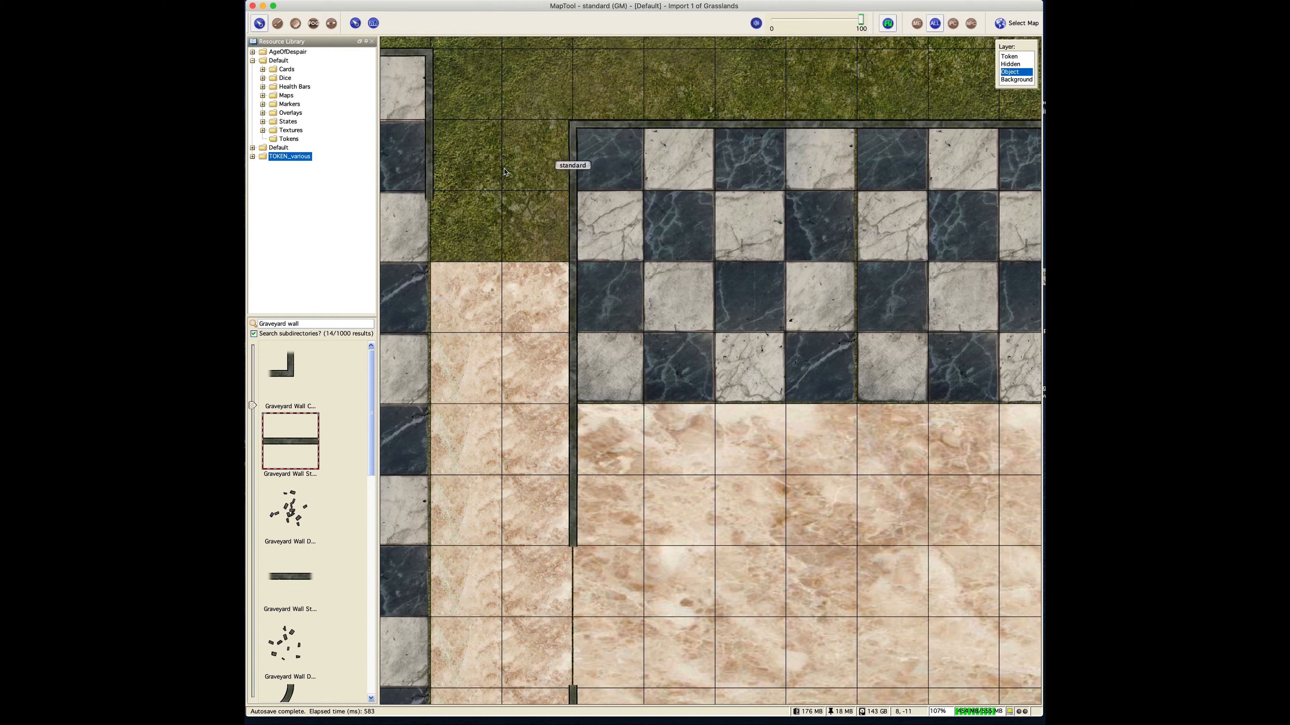
{"action": "left_click", "coordinate": [502, 205]}
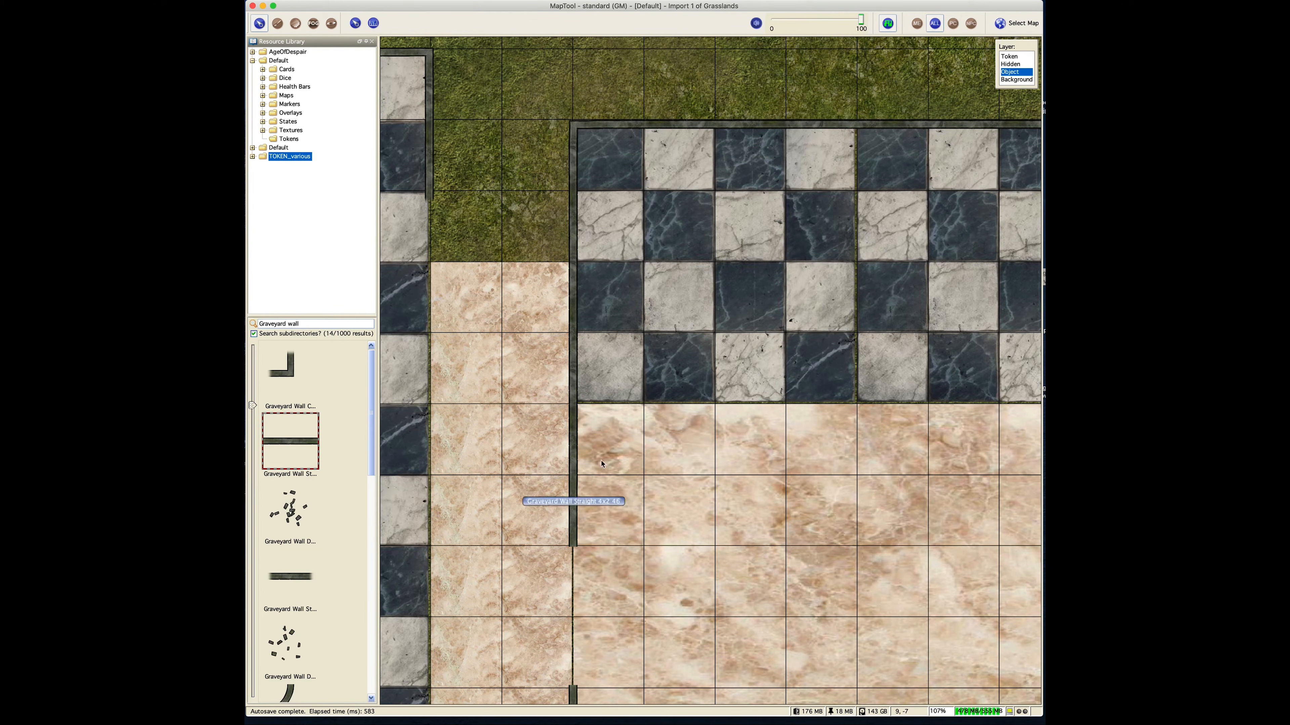
Step: Copy two long vertical pieces from the middle floor's left wall and place the copies down the left checkered floor's right edge
{"action": "left_click_drag", "start_coordinate": [627, 585], "coordinate": [763, 481]}
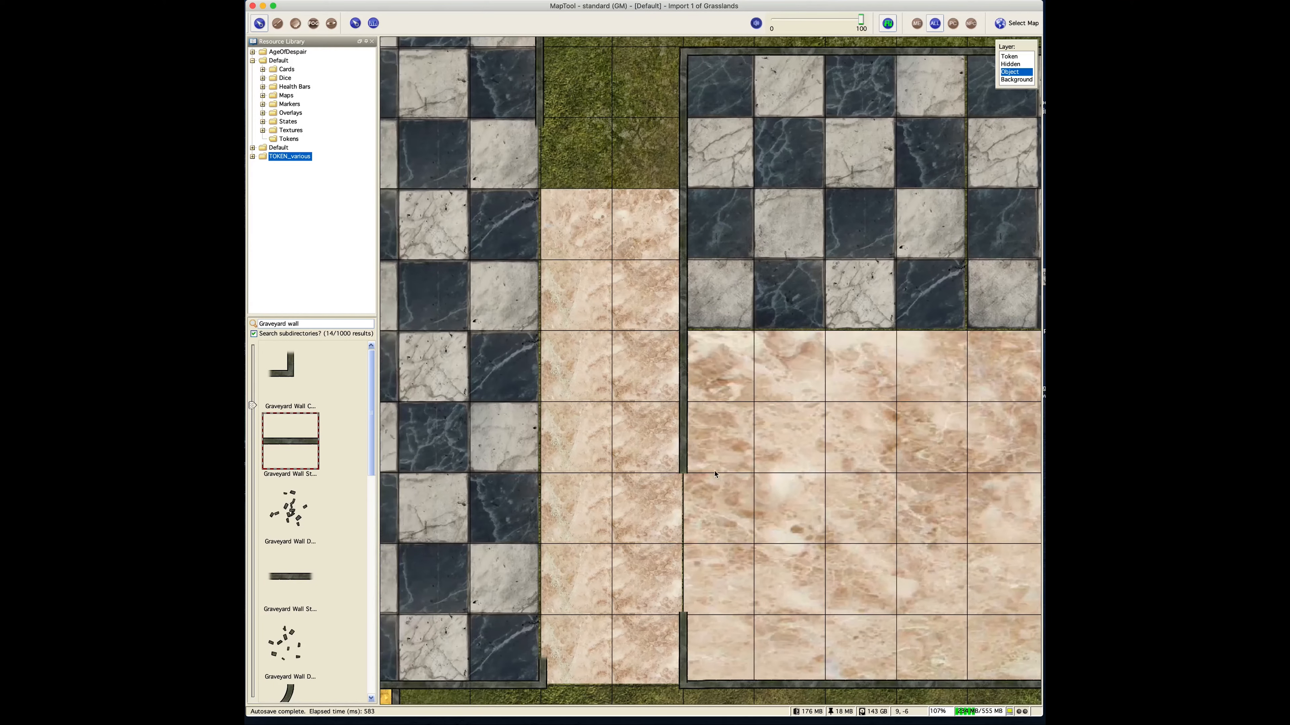
{"action": "left_click", "coordinate": [687, 121]}
{"action": "left_click", "coordinate": [689, 234], "text": "shift"}
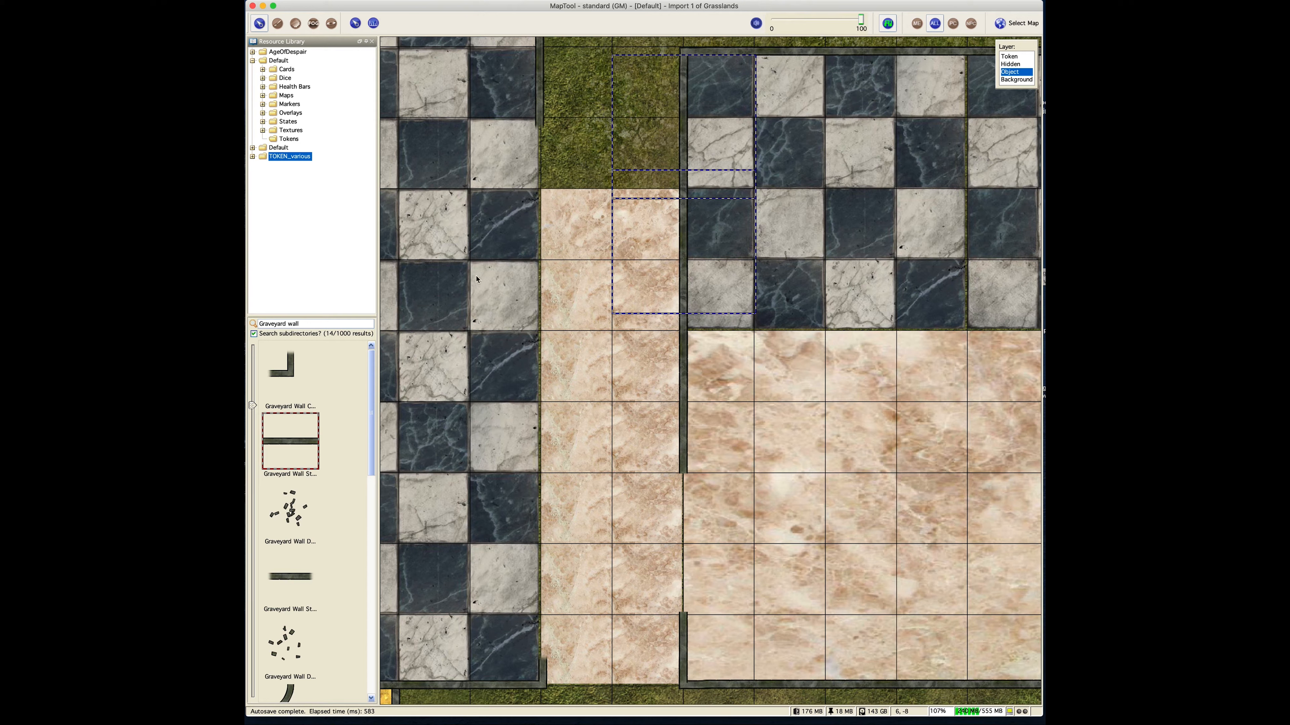
{"action": "key", "text": "ctrl+v"}
{"action": "left_click", "coordinate": [546, 434]}
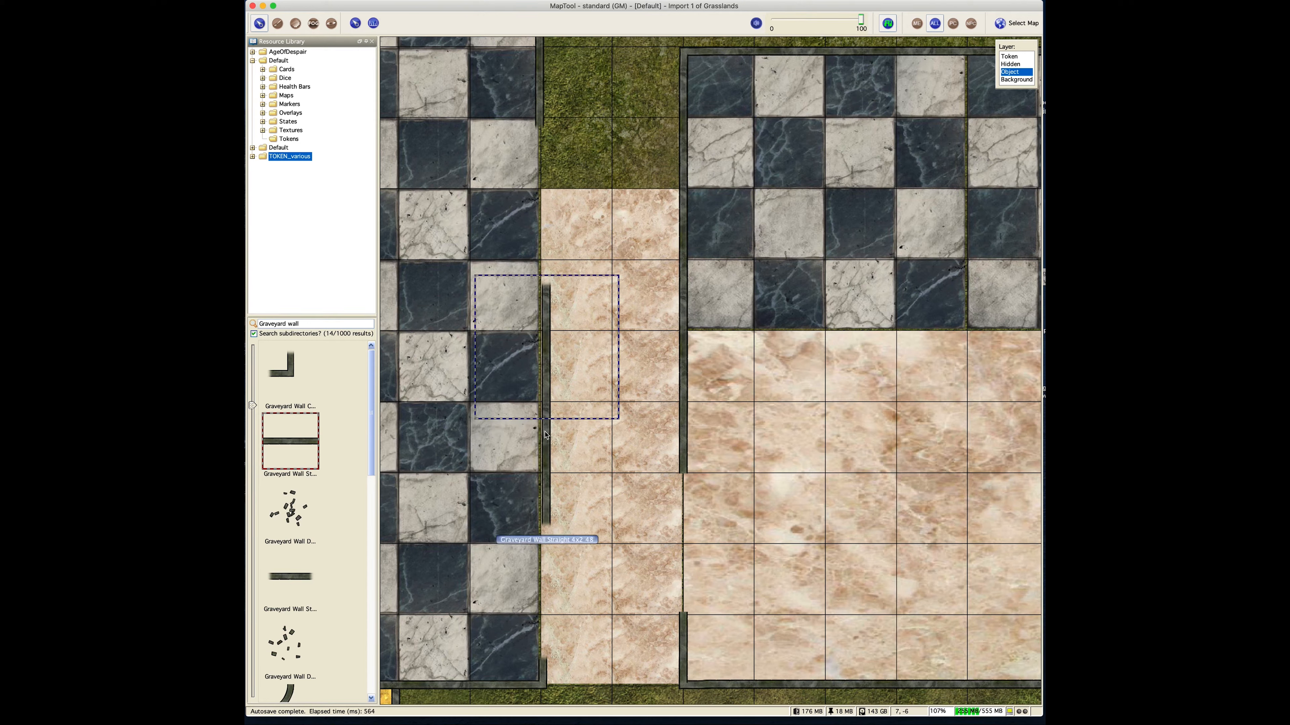
{"action": "left_click", "coordinate": [546, 435], "text": "shift"}
{"action": "left_click_drag", "start_coordinate": [552, 331], "coordinate": [546, 166]}
Step: Move the lowest long piece off the left checkered floor's right wall and place a copied short vertical piece there instead
{"action": "left_click", "coordinate": [653, 307]}
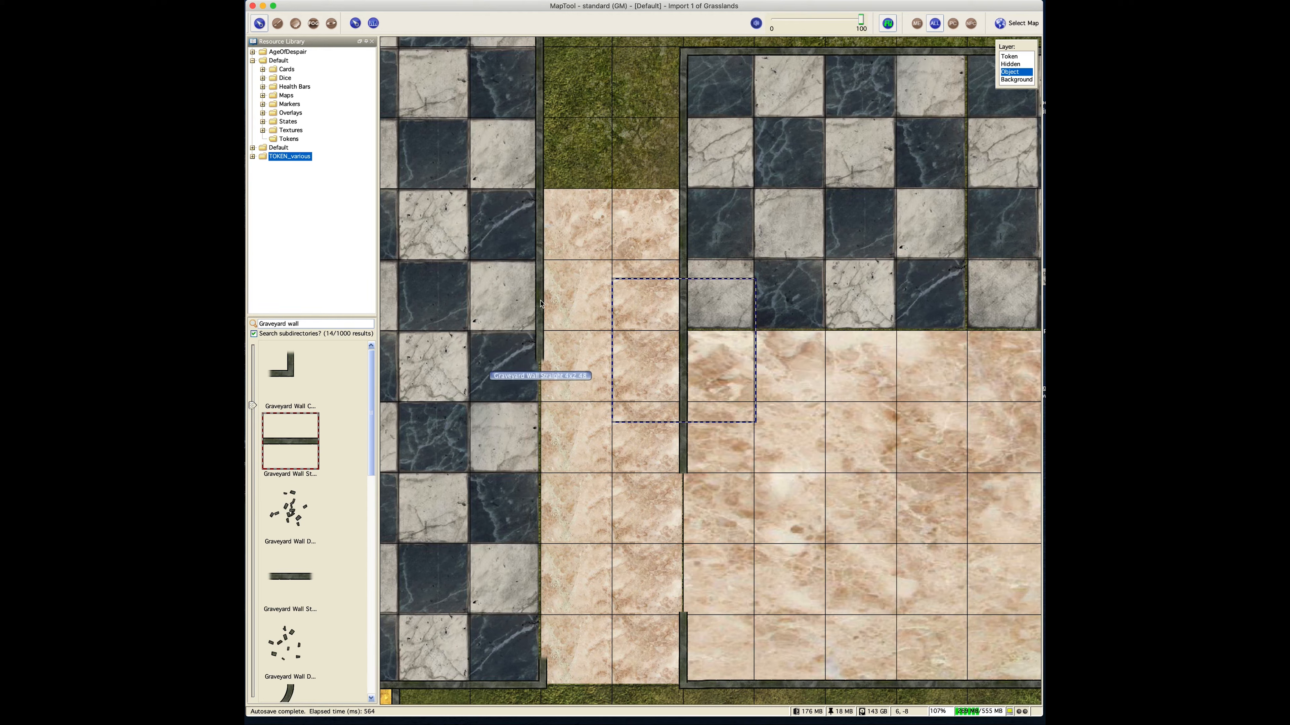
{"action": "left_click", "coordinate": [537, 388]}
{"action": "left_click_drag", "start_coordinate": [539, 374], "coordinate": [572, 347]}
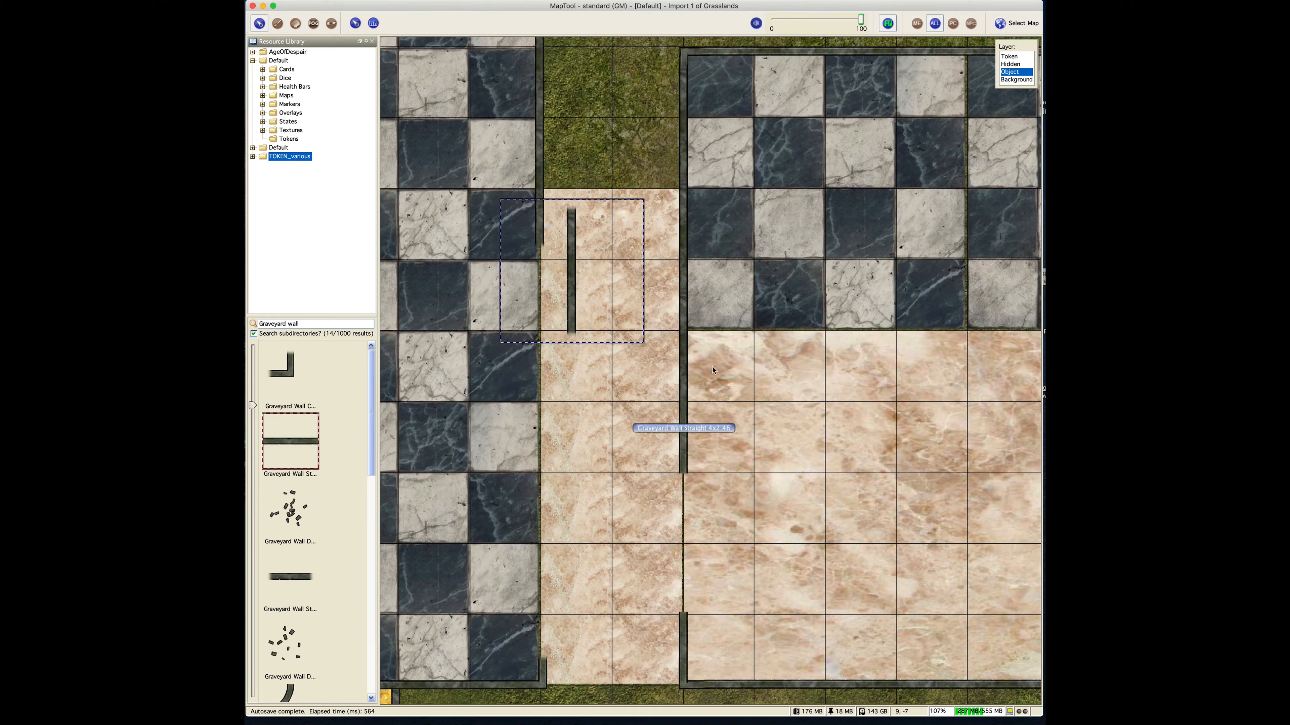
{"action": "left_click", "coordinate": [685, 636]}
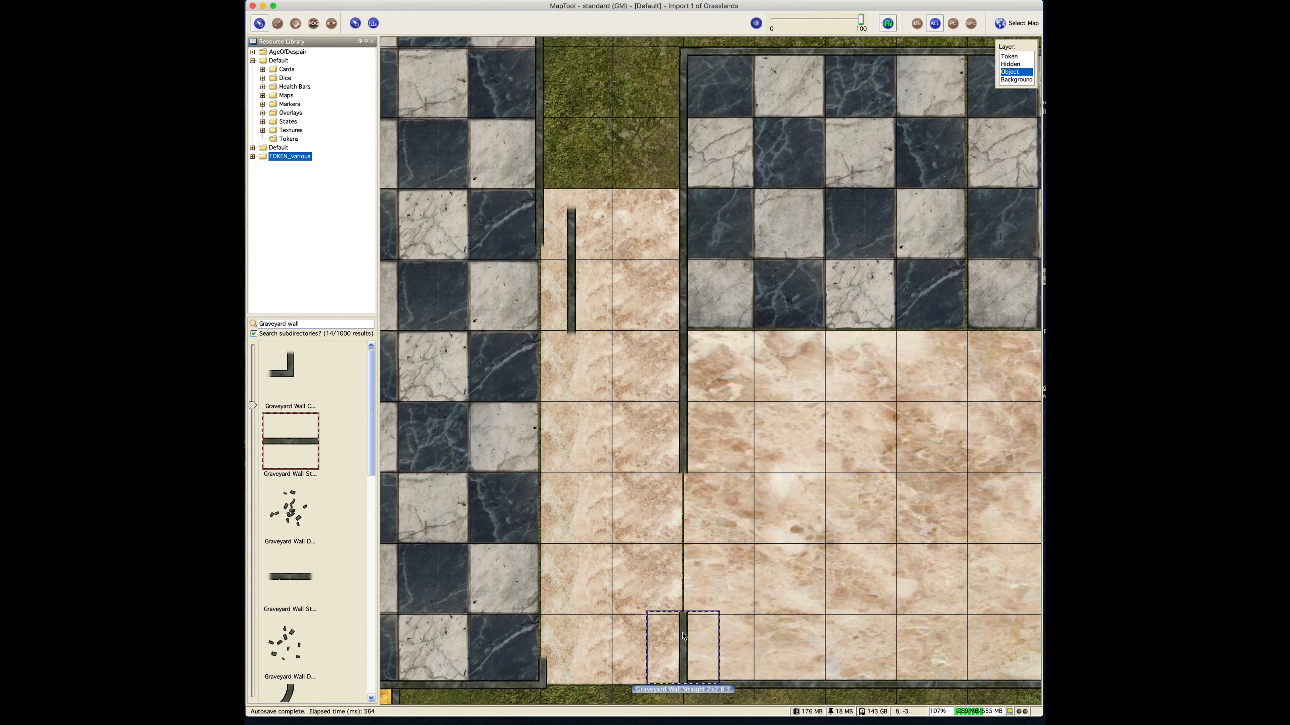
{"action": "left_click_drag", "start_coordinate": [682, 637], "coordinate": [538, 283]}
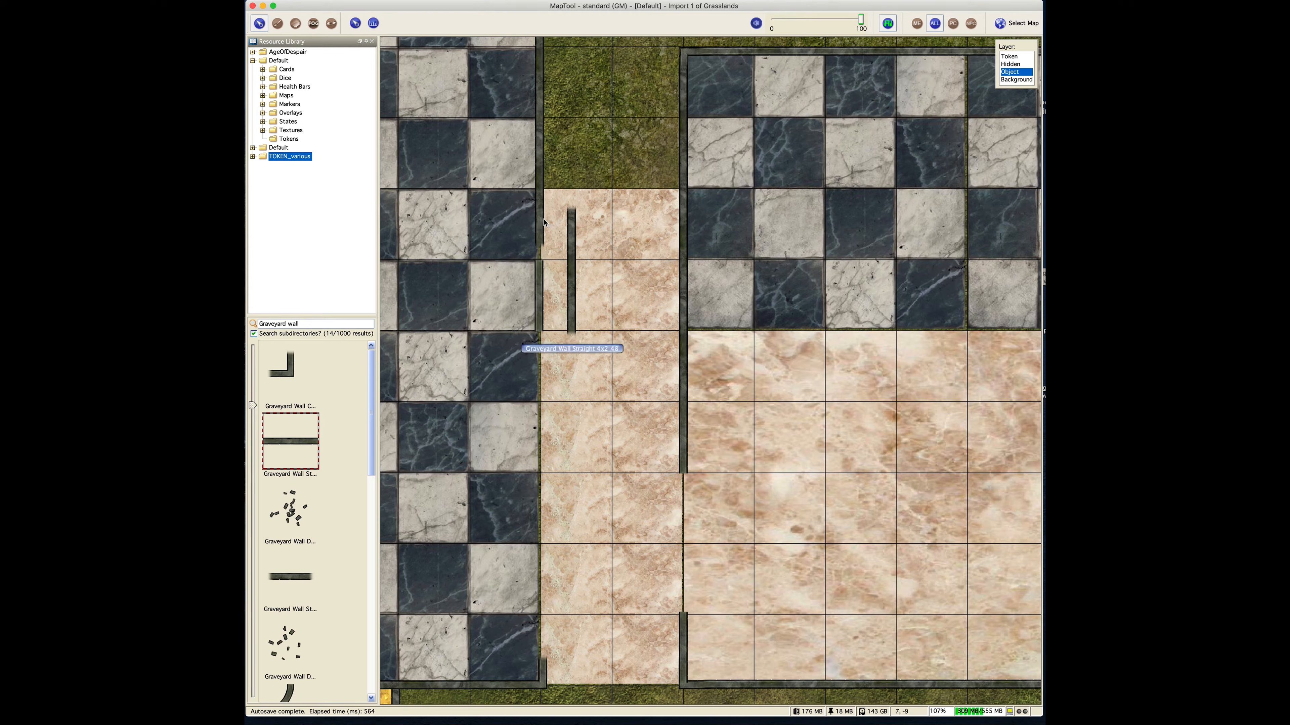
Step: Shift the long vertical pieces on the left checkered floor's right wall so they line up with the short piece and corner
{"action": "mouse_move", "coordinate": [539, 175]}
{"action": "left_mouse_down"}
{"action": "mouse_move", "coordinate": [539, 144]}
{"action": "mouse_move", "coordinate": [539, 162]}
{"action": "left_mouse_up"}
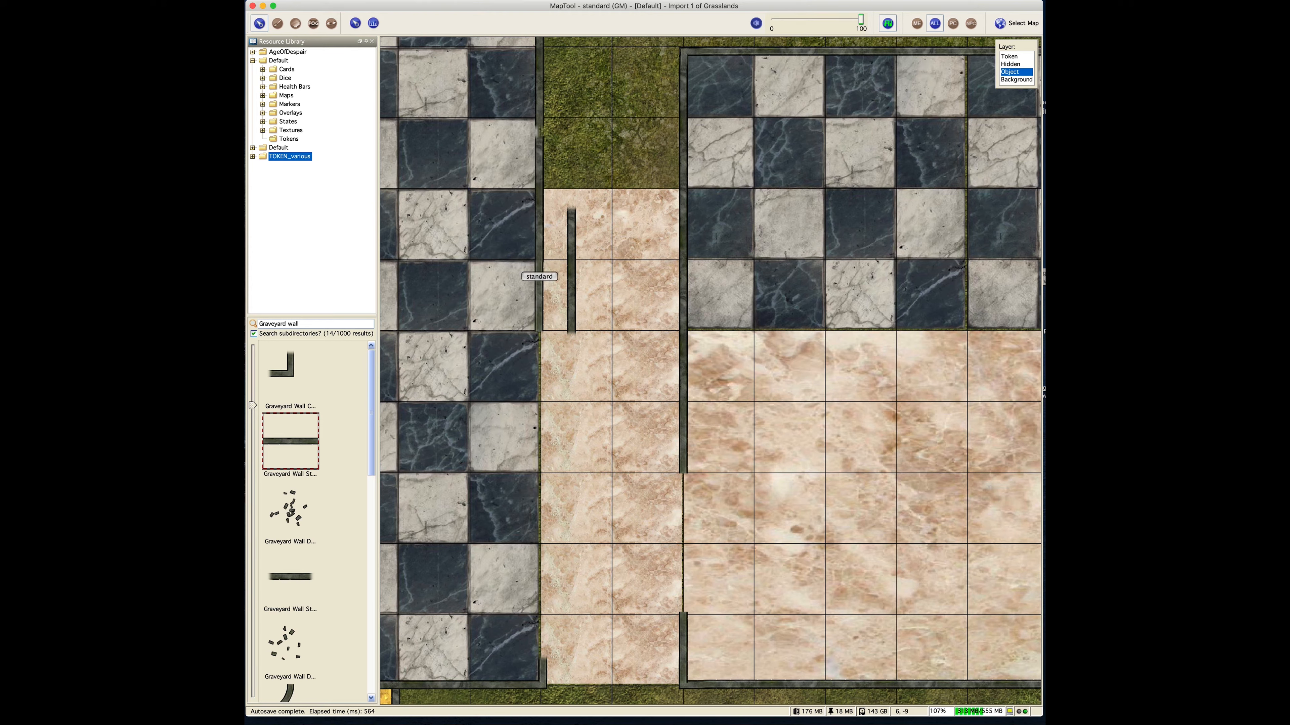
{"action": "left_click_drag", "start_coordinate": [540, 276], "coordinate": [539, 143]}
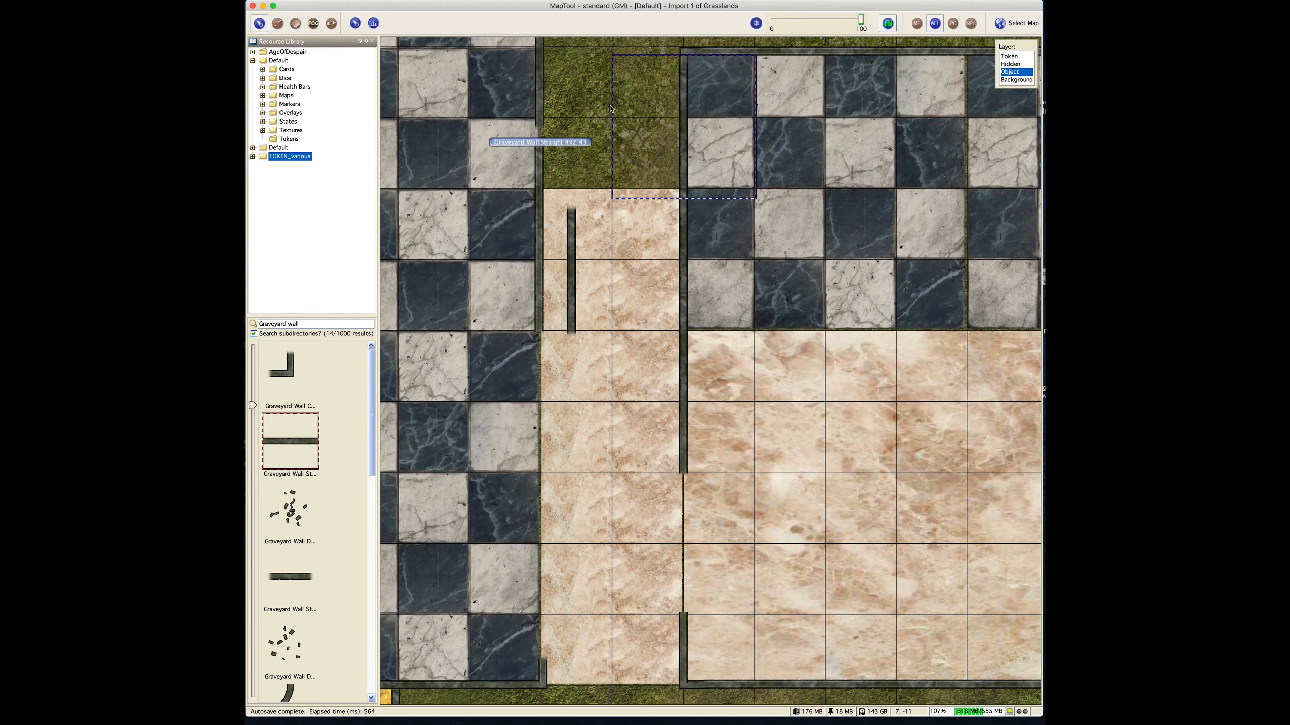
{"action": "right_click", "coordinate": [555, 191]}
{"action": "left_click", "coordinate": [555, 191]}
{"action": "left_click", "coordinate": [552, 182]}
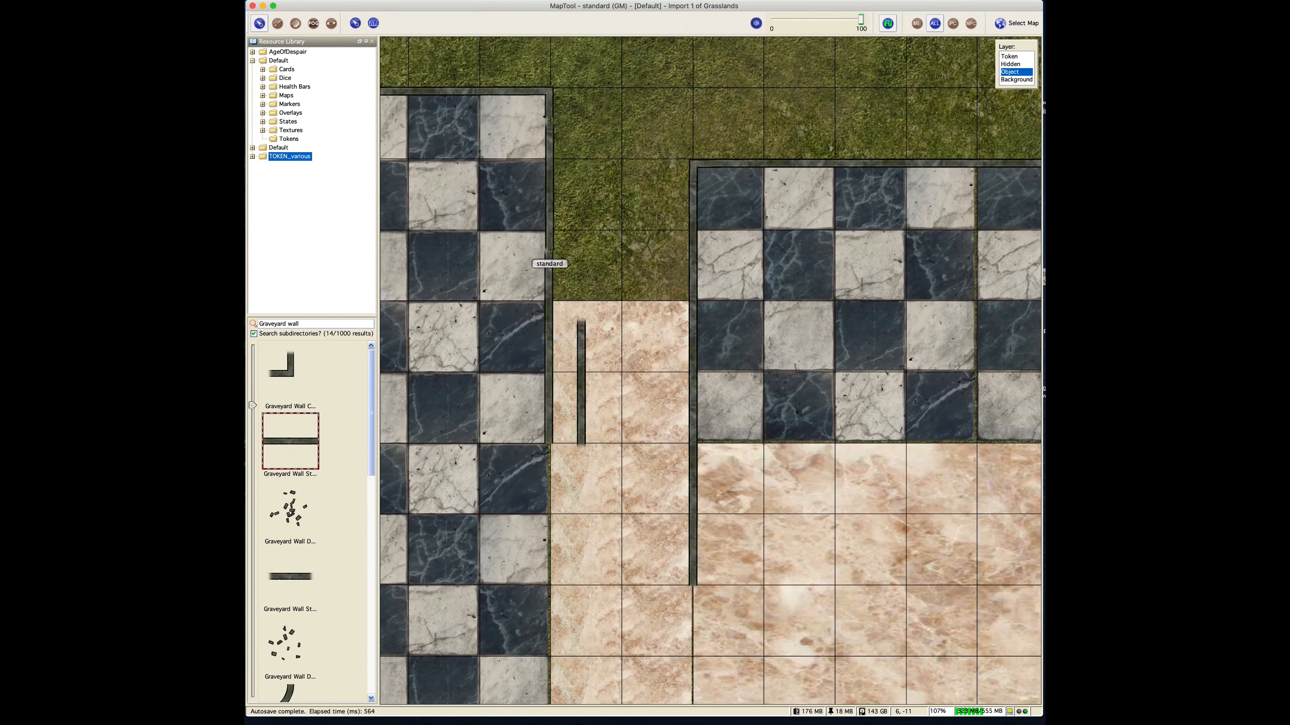
Step: Move the long vertical pieces up the left checkered floor's right edge and fit the spare long piece into the wall's gap
{"action": "left_click", "coordinate": [548, 236]}
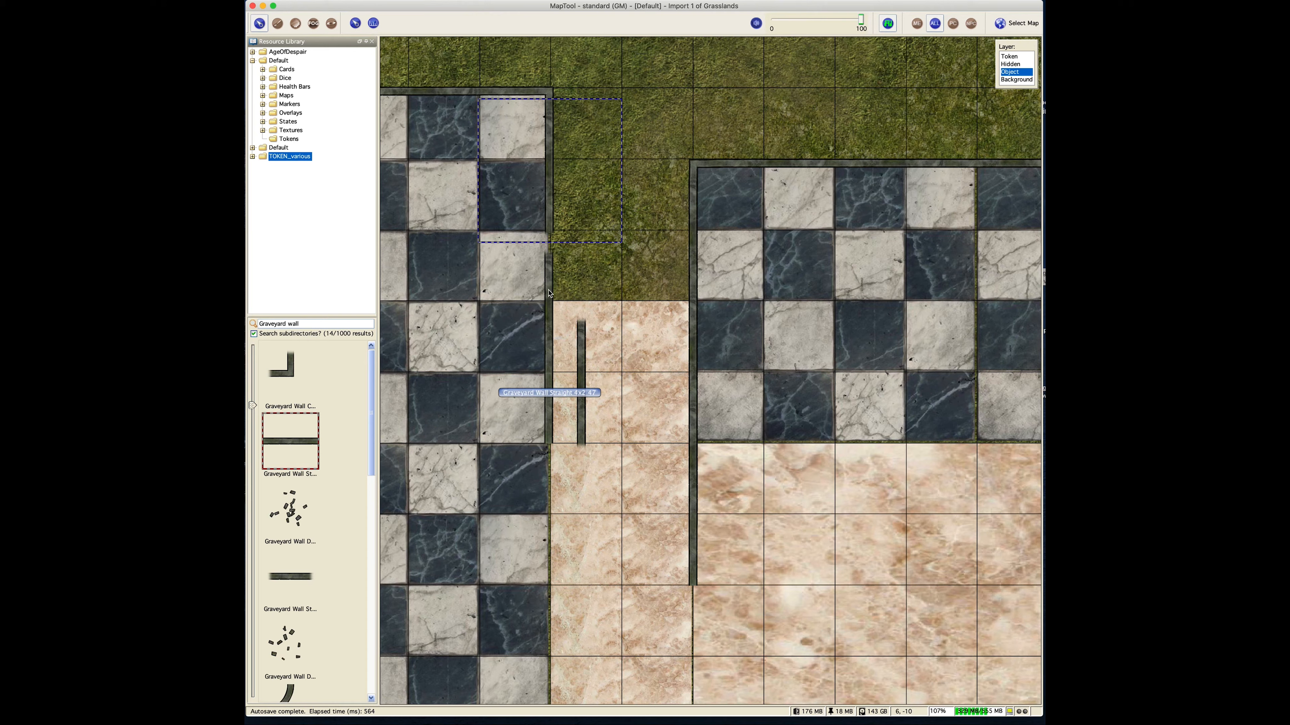
{"action": "left_click_drag", "start_coordinate": [548, 292], "coordinate": [550, 250]}
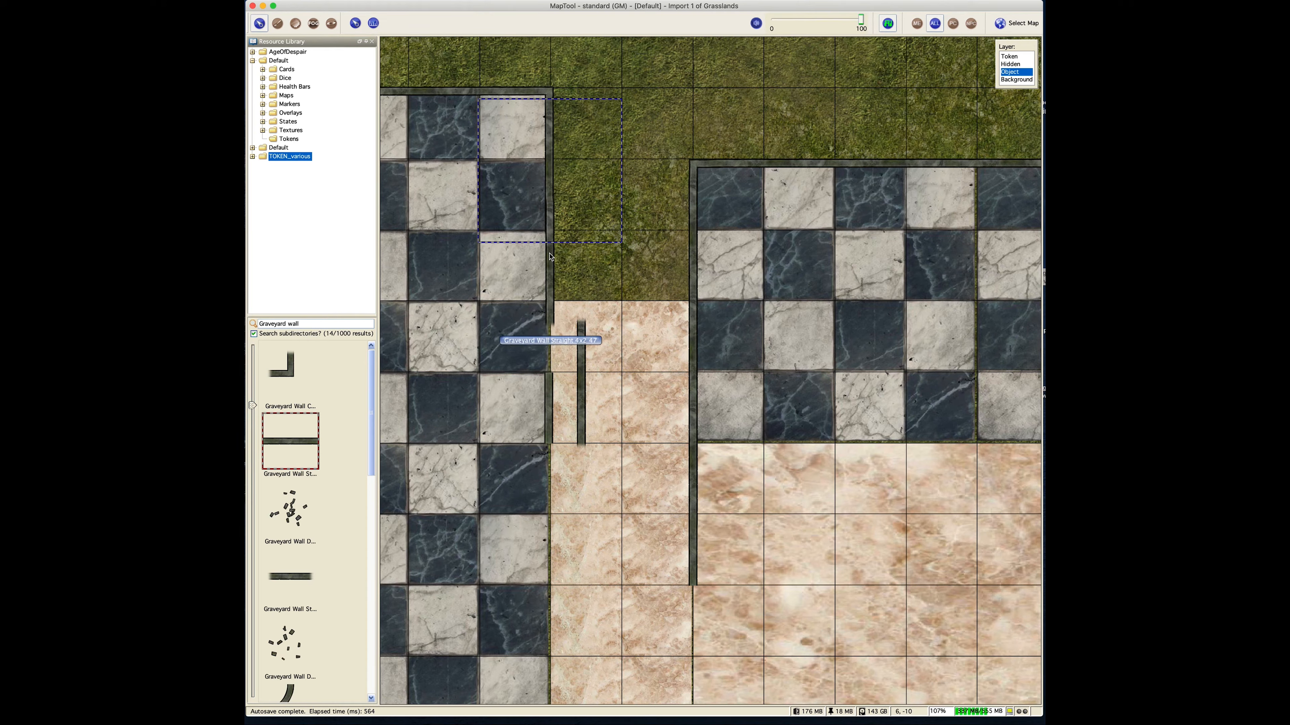
{"action": "left_click", "coordinate": [551, 257]}
{"action": "left_click_drag", "start_coordinate": [579, 325], "coordinate": [547, 305]}
{"action": "left_click", "coordinate": [691, 355]}
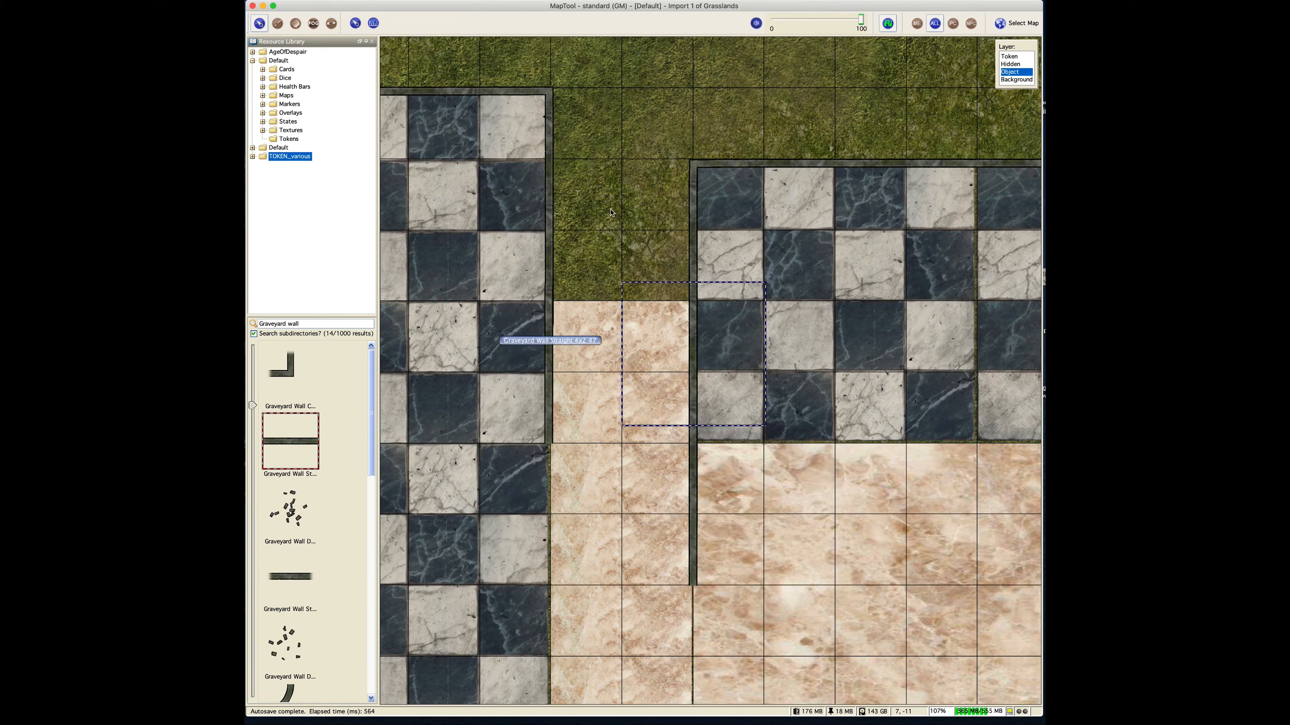
{"action": "left_click", "coordinate": [584, 264]}
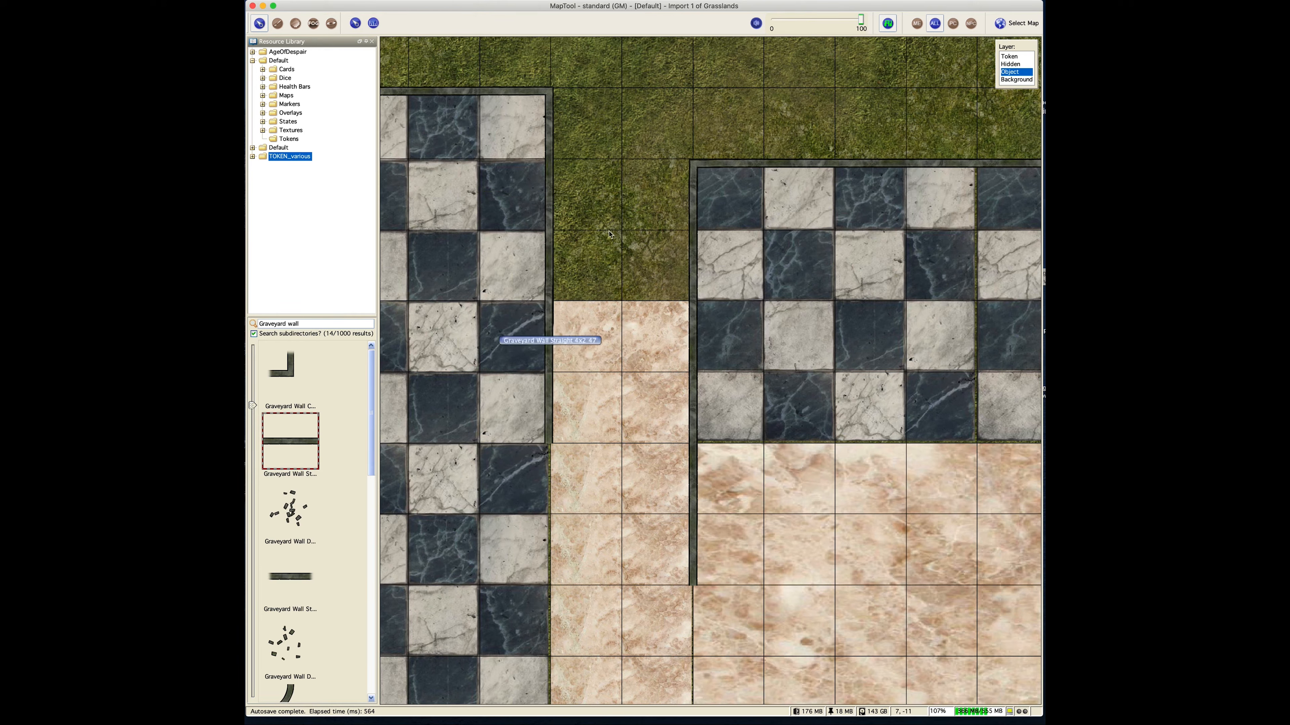
Step: Nudge the lower long piece and short piece of the left checkered floor's right wall sideways into line with the pieces above
{"action": "left_click", "coordinate": [551, 316]}
{"action": "scroll", "coordinate": [550, 315], "scroll_direction": "up", "scroll_amount": 8}
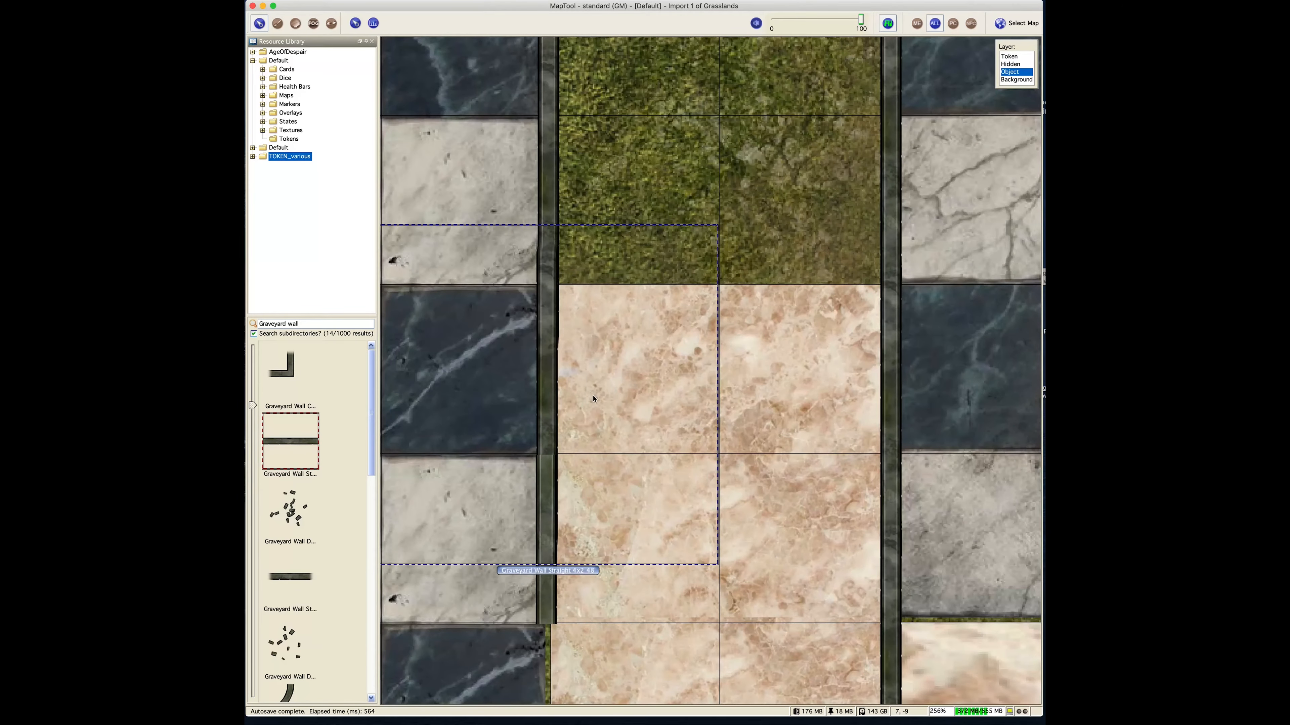
{"action": "left_click", "coordinate": [594, 399]}
{"action": "left_click_drag", "start_coordinate": [557, 591], "coordinate": [607, 559]}
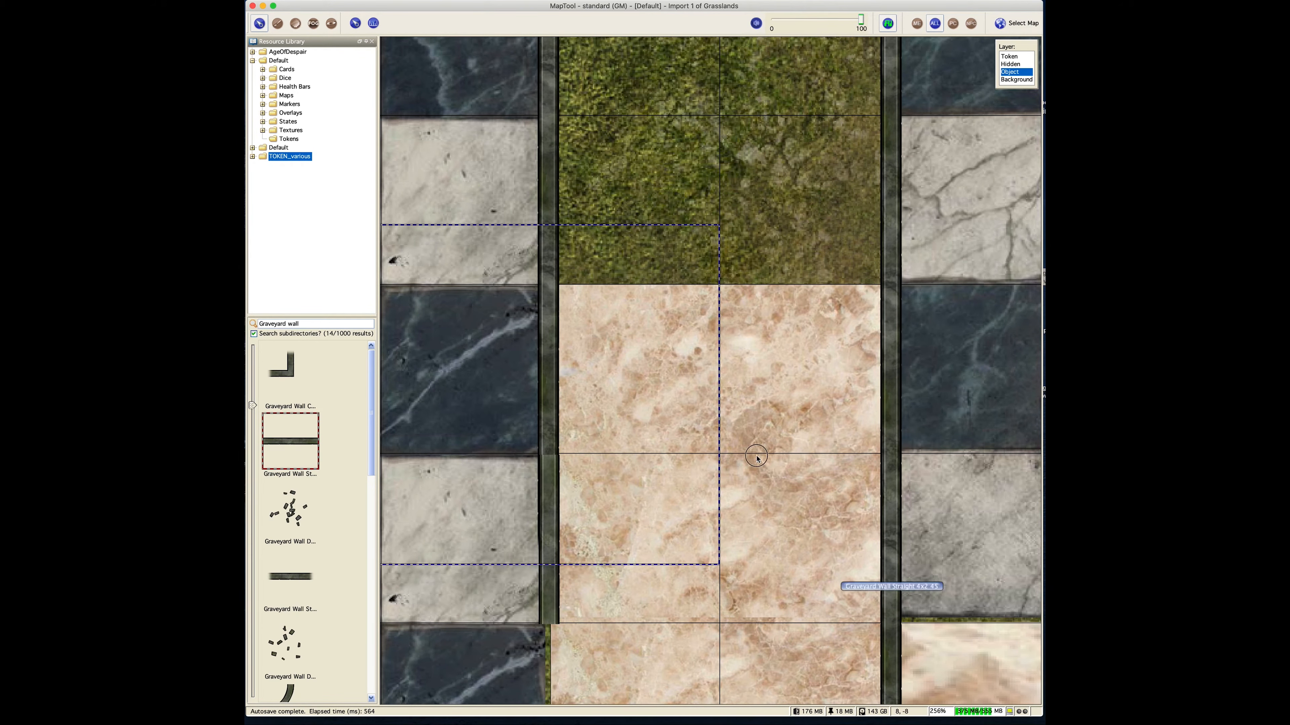
{"action": "key", "text": "Right"}
{"action": "key", "text": "Right"}
{"action": "key", "text": "shift+Down"}
{"action": "key", "text": "shift+Down"}
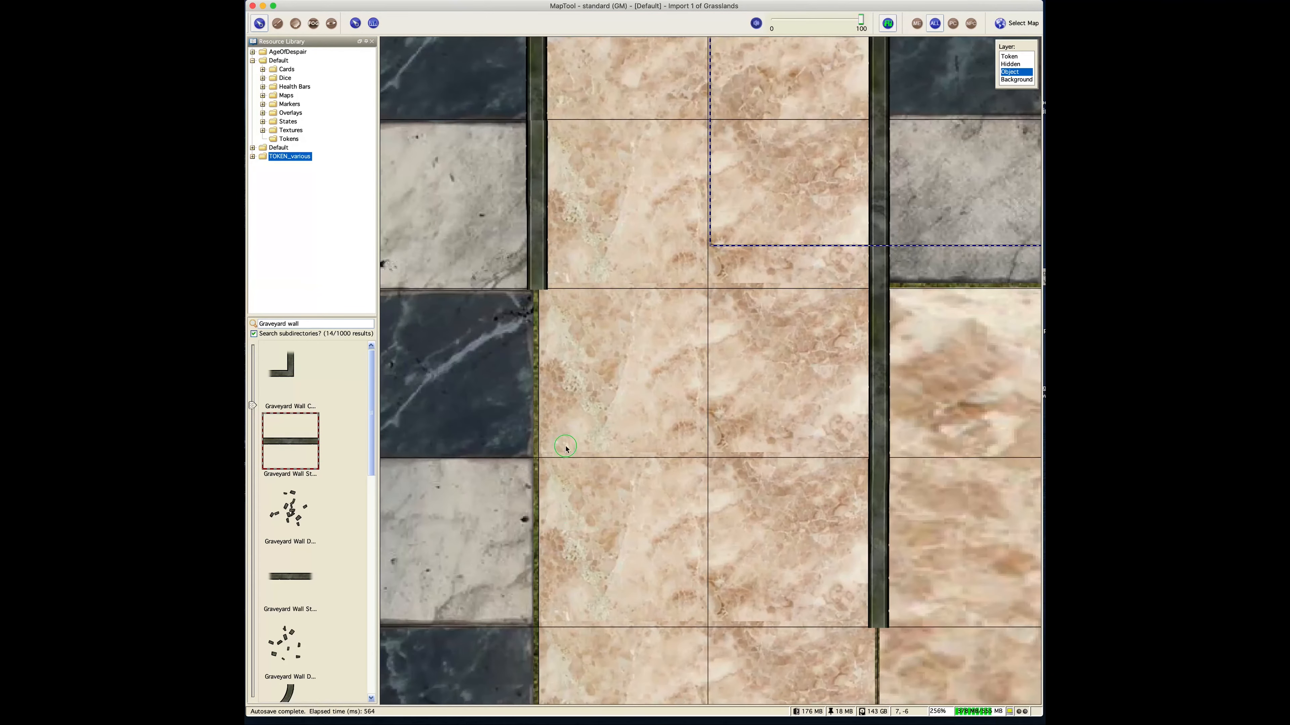
Step: Place copies of the short and long vertical pieces along the left checkered floor's lower right edge, leaving a two-square opening above them
{"action": "scroll", "coordinate": [566, 449], "scroll_direction": "down", "scroll_amount": 9}
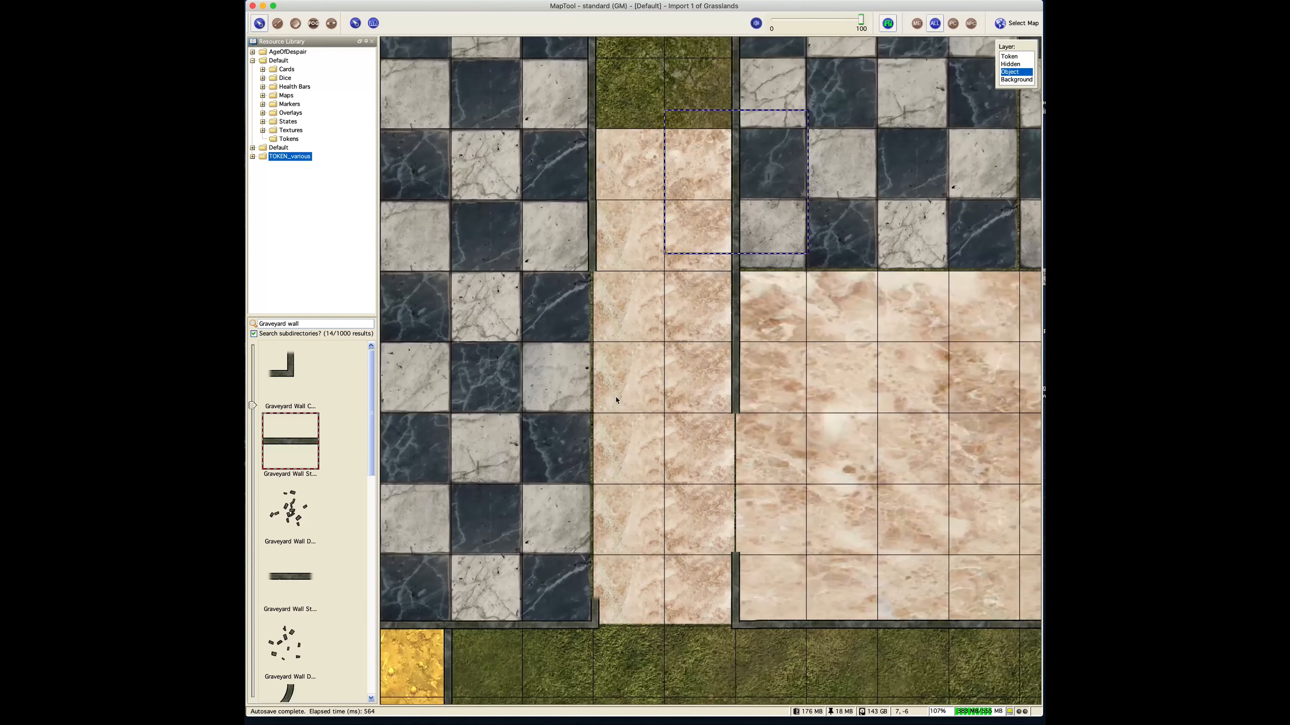
{"action": "left_click", "coordinate": [595, 261]}
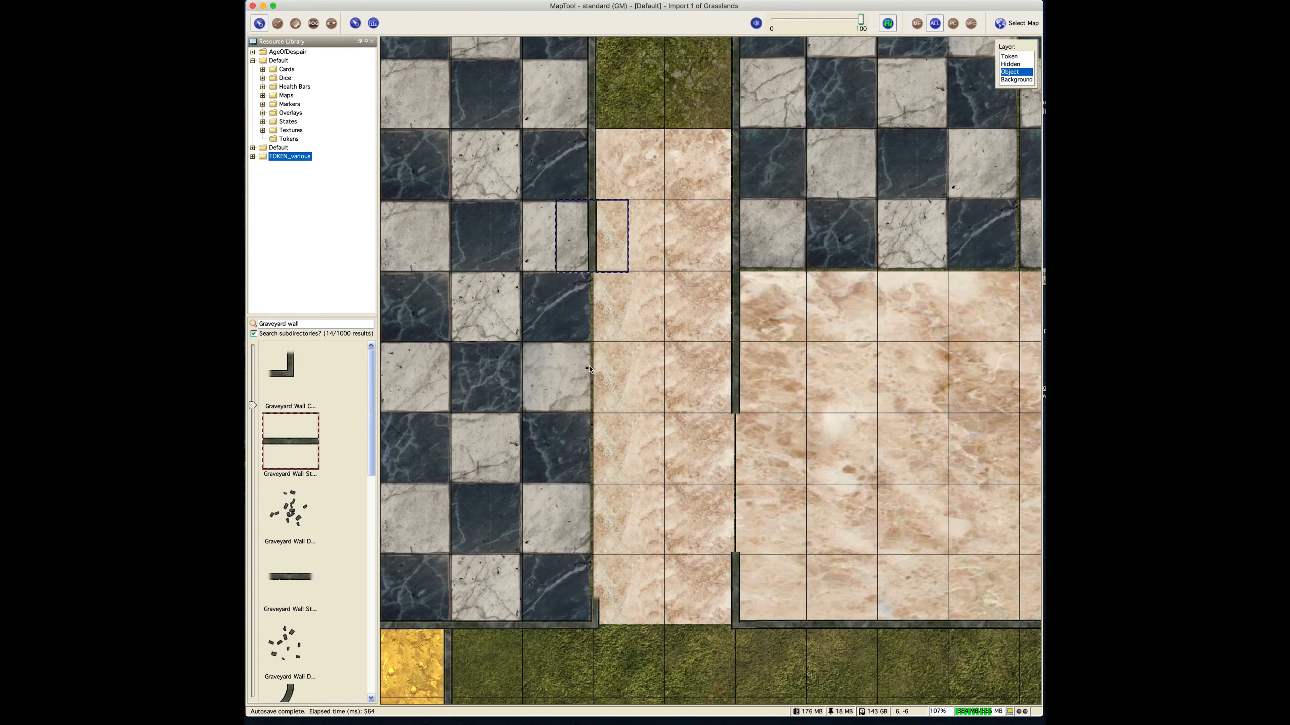
{"action": "left_click_drag", "start_coordinate": [595, 260], "coordinate": [593, 367]}
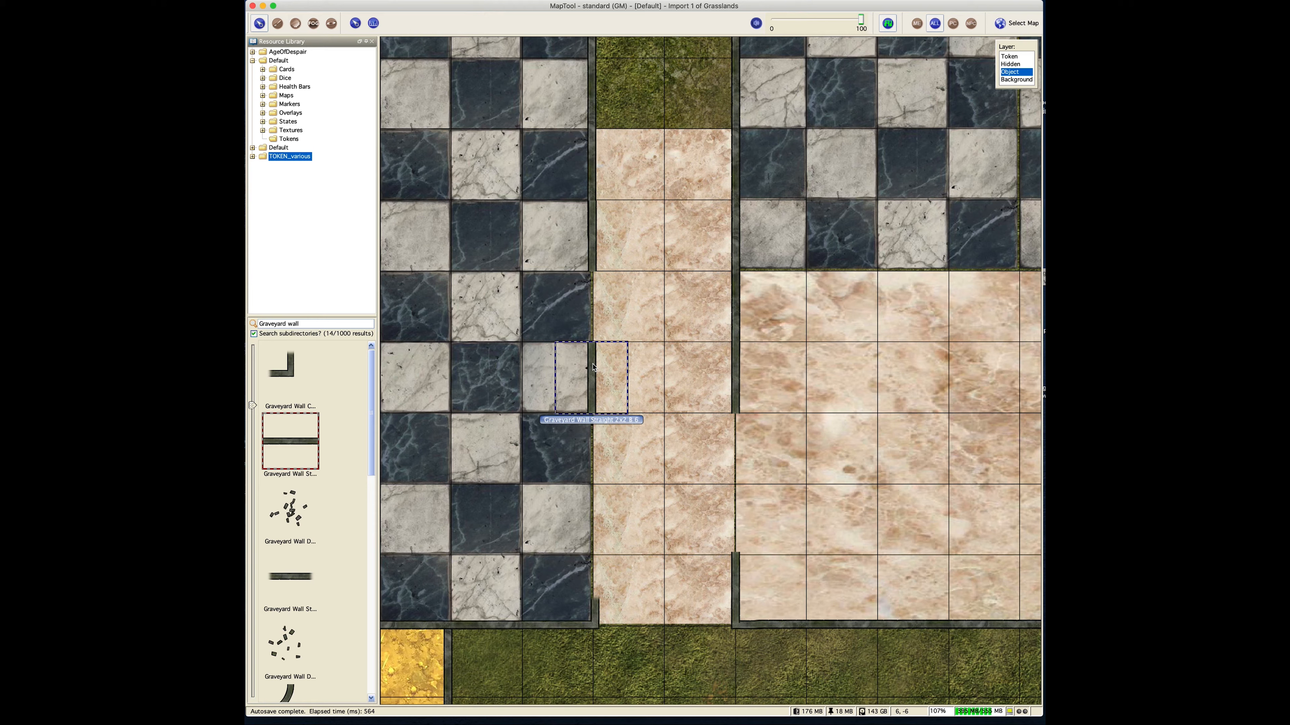
{"action": "left_click_drag", "start_coordinate": [592, 368], "coordinate": [593, 438]}
{"action": "left_click_drag", "start_coordinate": [715, 435], "coordinate": [568, 517]}
Step: Shift the short and long vertical pieces below the opening slightly right so they form one straight wall
{"action": "scroll", "coordinate": [597, 360], "scroll_direction": "up", "scroll_amount": 5}
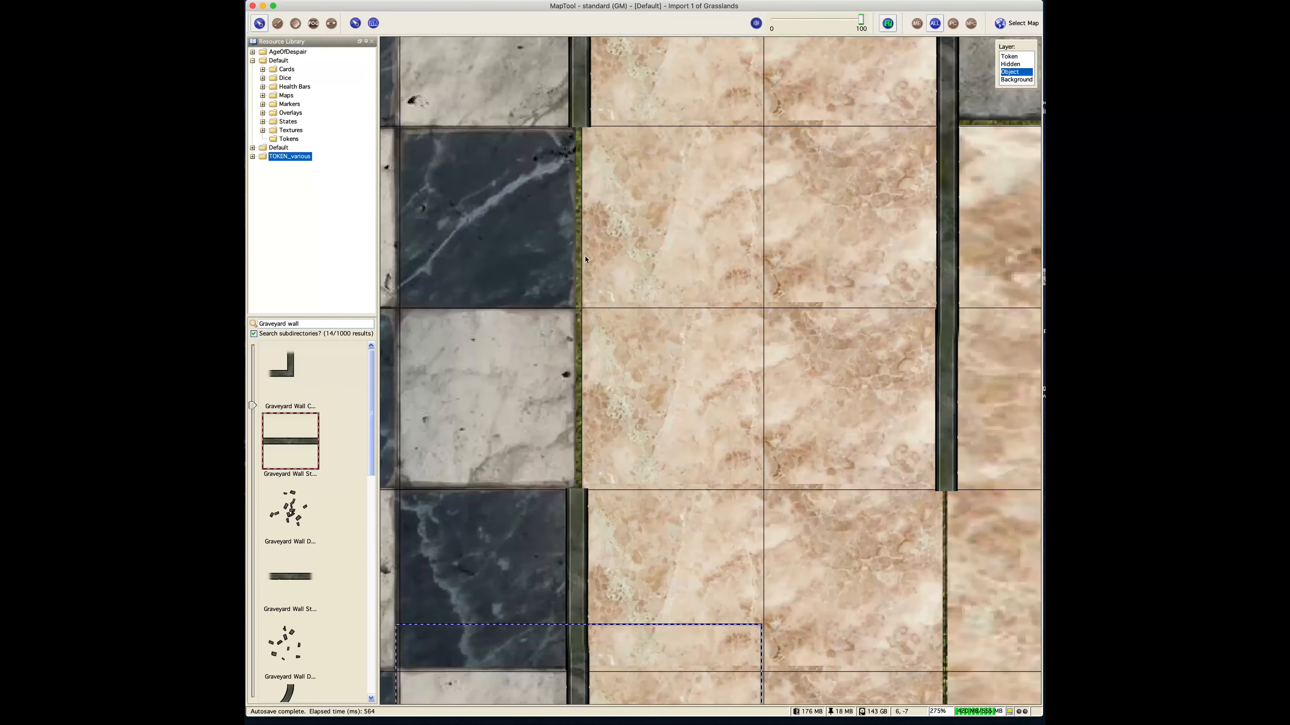
{"action": "left_click", "coordinate": [576, 522]}
{"action": "left_click_drag", "start_coordinate": [575, 521], "coordinate": [579, 522]}
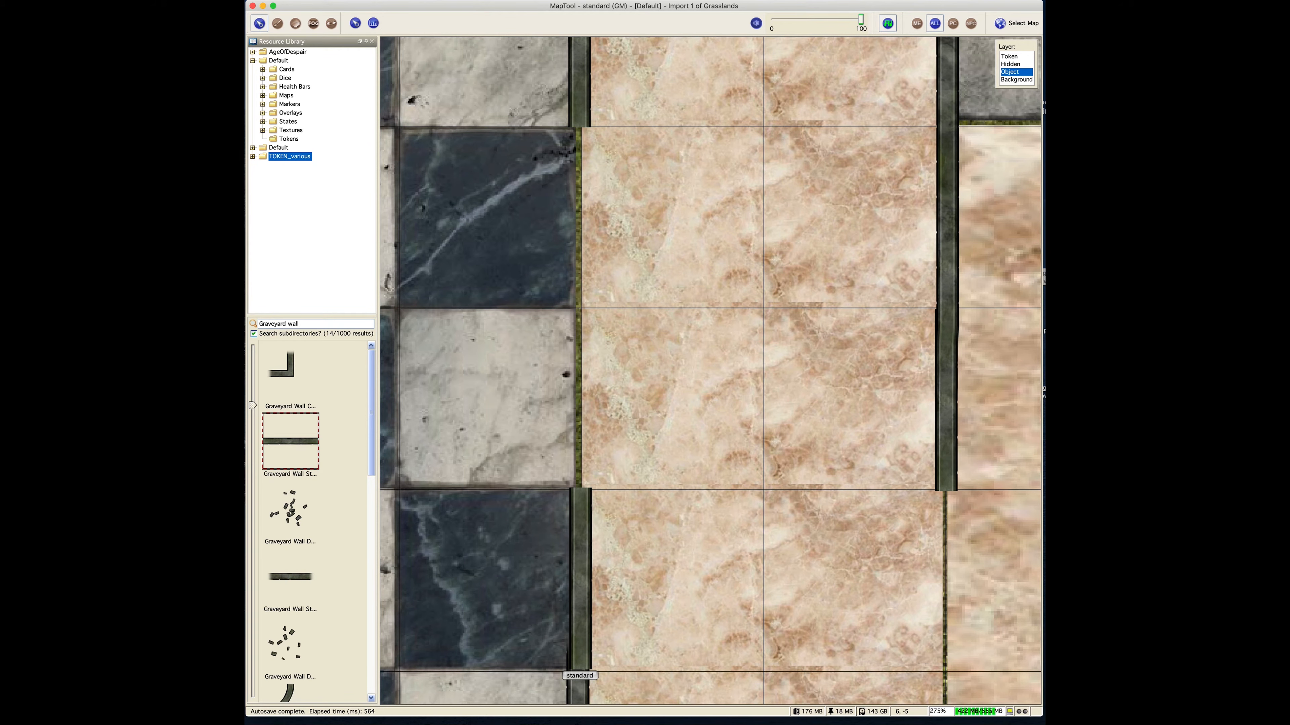
{"action": "left_click", "coordinate": [579, 520]}
{"action": "left_click_drag", "start_coordinate": [729, 645], "coordinate": [702, 351]}
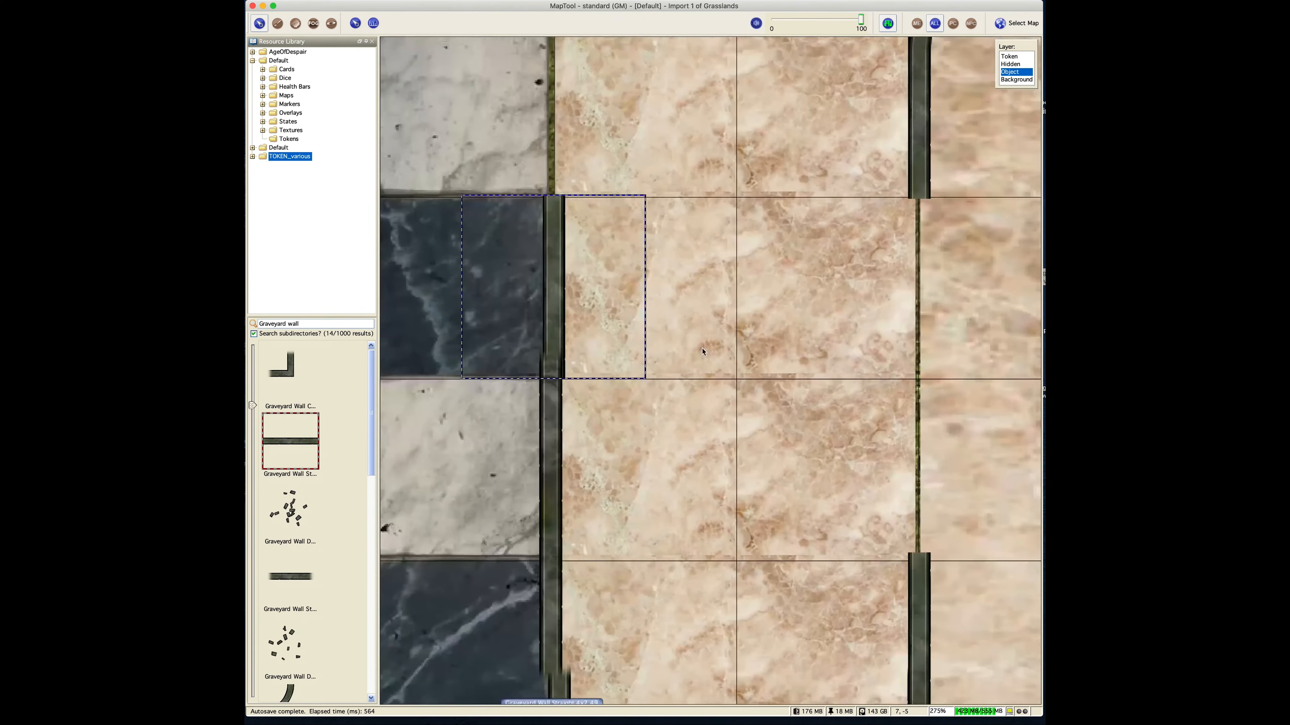
{"action": "left_click", "coordinate": [551, 470]}
{"action": "left_click_drag", "start_coordinate": [550, 471], "coordinate": [554, 472]}
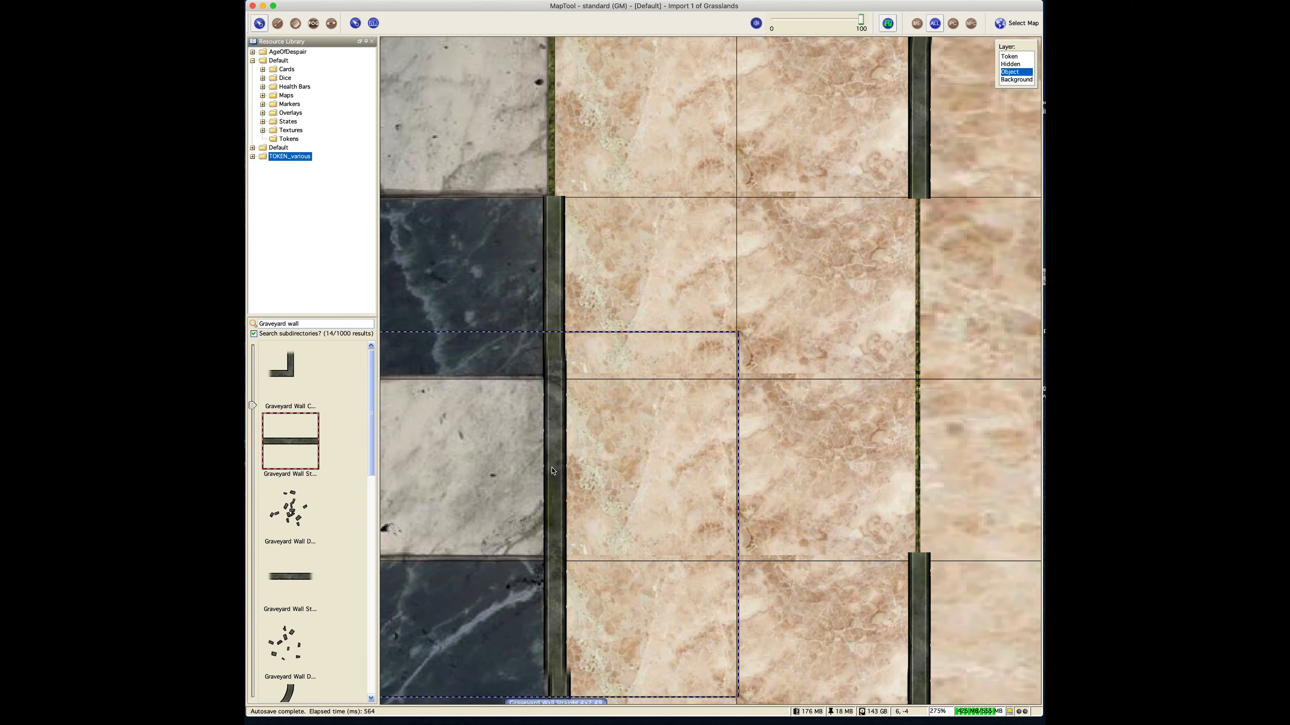
{"action": "left_click", "coordinate": [785, 571]}
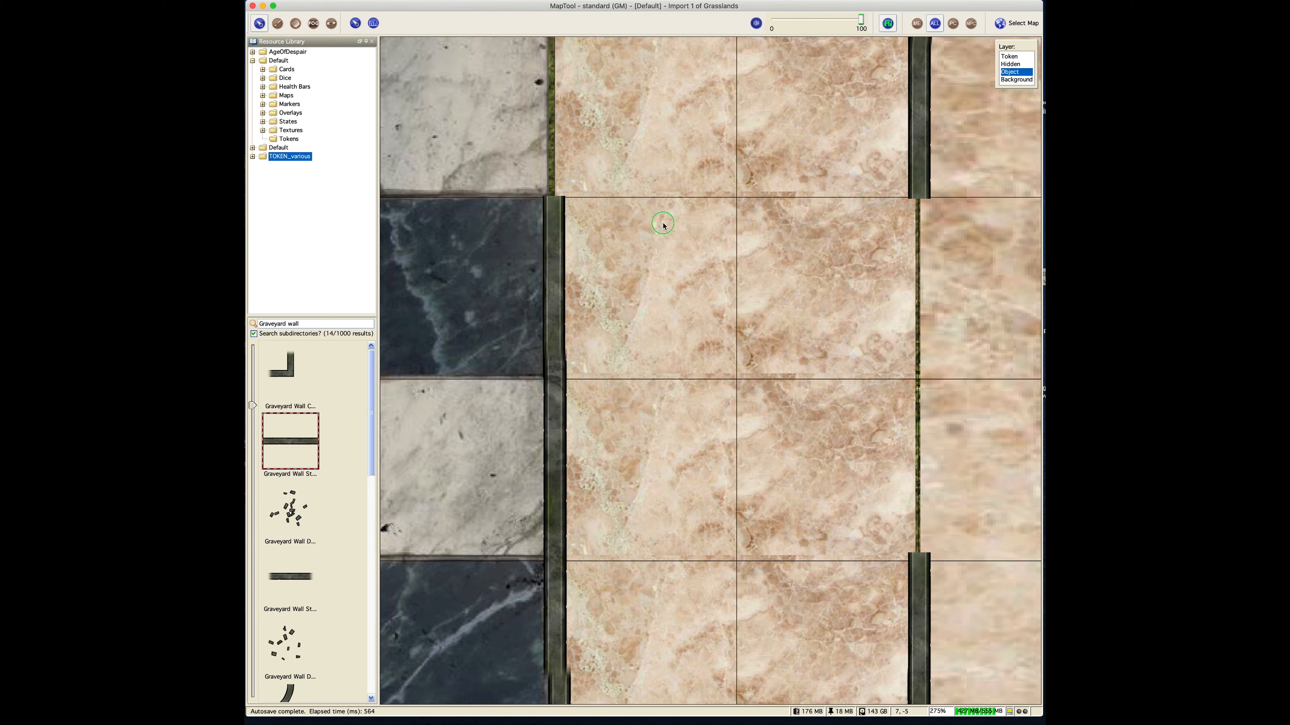
Step: Nudge the short vertical piece just below the opening slightly left
{"action": "left_click_drag", "start_coordinate": [662, 222], "coordinate": [646, 496]}
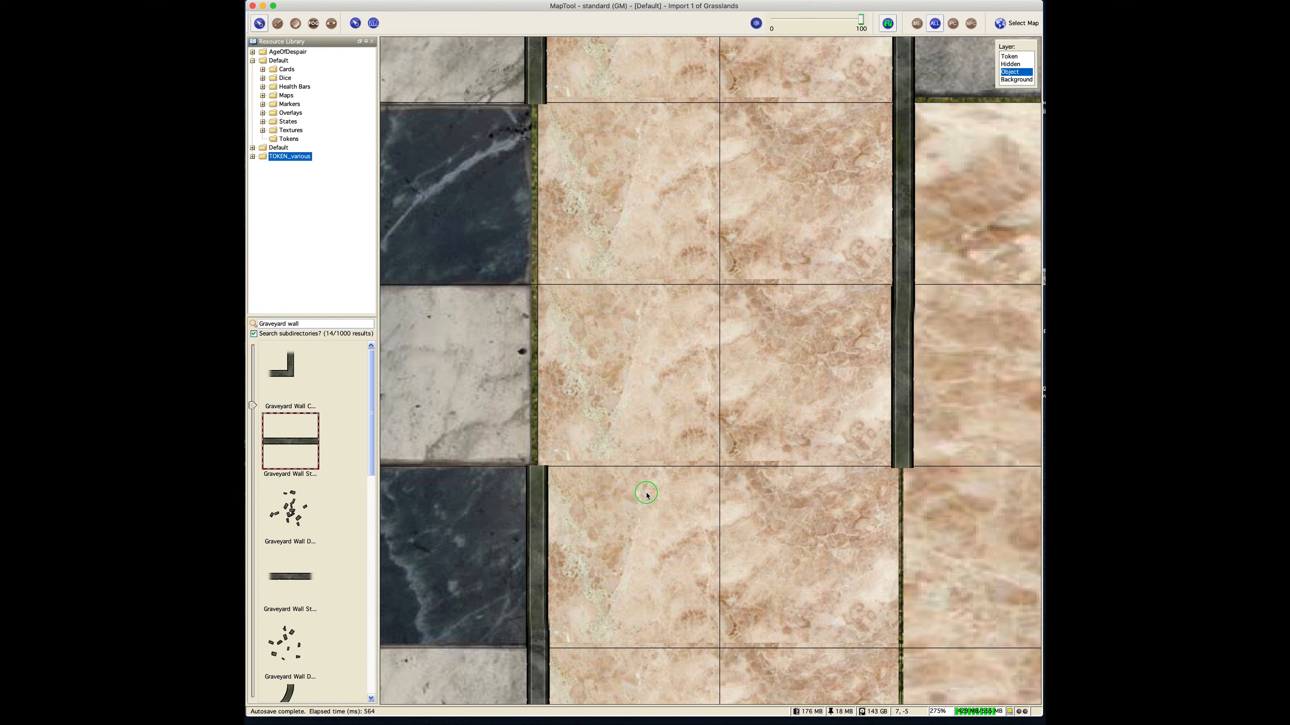
{"action": "left_click_drag", "start_coordinate": [647, 496], "coordinate": [624, 158]}
{"action": "left_click_drag", "start_coordinate": [601, 529], "coordinate": [601, 464]}
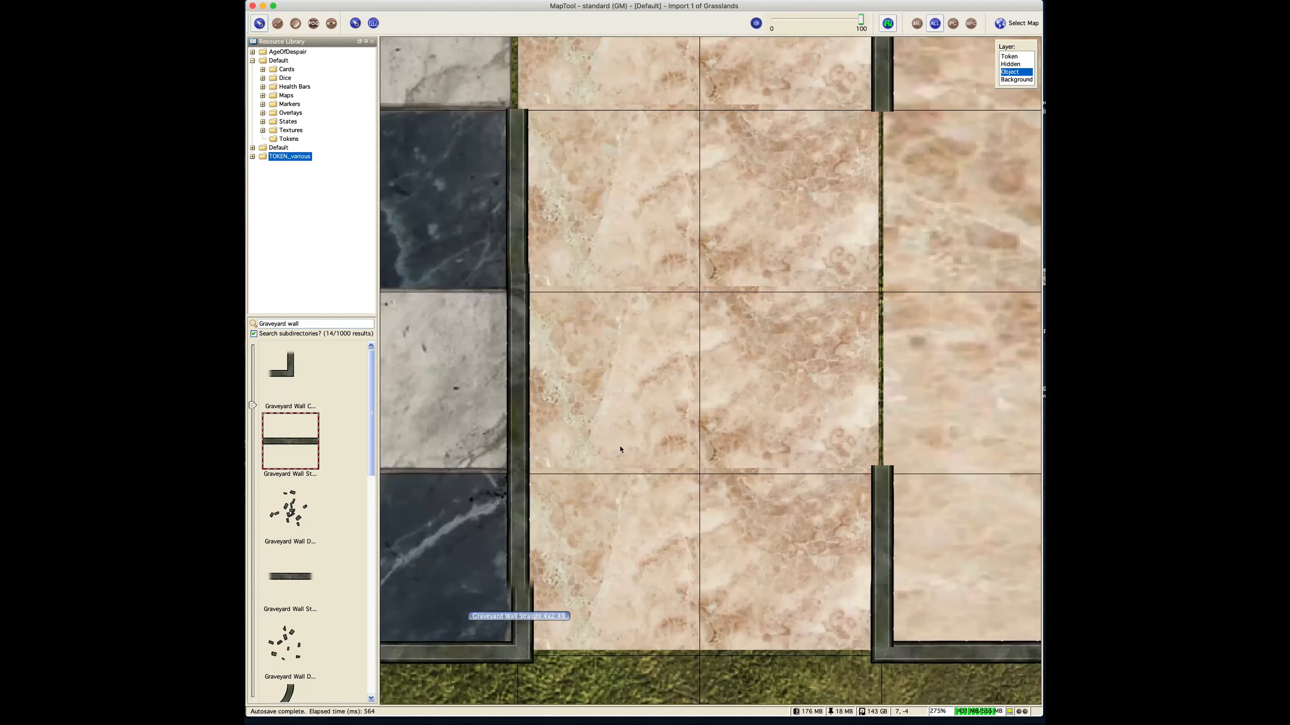
{"action": "left_click", "coordinate": [506, 194]}
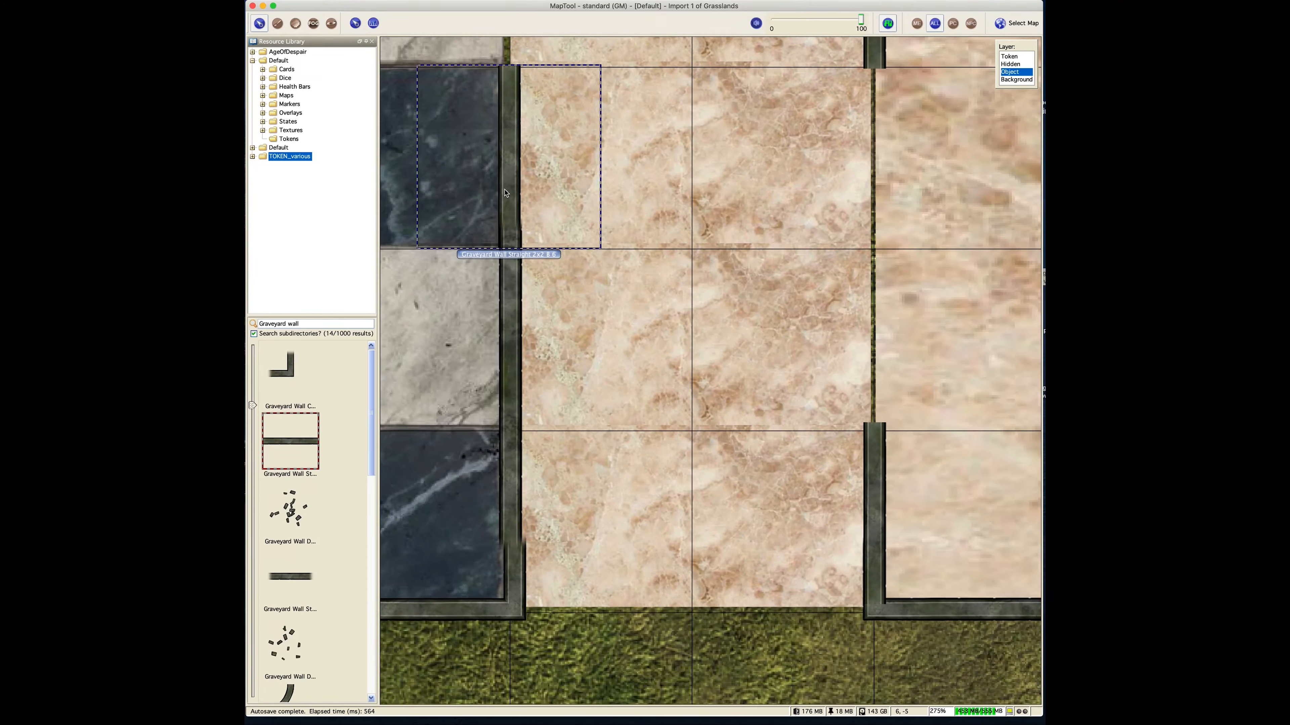
{"action": "key", "text": "Delete"}
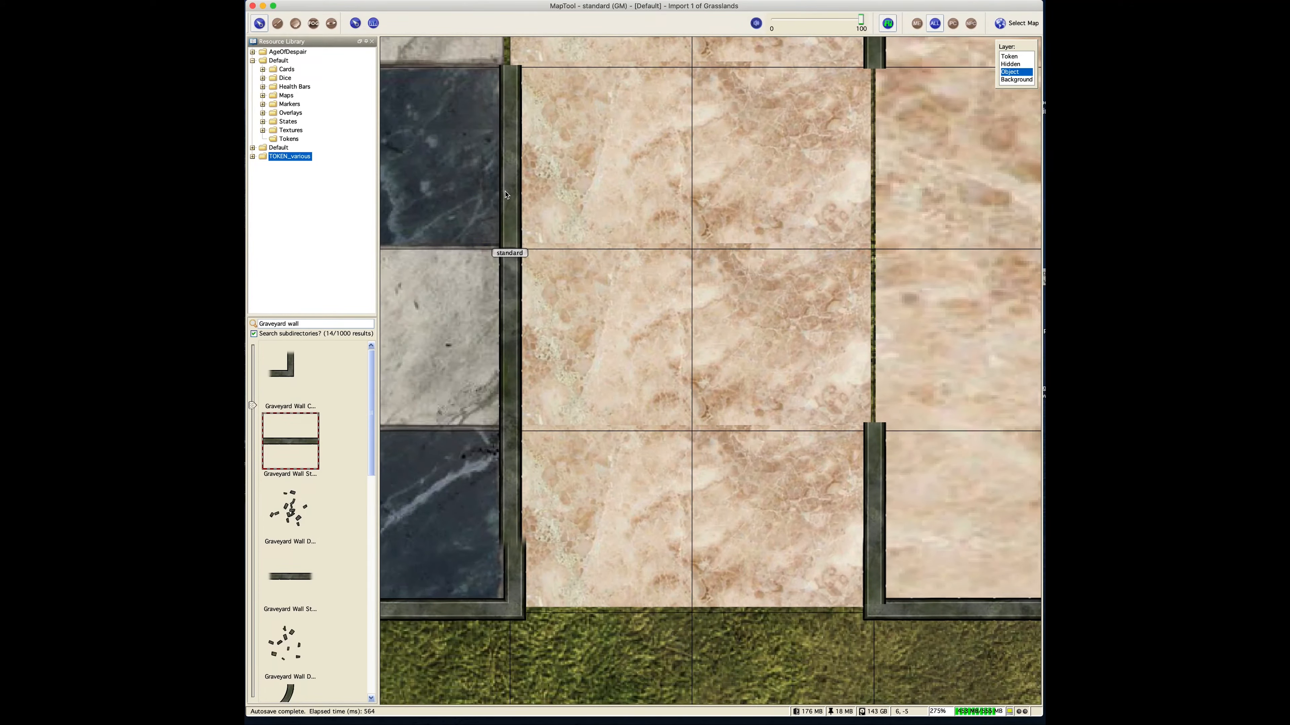
{"action": "key", "text": "Left"}
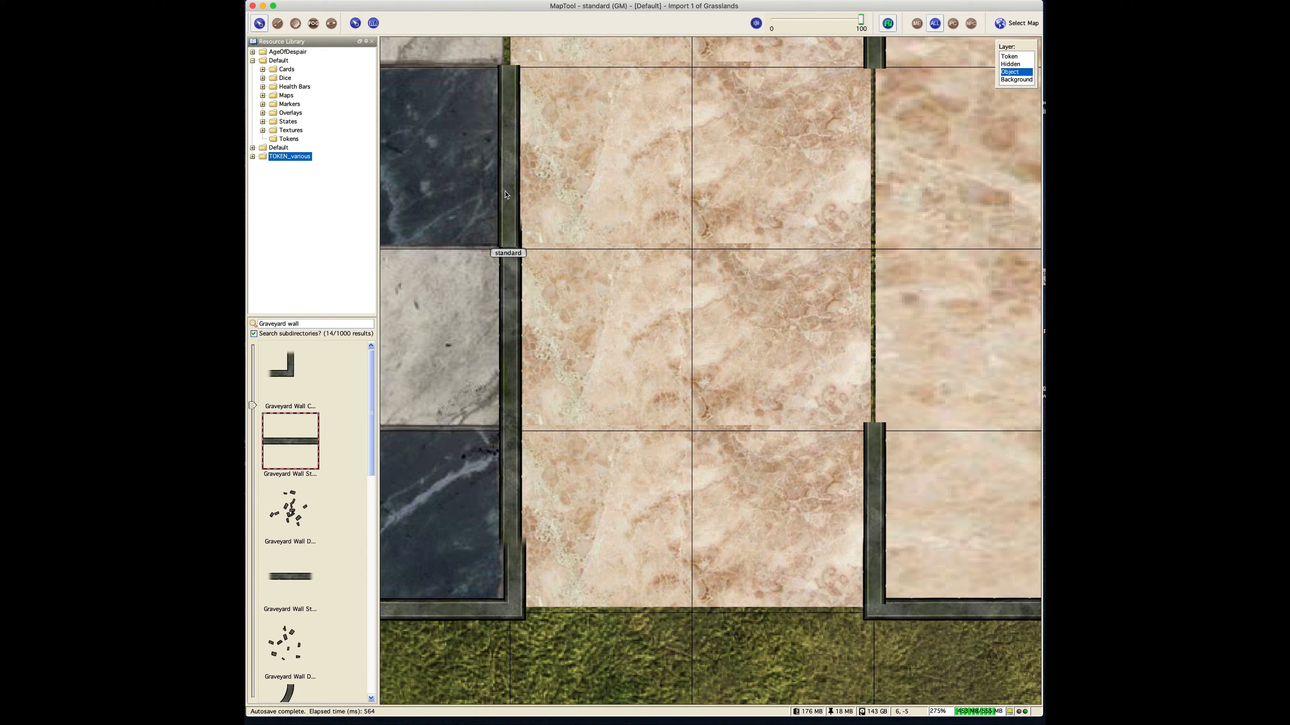
{"action": "left_click", "coordinate": [517, 279]}
{"action": "key", "text": "Delete"}
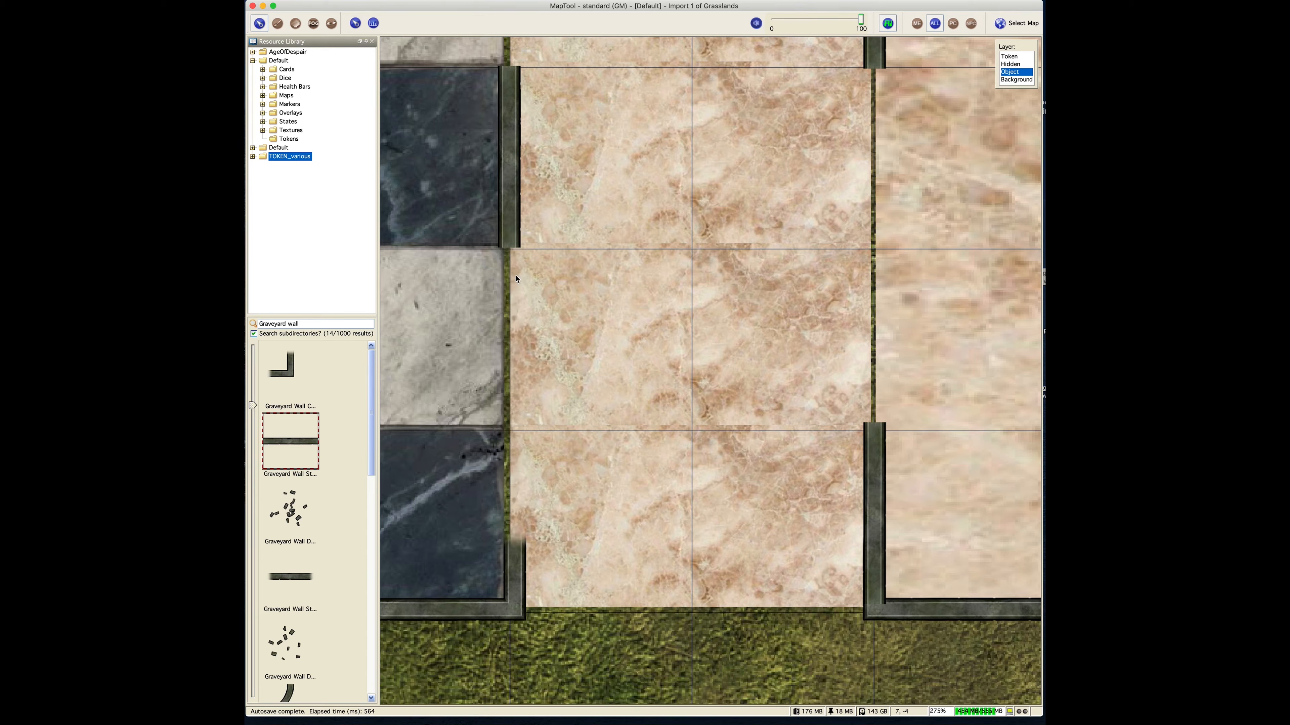
{"action": "key", "text": "ctrl+z"}
Step: Shift the long vertical piece and the lower corner piece left into line with the short piece below the opening
{"action": "left_click", "coordinate": [517, 278]}
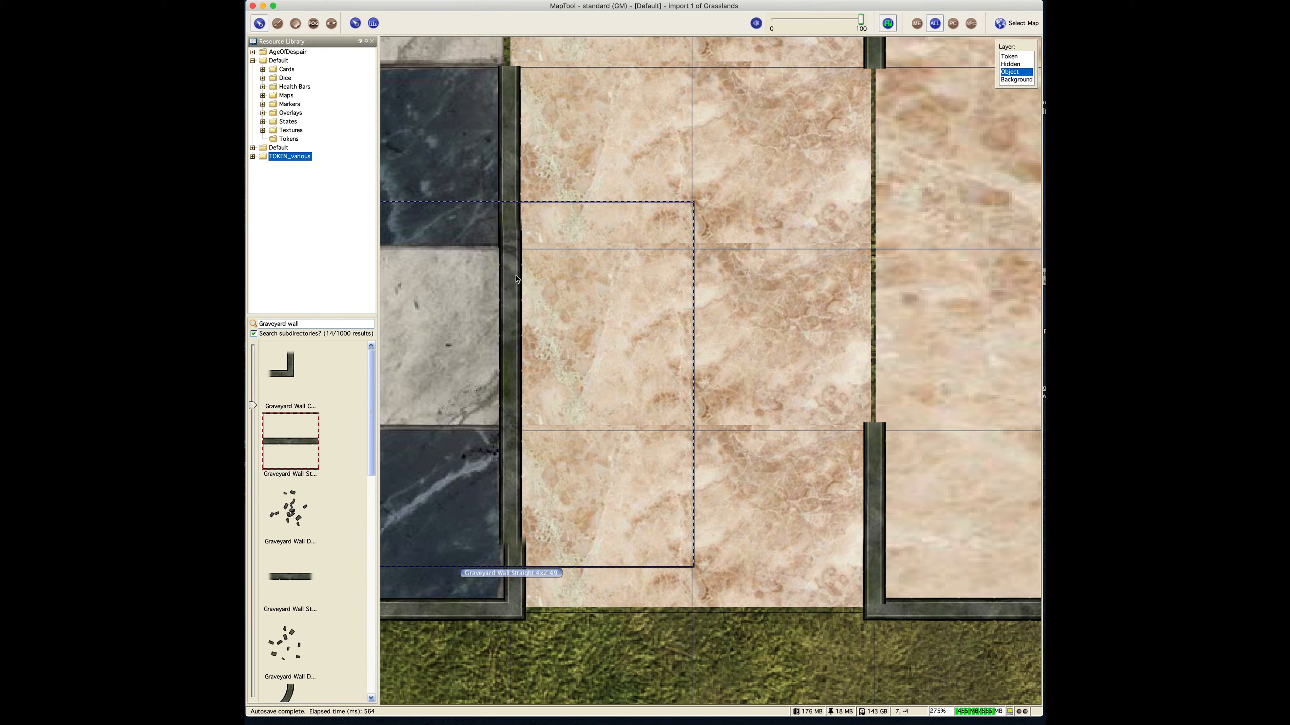
{"action": "left_click", "coordinate": [515, 569]}
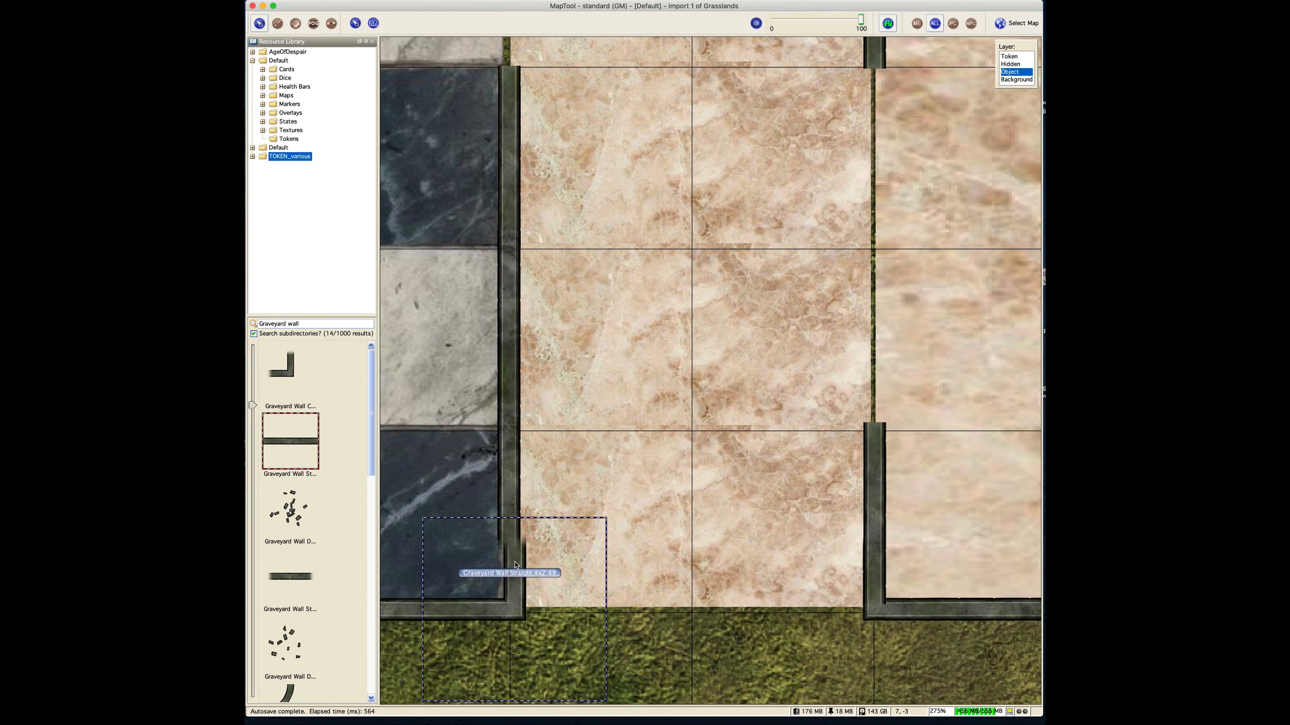
{"action": "key", "text": "Left"}
{"action": "key", "text": "Left"}
{"action": "key", "text": "Left"}
{"action": "key", "text": "Left"}
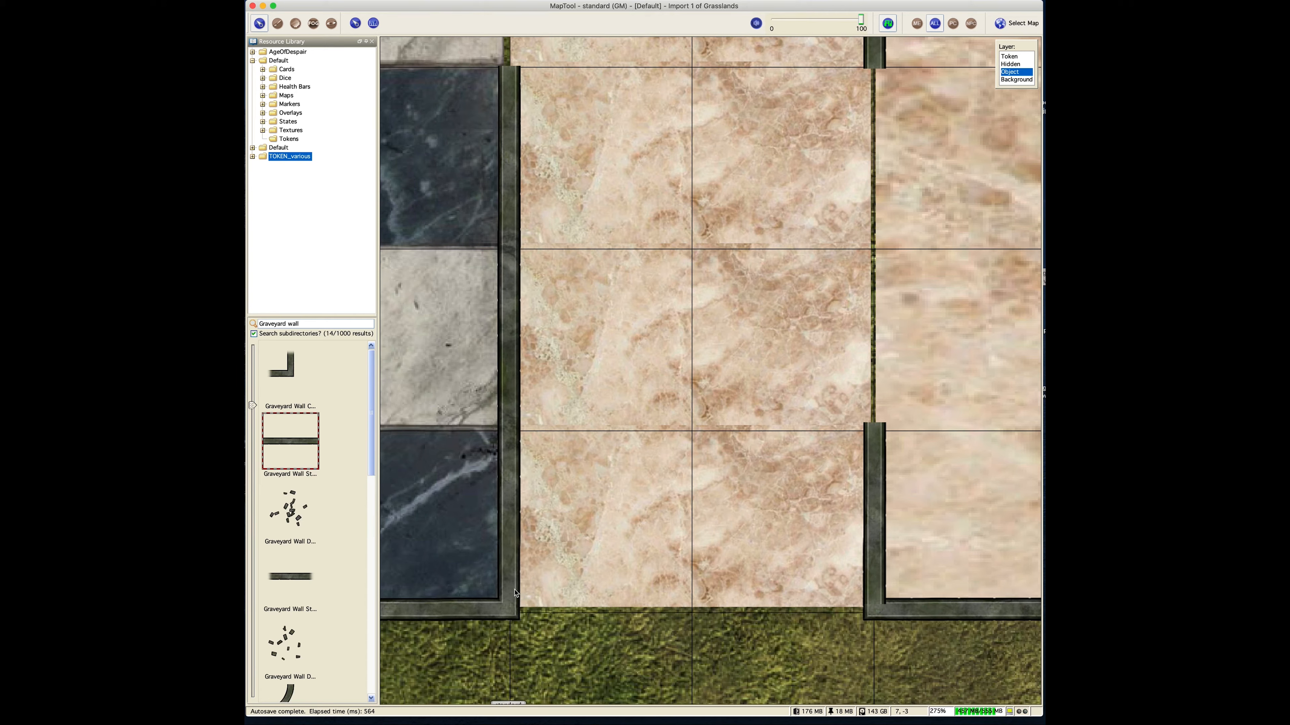
Step: On the Background layer, widen the checkered floor tile beside the opening to cover the grass gap along the marble corridor
{"action": "left_click", "coordinate": [611, 268]}
{"action": "left_click_drag", "start_coordinate": [690, 188], "coordinate": [674, 386]}
{"action": "scroll", "coordinate": [674, 386], "scroll_direction": "down", "scroll_amount": 6}
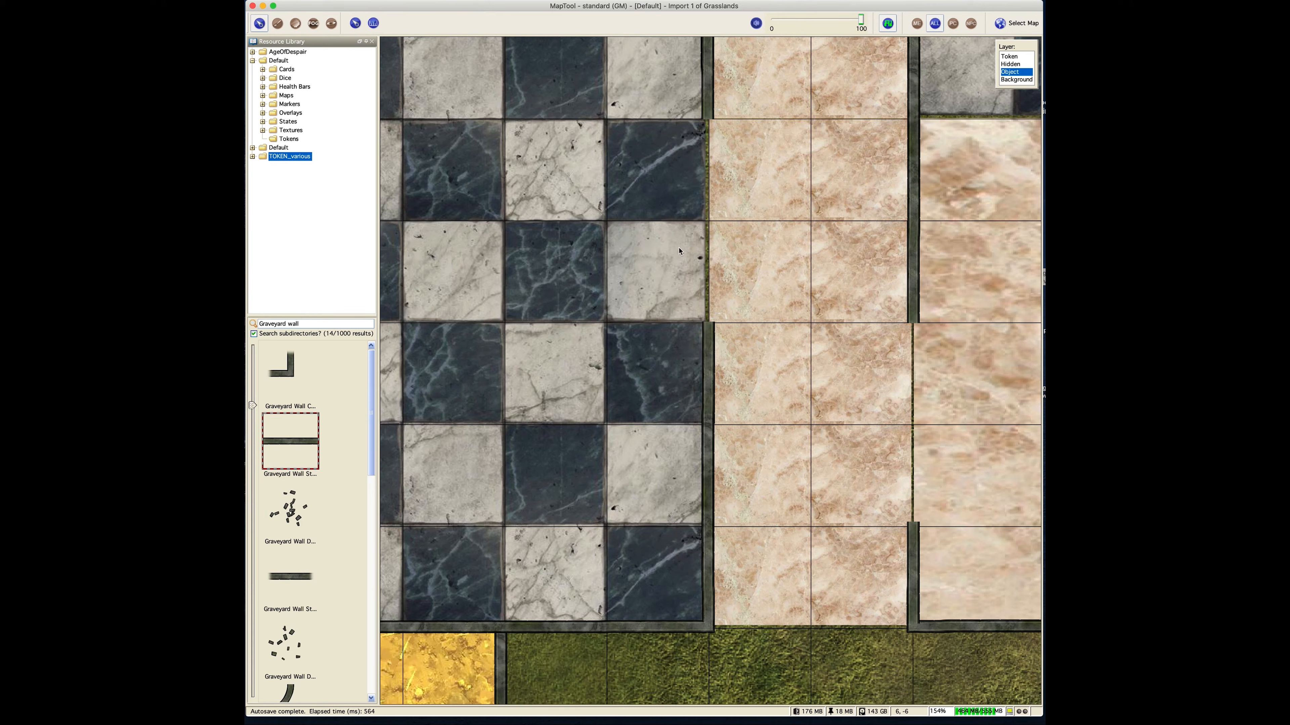
{"action": "left_click", "coordinate": [1016, 79]}
{"action": "left_click", "coordinate": [601, 251]}
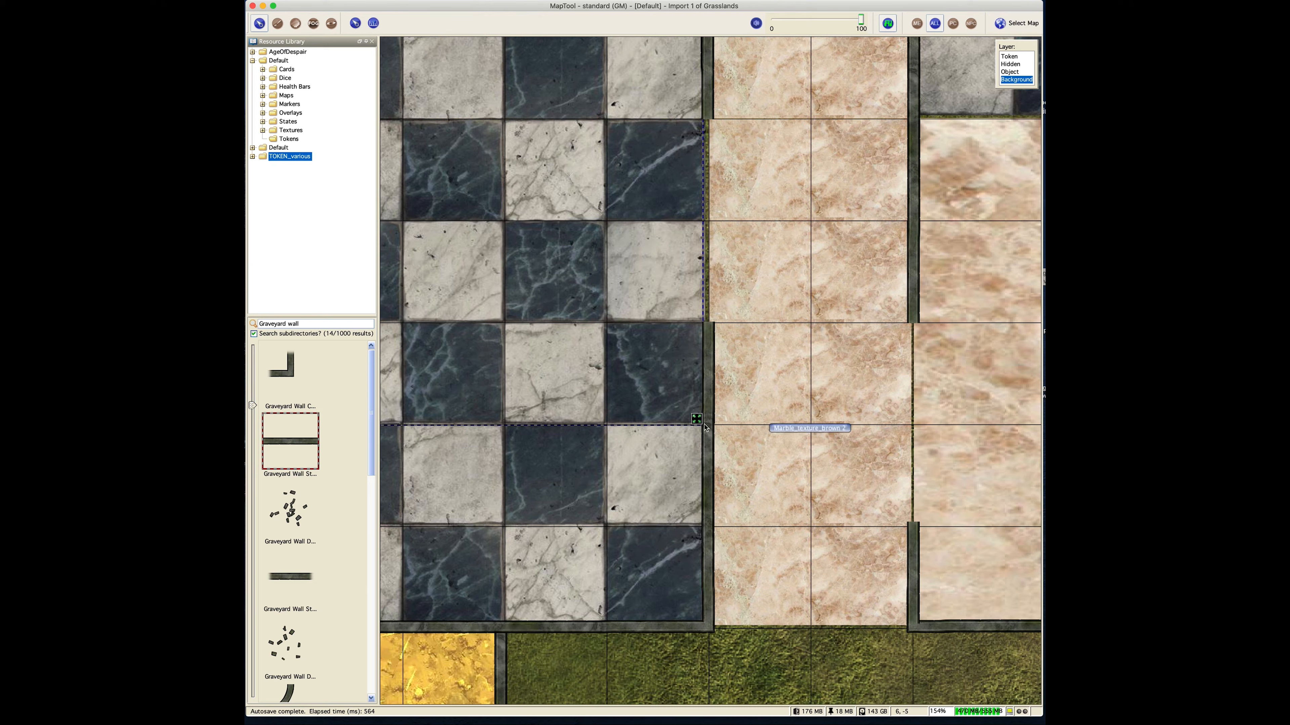
{"action": "left_click_drag", "start_coordinate": [698, 422], "coordinate": [703, 422]}
{"action": "left_click", "coordinate": [764, 299]}
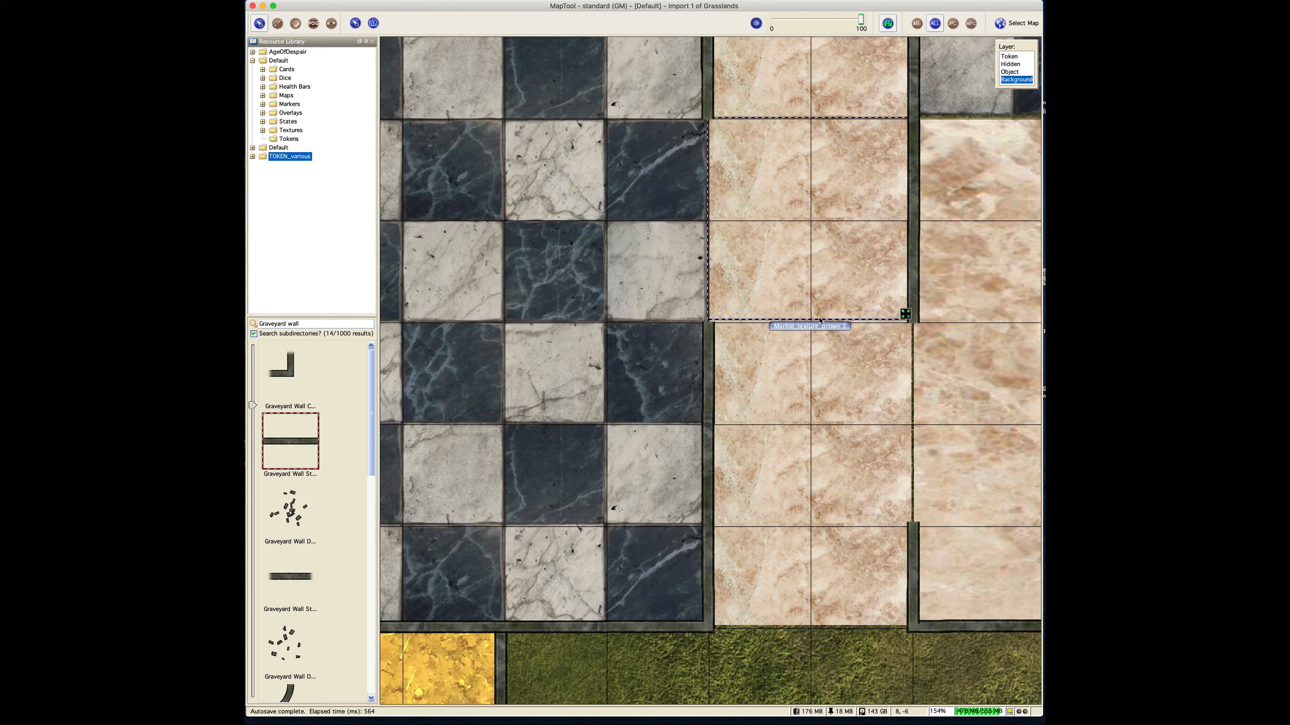
{"action": "left_click", "coordinate": [771, 371]}
{"action": "left_click", "coordinate": [784, 664]}
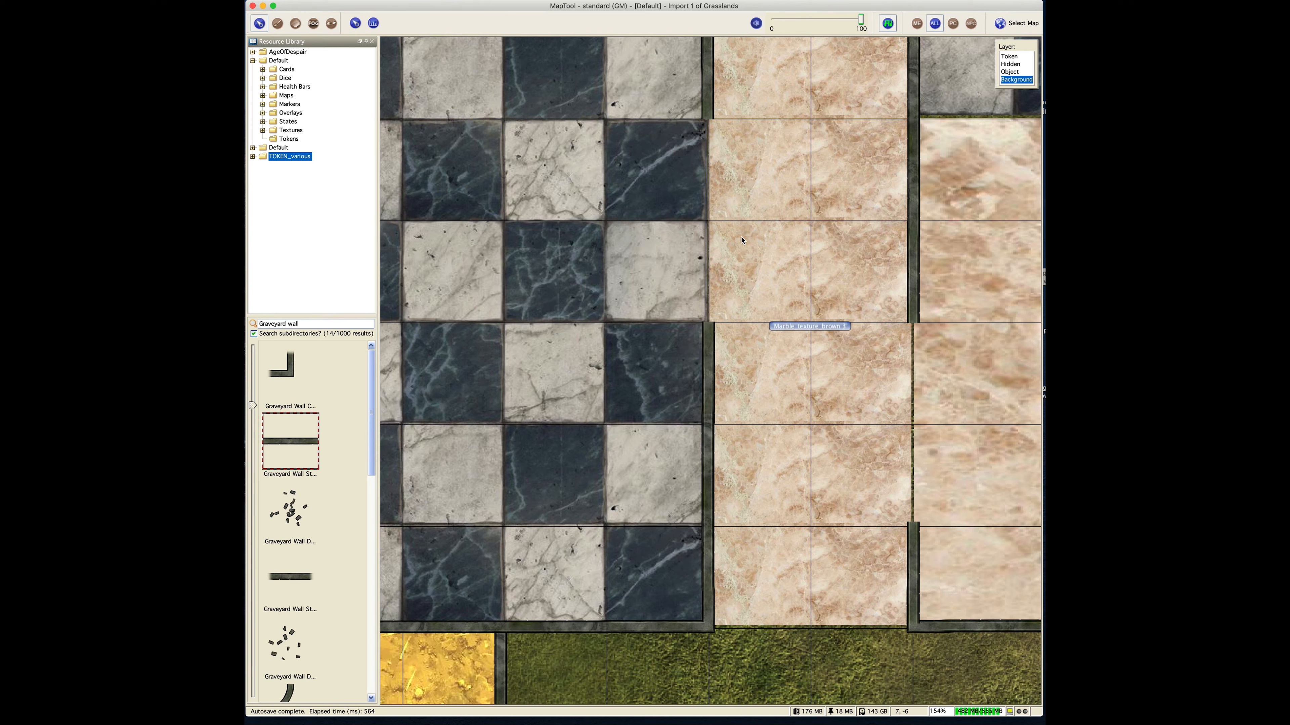
Step: On the Object layer, duplicate the short vertical wall beside the corridor, rotate it horizontal and place it across the left half of the corridor's upper end
{"action": "scroll", "coordinate": [741, 241], "scroll_direction": "down", "scroll_amount": 12}
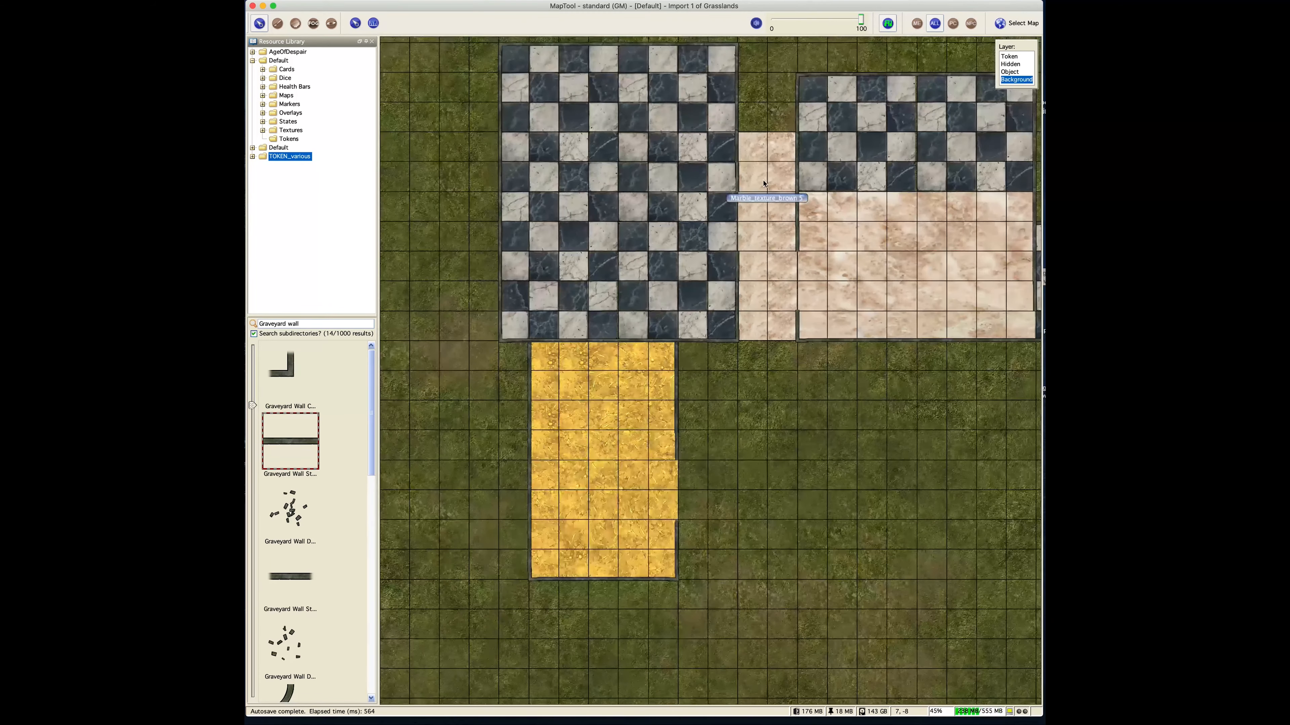
{"action": "left_click_drag", "start_coordinate": [760, 148], "coordinate": [692, 224]}
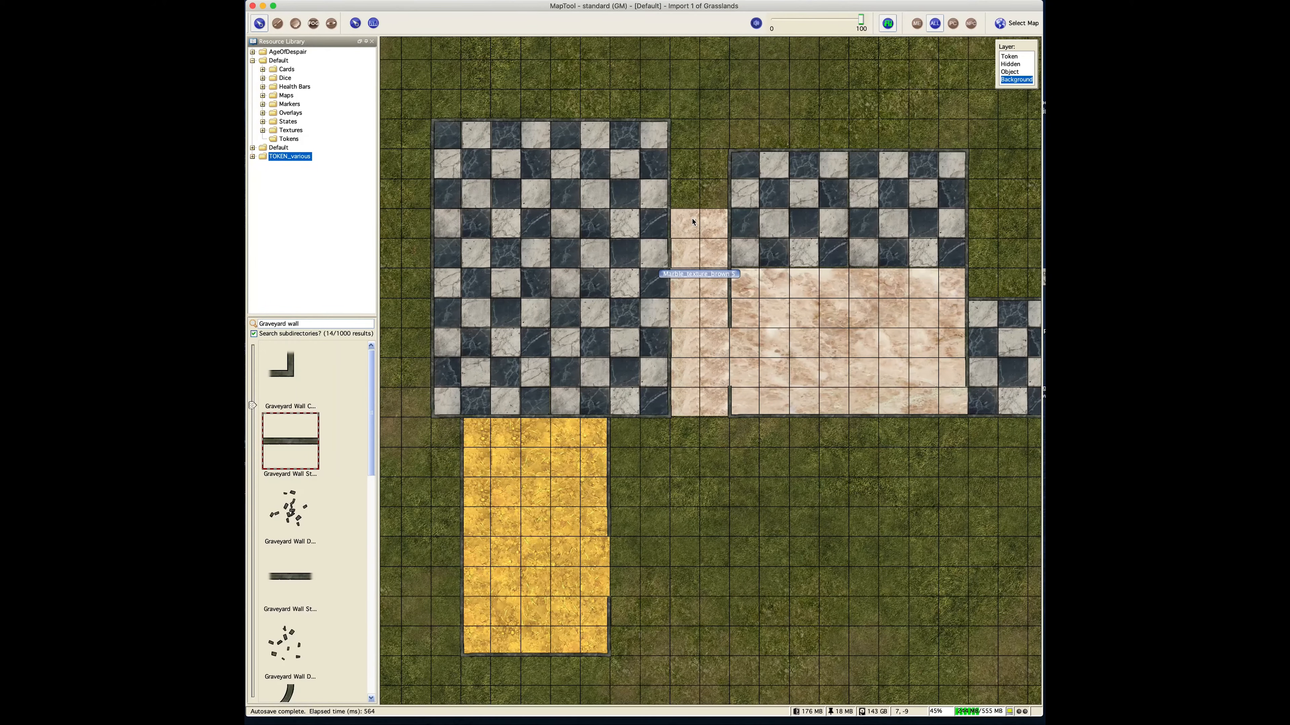
{"action": "scroll", "coordinate": [693, 222], "scroll_direction": "up", "scroll_amount": 12}
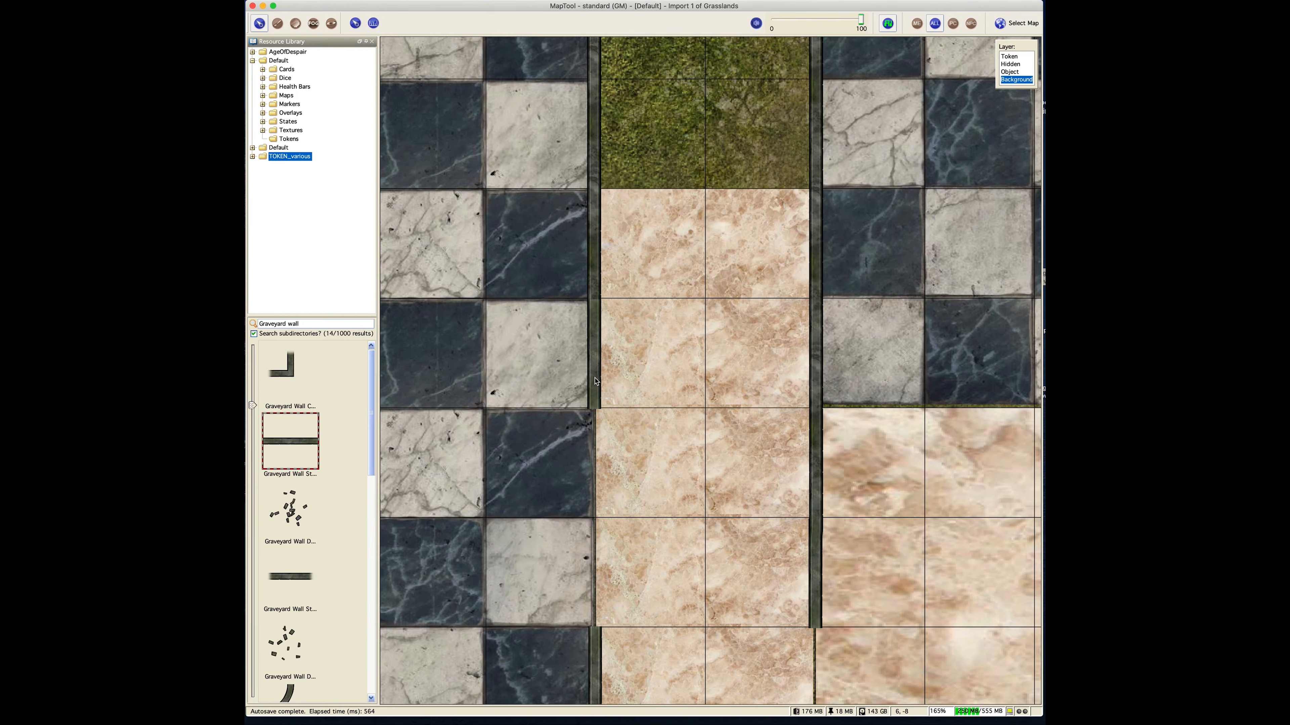
{"action": "left_click", "coordinate": [1010, 72]}
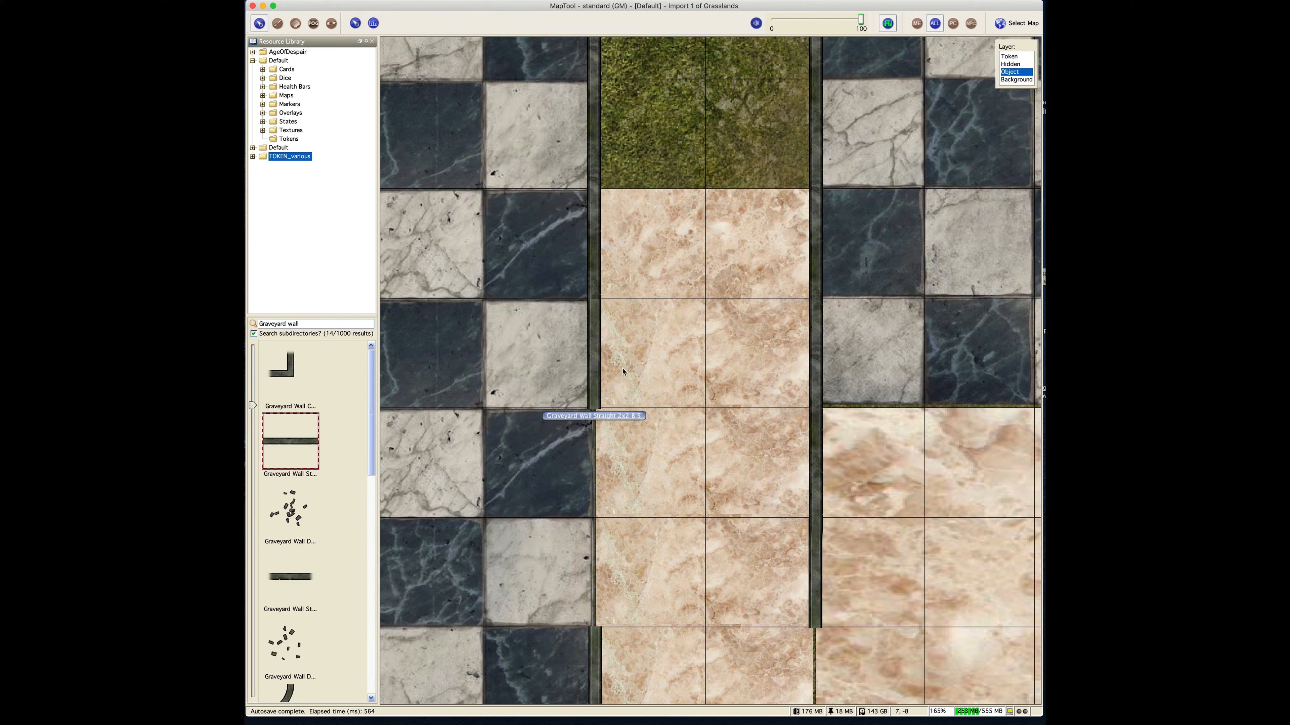
{"action": "left_click", "coordinate": [591, 368]}
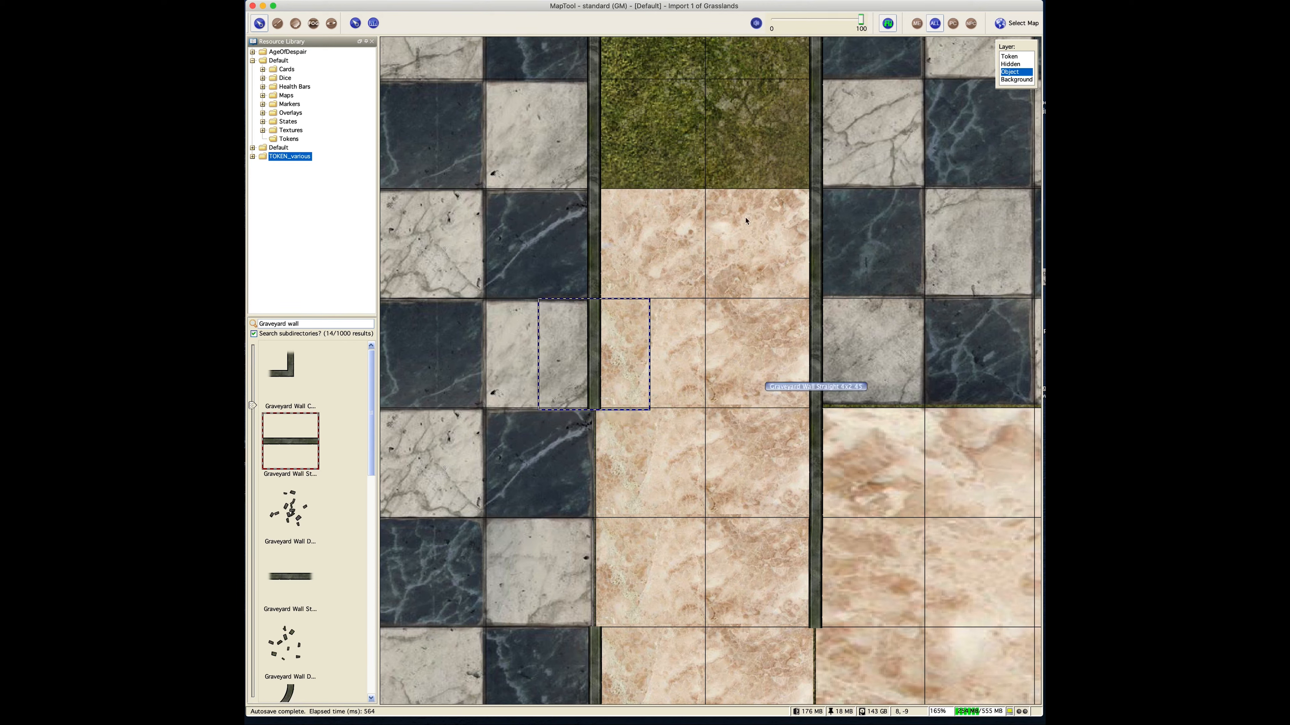
{"action": "left_click_drag", "start_coordinate": [591, 368], "coordinate": [709, 131]}
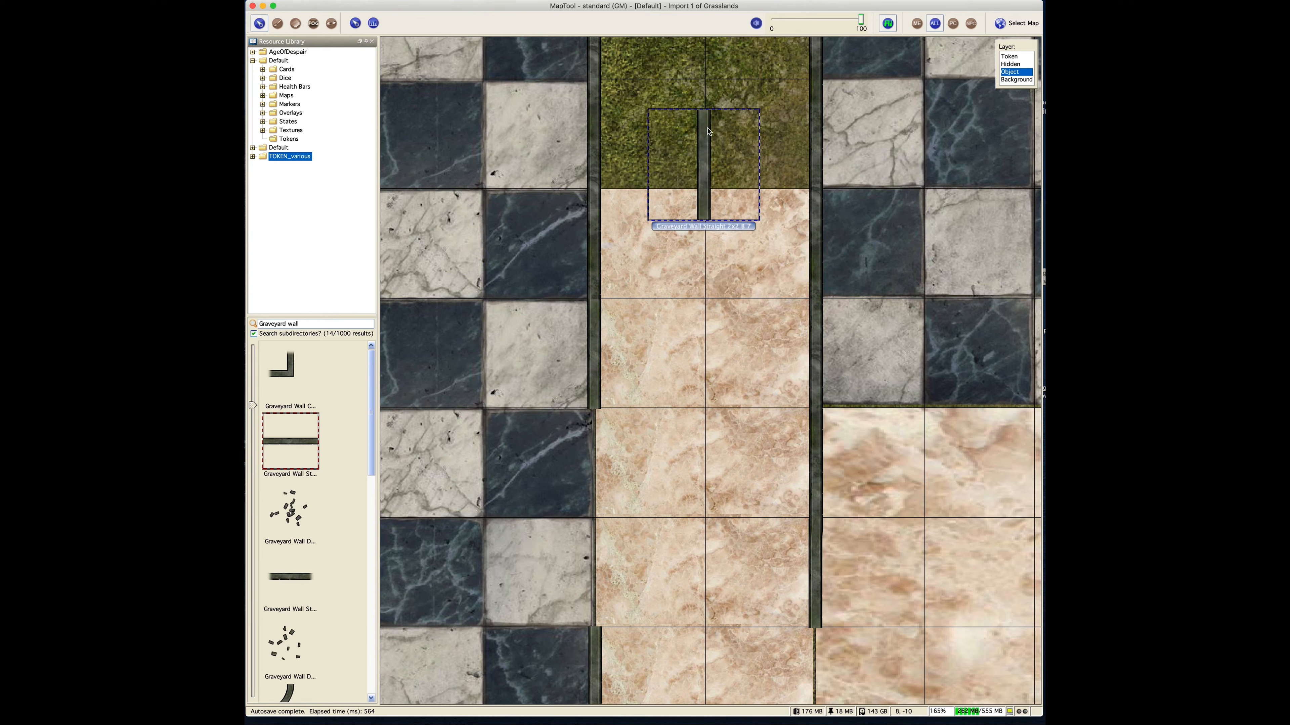
{"action": "scroll", "coordinate": [709, 131], "scroll_direction": "down", "scroll_amount": 1}
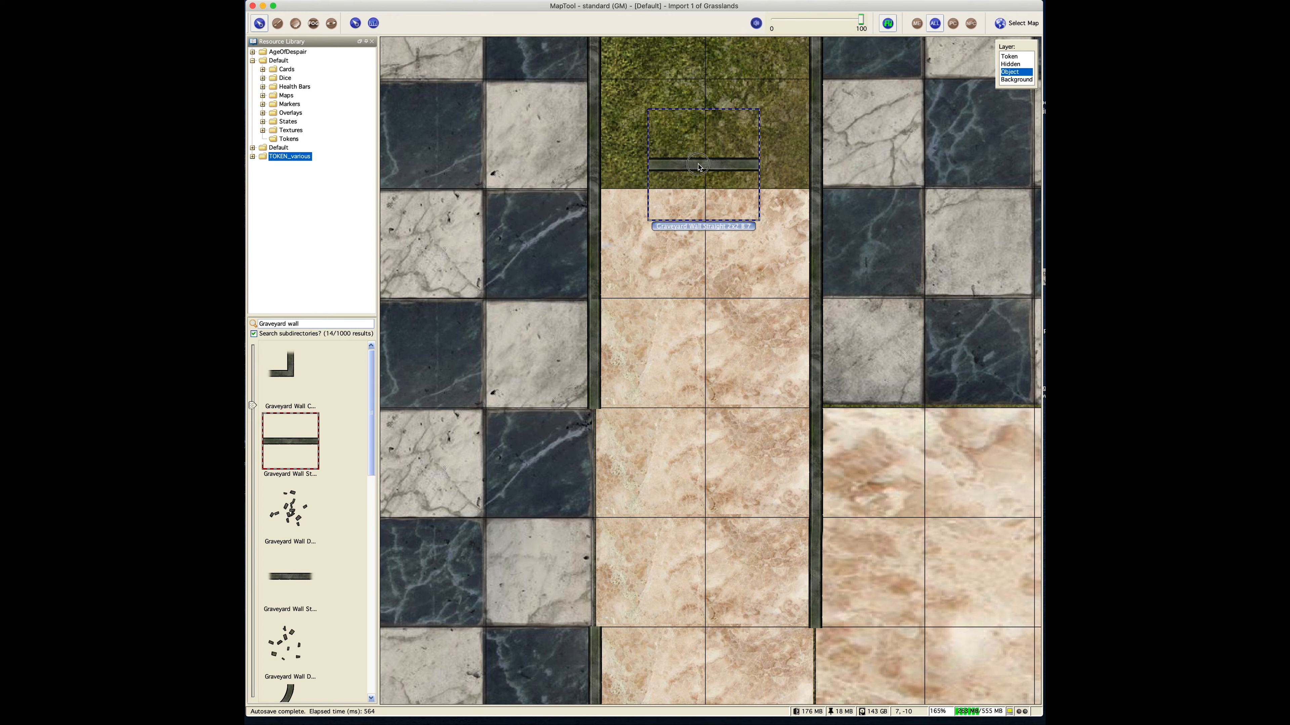
{"action": "left_click_drag", "start_coordinate": [702, 171], "coordinate": [648, 189]}
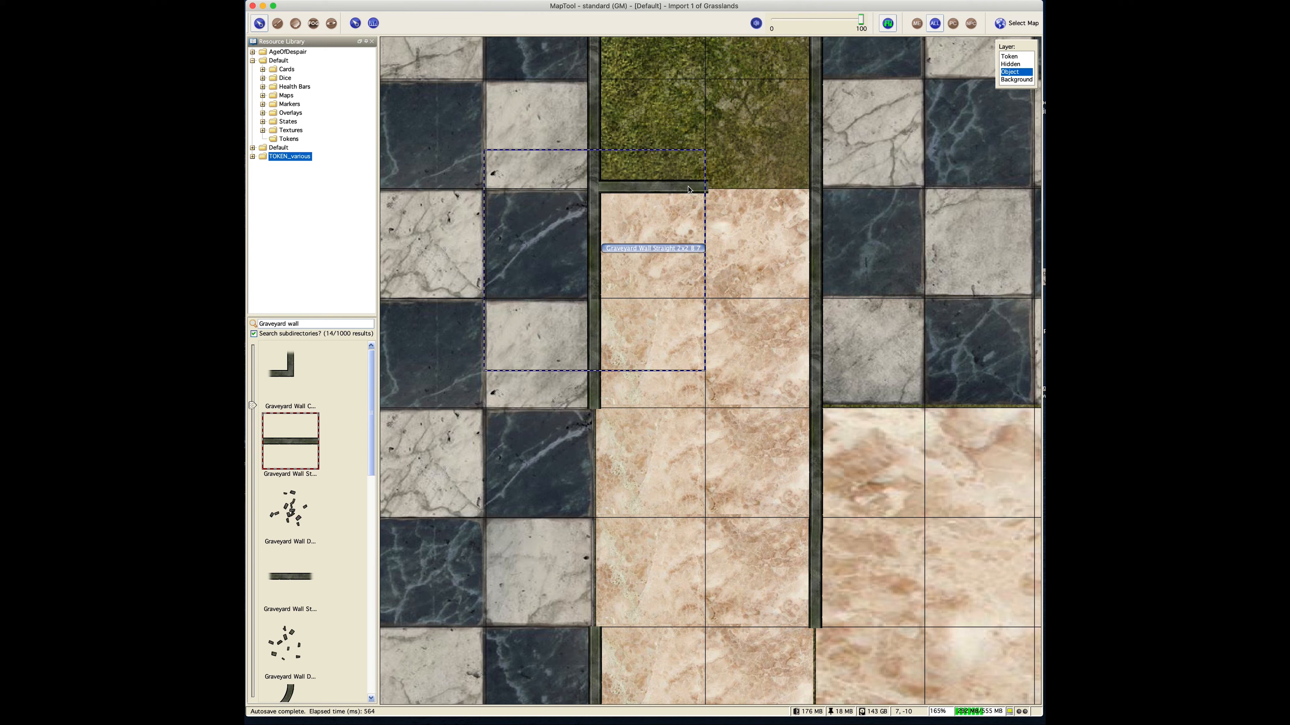
{"action": "key", "text": "ctrl+v"}
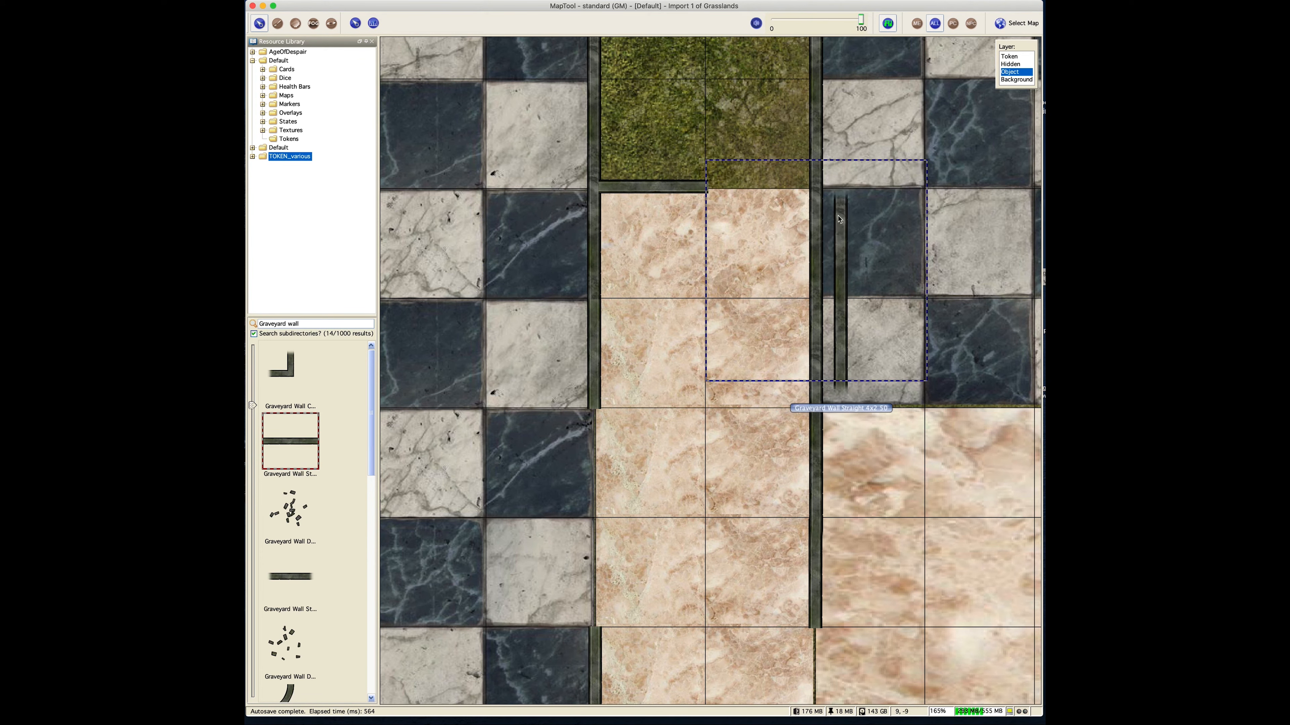
{"action": "right_click", "coordinate": [841, 223]}
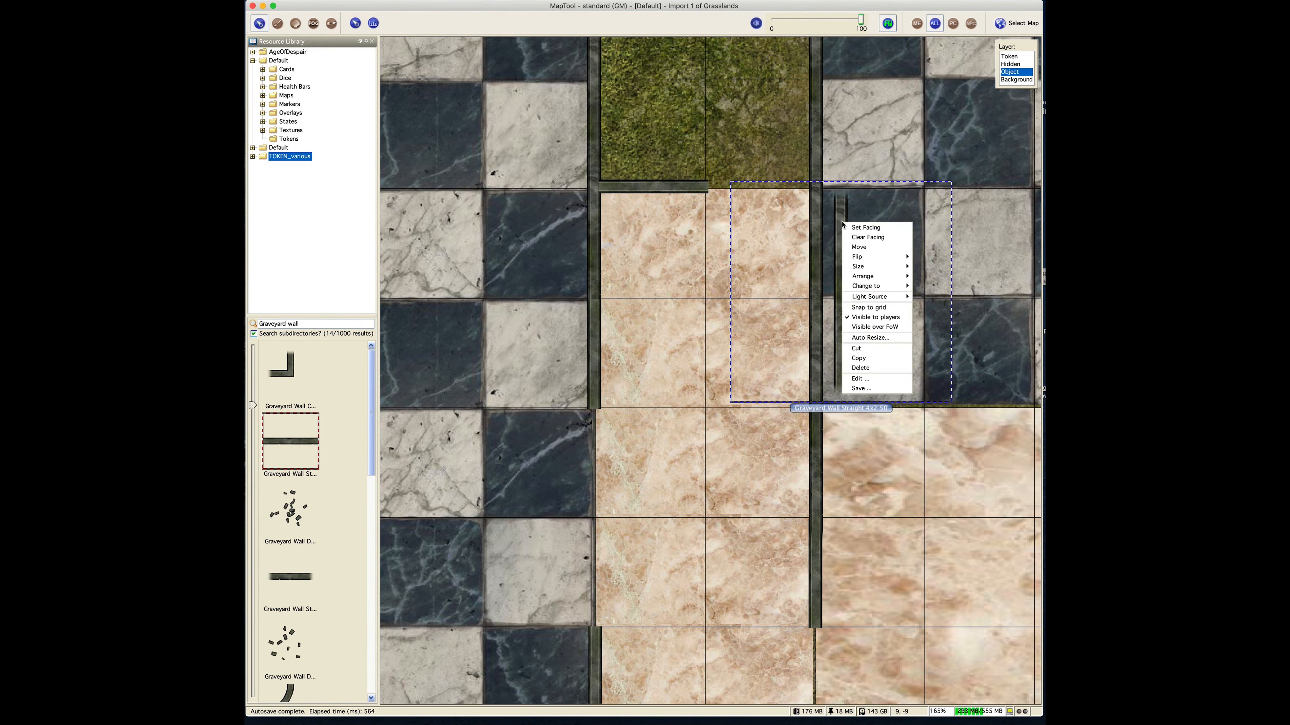
{"action": "left_click", "coordinate": [862, 367]}
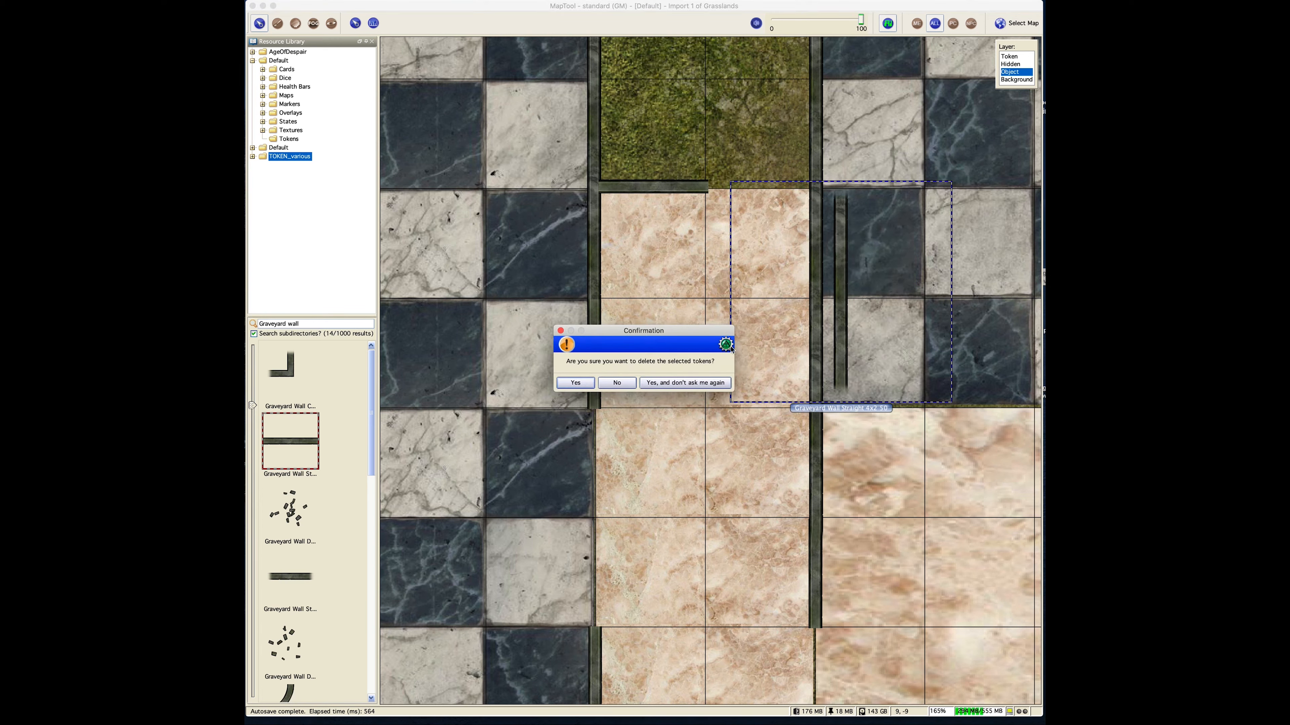
{"action": "left_click", "coordinate": [565, 384]}
Step: Duplicate the short horizontal wall and align the copy beside it to close the right half of the corridor's upper end
{"action": "left_click", "coordinate": [649, 186]}
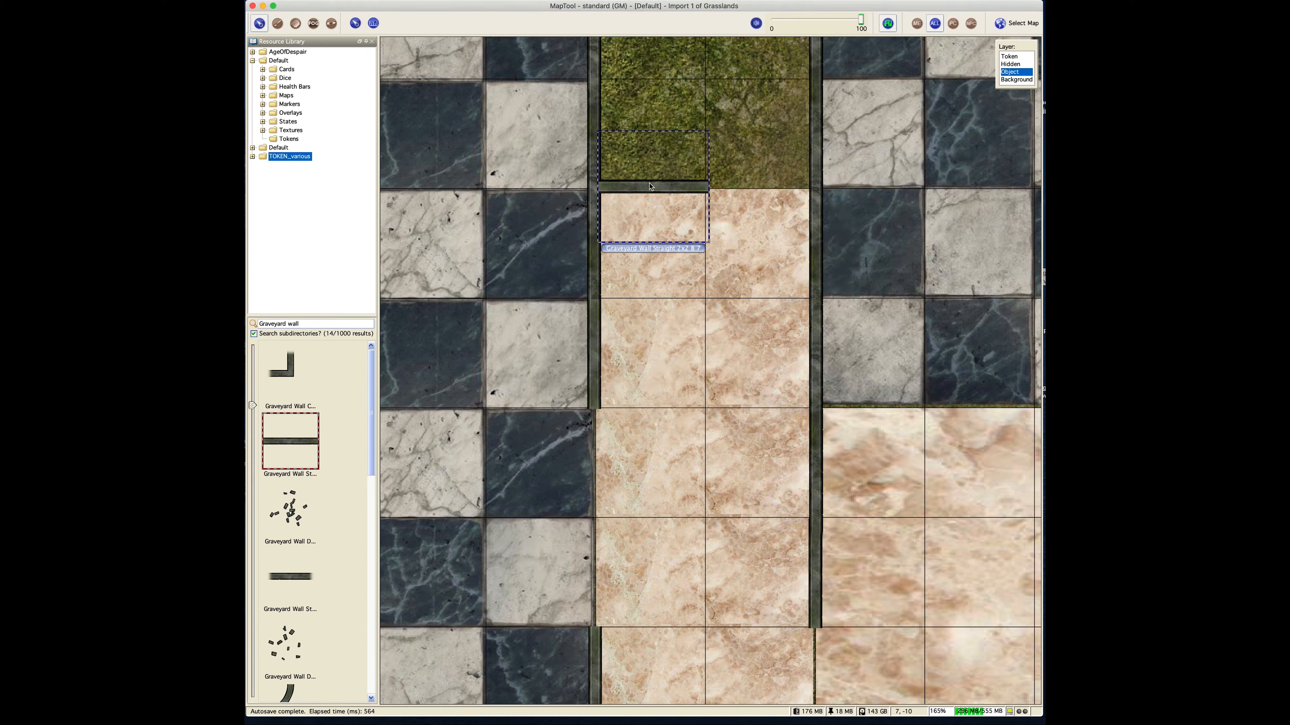
{"action": "key", "text": "super+v"}
{"action": "left_click_drag", "start_coordinate": [727, 253], "coordinate": [731, 188]}
{"action": "left_click", "coordinate": [677, 144]}
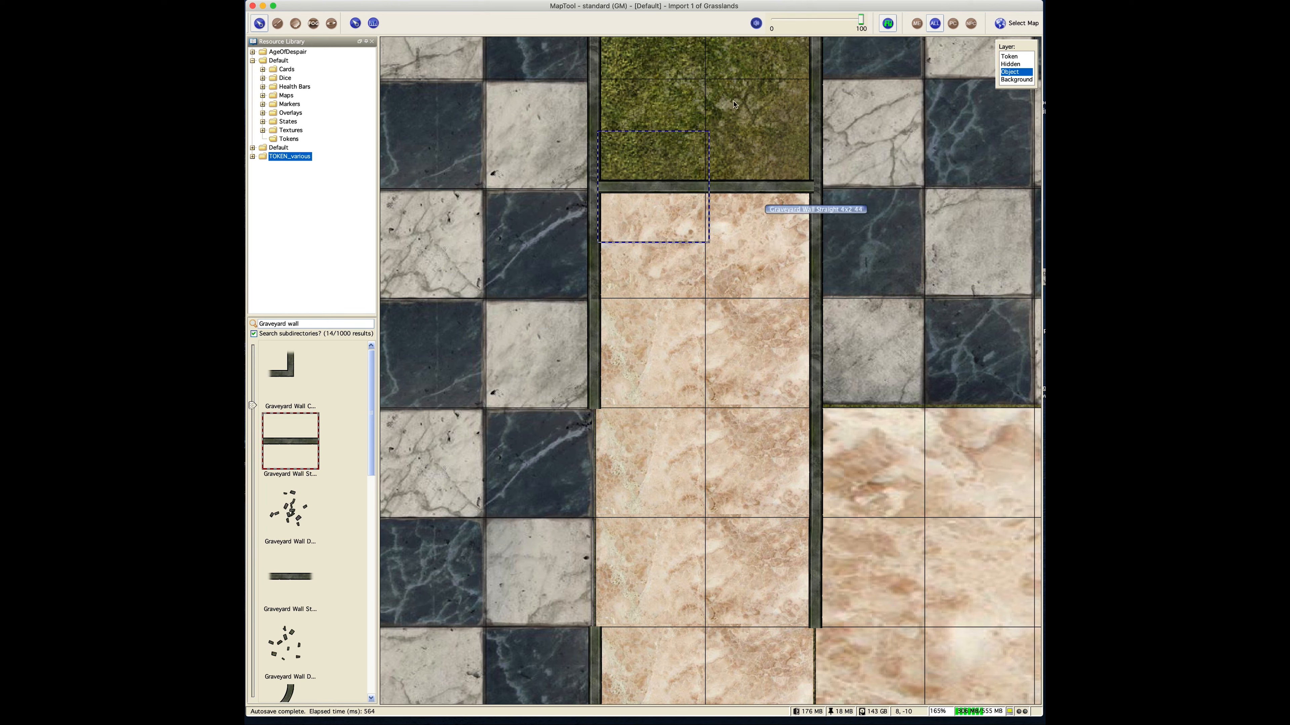